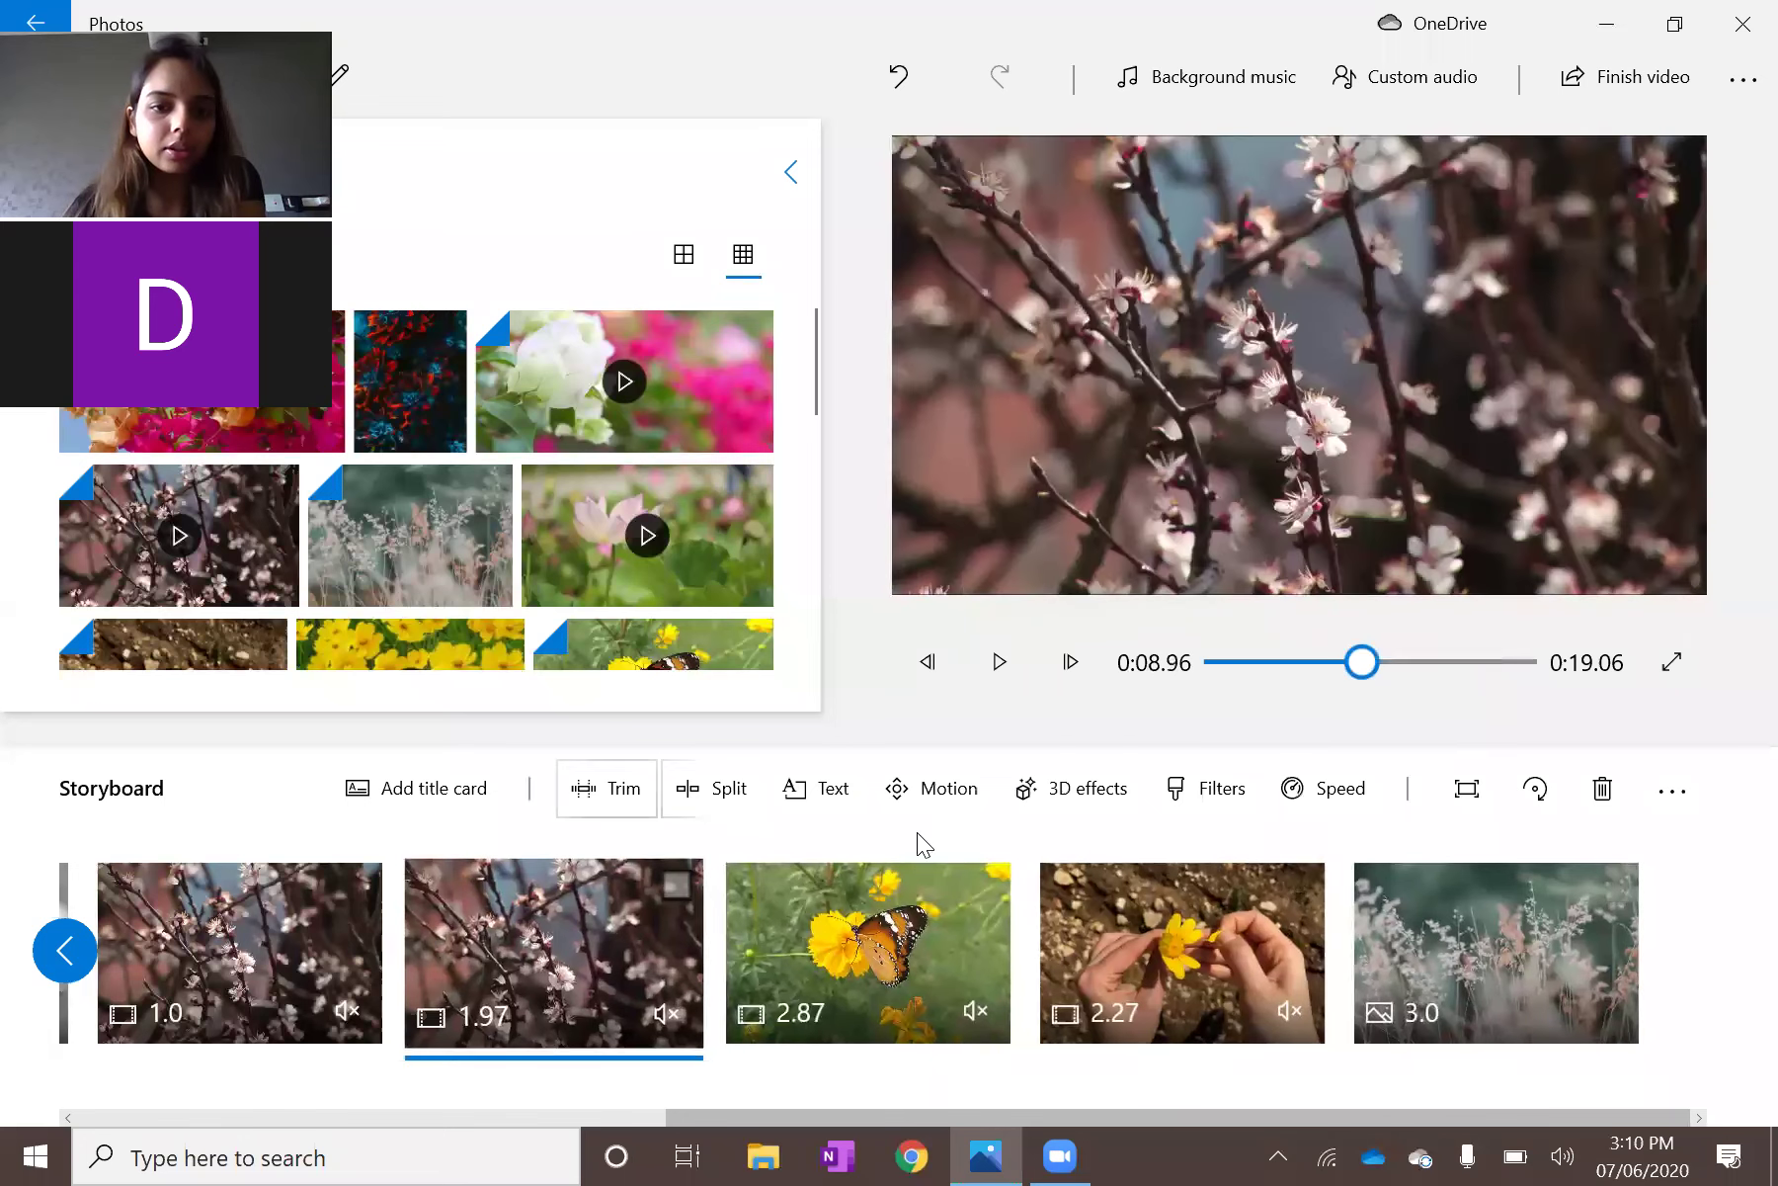
Set the duration of the pink grass photo at the end of the storyboard to 2 seconds.
click(1438, 948)
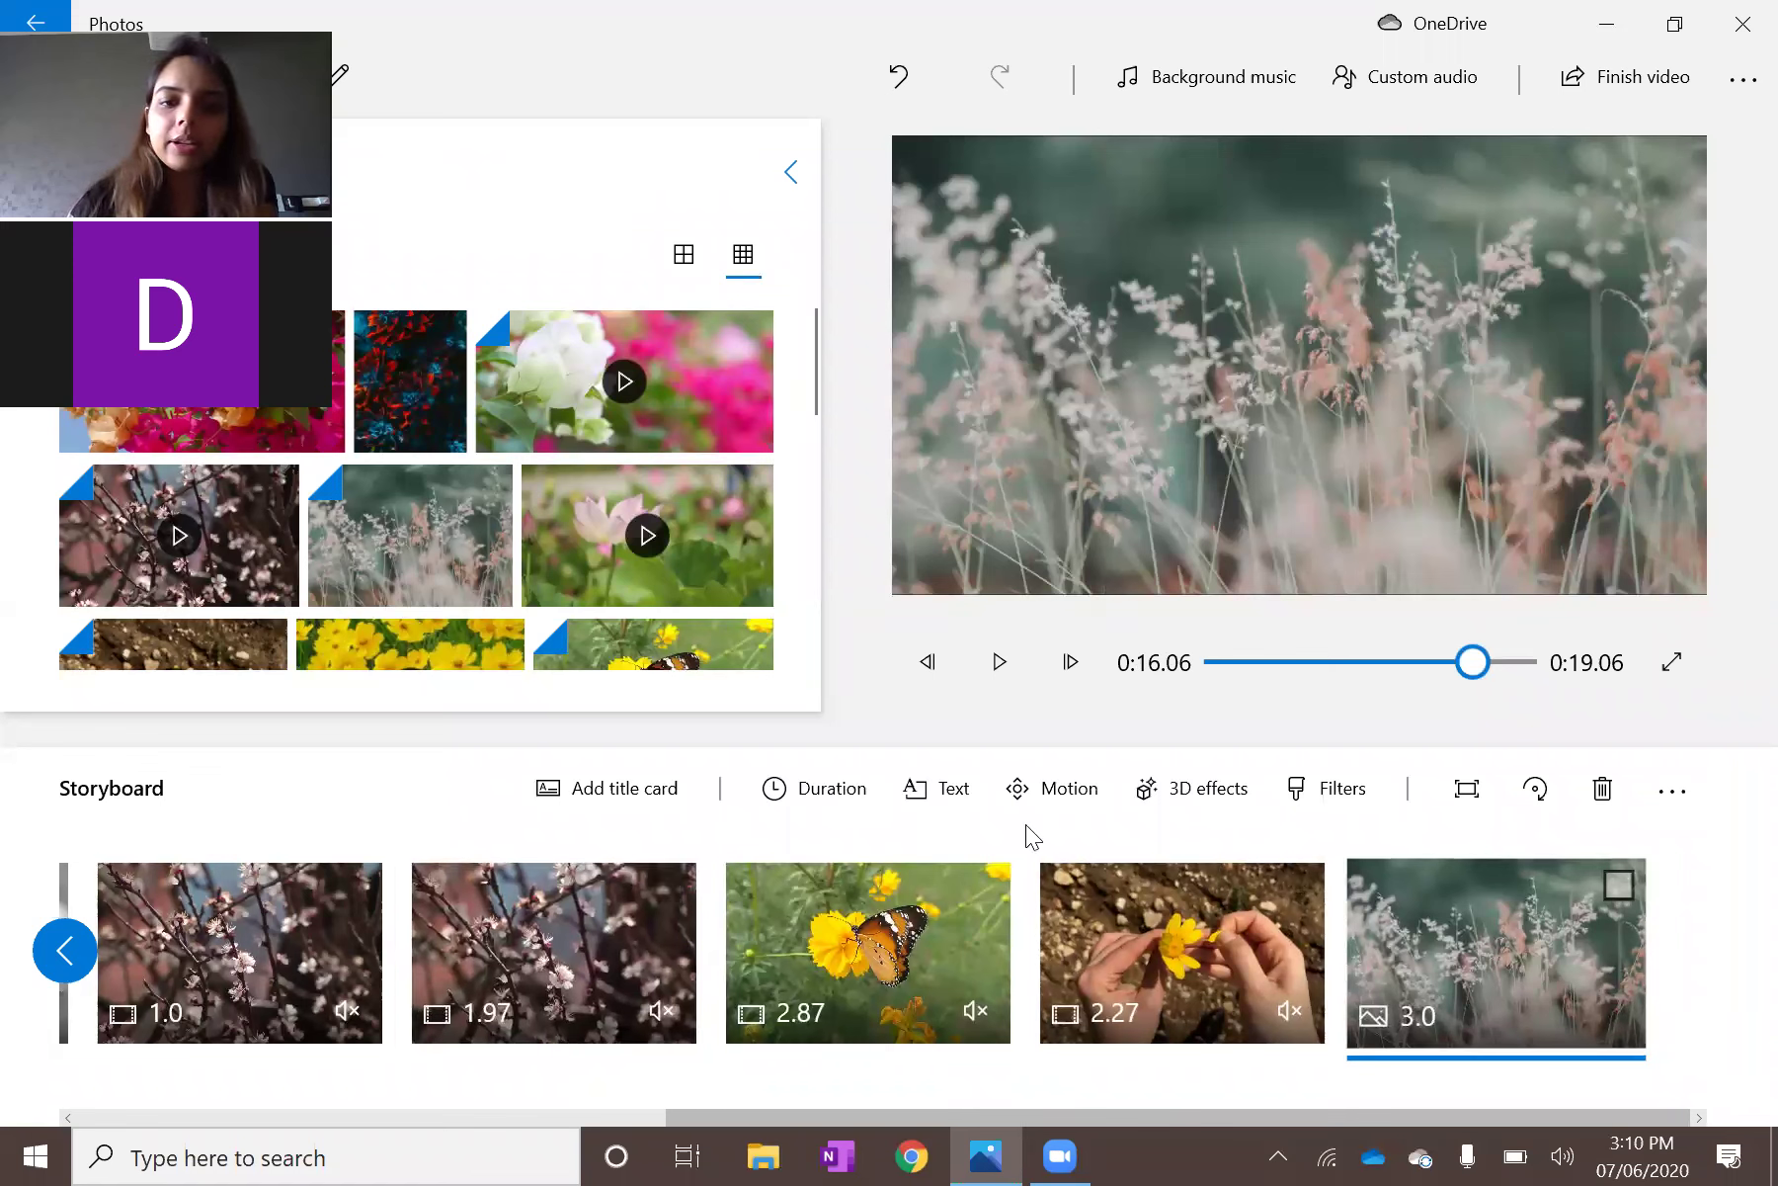
click(777, 780)
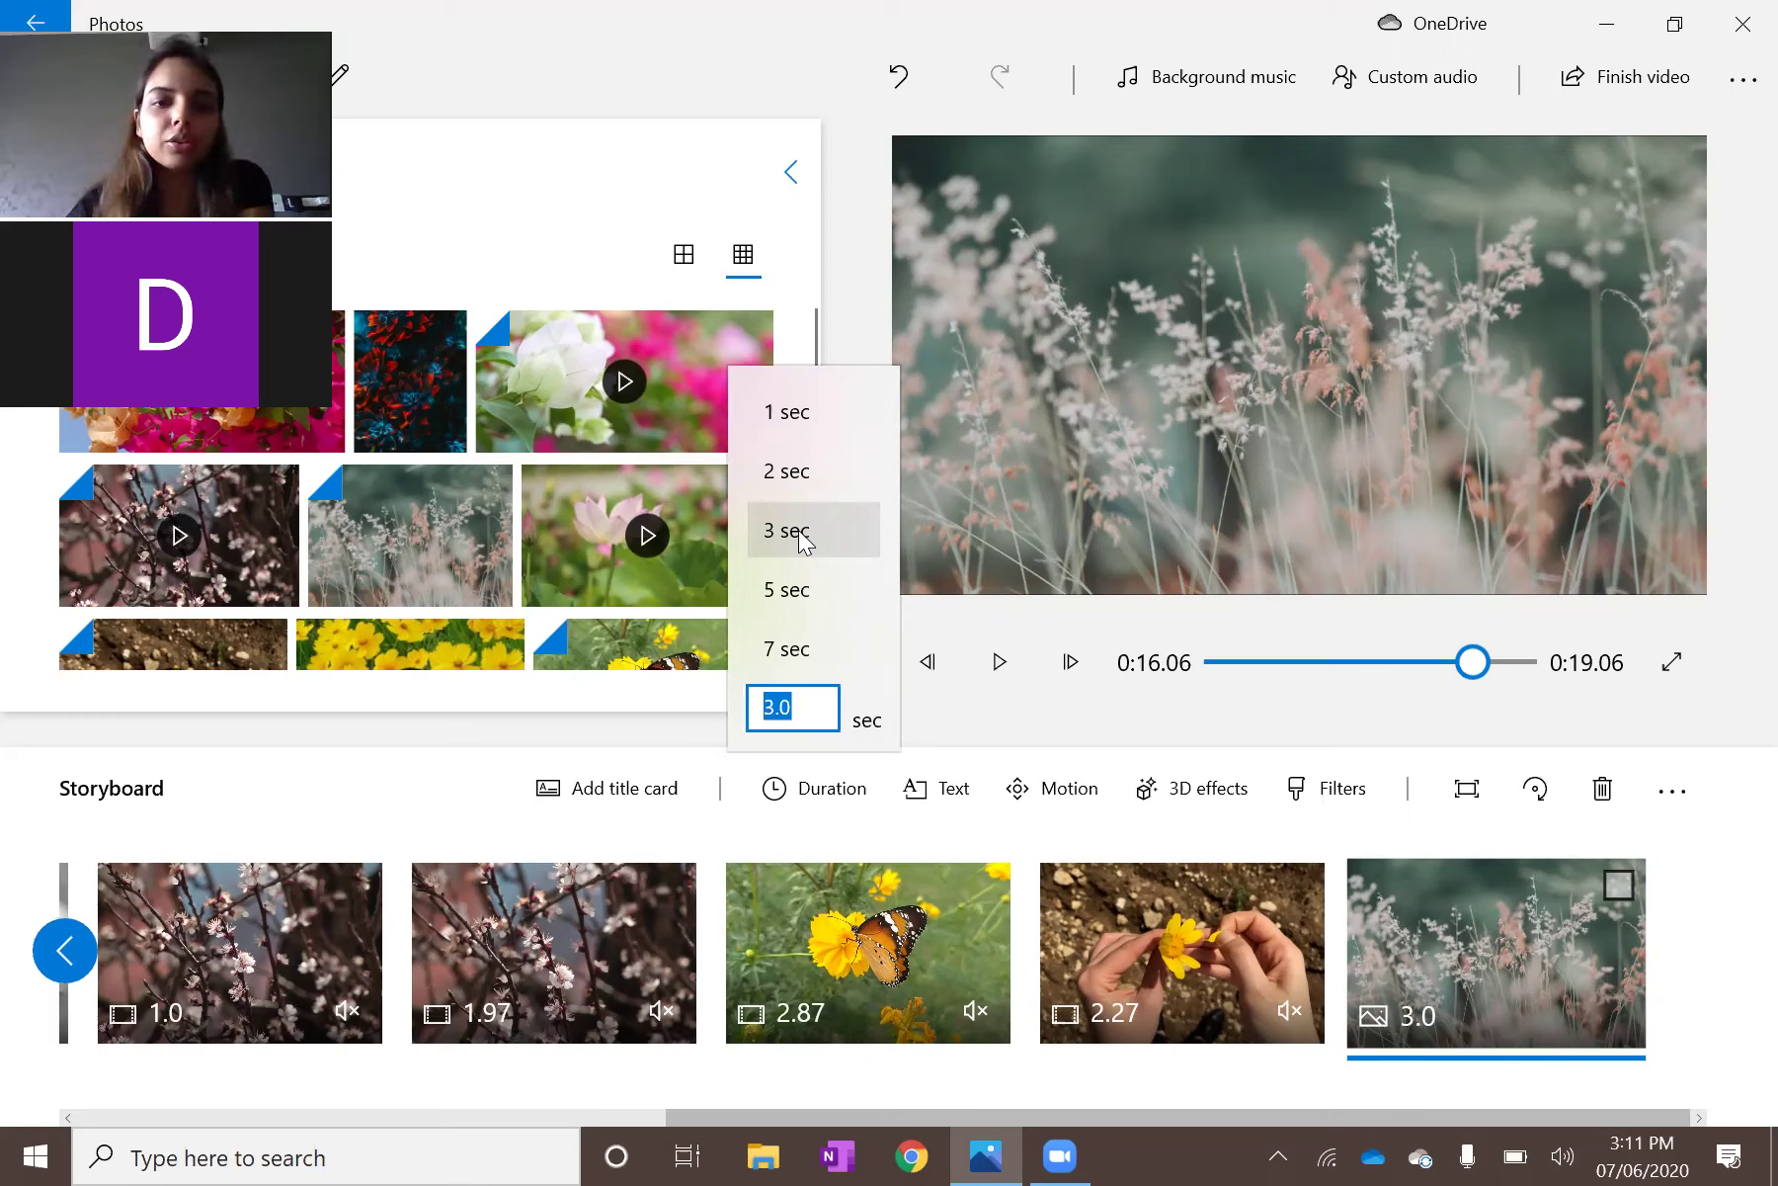
click(815, 476)
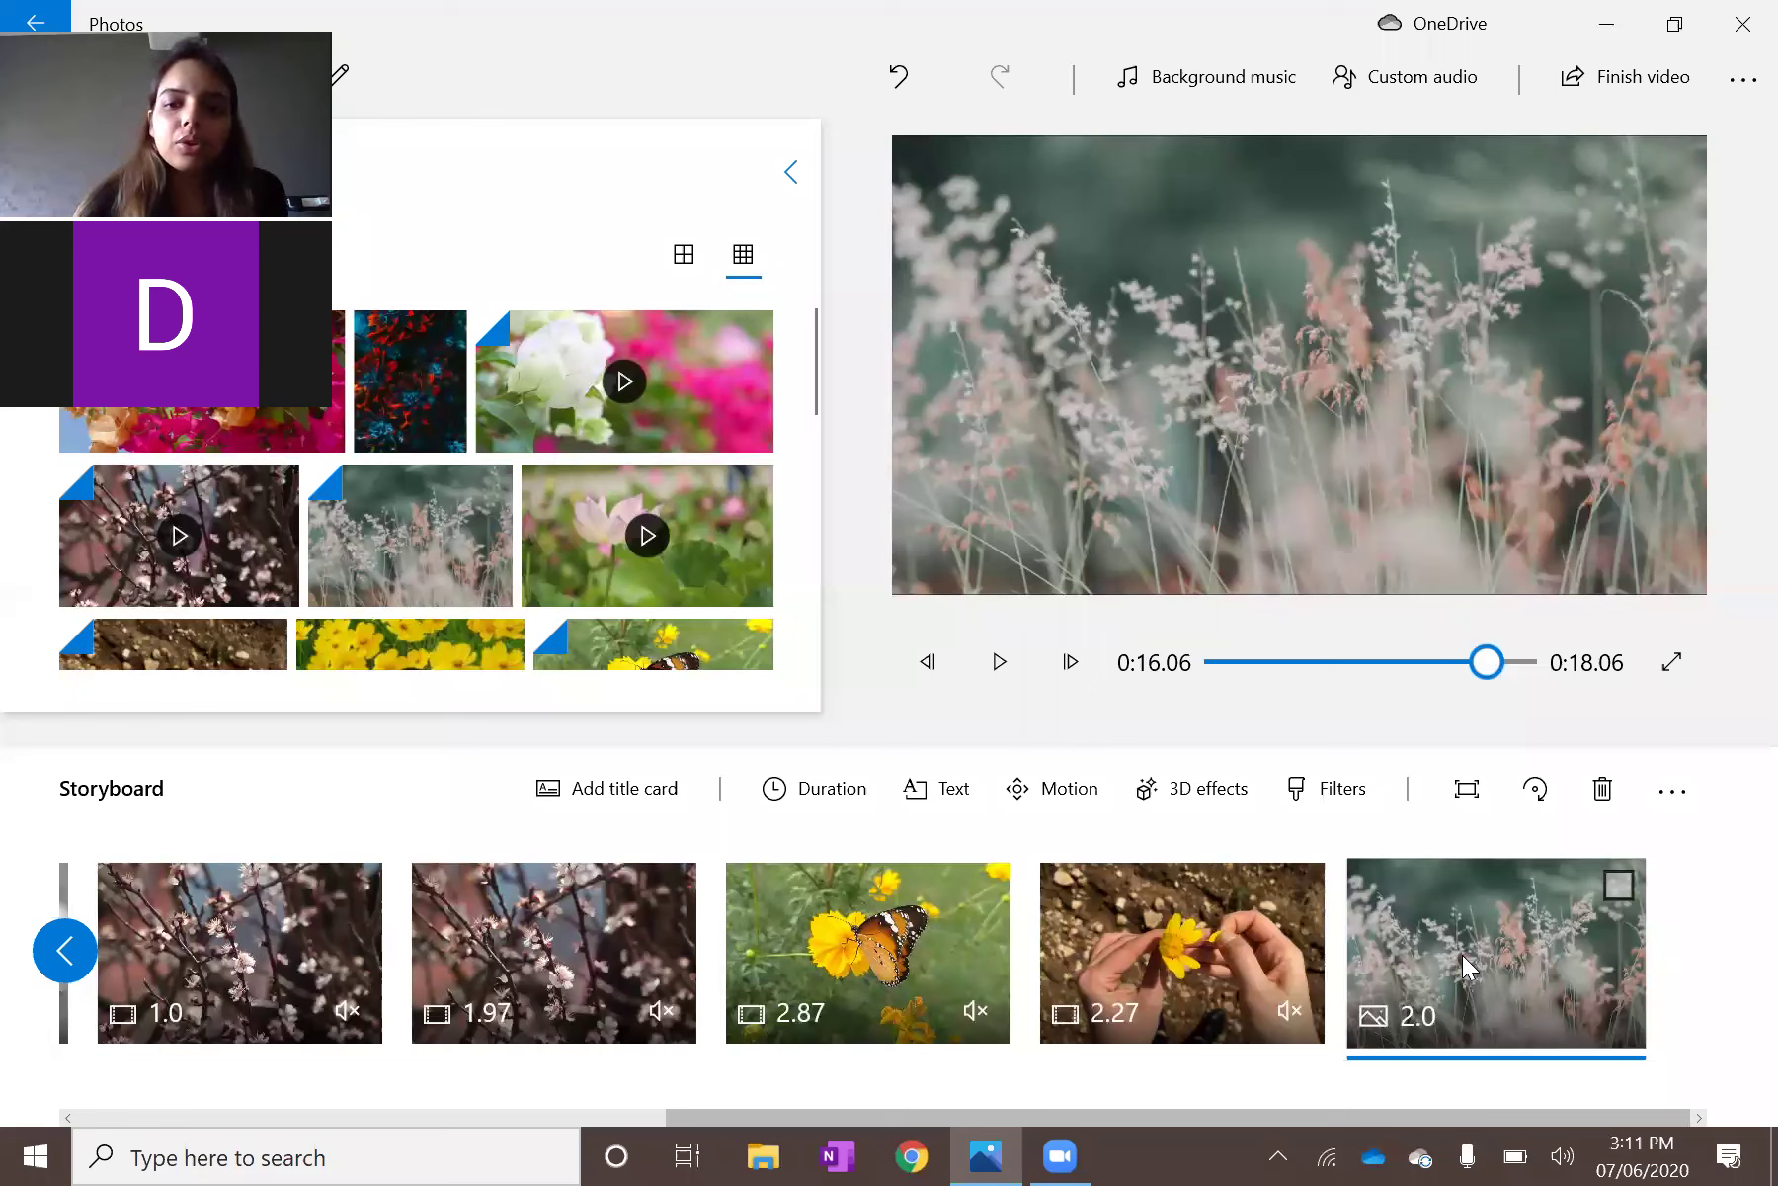
Try a custom duration of 10 seconds on the grass photo, and set it back to 2 seconds.
click(812, 788)
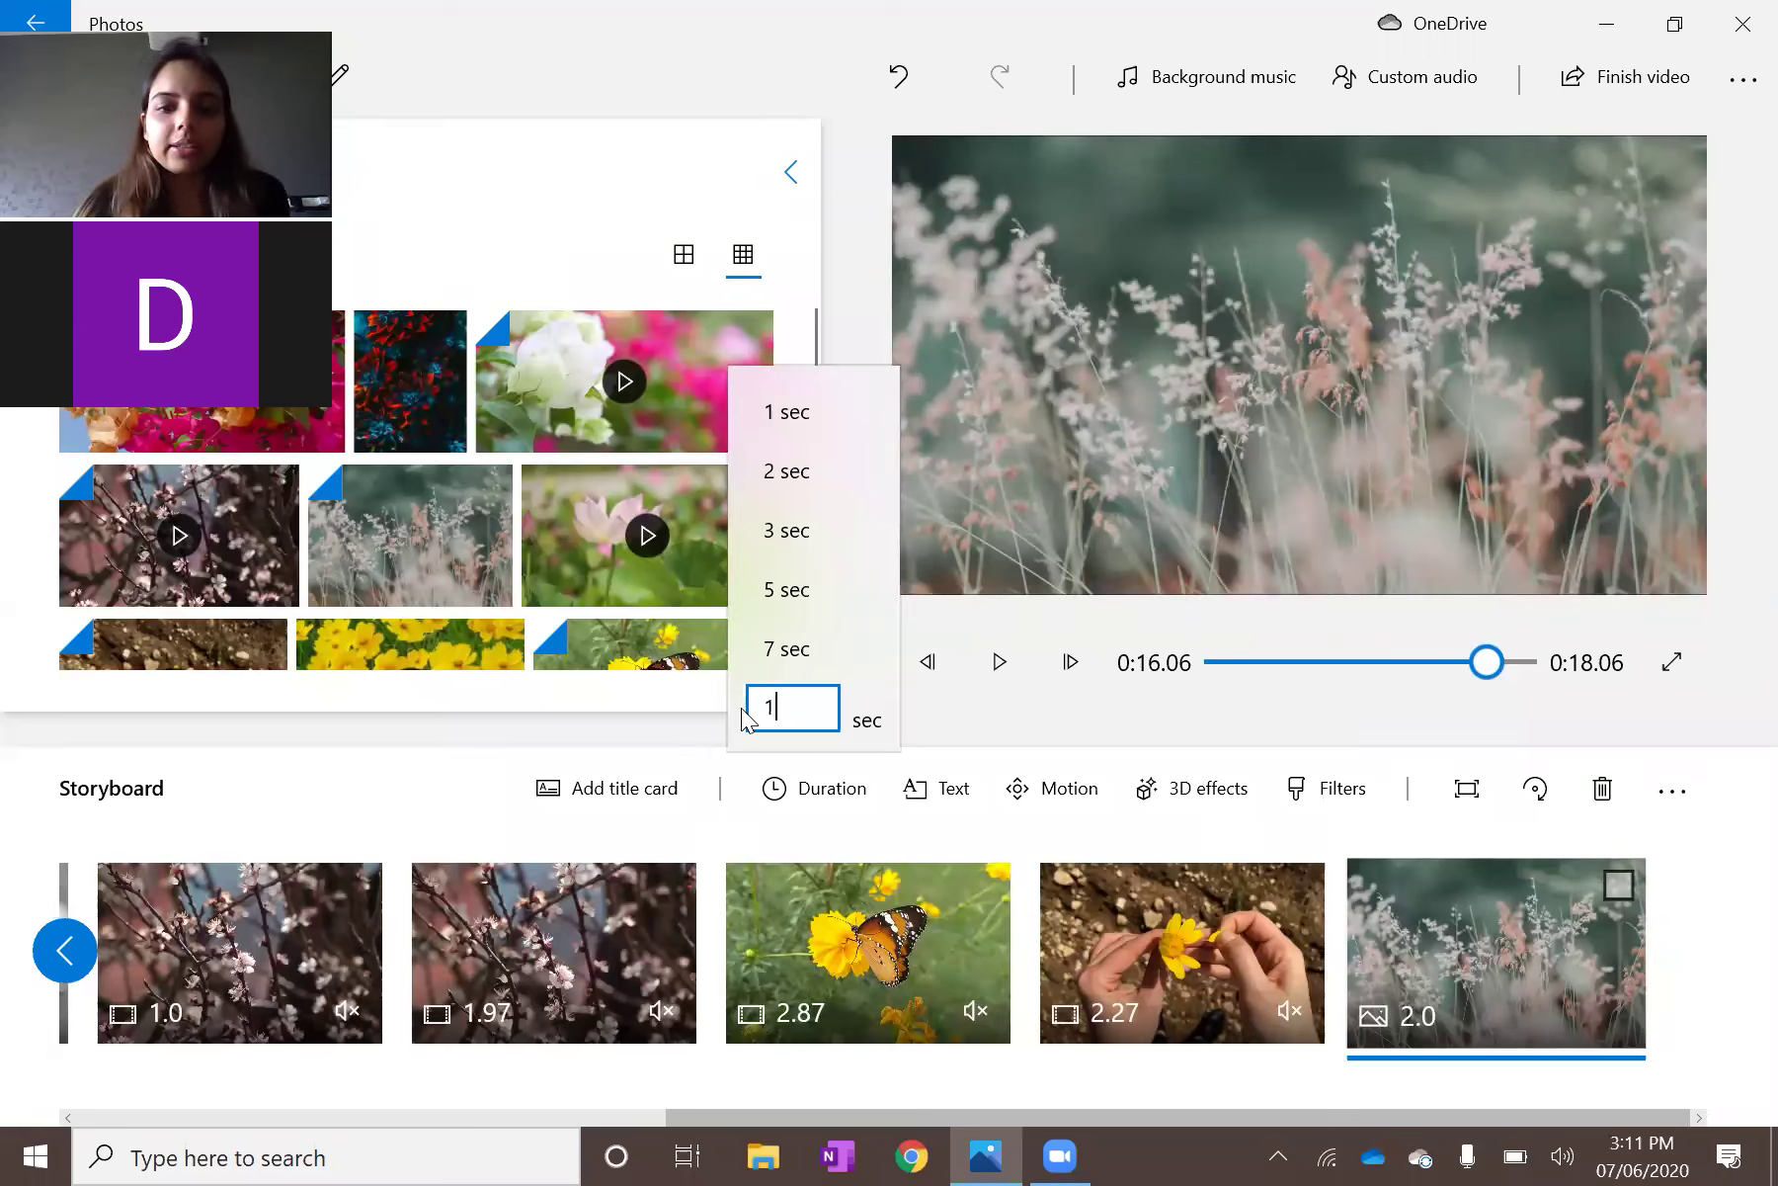
key(Return)
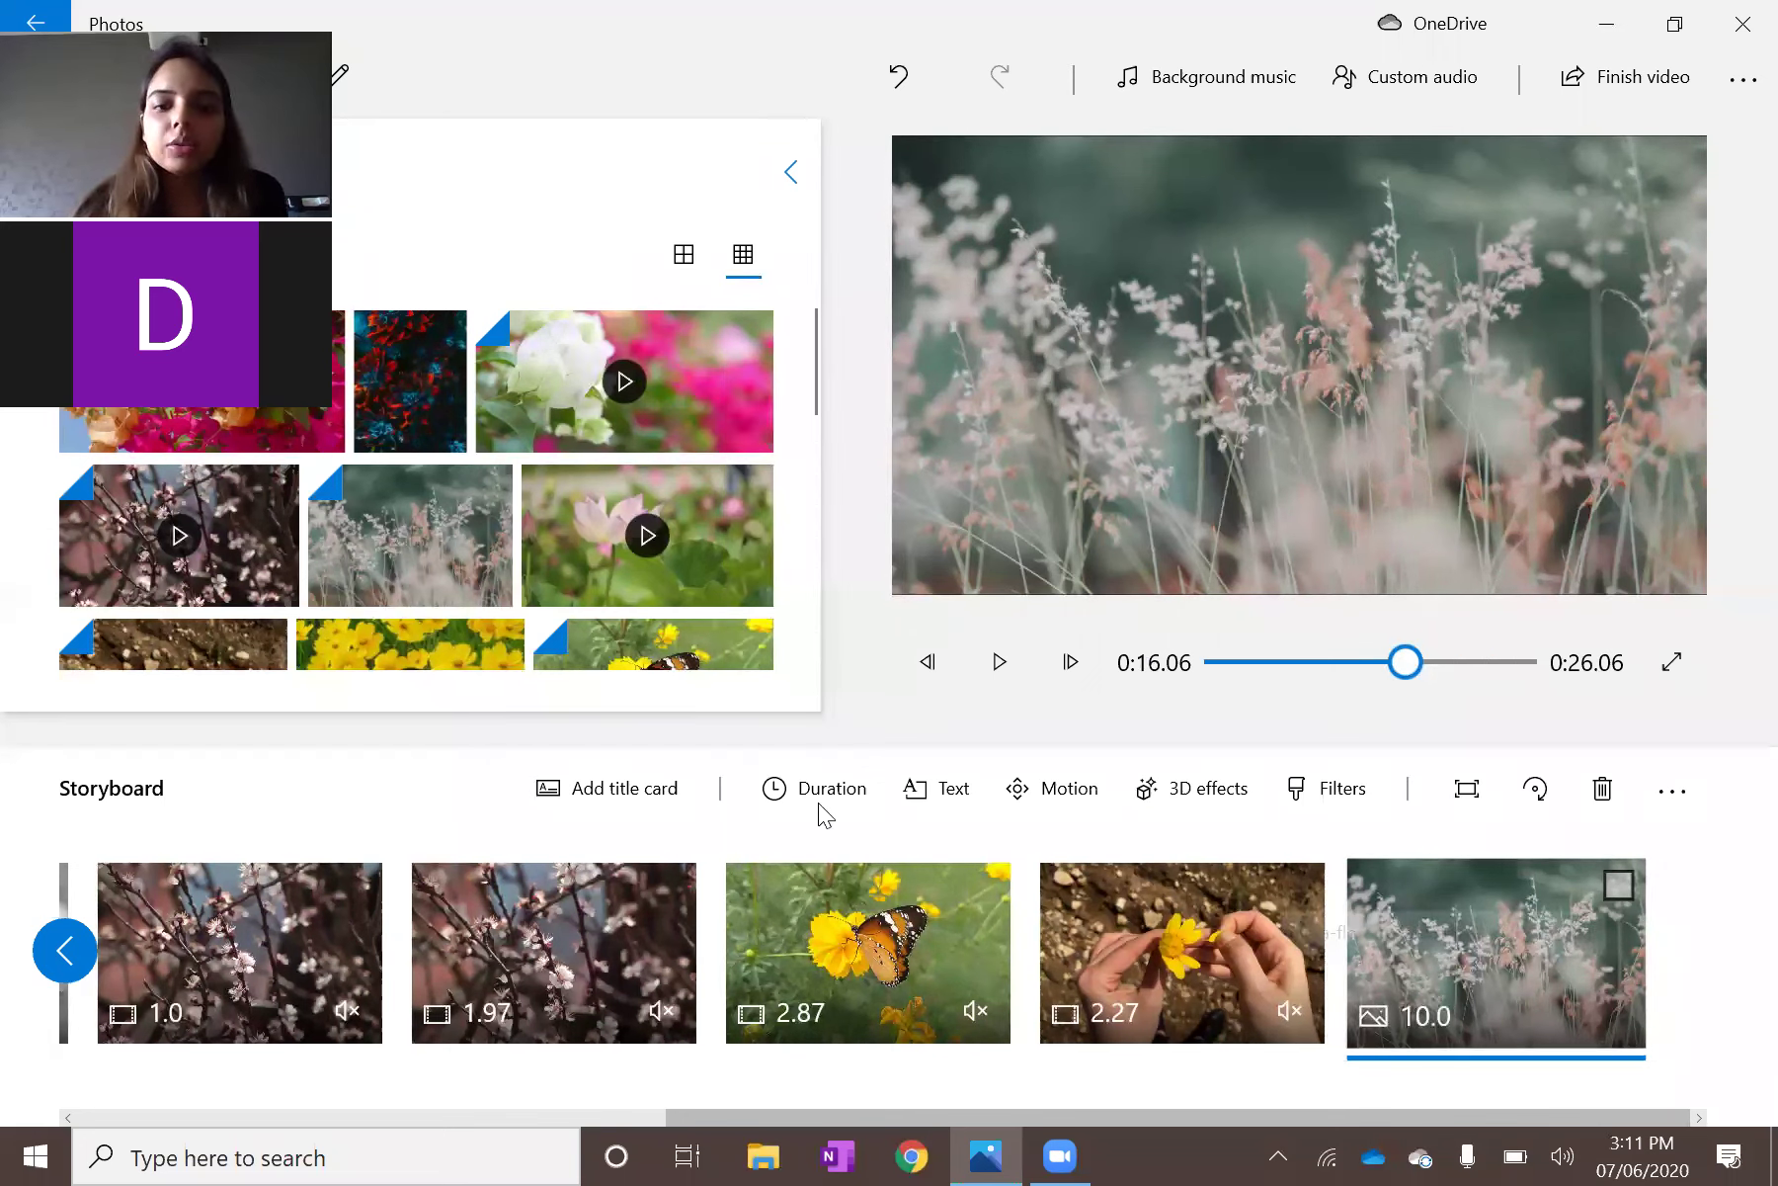
key(Return)
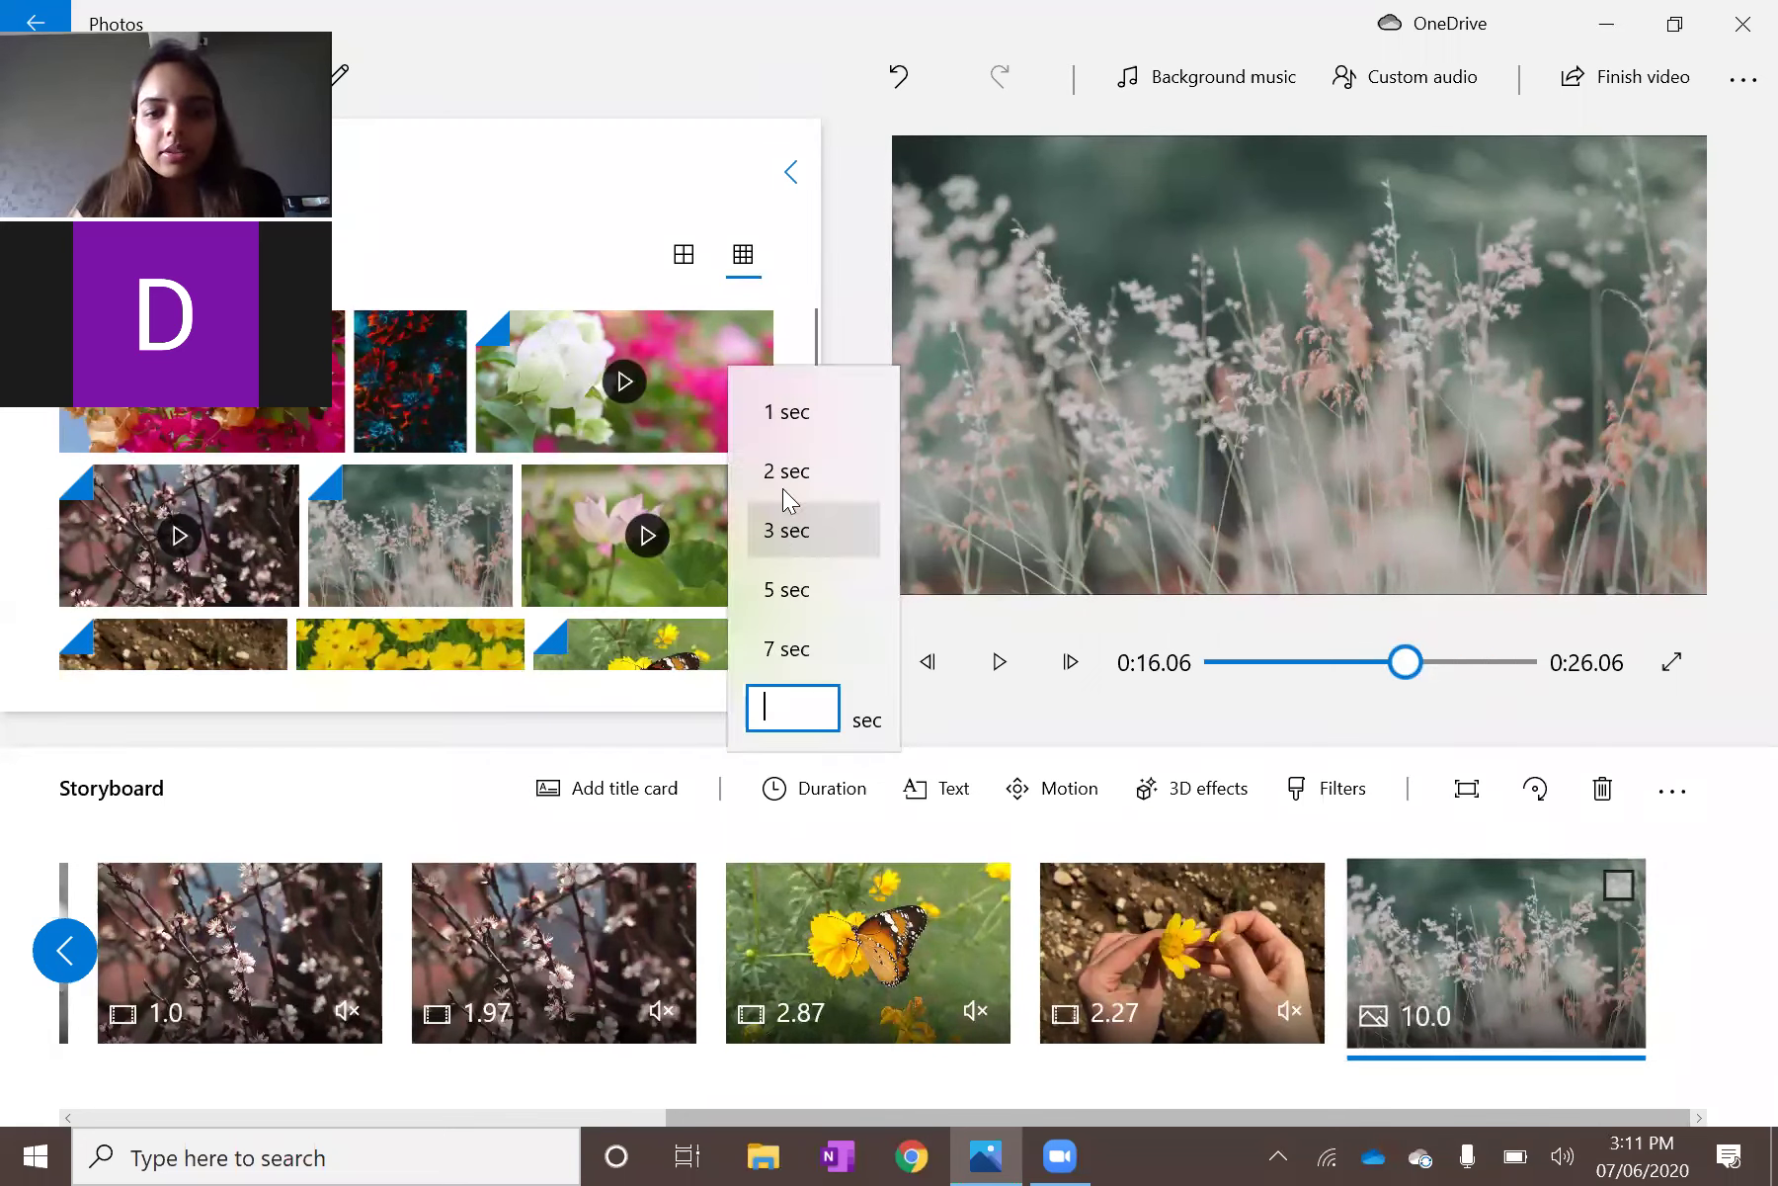
click(782, 488)
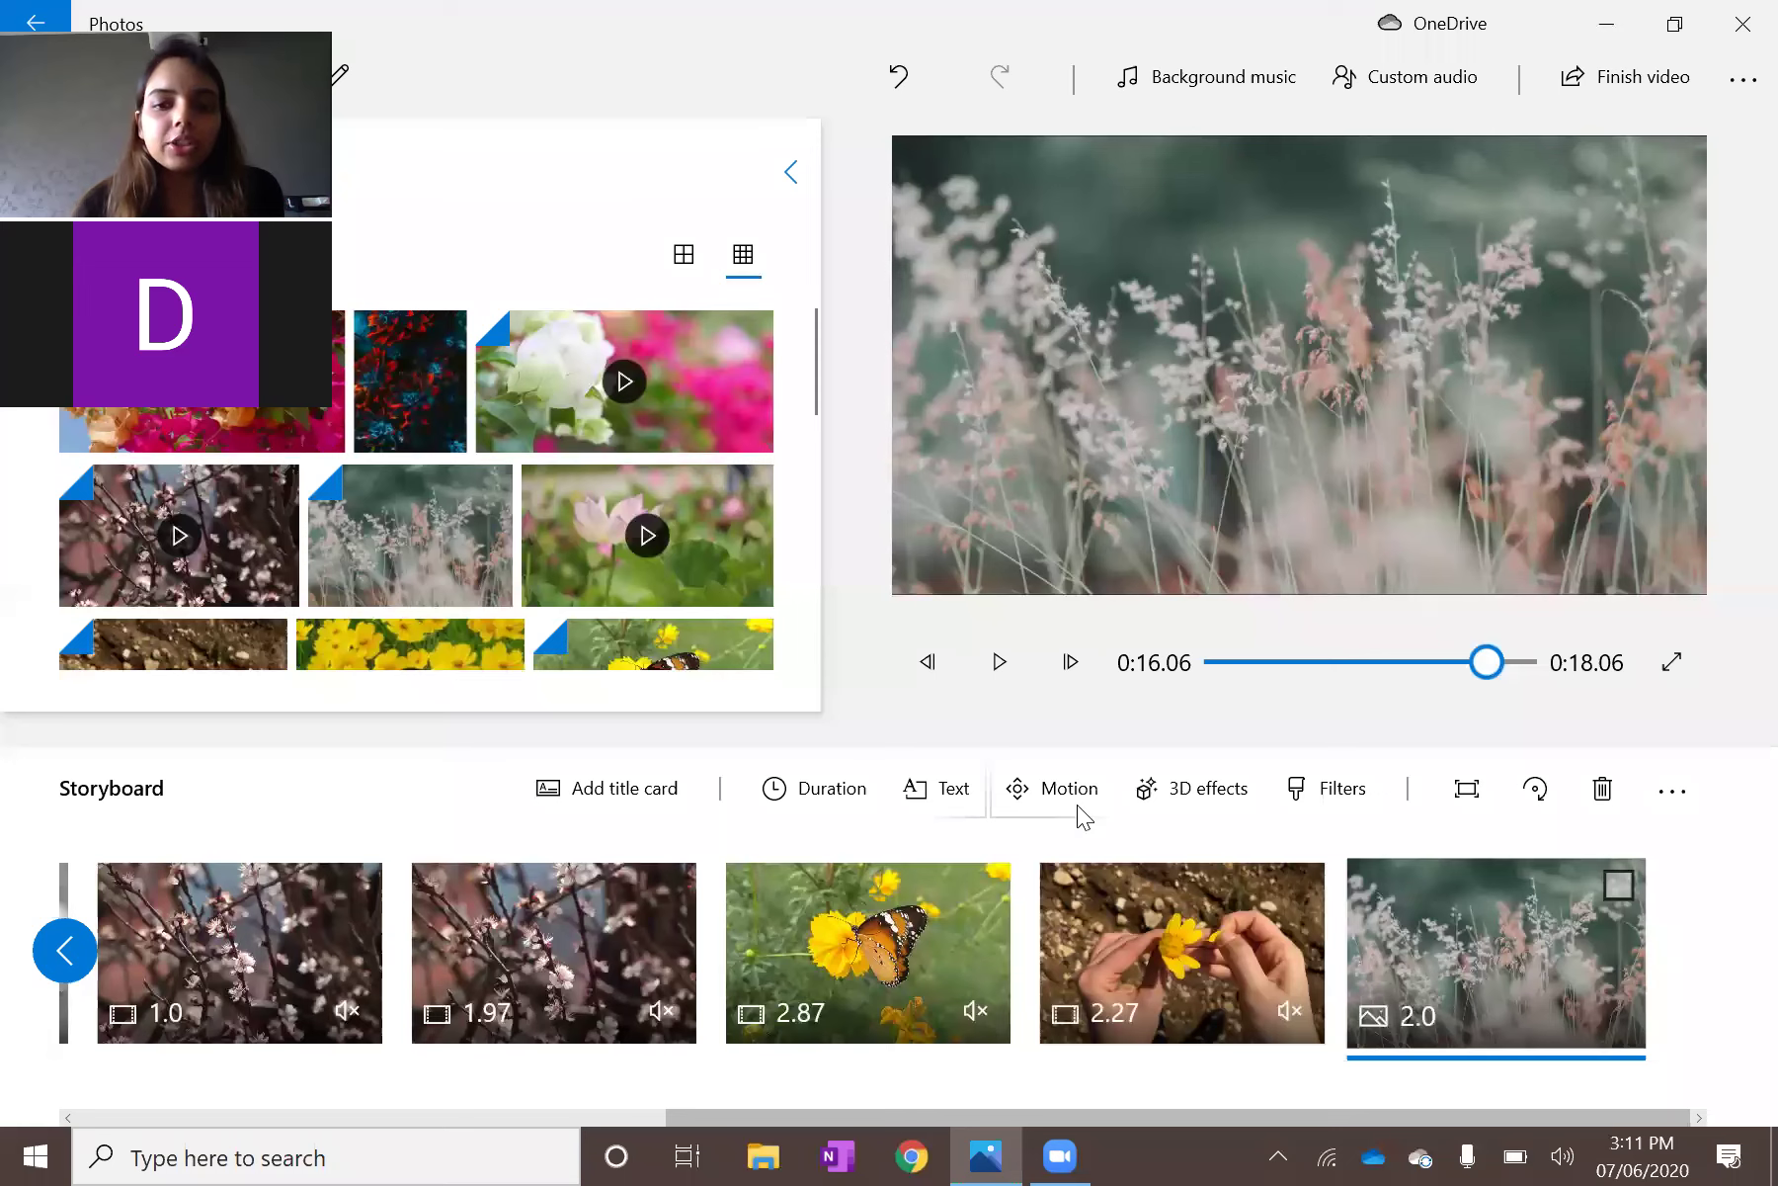
Give the grass photo the Tilt up motion, preview it and apply it.
click(1047, 797)
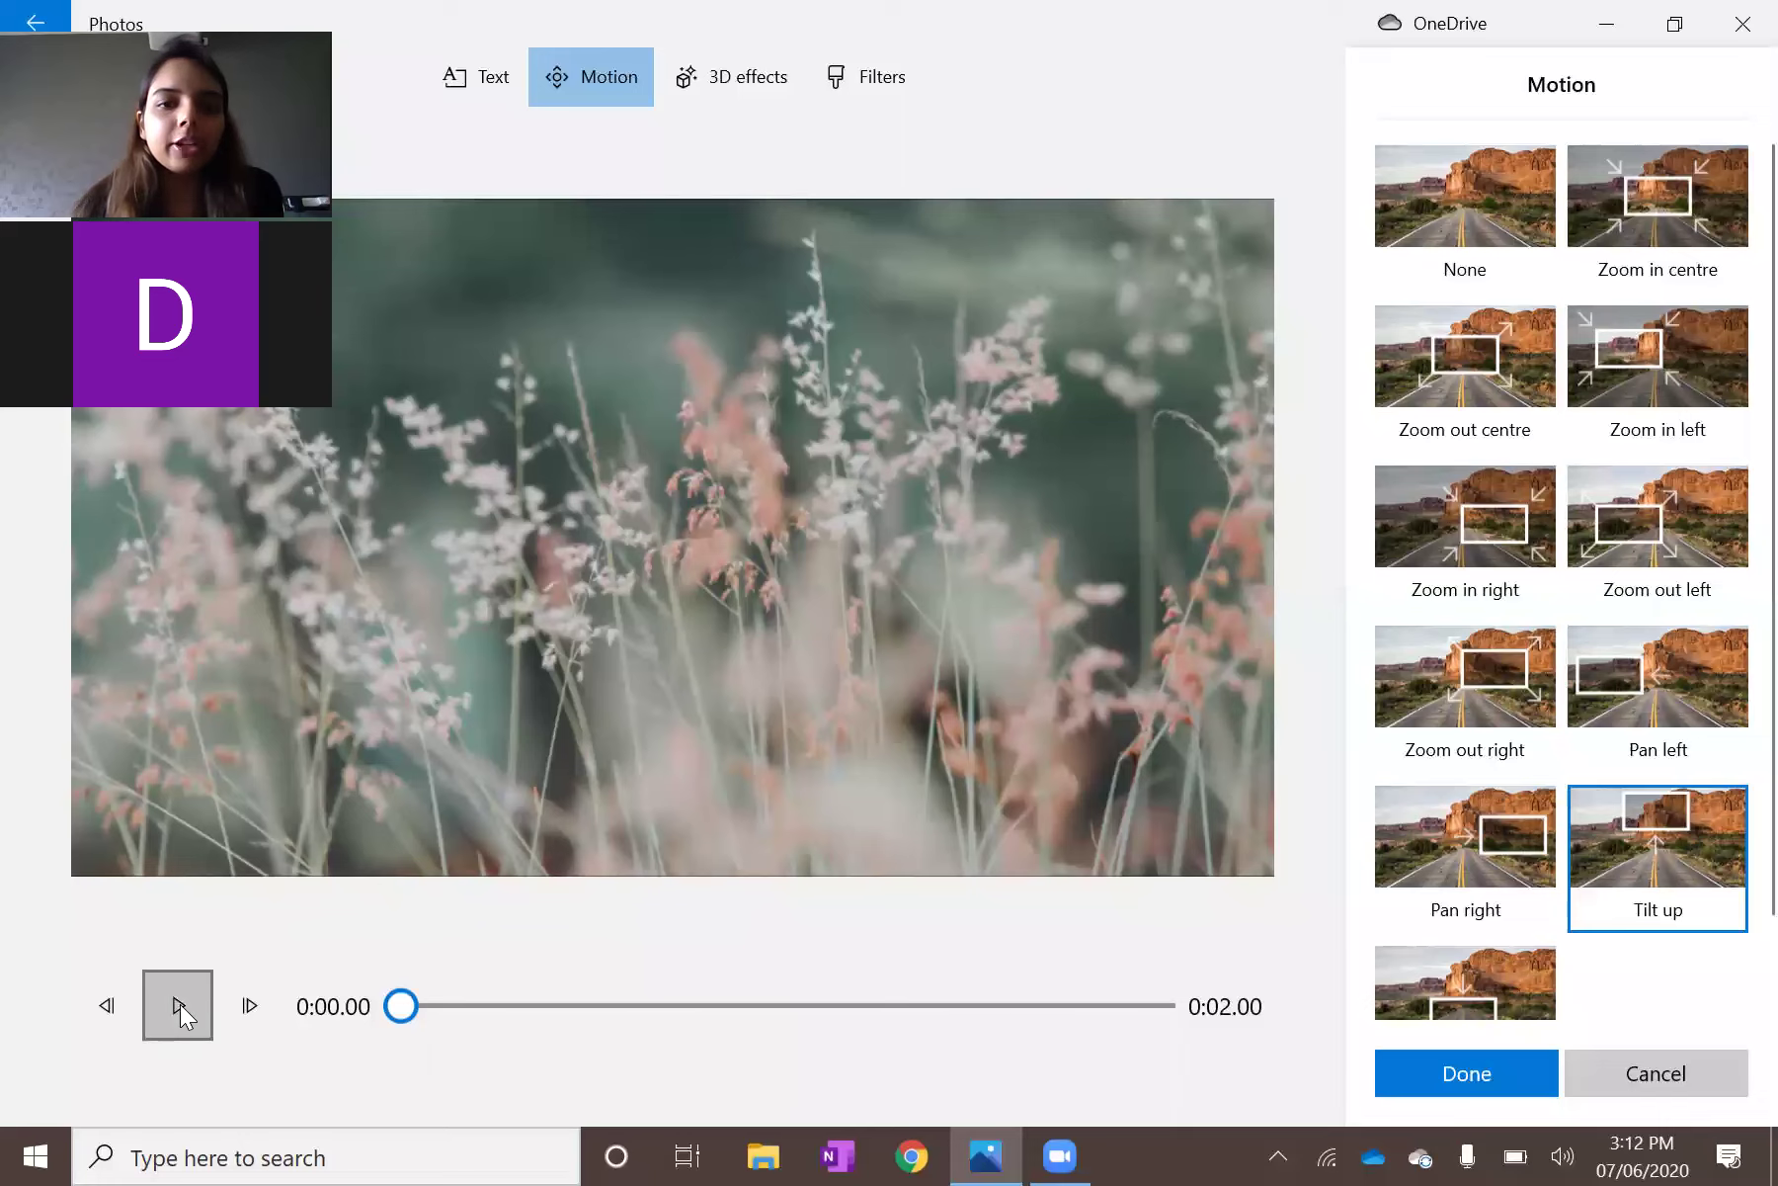
click(179, 1003)
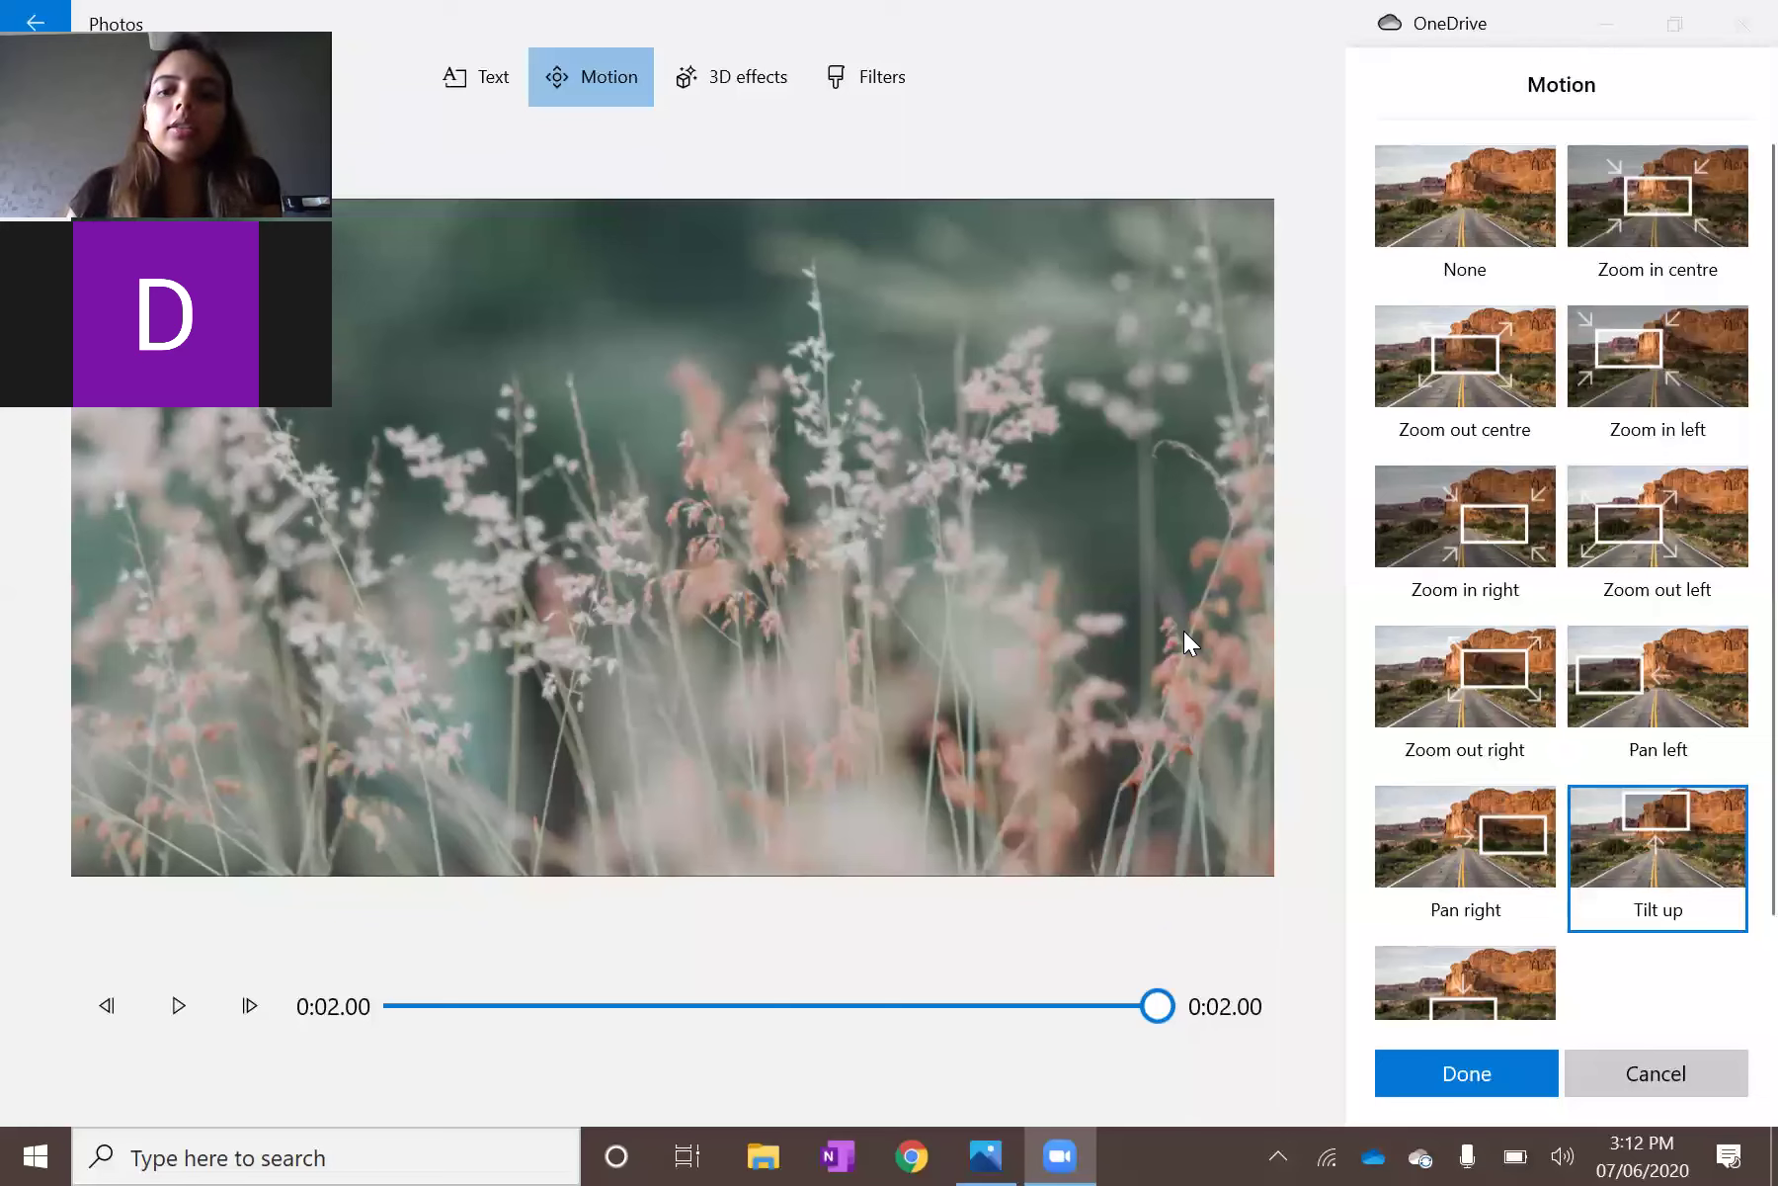
click(1427, 1081)
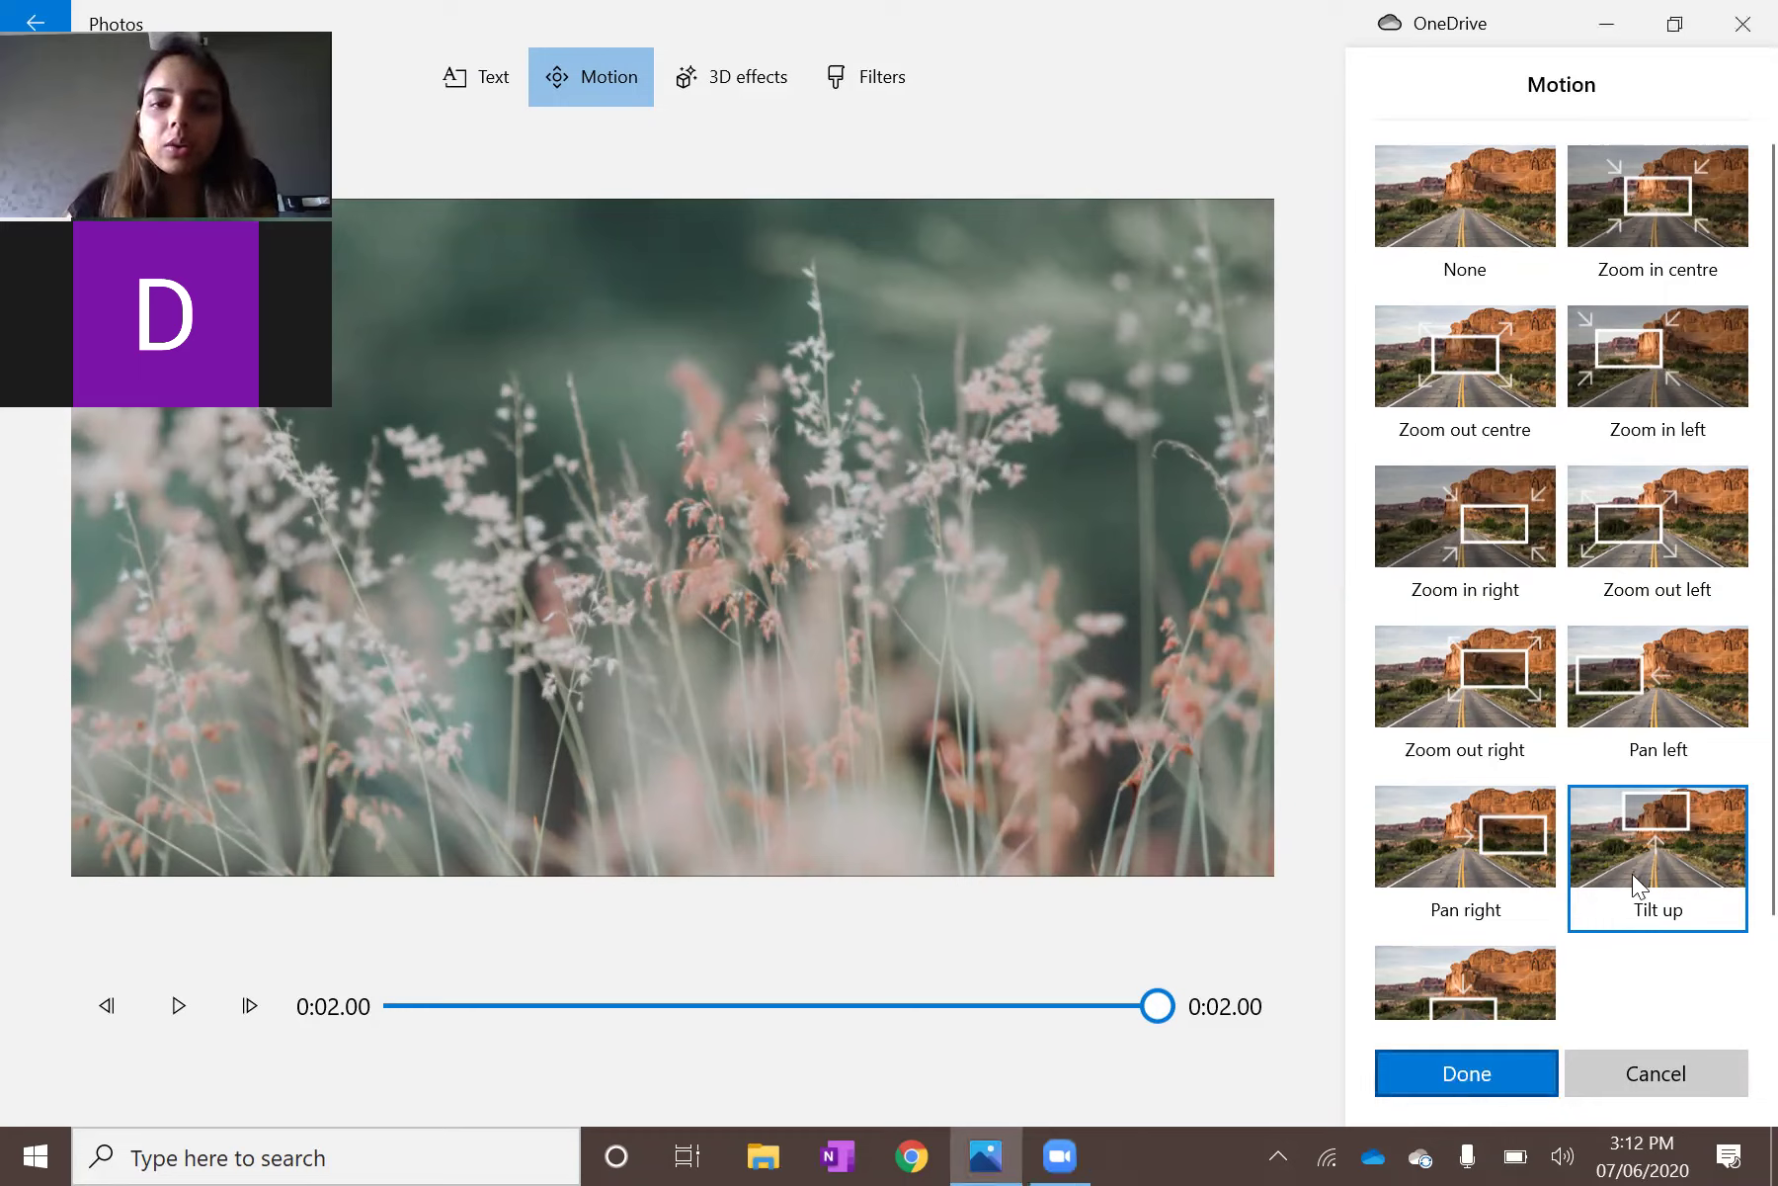
click(1453, 1073)
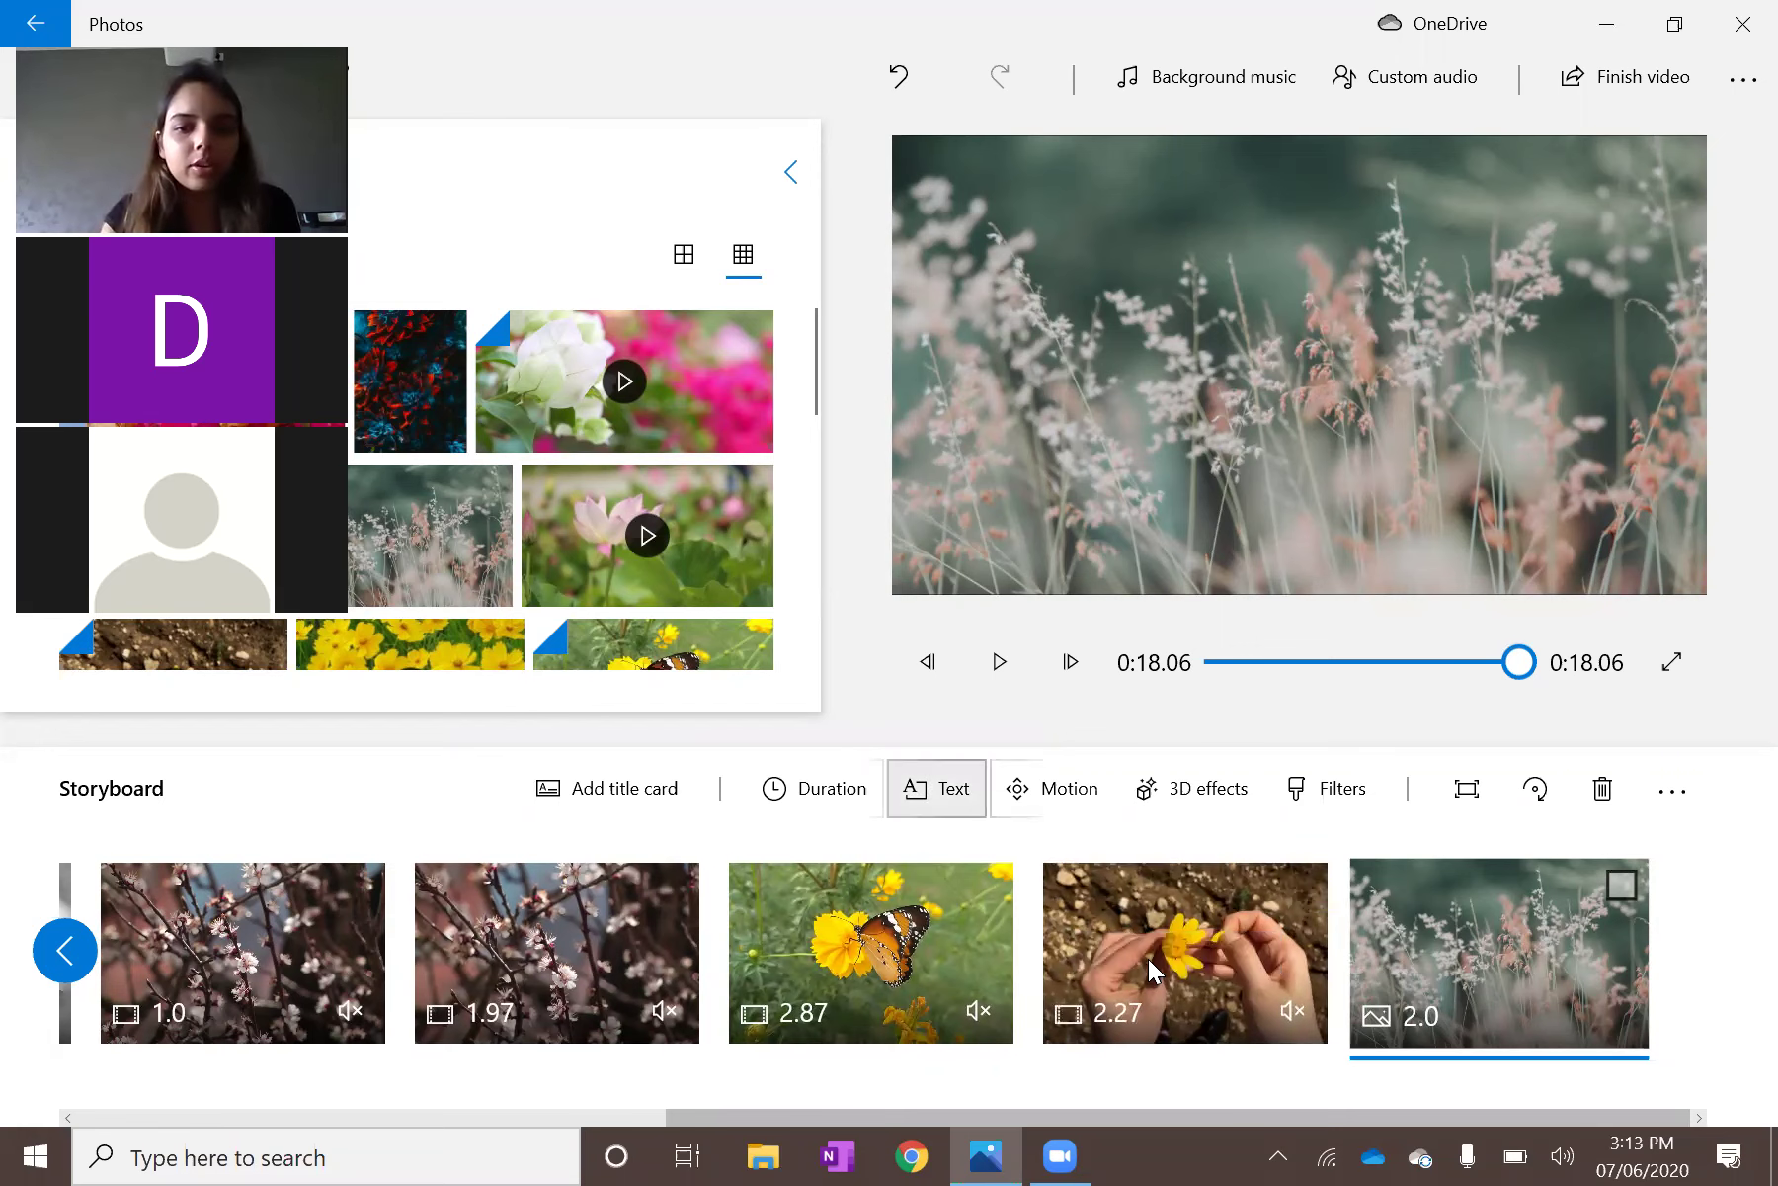
Add the text "Sunflower" to the 2.27-second clip of hands holding a yellow flower.
click(1109, 936)
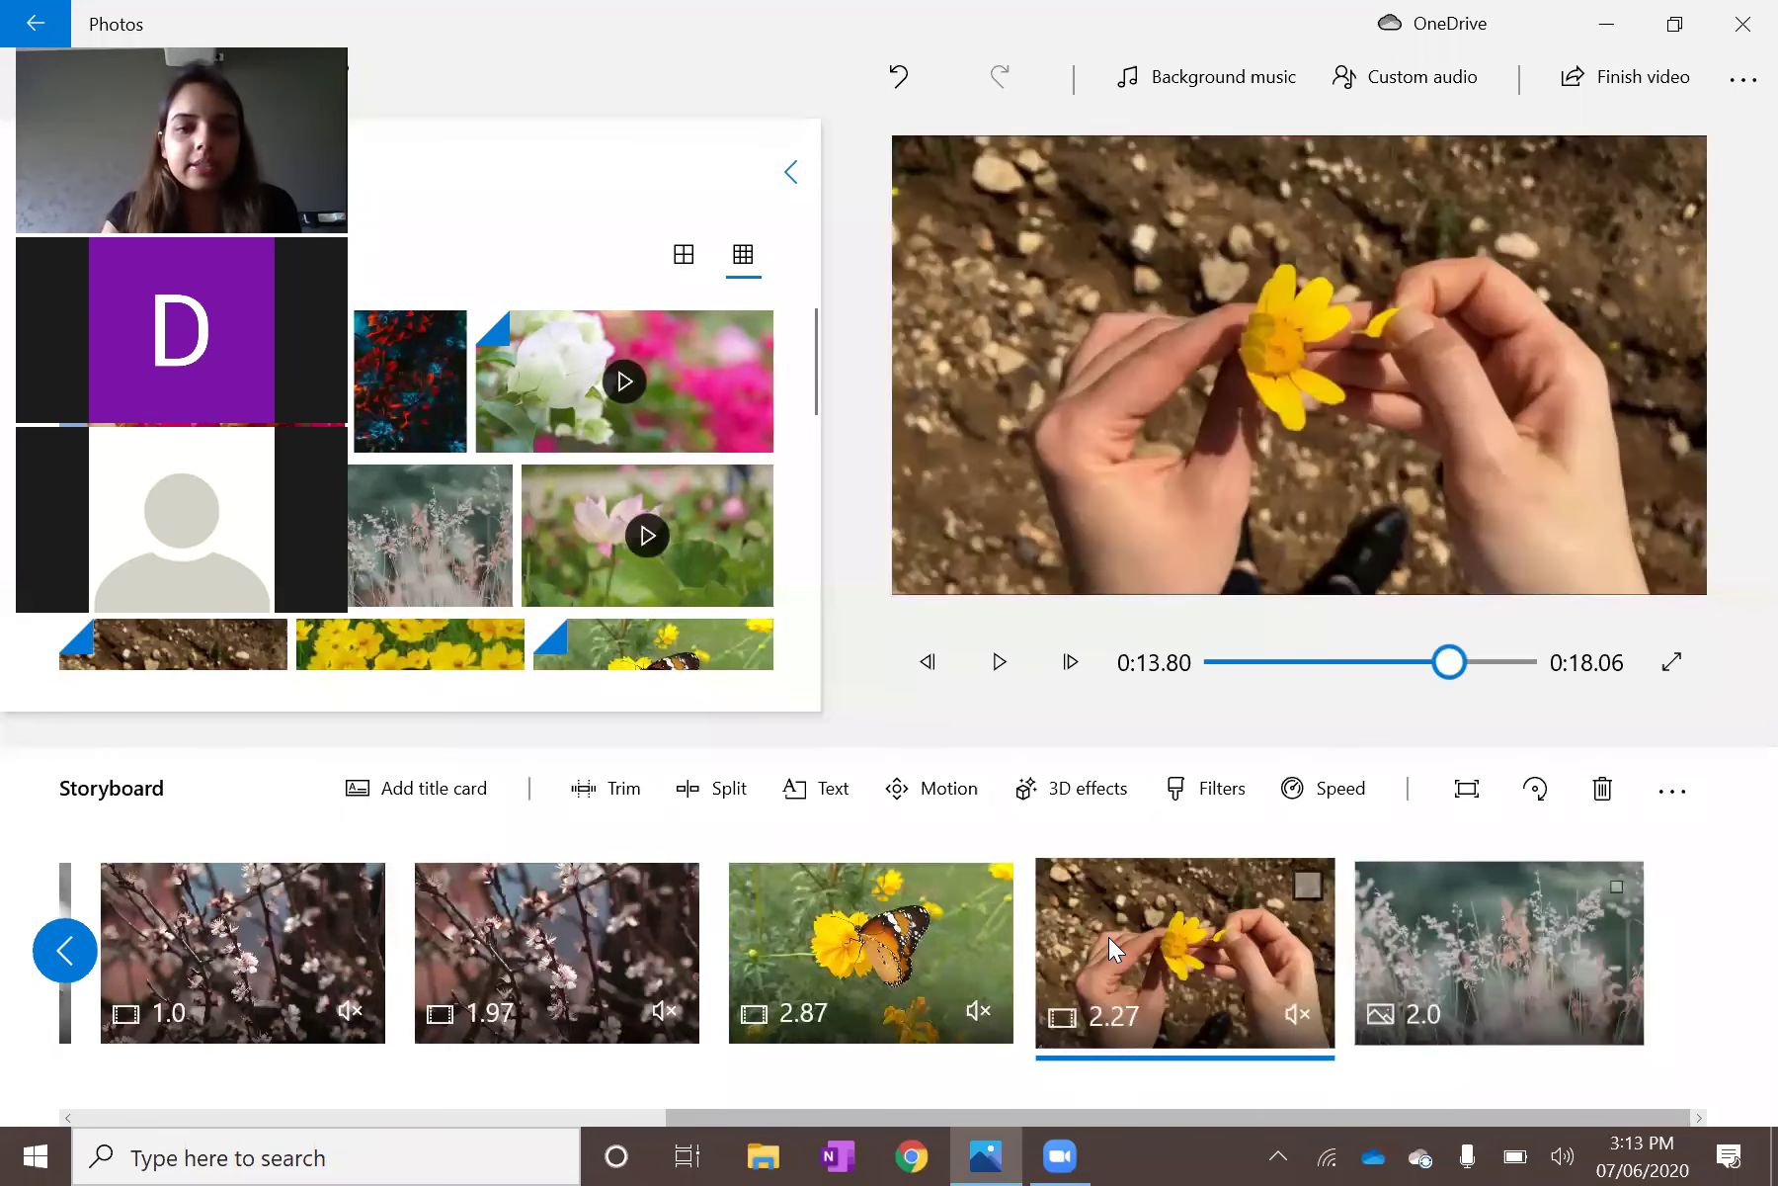
click(817, 789)
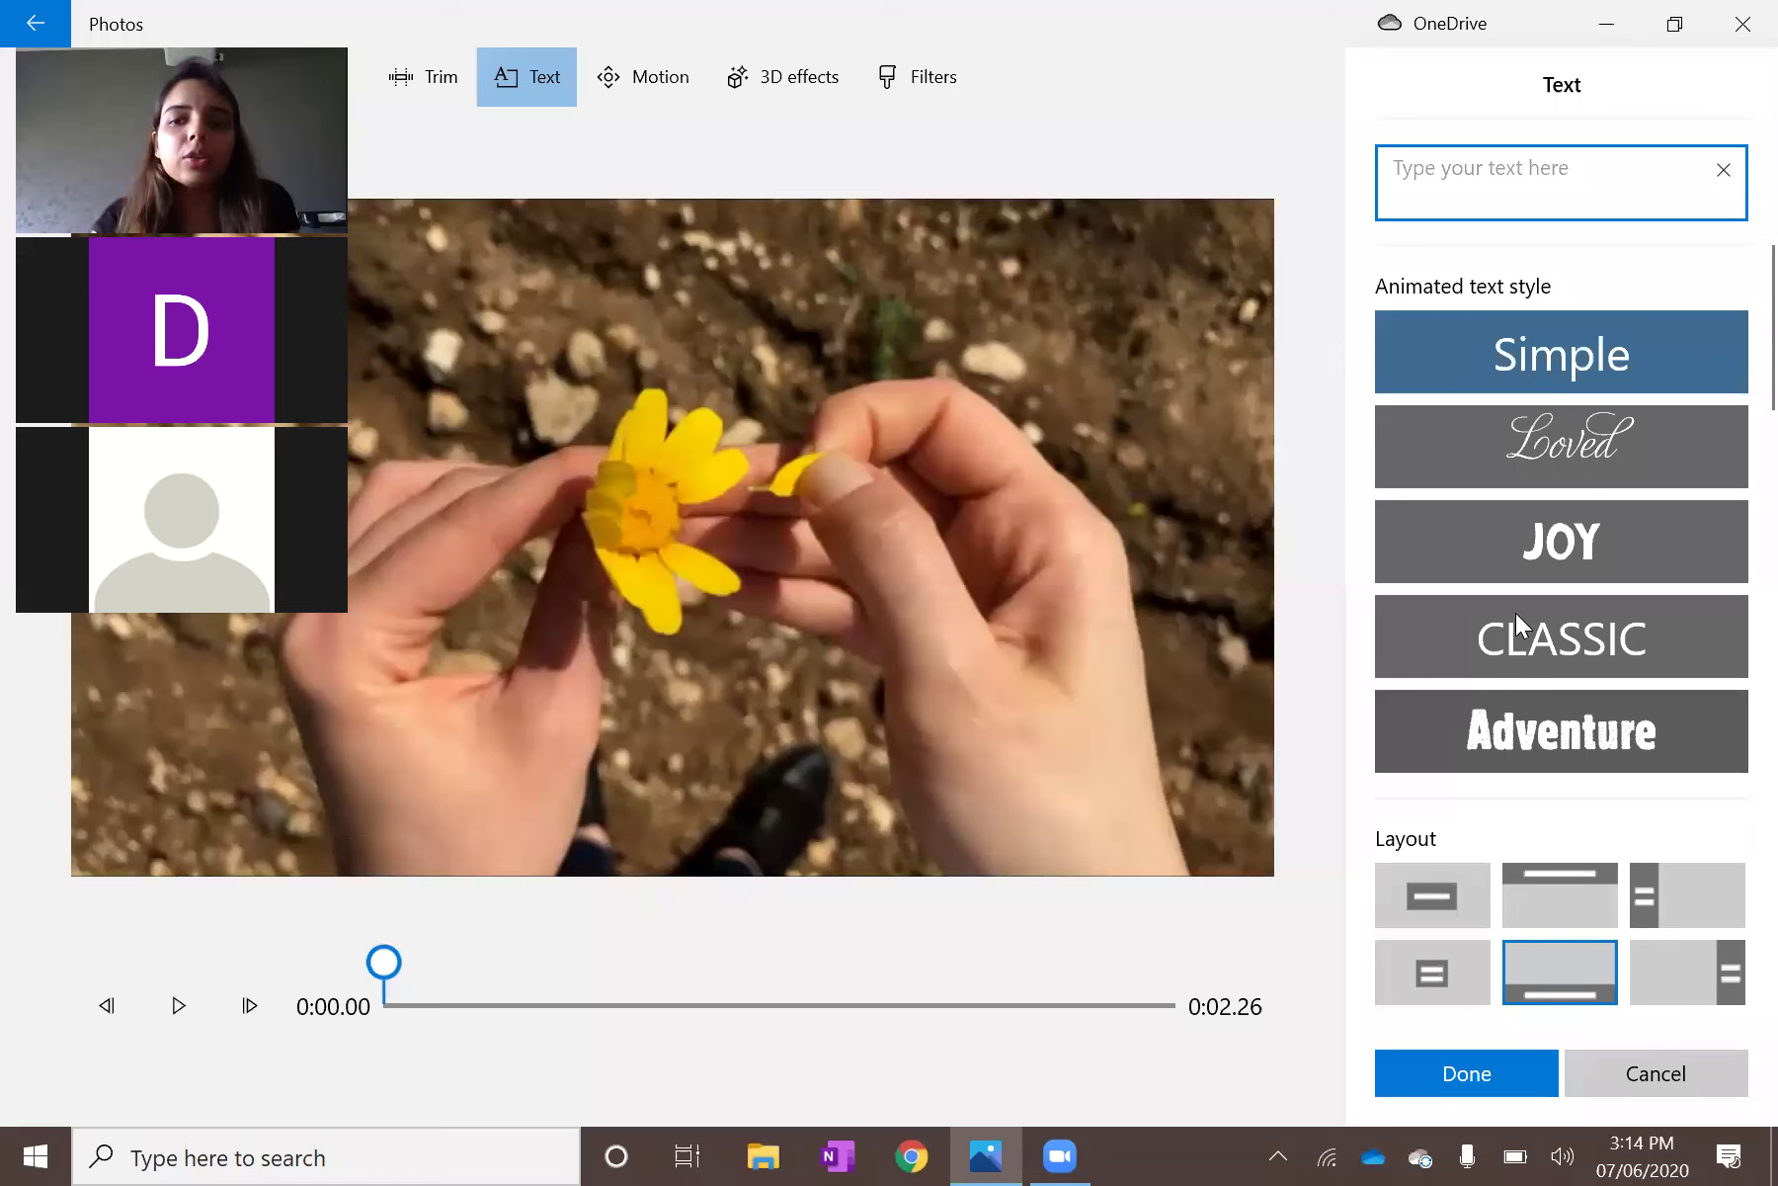
scroll(1515, 612, down, 5)
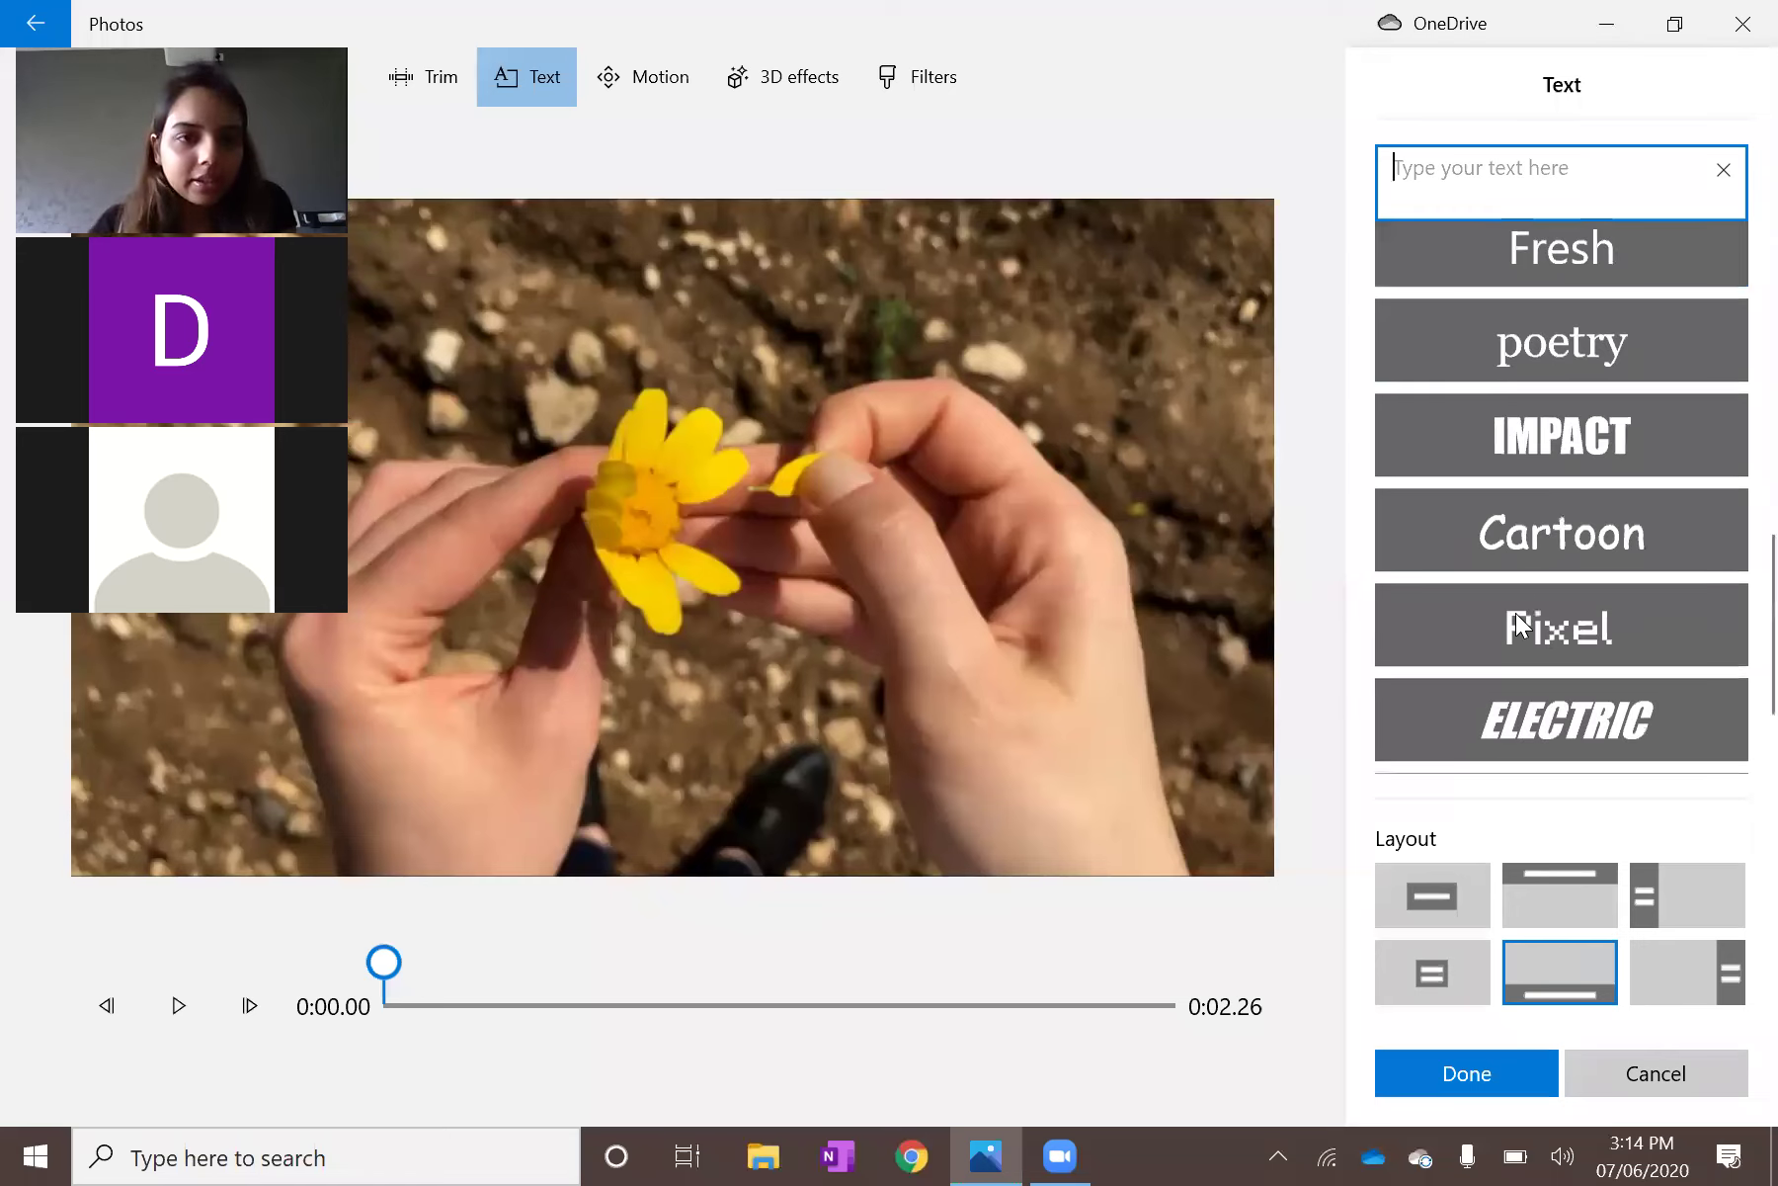
scroll(1516, 612, up, 5)
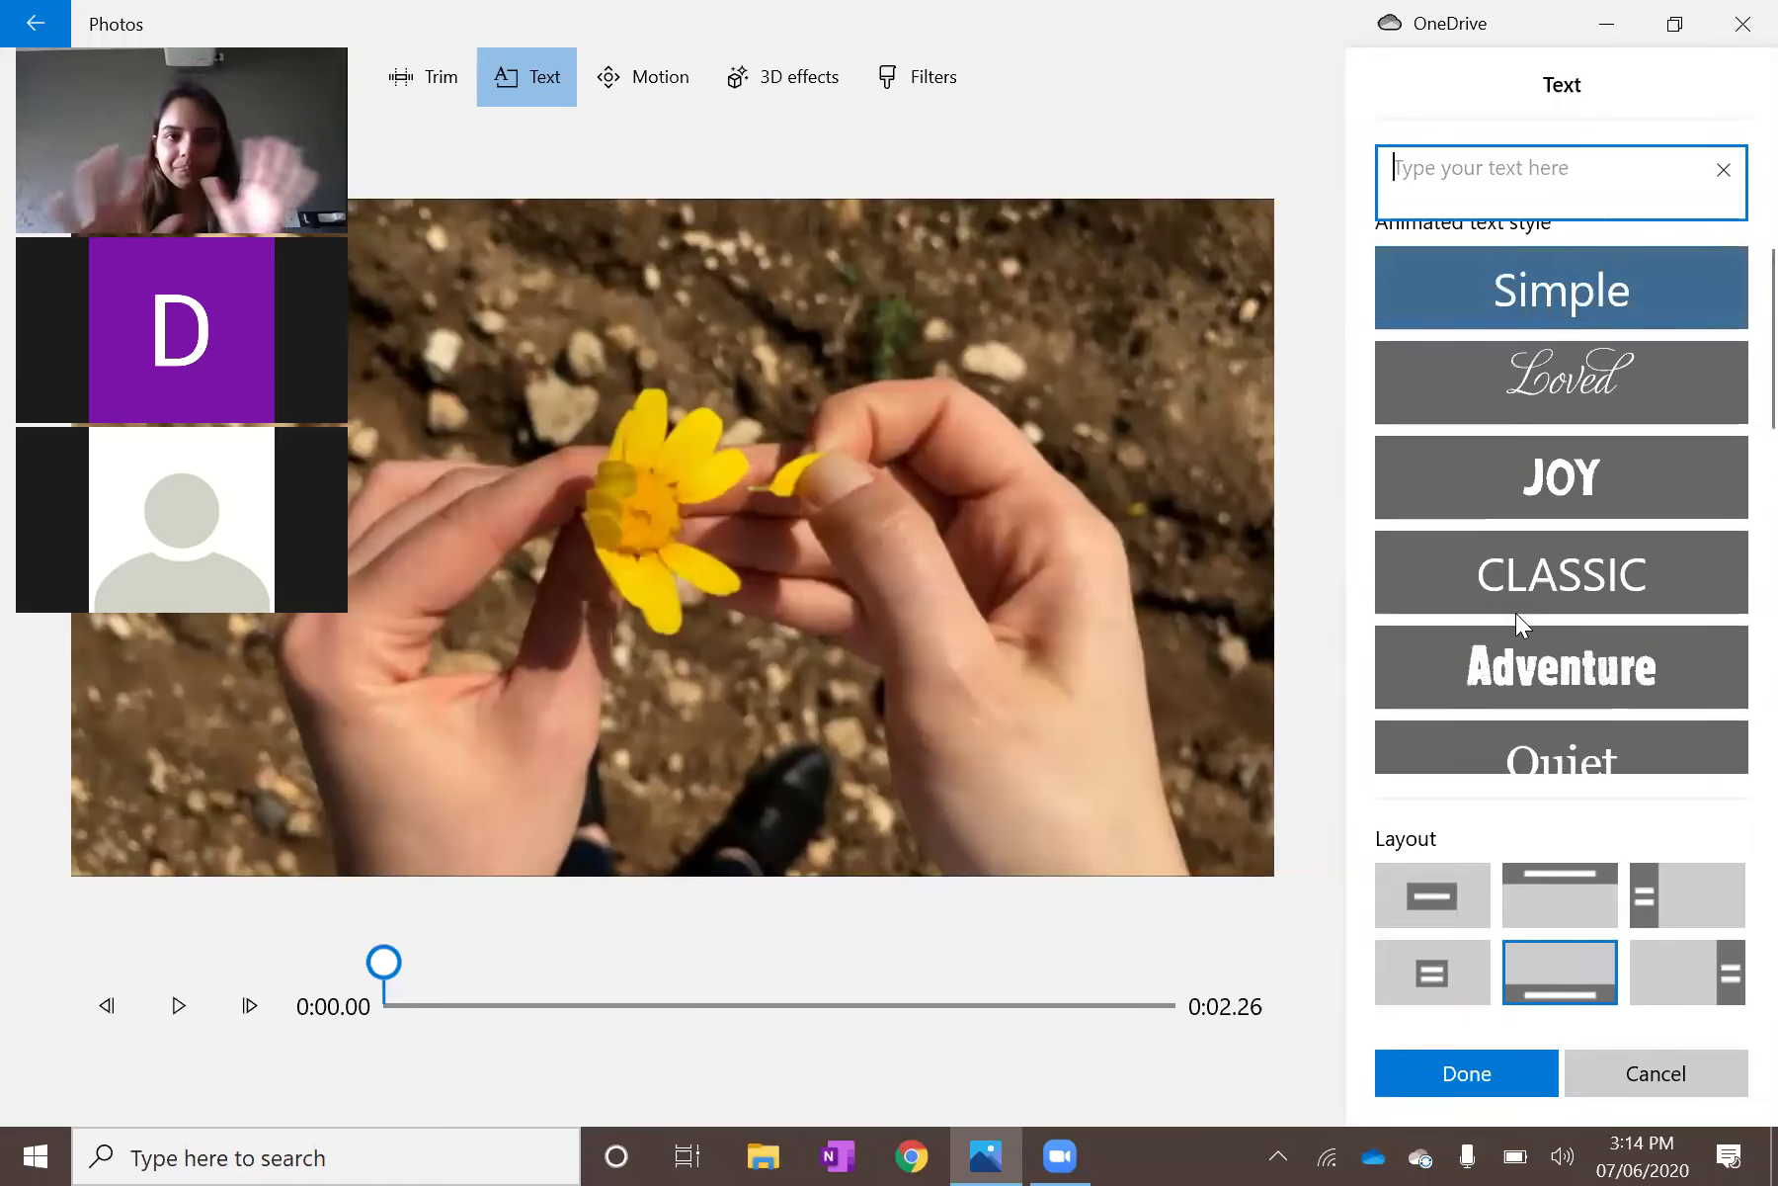
scroll(1516, 613, up, 1)
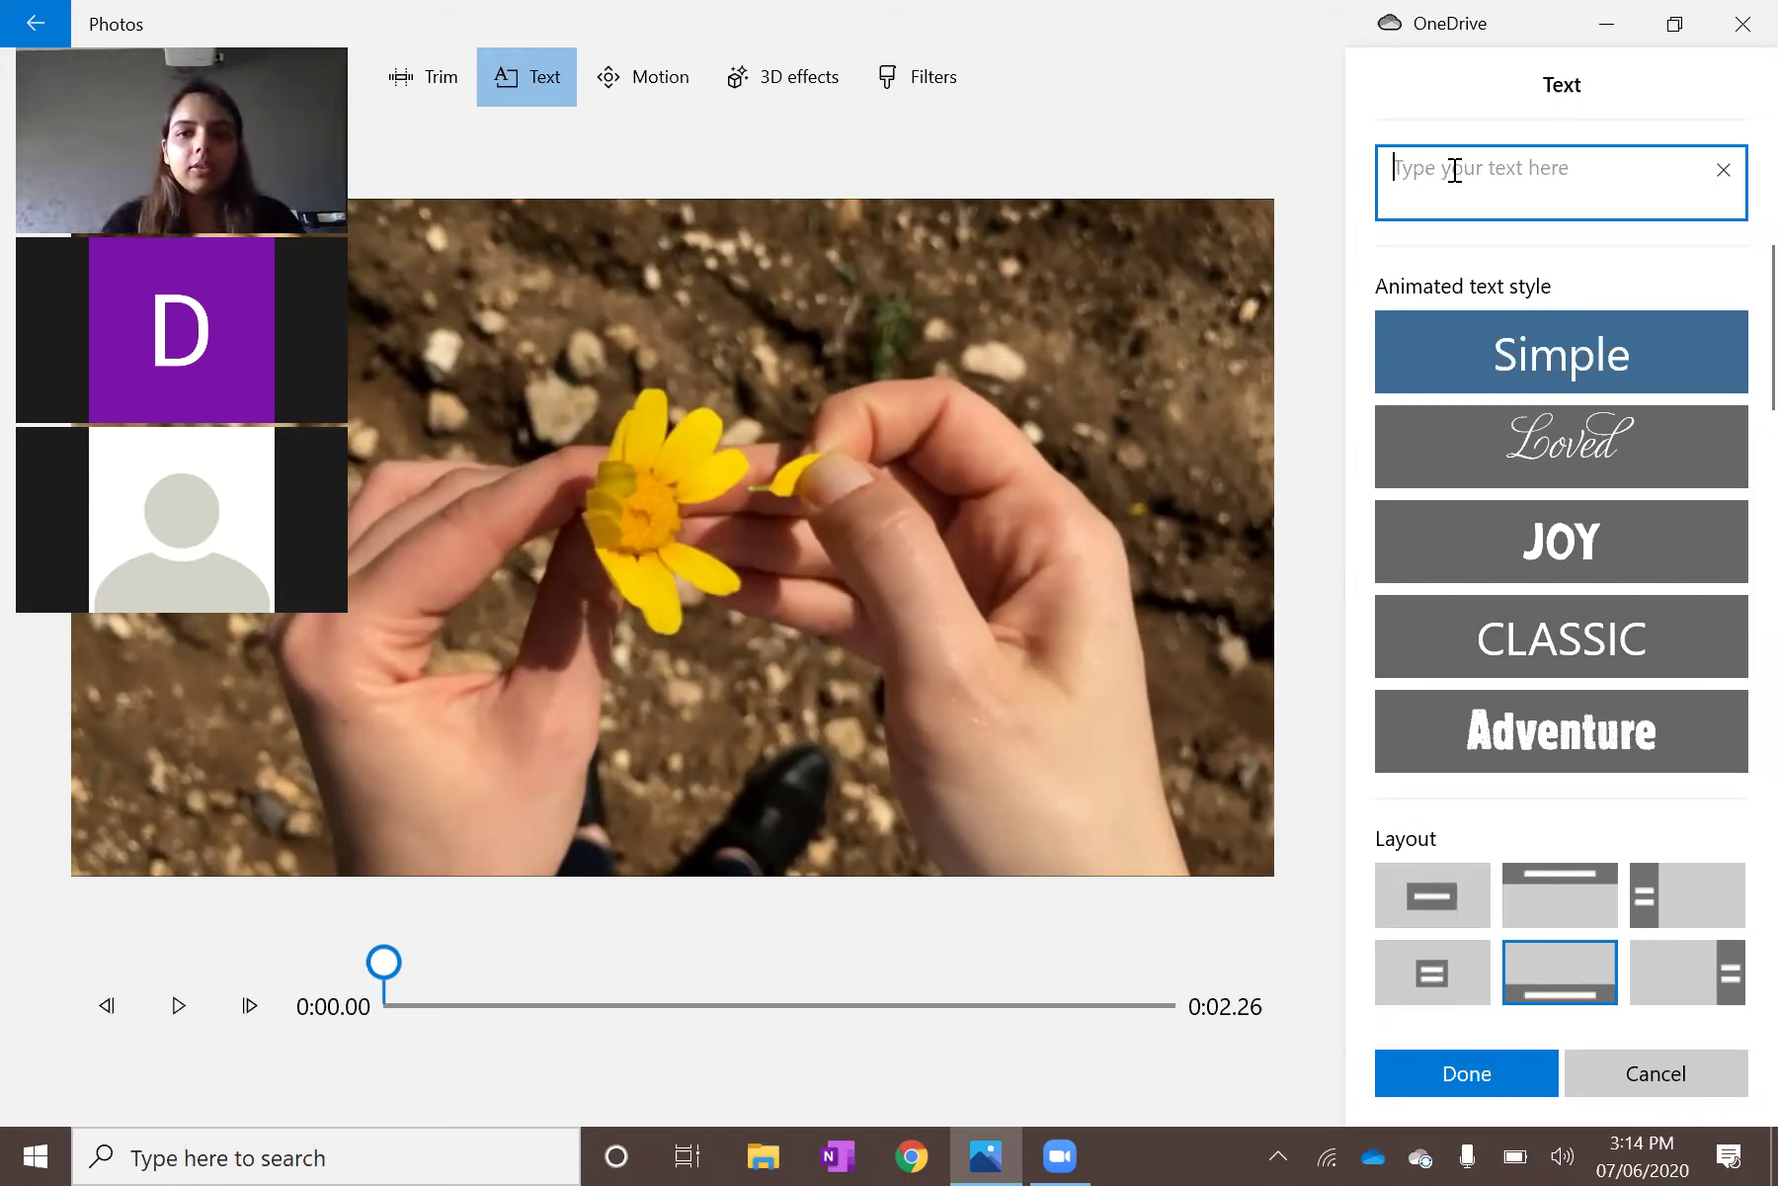
text(Sunflower)
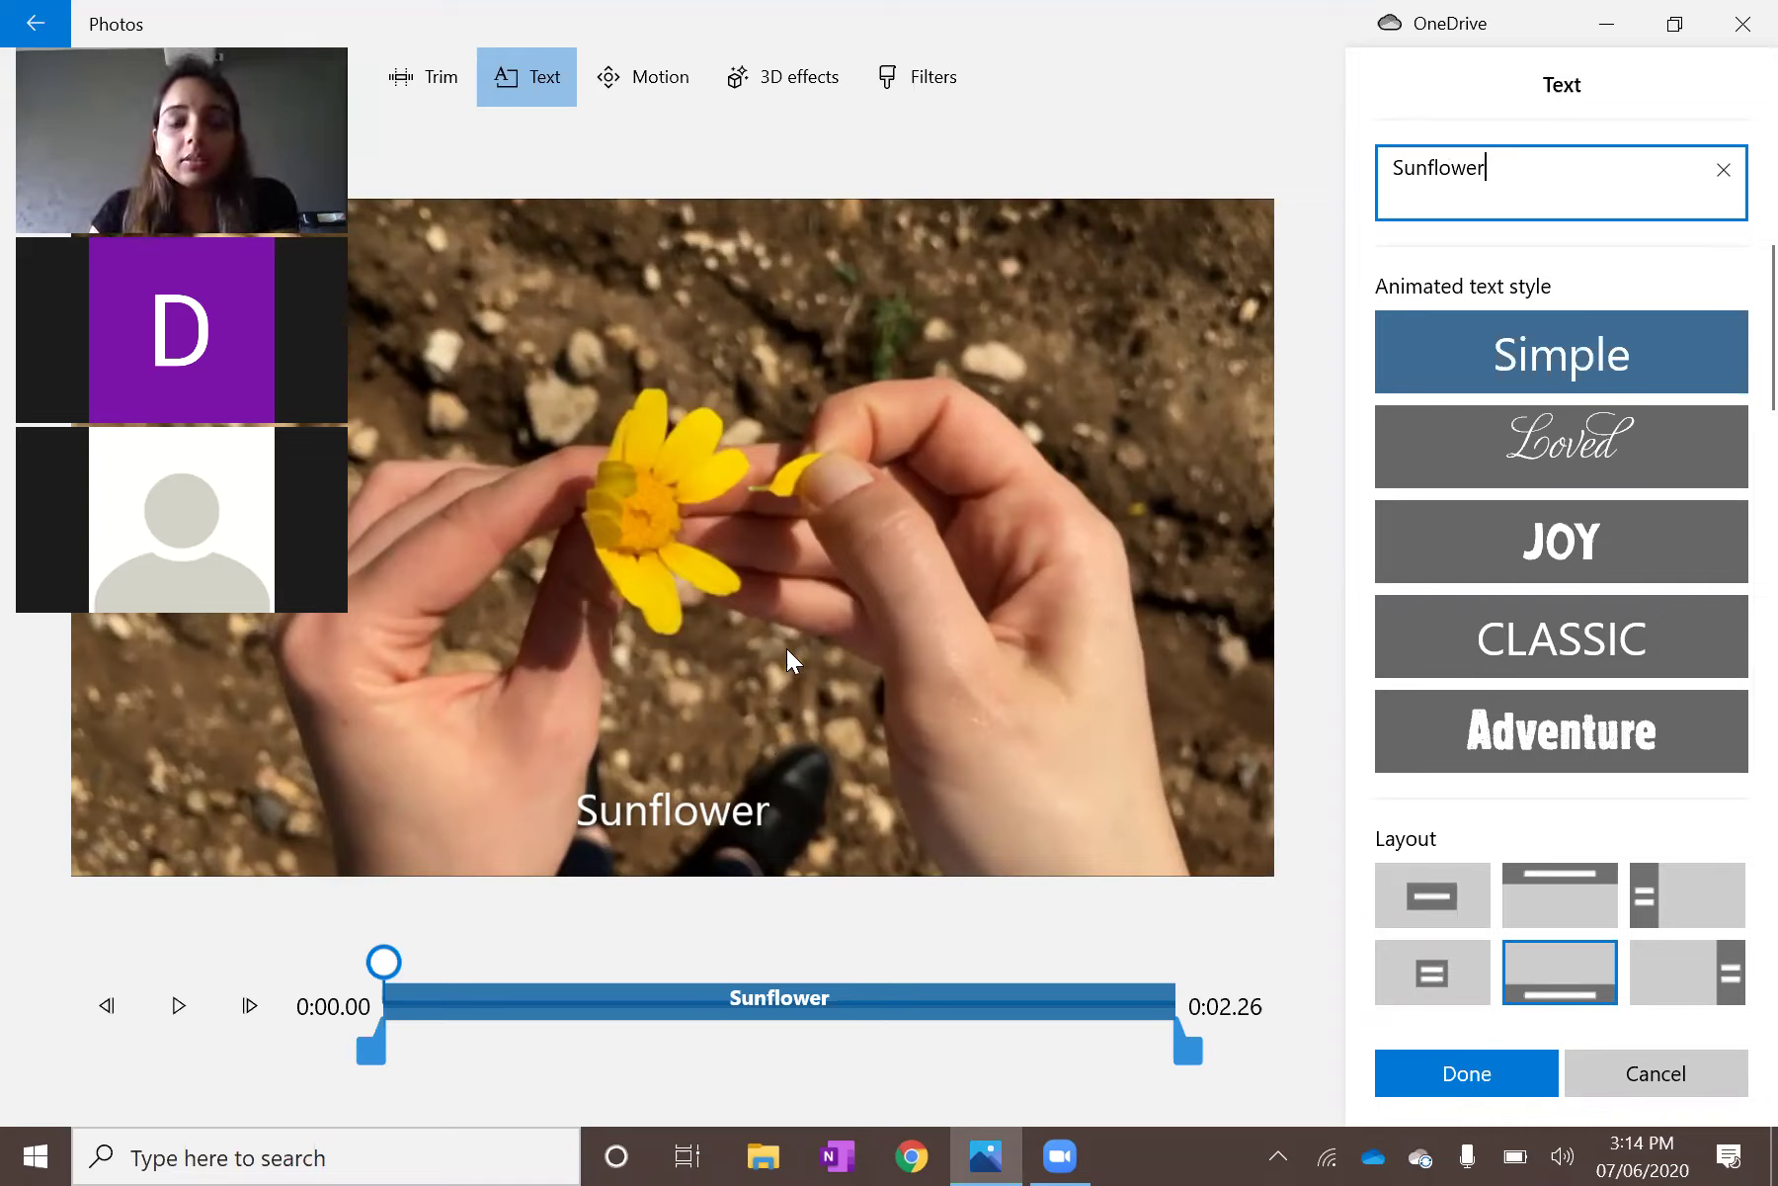
Look through the available animated text styles for the Sunflower caption.
scroll(1567, 523, down, 3)
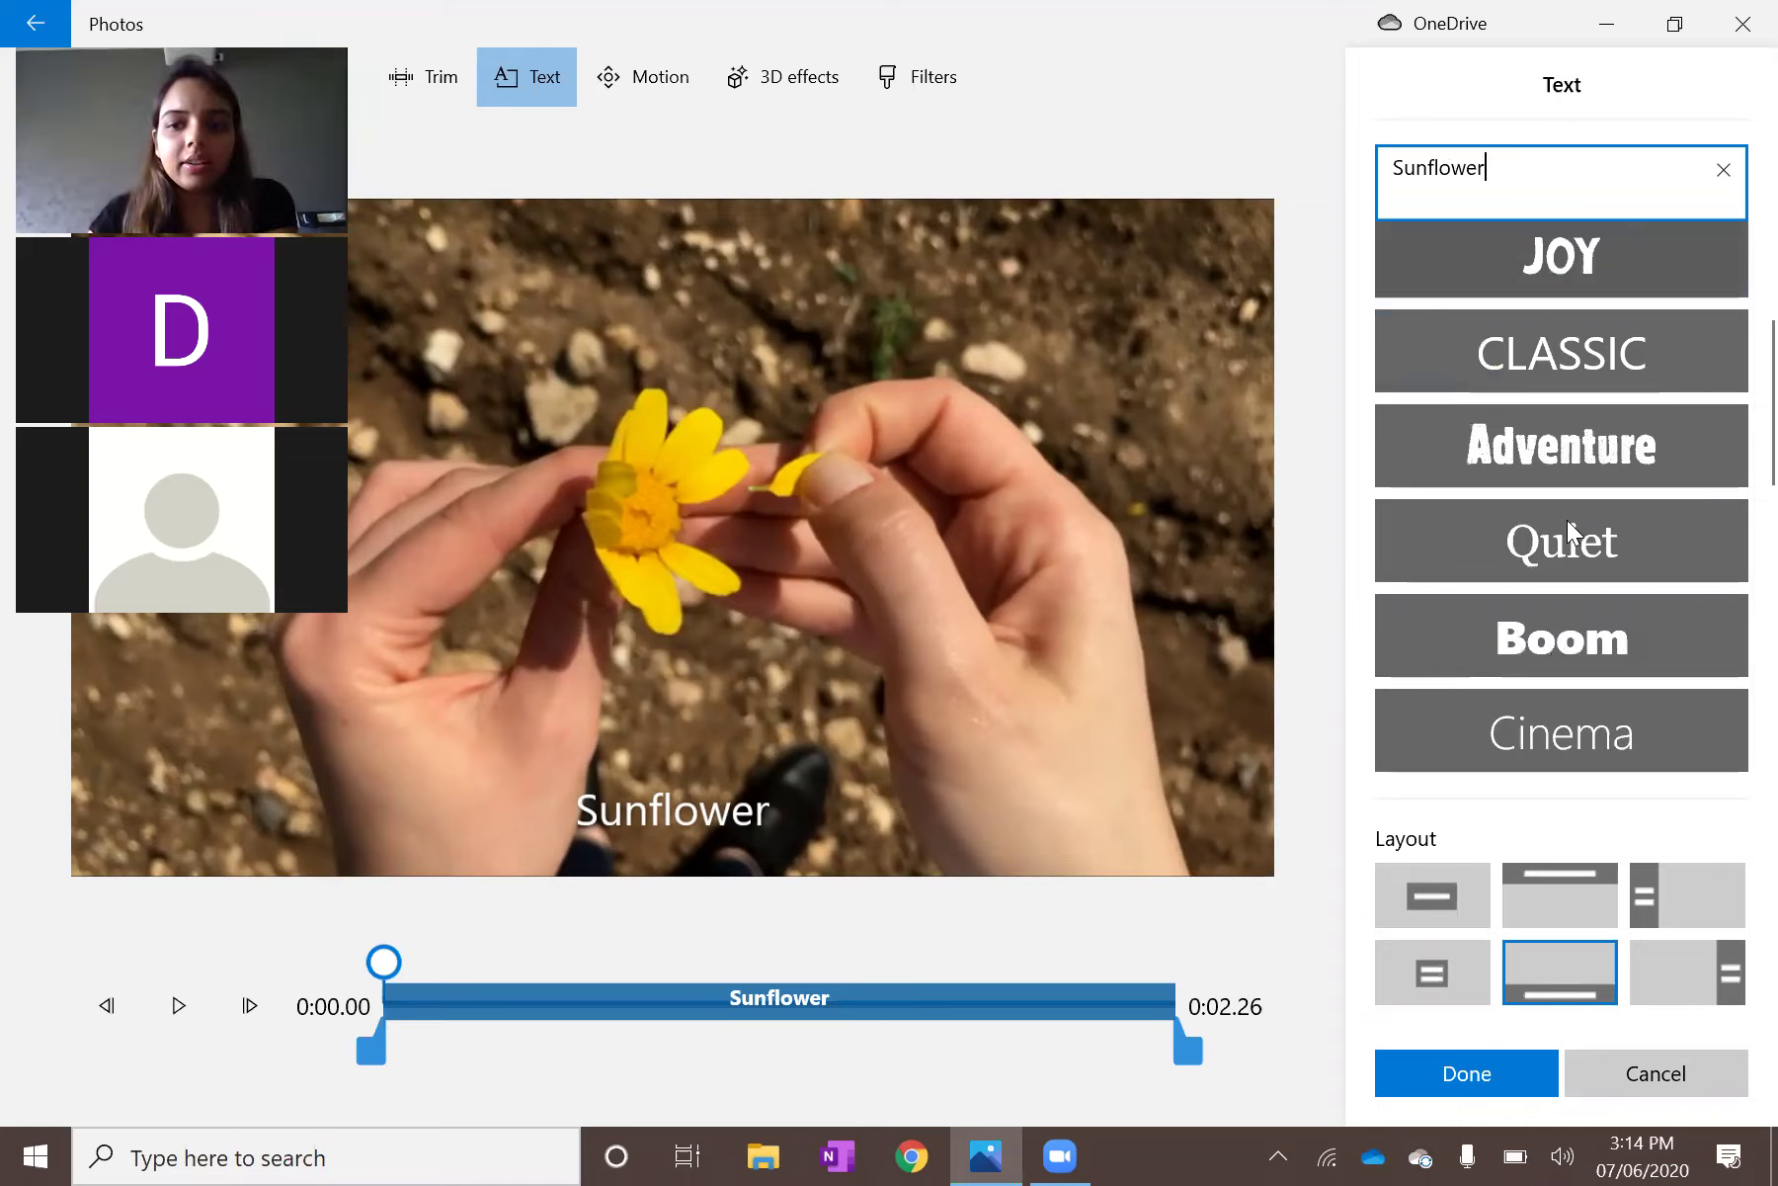
scroll(1567, 520, down, 4)
scroll(1567, 520, up, 6)
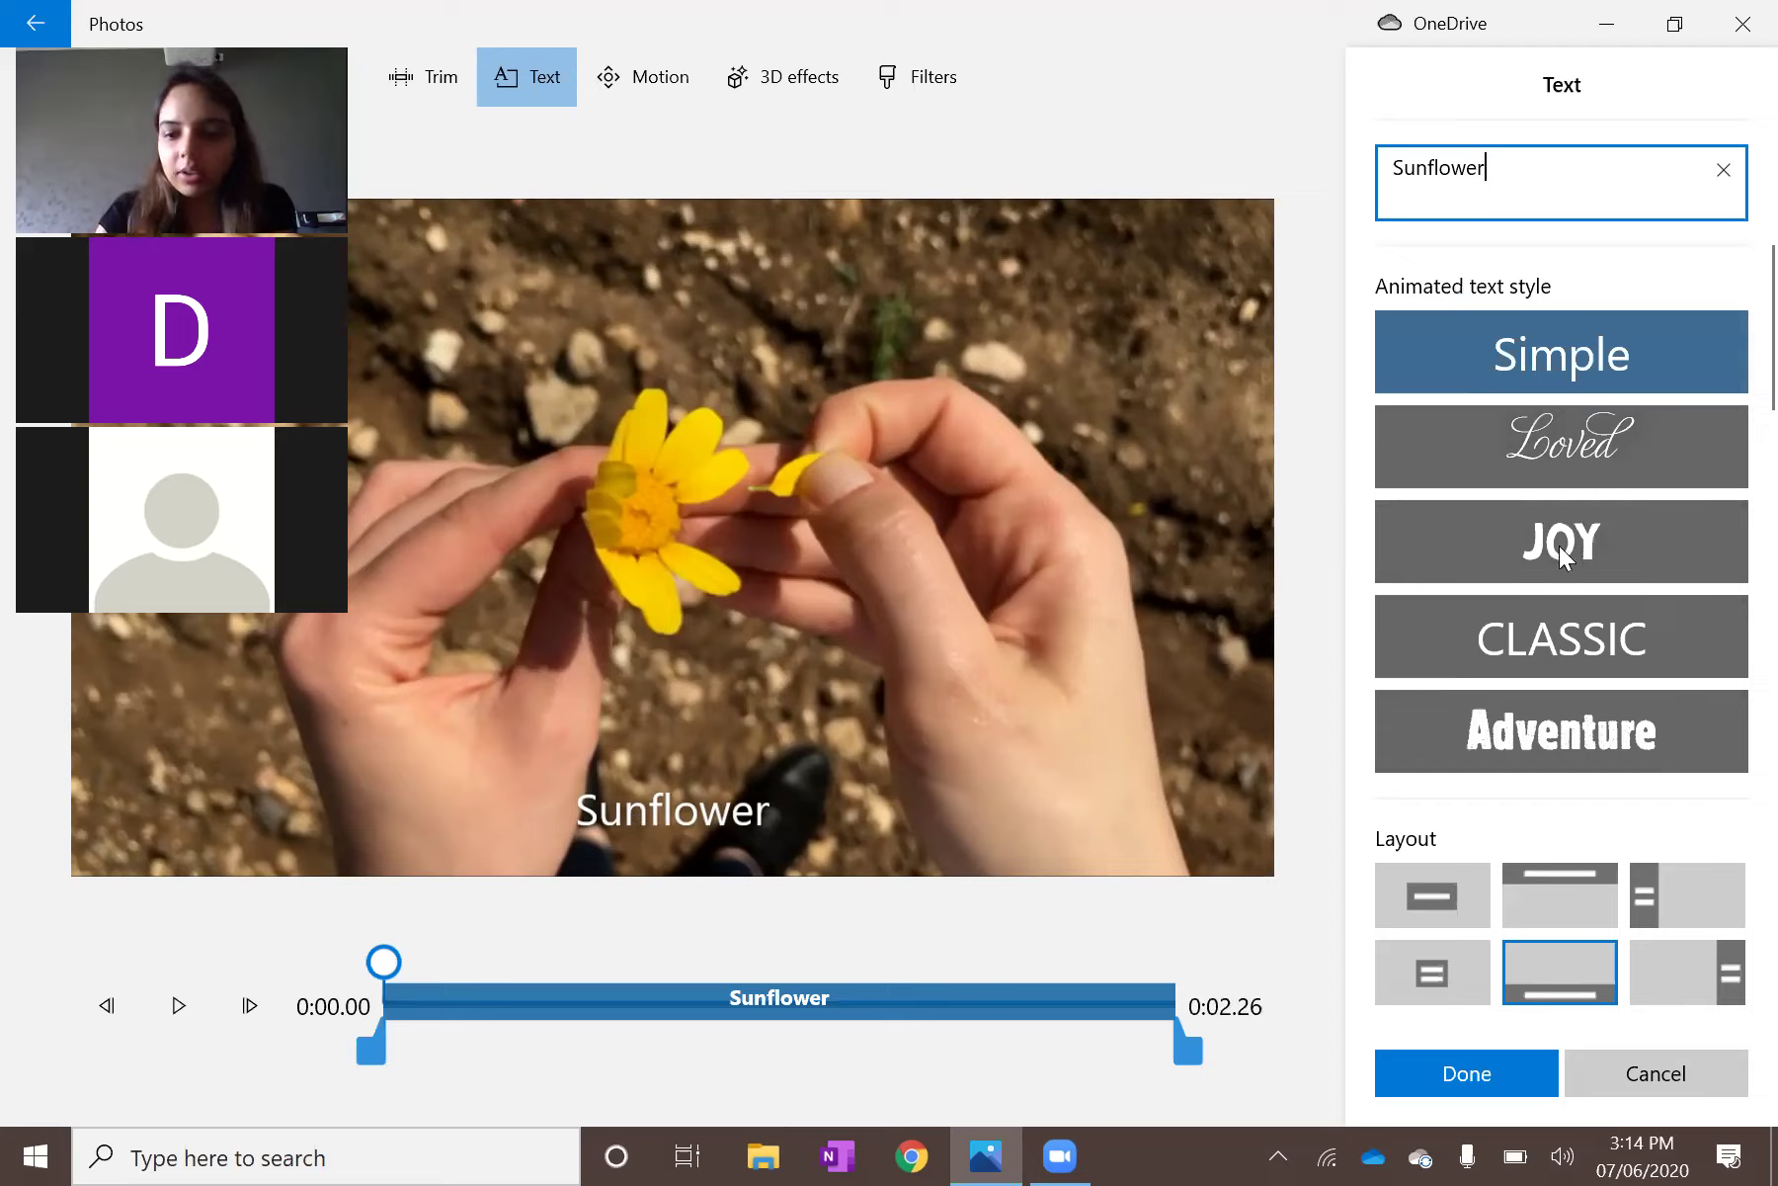
scroll(1559, 546, down, 5)
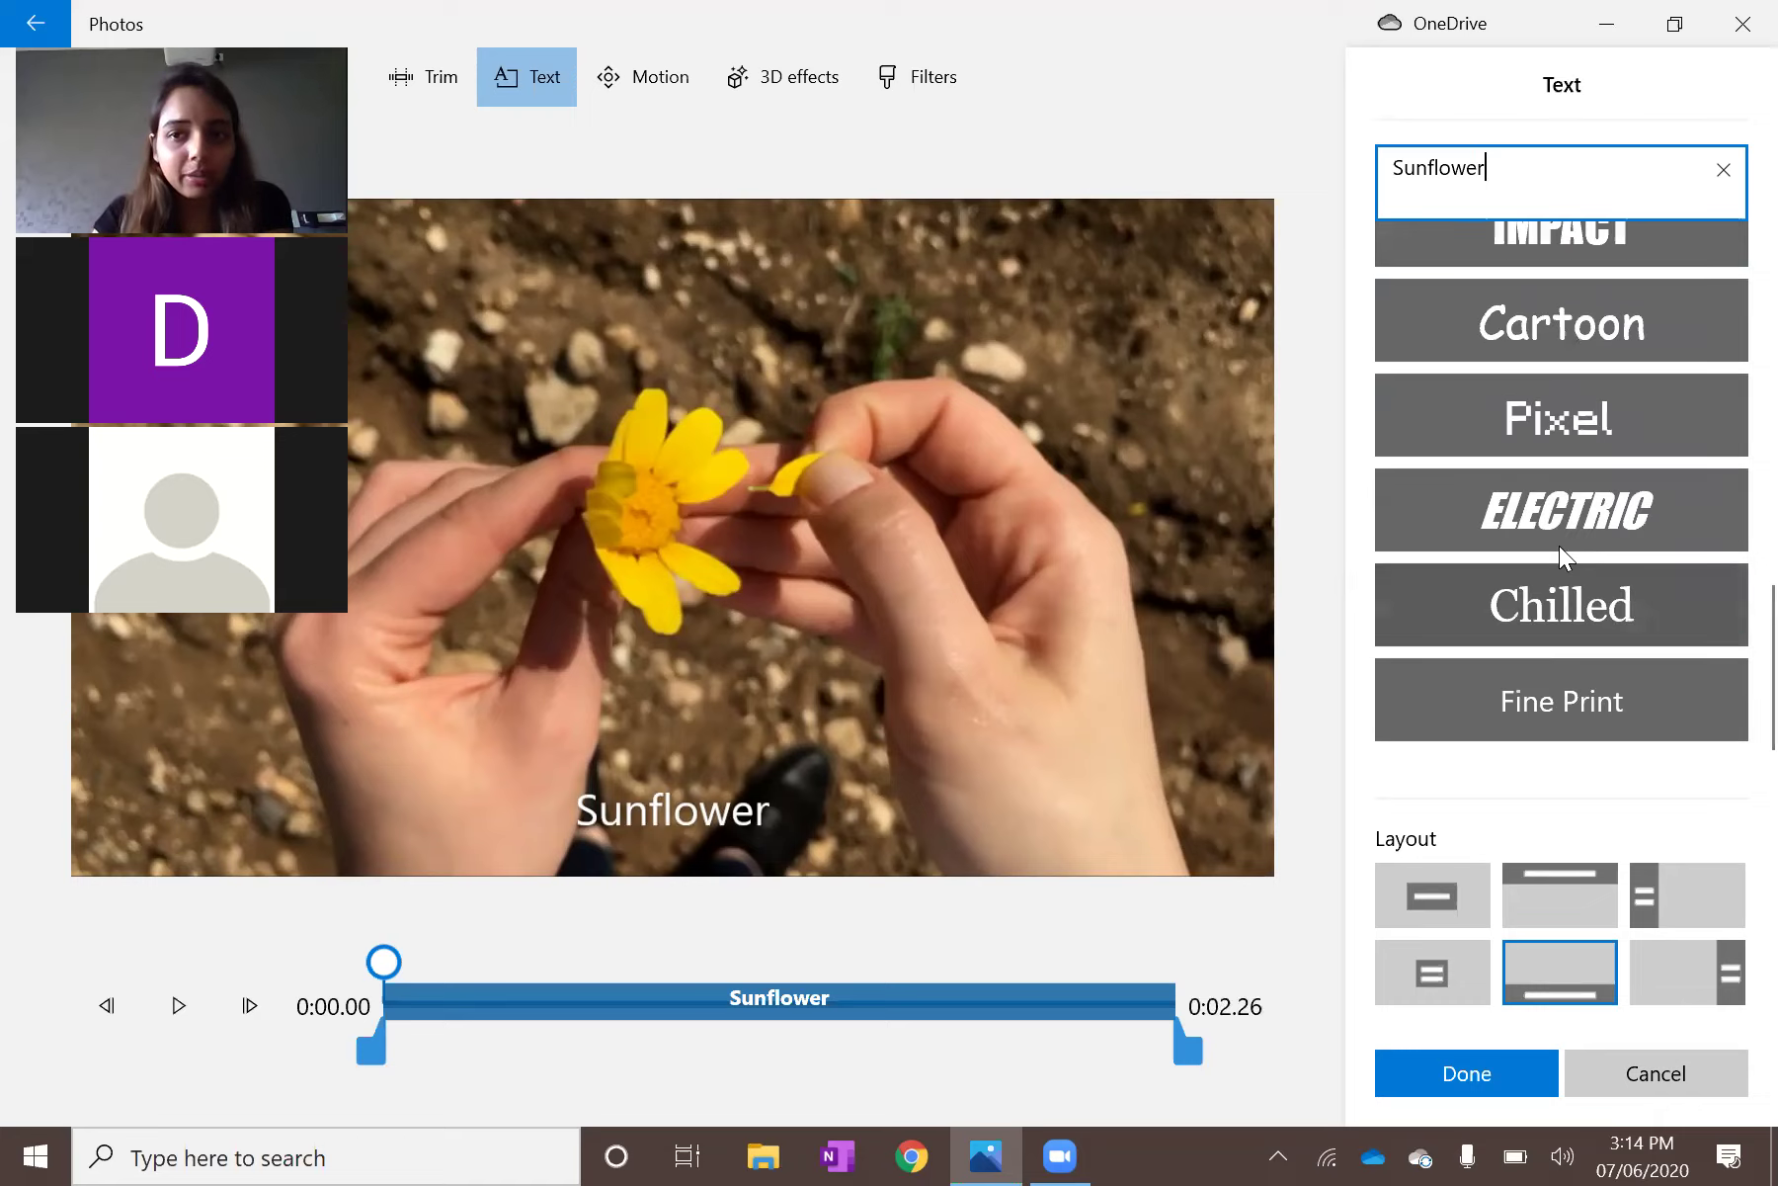
scroll(1559, 547, up, 5)
scroll(1560, 547, down, 1)
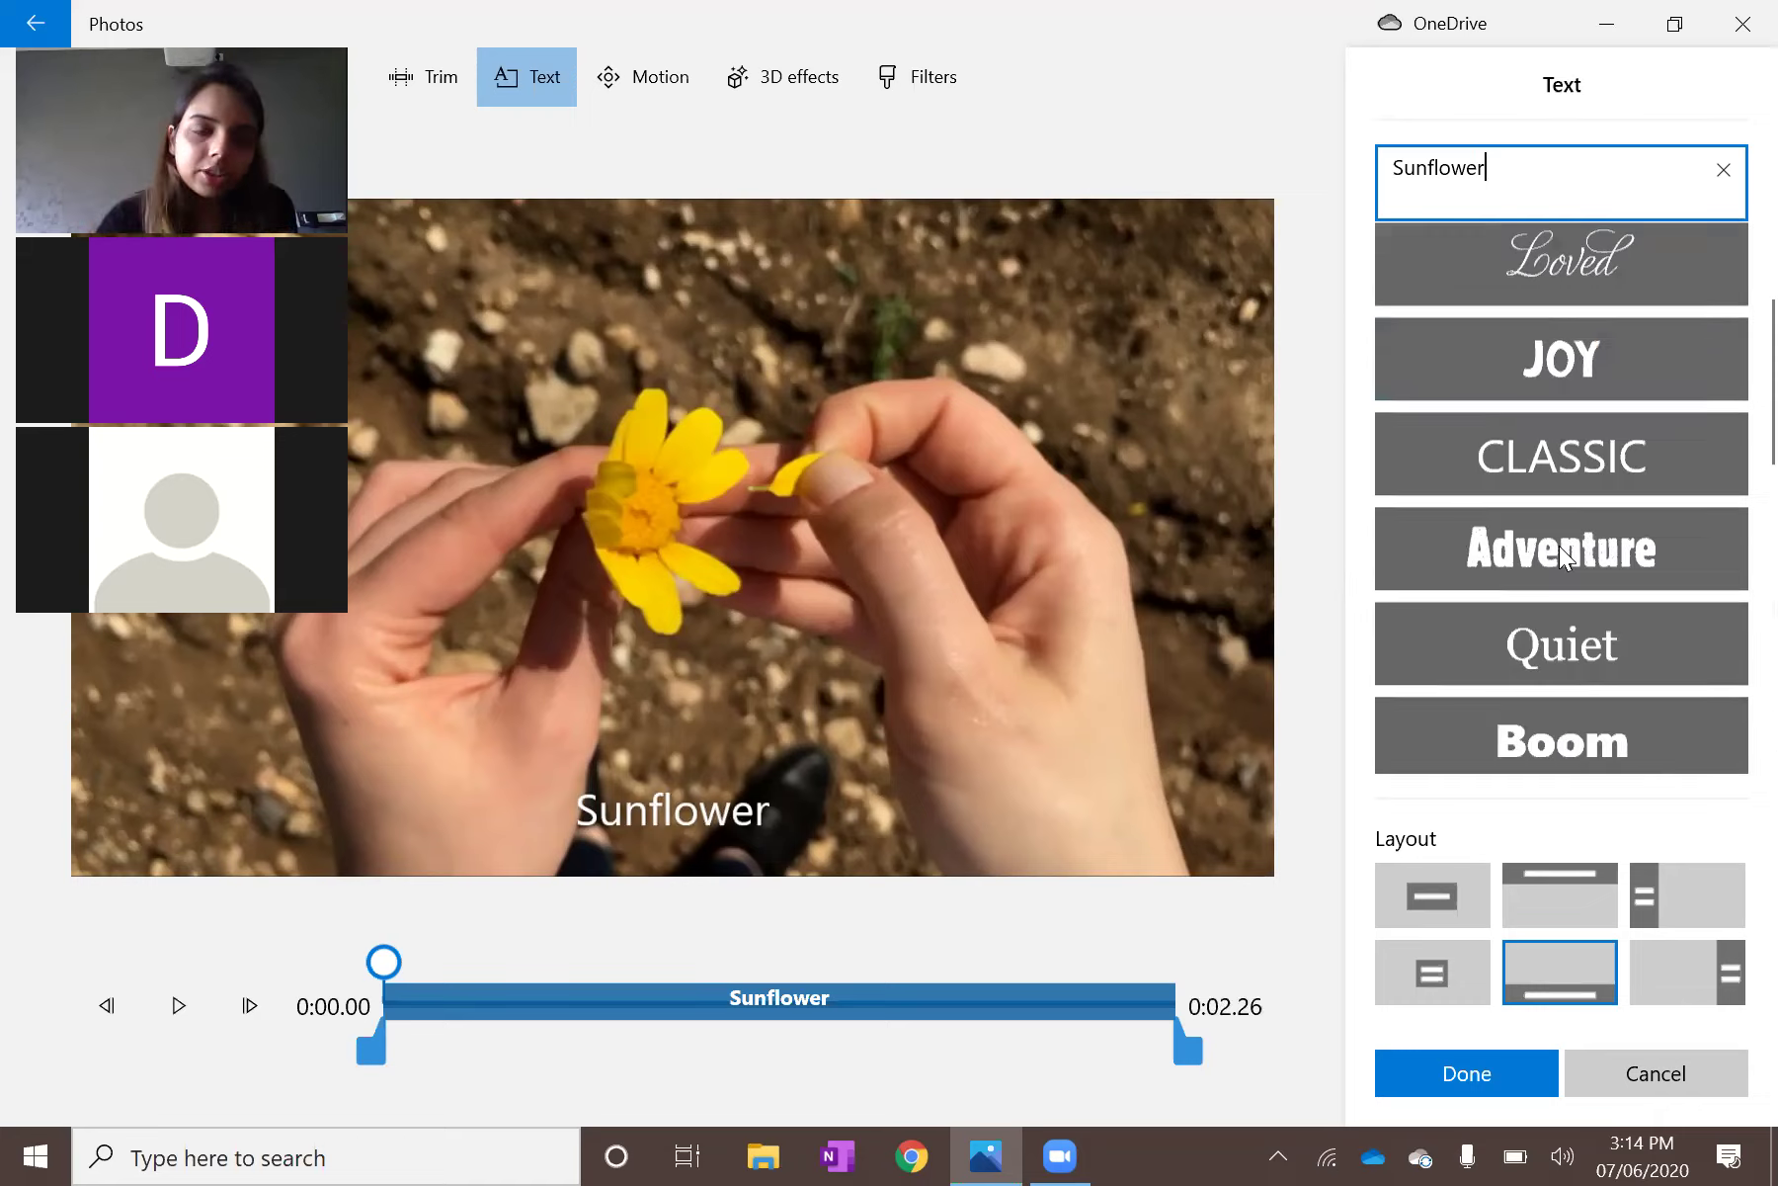
scroll(1560, 547, up, 1)
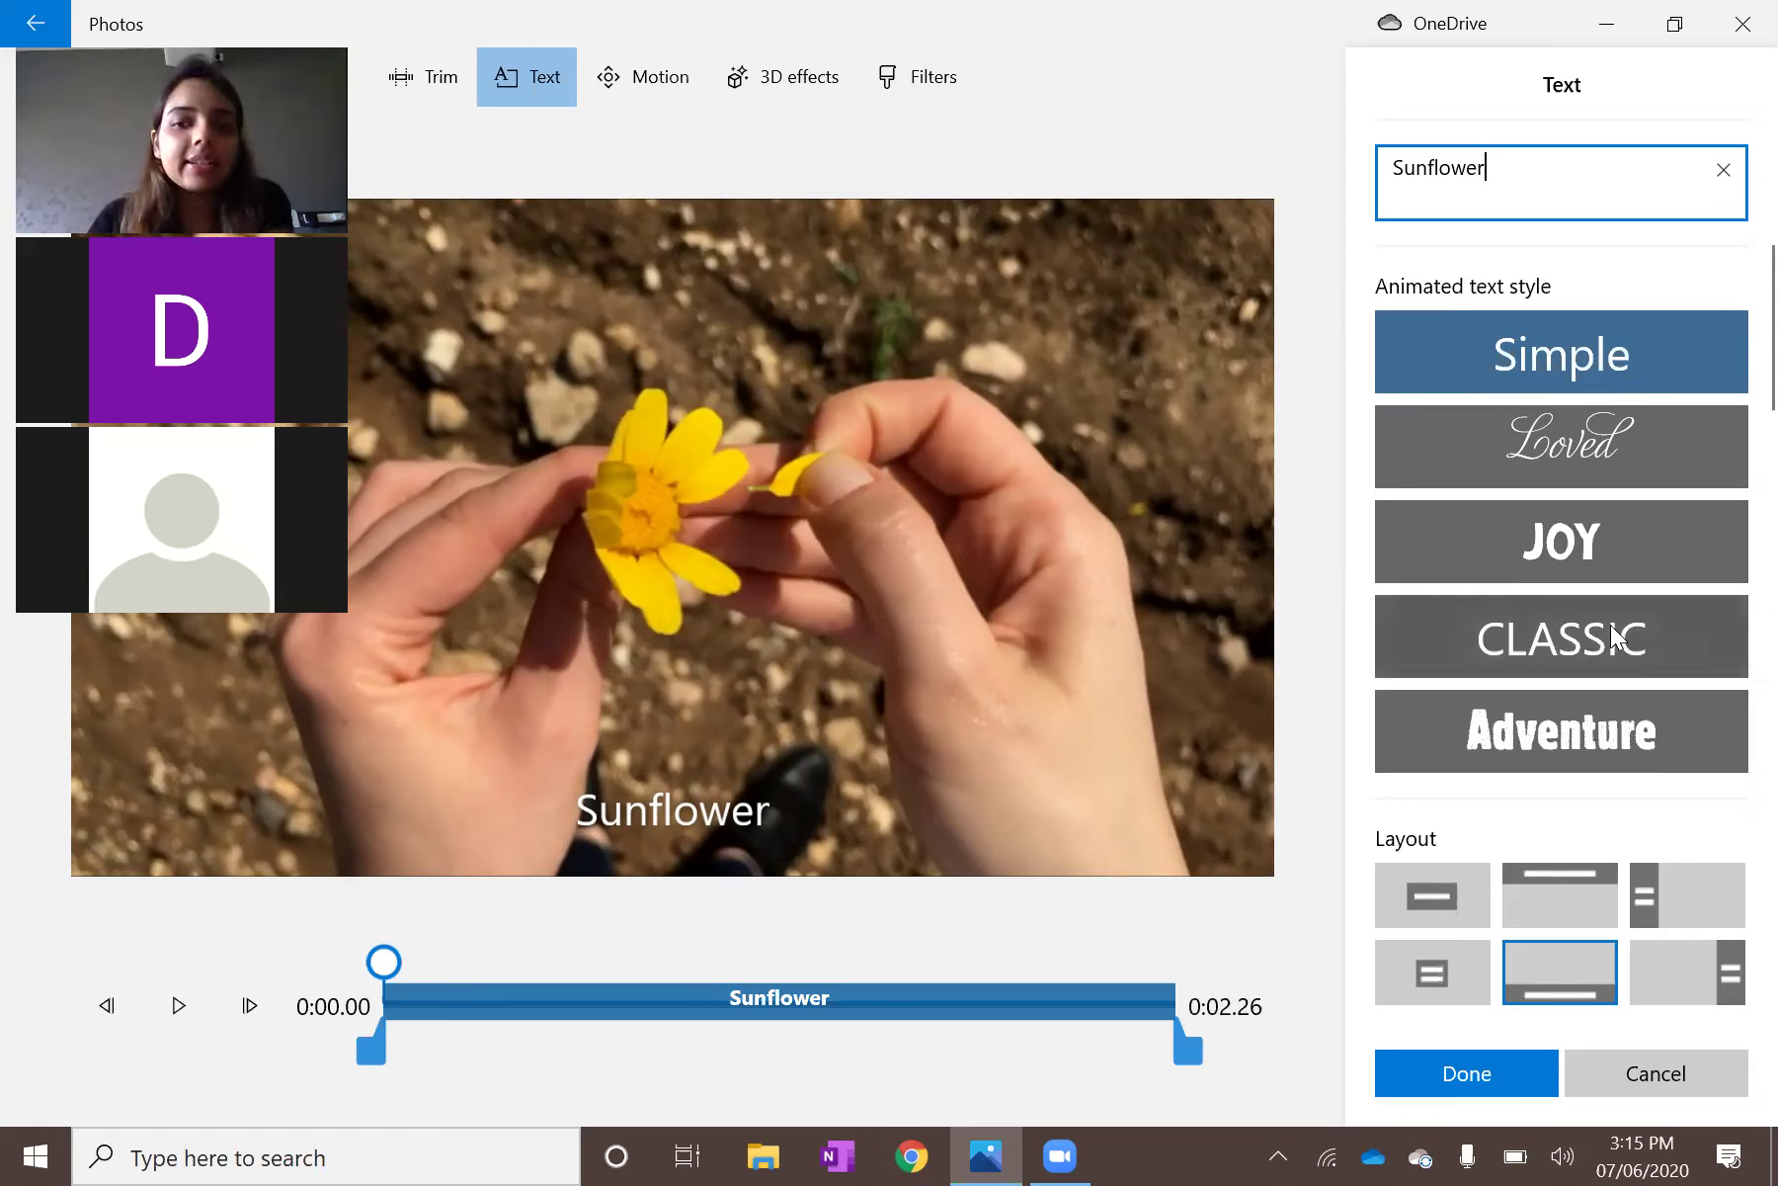
scroll(1662, 643, down, 5)
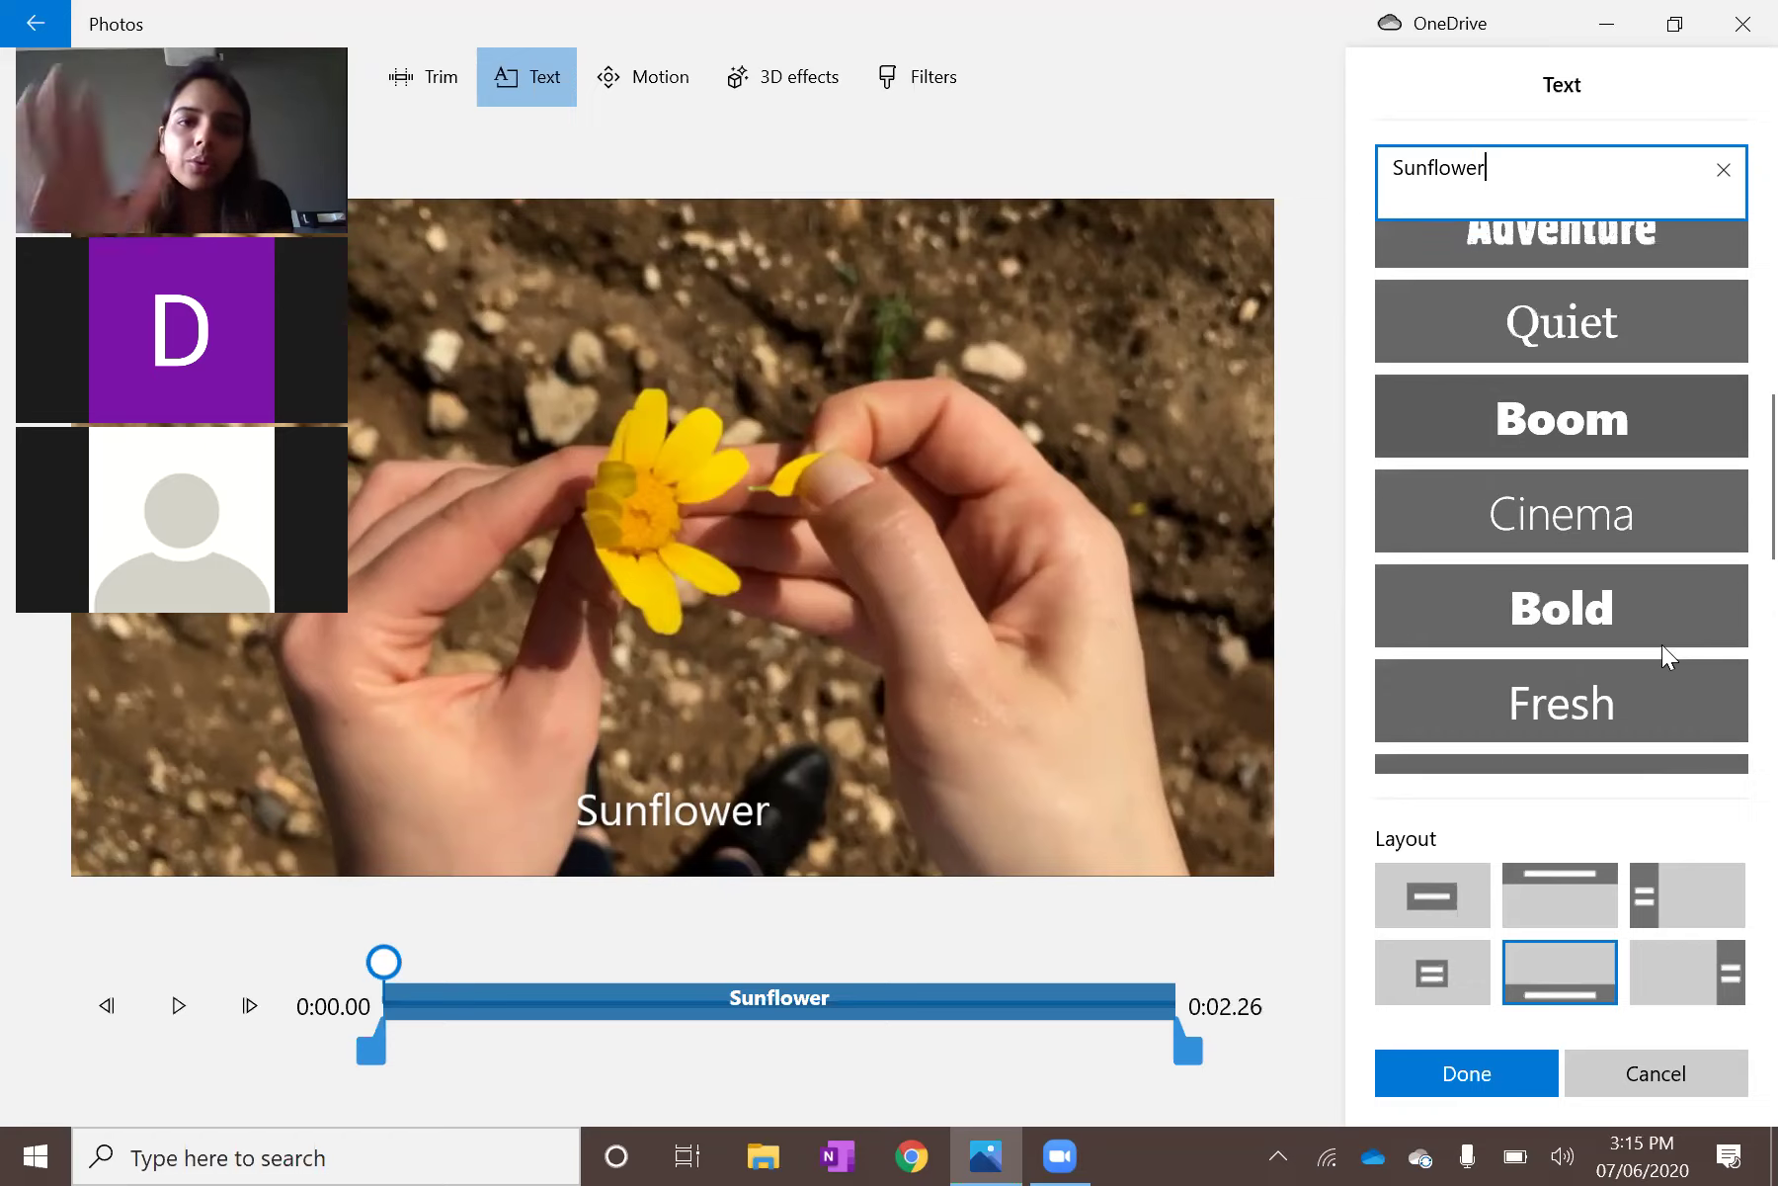
scroll(1662, 644, down, 5)
scroll(1662, 644, down, 2)
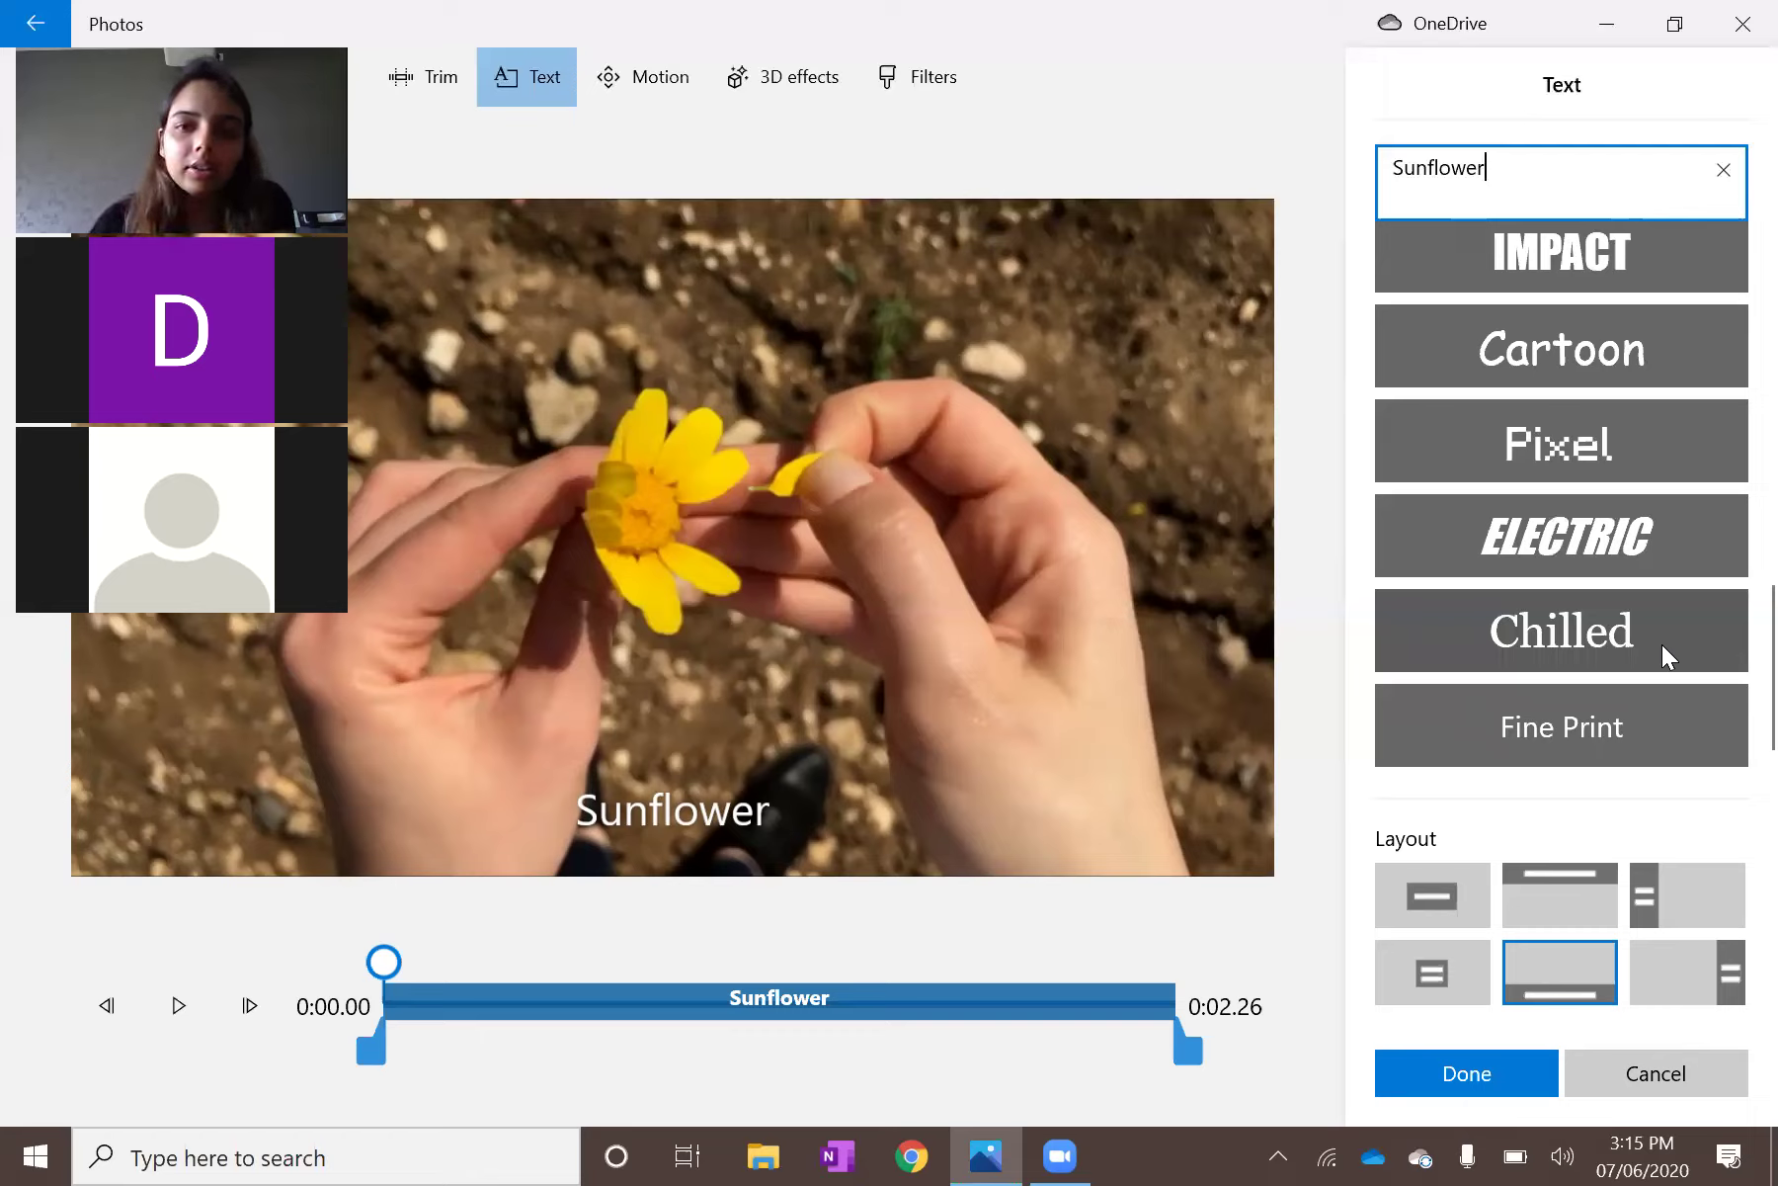
scroll(1662, 644, up, 4)
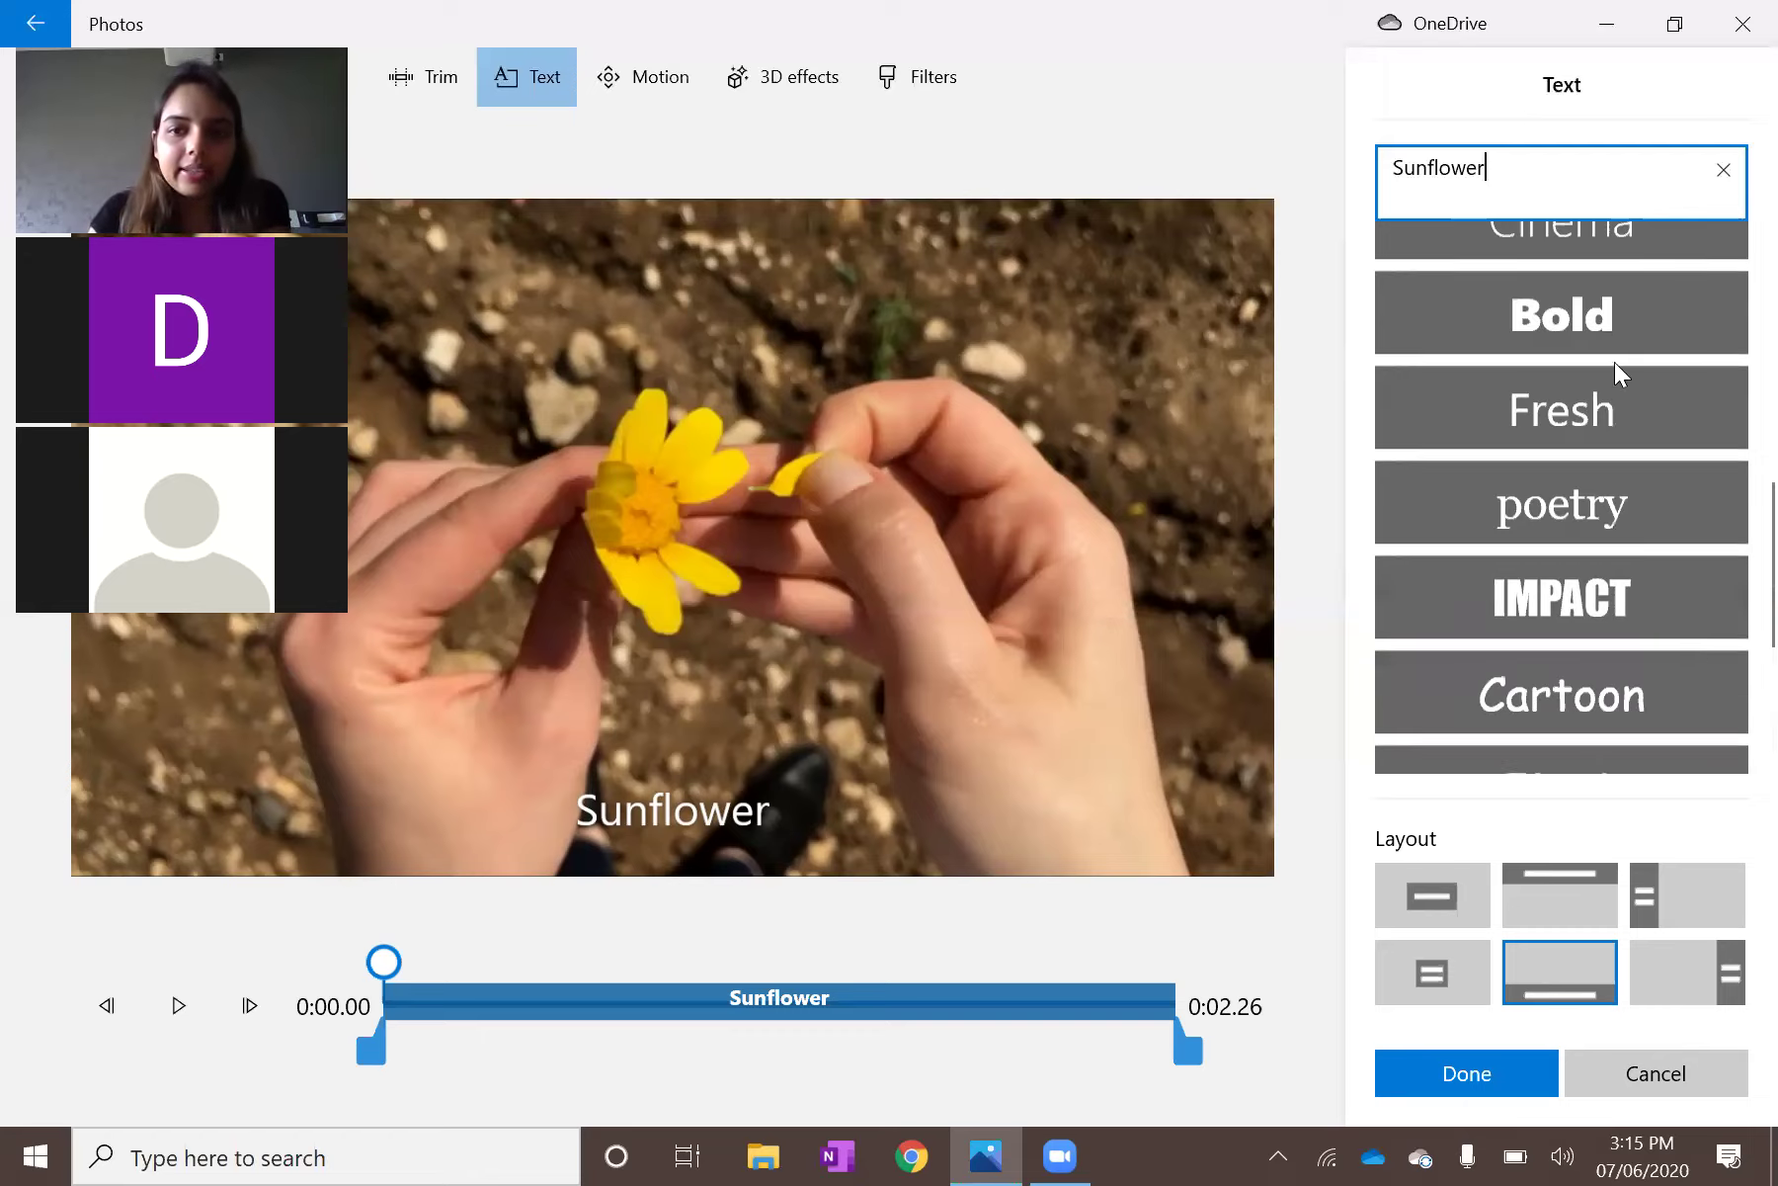
scroll(1615, 362, up, 8)
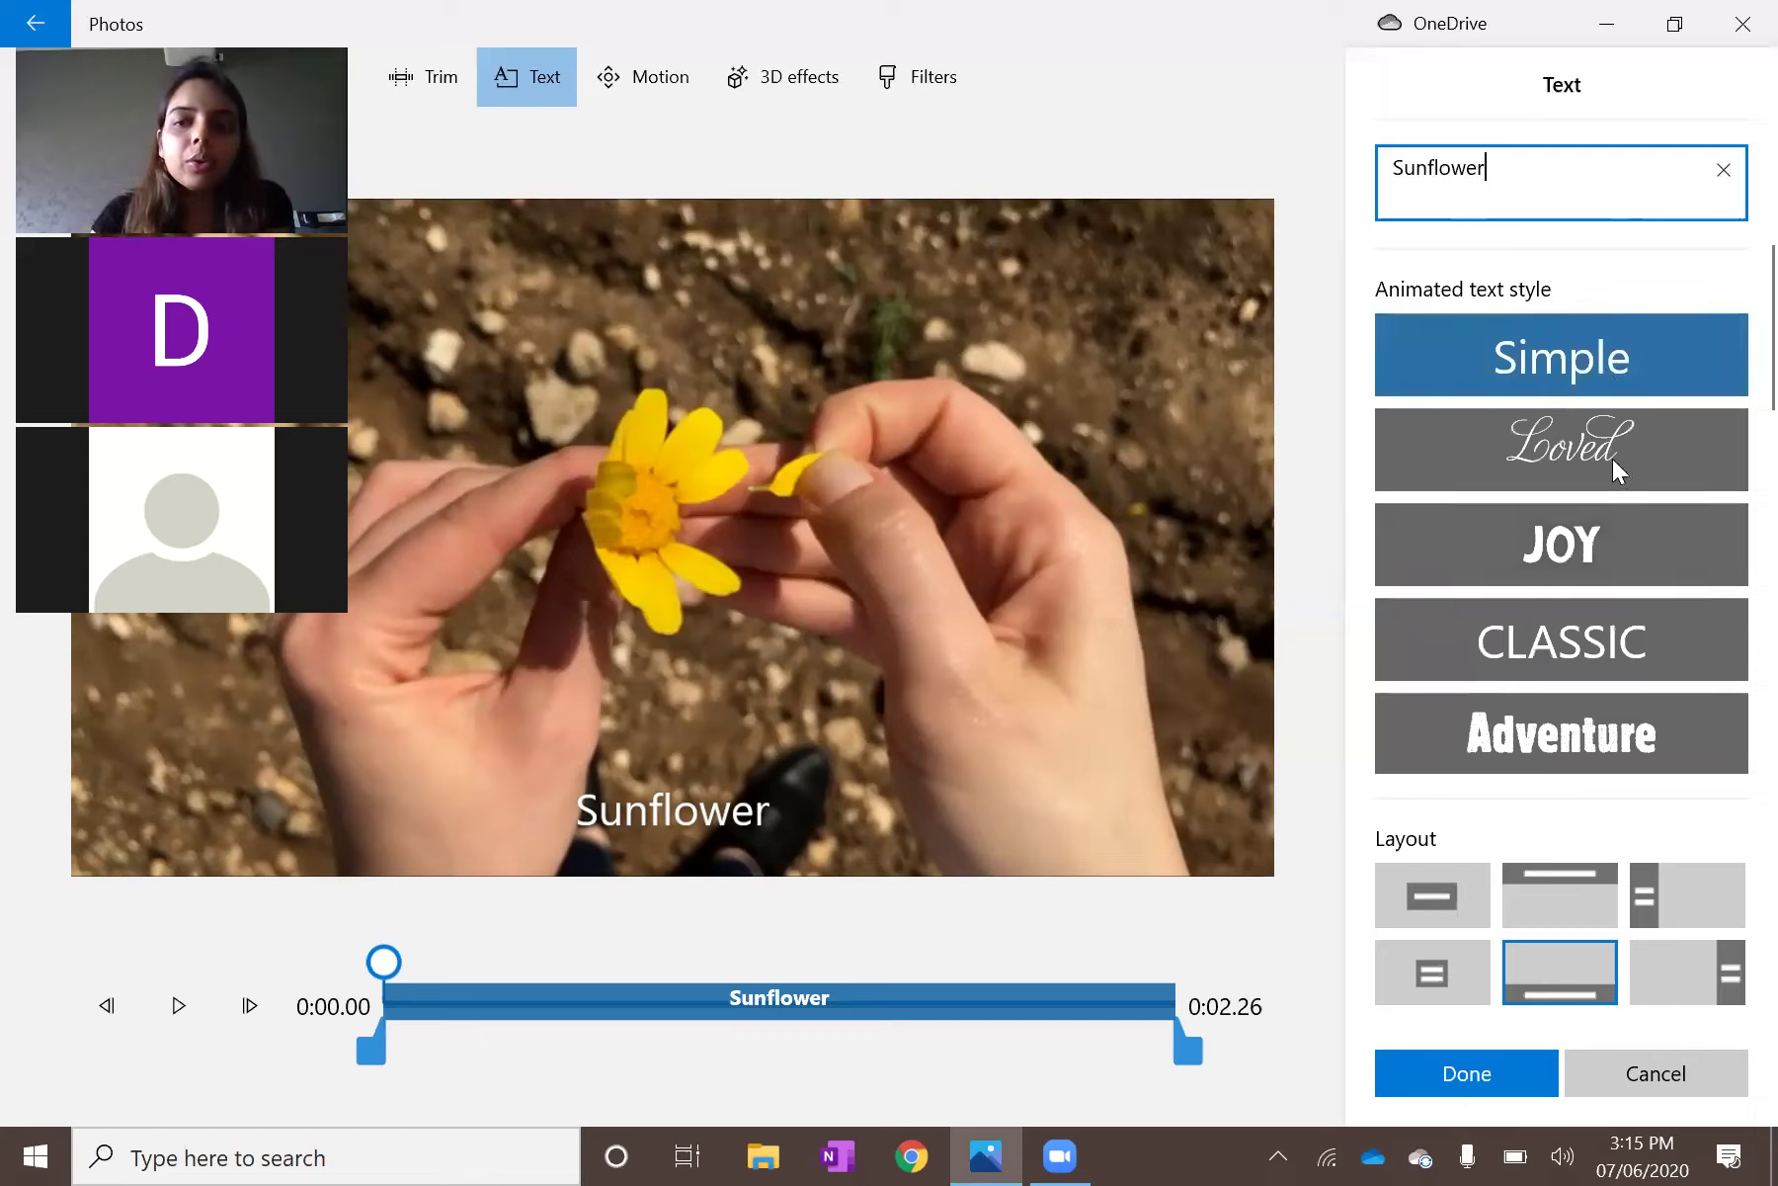
Try the Joy, Classic, Adventure, Quiet and Boom animated styles on the Sunflower caption.
click(1583, 547)
click(1571, 638)
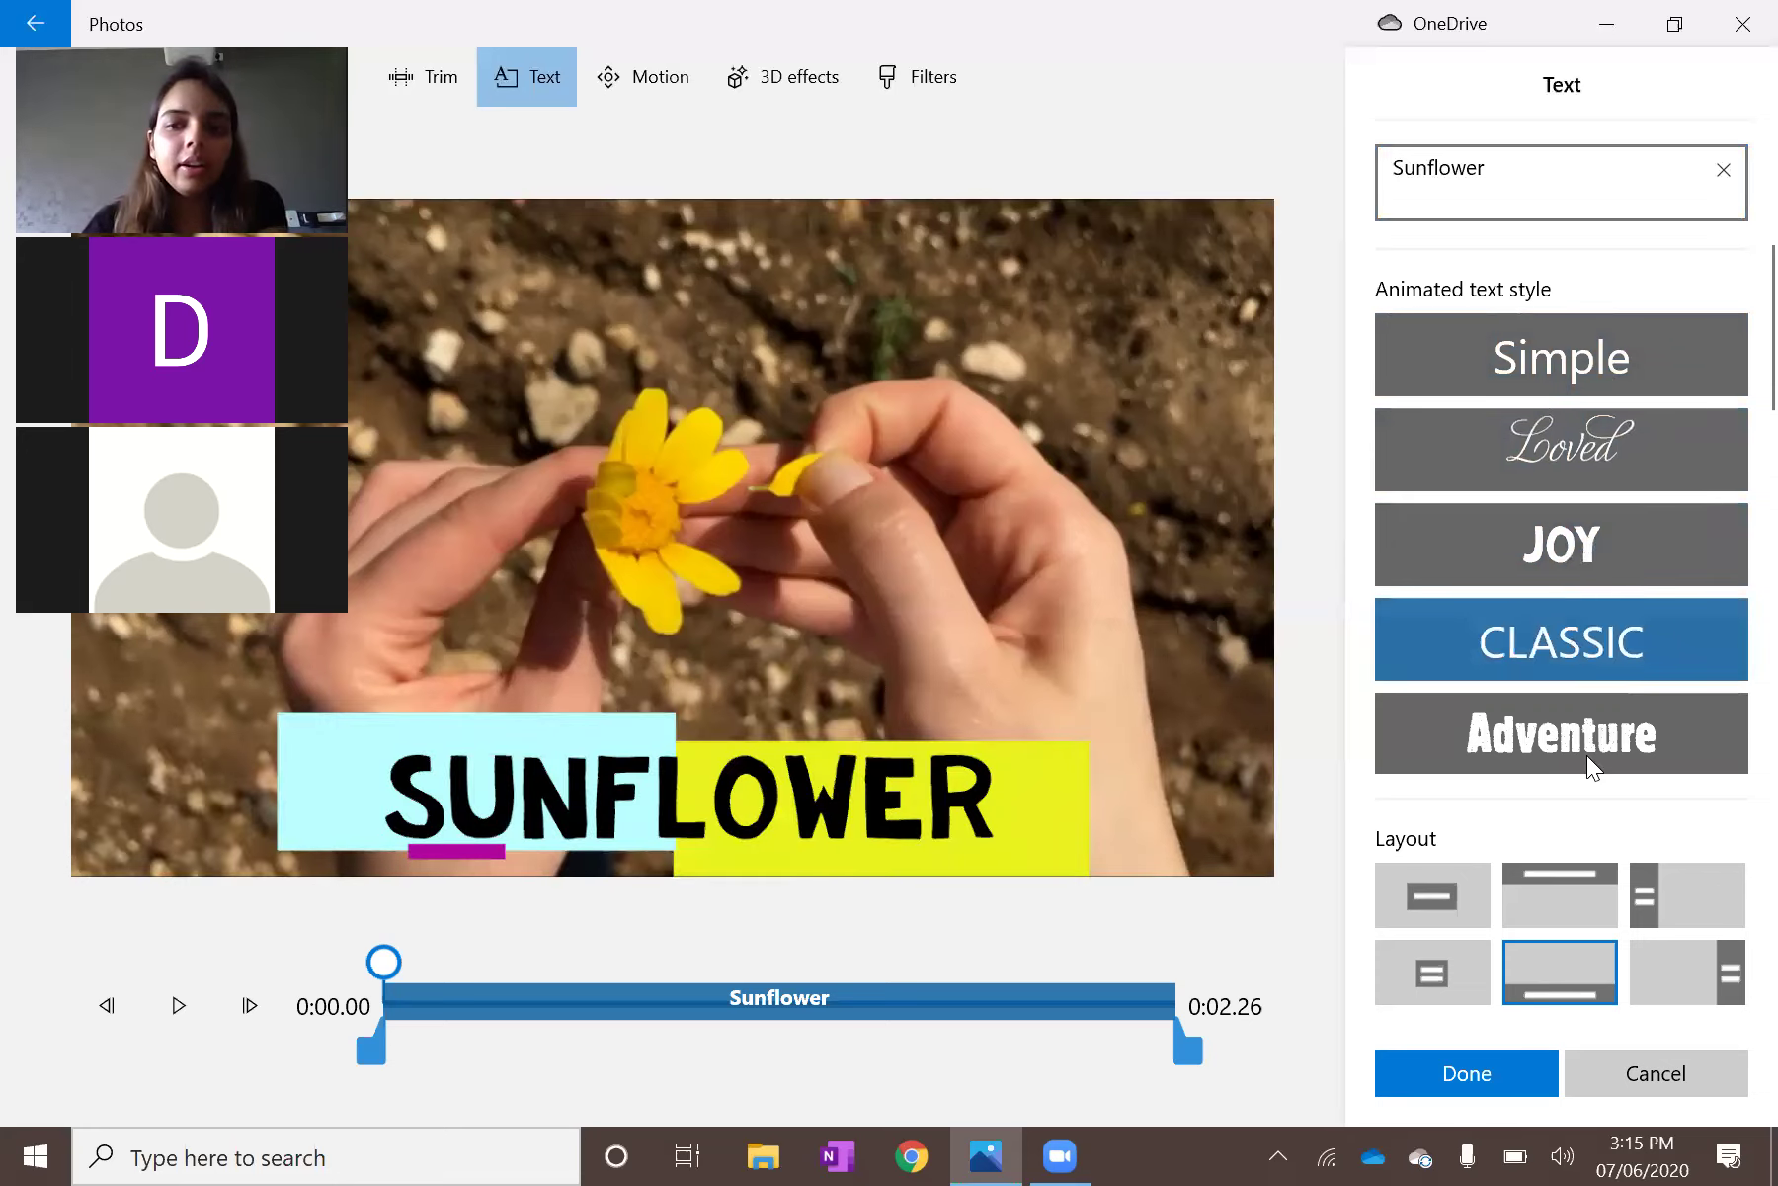
click(1579, 745)
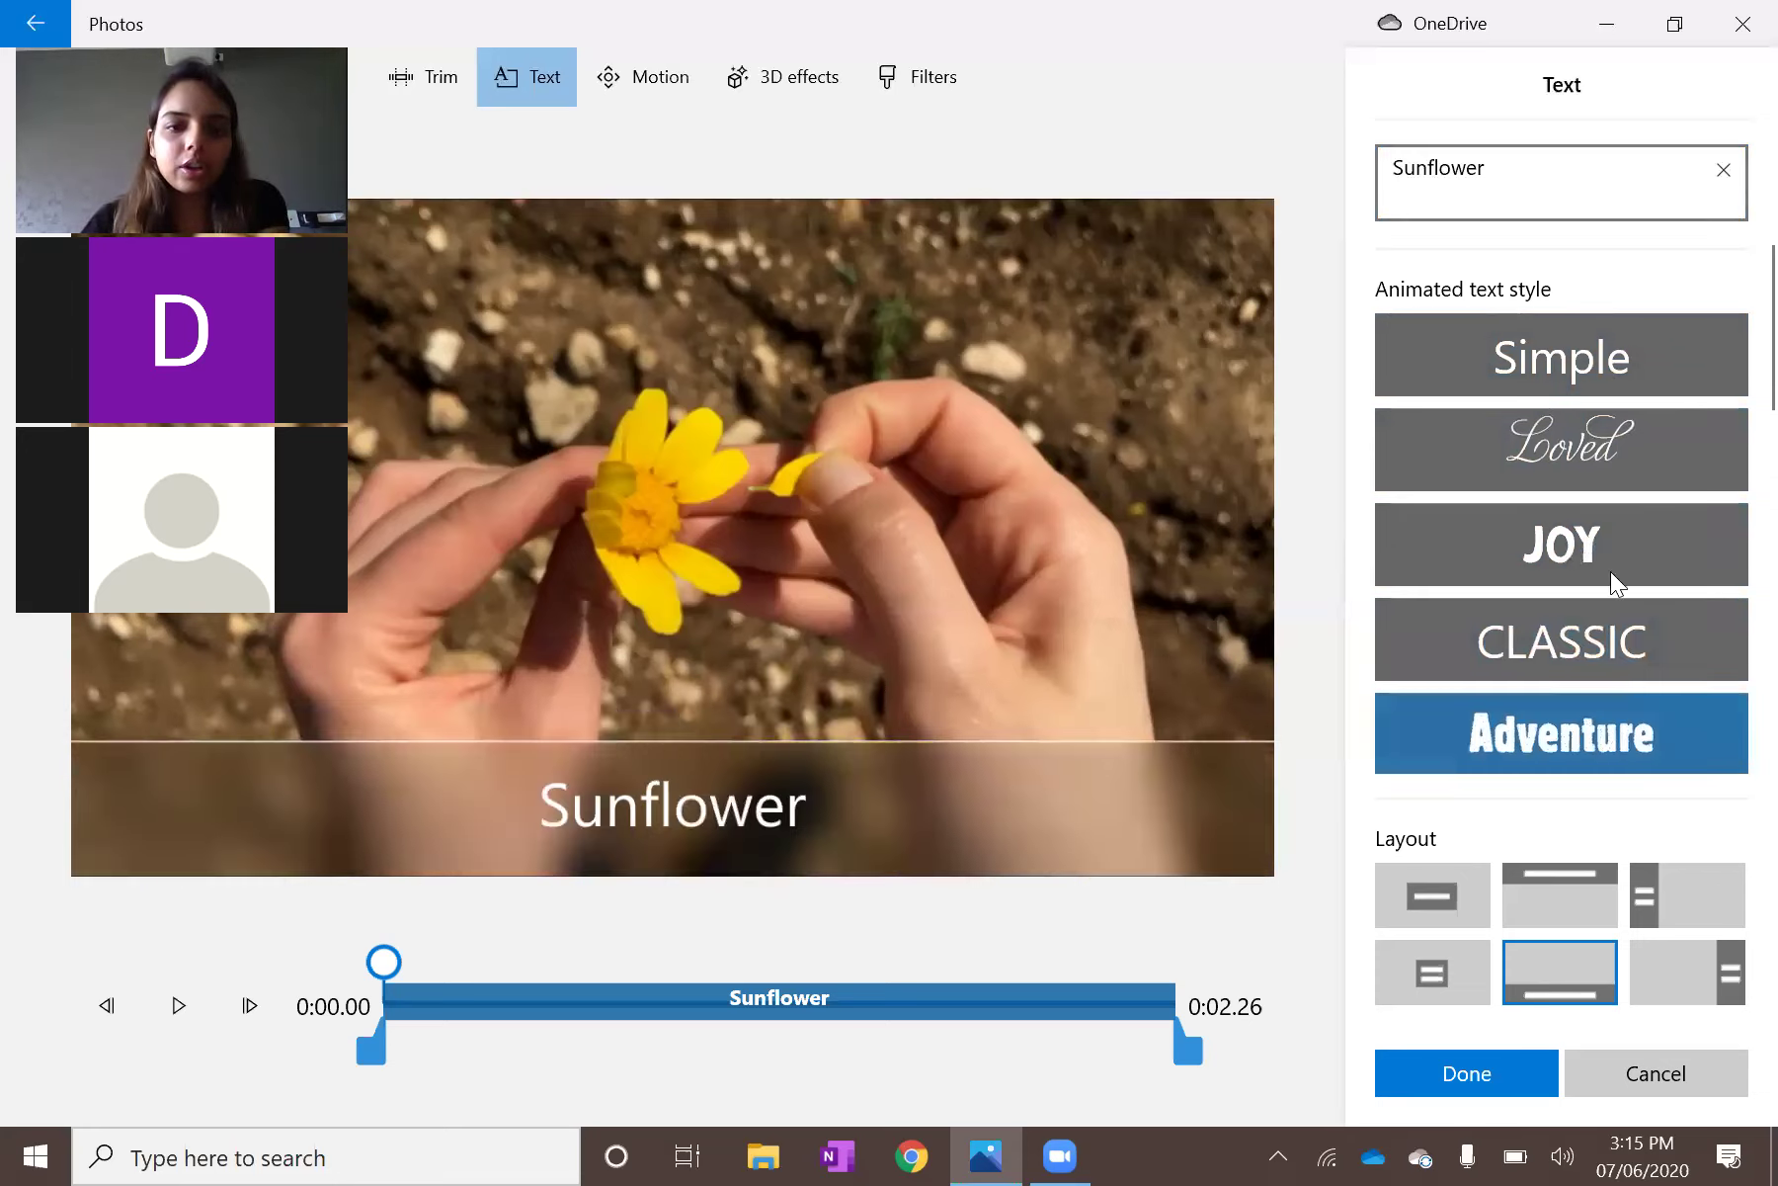
scroll(1611, 571, down, 3)
key(Down)
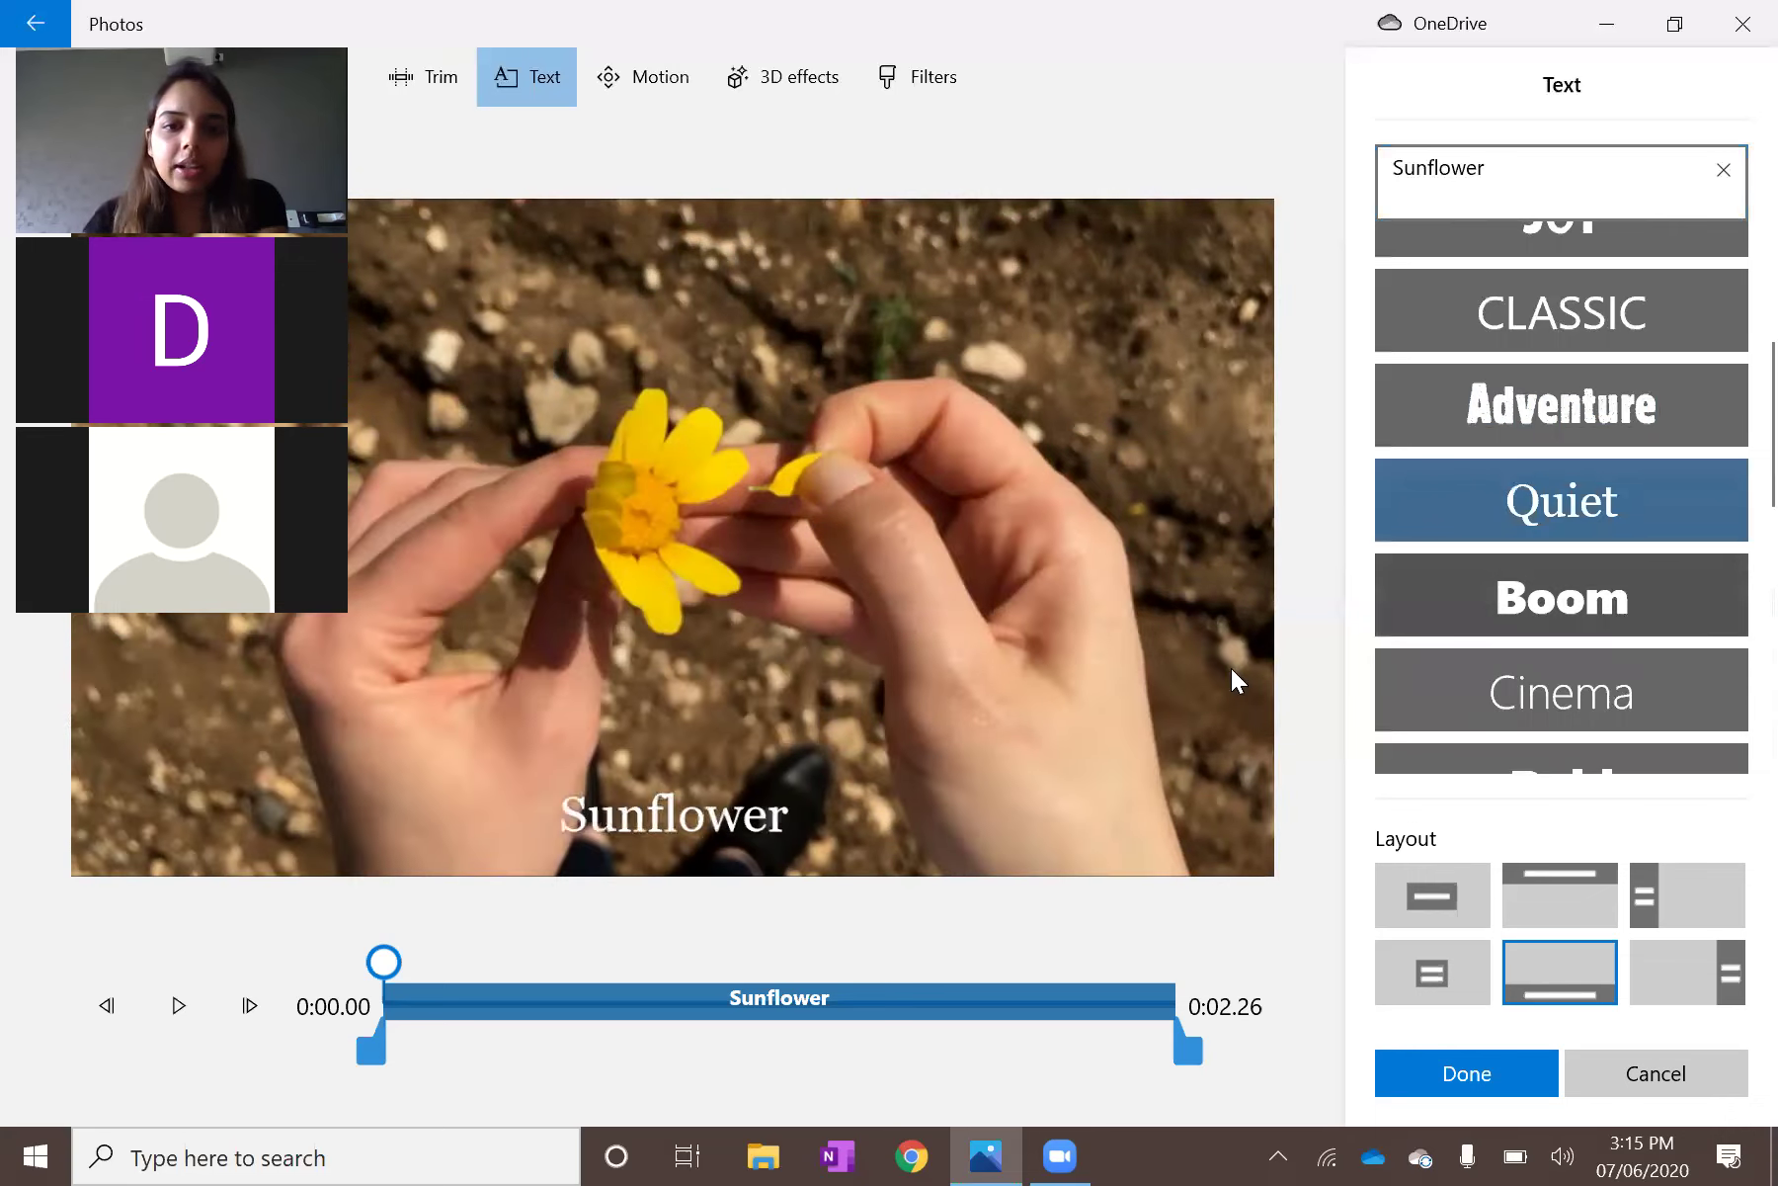
key(Down)
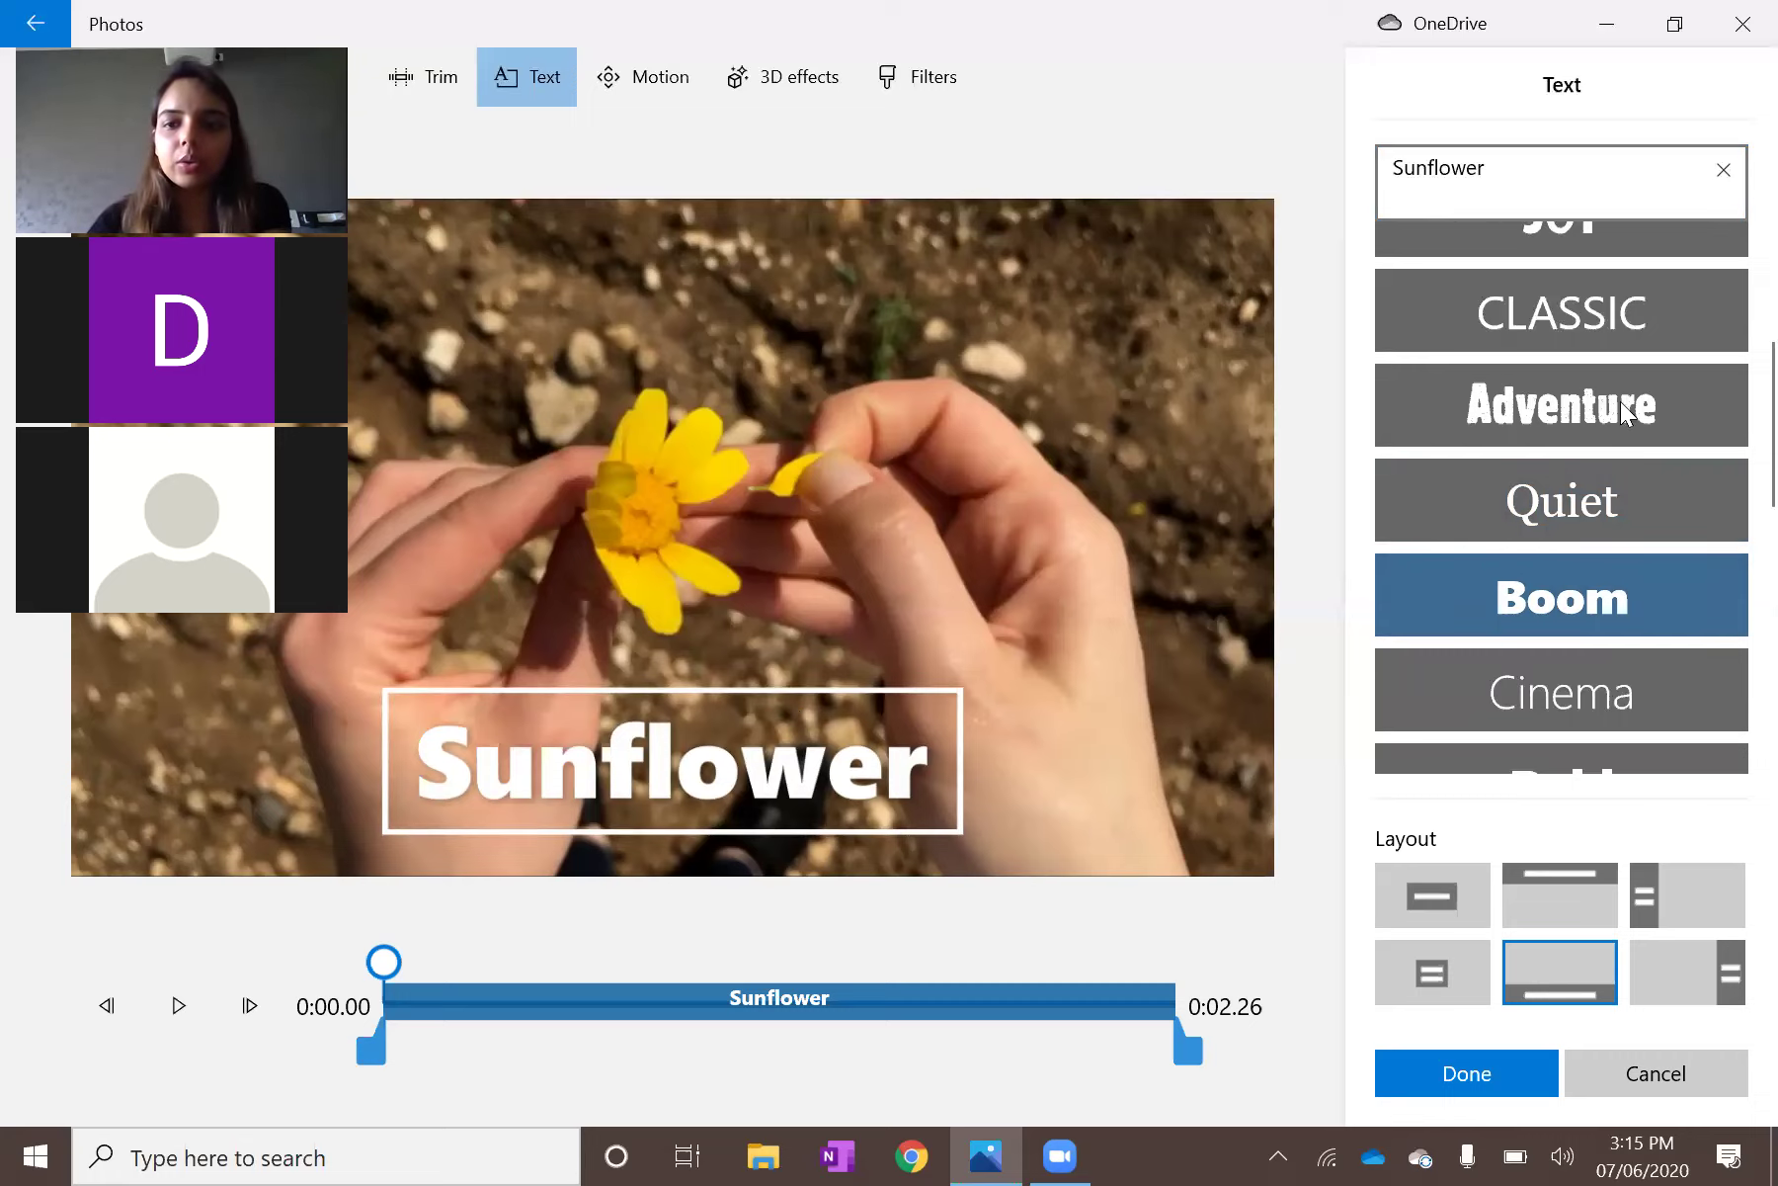
Try the Cinema and Poetry animated styles on the Sunflower caption.
scroll(1621, 401, down, 3)
key(Down)
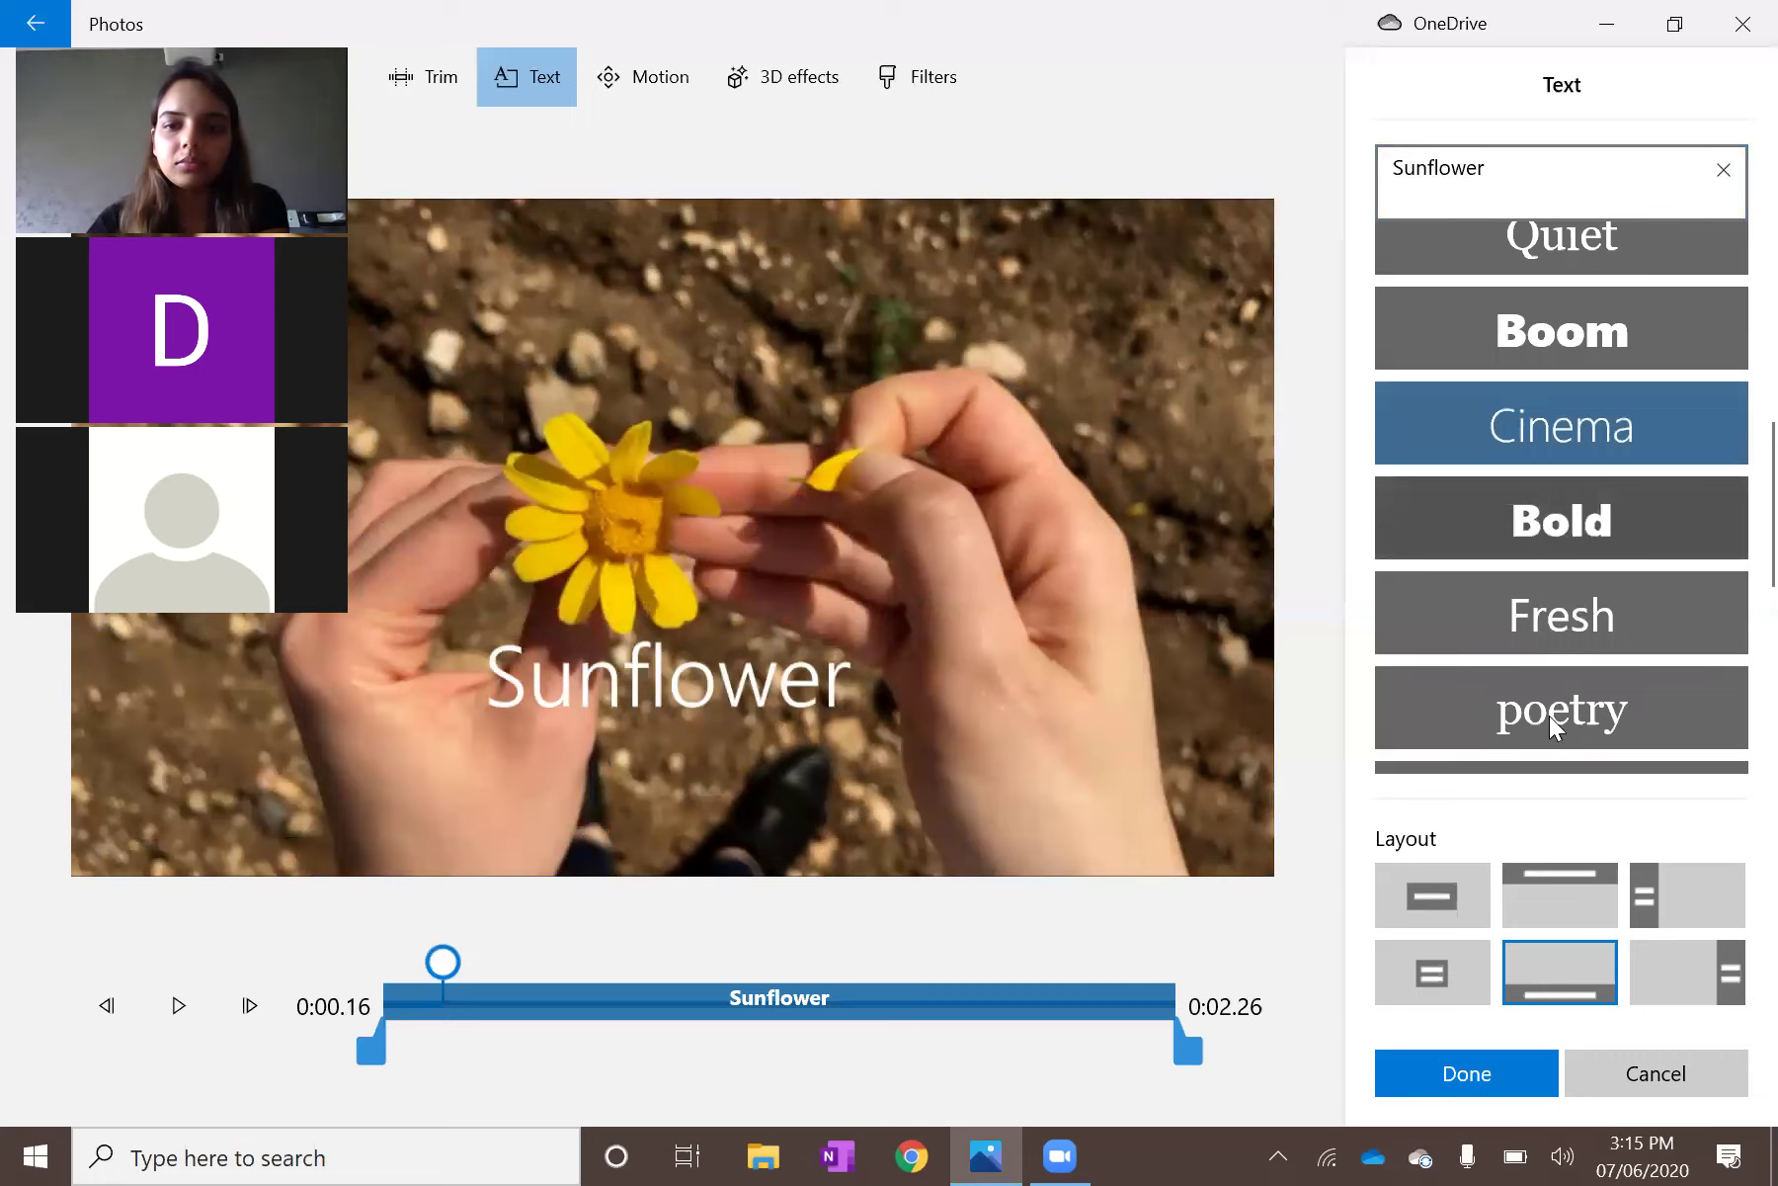
click(1630, 575)
key(Down)
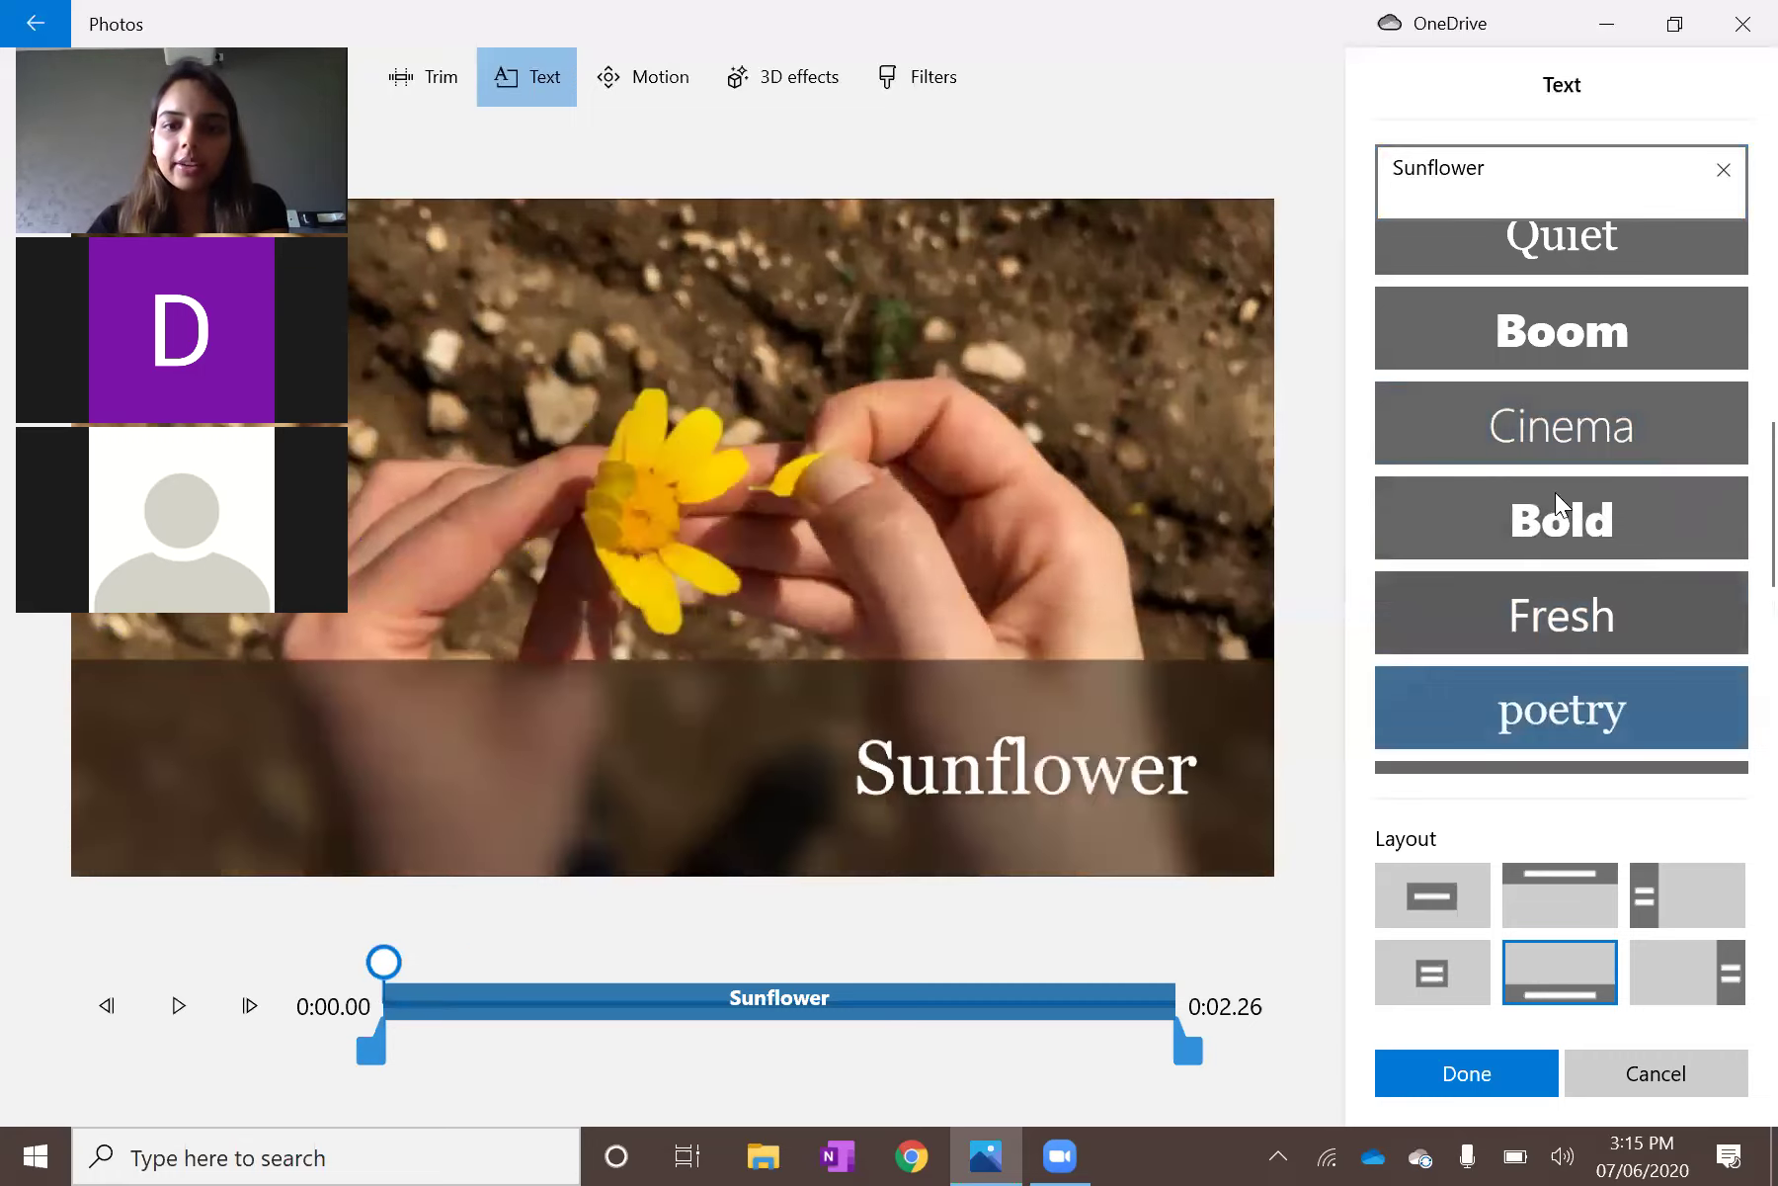
Try the Cartoon and Pixel animated styles on the Sunflower caption, and switch it to Chilled.
scroll(1555, 493, down, 3)
click(1551, 573)
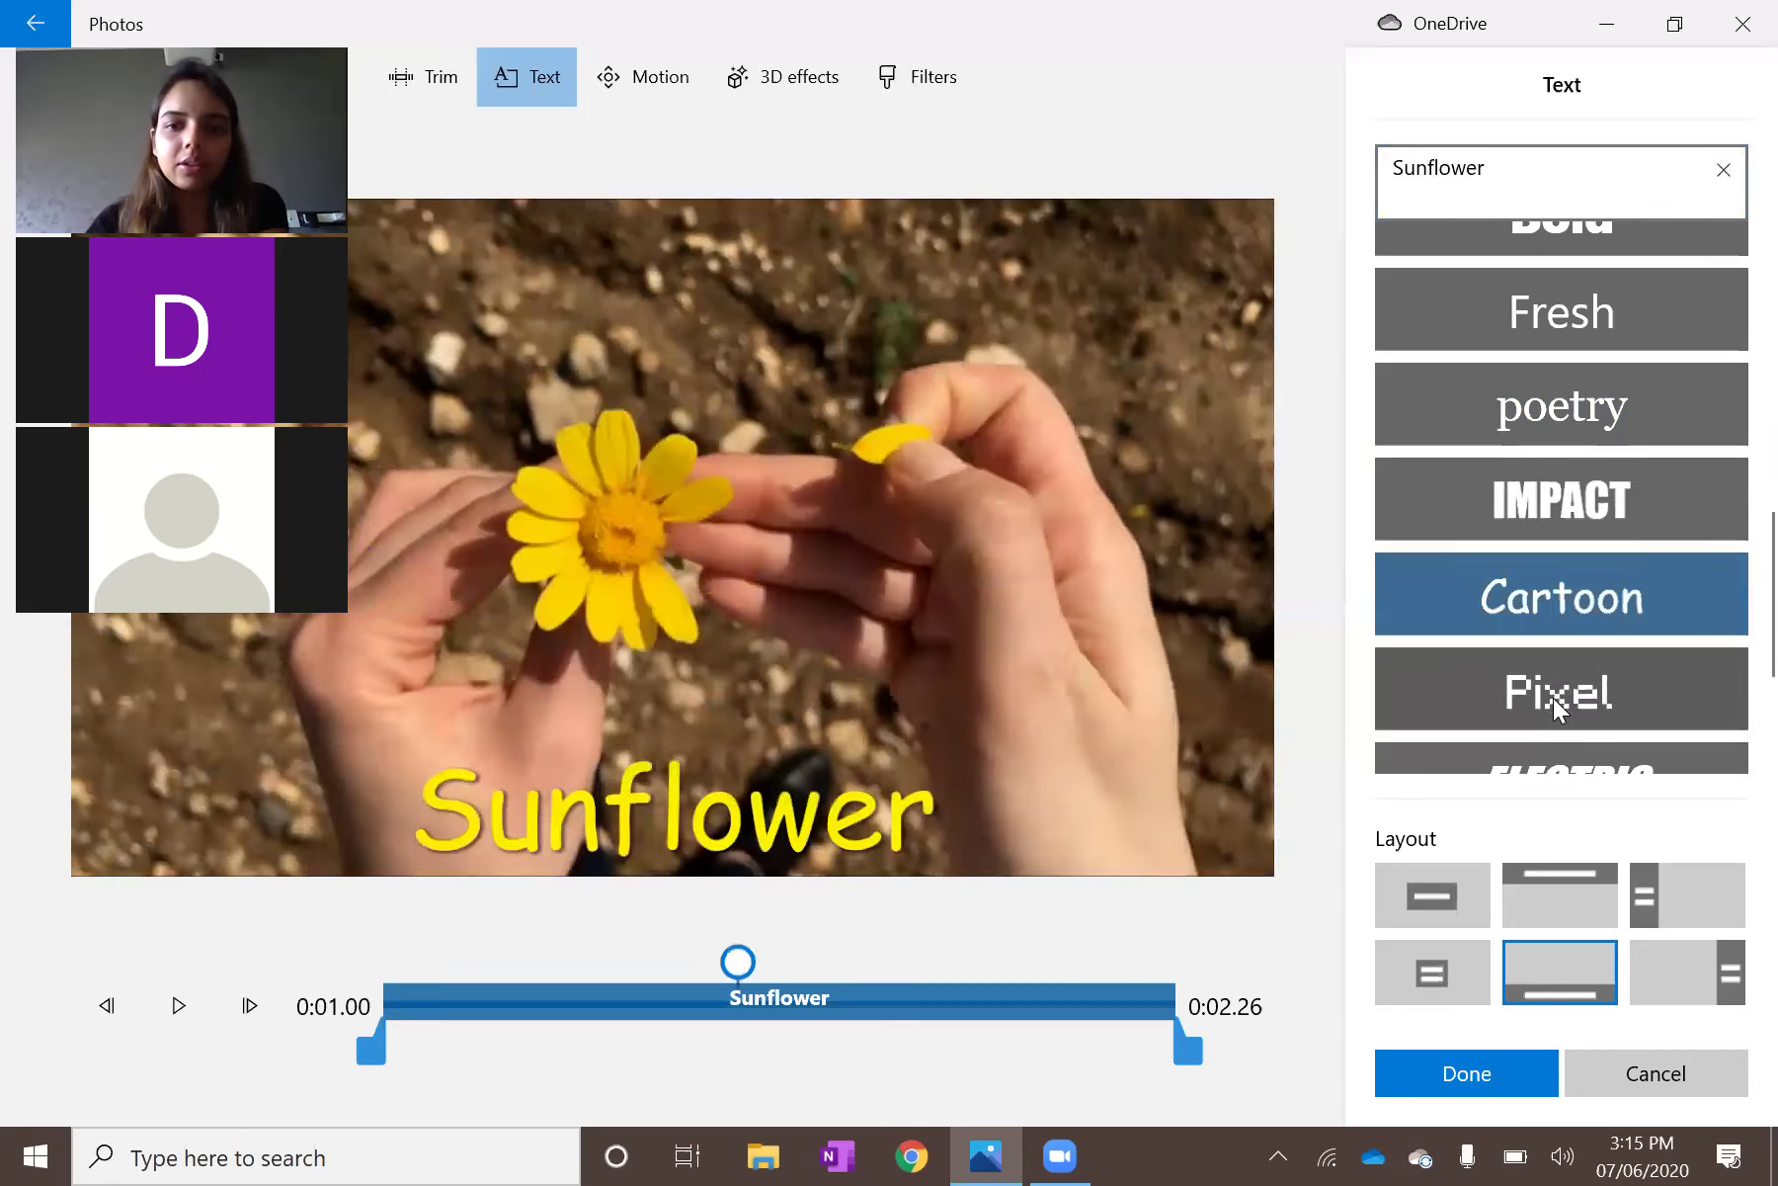
click(1554, 697)
scroll(1586, 561, down, 2)
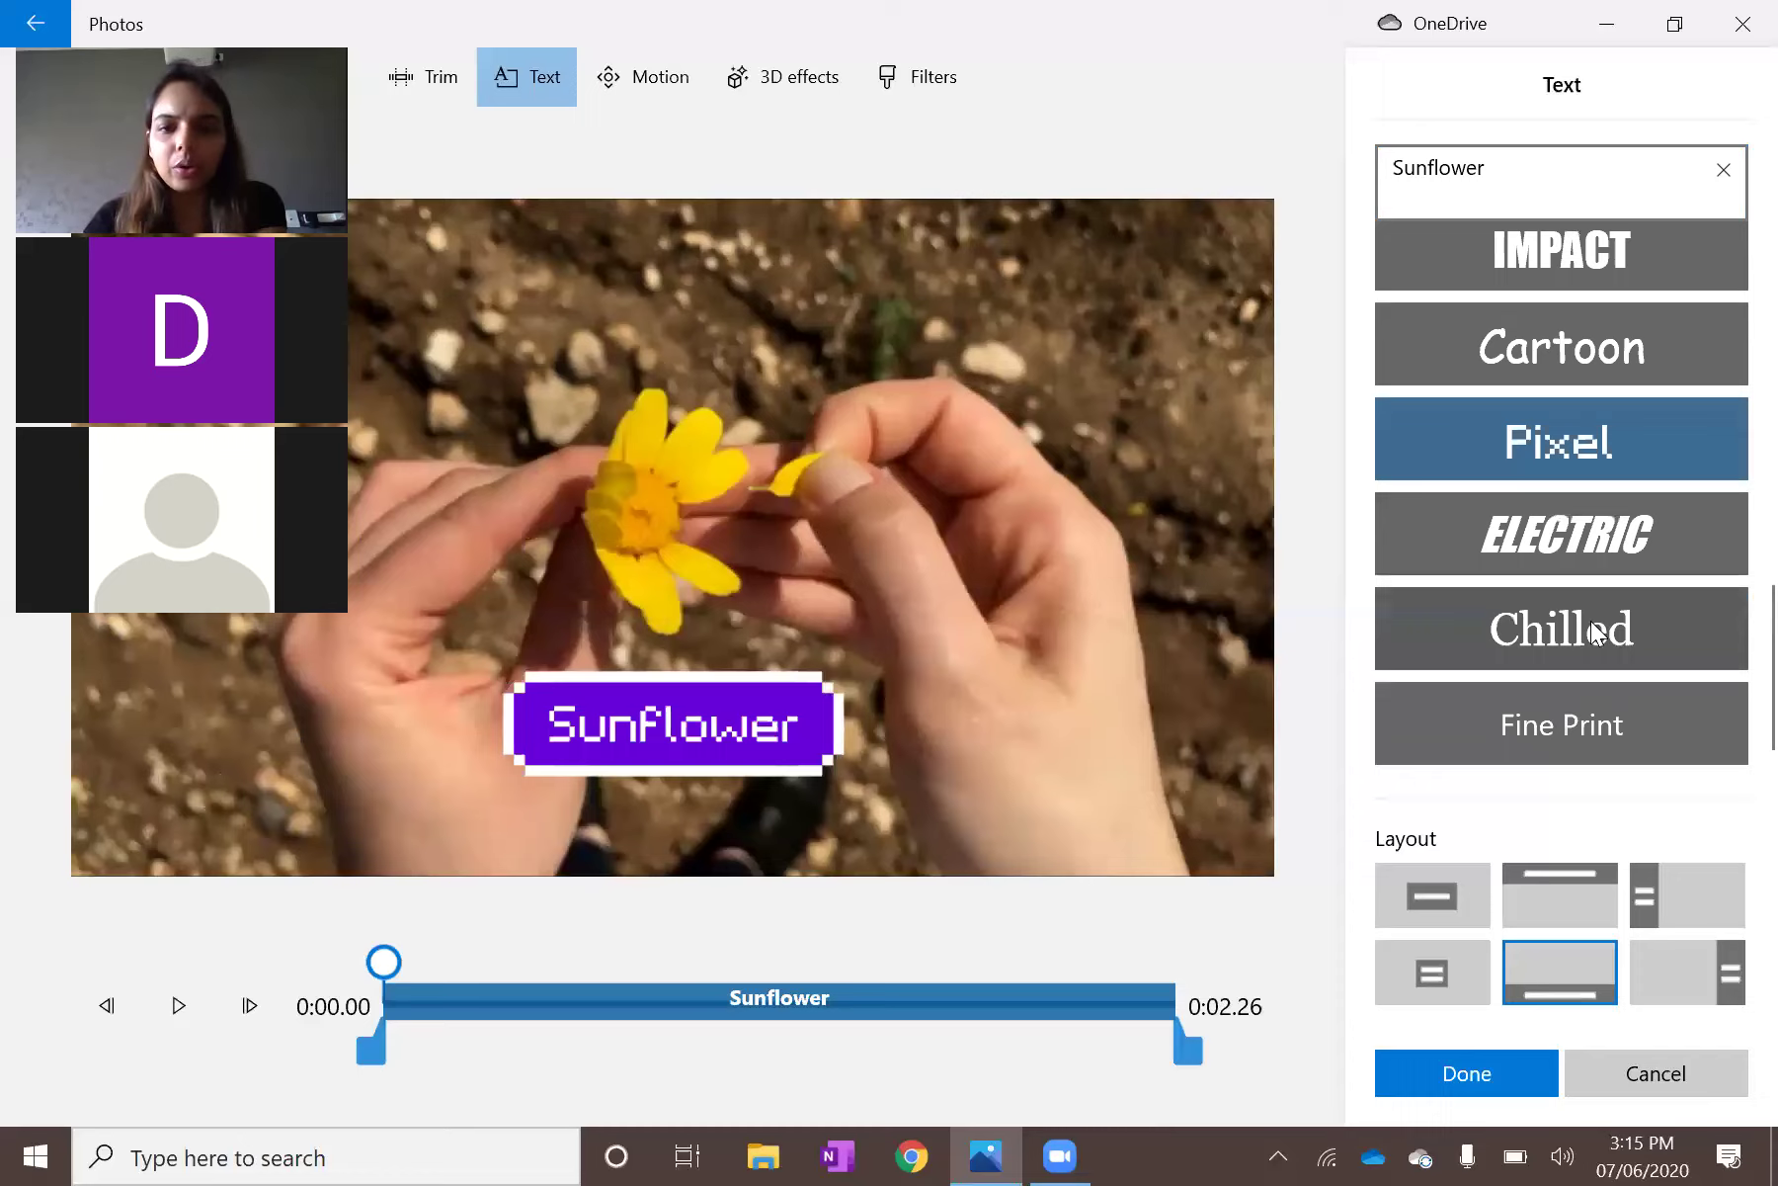
key(Down)
key(Down)
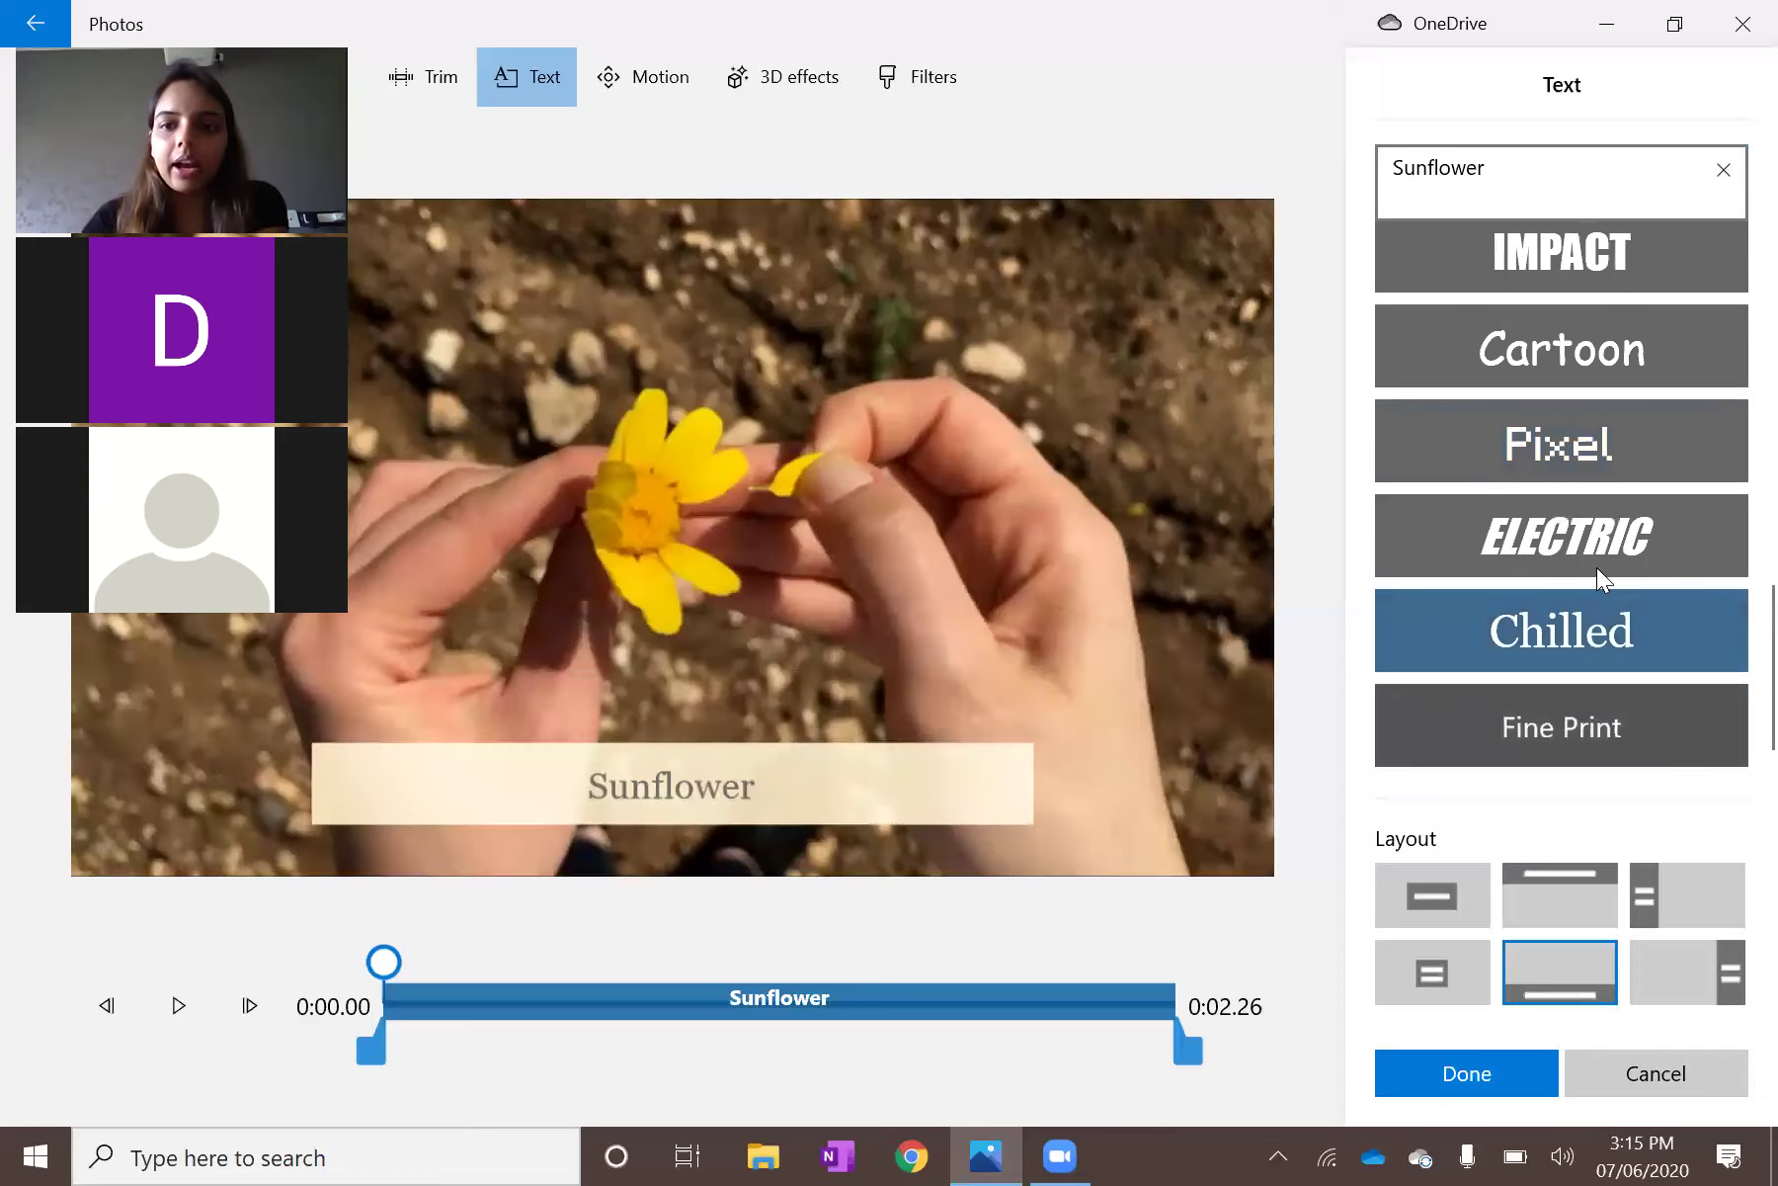
Set the Sunflower caption to the Boom animated style and try the full-frame cutout layout.
key(Down)
scroll(1527, 551, down, 3)
click(1521, 549)
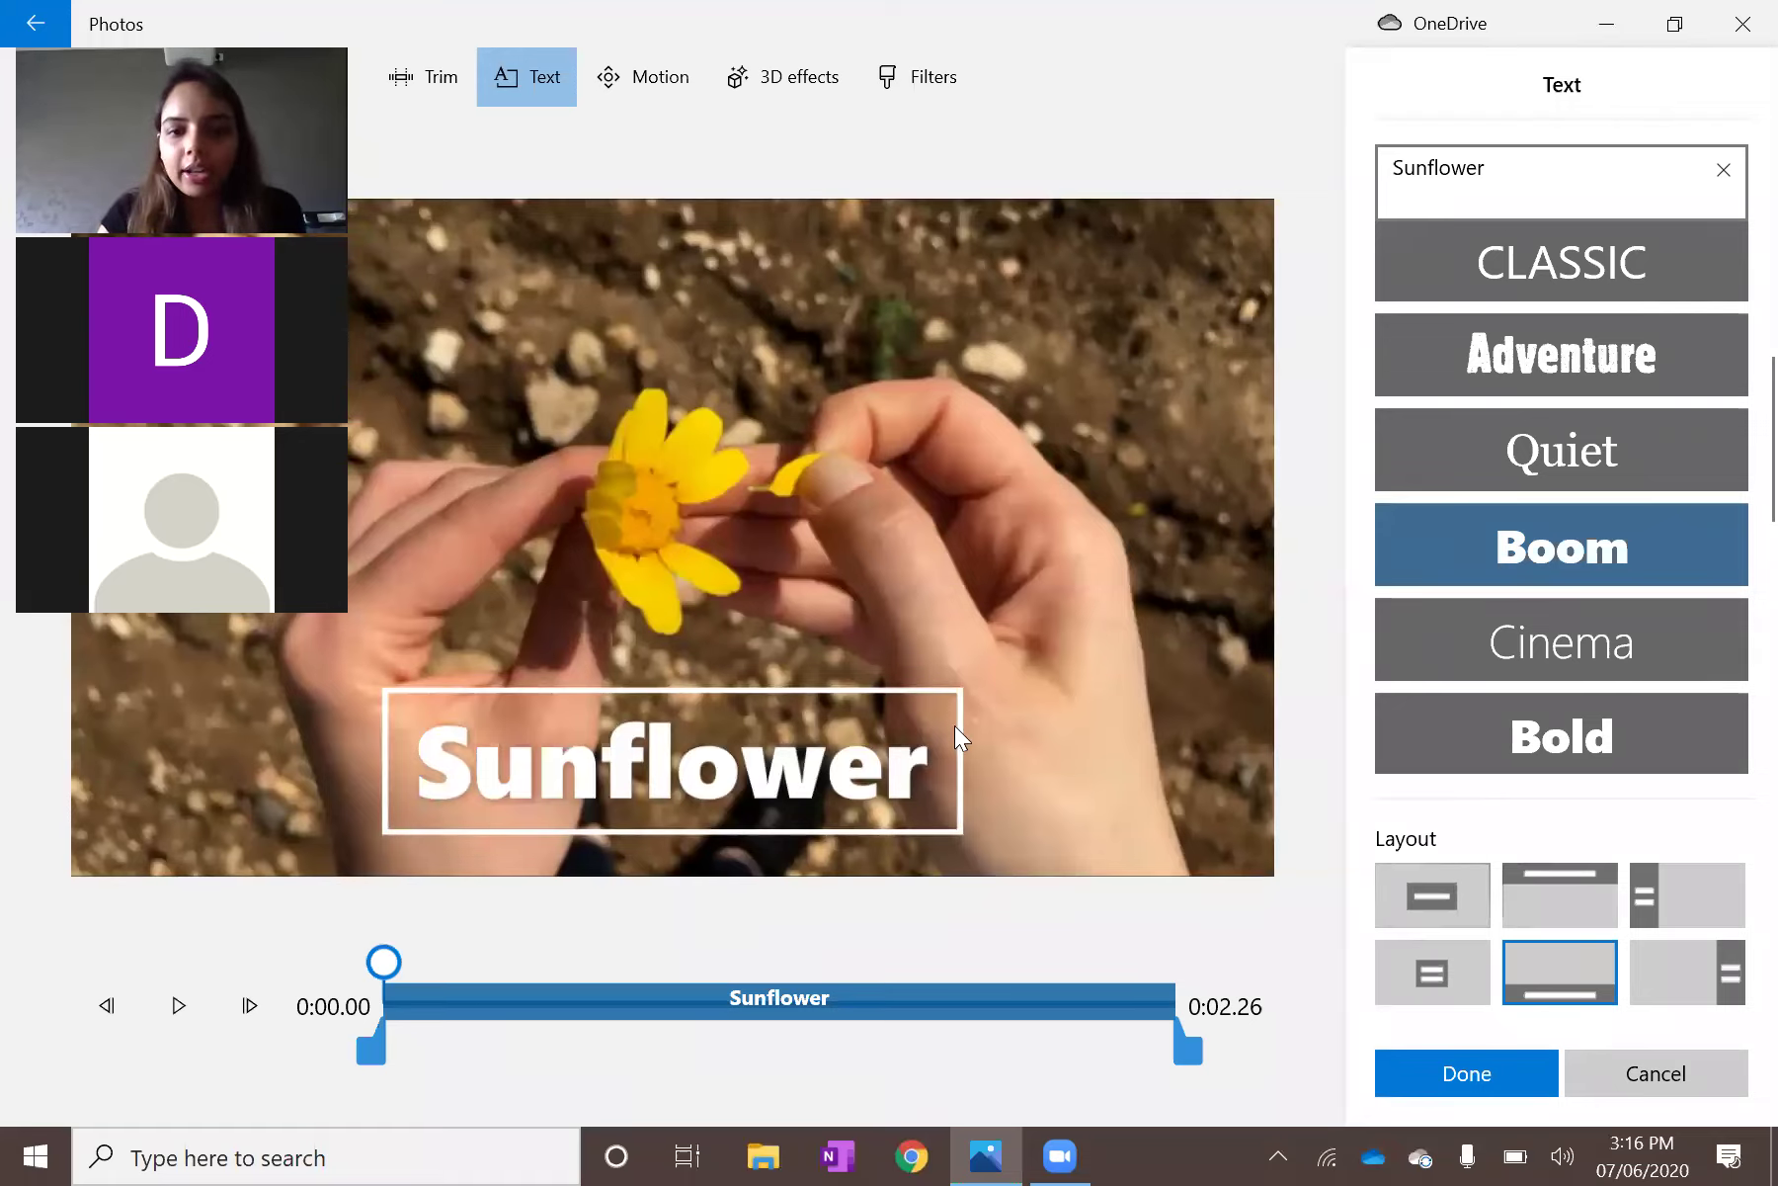
click(1445, 894)
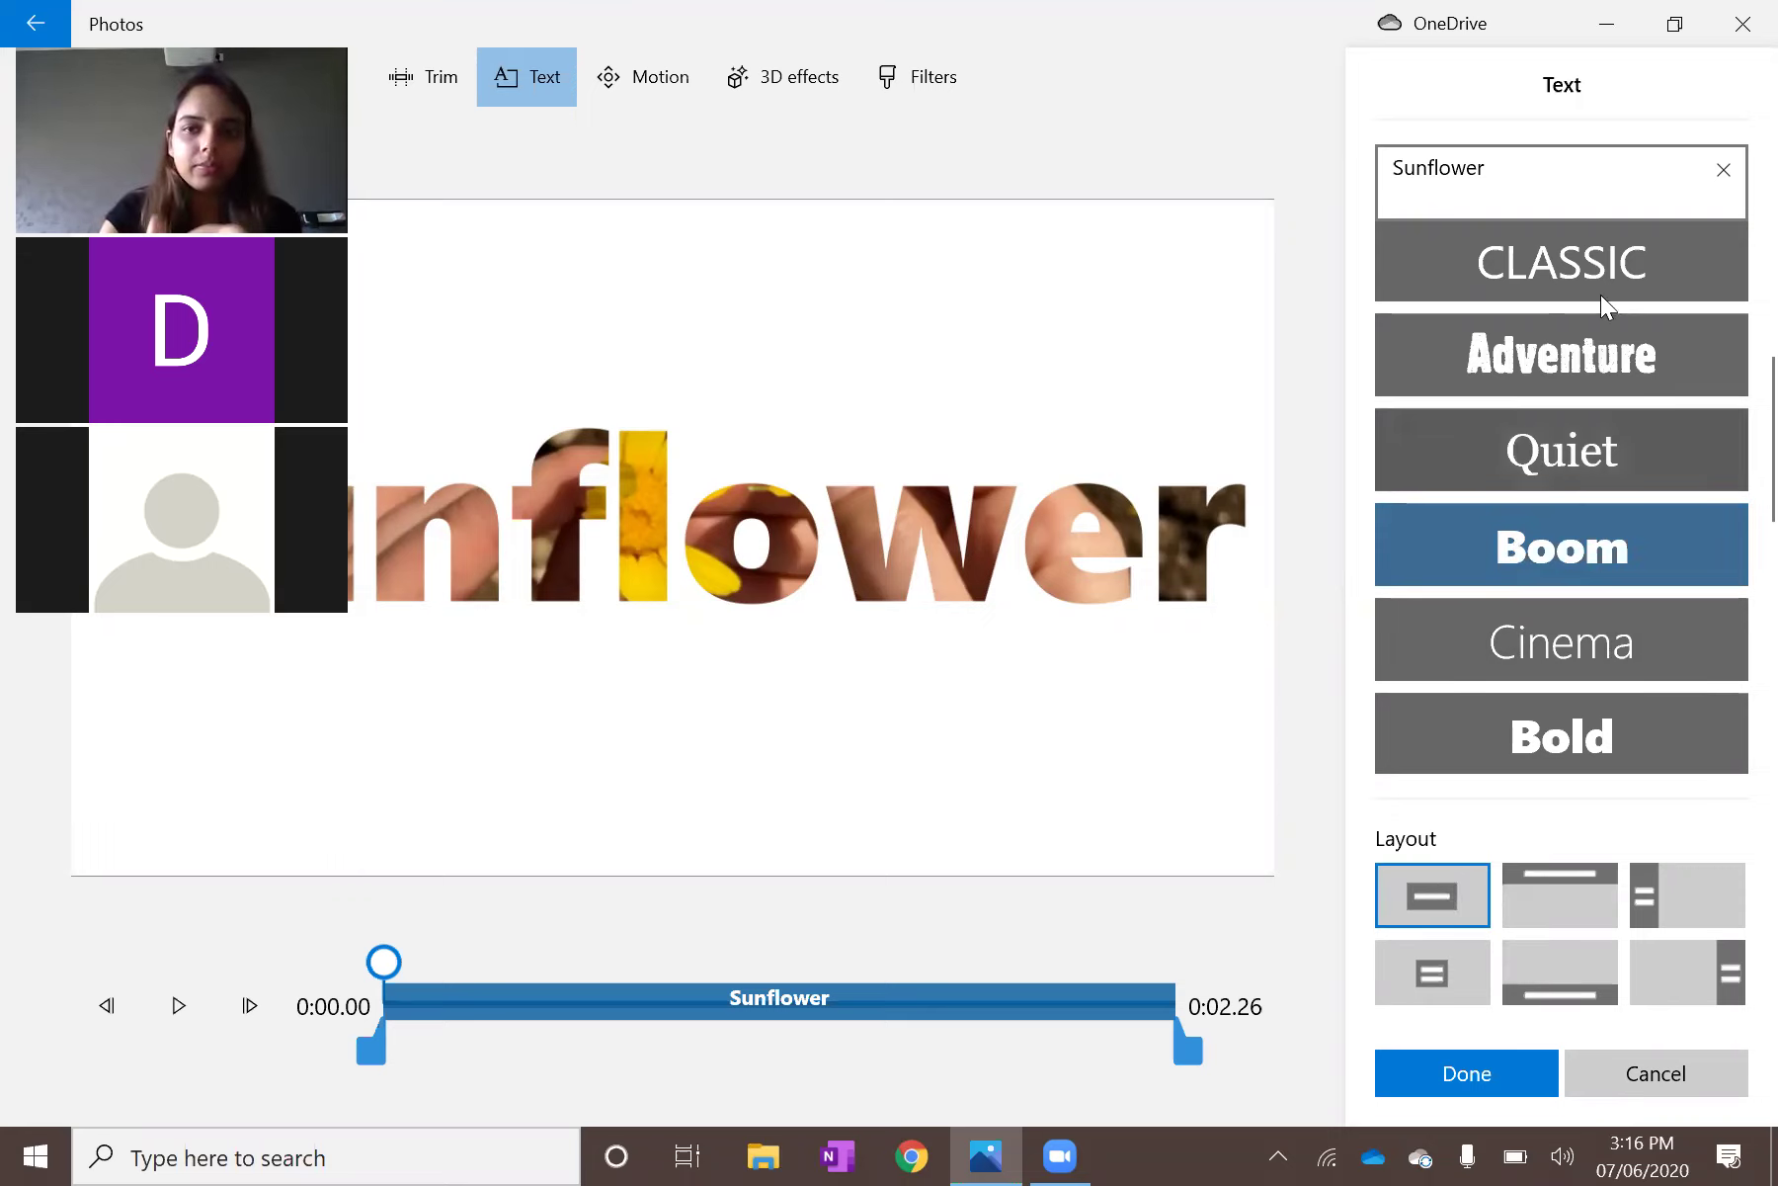
Try the Loved and Joy animated styles on the Sunflower caption and return it to Boom.
scroll(1567, 459, up, 3)
scroll(1567, 459, down, 1)
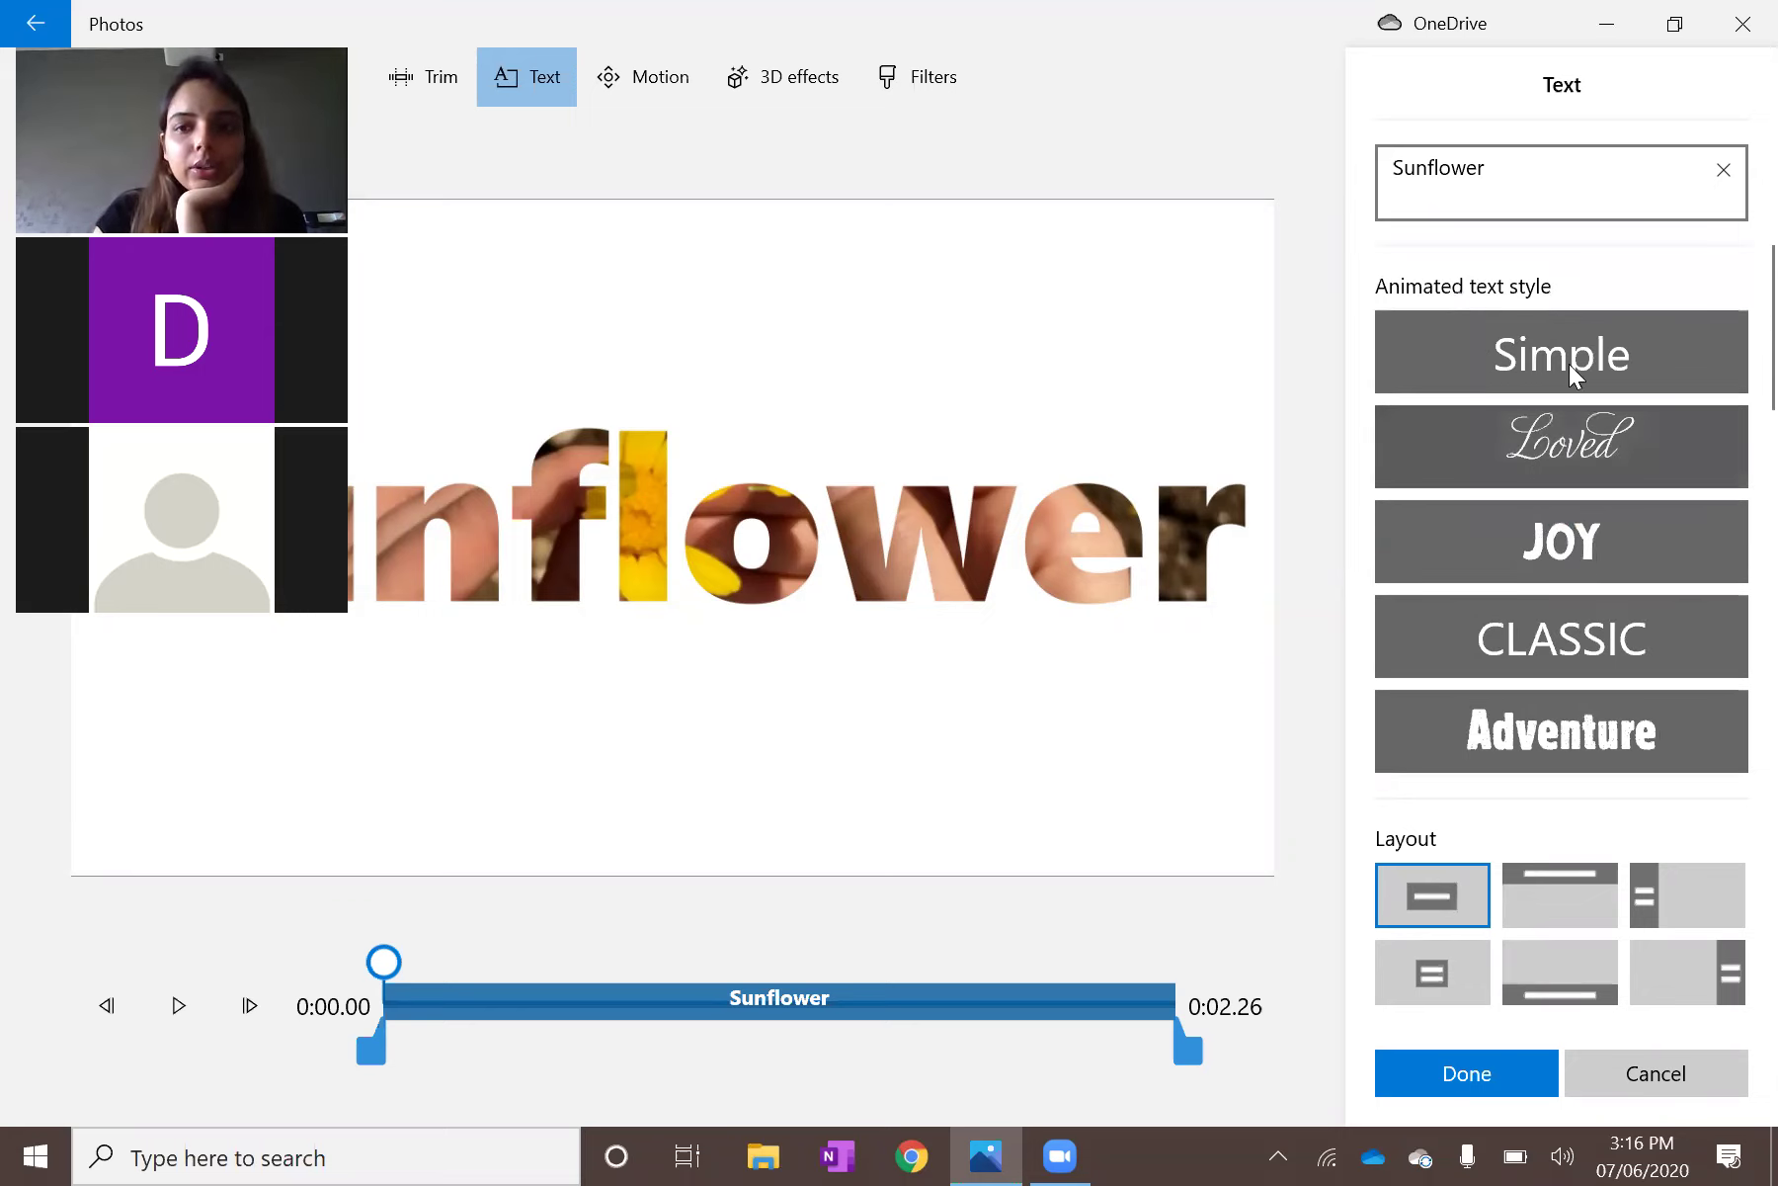
click(1558, 450)
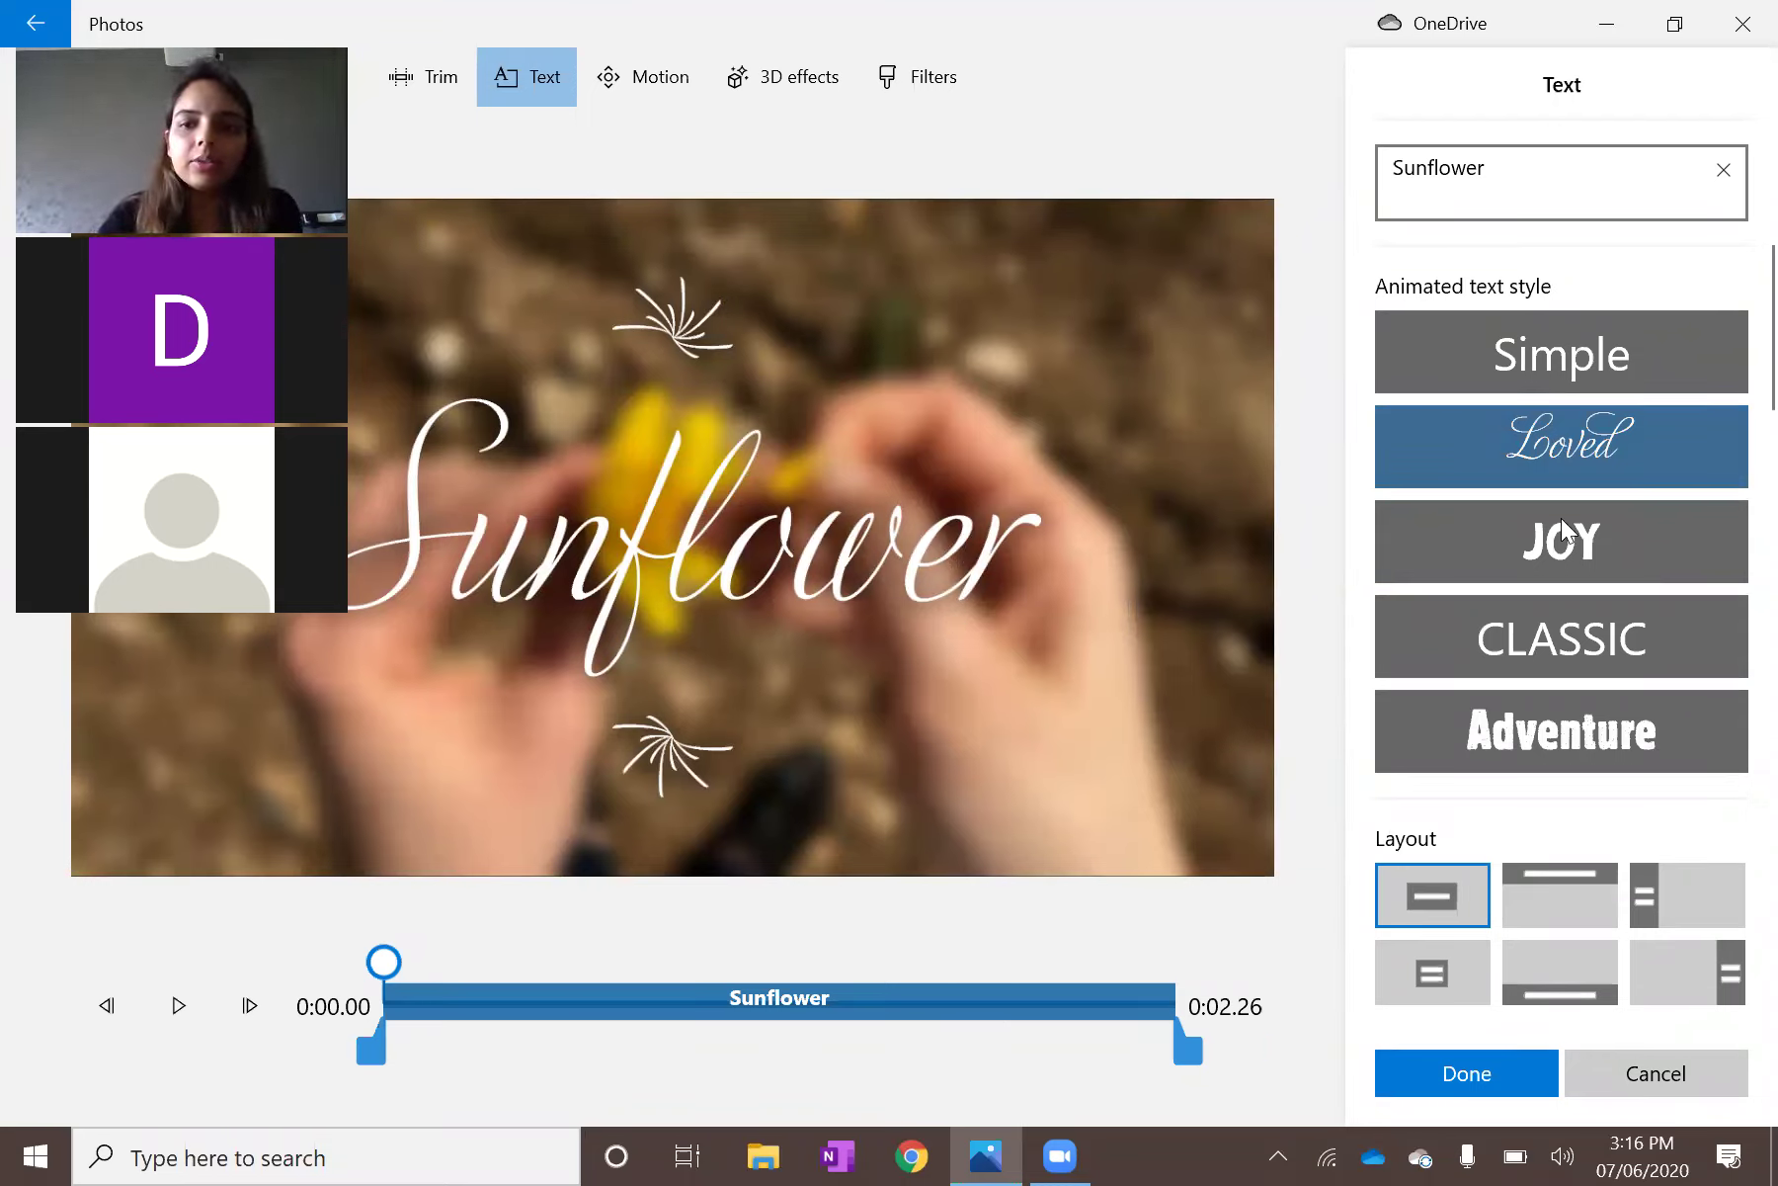
click(1628, 557)
scroll(1597, 608, down, 2)
scroll(1598, 613, down, 1)
click(1599, 611)
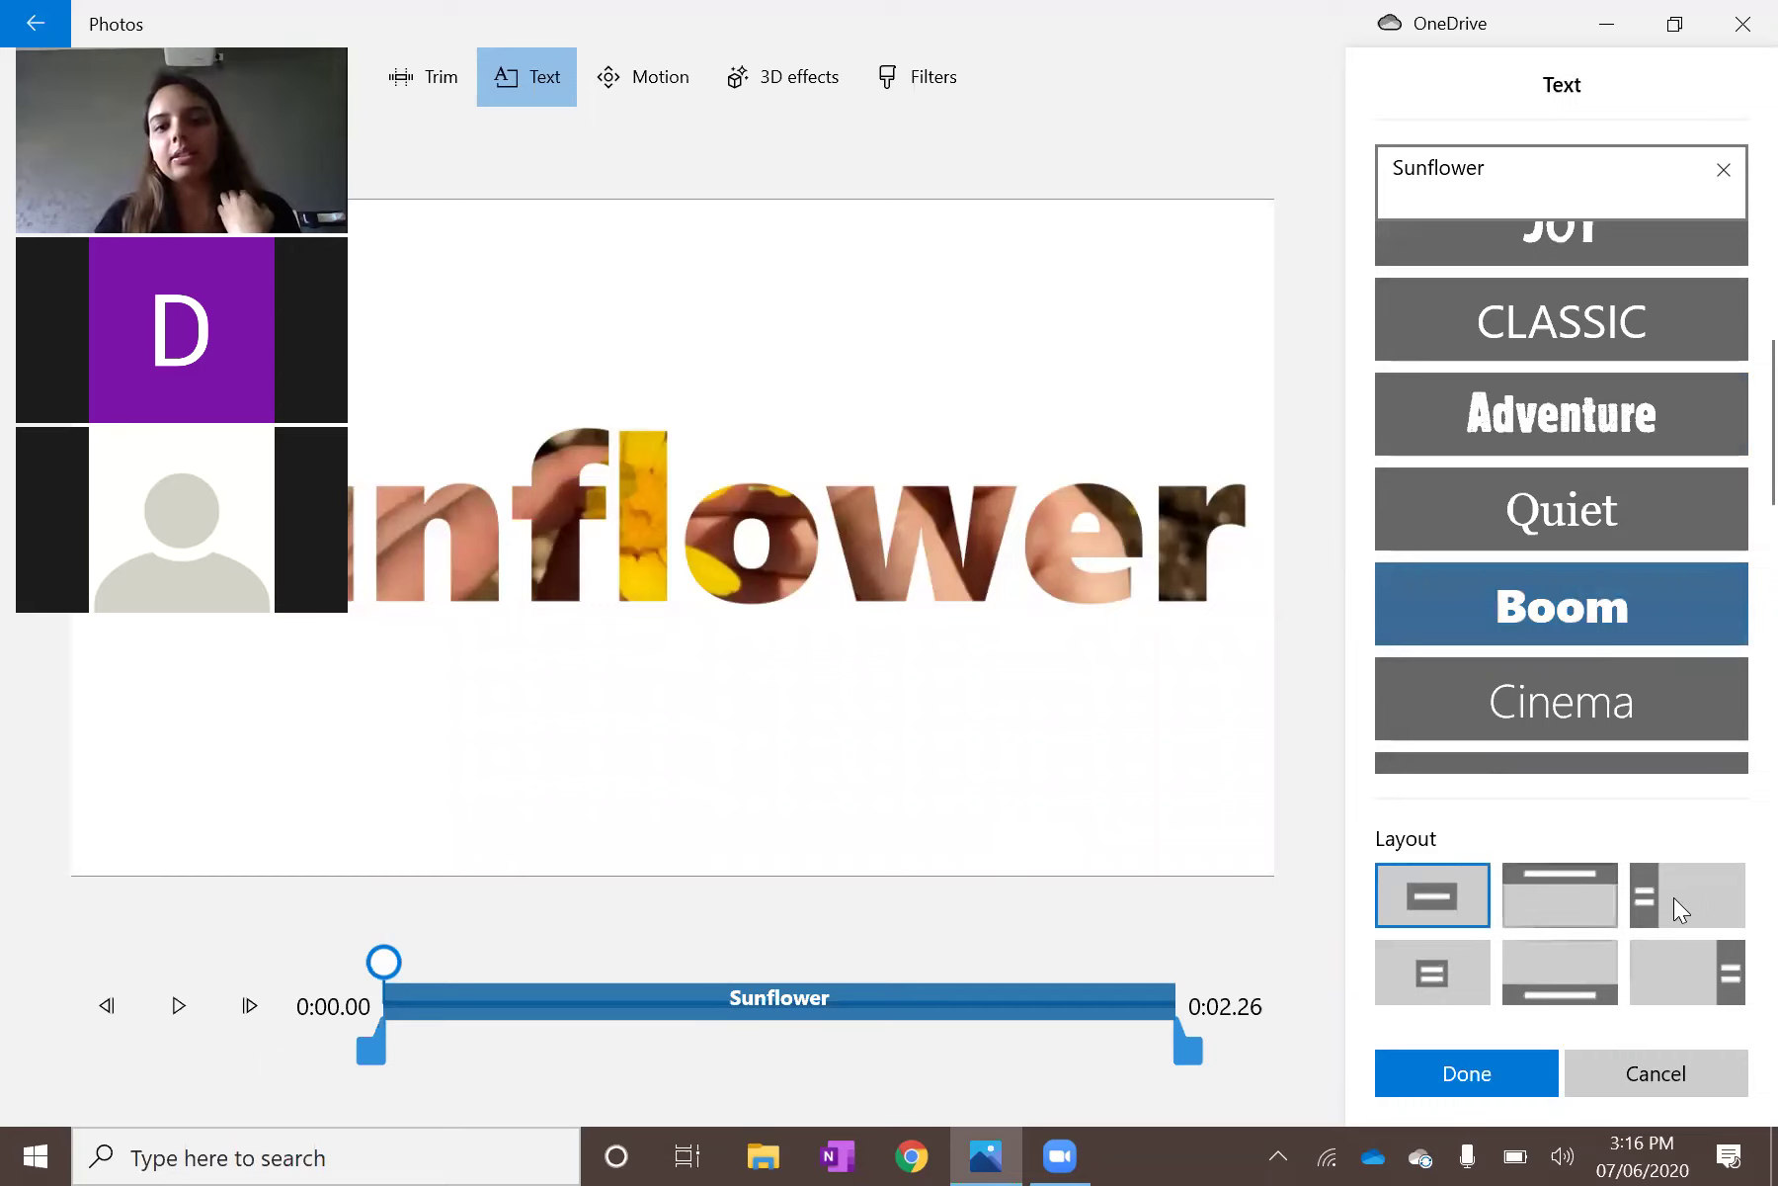
Try the top, left, right and bottom layouts for the Sunflower caption, and set it to the centred box layout.
click(1573, 904)
key(Right)
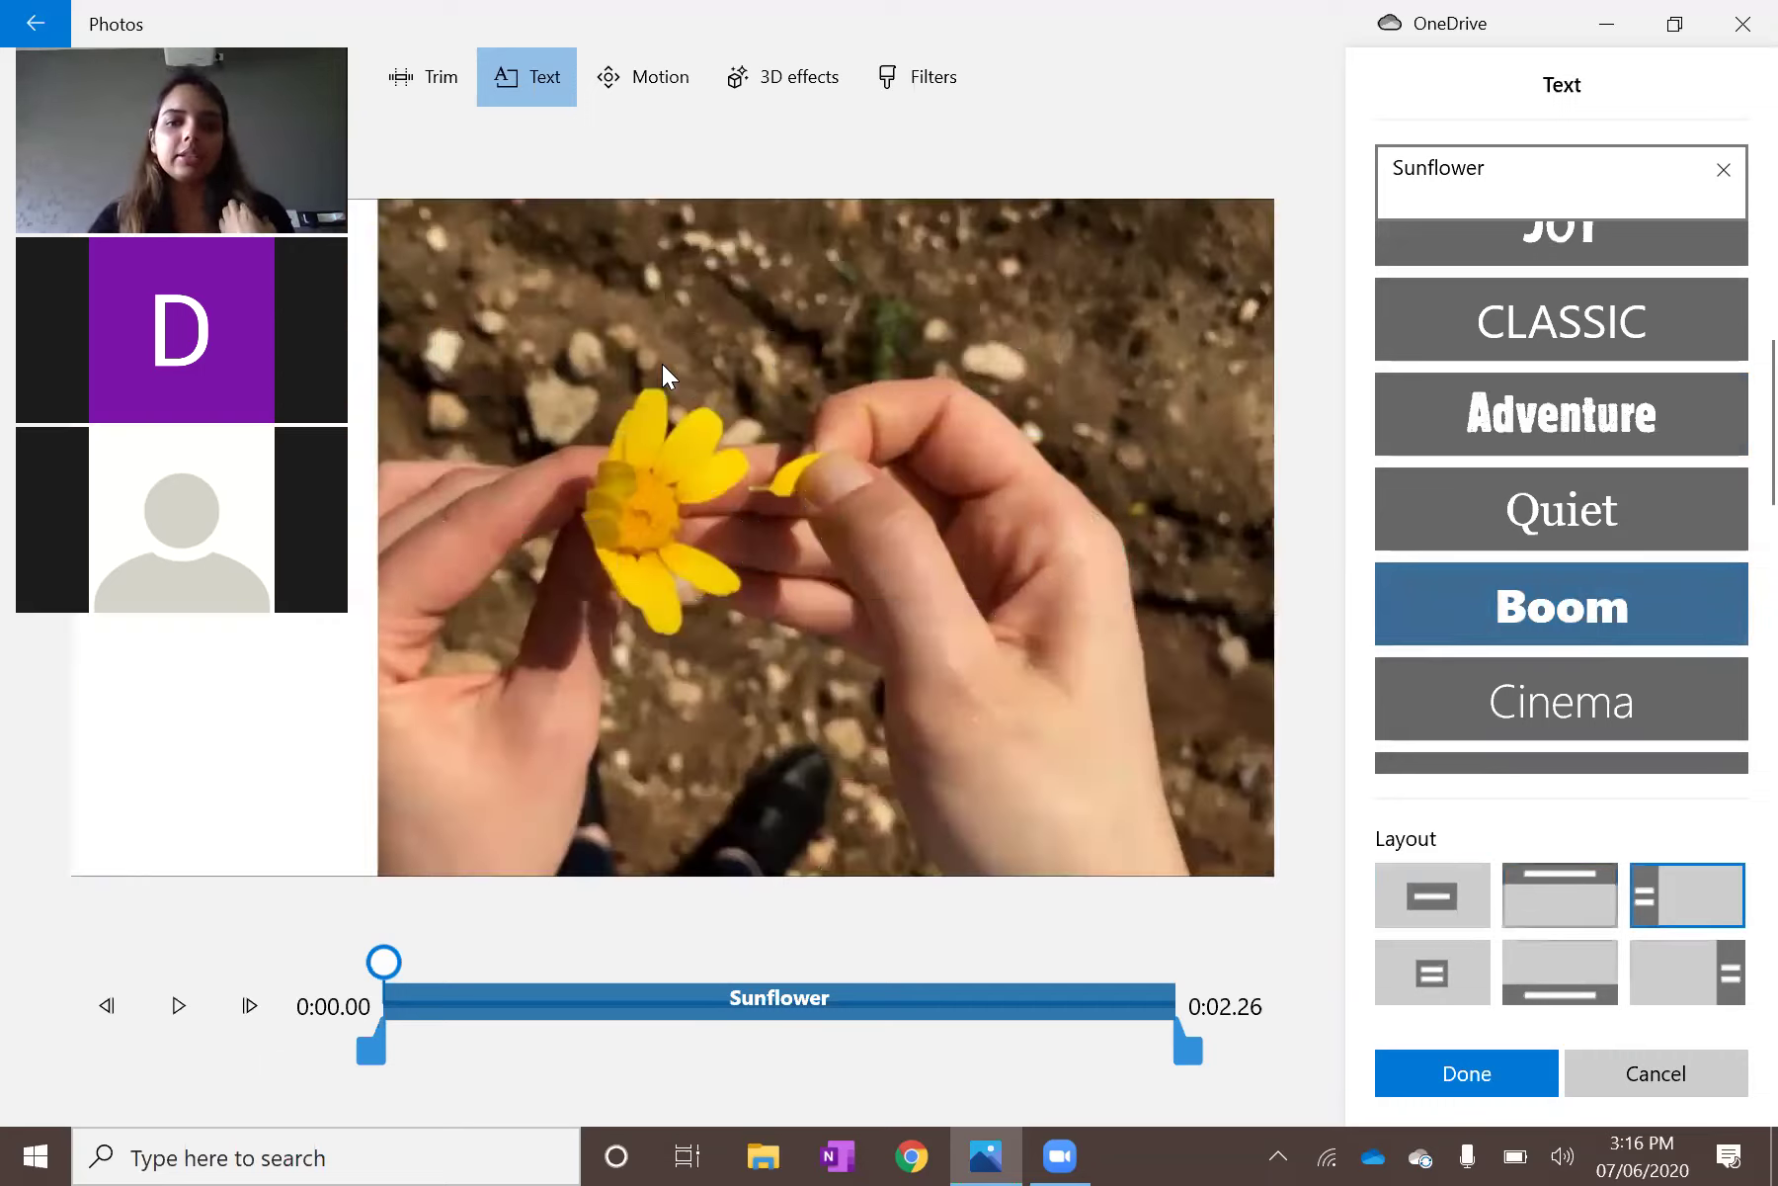
click(1689, 963)
click(1555, 978)
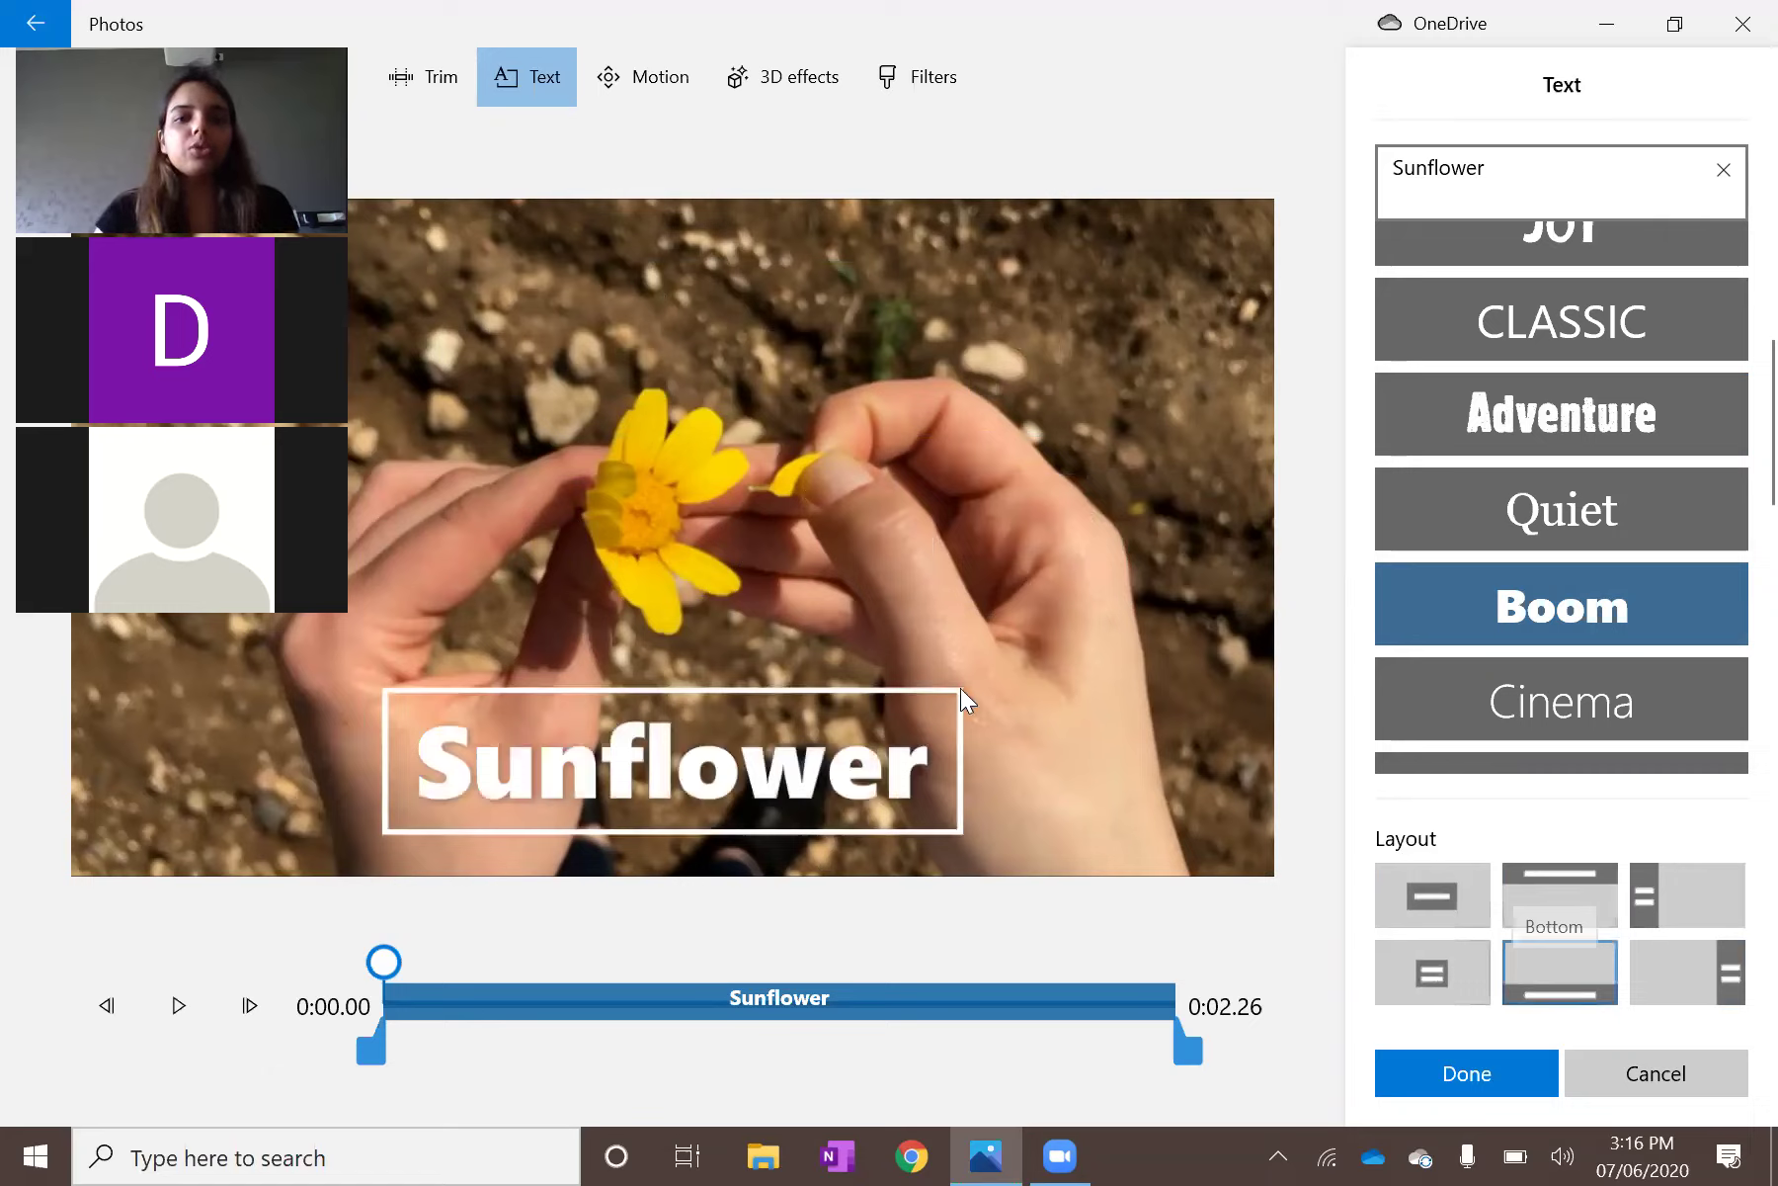
key(Left)
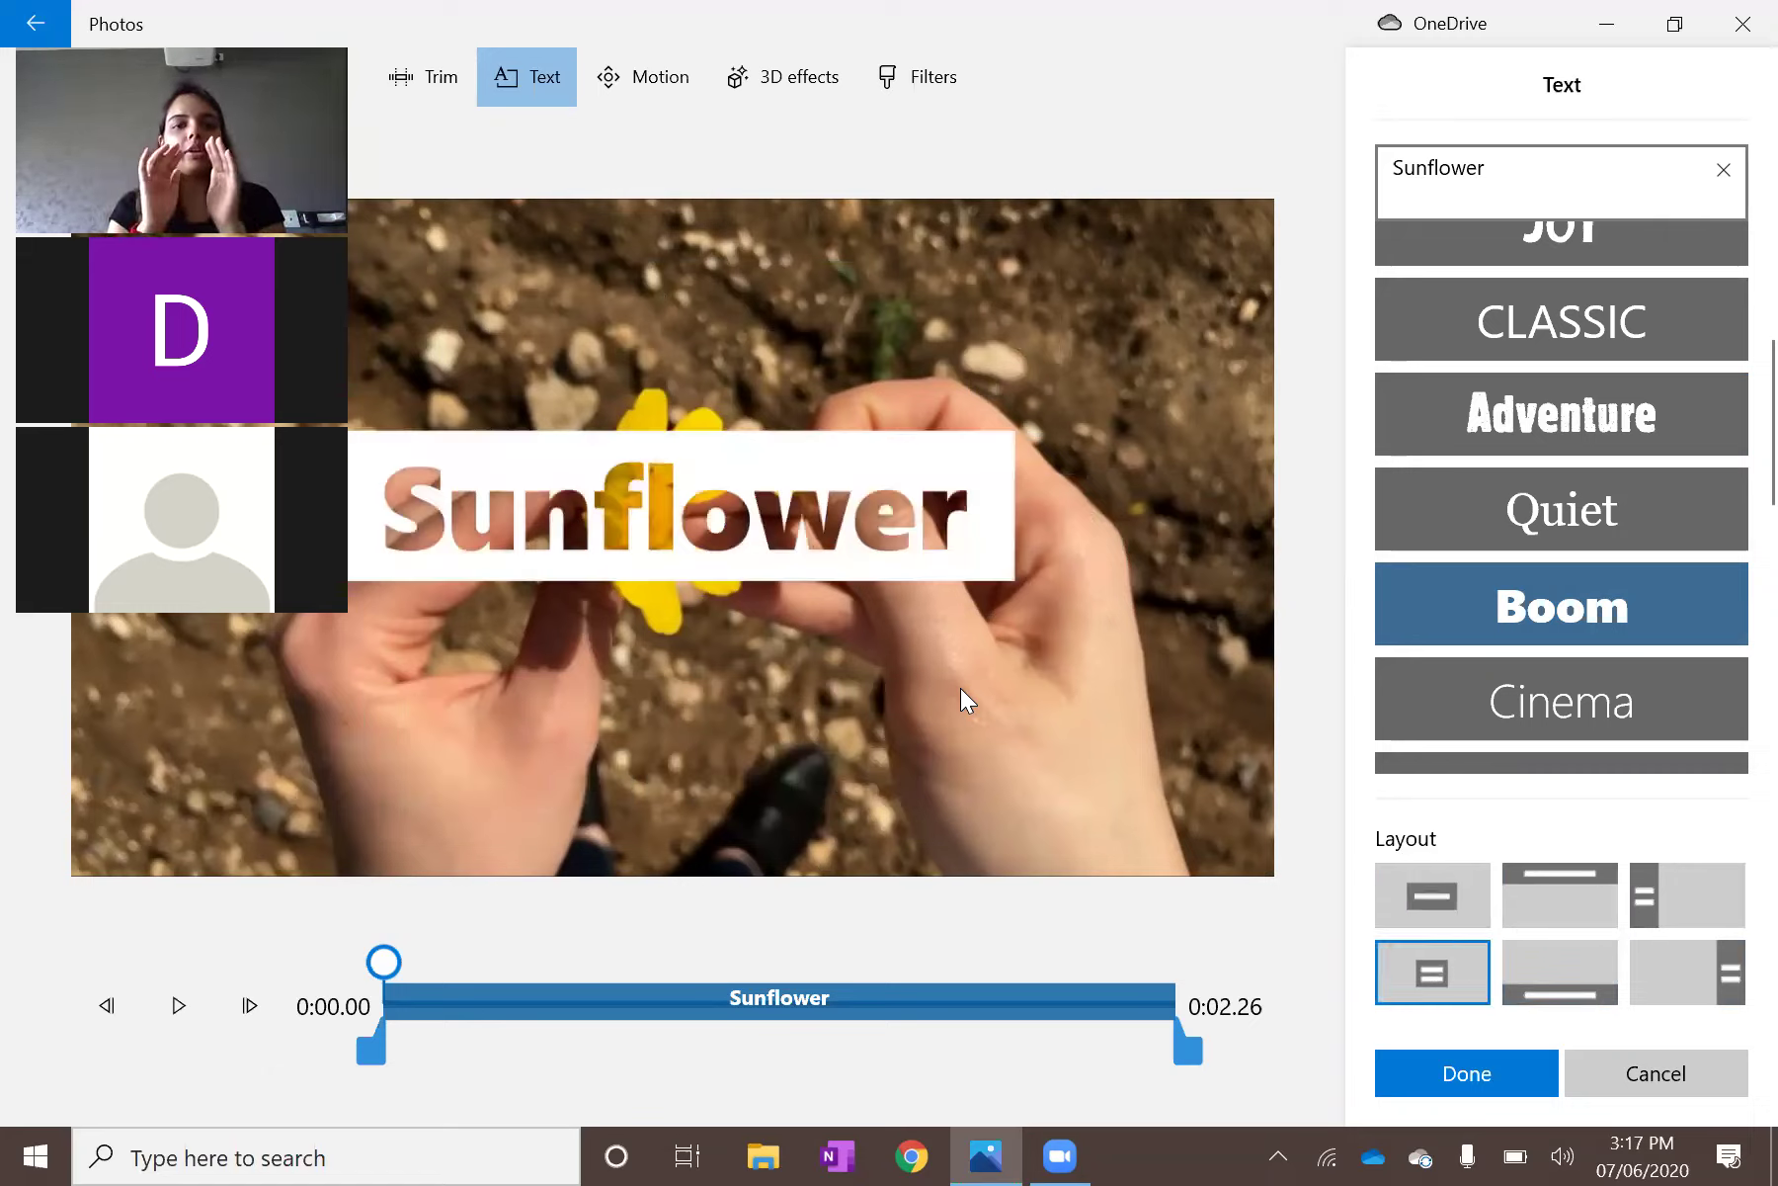
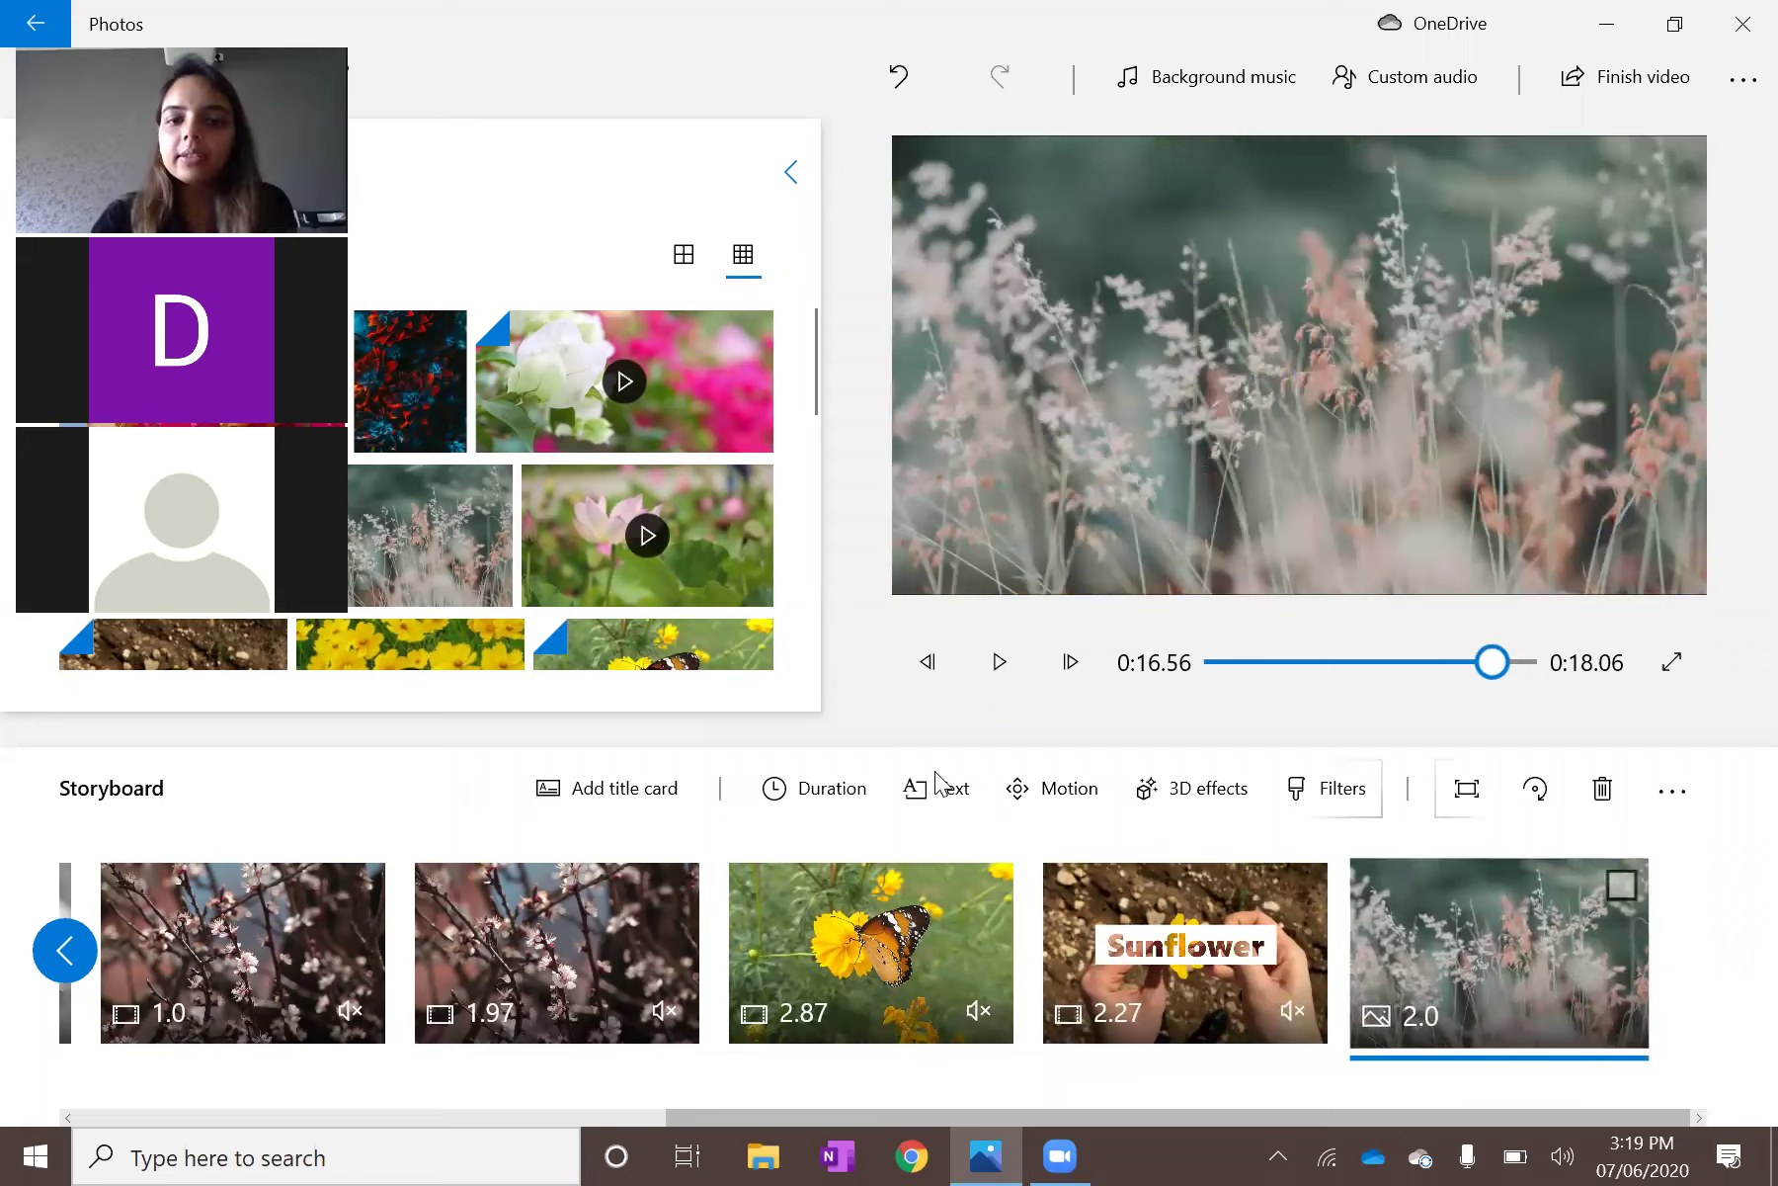
Add the text caption "Pink" to the pink wild grass photo at the end of the storyboard.
click(938, 785)
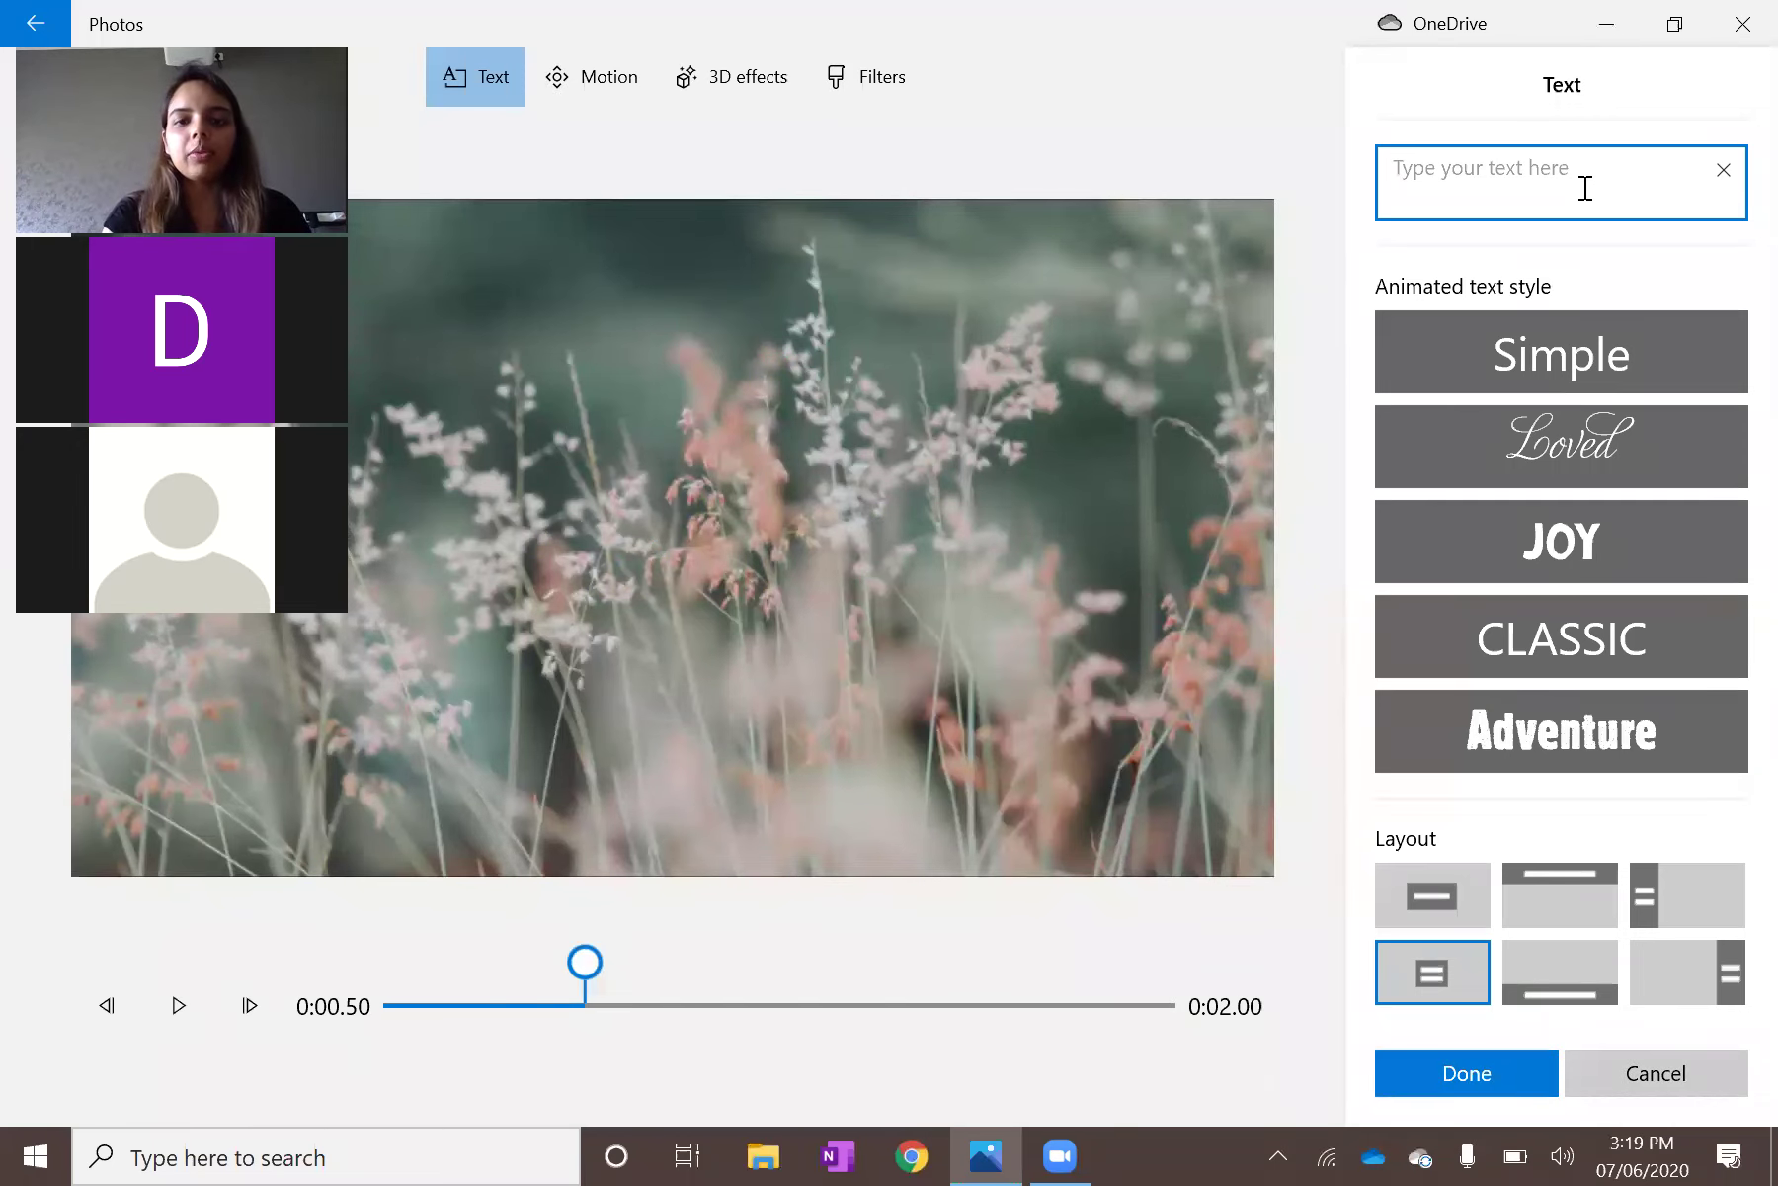
text(Pi)
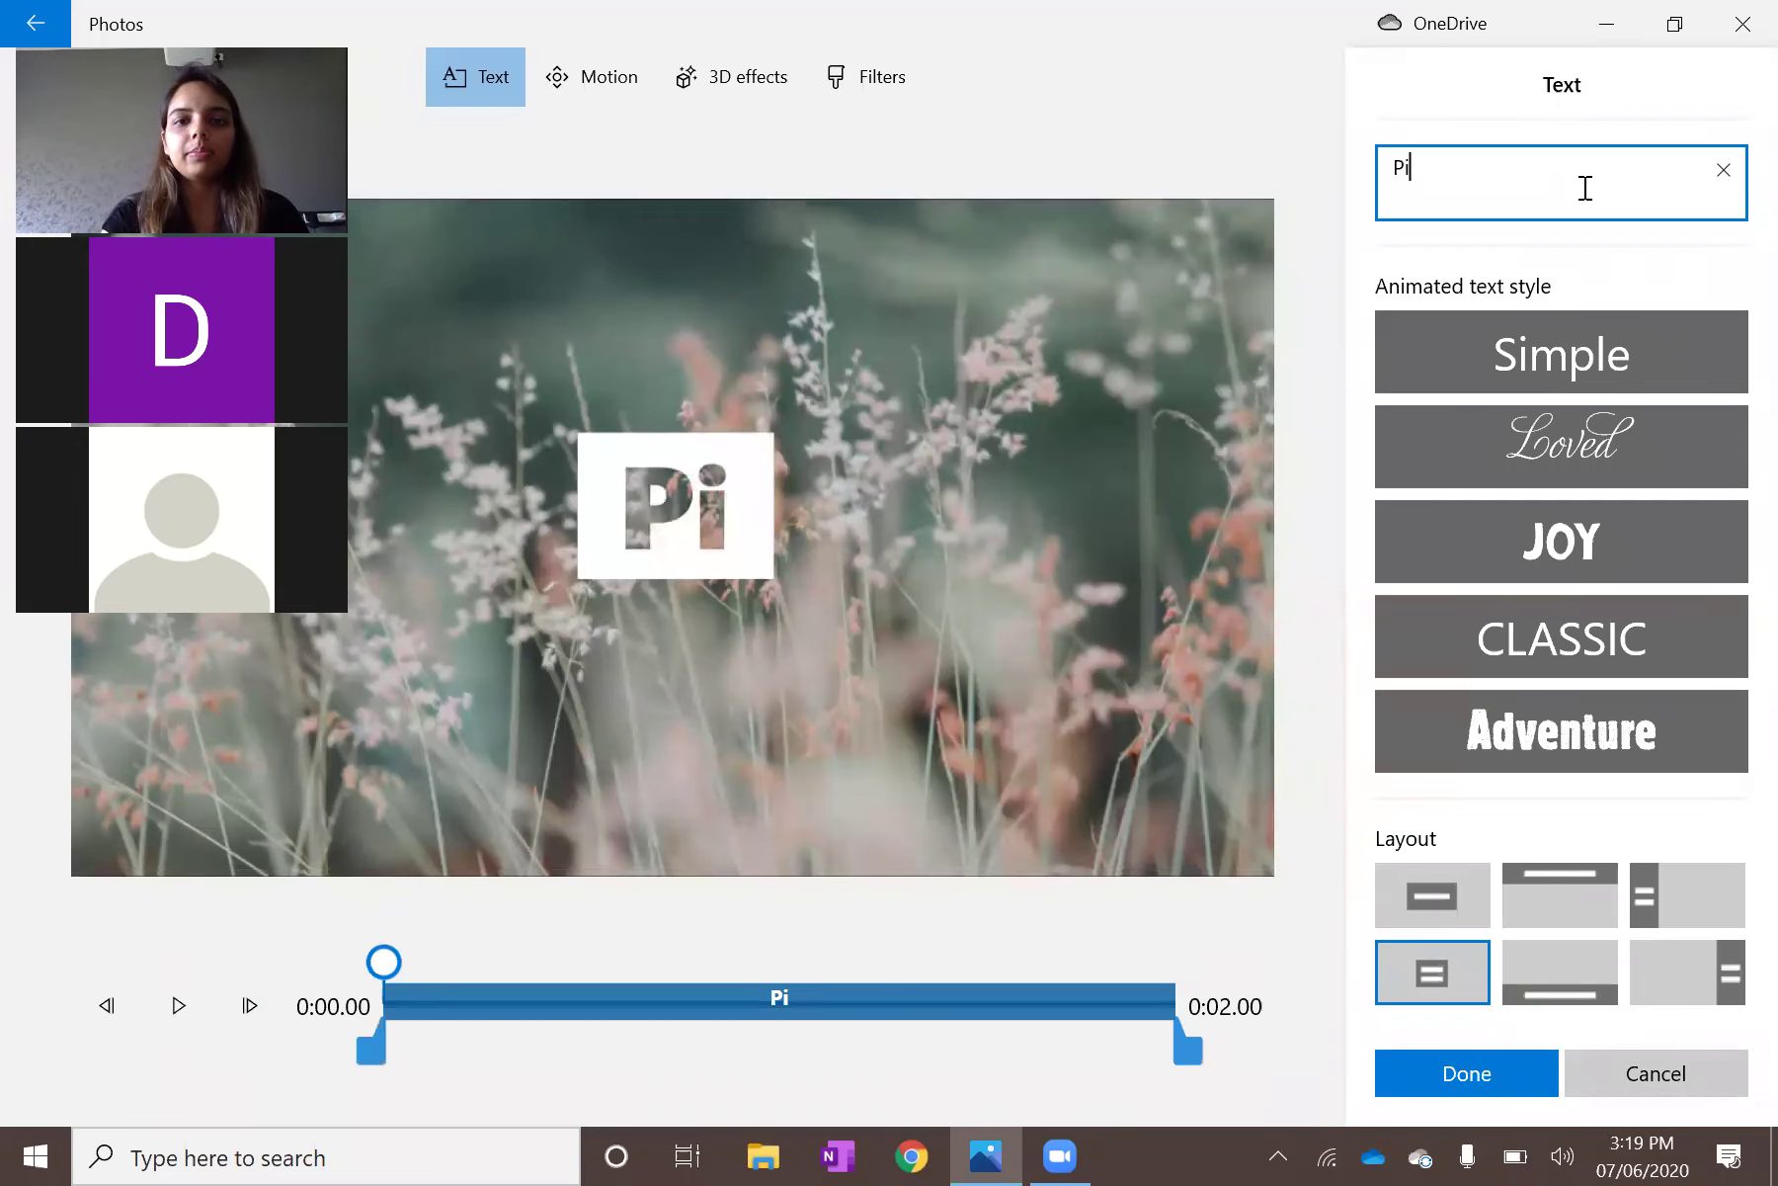
text(nk)
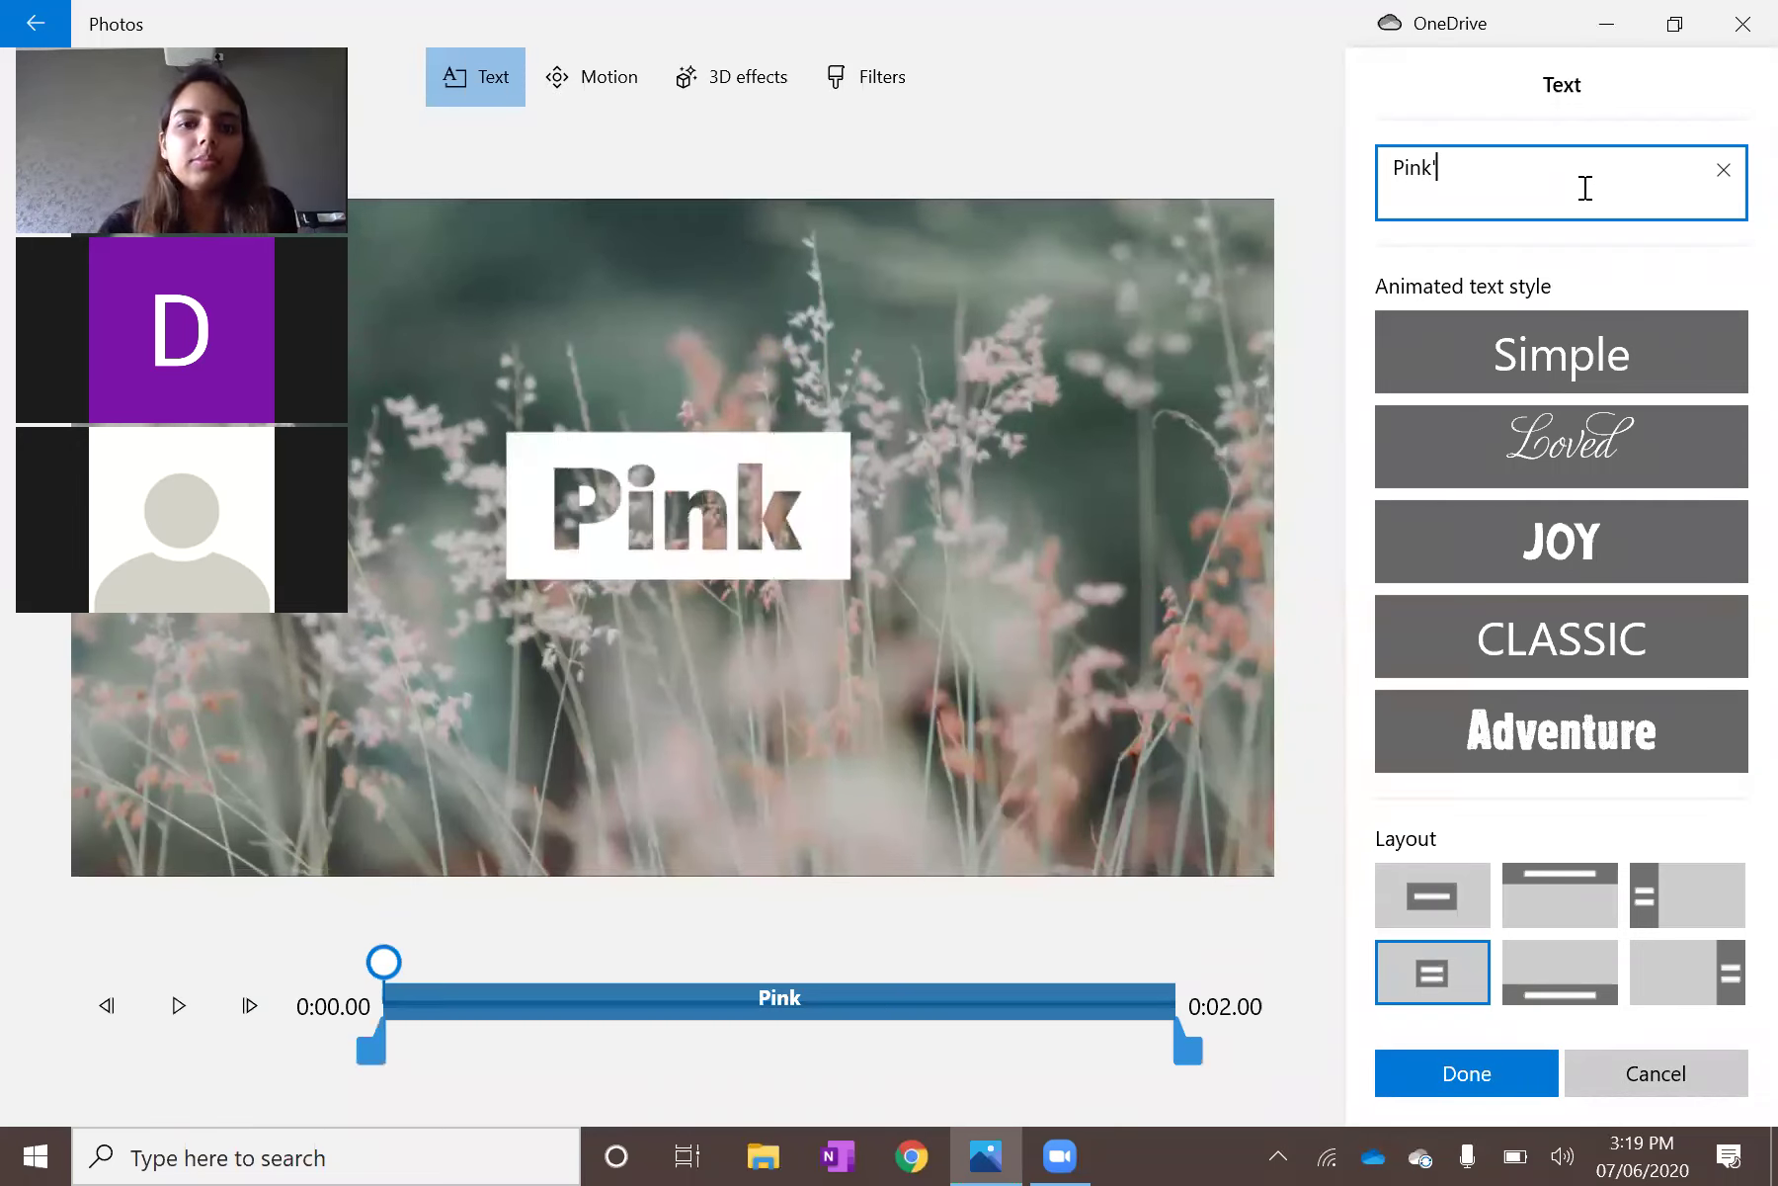
key(BackSpace)
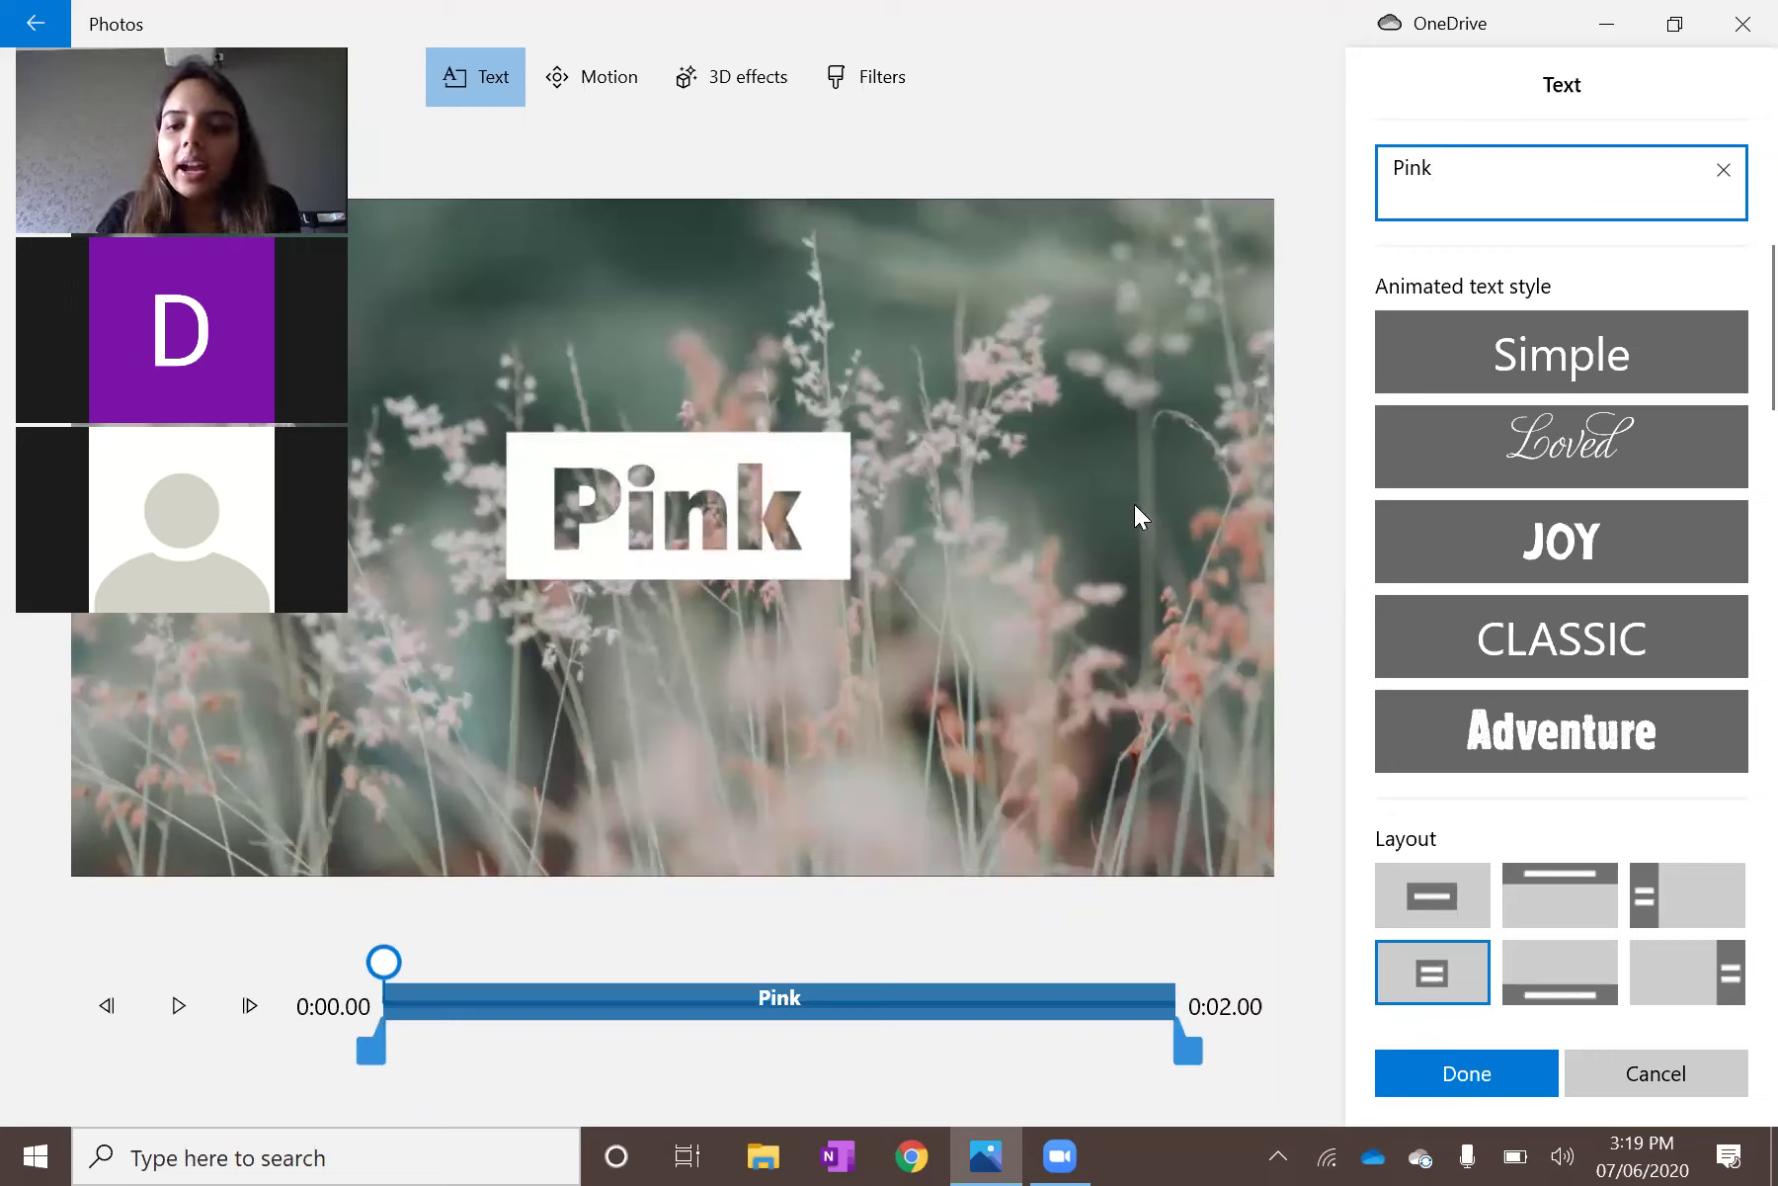
Give the grass photo's caption the full-frame cutout layout and rewrite it in capitals as PINK.
click(1409, 889)
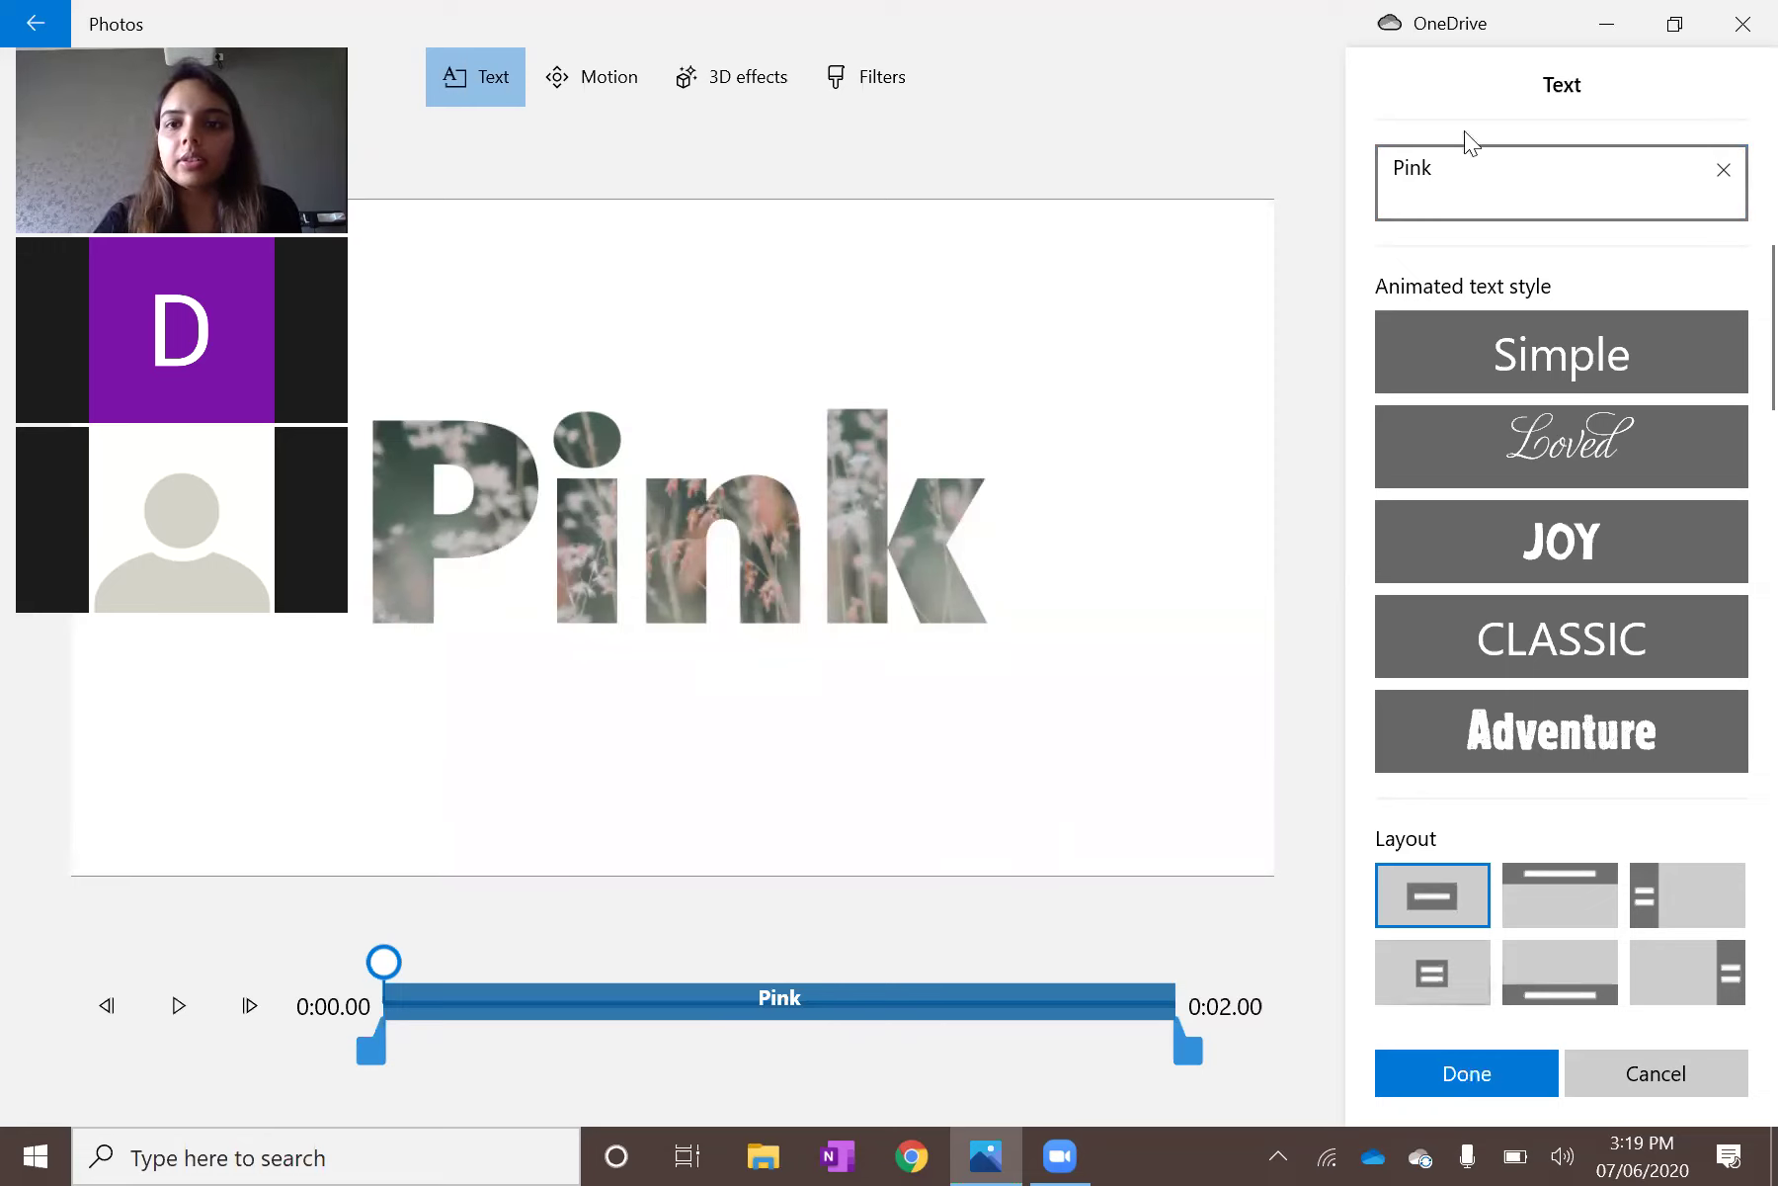
click(1435, 166)
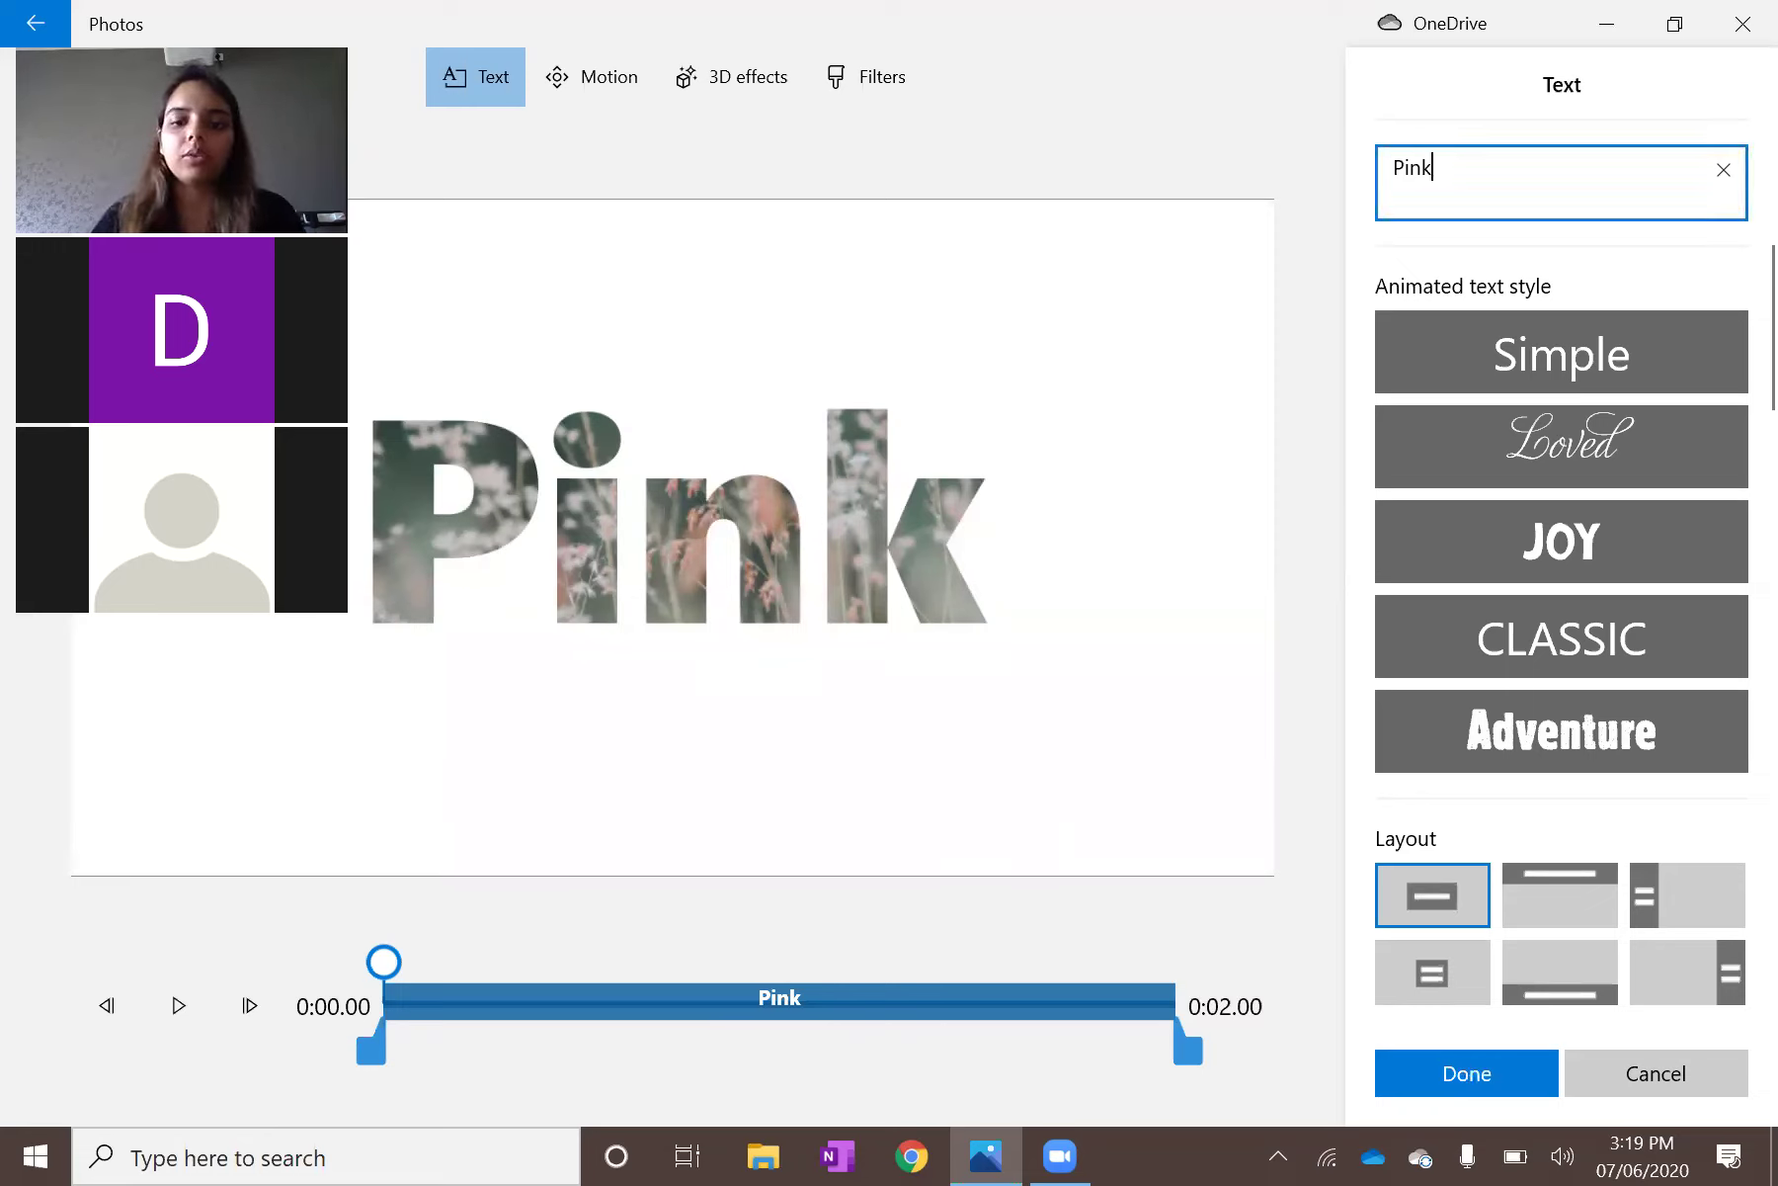
drag(1435, 166, 1406, 166)
text(INK)
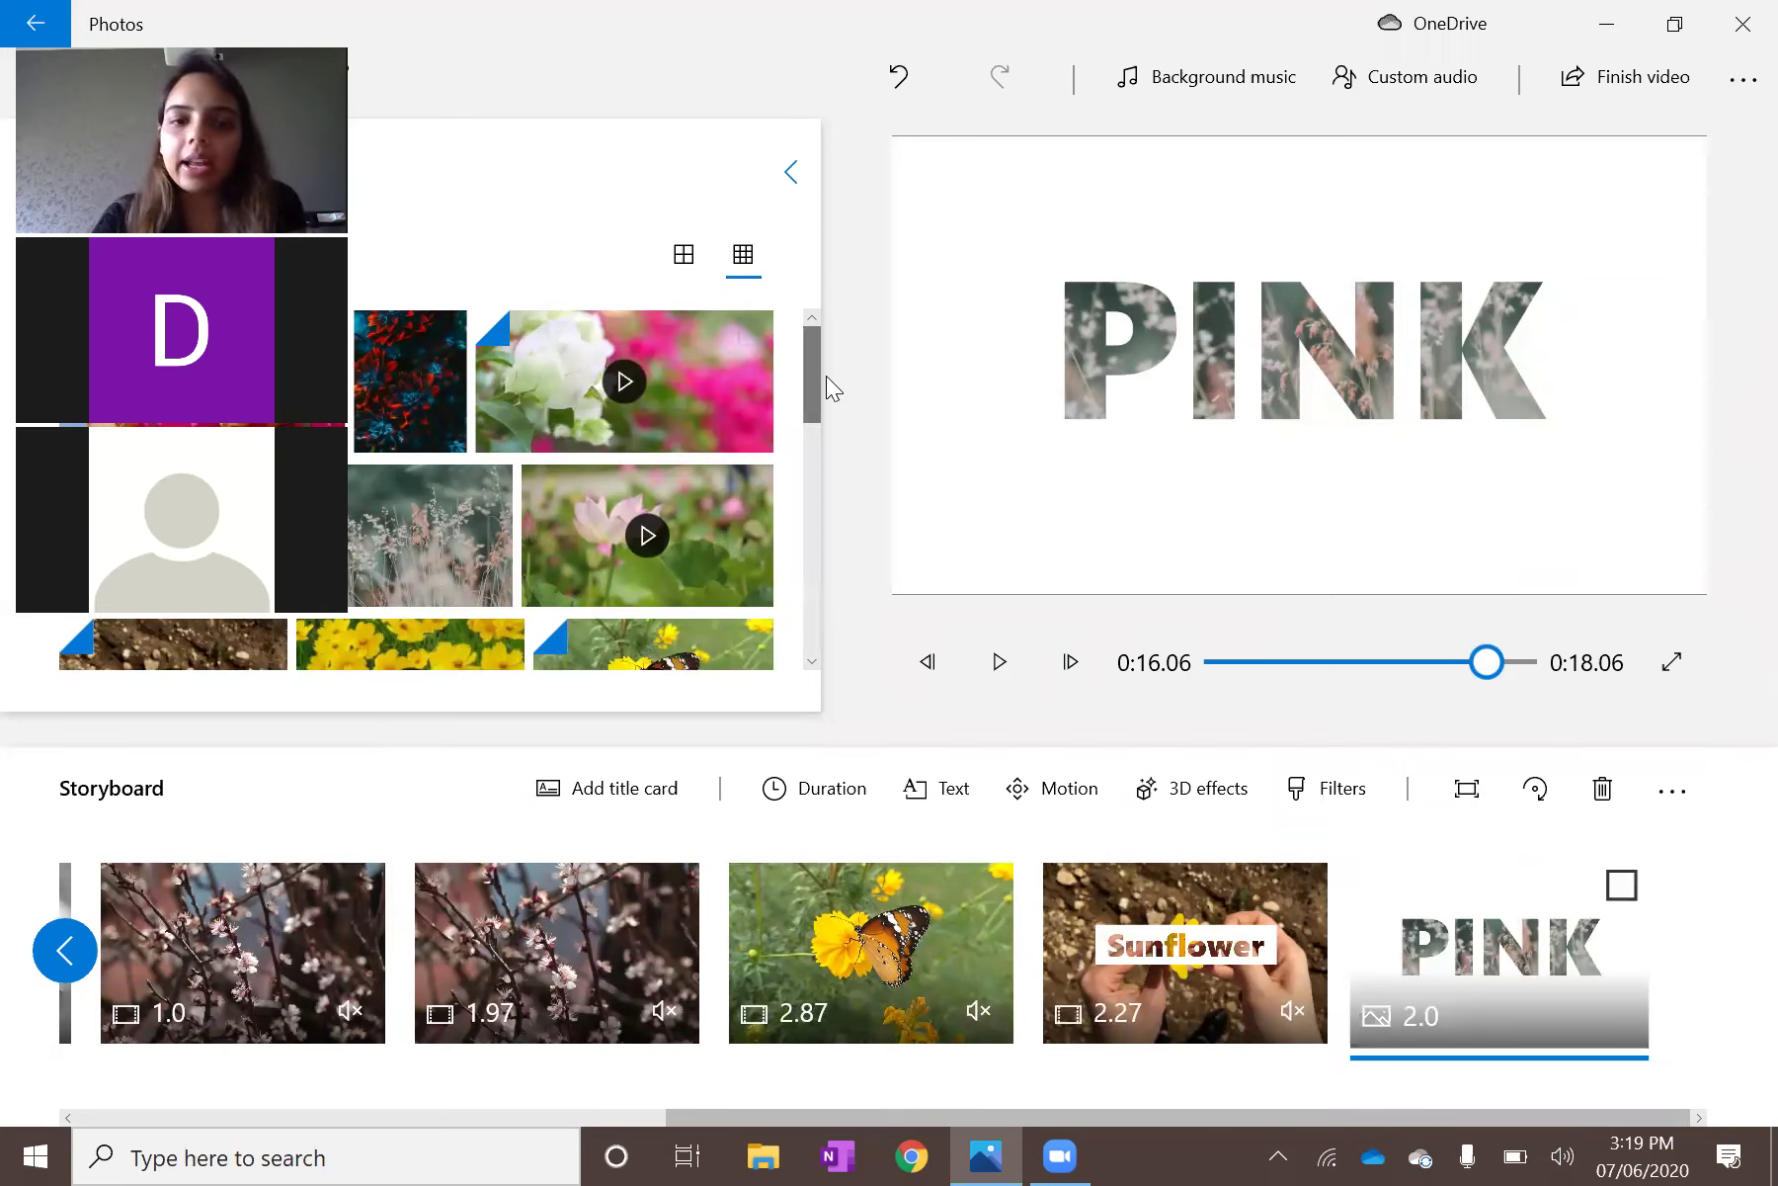
Look through the clips in the project library and rotate the PINK photo by a quarter turn.
click(814, 491)
scroll(806, 519, down, 1)
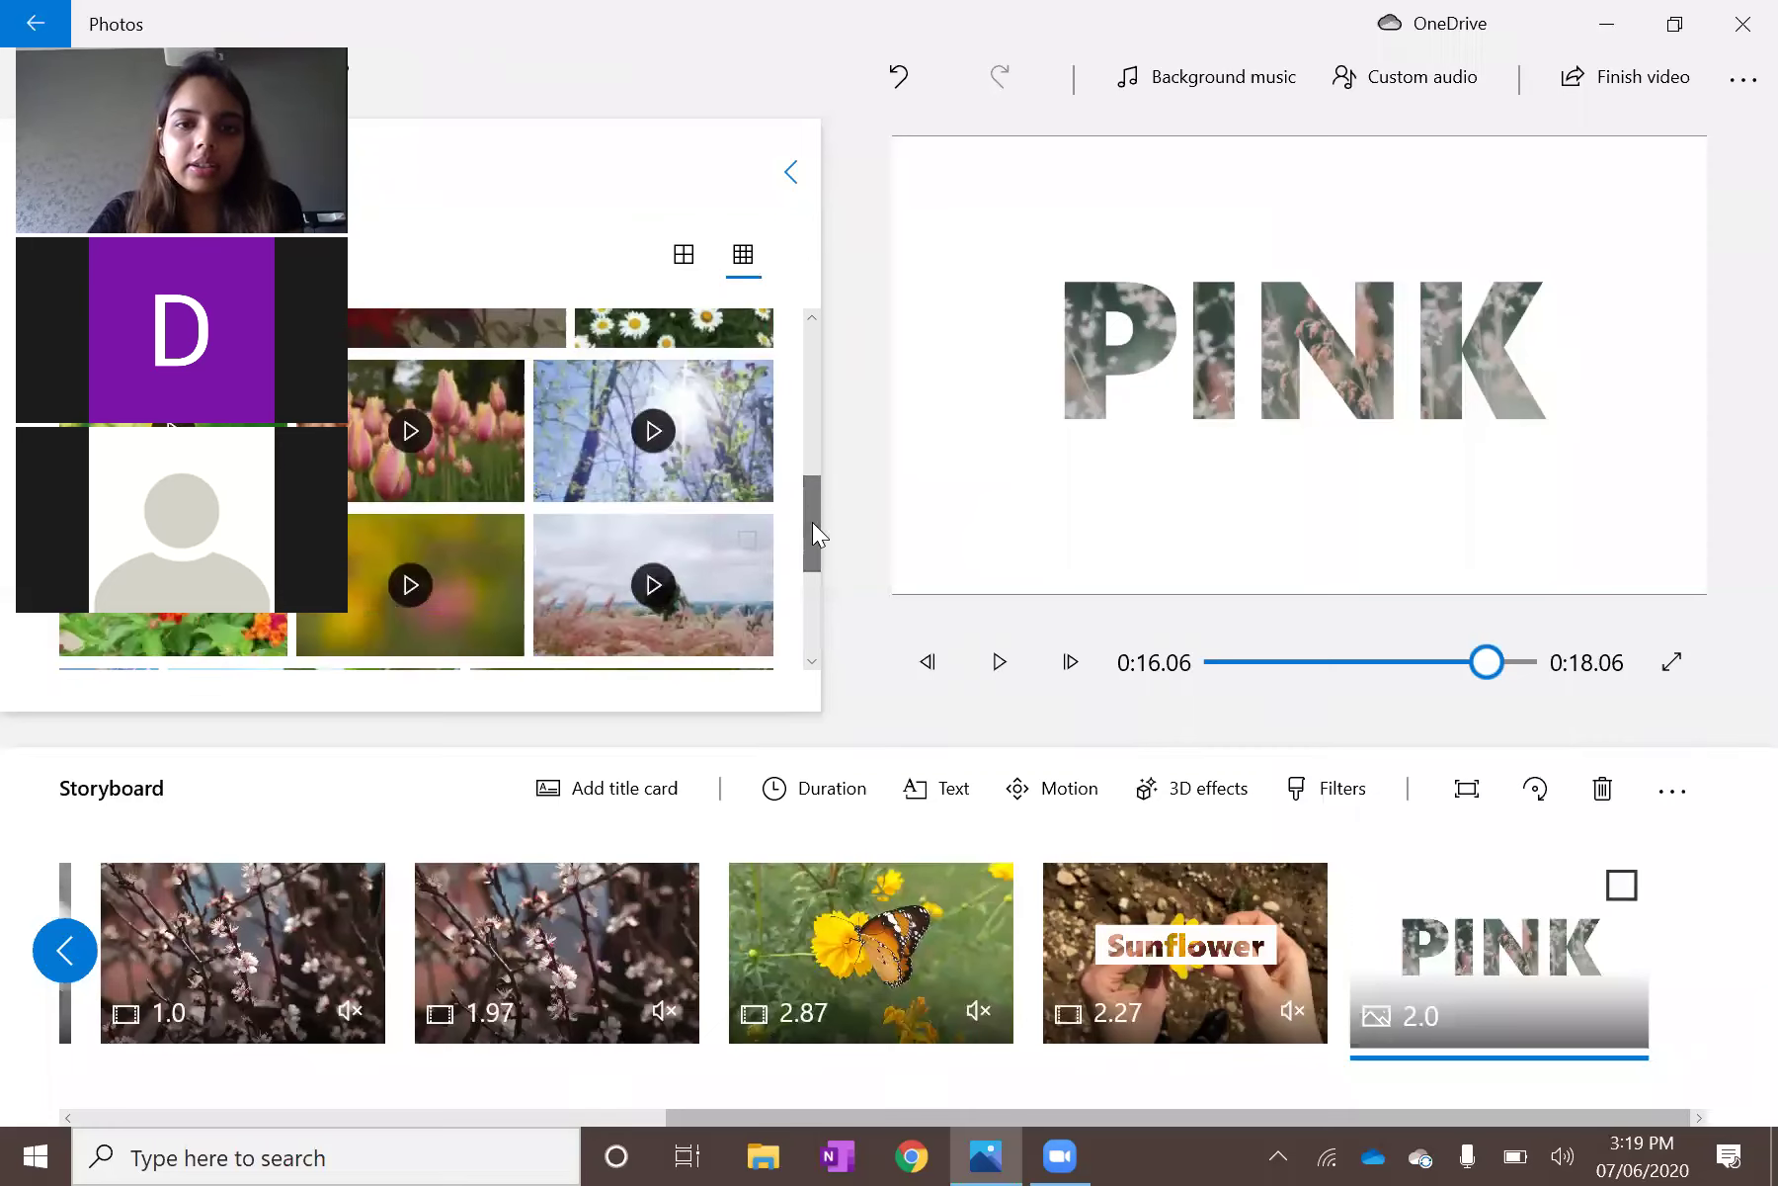
scroll(810, 577, down, 1)
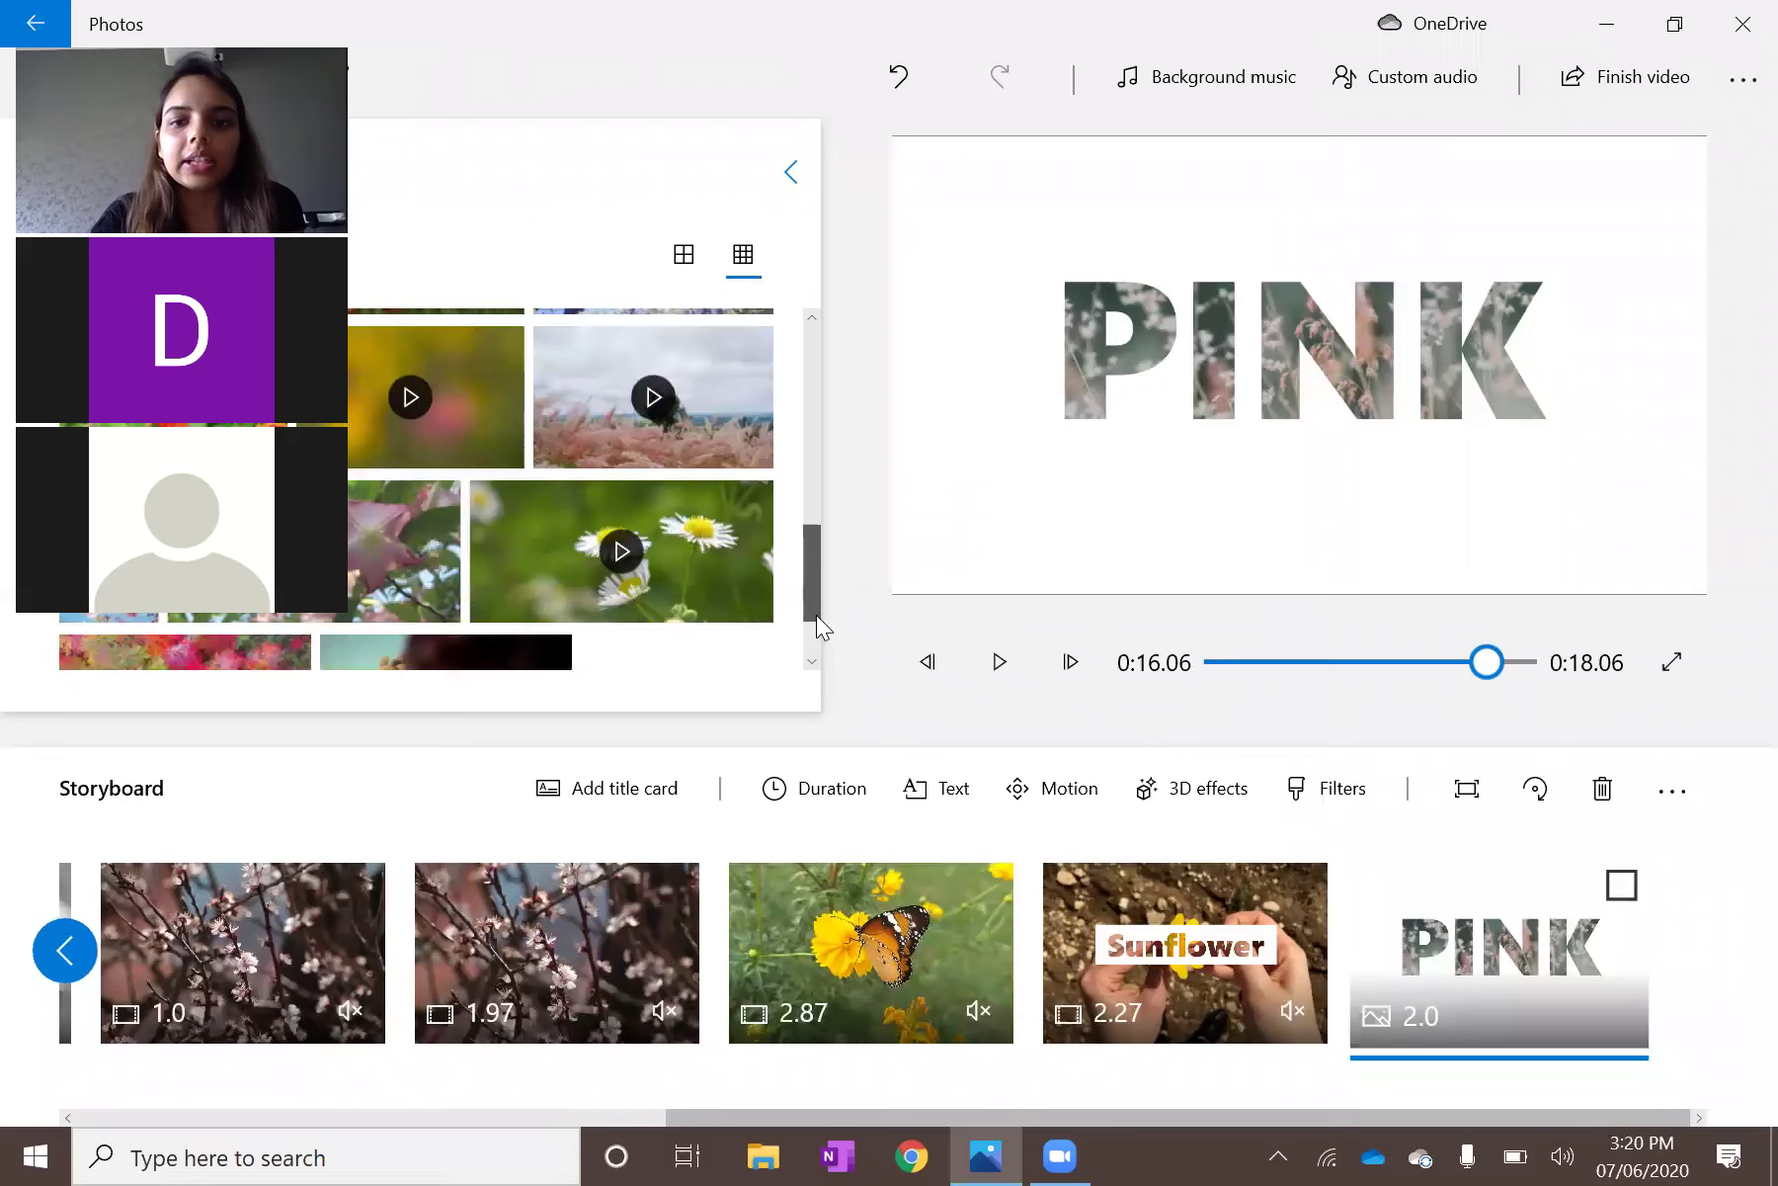
scroll(815, 602, down, 1)
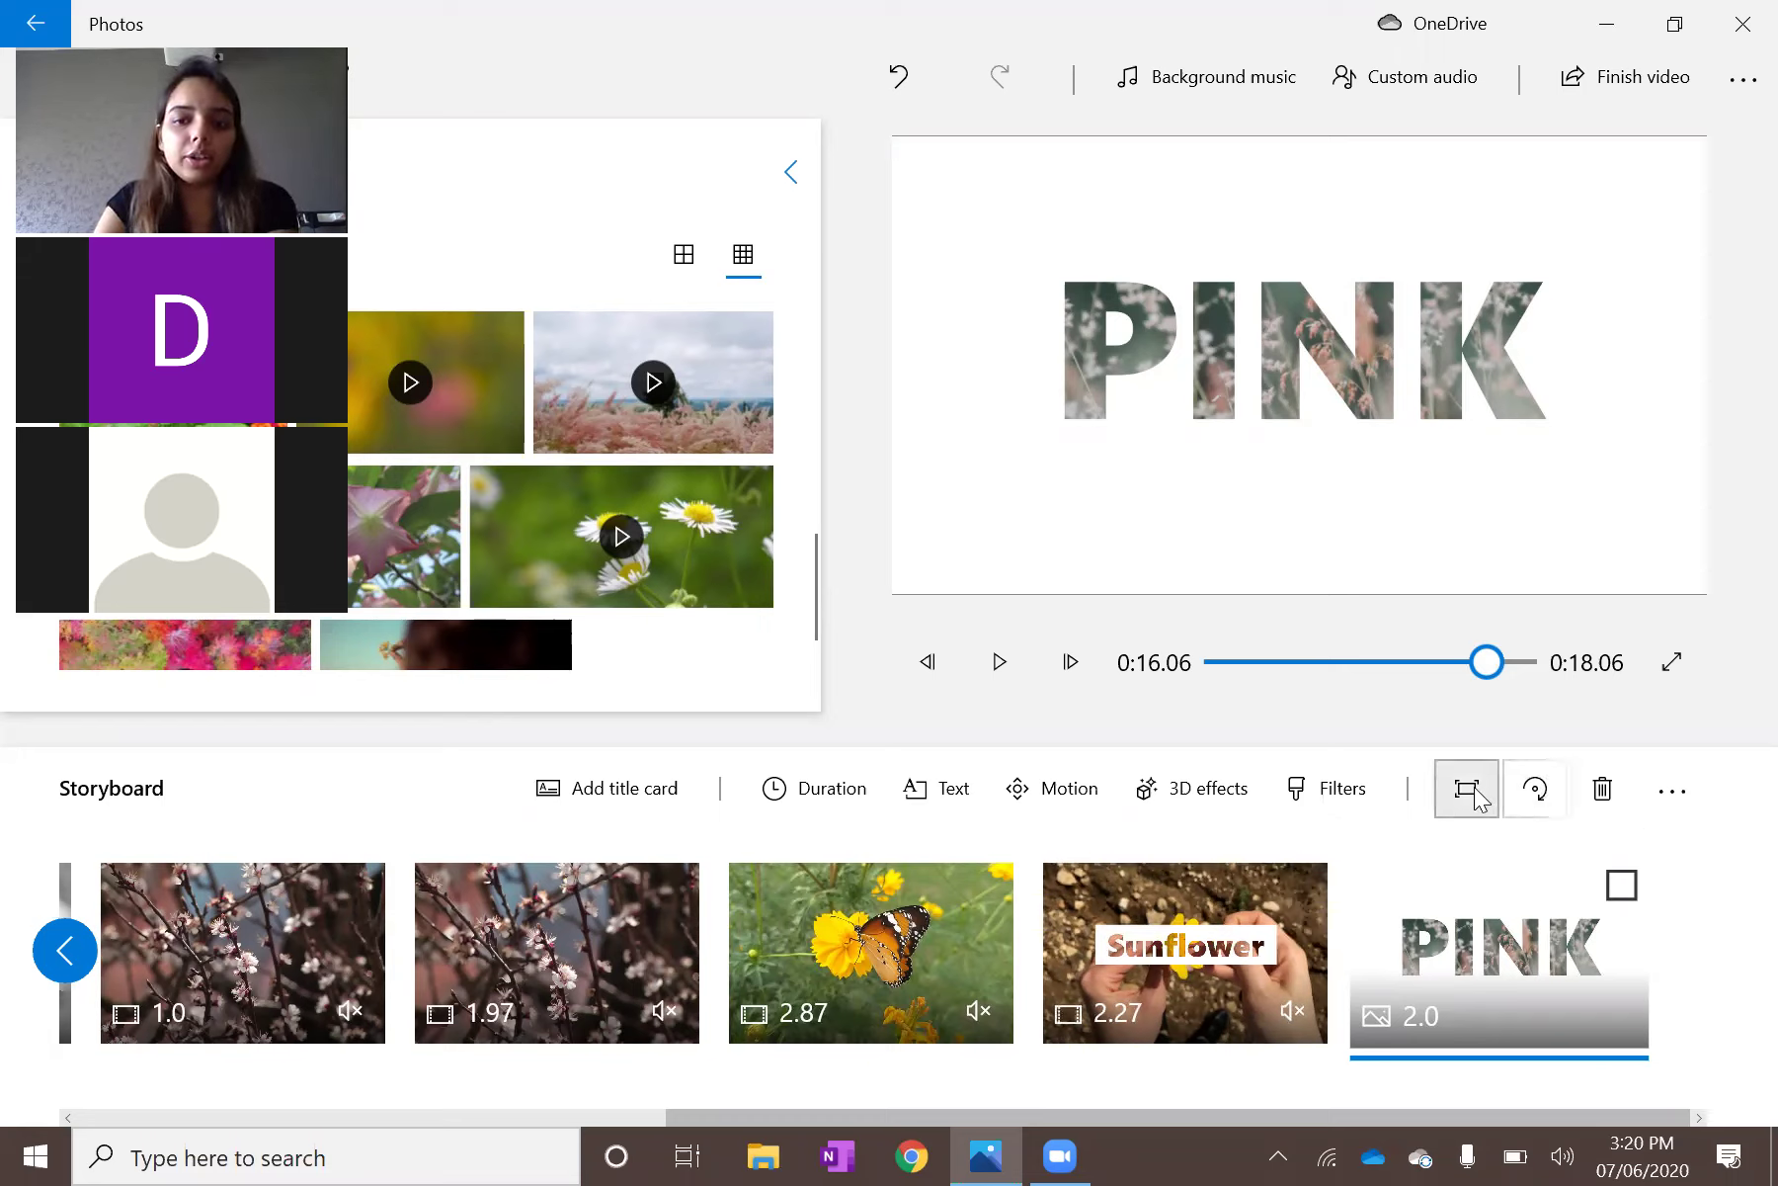
click(1538, 789)
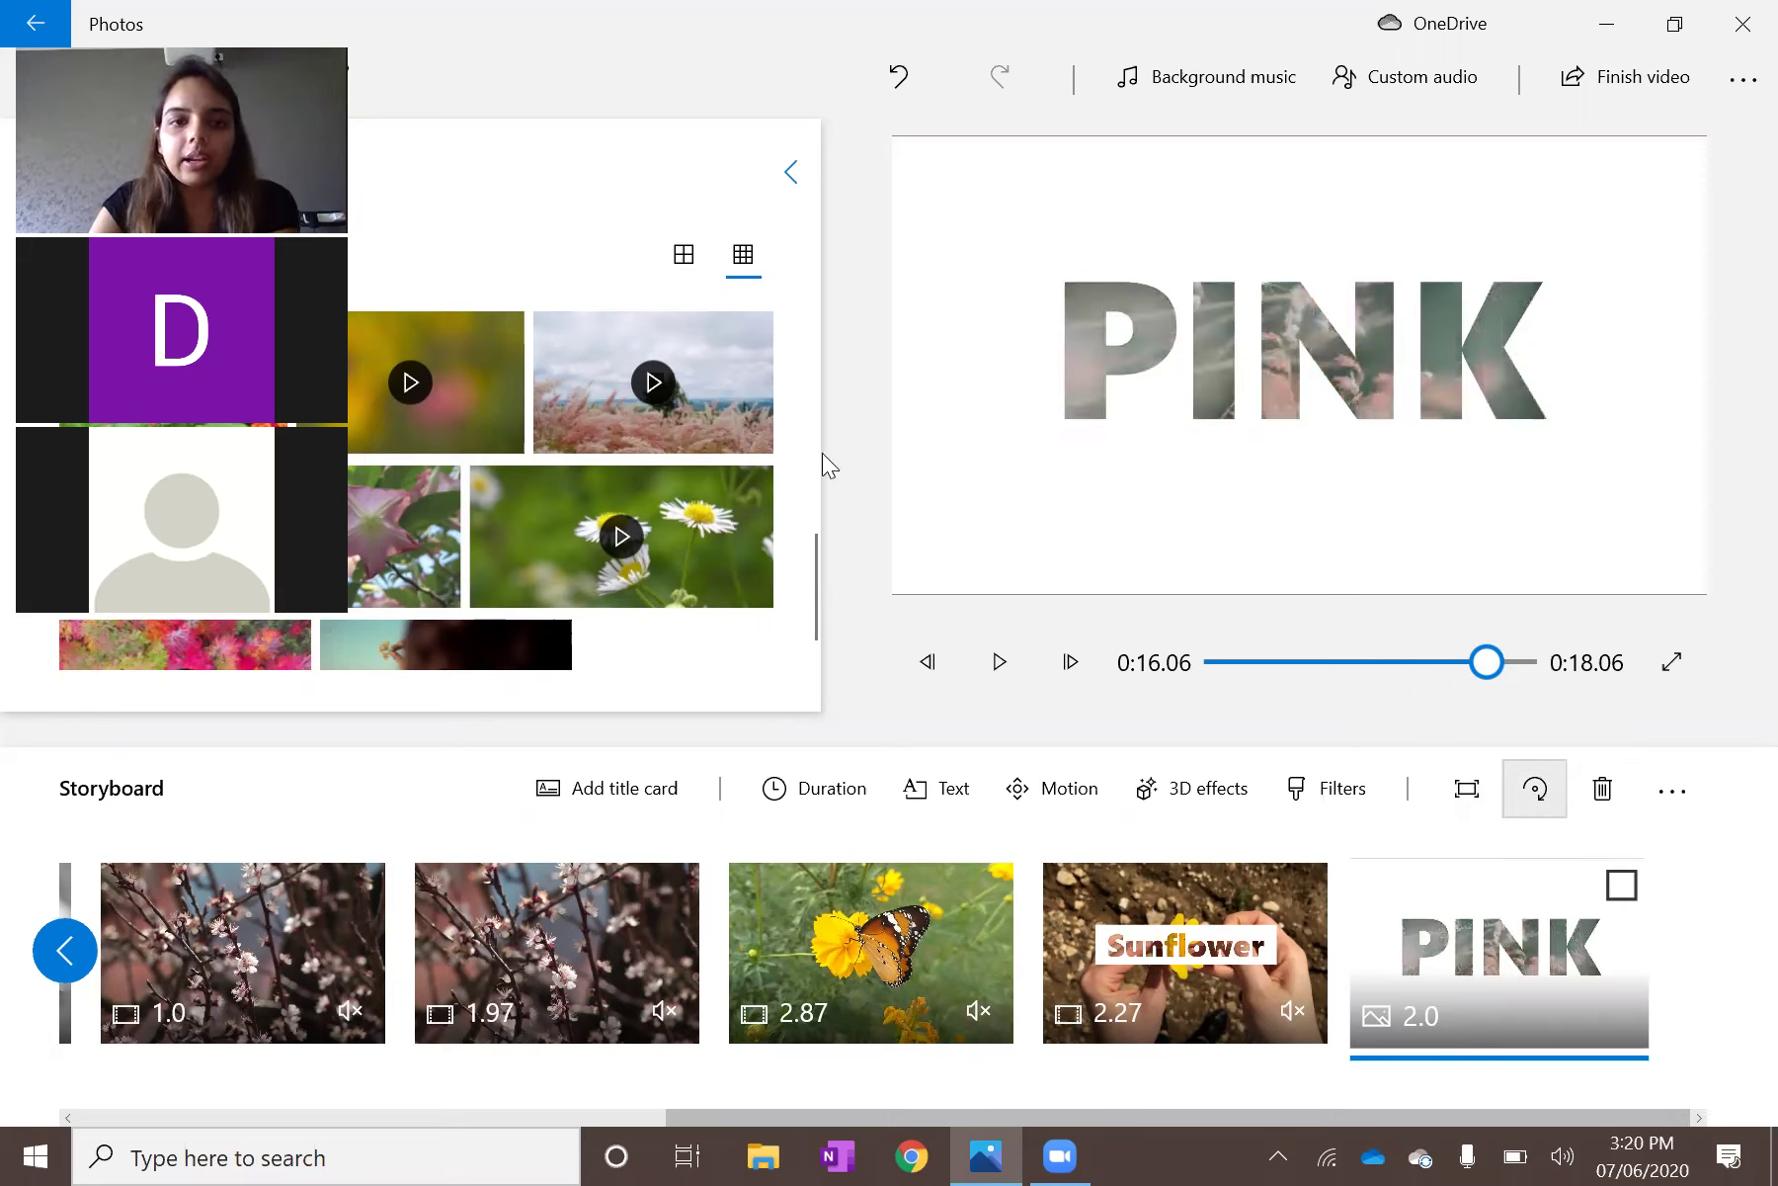
Add the pink wild grass photo from the project library to the end of the storyboard, after the PINK photo.
scroll(764, 520, up, 5)
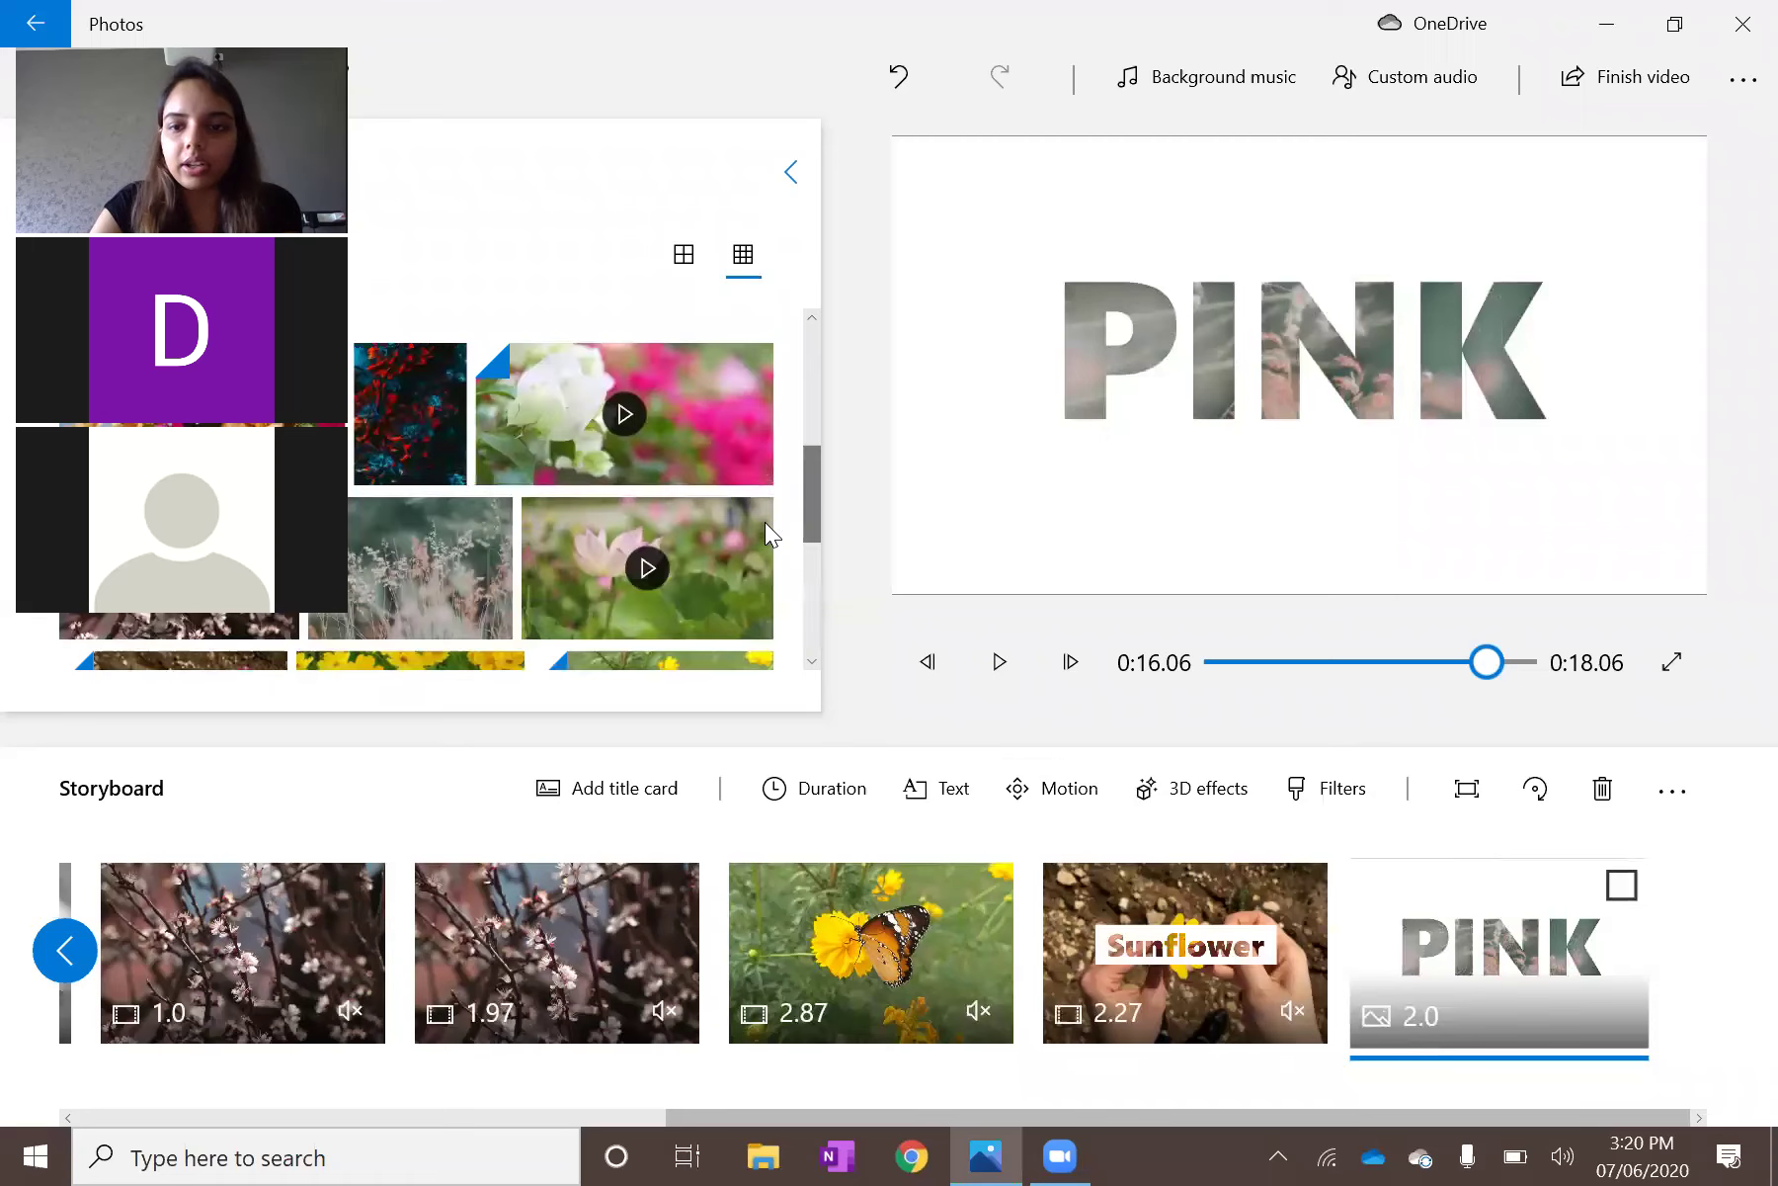
scroll(439, 489, up, 2)
drag(430, 542, 1202, 703)
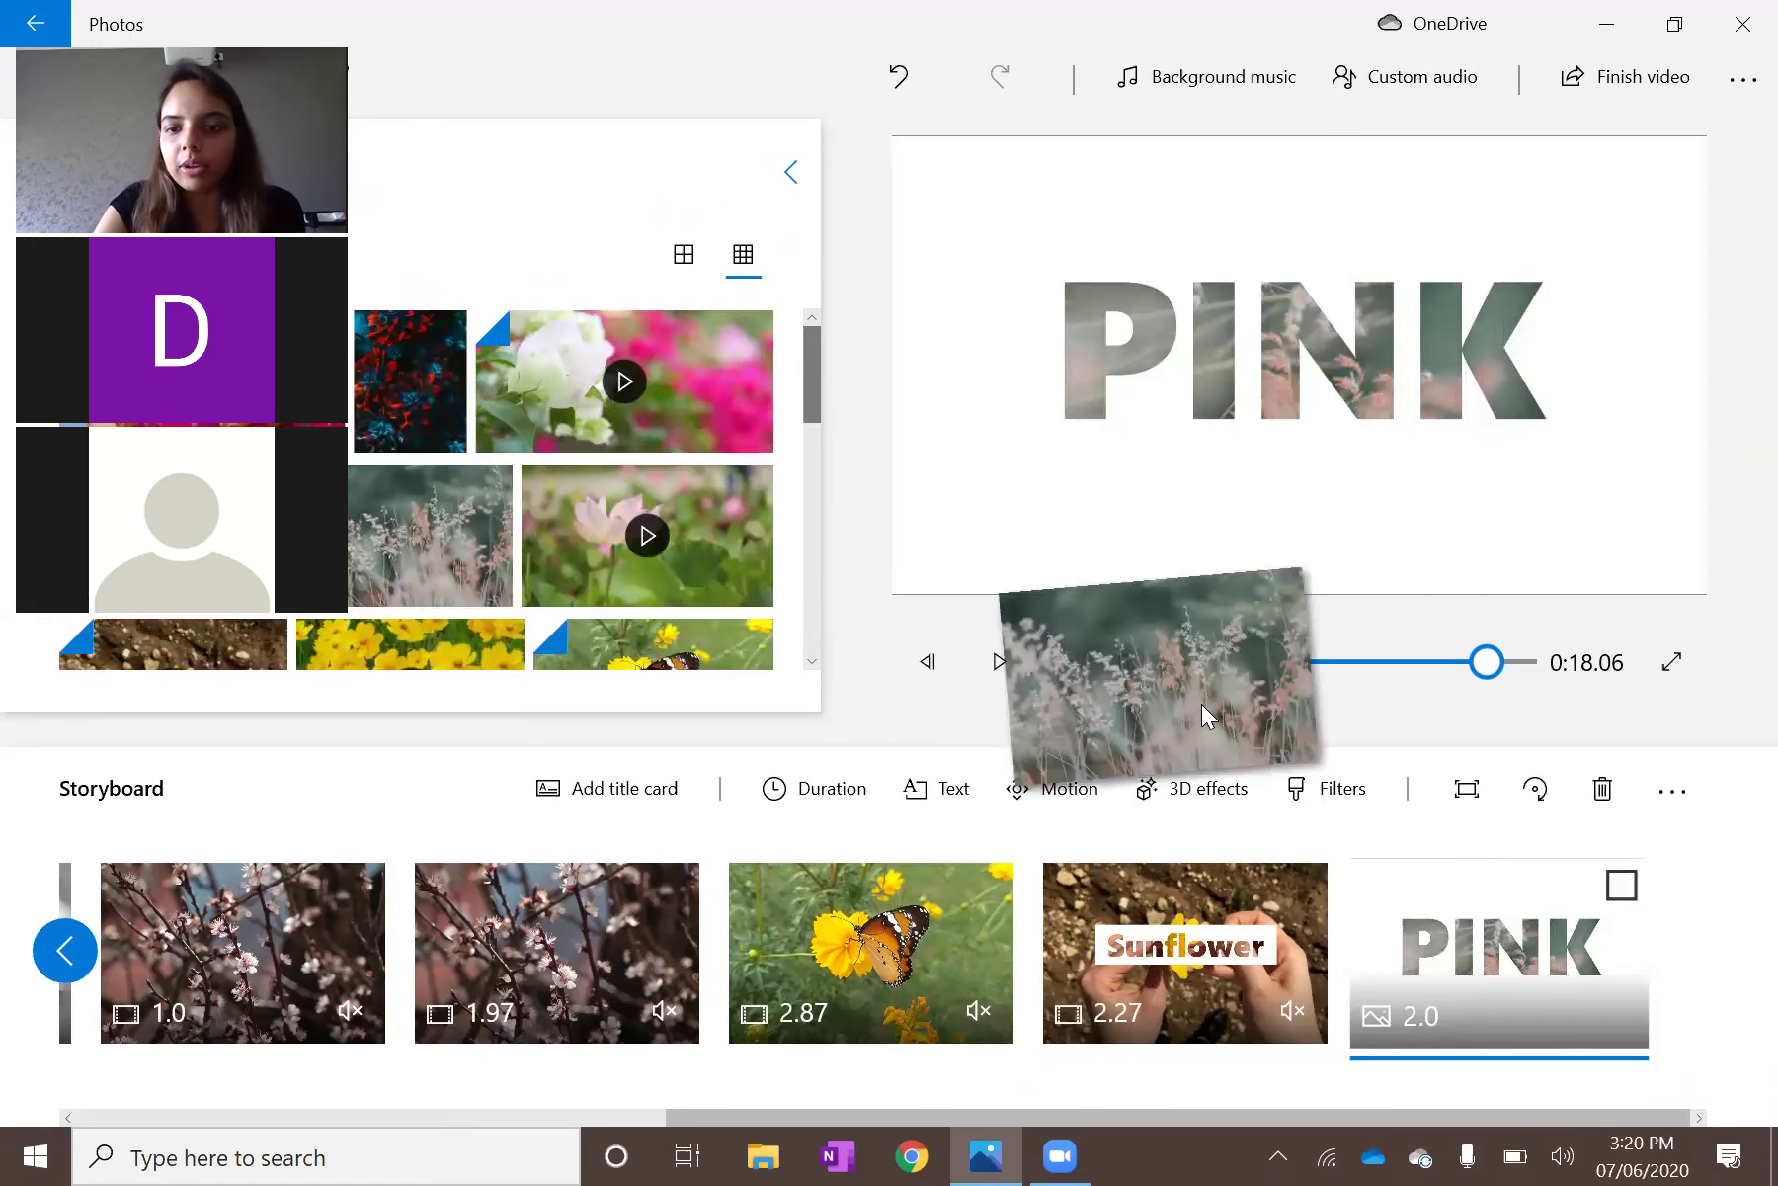
drag(1586, 983, 1573, 972)
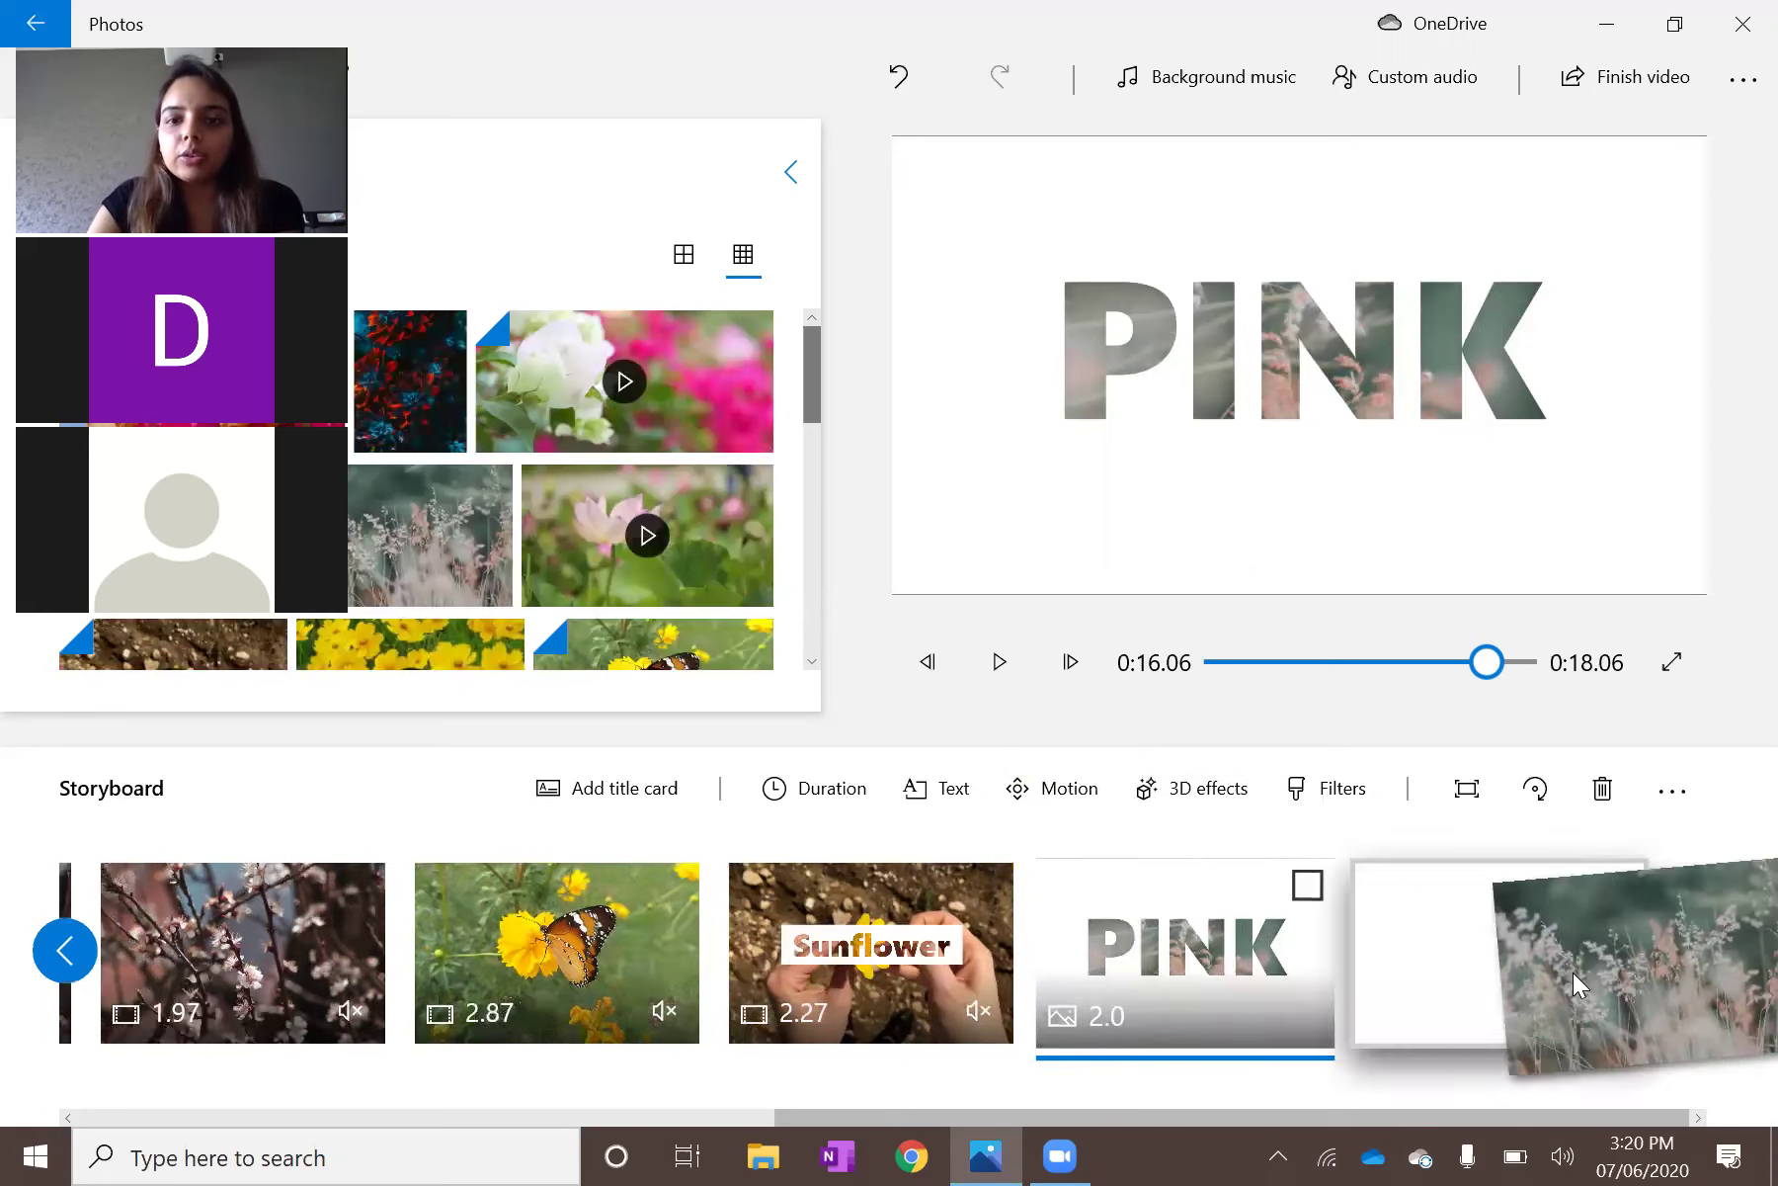
drag(1447, 1038, 1447, 1038)
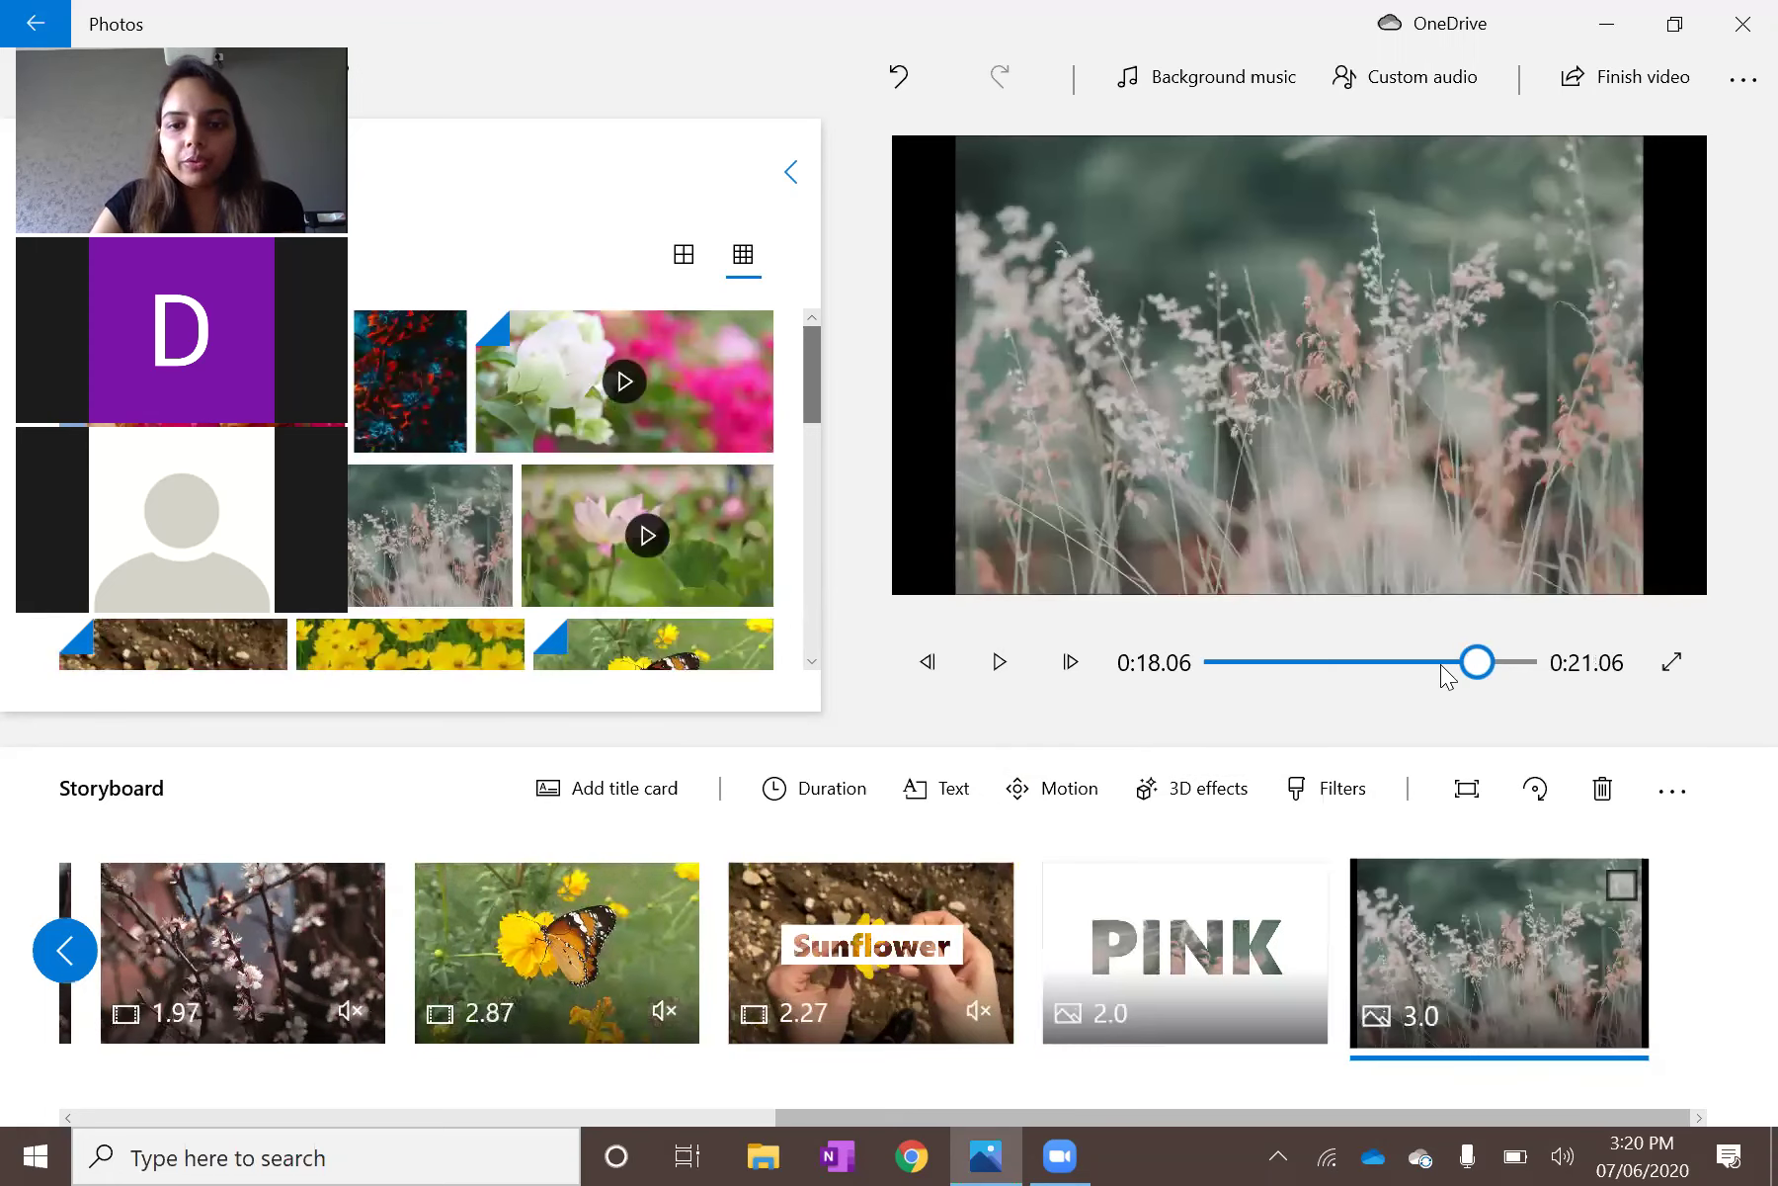
Remove the black bars from the newly added grass photo and rotate it a quarter turn clockwise.
click(1468, 787)
key(Up)
key(Return)
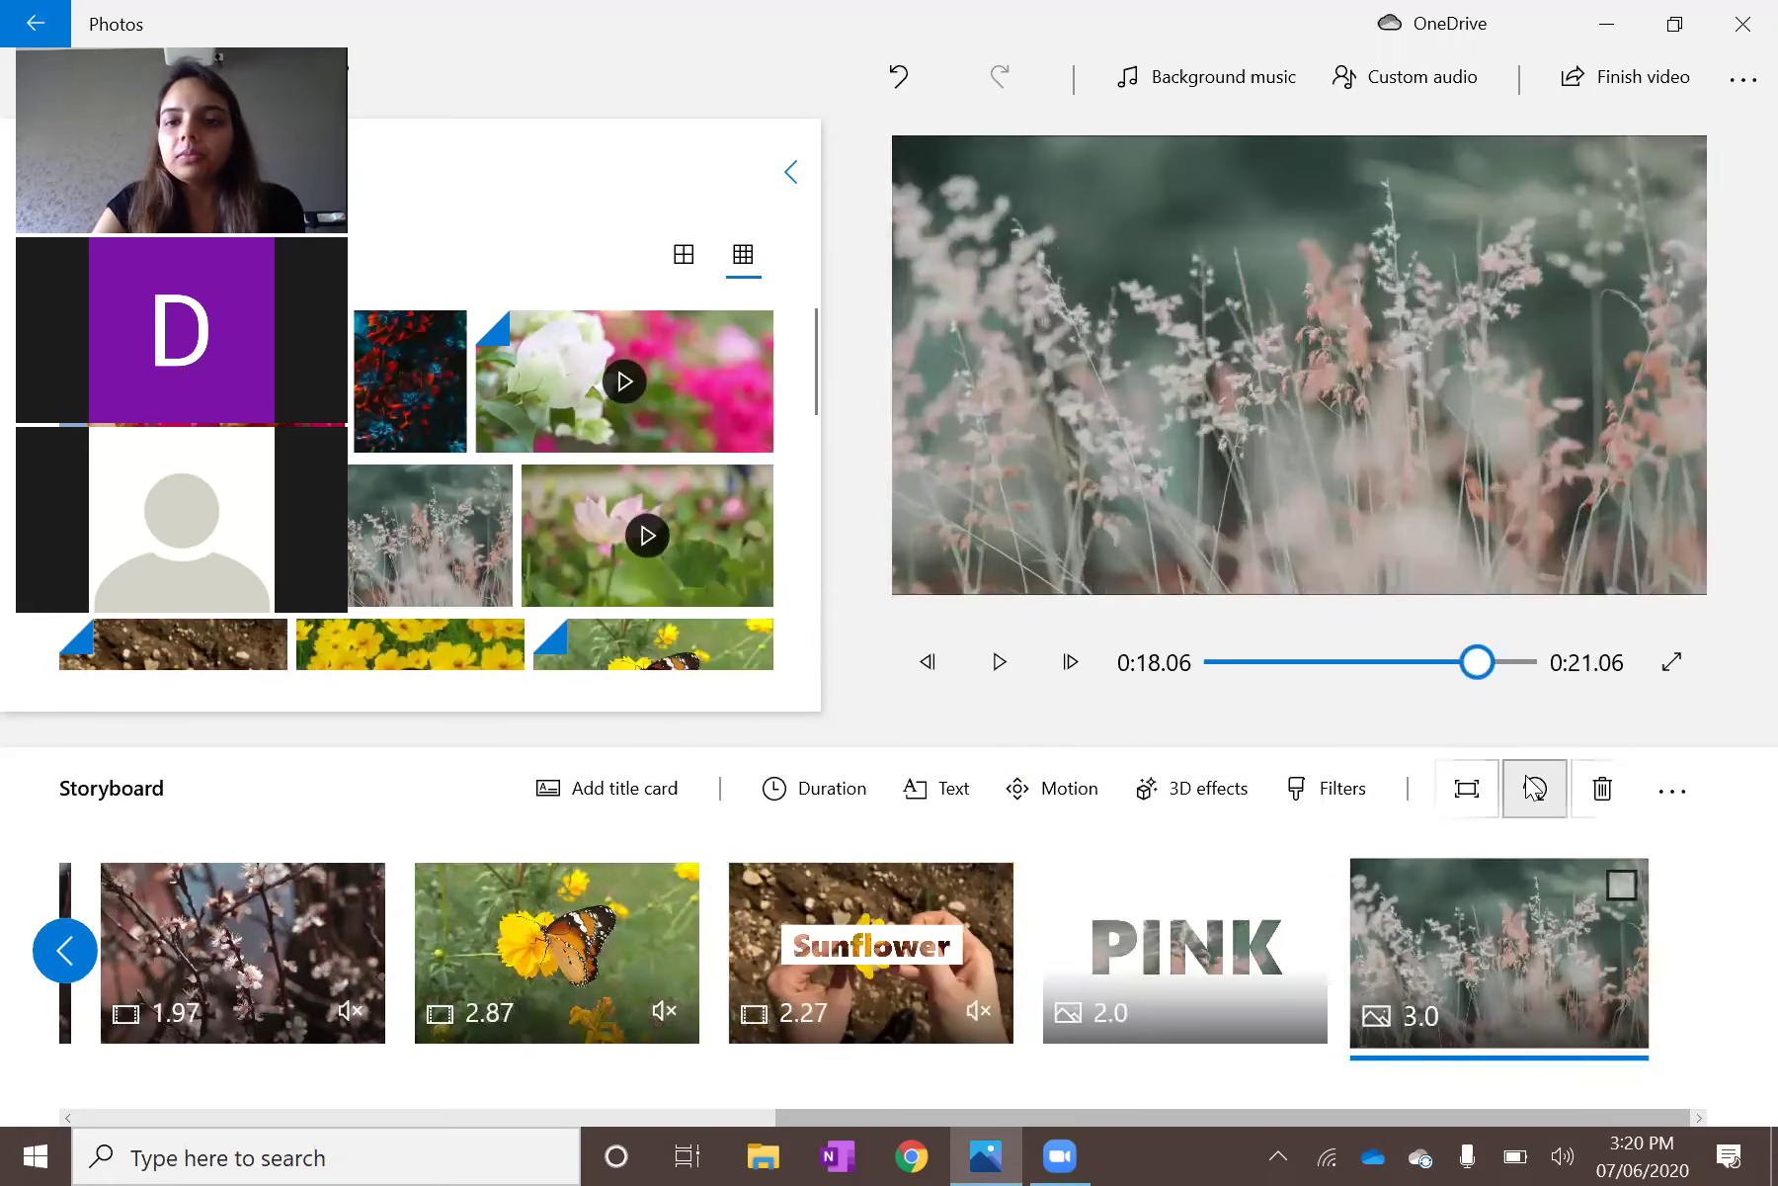
click(1535, 787)
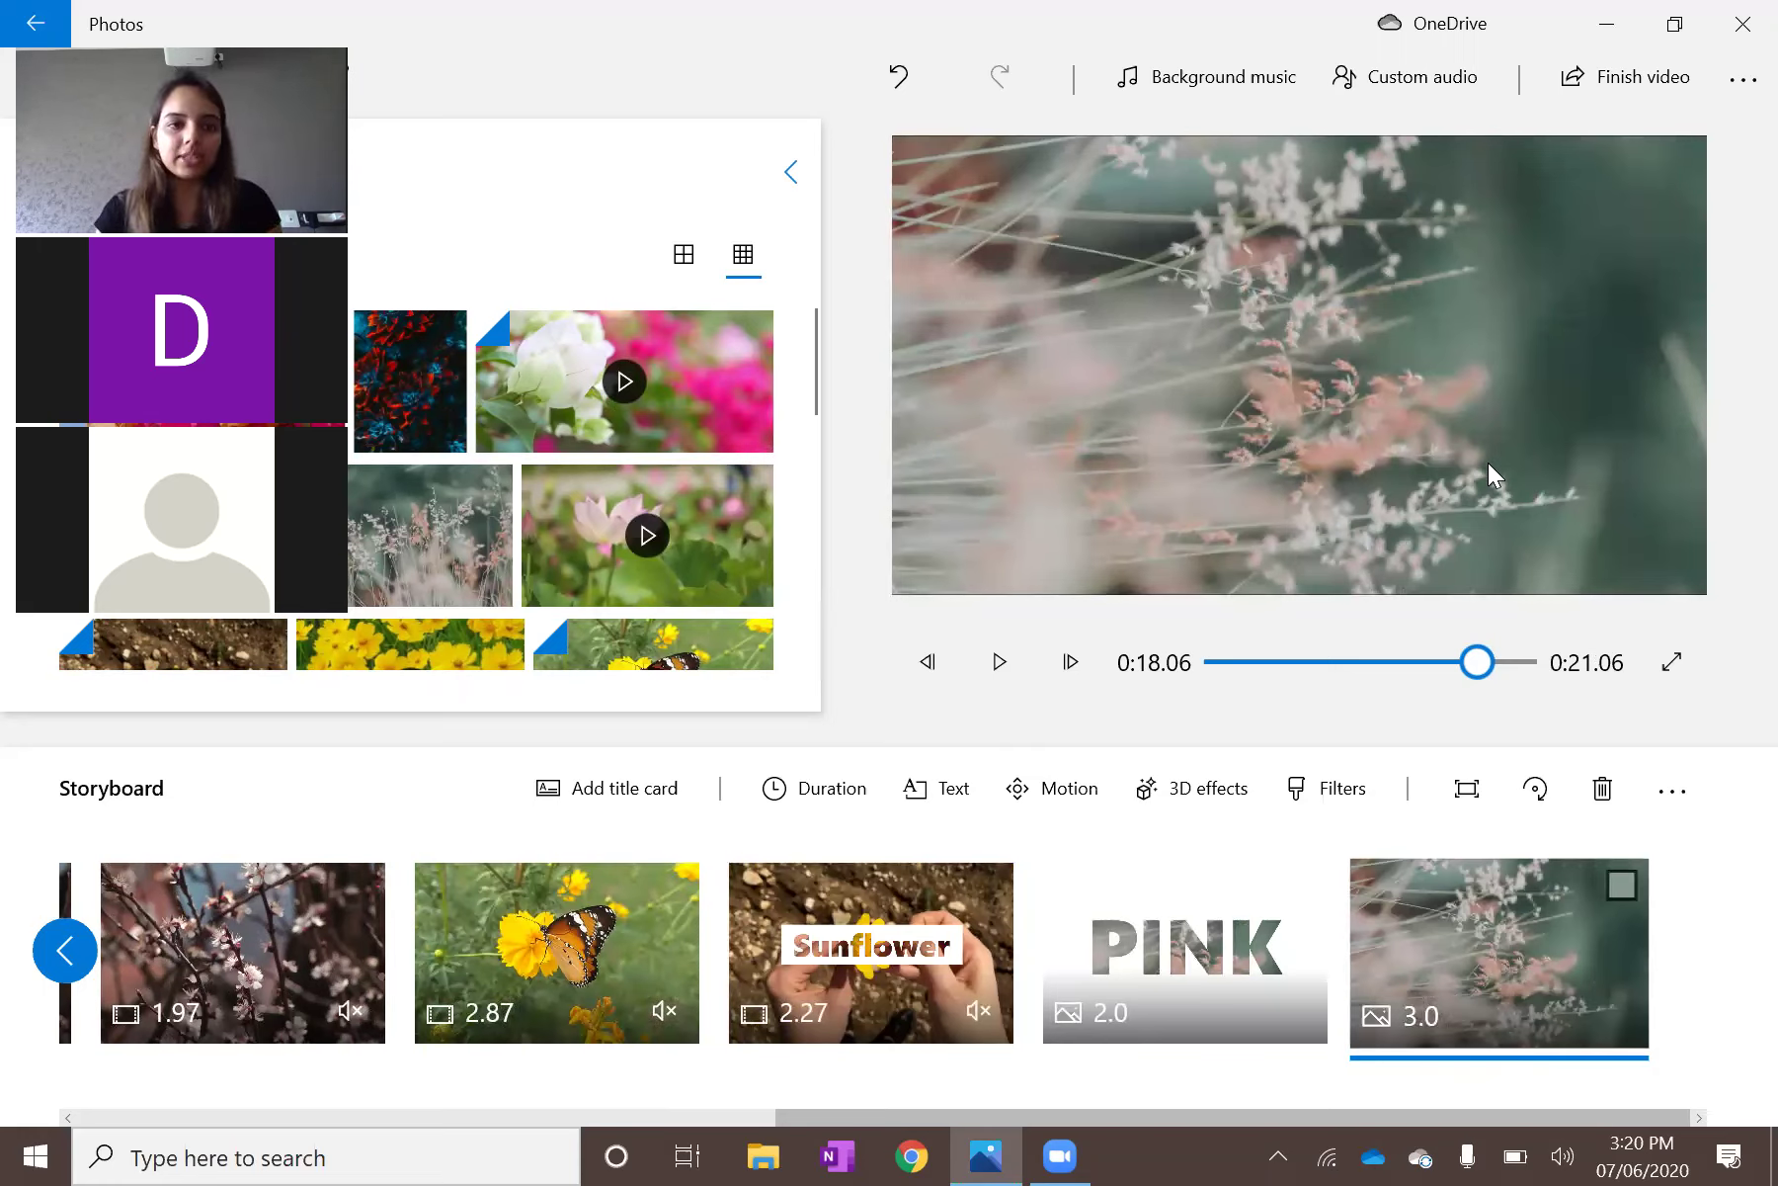
Set the added grass photo to Shrink to fit and rotate it in quarter turns back to upright.
click(1467, 790)
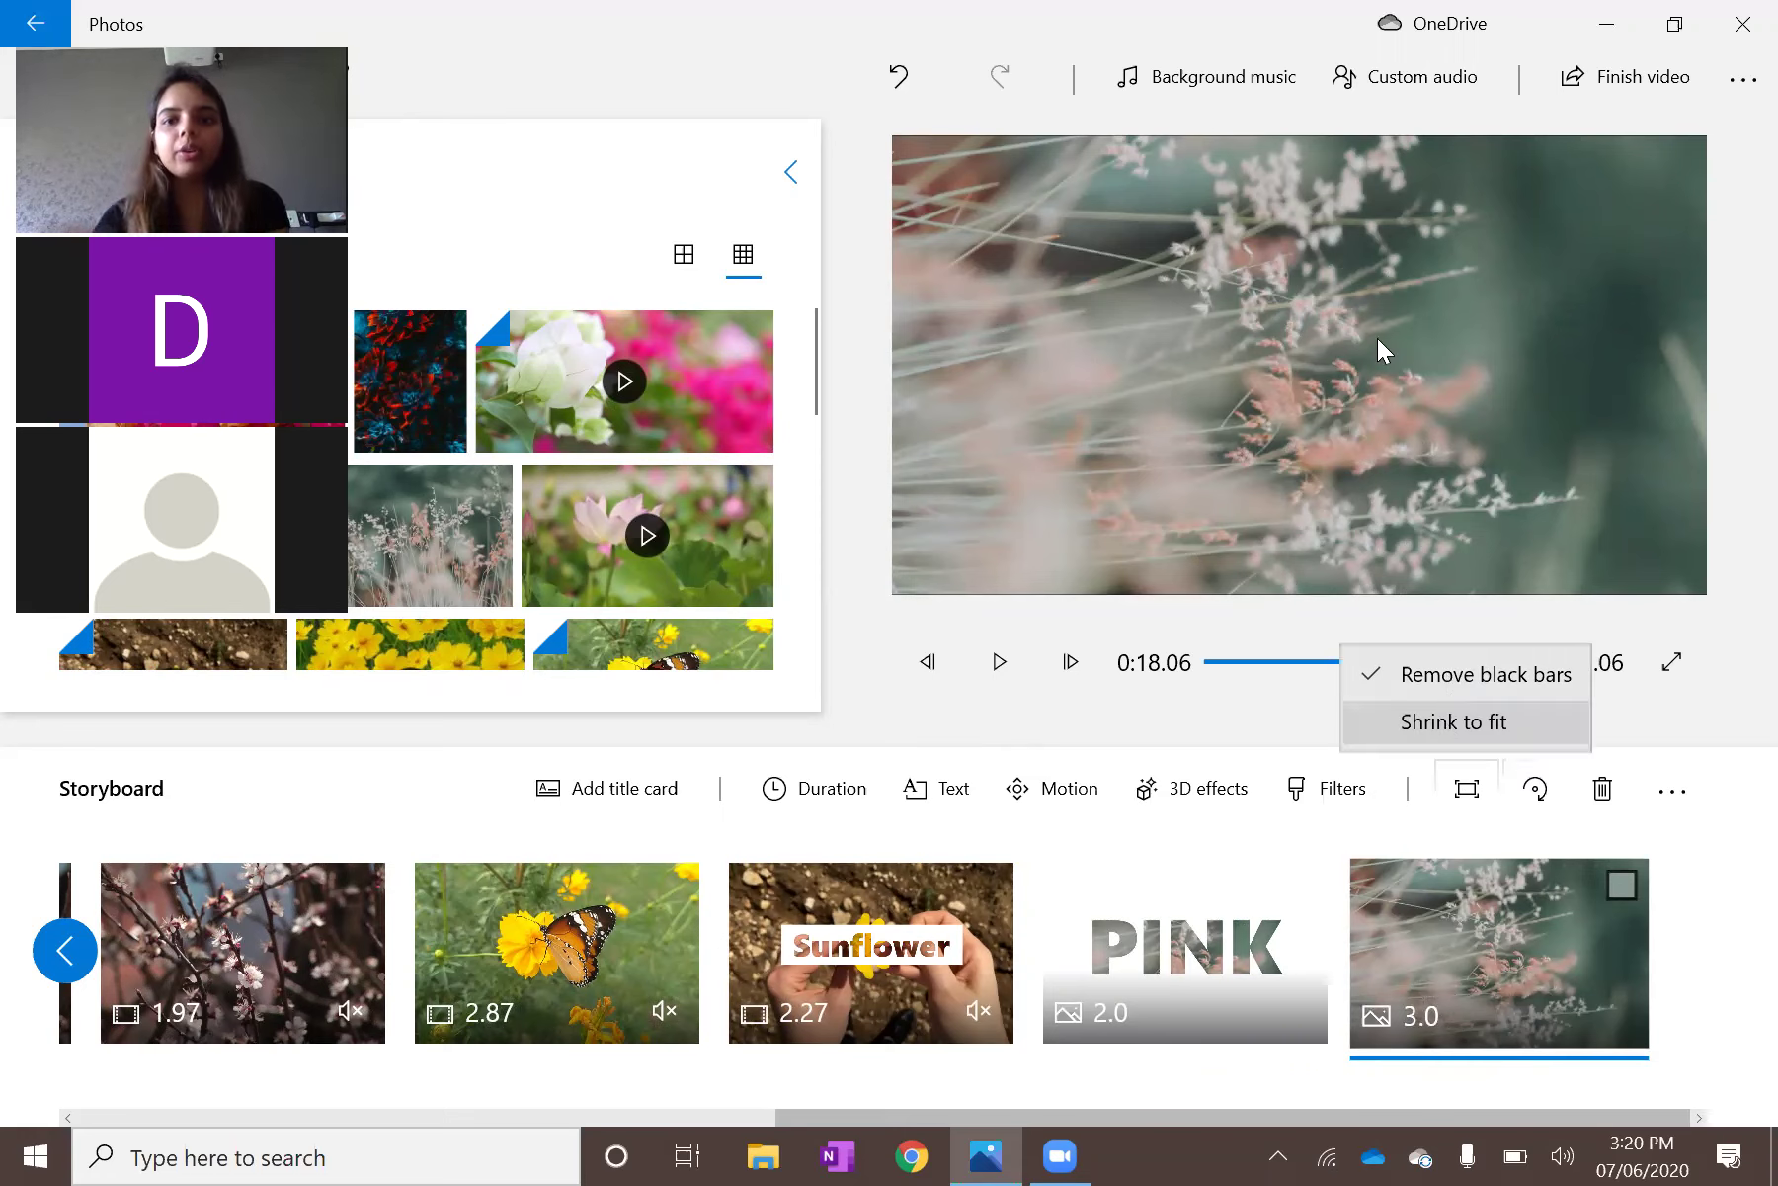
key(Return)
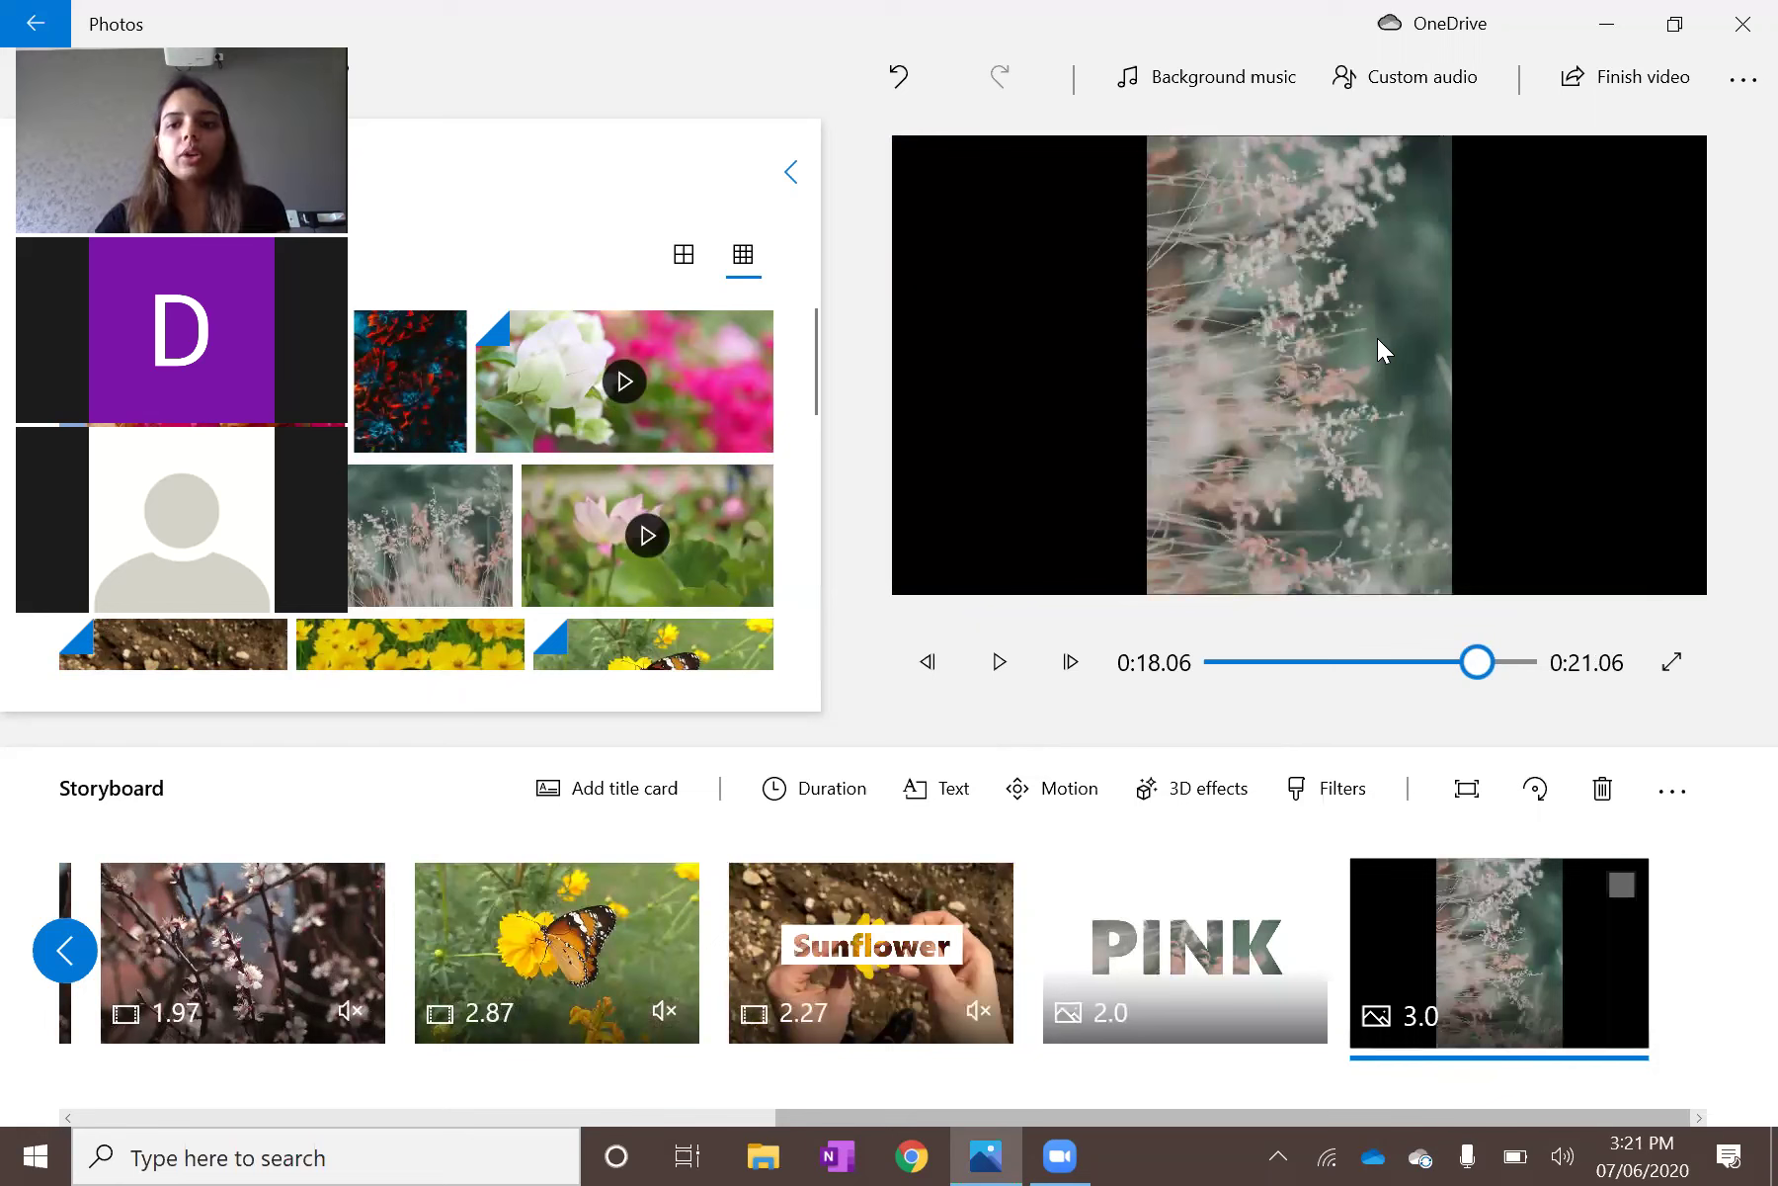
click(1534, 790)
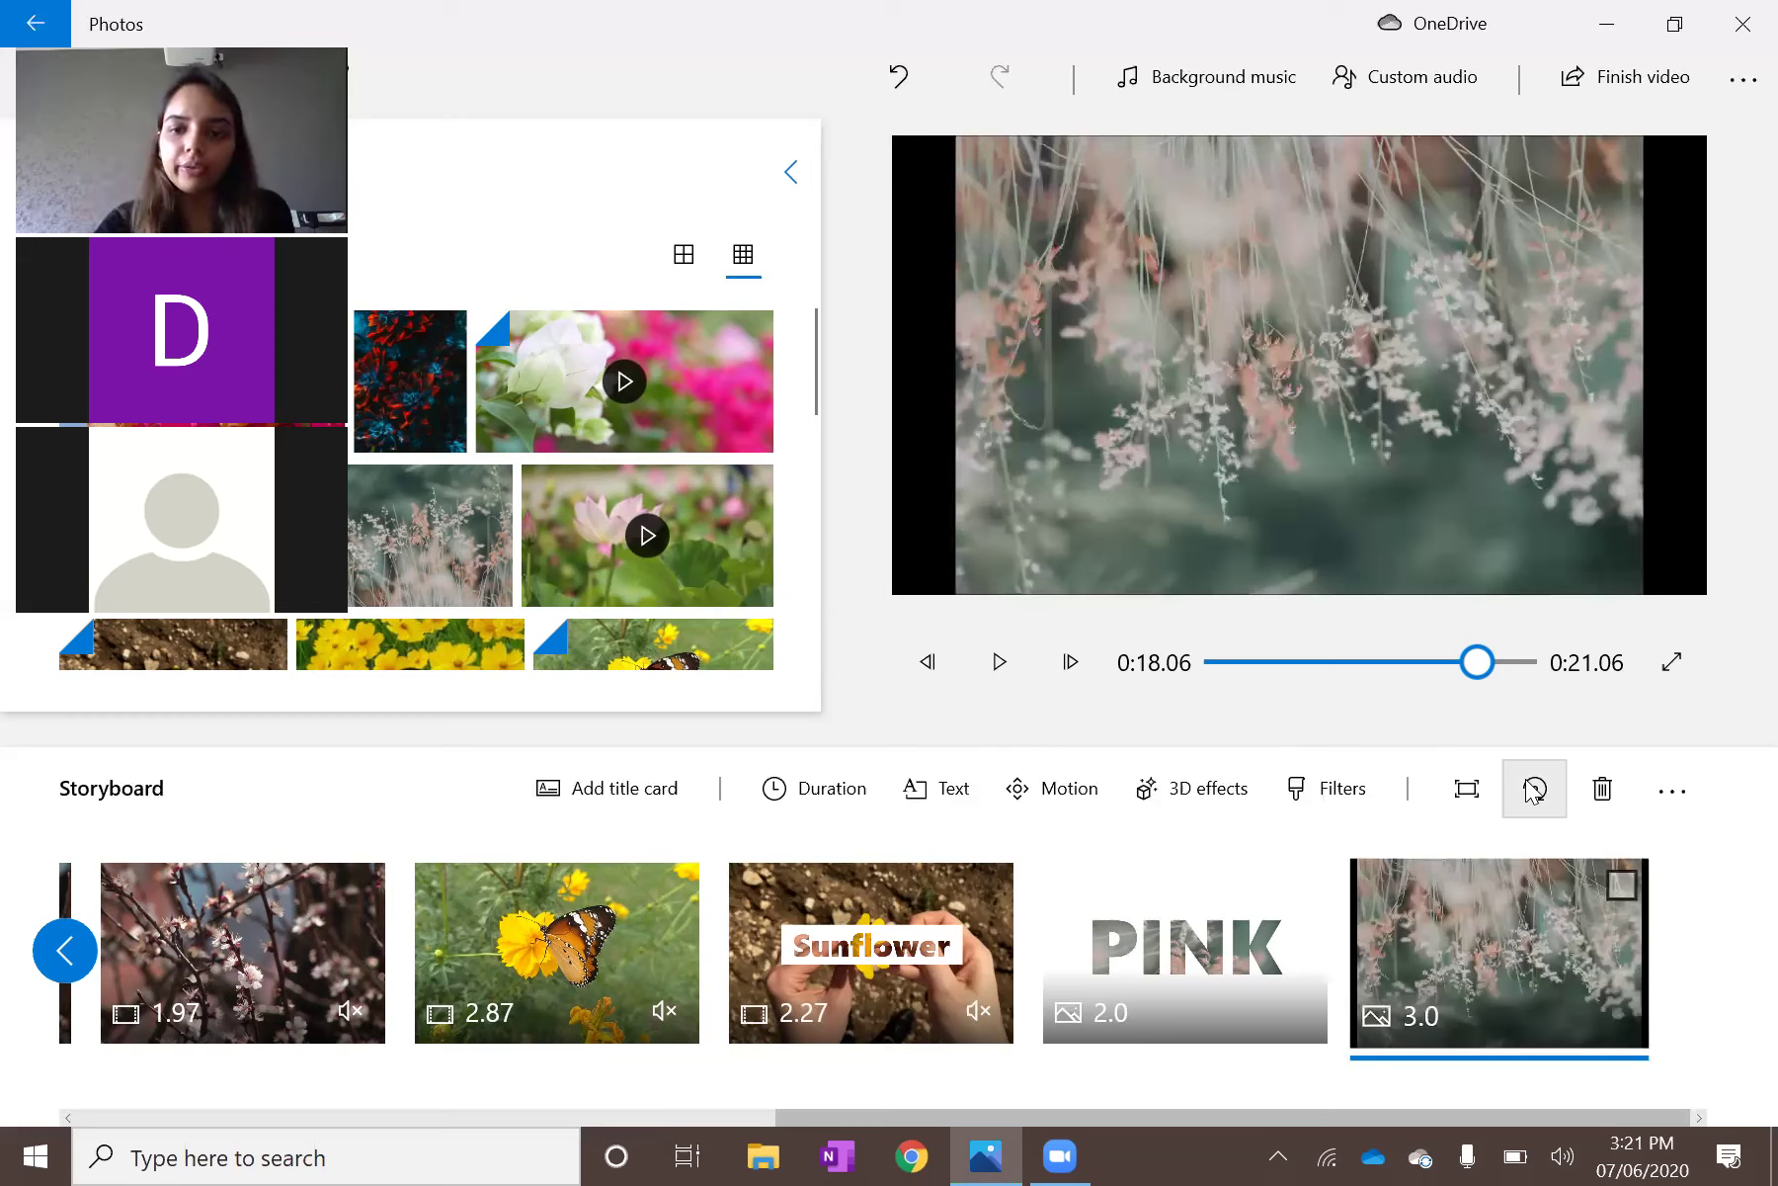
click(1535, 790)
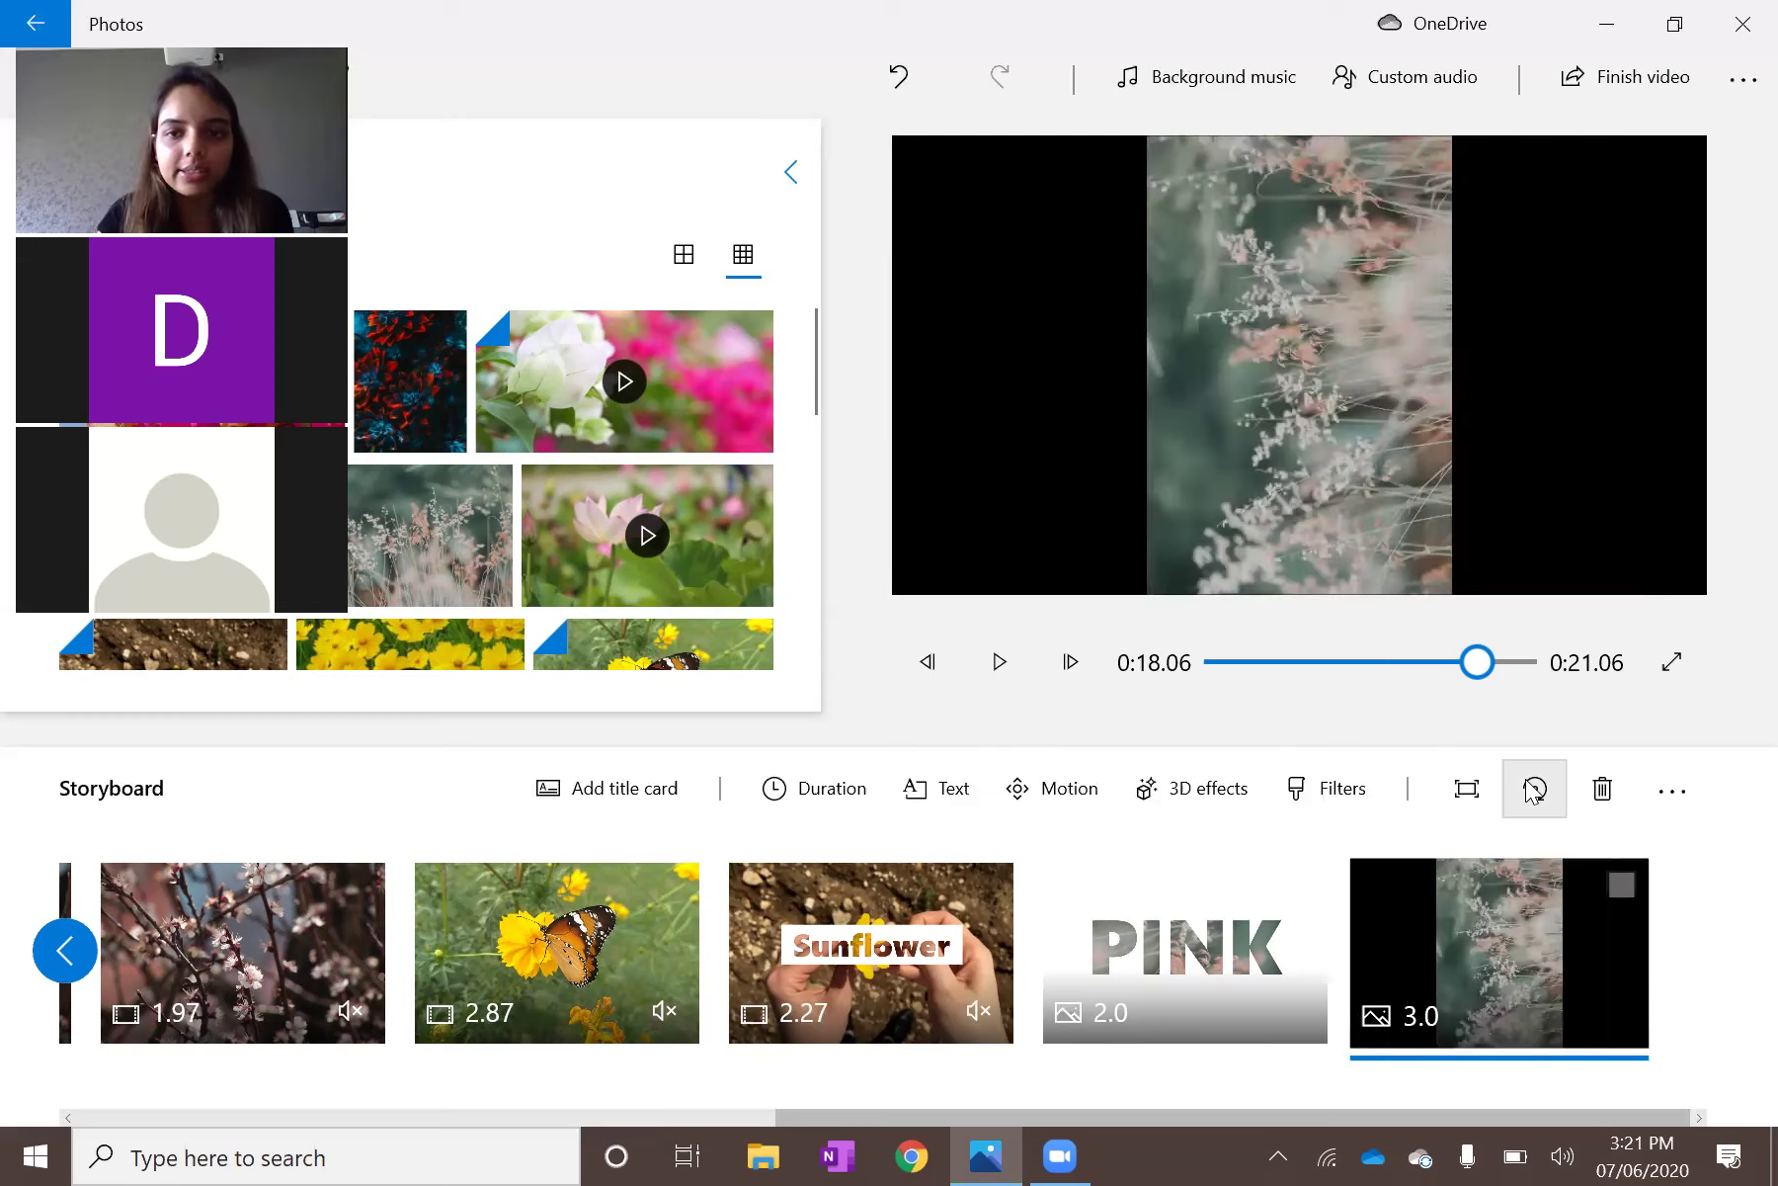
click(1534, 791)
Remove the black bars from the uncaptioned grass photo again, and delete that photo from the storyboard.
click(1467, 790)
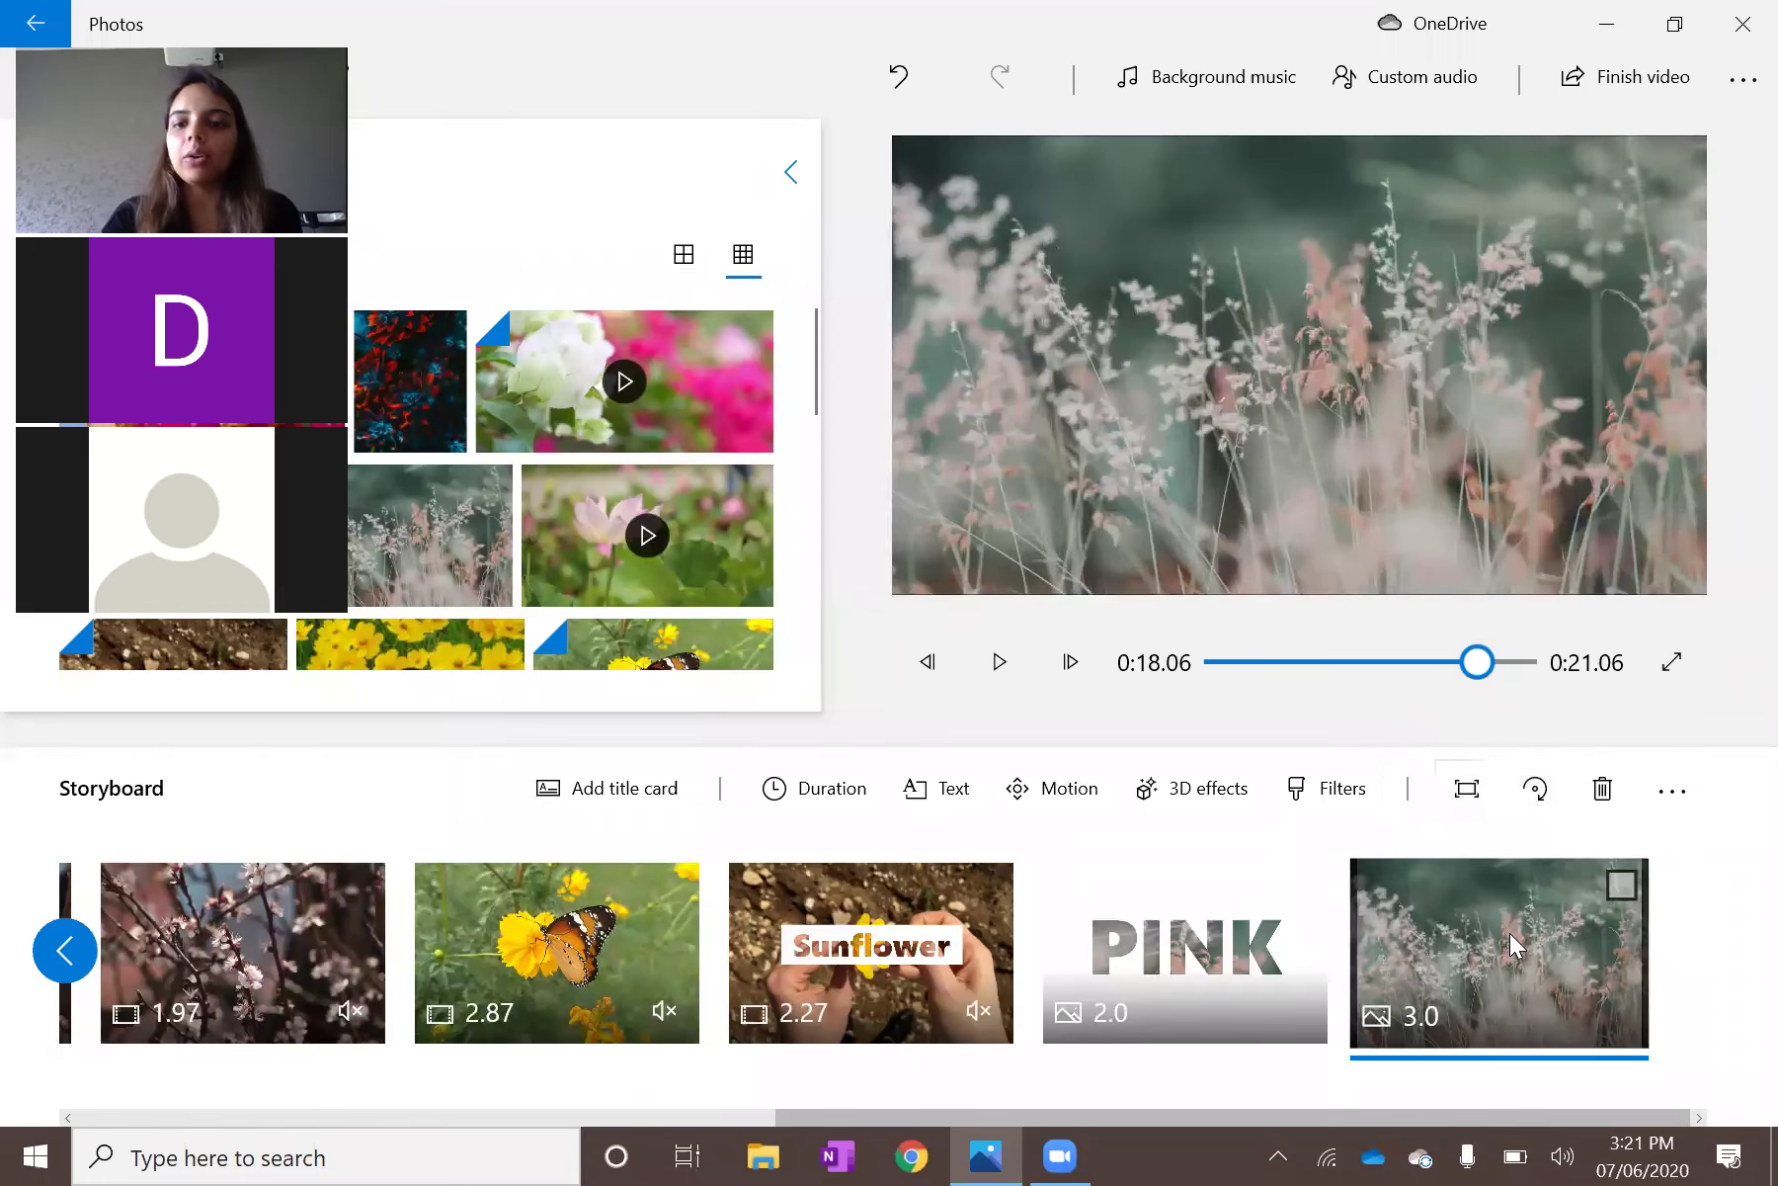
click(1611, 810)
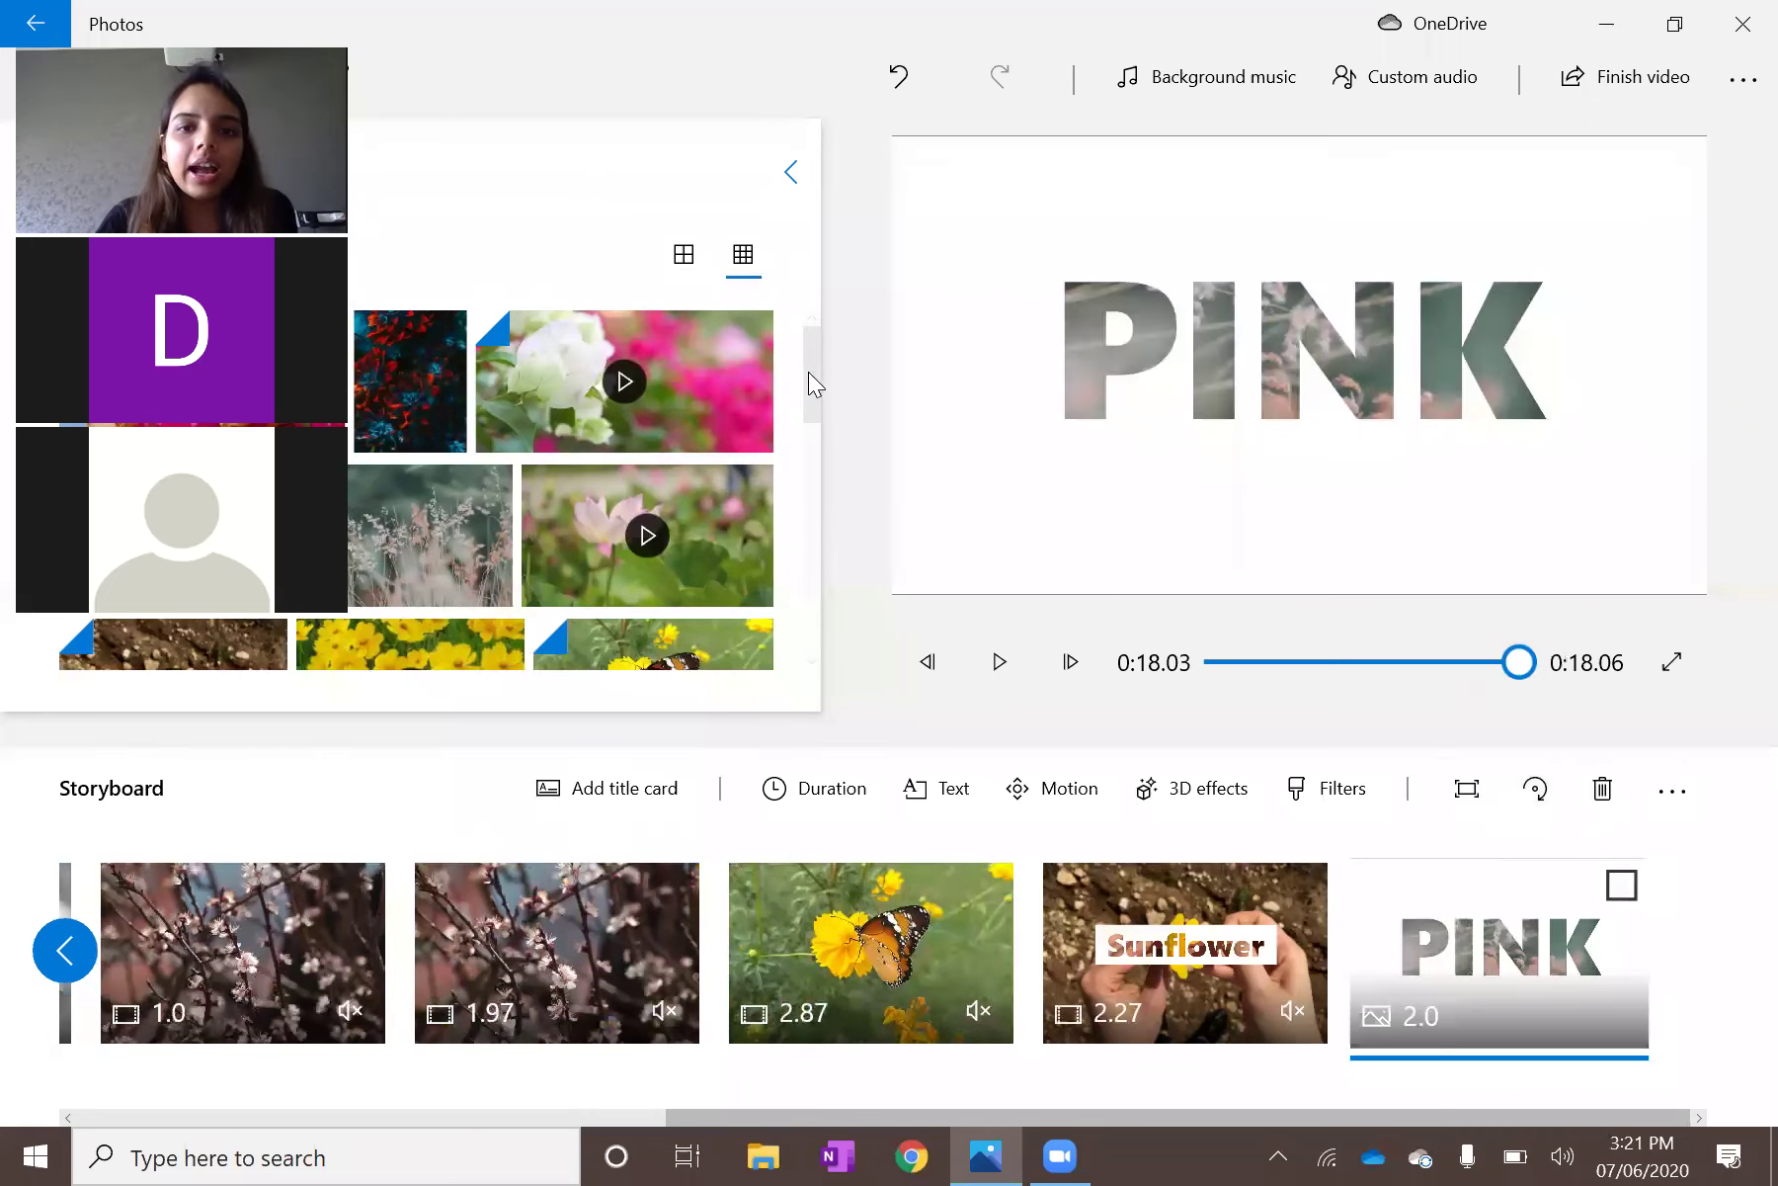
scroll(813, 399, down, 1)
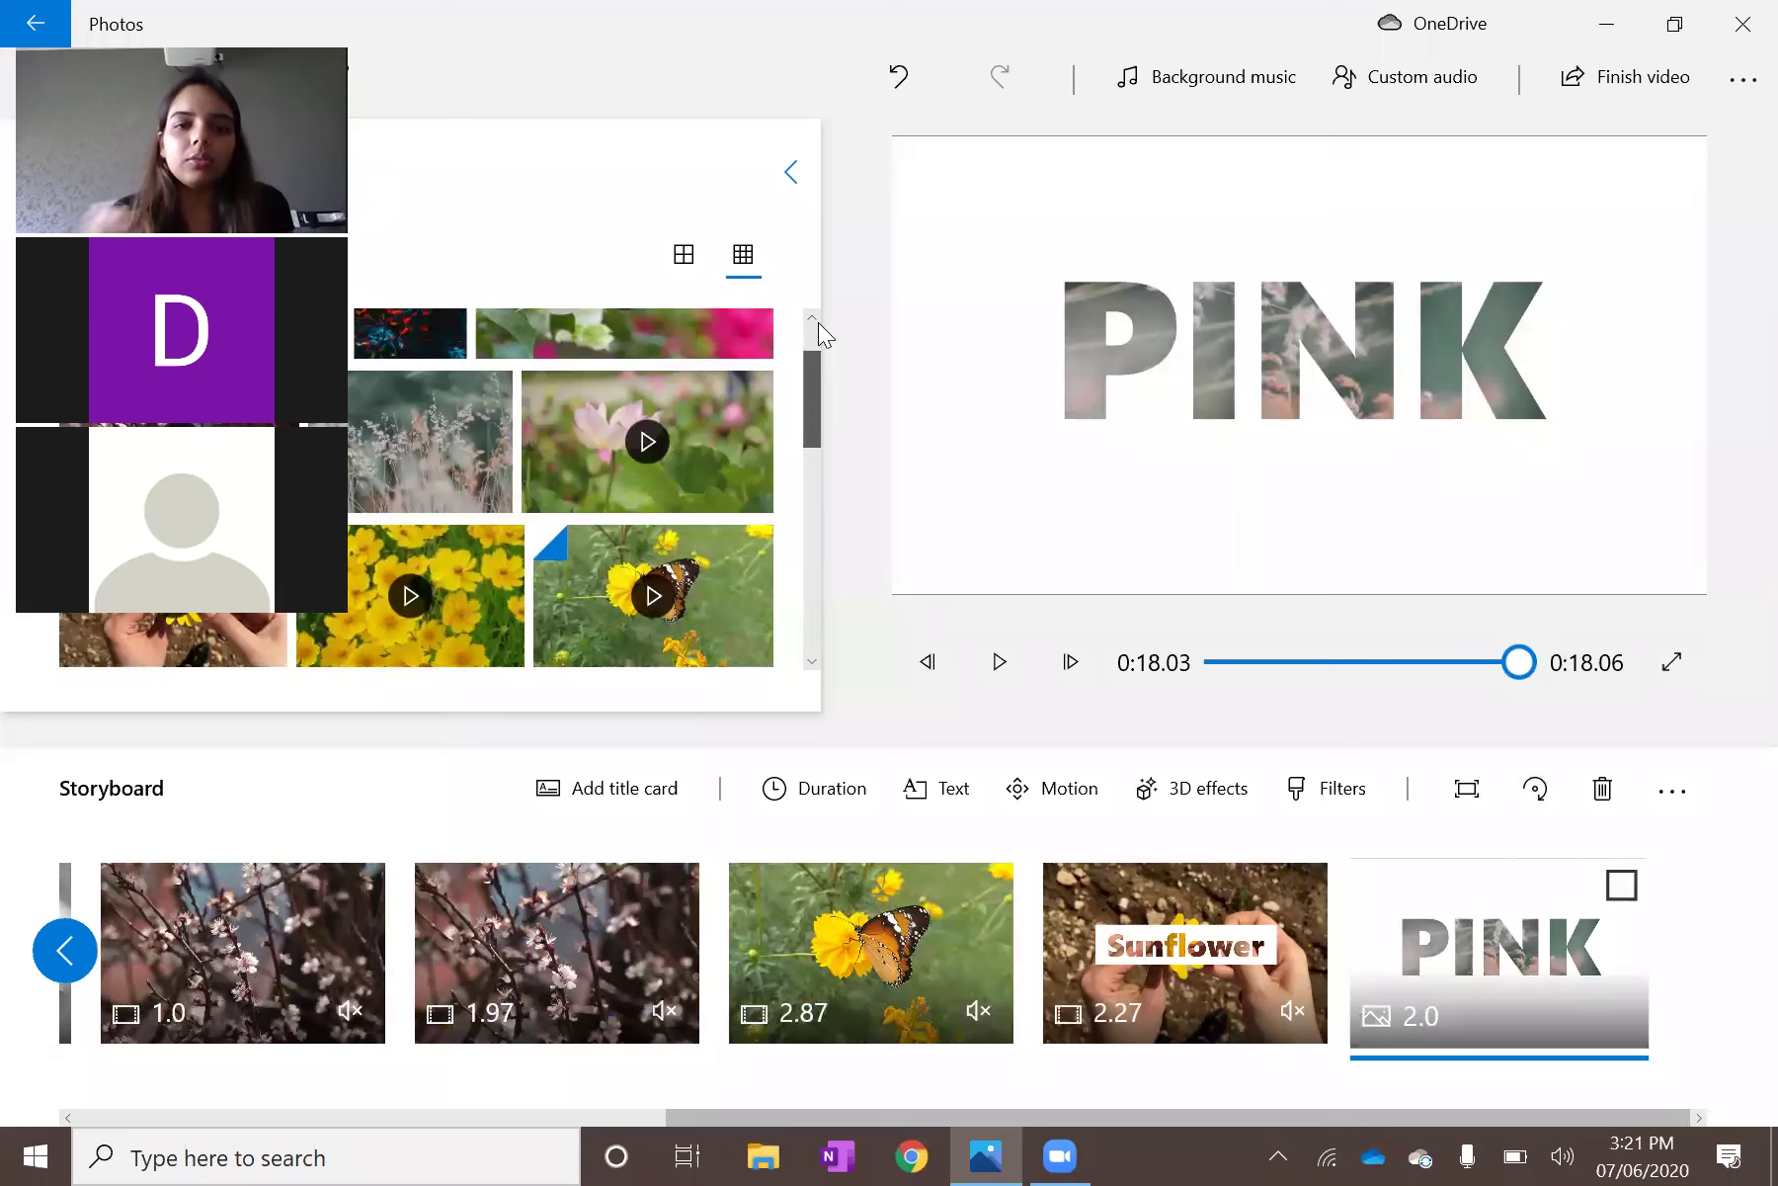
scroll(818, 322, up, 1)
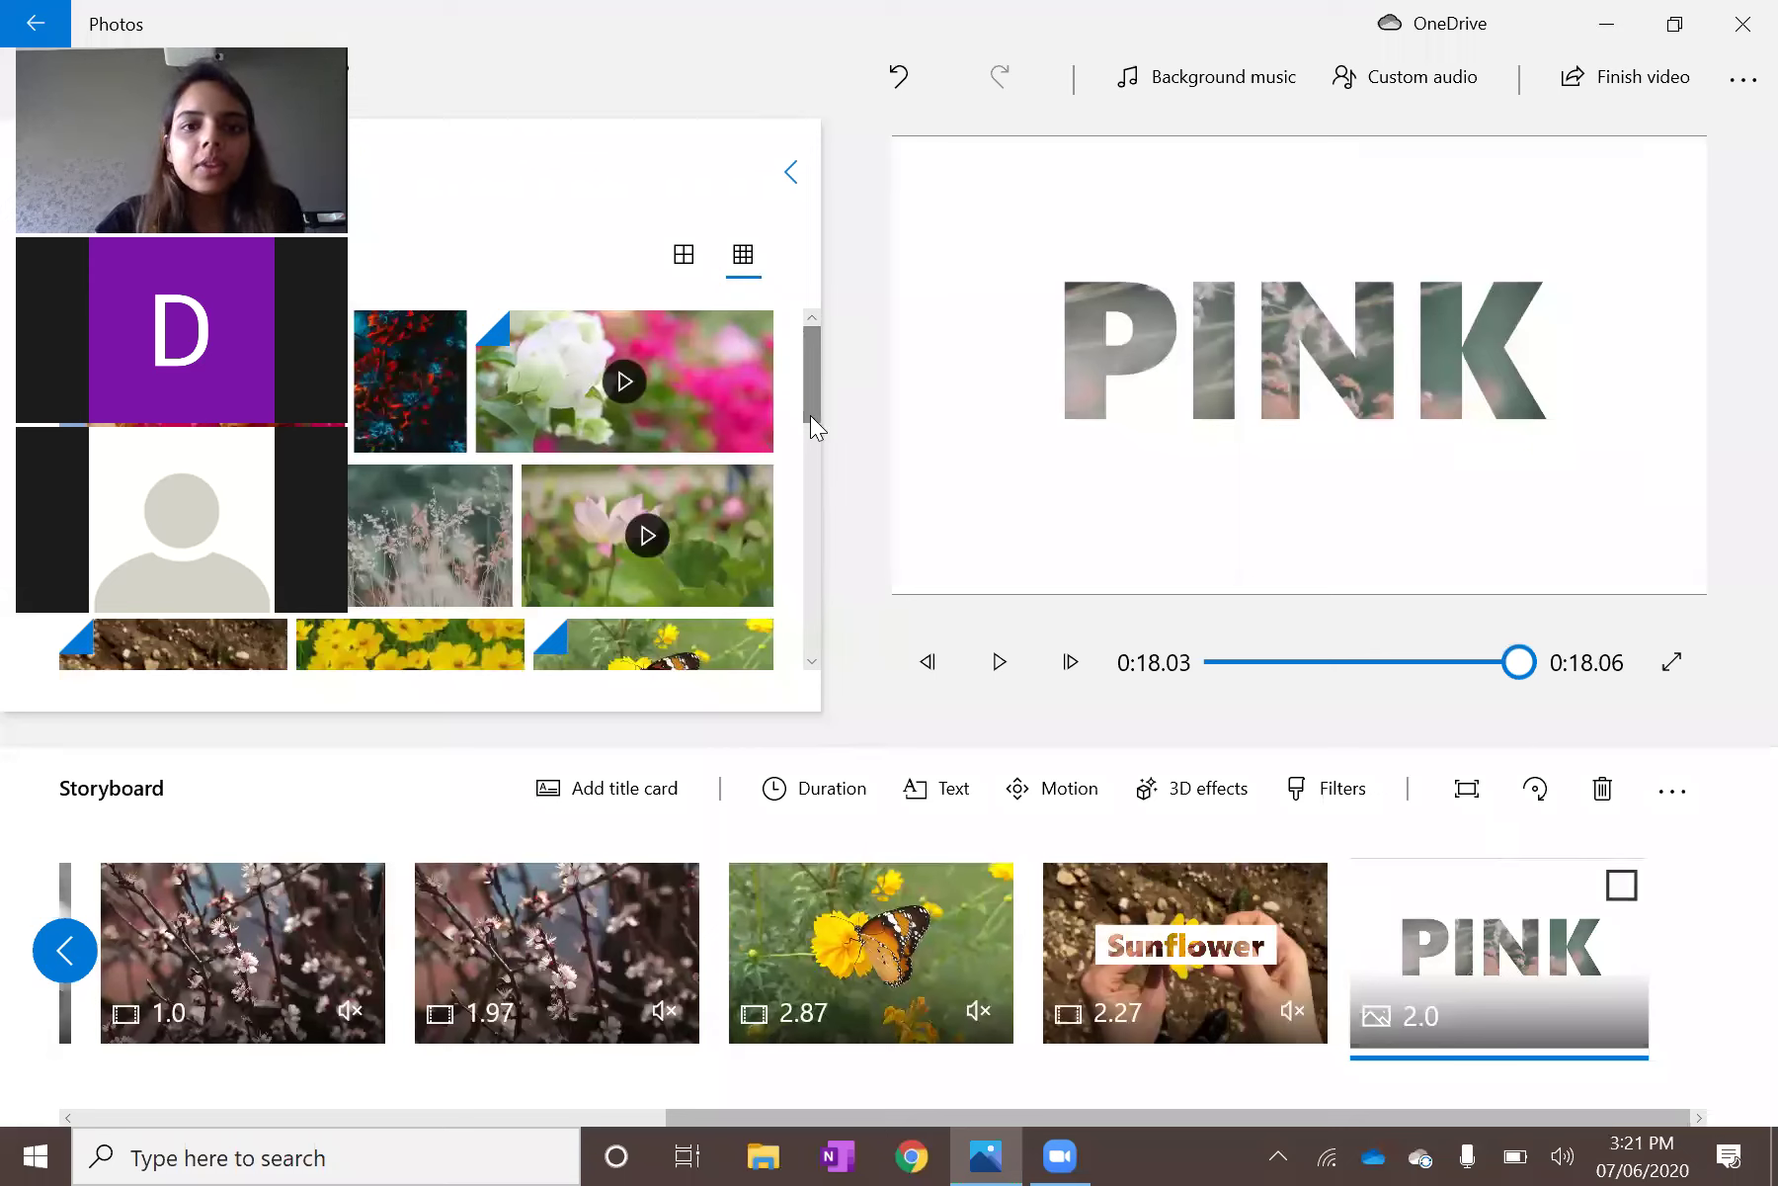
click(810, 471)
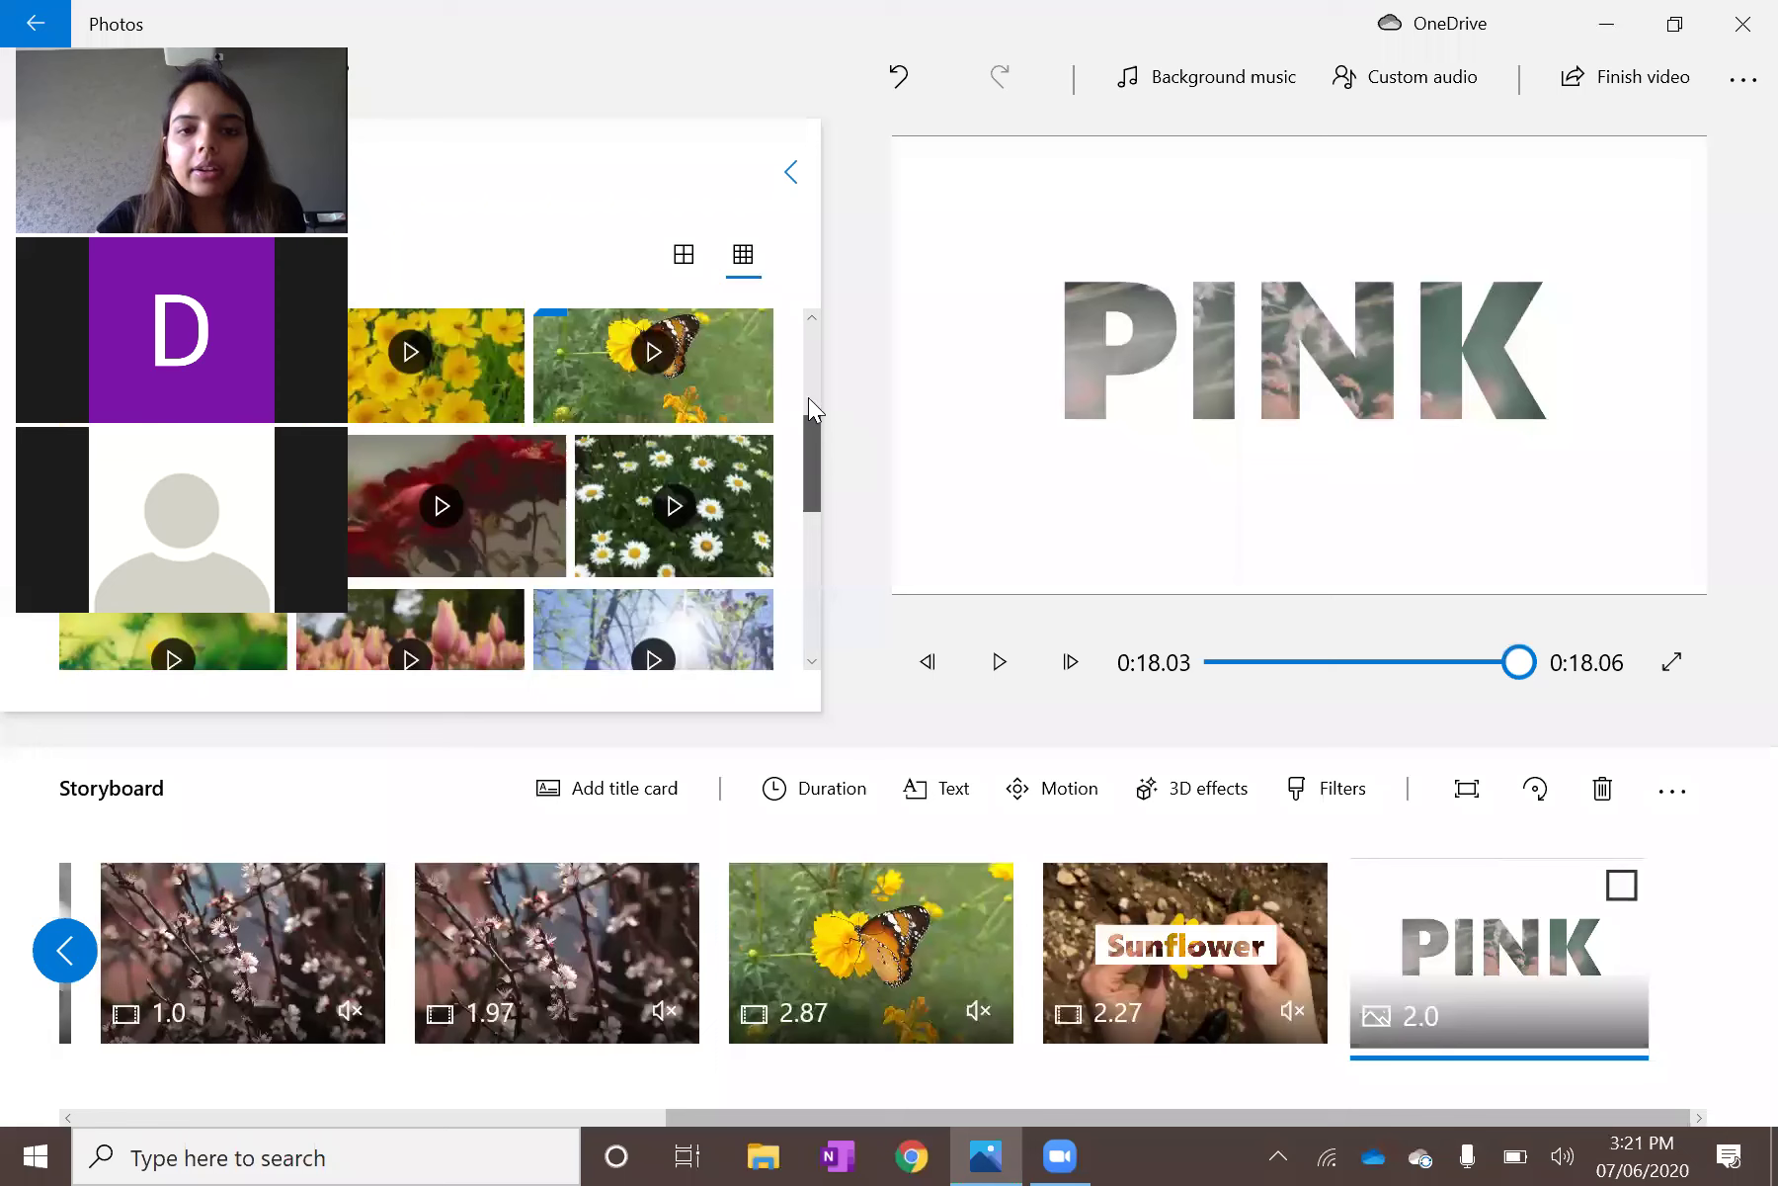
Add the yellow flowers video from the project library to the end of the storyboard, after the PINK photo, and mute it.
scroll(800, 460, up, 2)
scroll(801, 460, down, 2)
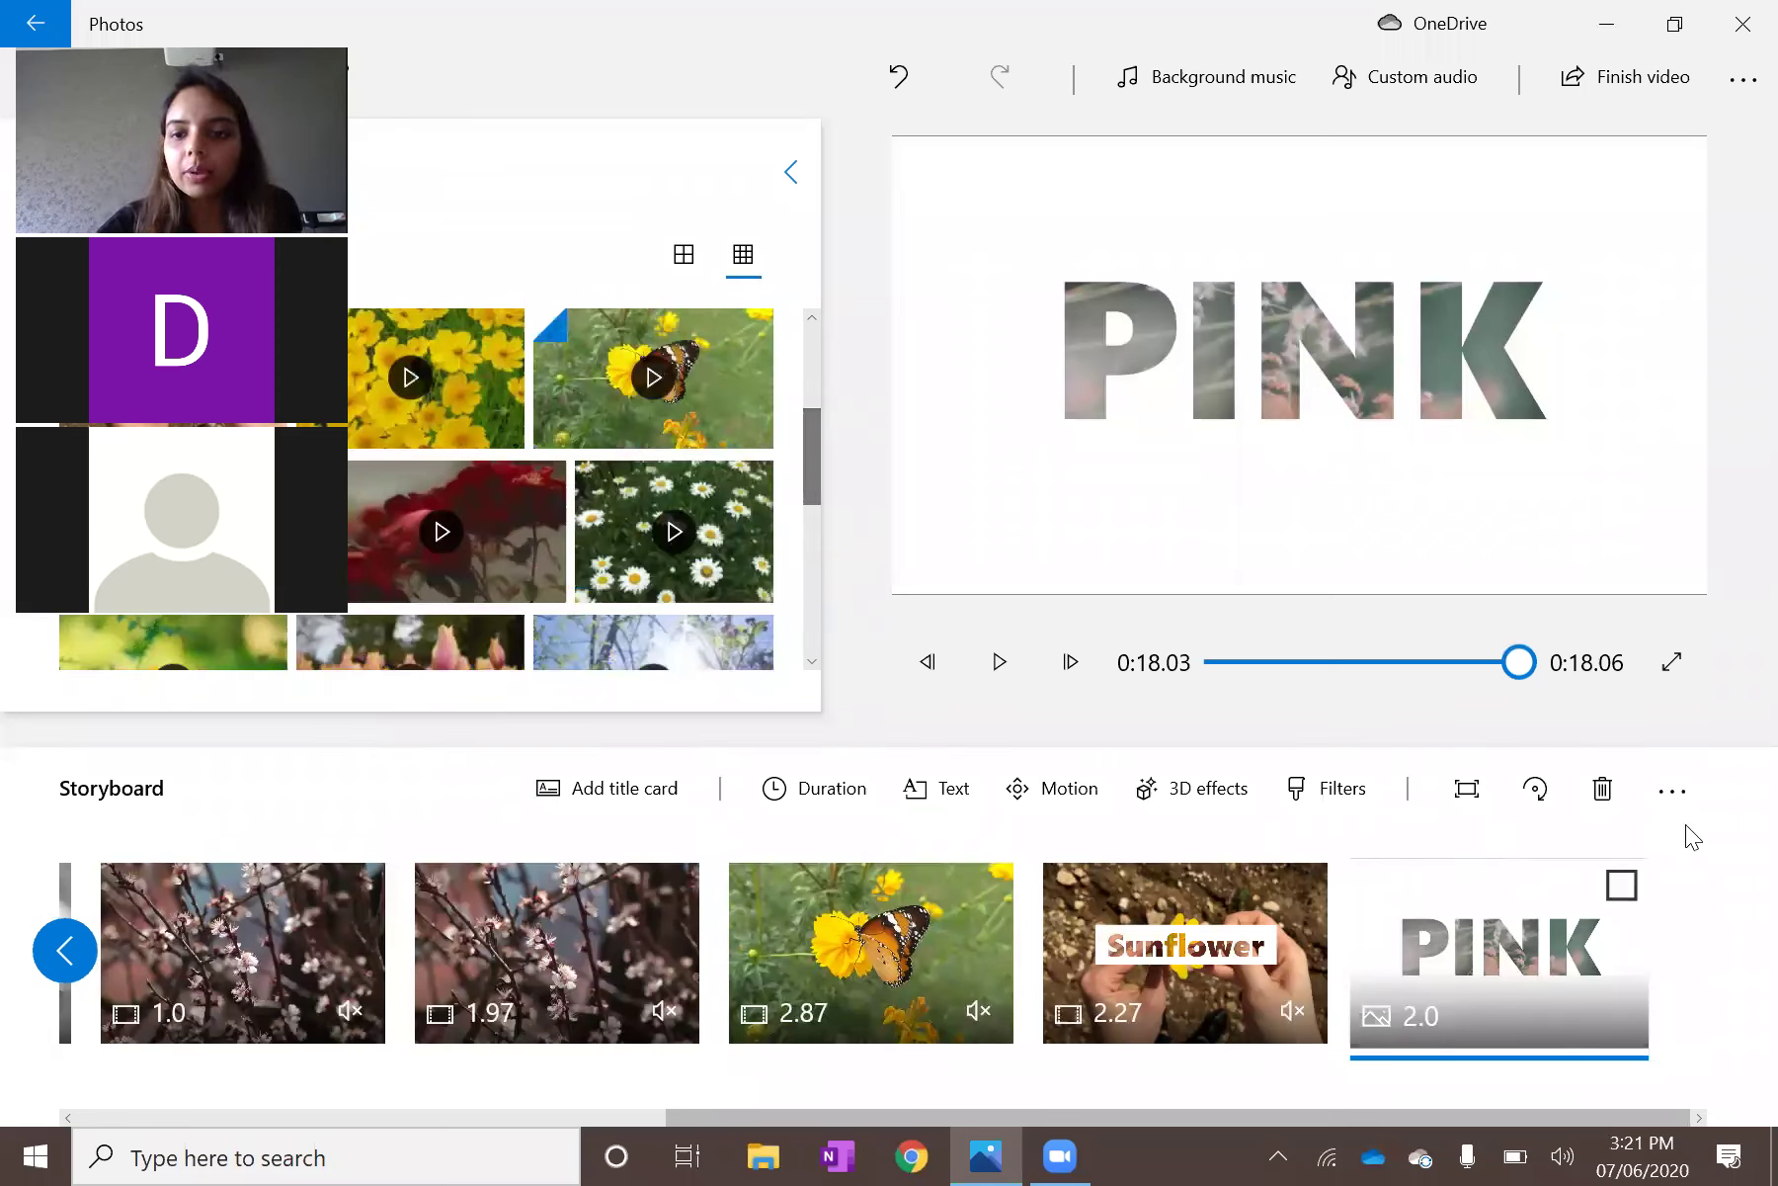
drag(1605, 923, 1679, 1036)
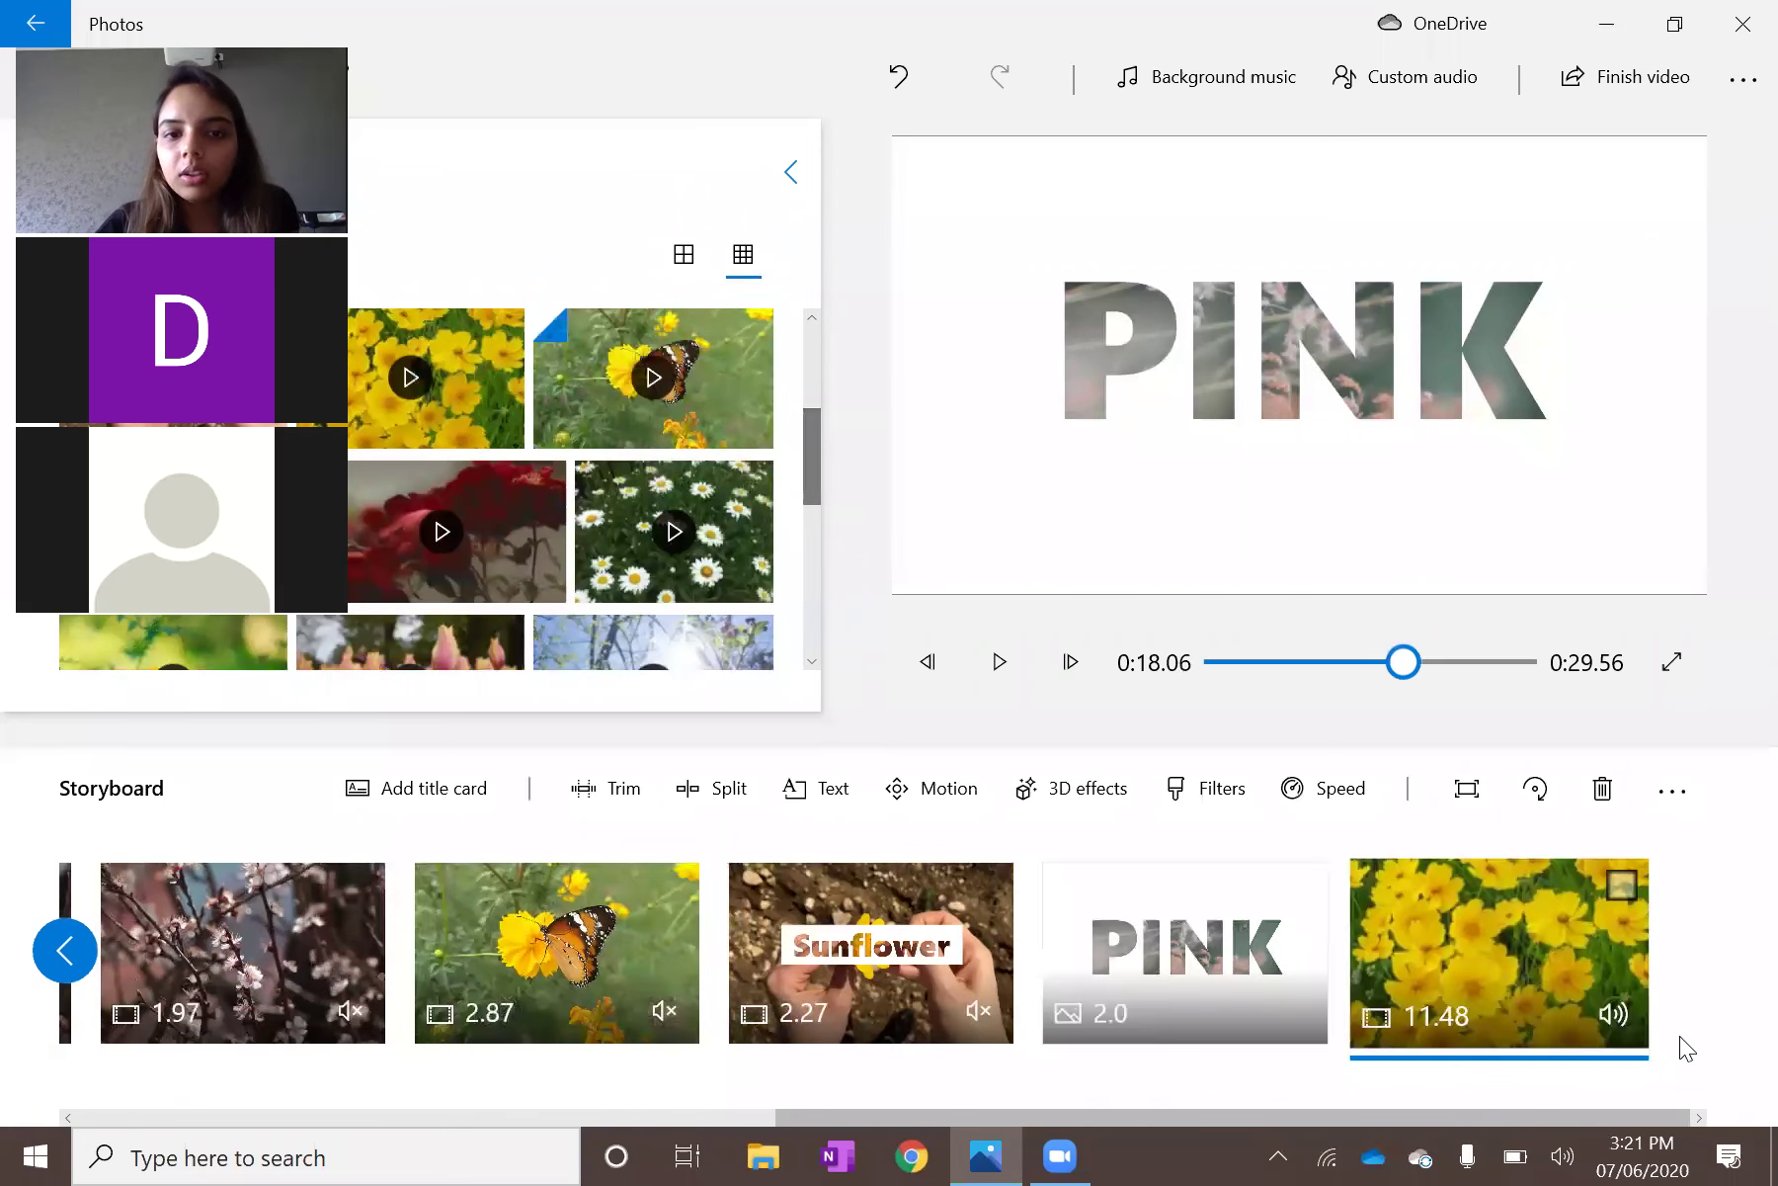
click(1616, 1016)
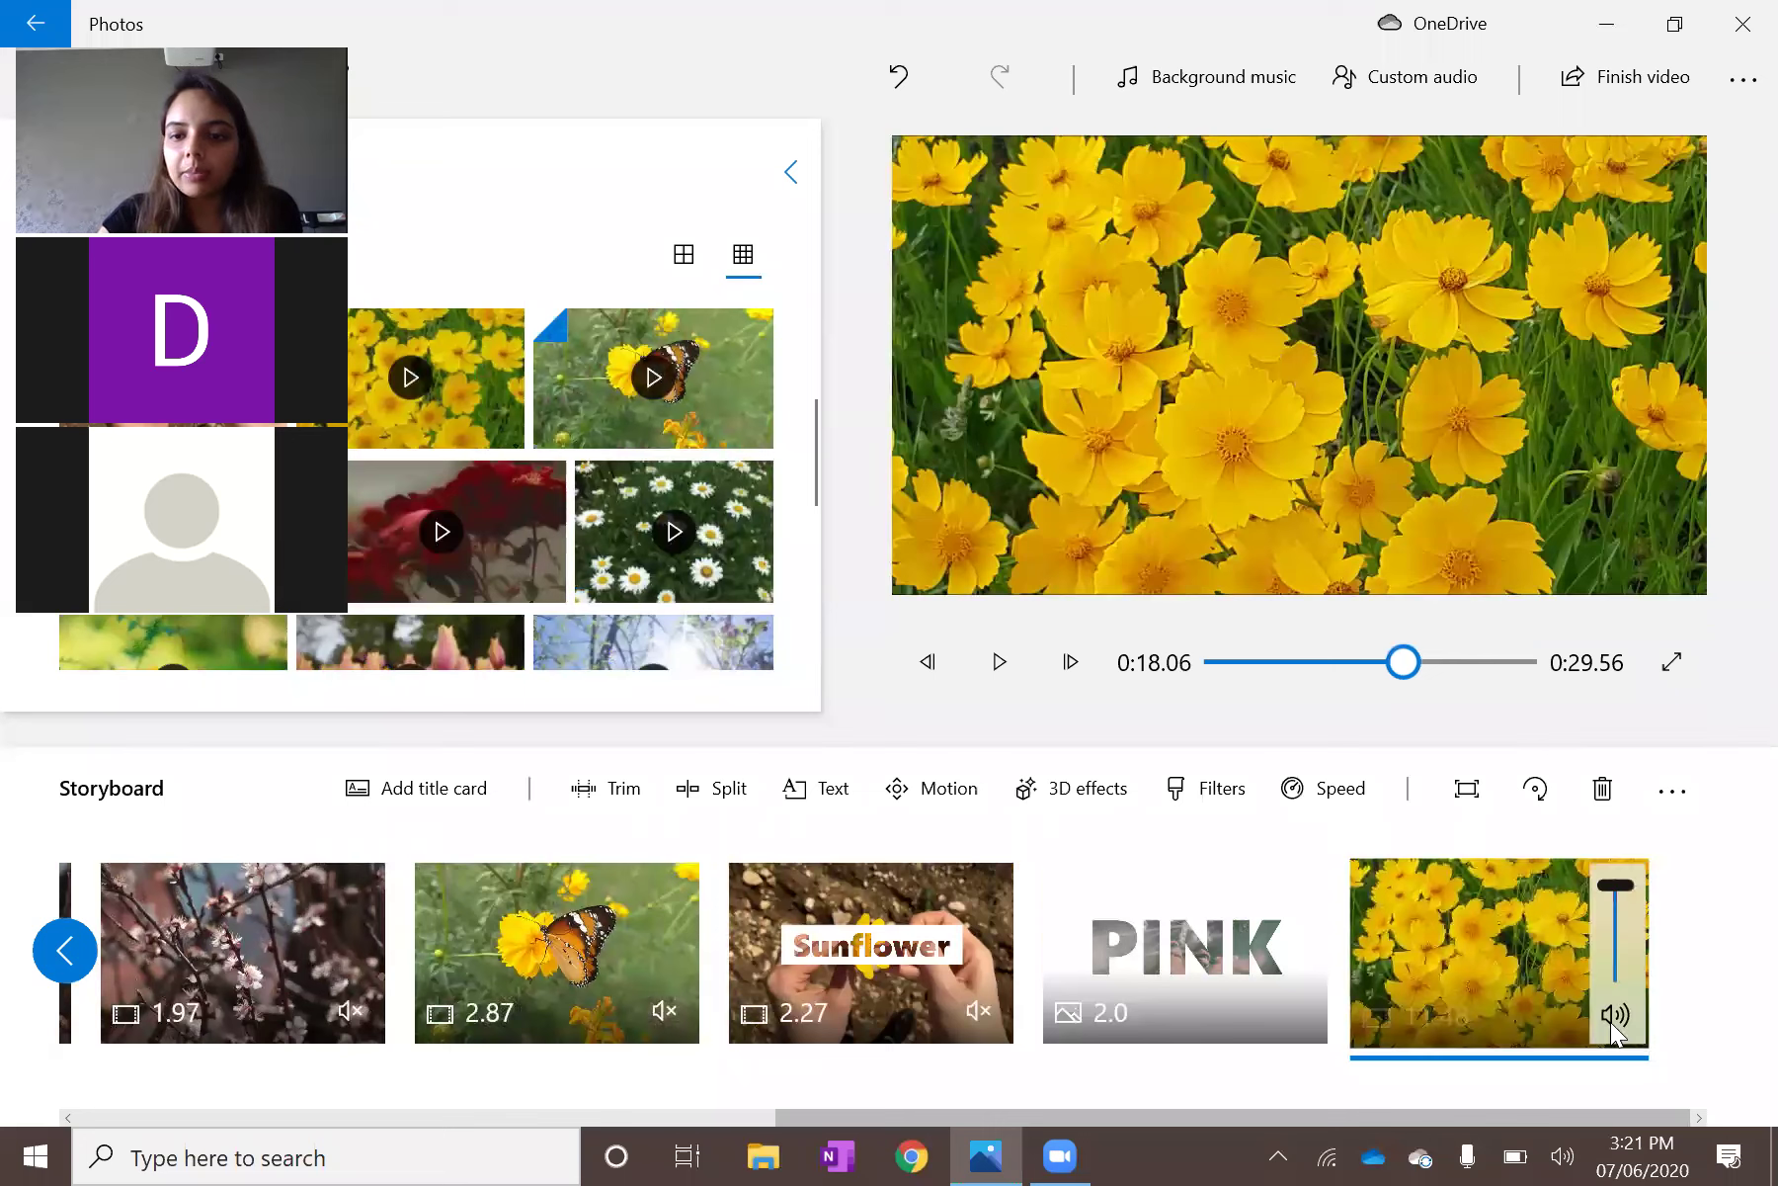
scroll(1593, 924, down, 5)
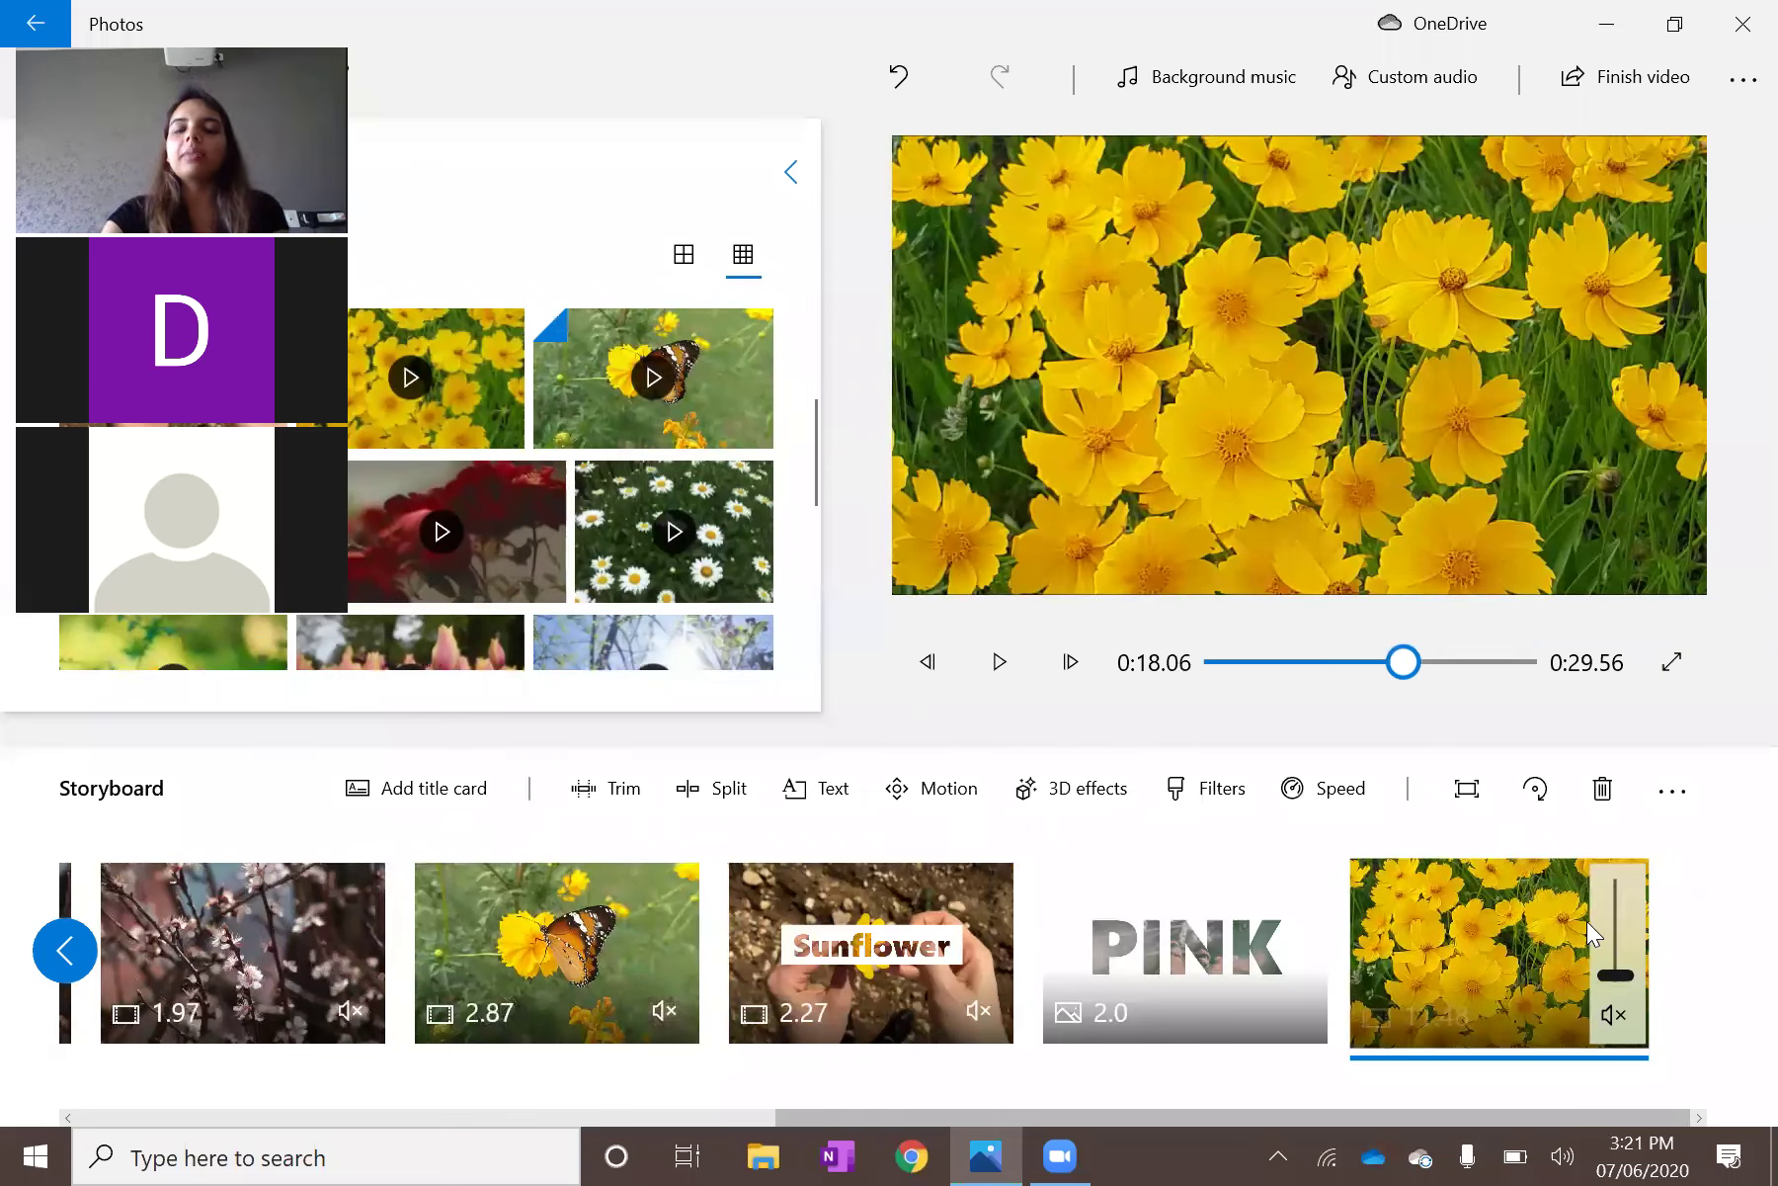
click(1503, 934)
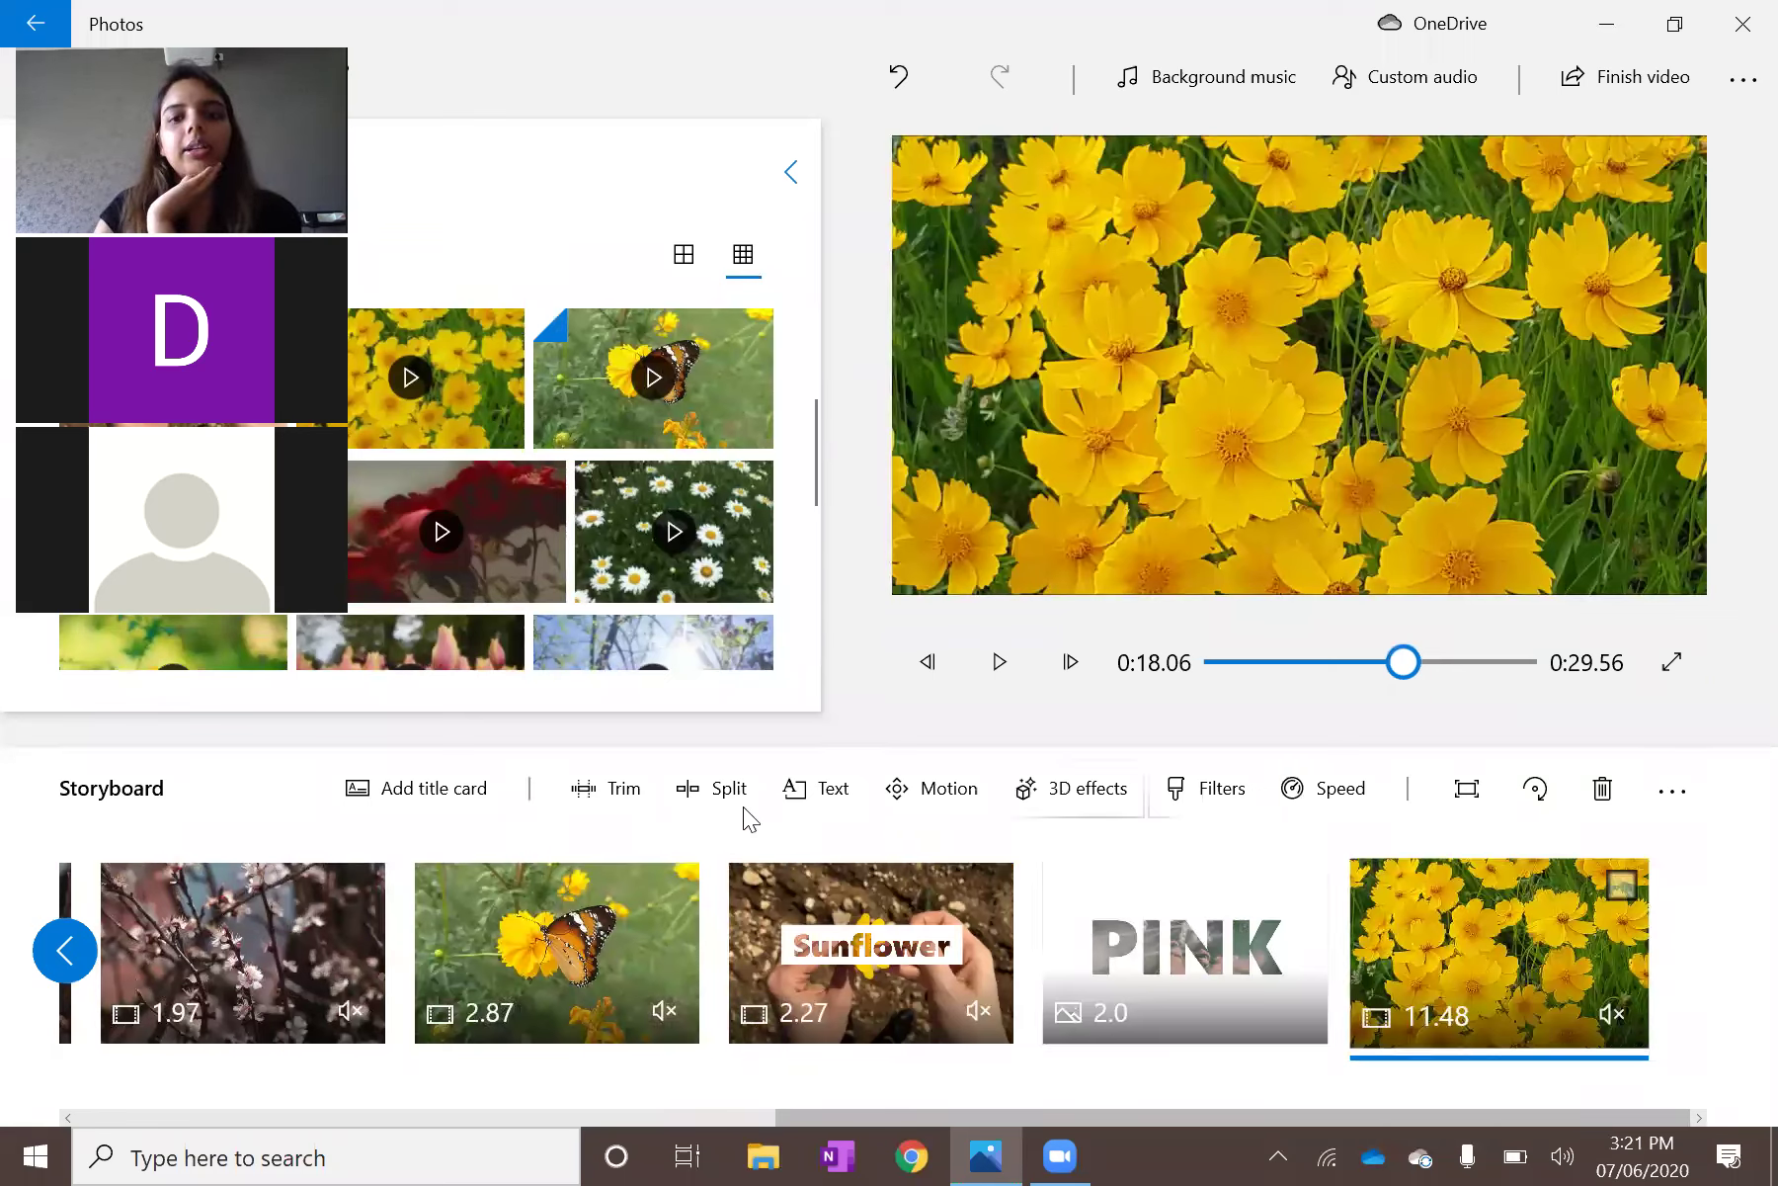
Open the 3D effects for the yellow flowers clip and look through the list of available effects.
click(1080, 801)
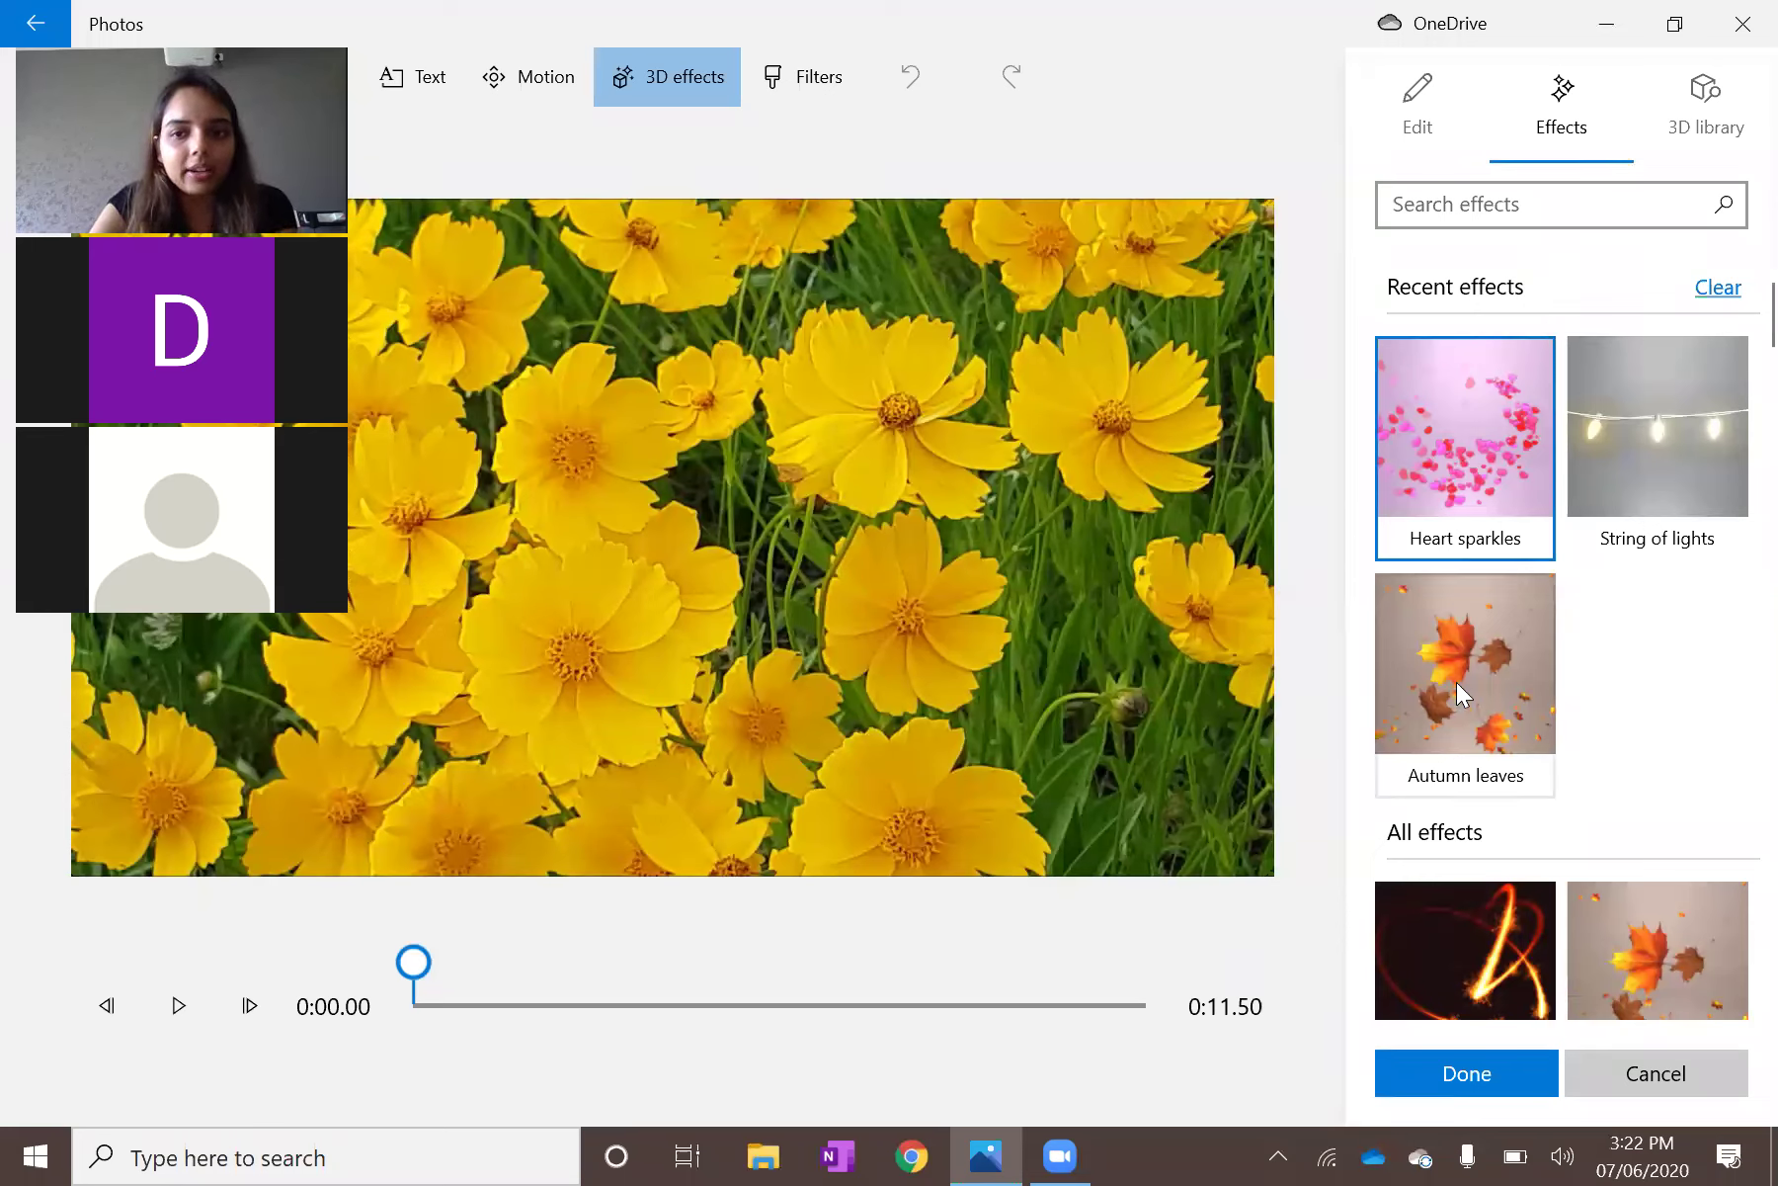
scroll(1456, 682, down, 10)
scroll(1464, 698, down, 2)
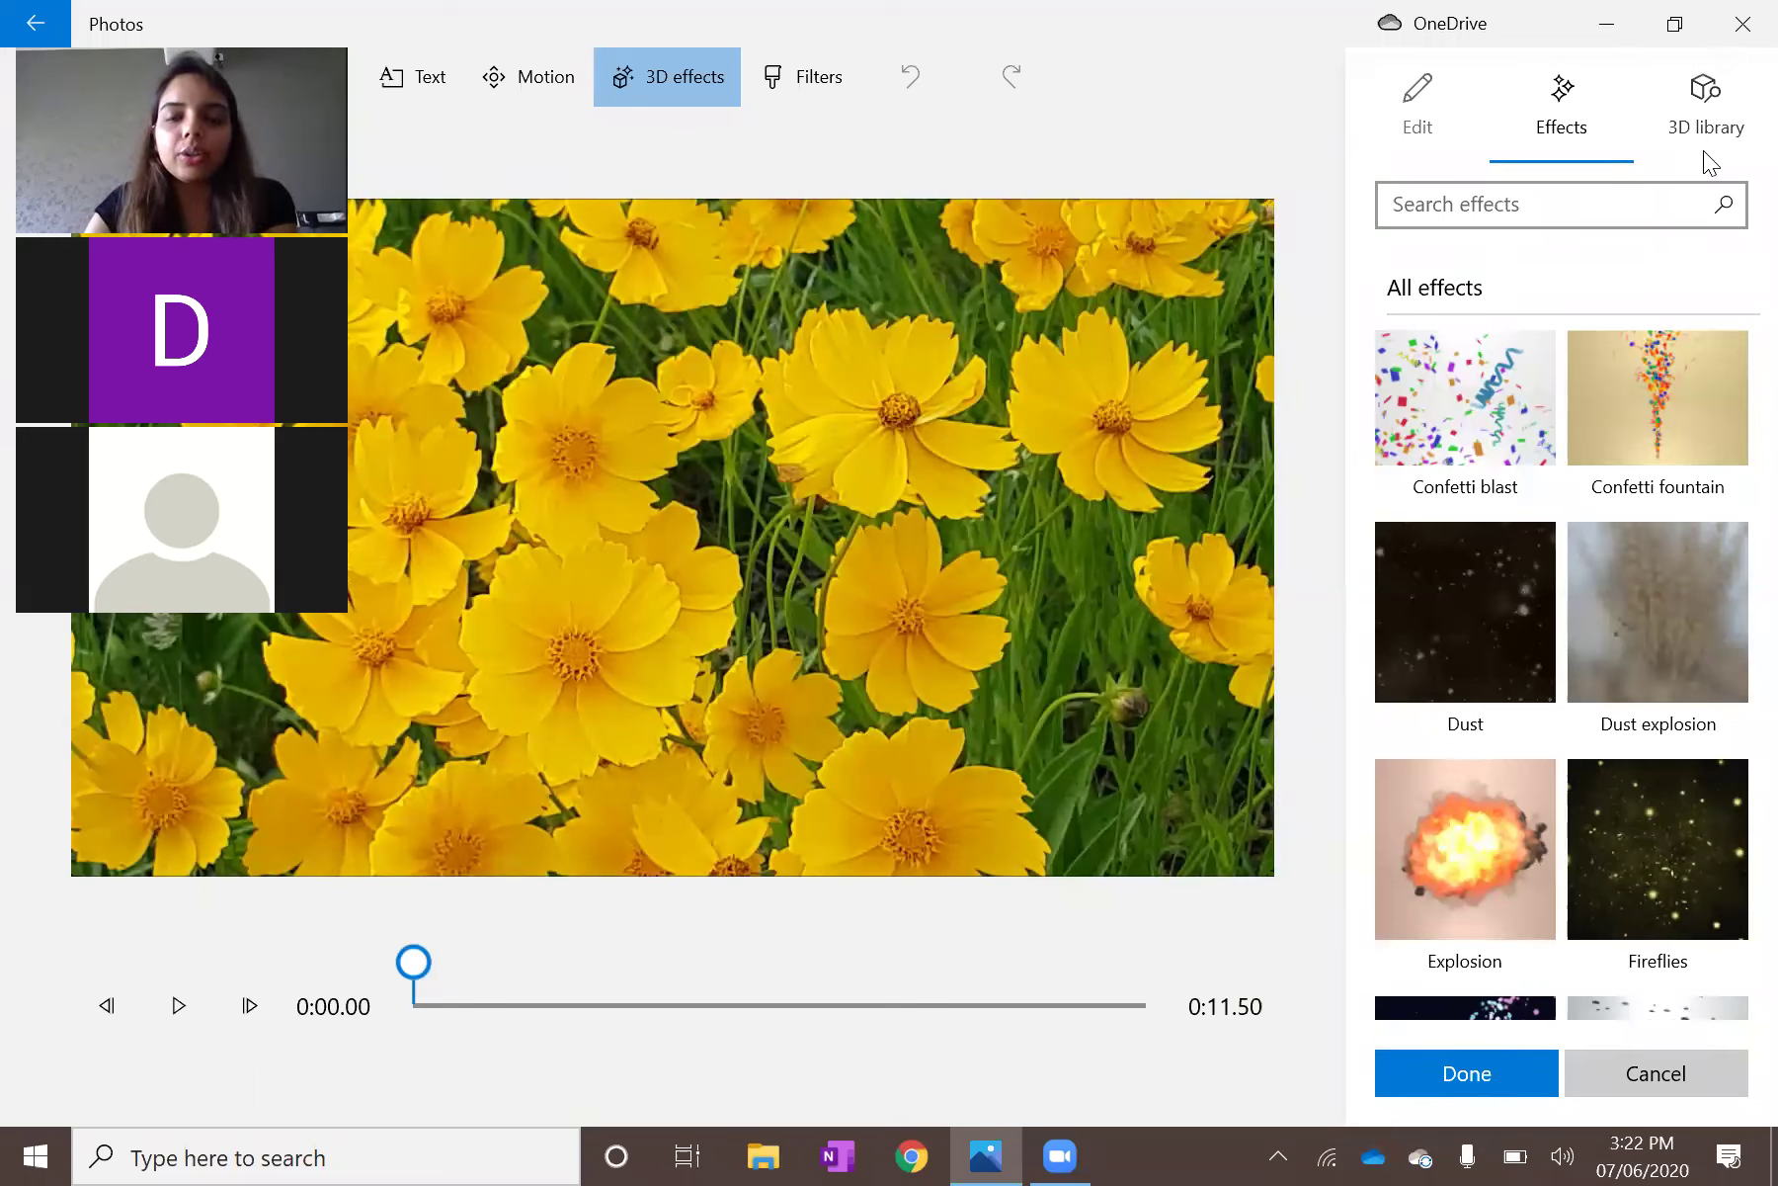
click(1557, 138)
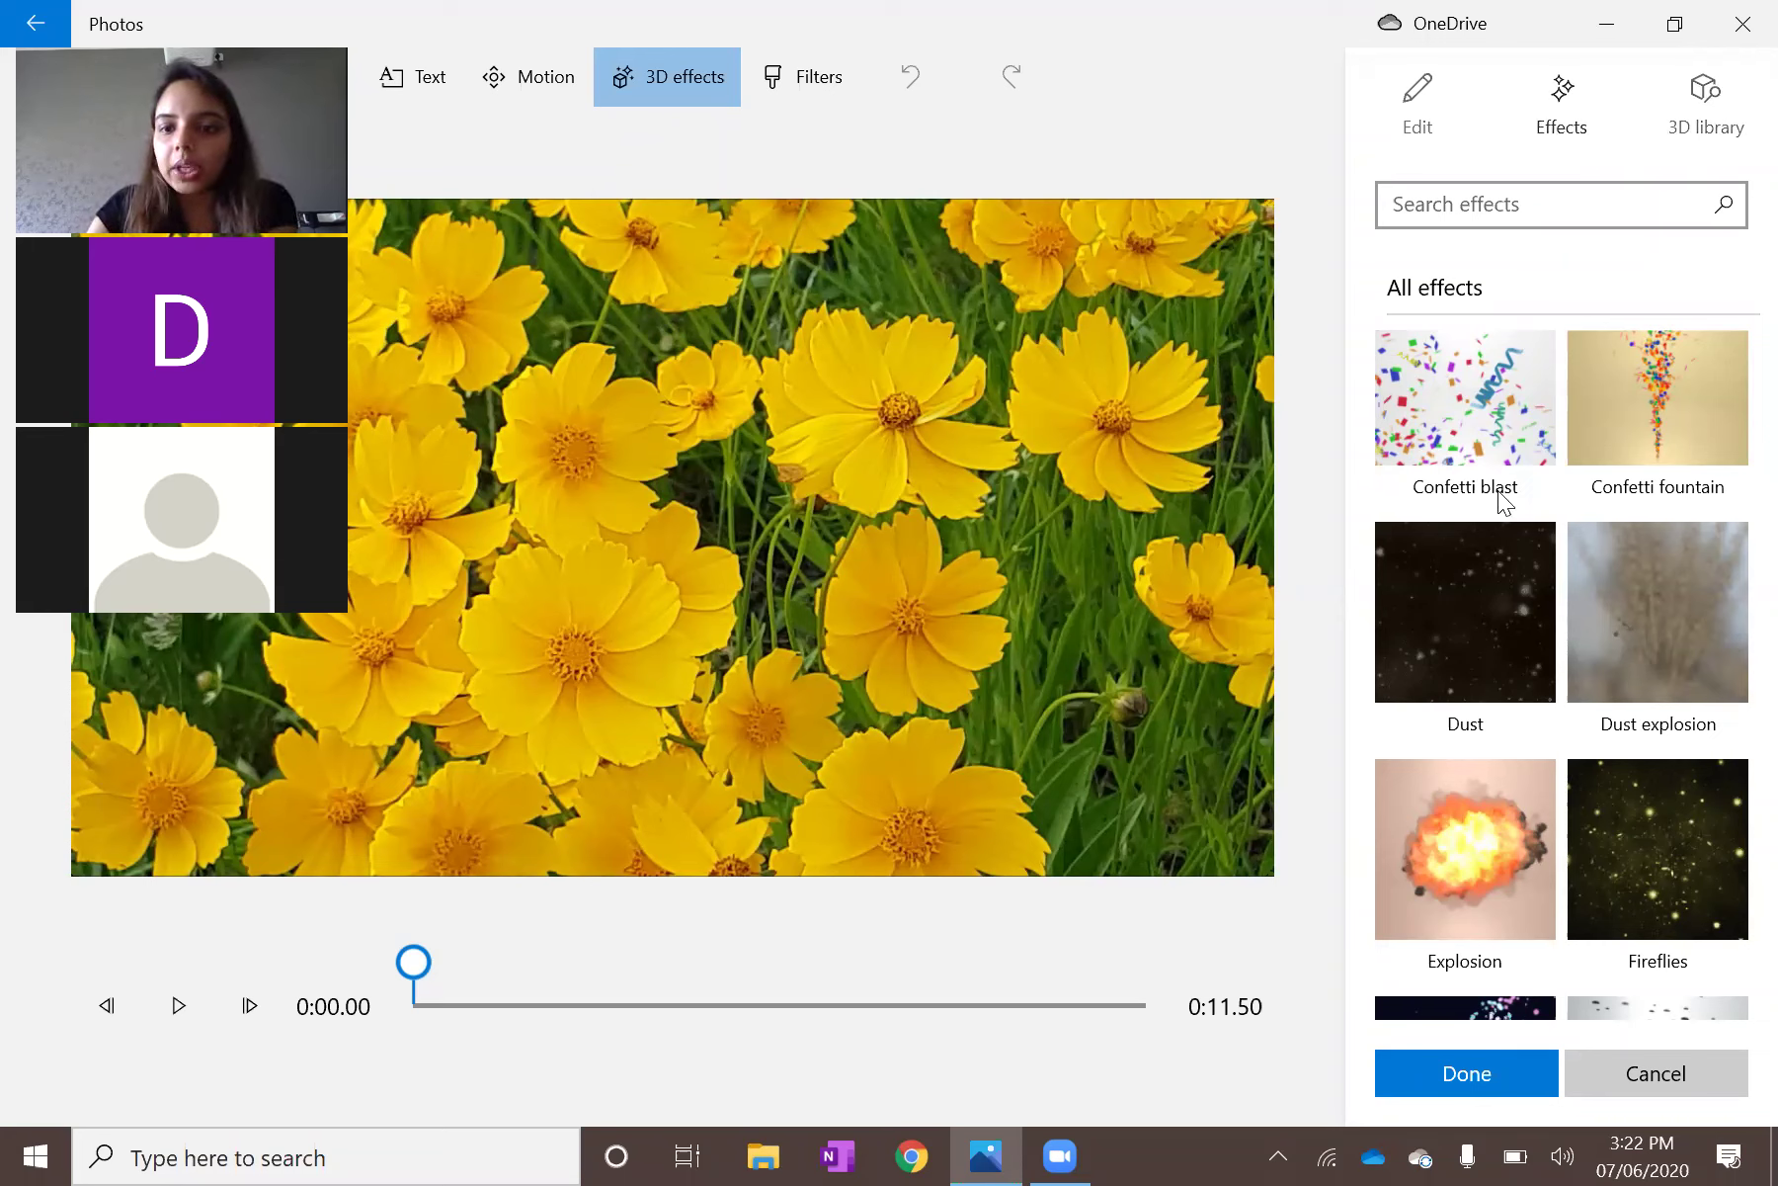
scroll(1498, 490, up, 1)
scroll(1498, 490, up, 5)
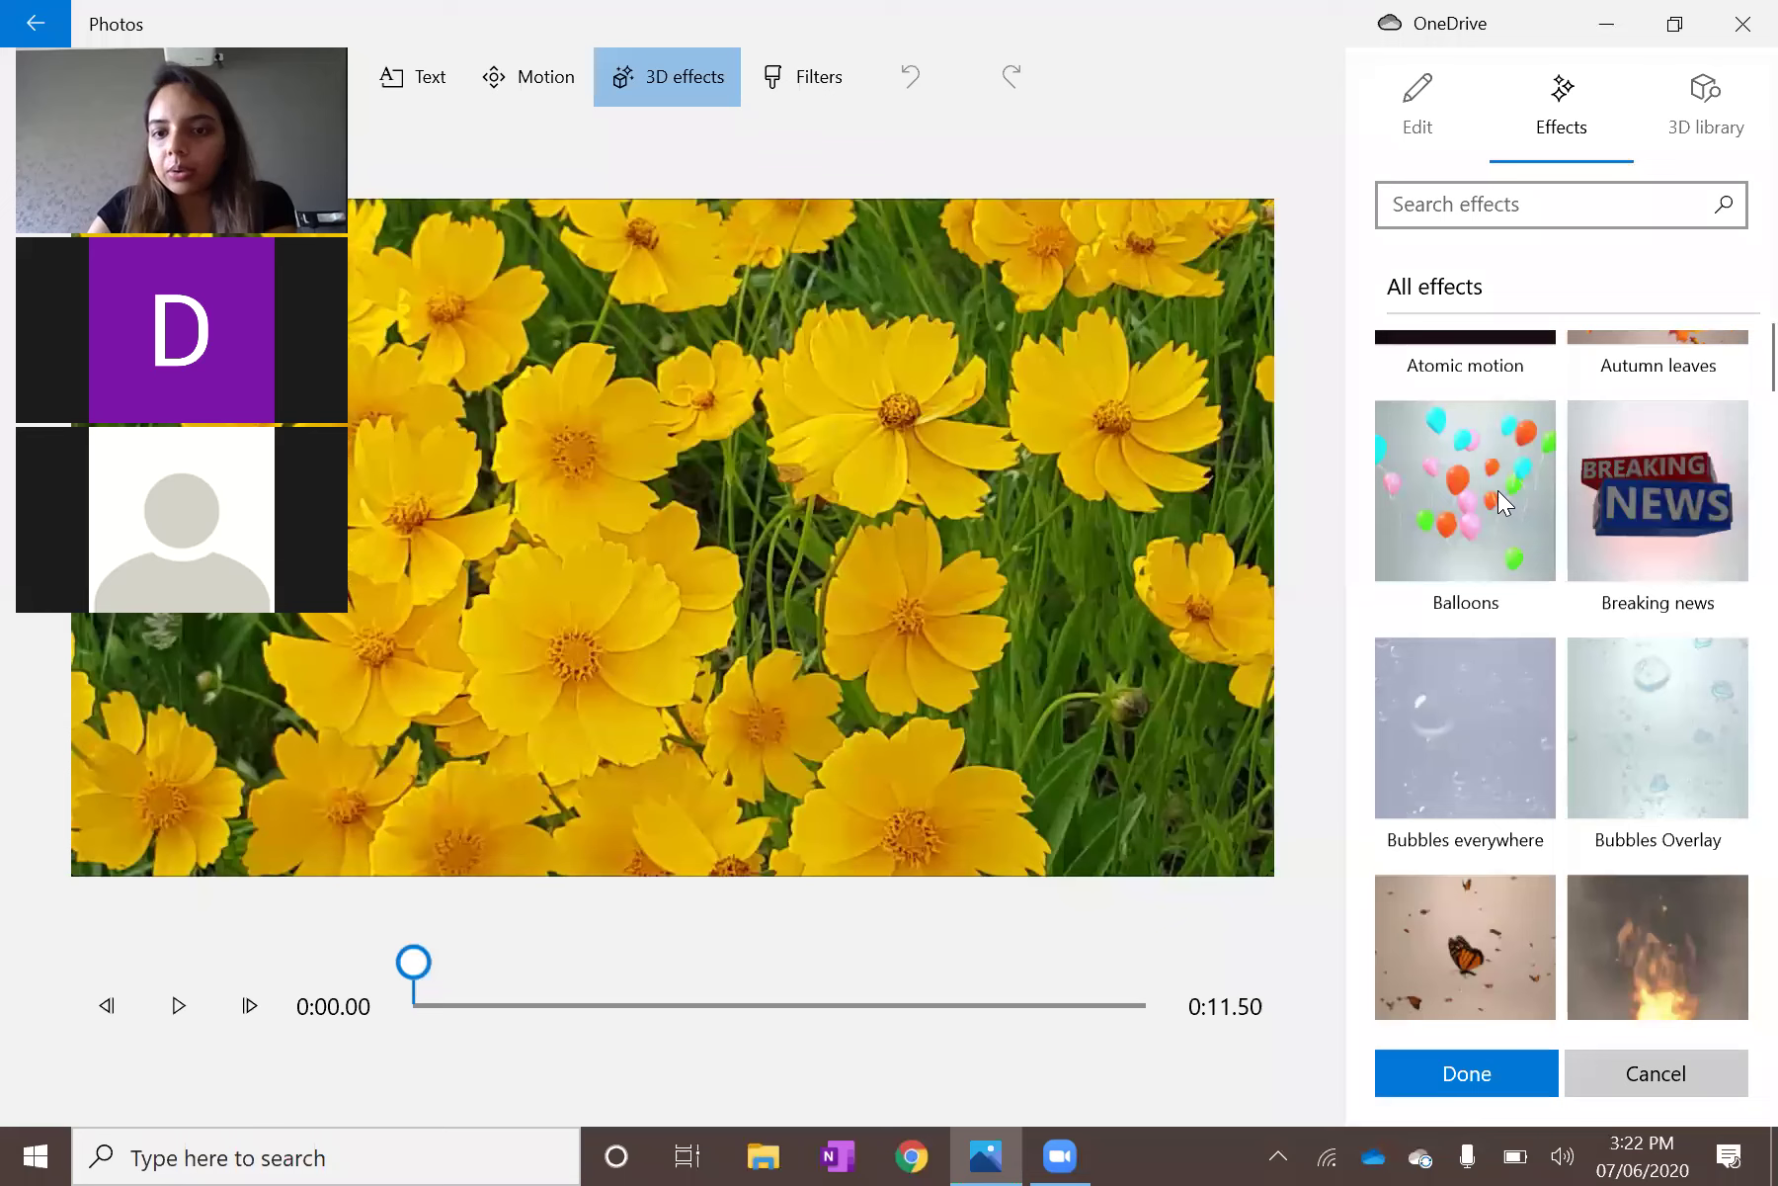
scroll(1498, 490, up, 4)
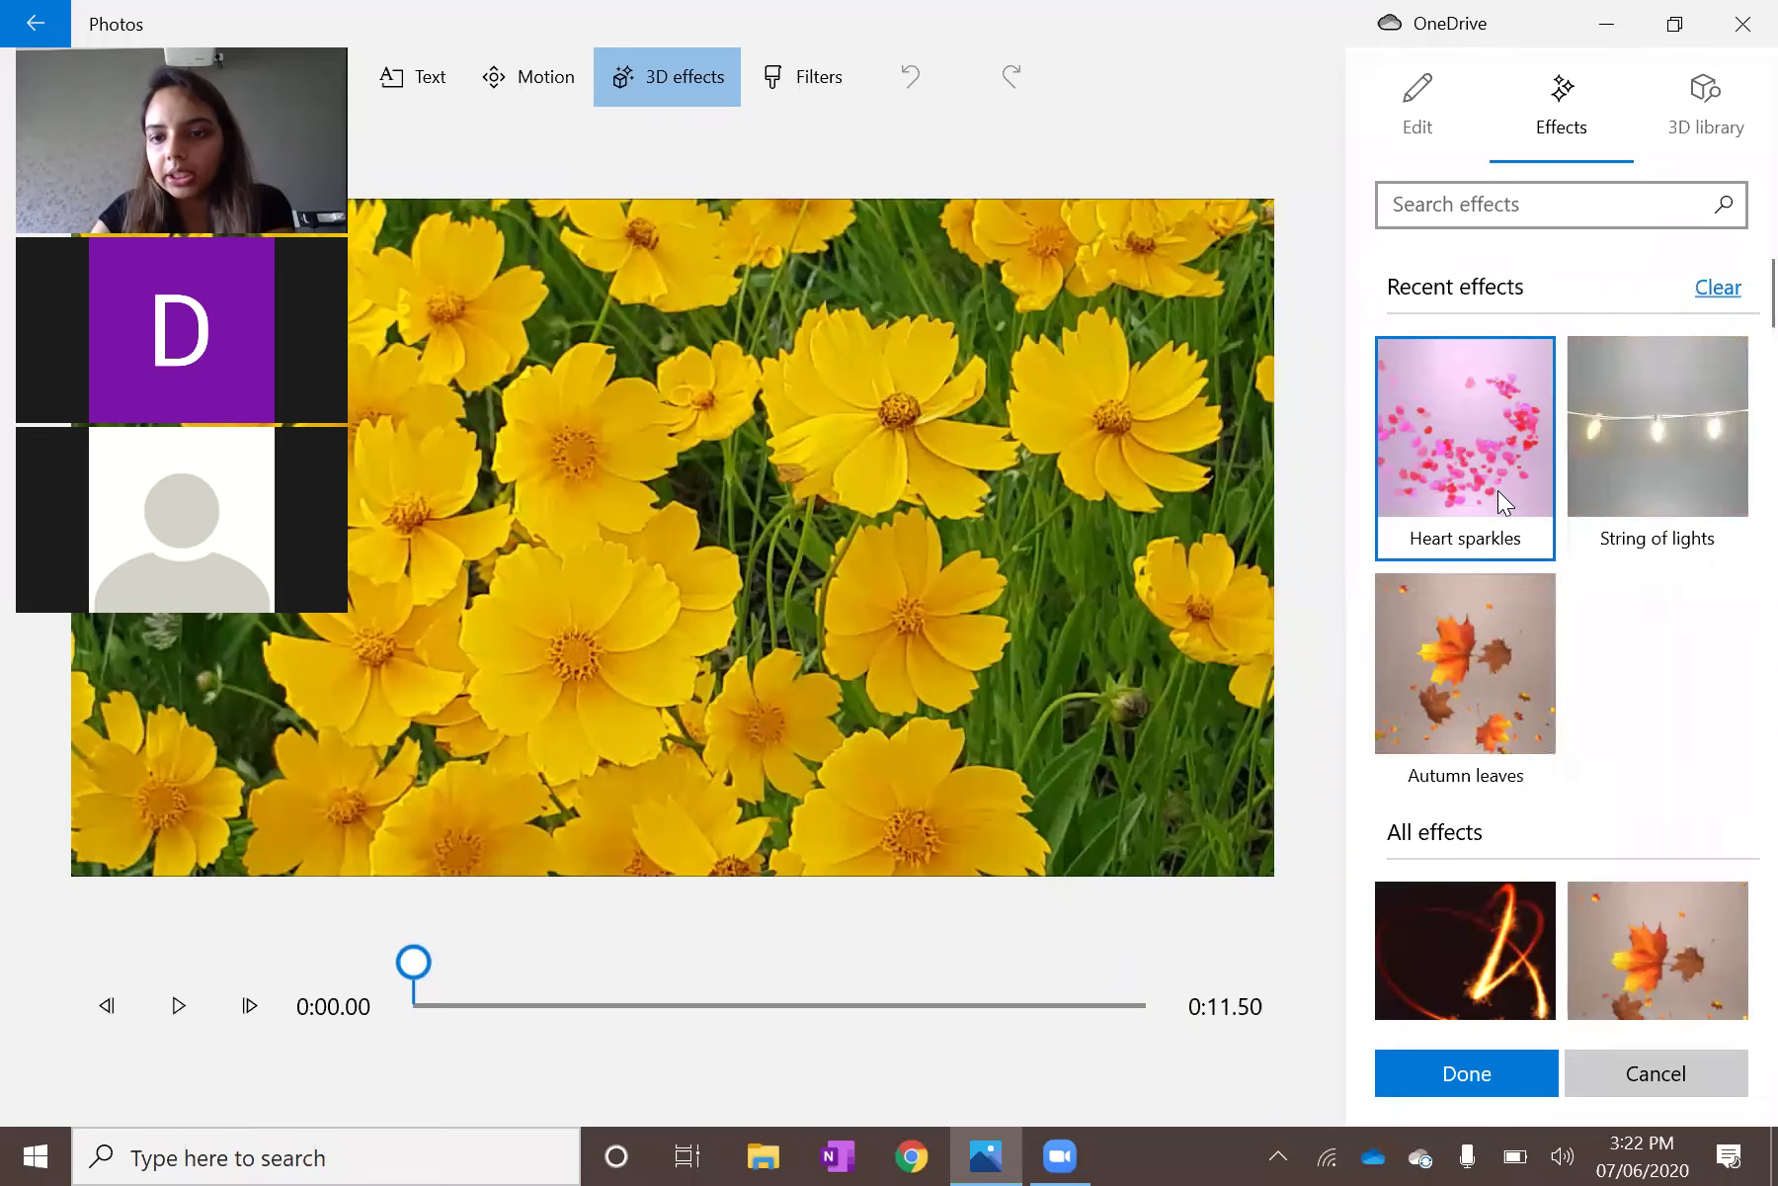
scroll(1497, 490, down, 8)
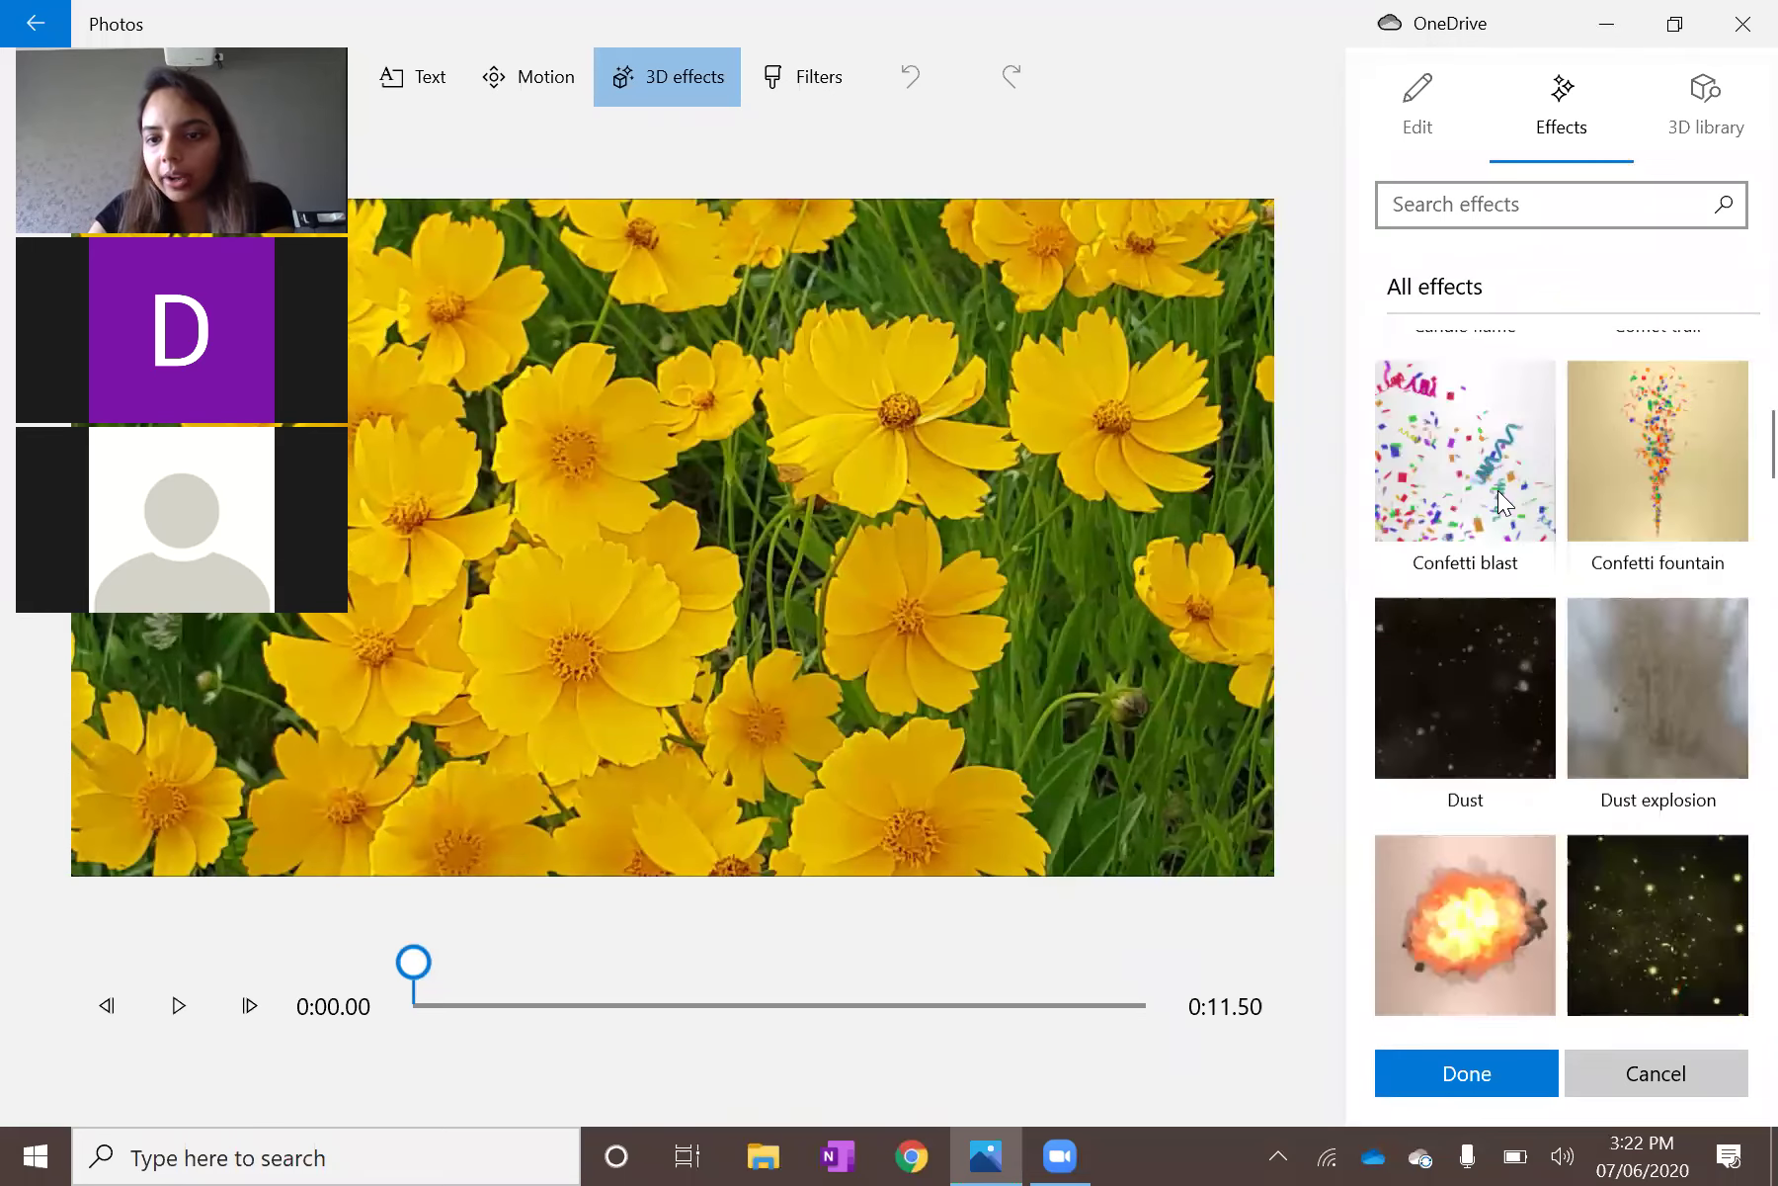
scroll(1498, 491, down, 4)
scroll(1498, 490, down, 3)
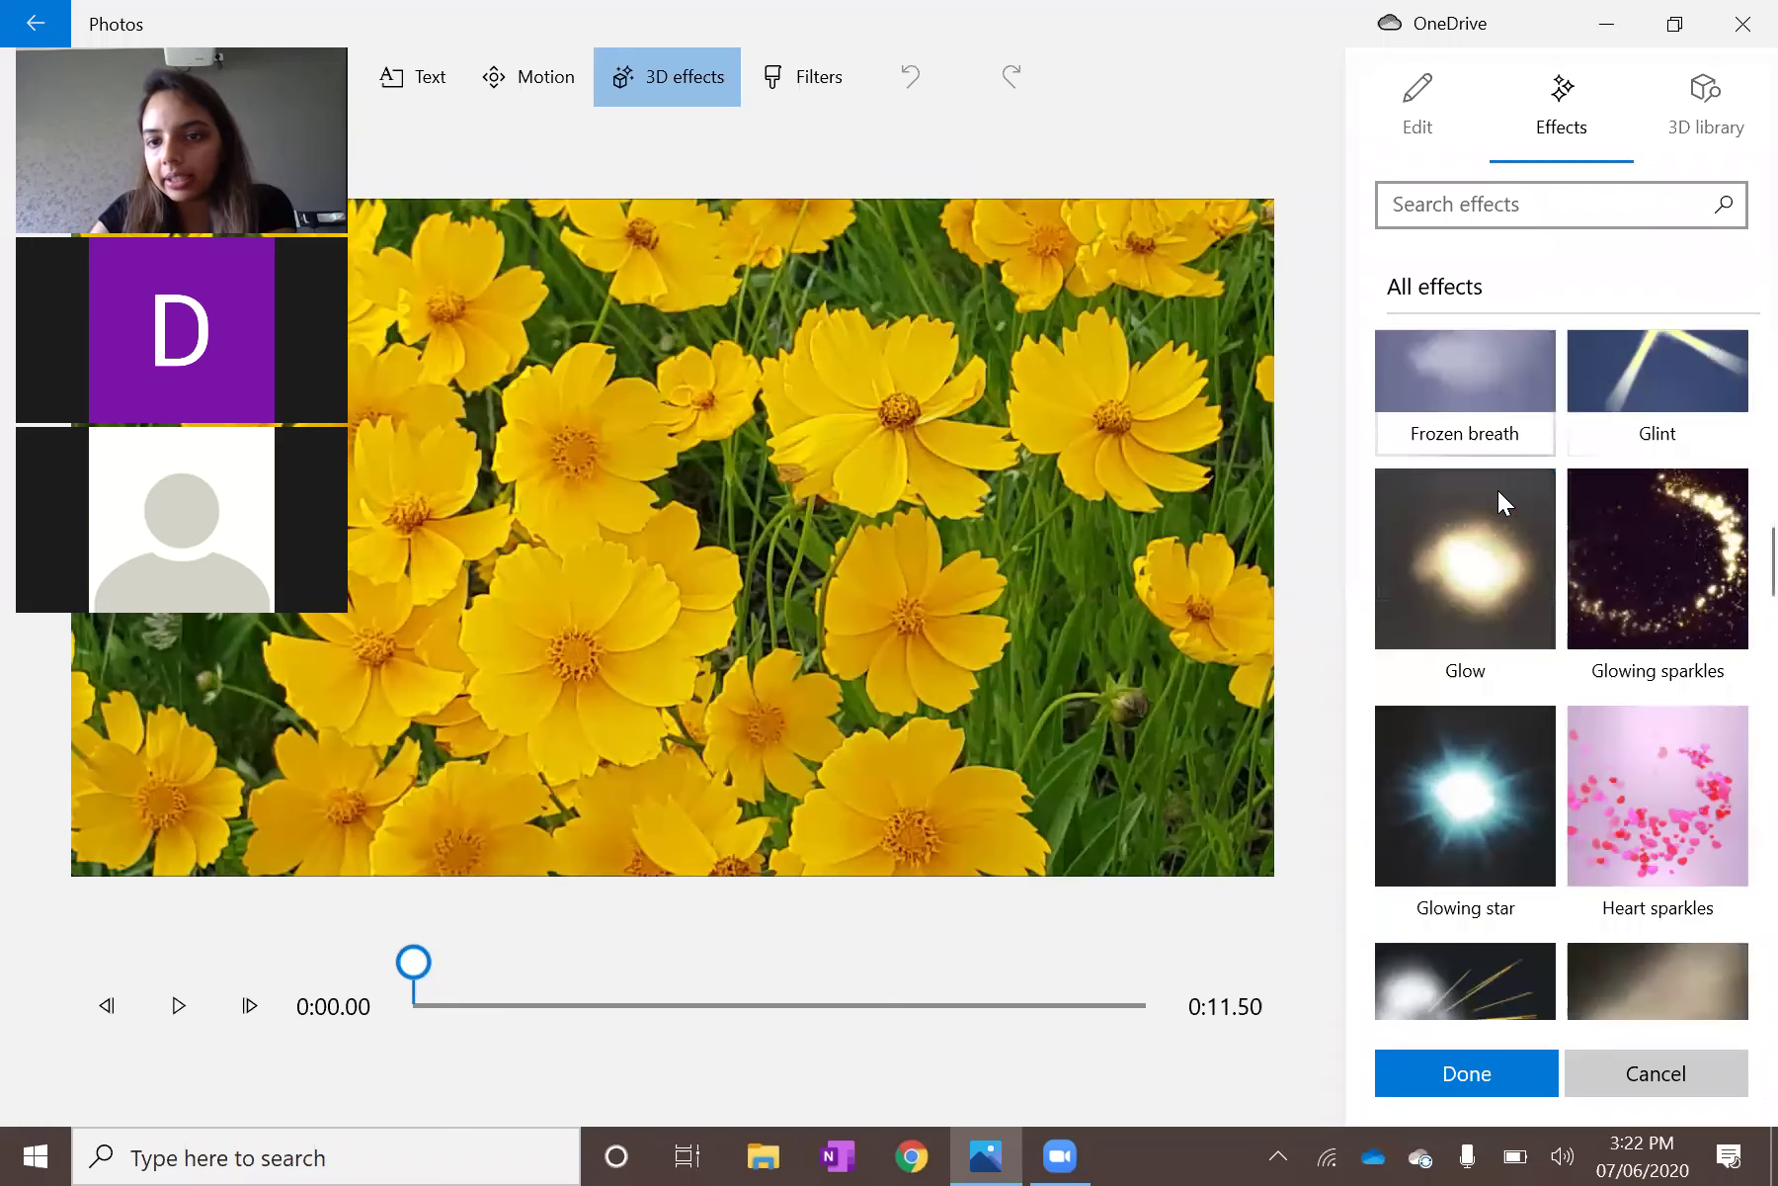
scroll(1498, 490, down, 3)
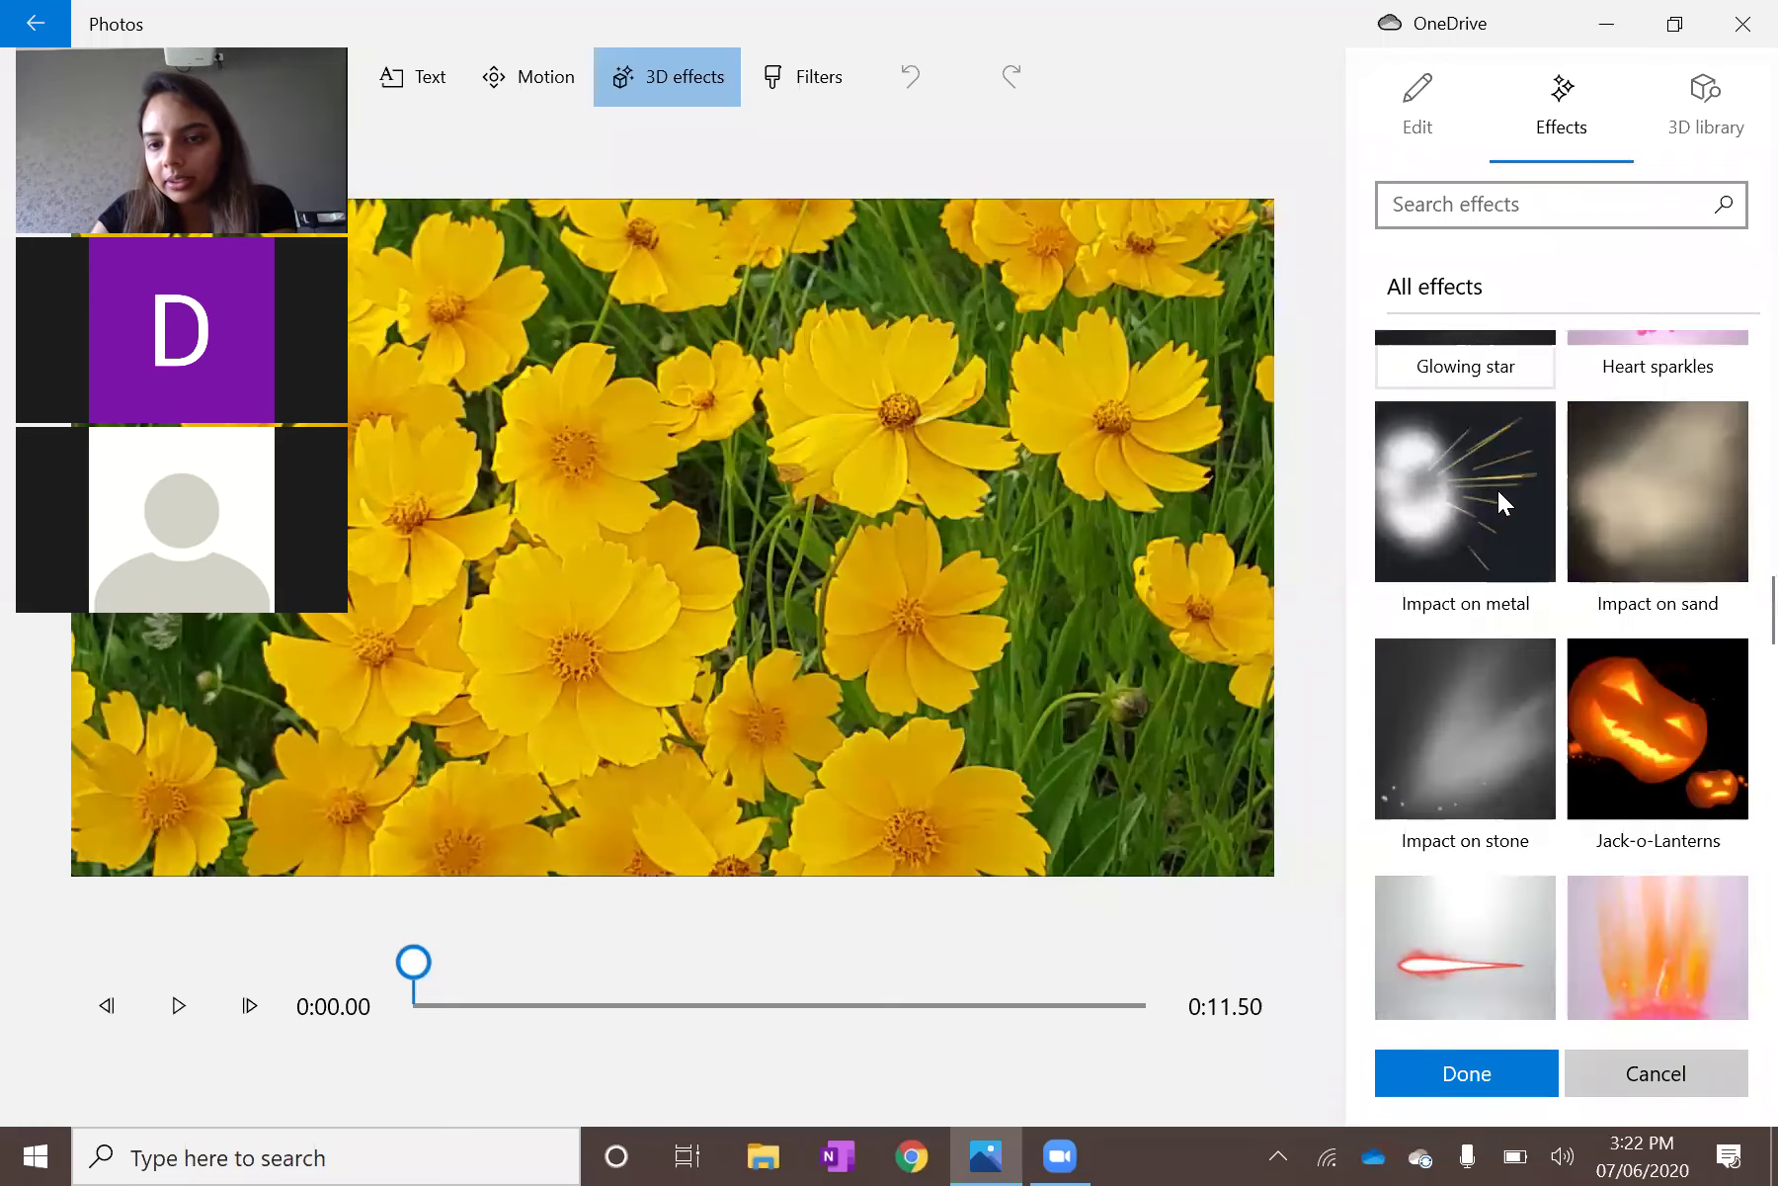
scroll(1498, 490, down, 3)
scroll(1498, 491, down, 3)
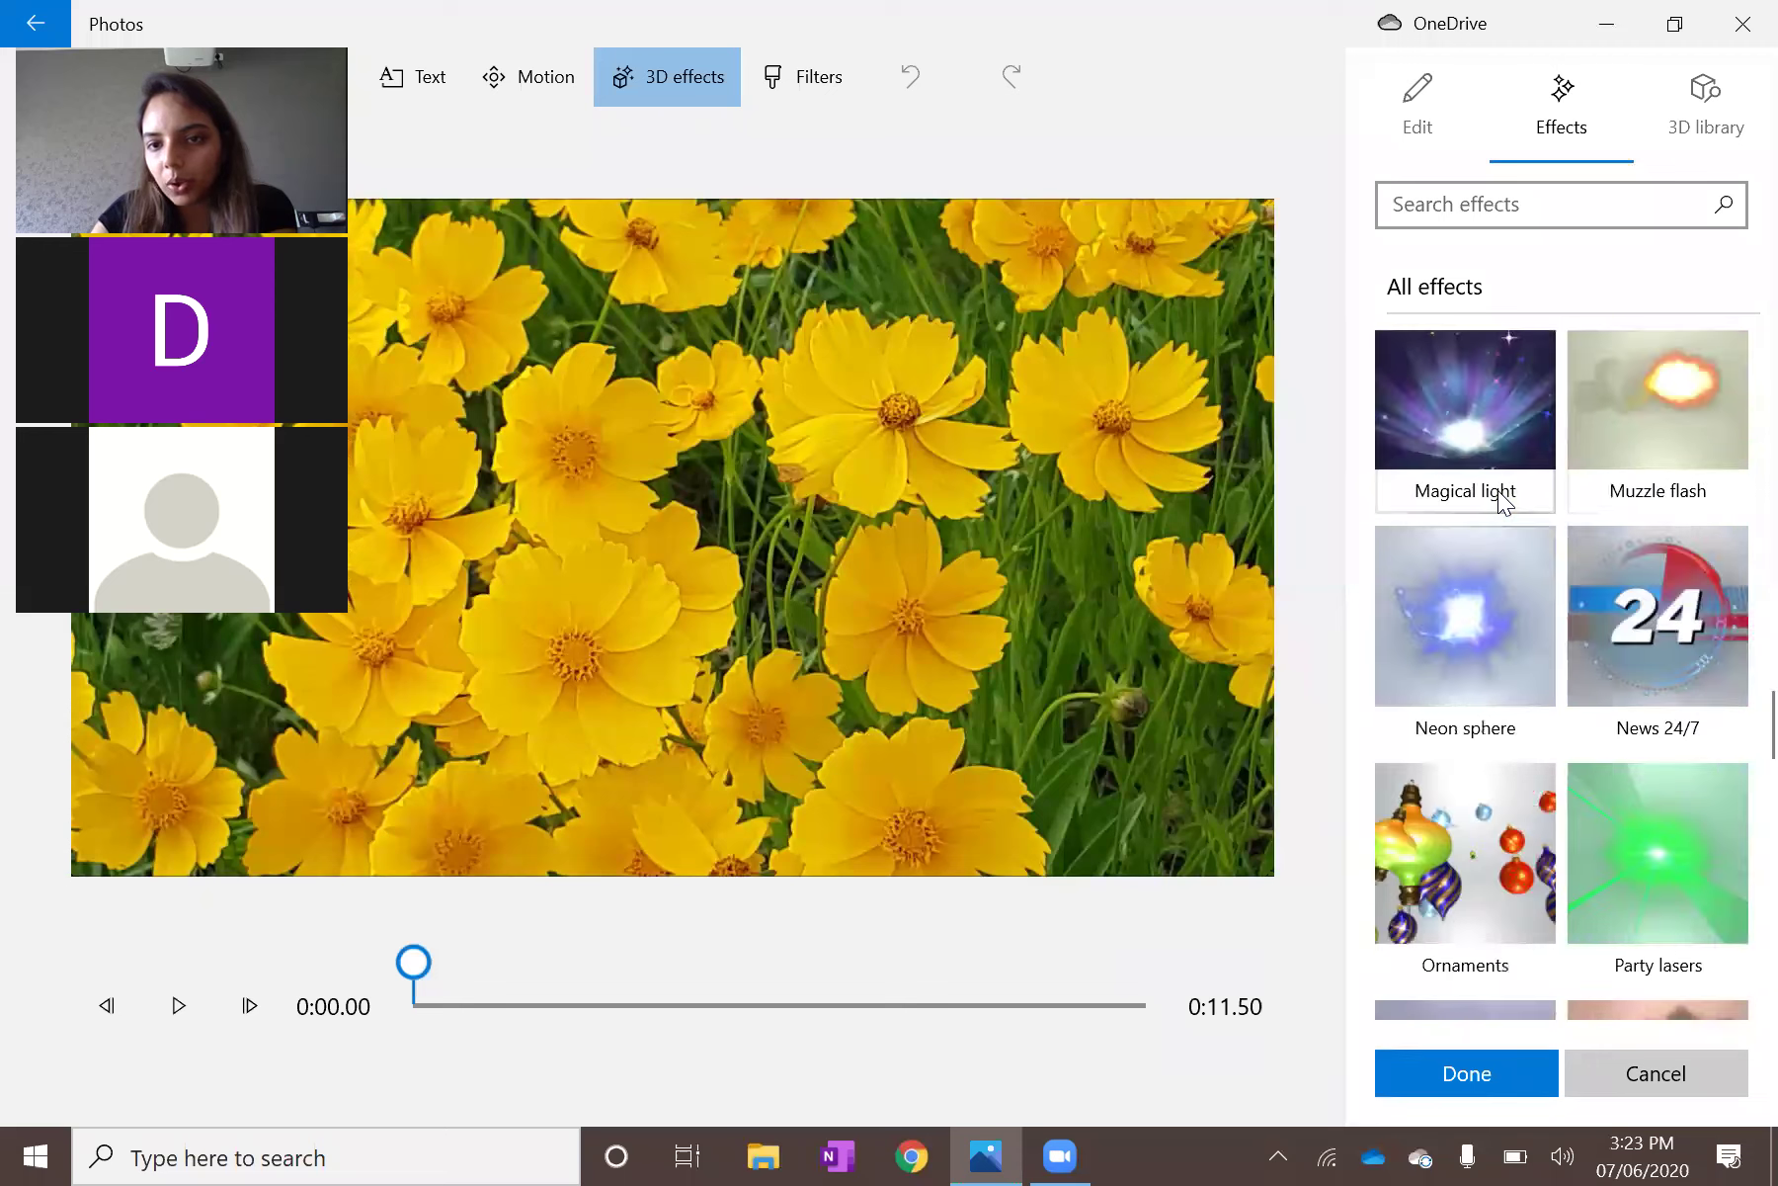
scroll(1505, 196, down, 3)
Search the effects for "rain" and apply the Rain effect to the yellow flowers clip.
click(1506, 196)
text(r)
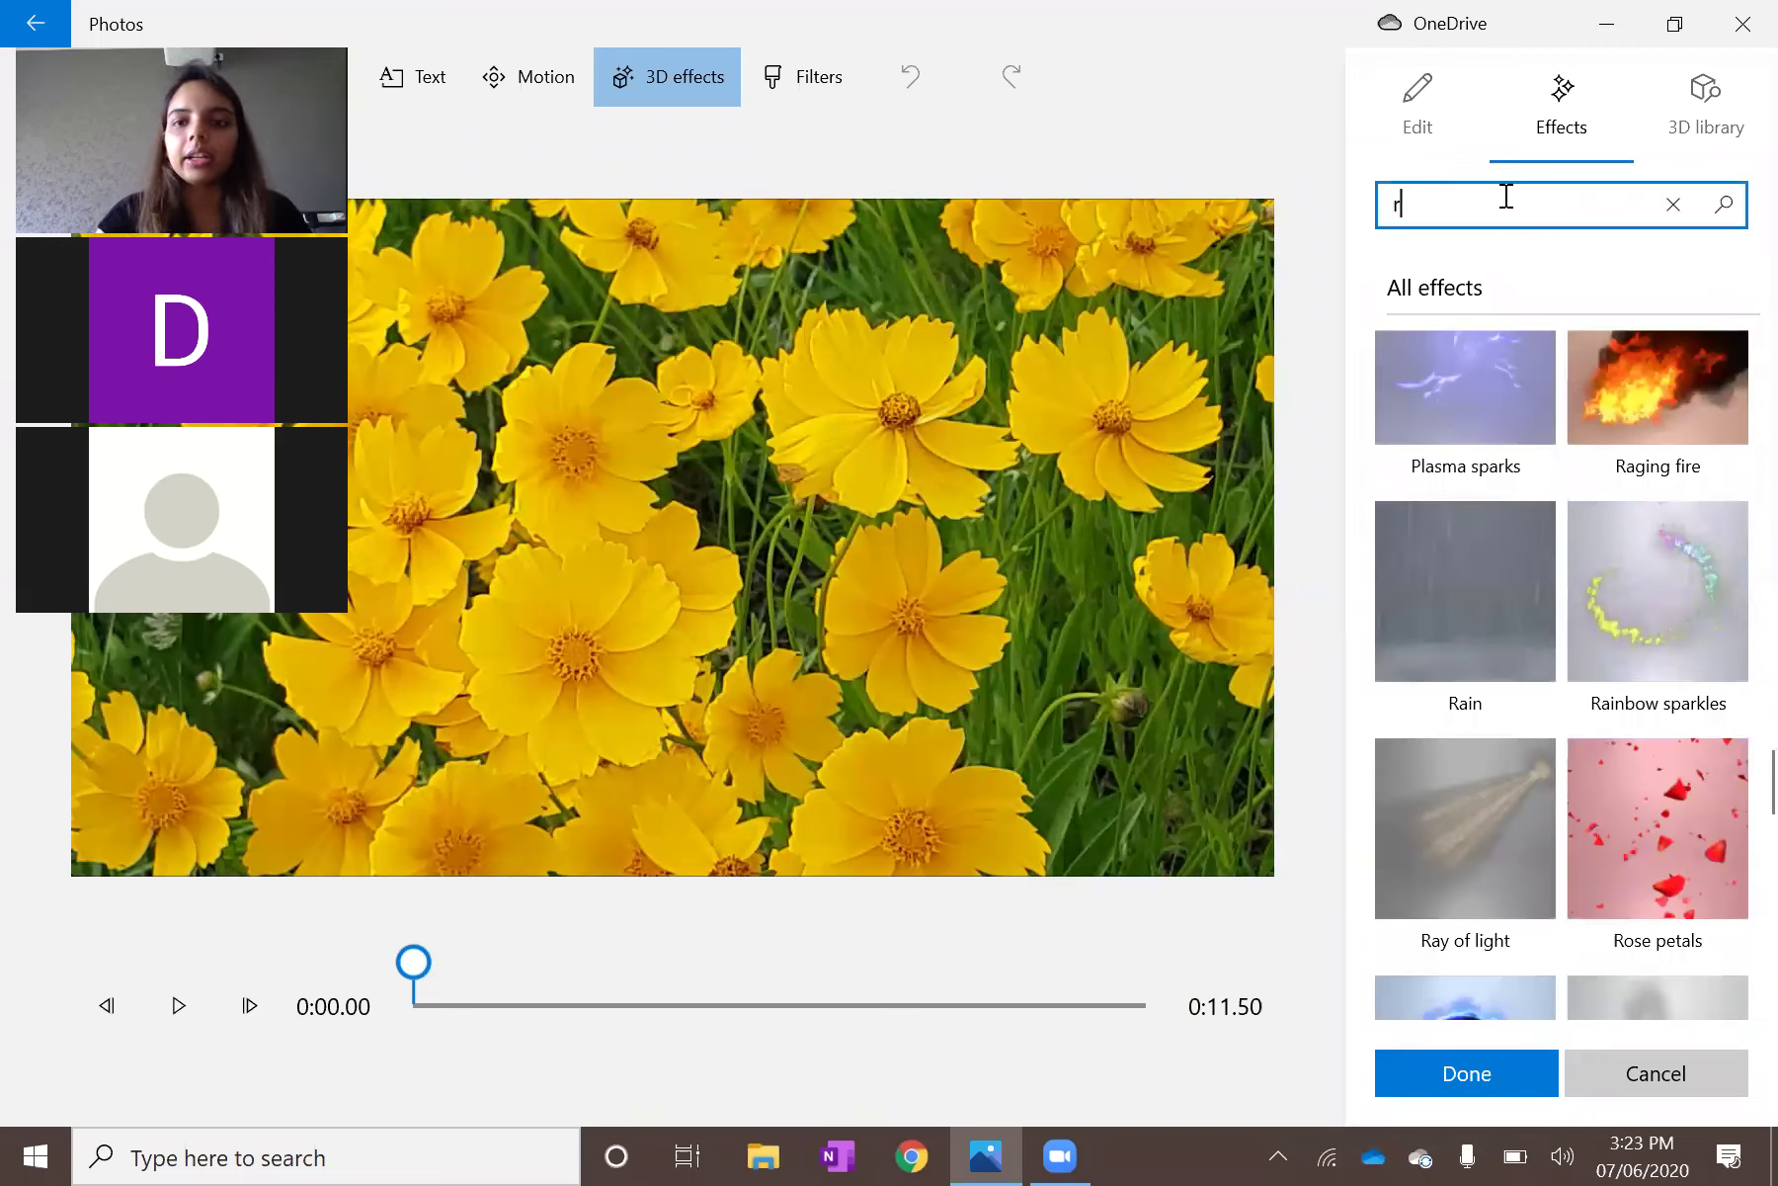
text(ain)
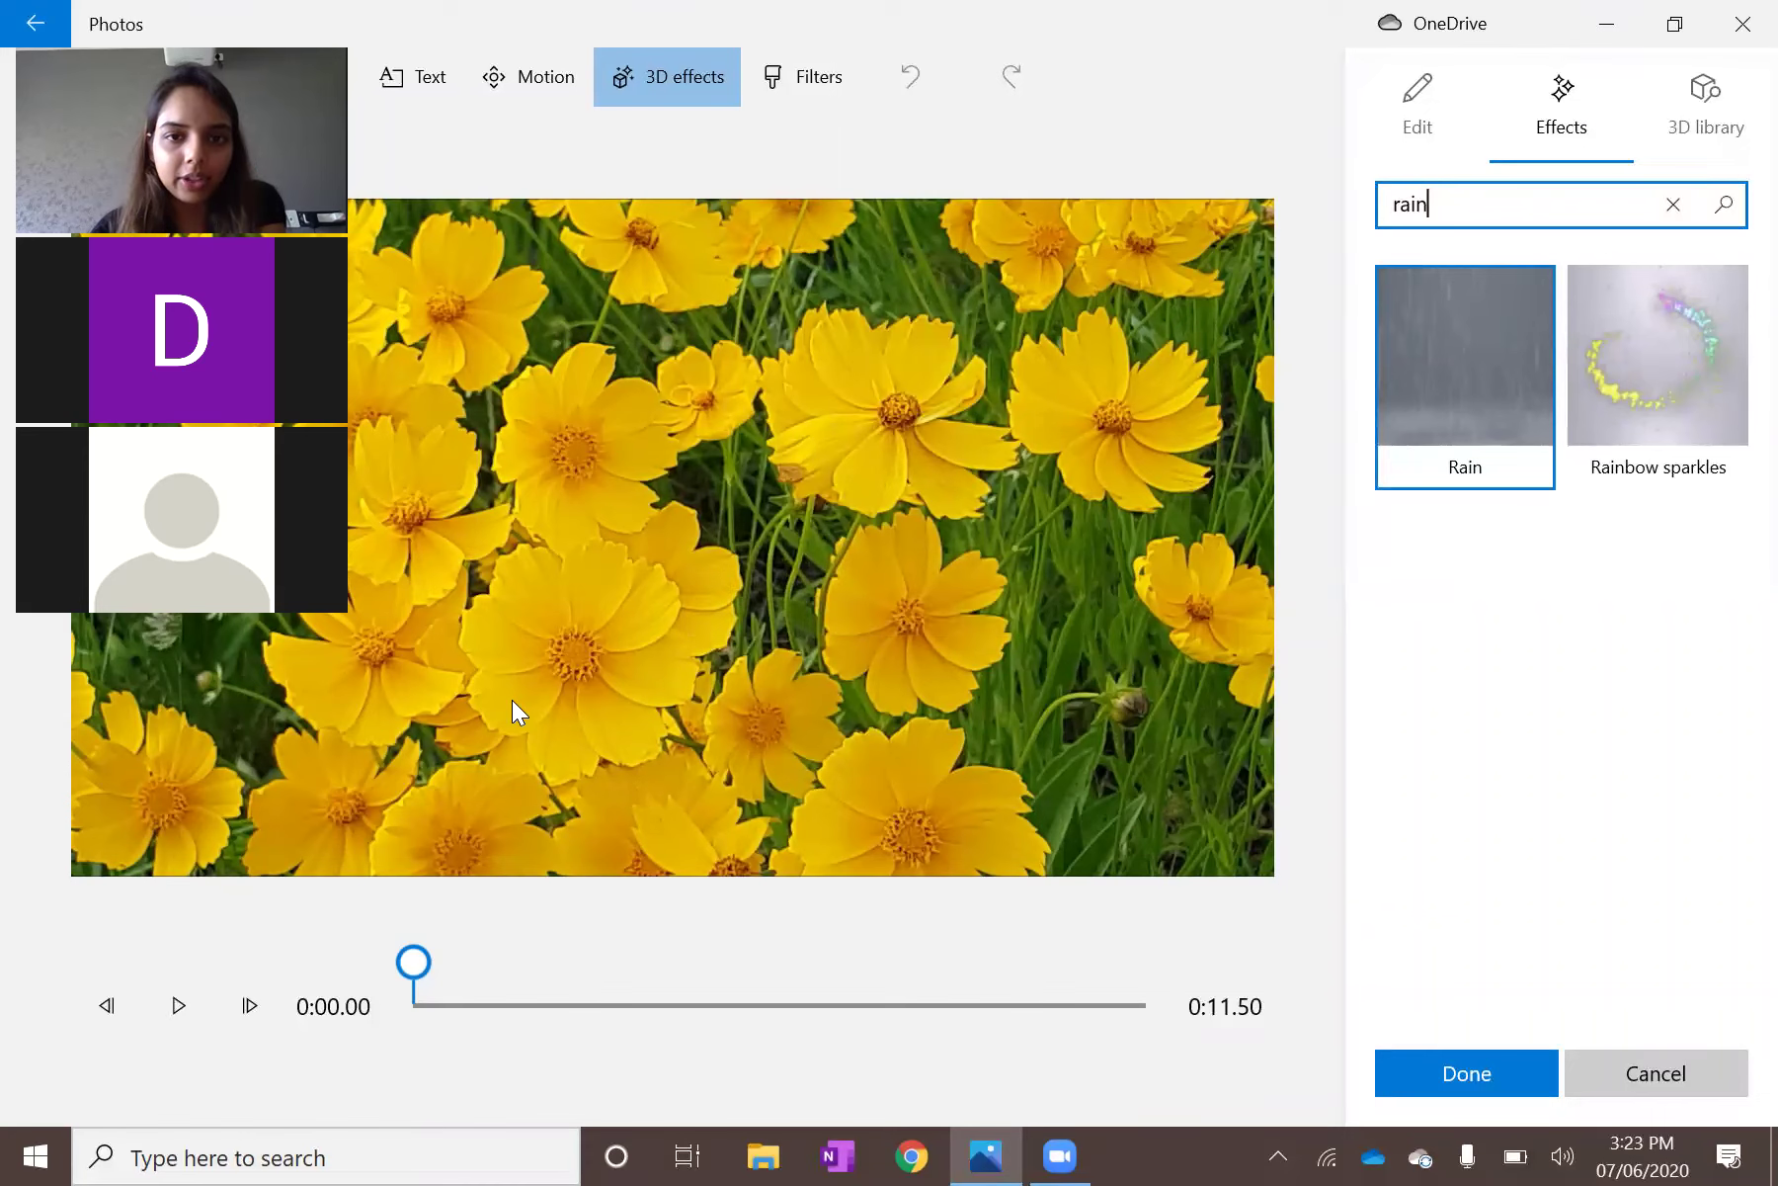
click(788, 772)
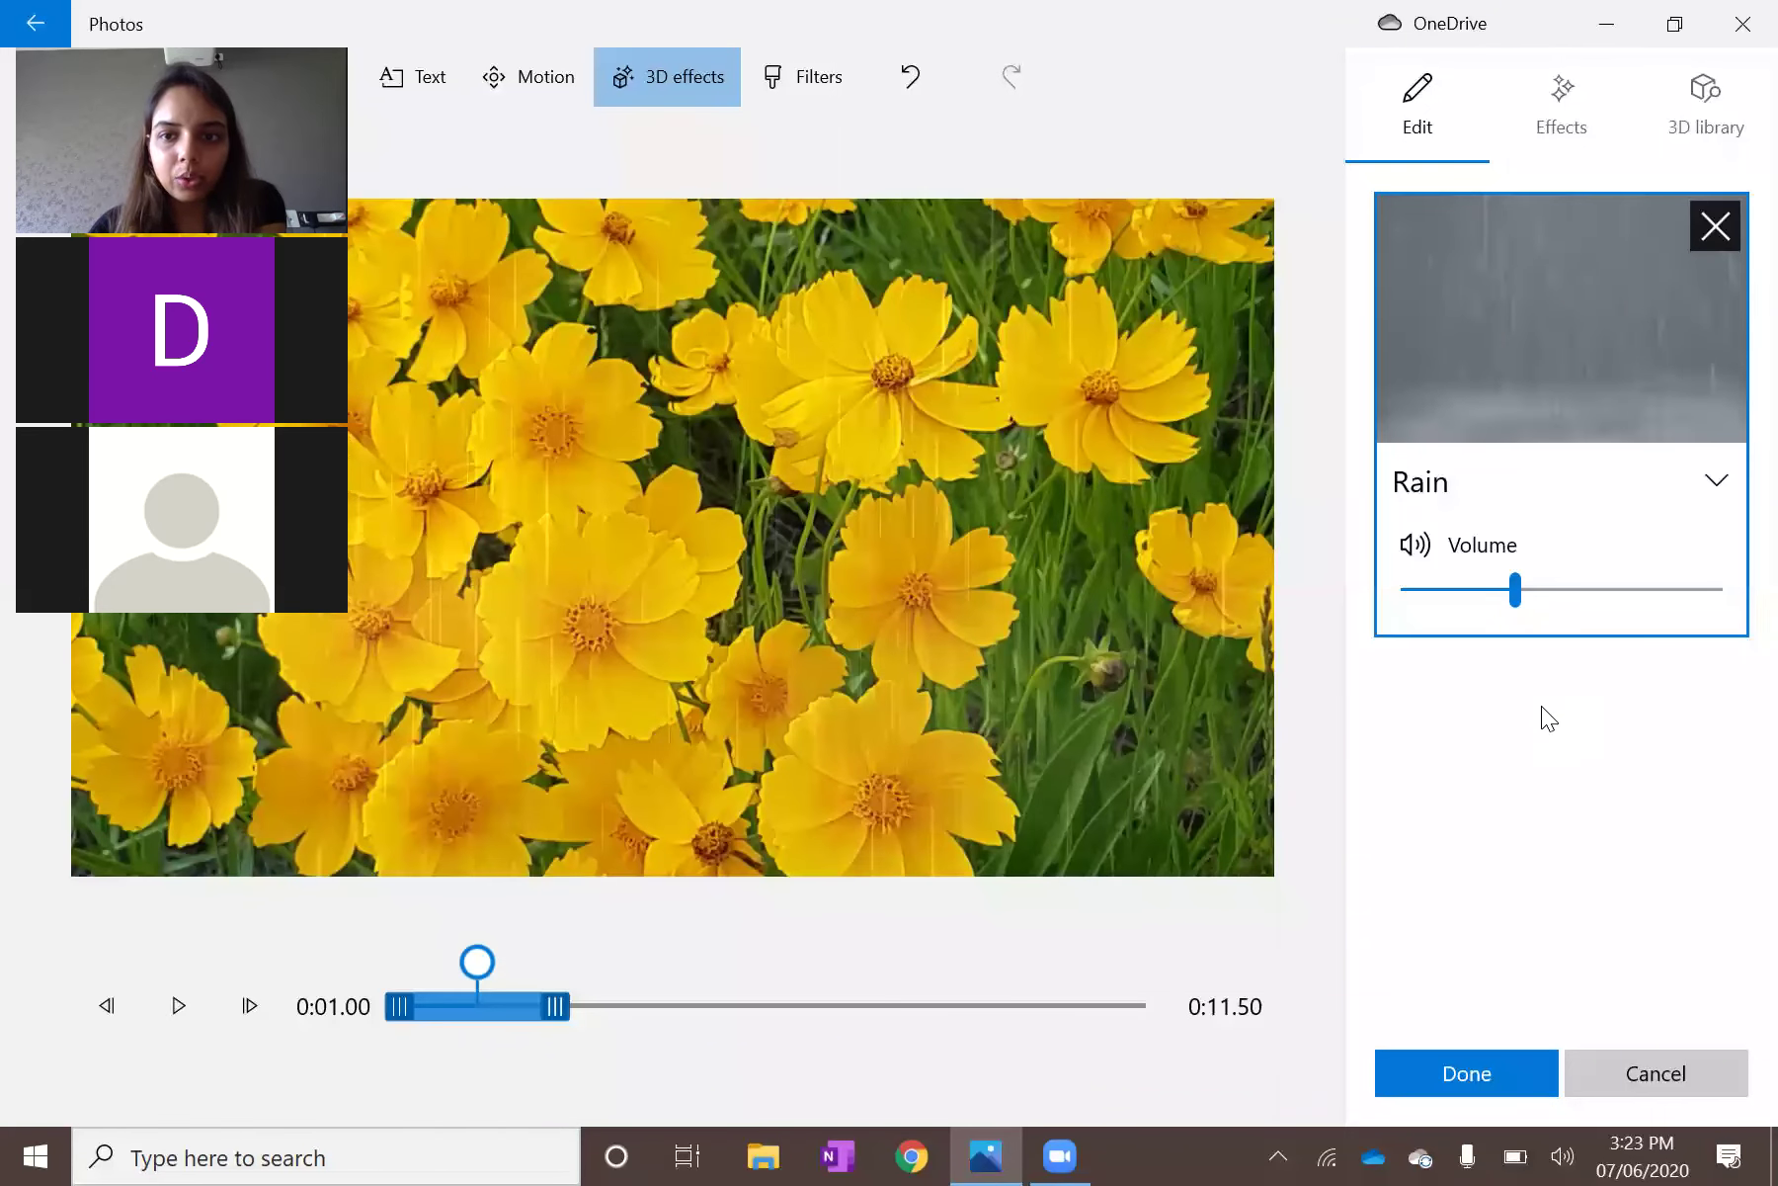
Try several volume levels for the Rain effect, including 0, and set the volume to 41.
click(1587, 598)
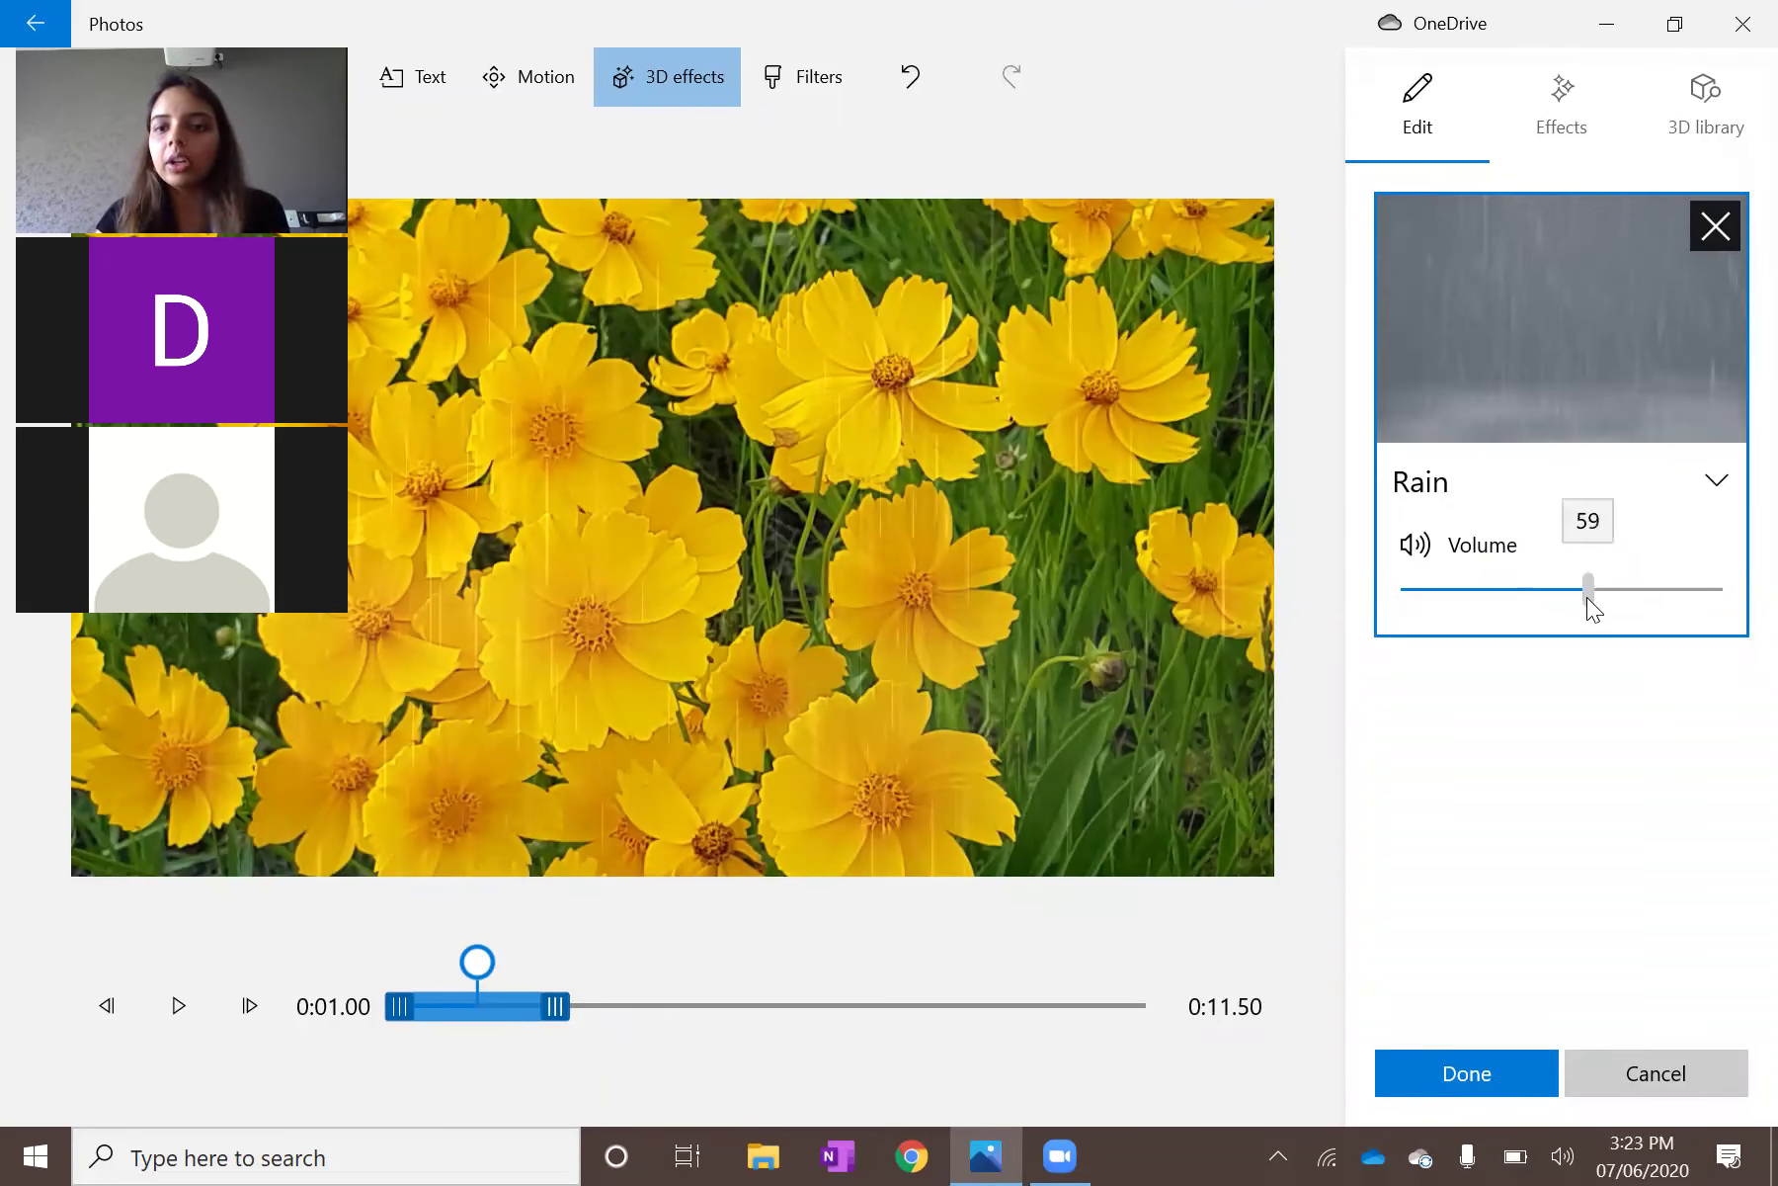
key(Left)
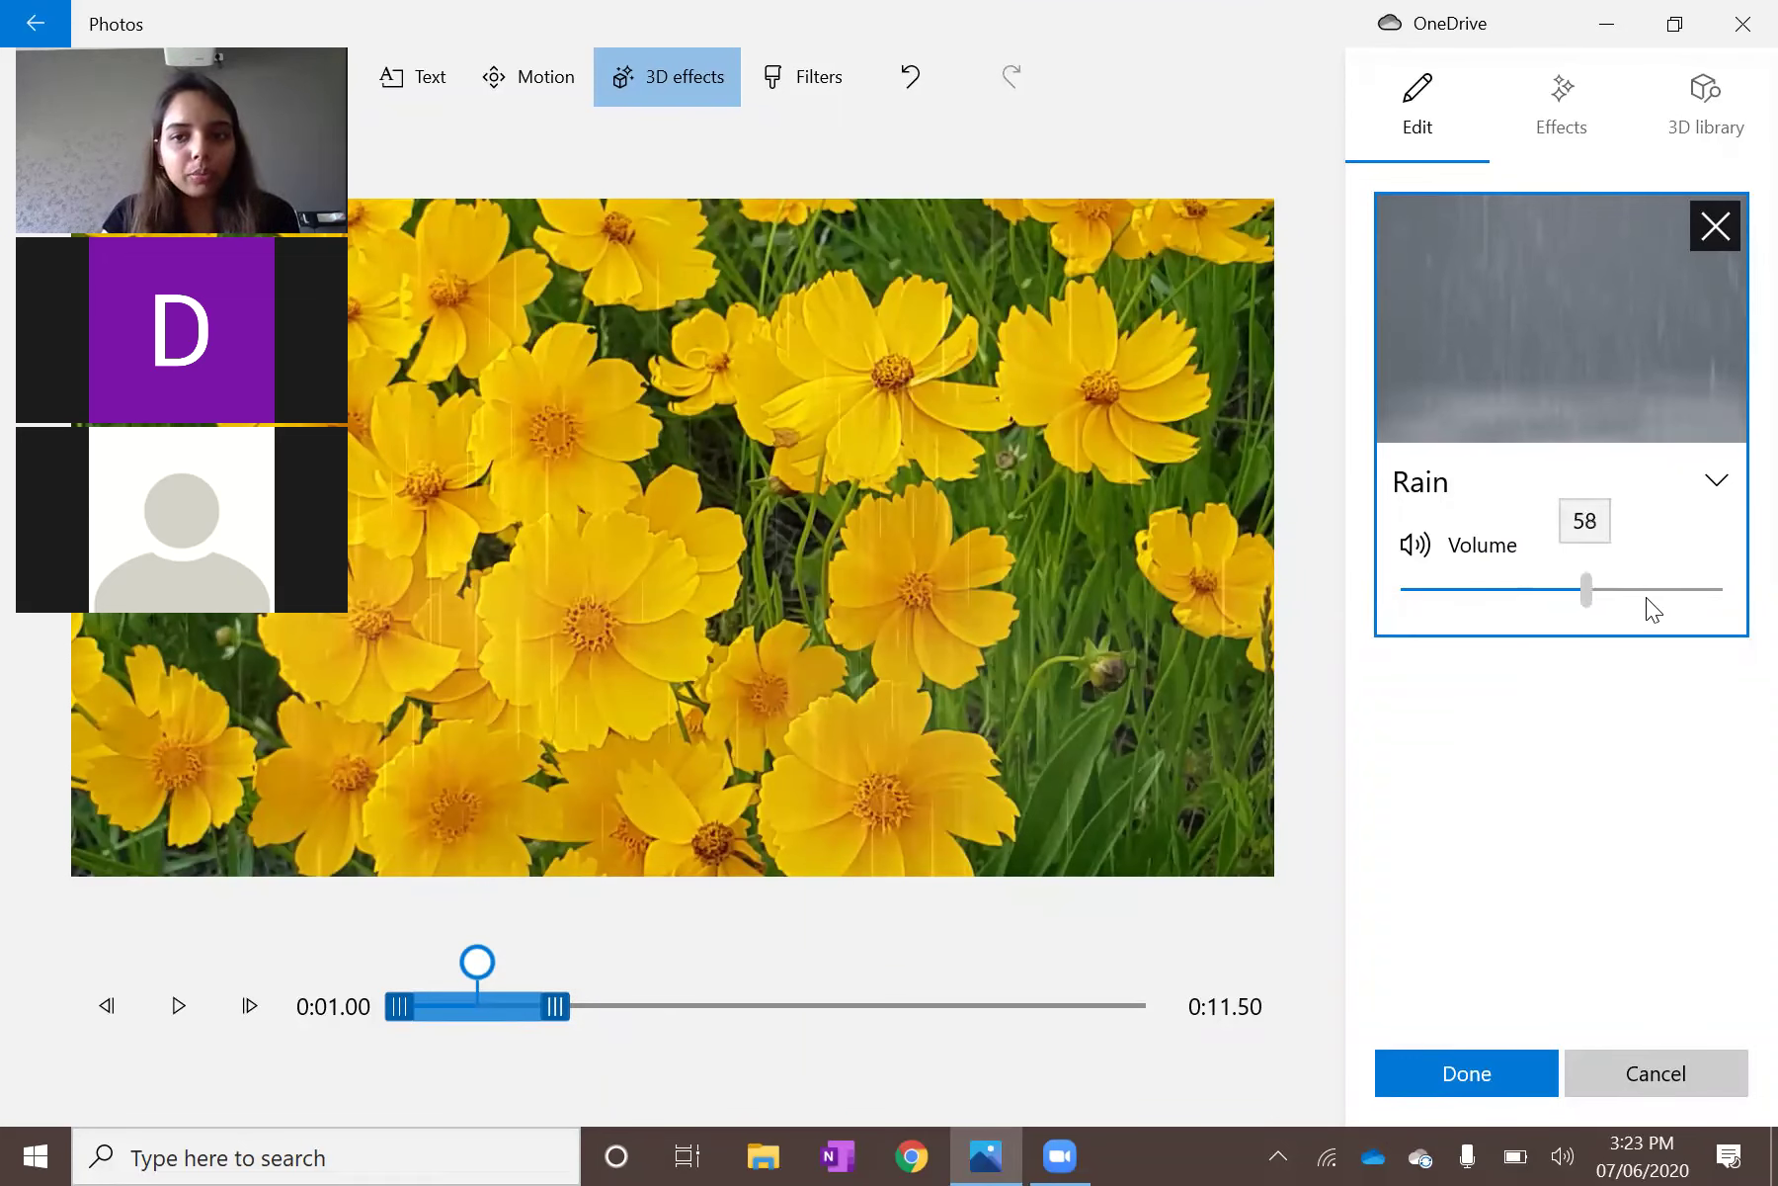
key(Page_Up)
key(Page_Up)
key(Home)
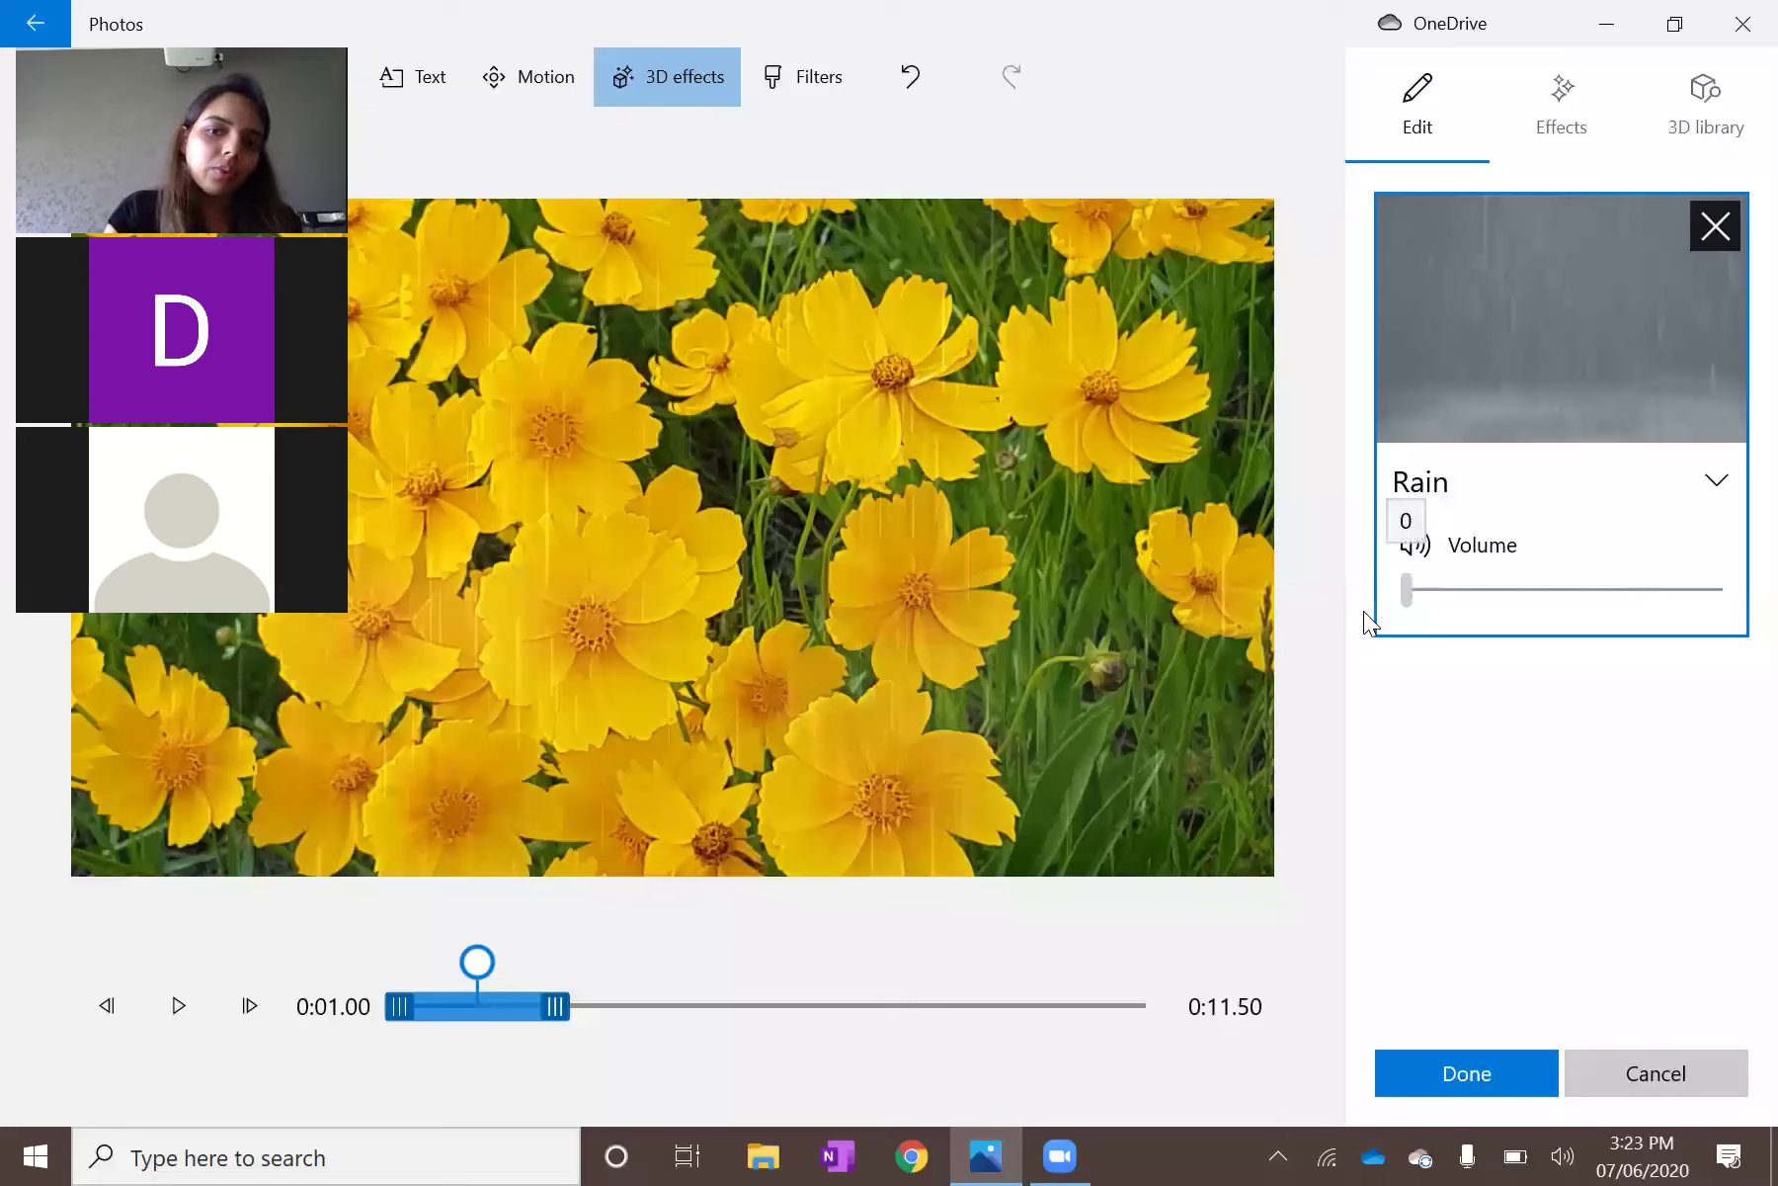
click(1532, 598)
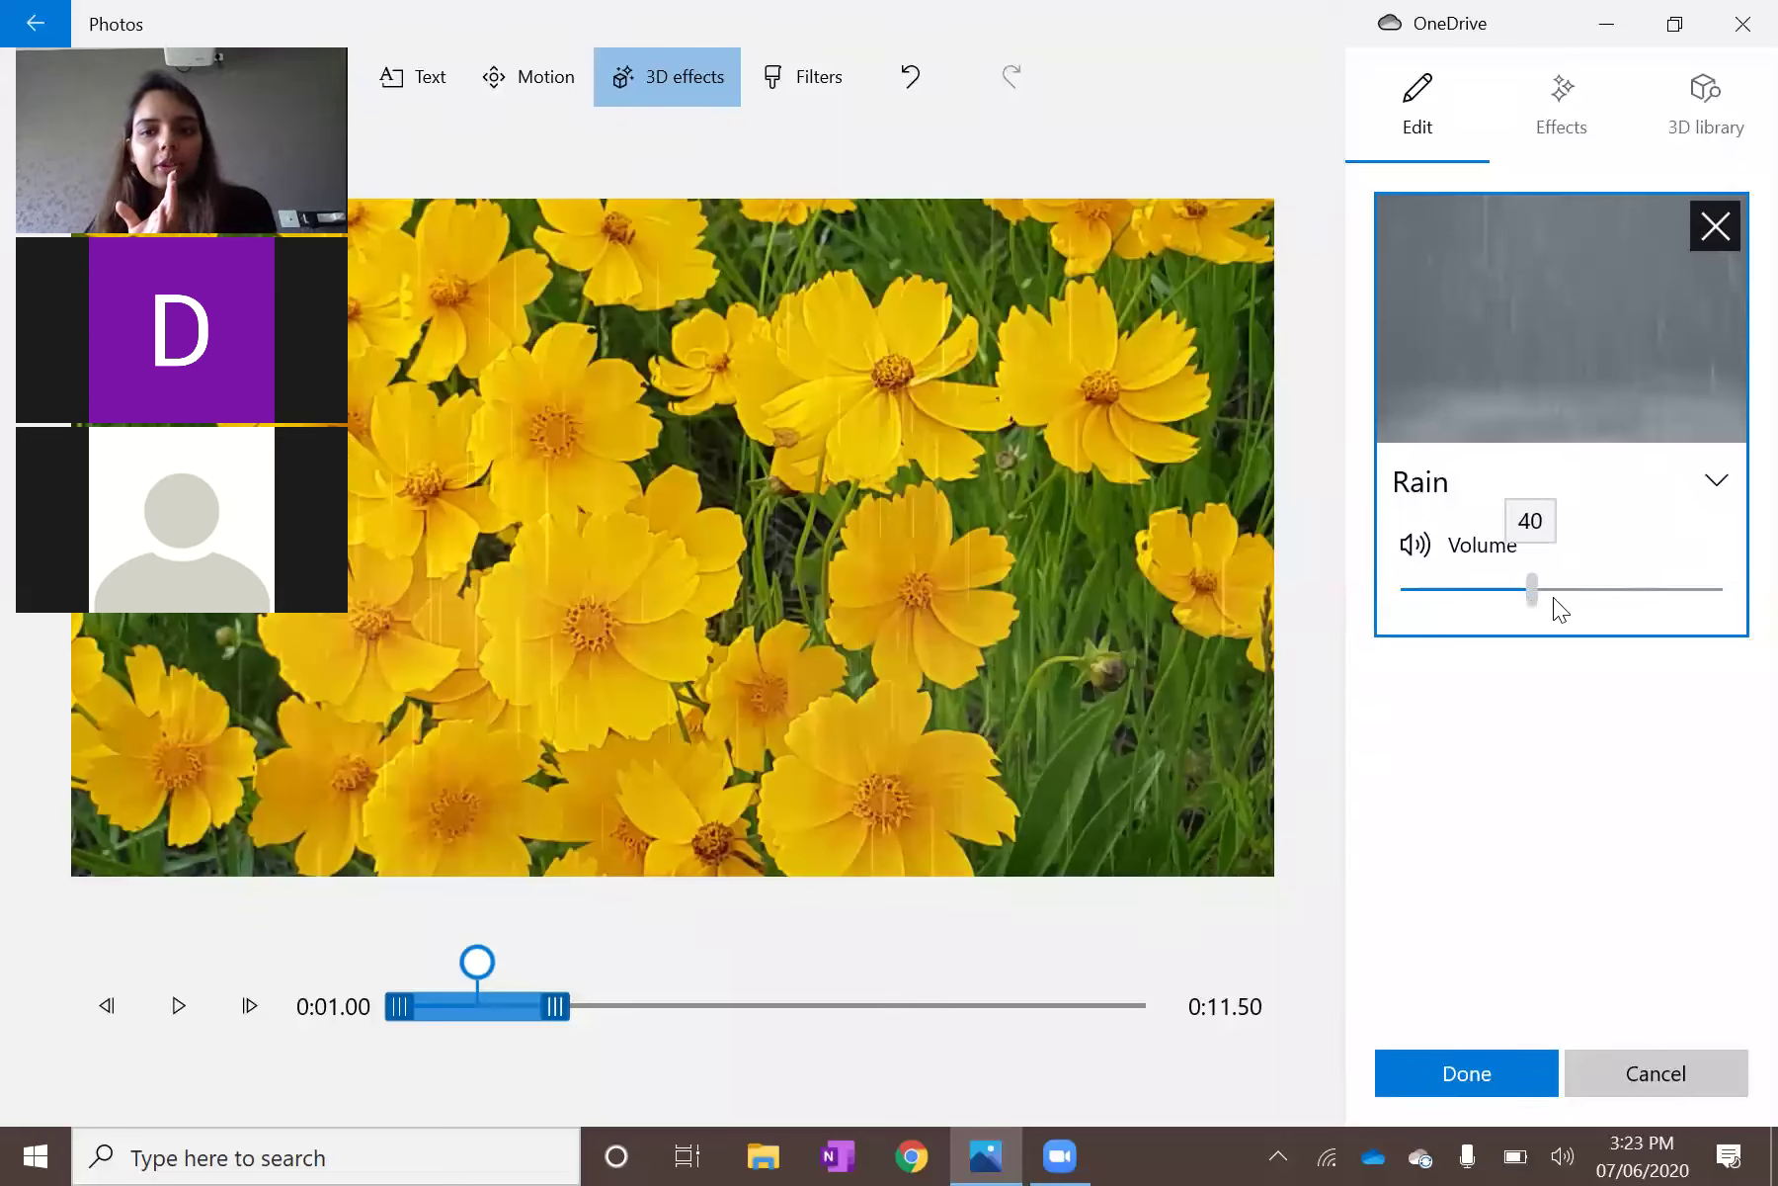
key(Right)
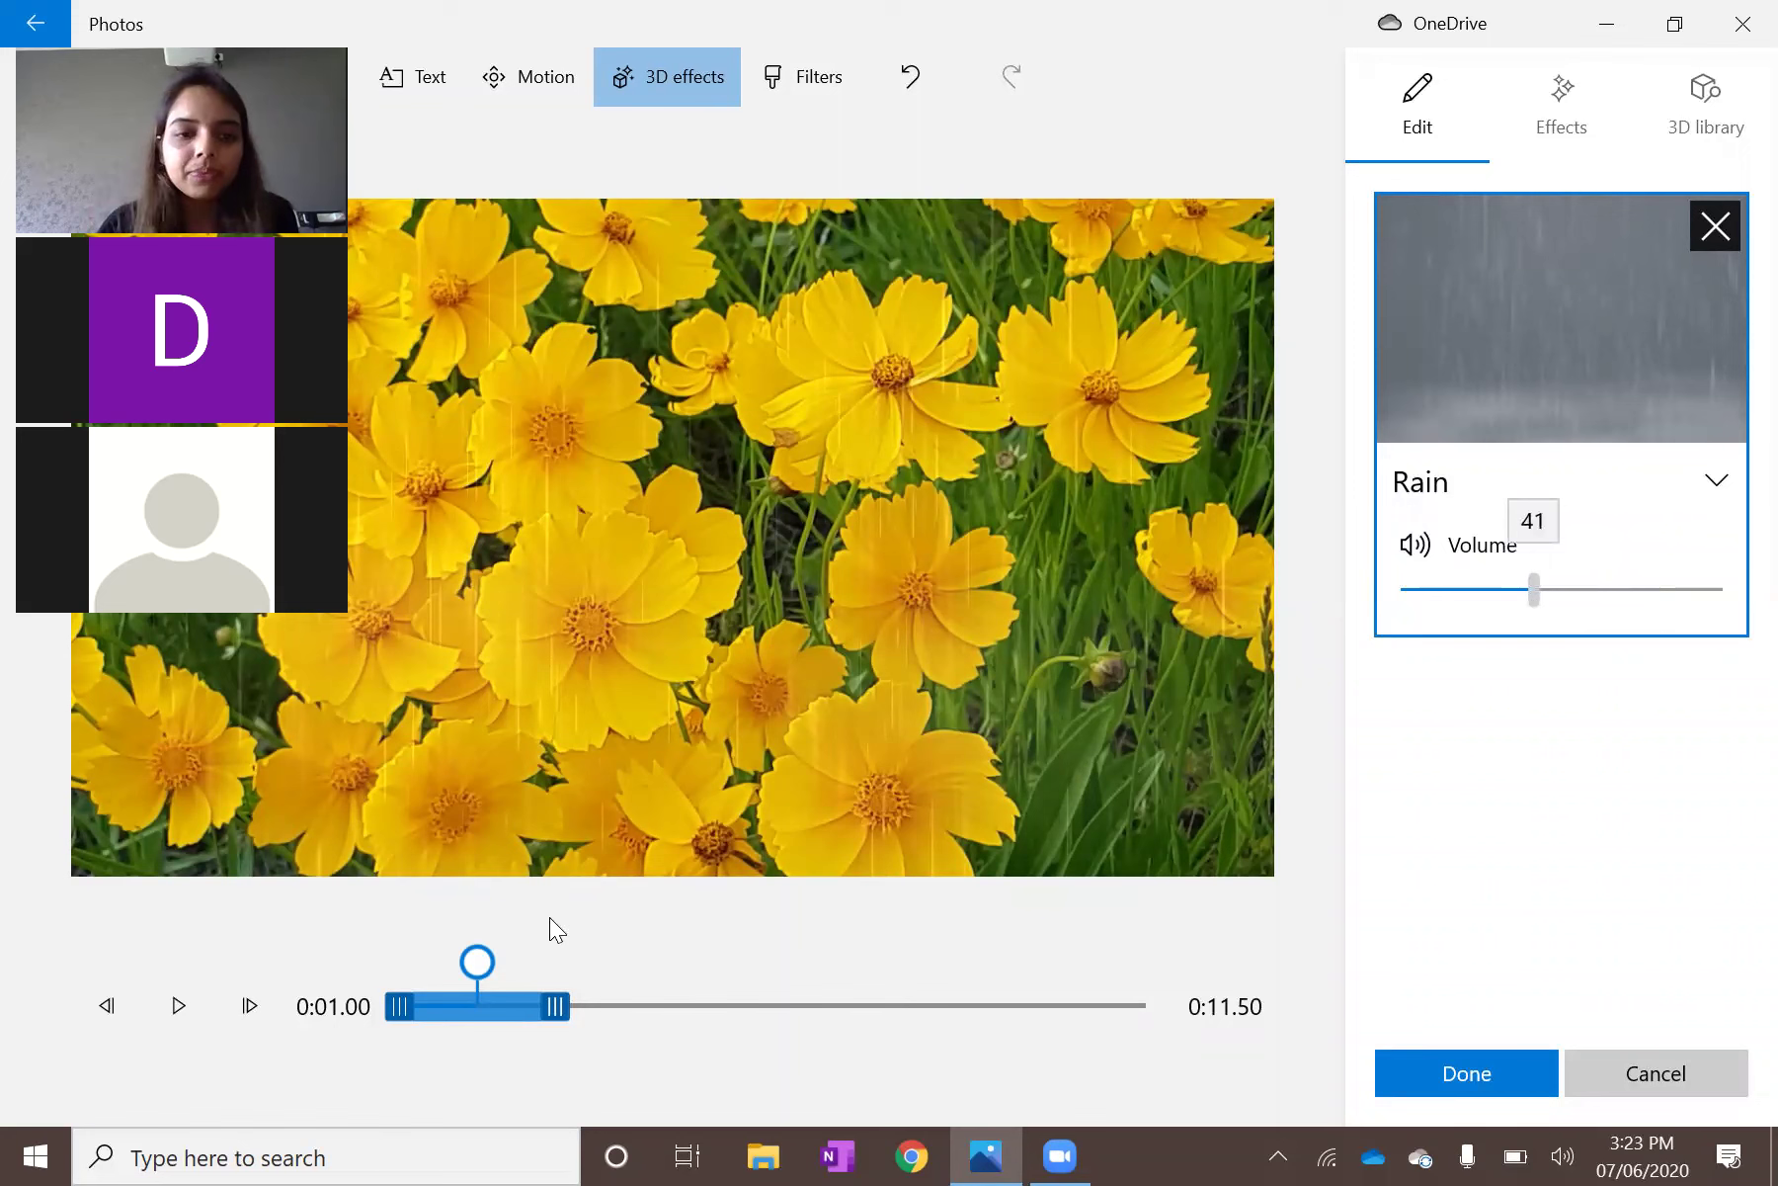
Shorten the Rain effect to its minimum duration, then lengthen it from the clip's start to a little under halfway through.
click(386, 1007)
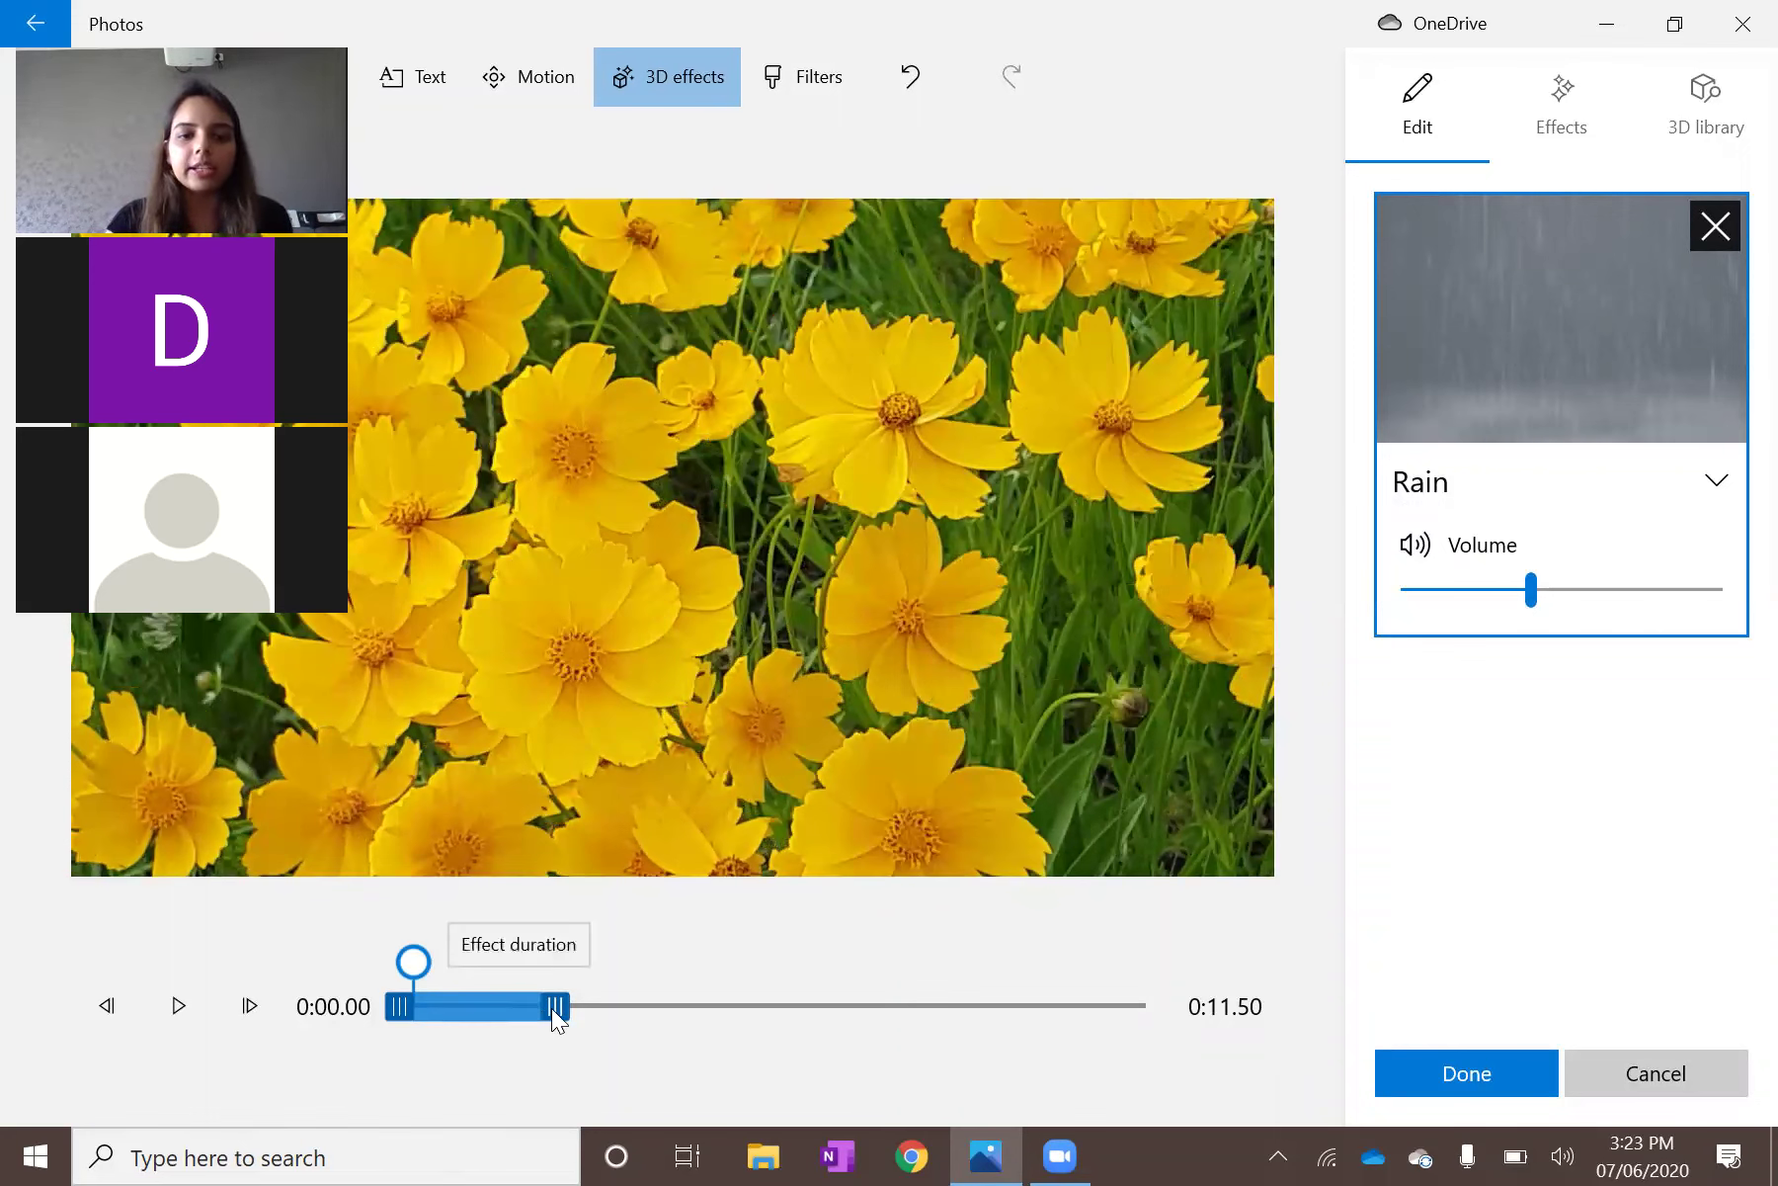
drag(555, 1005, 428, 1006)
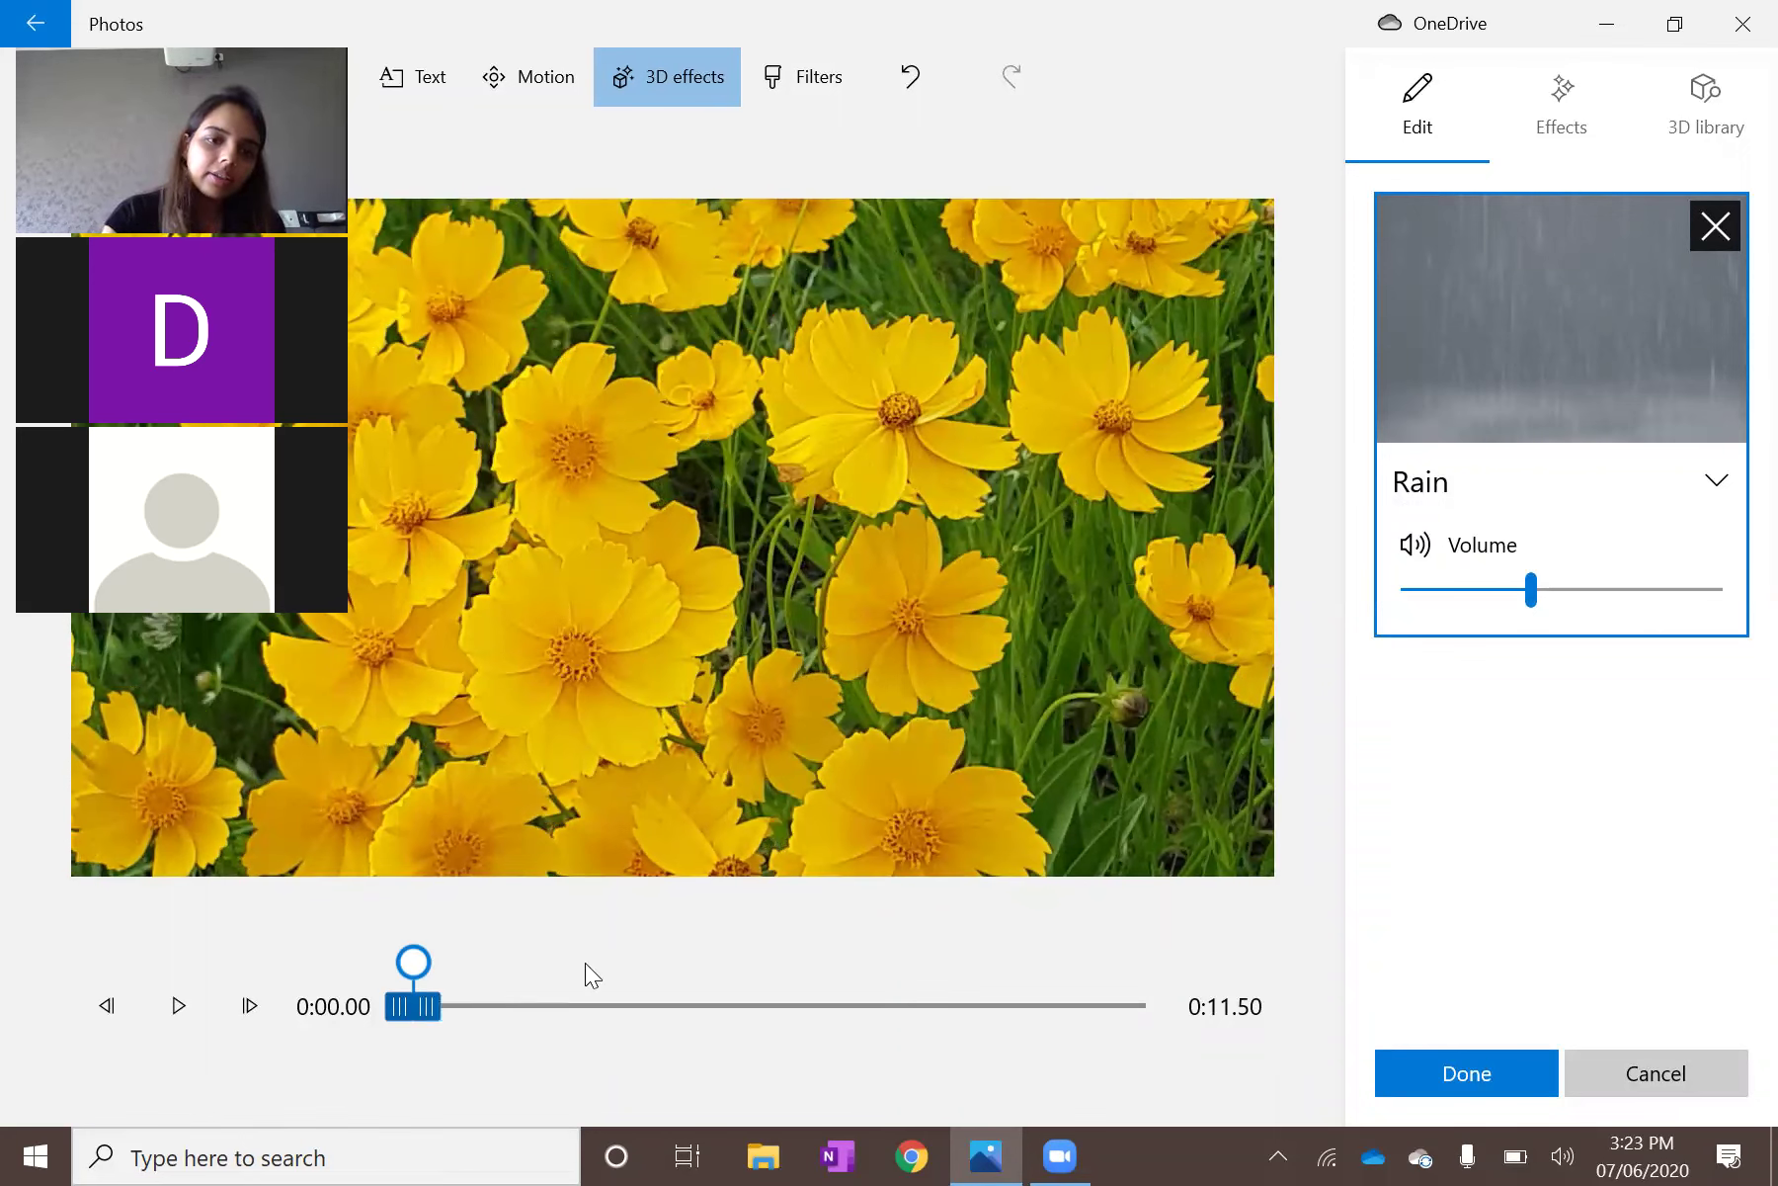
click(743, 1008)
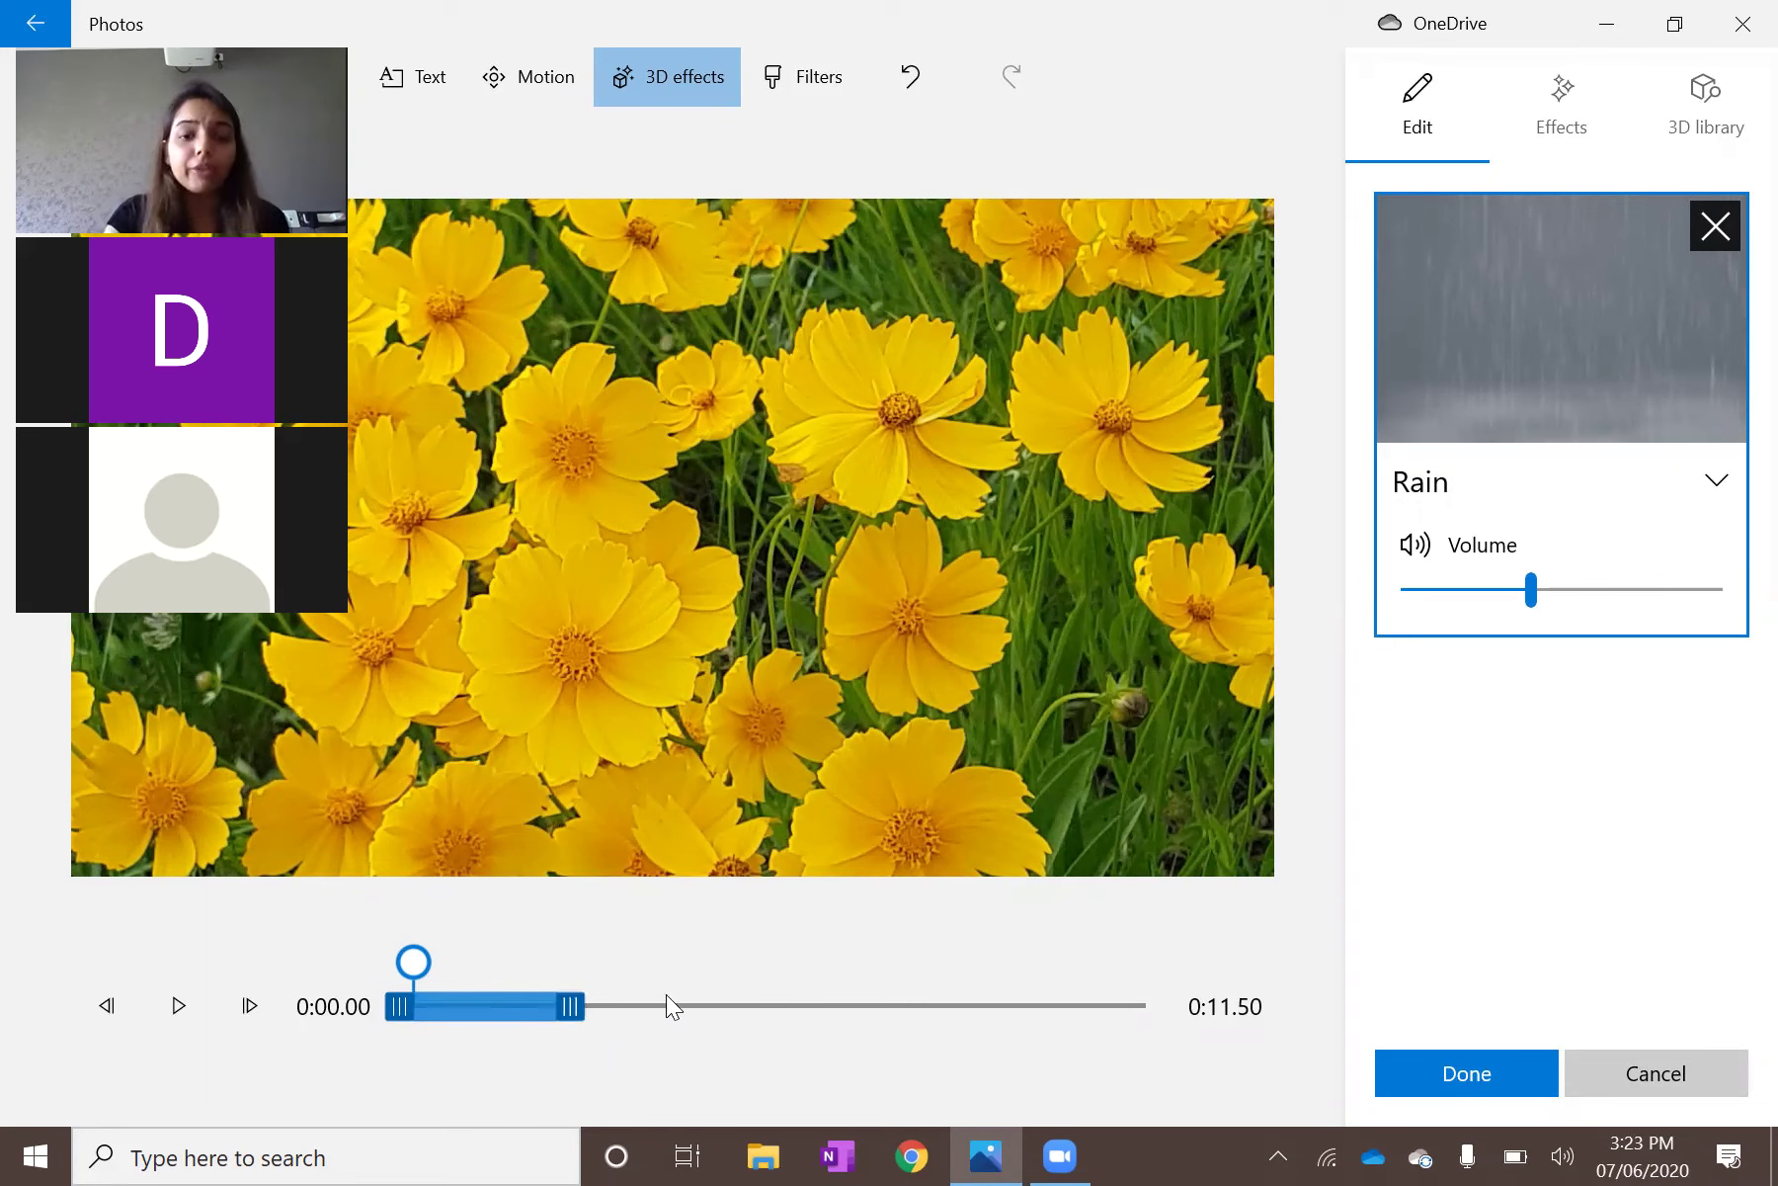
click(667, 996)
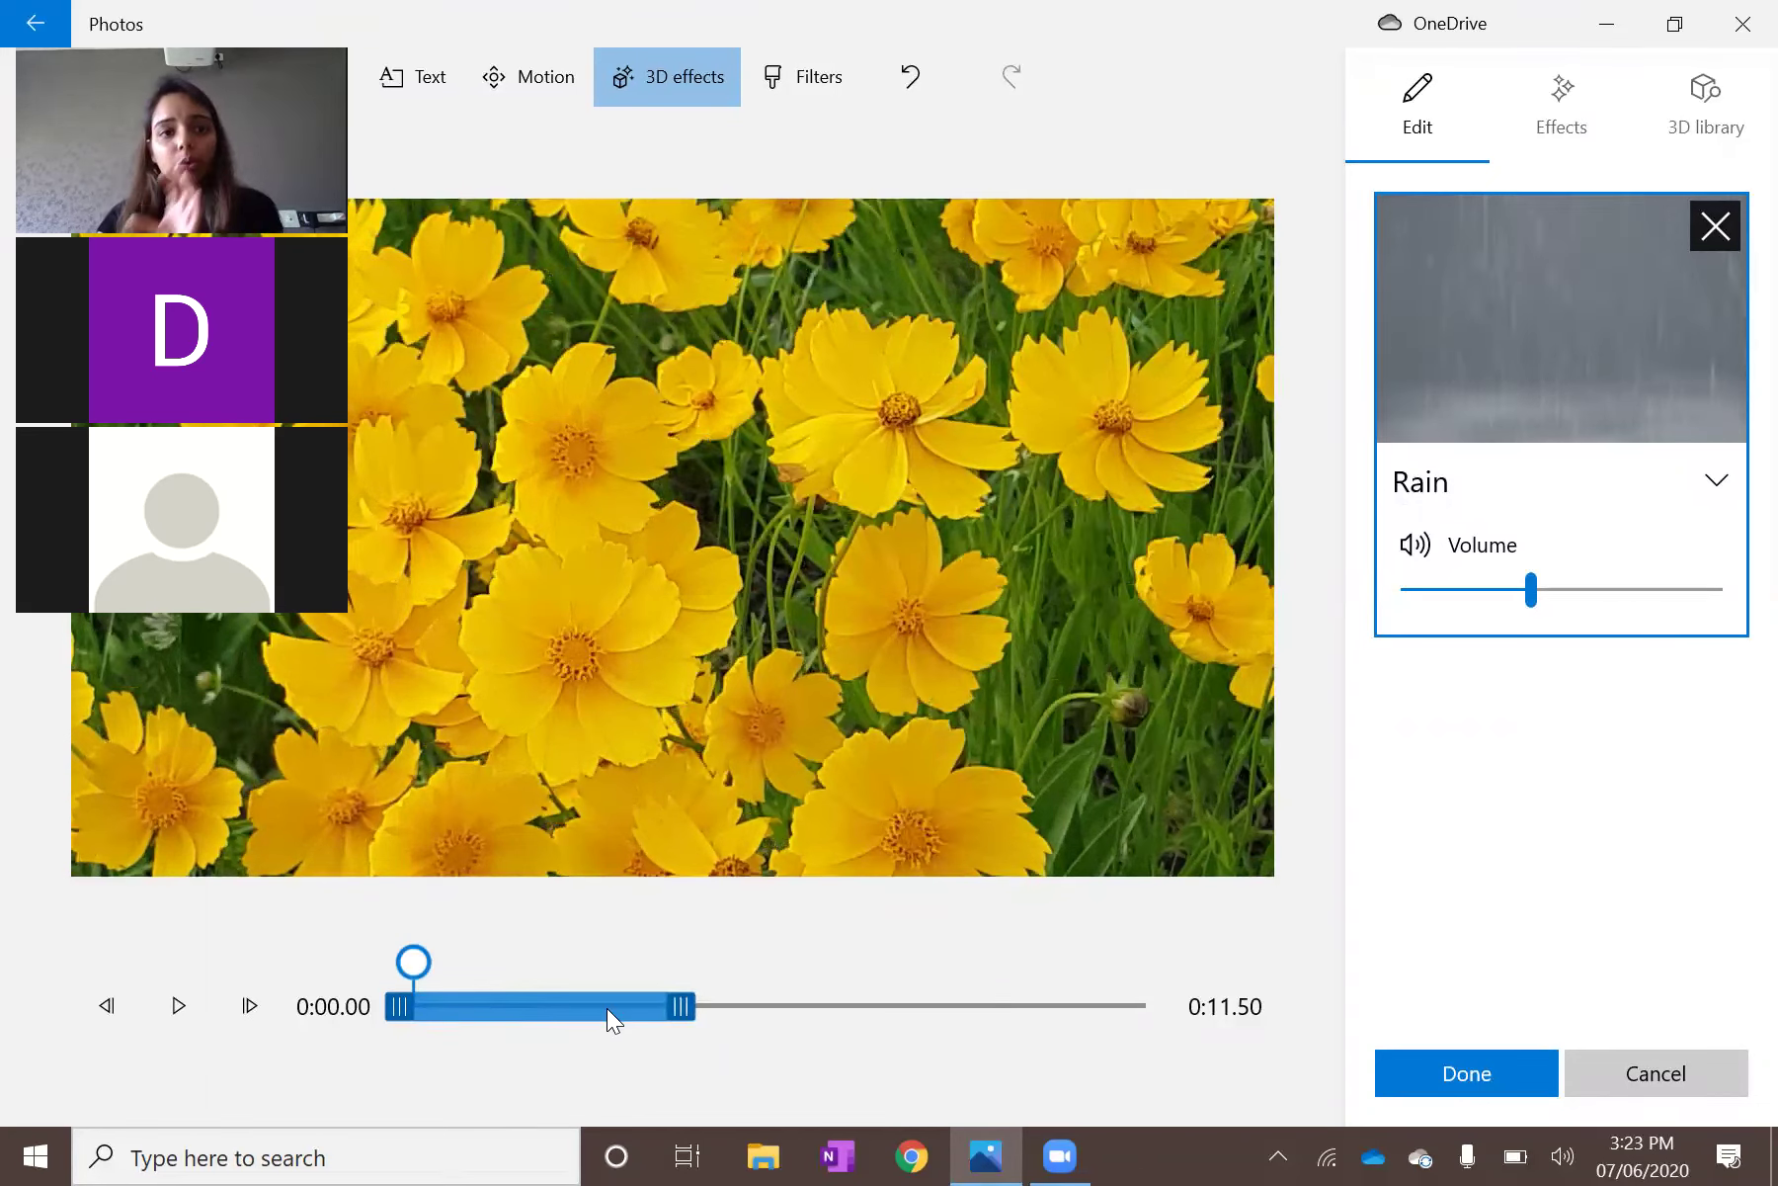
click(658, 1010)
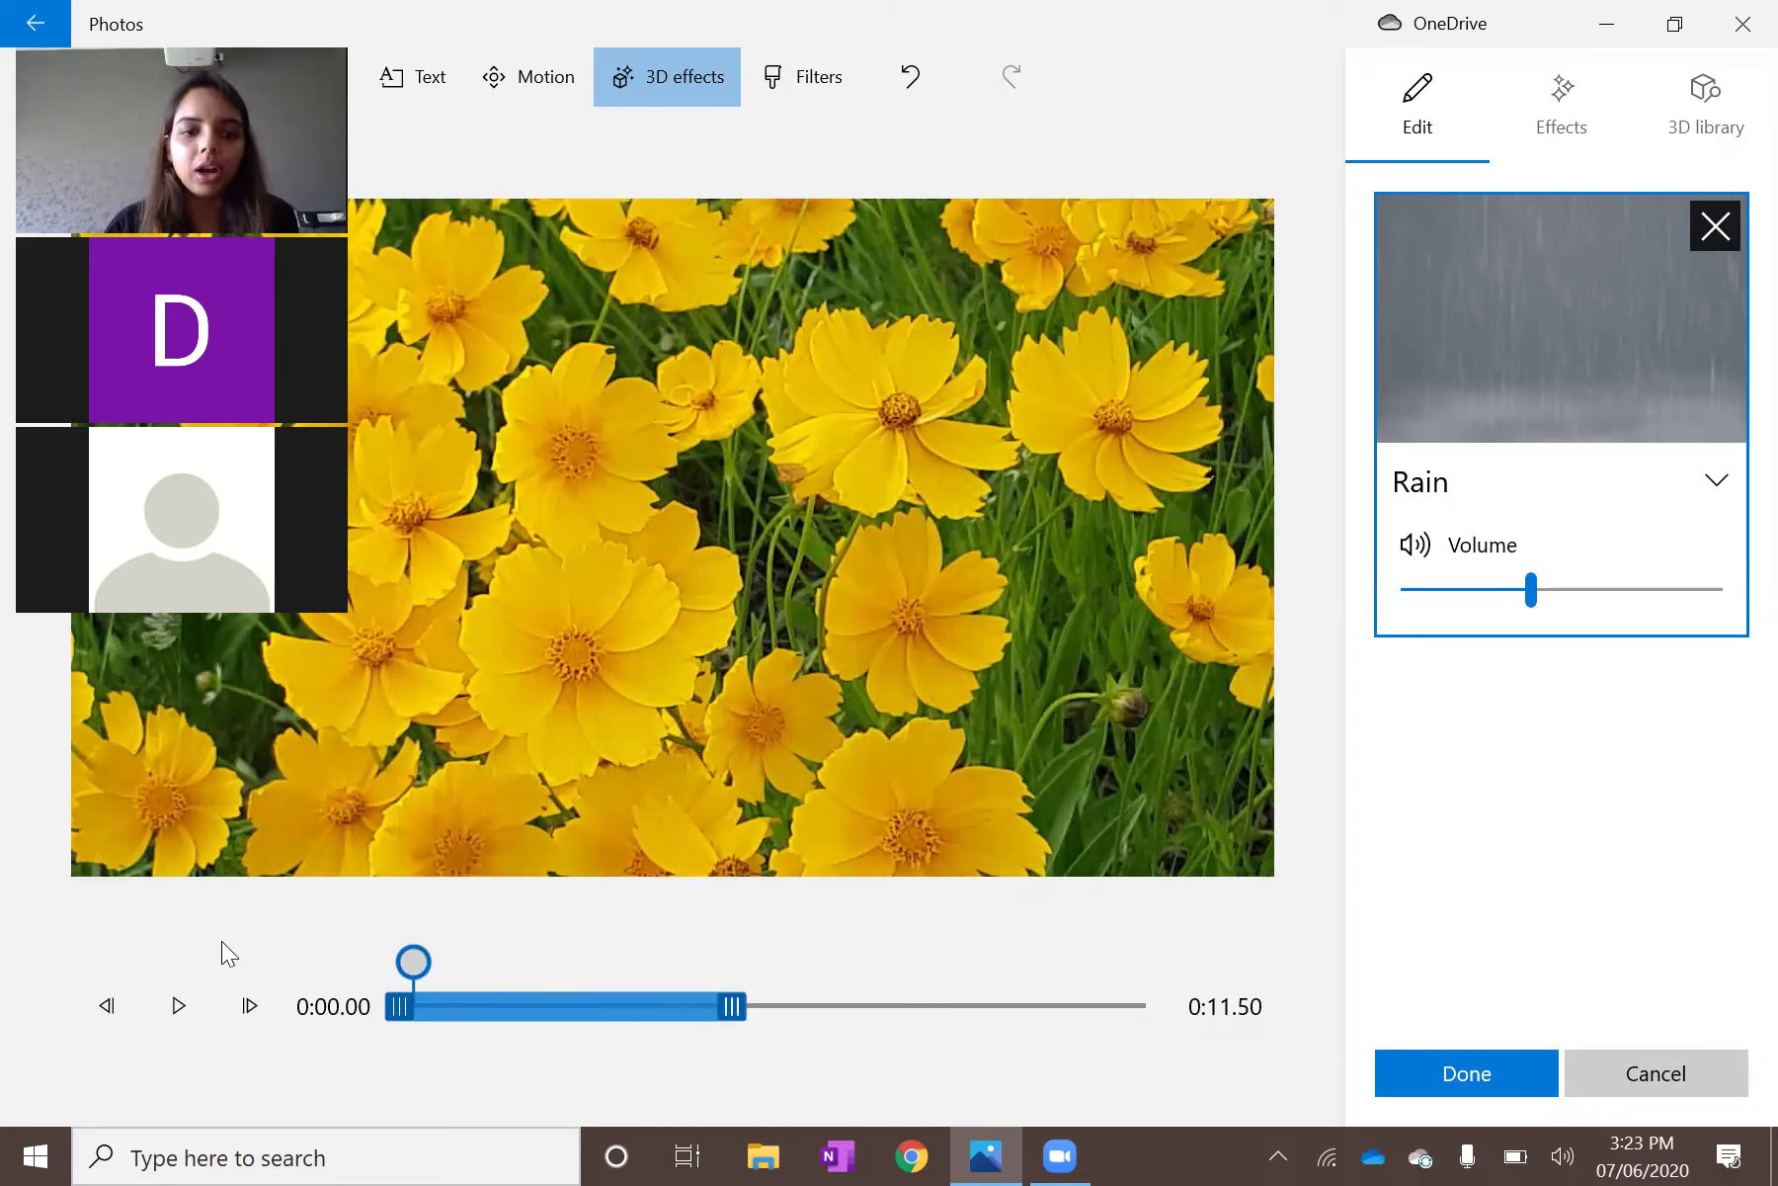
Play and scrub through the yellow flowers clip to compare the parts with and without the Rain effect.
click(176, 1004)
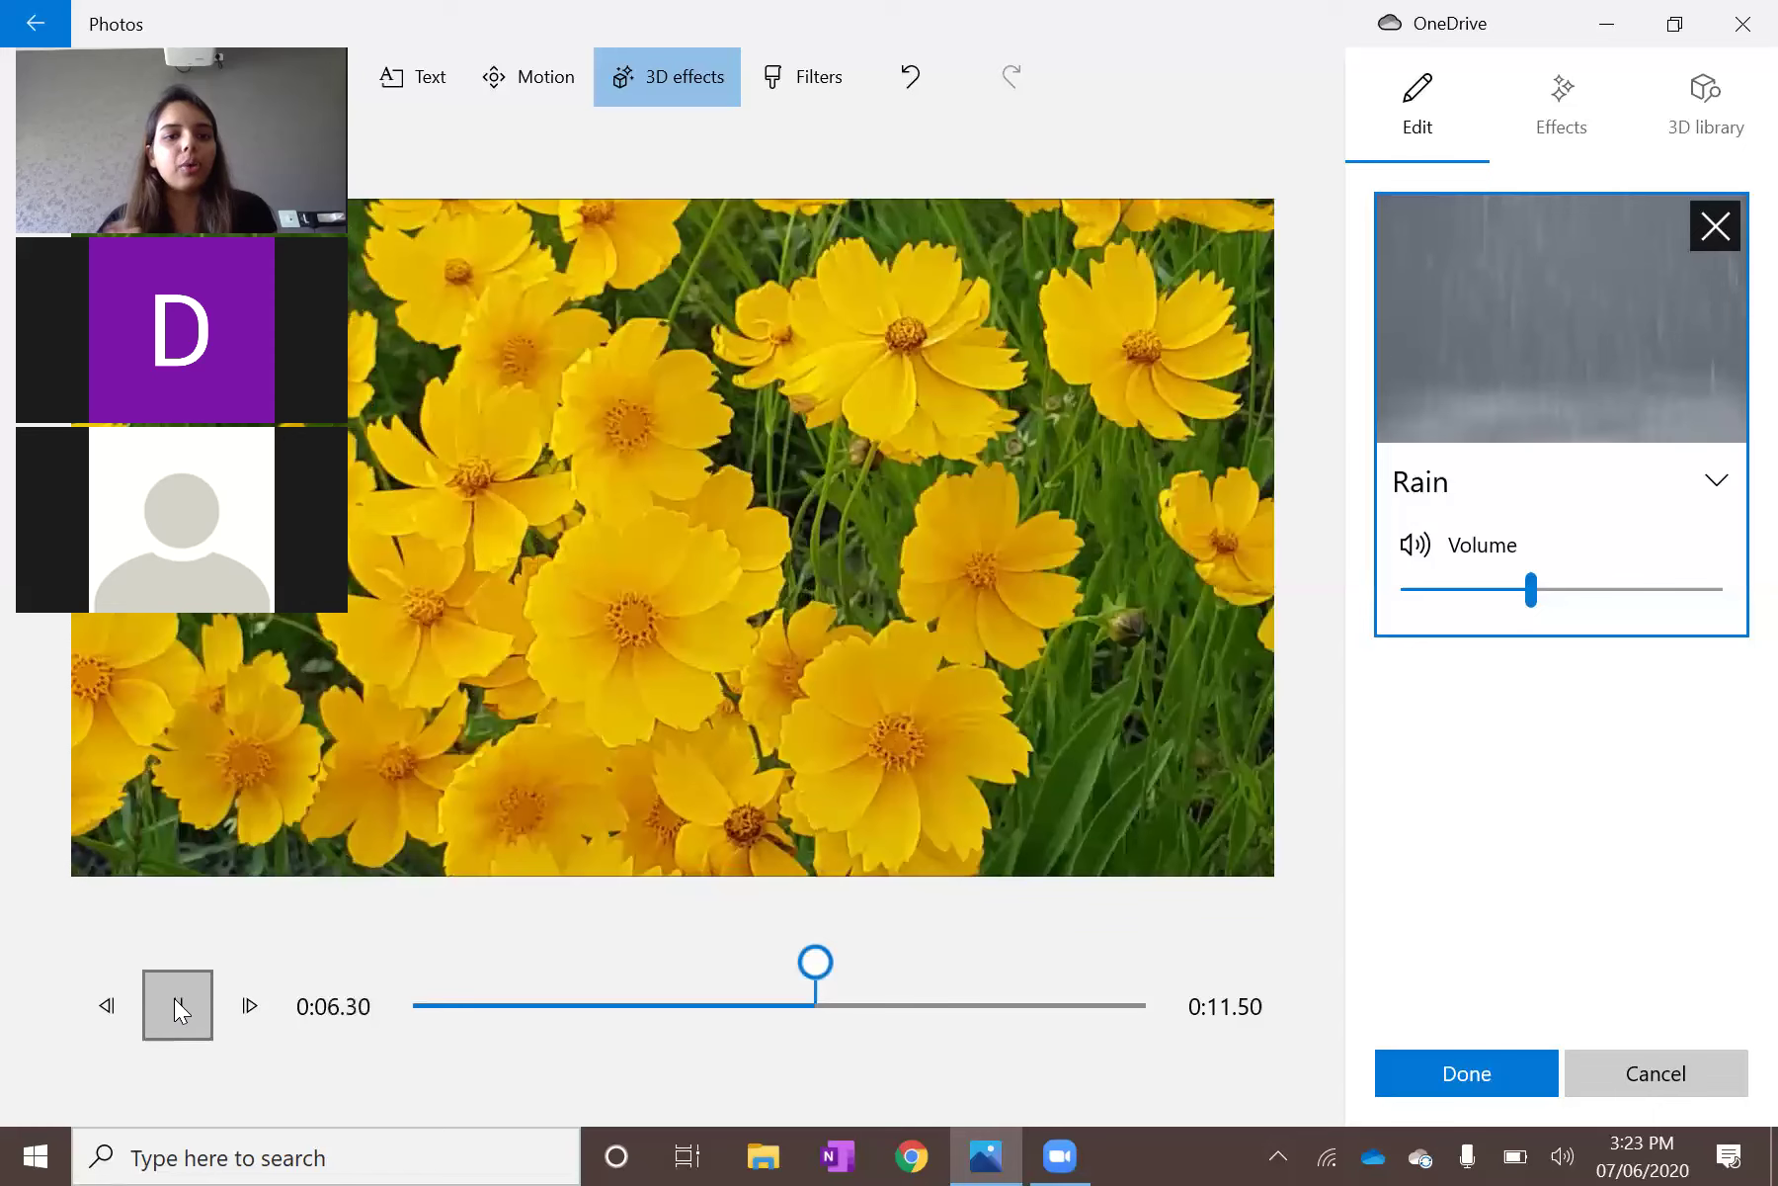
click(858, 960)
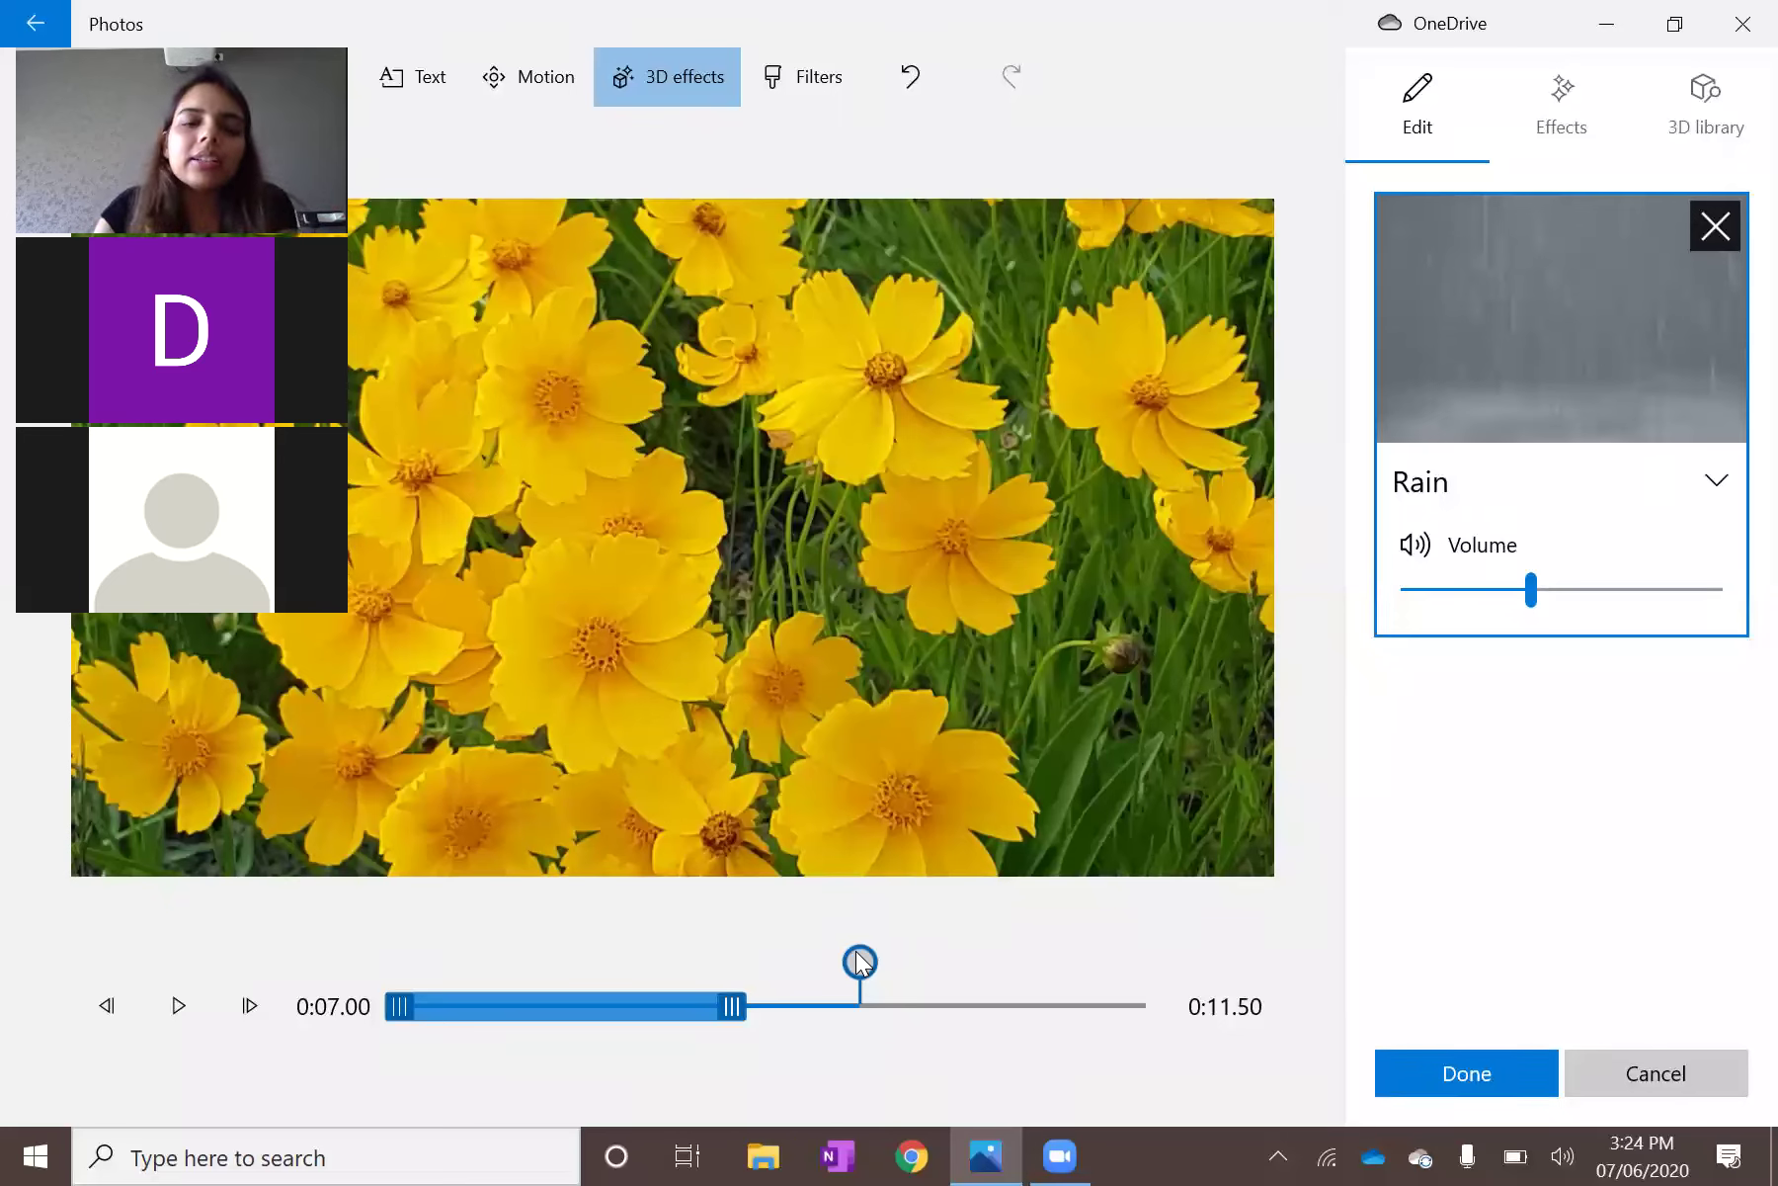
click(571, 954)
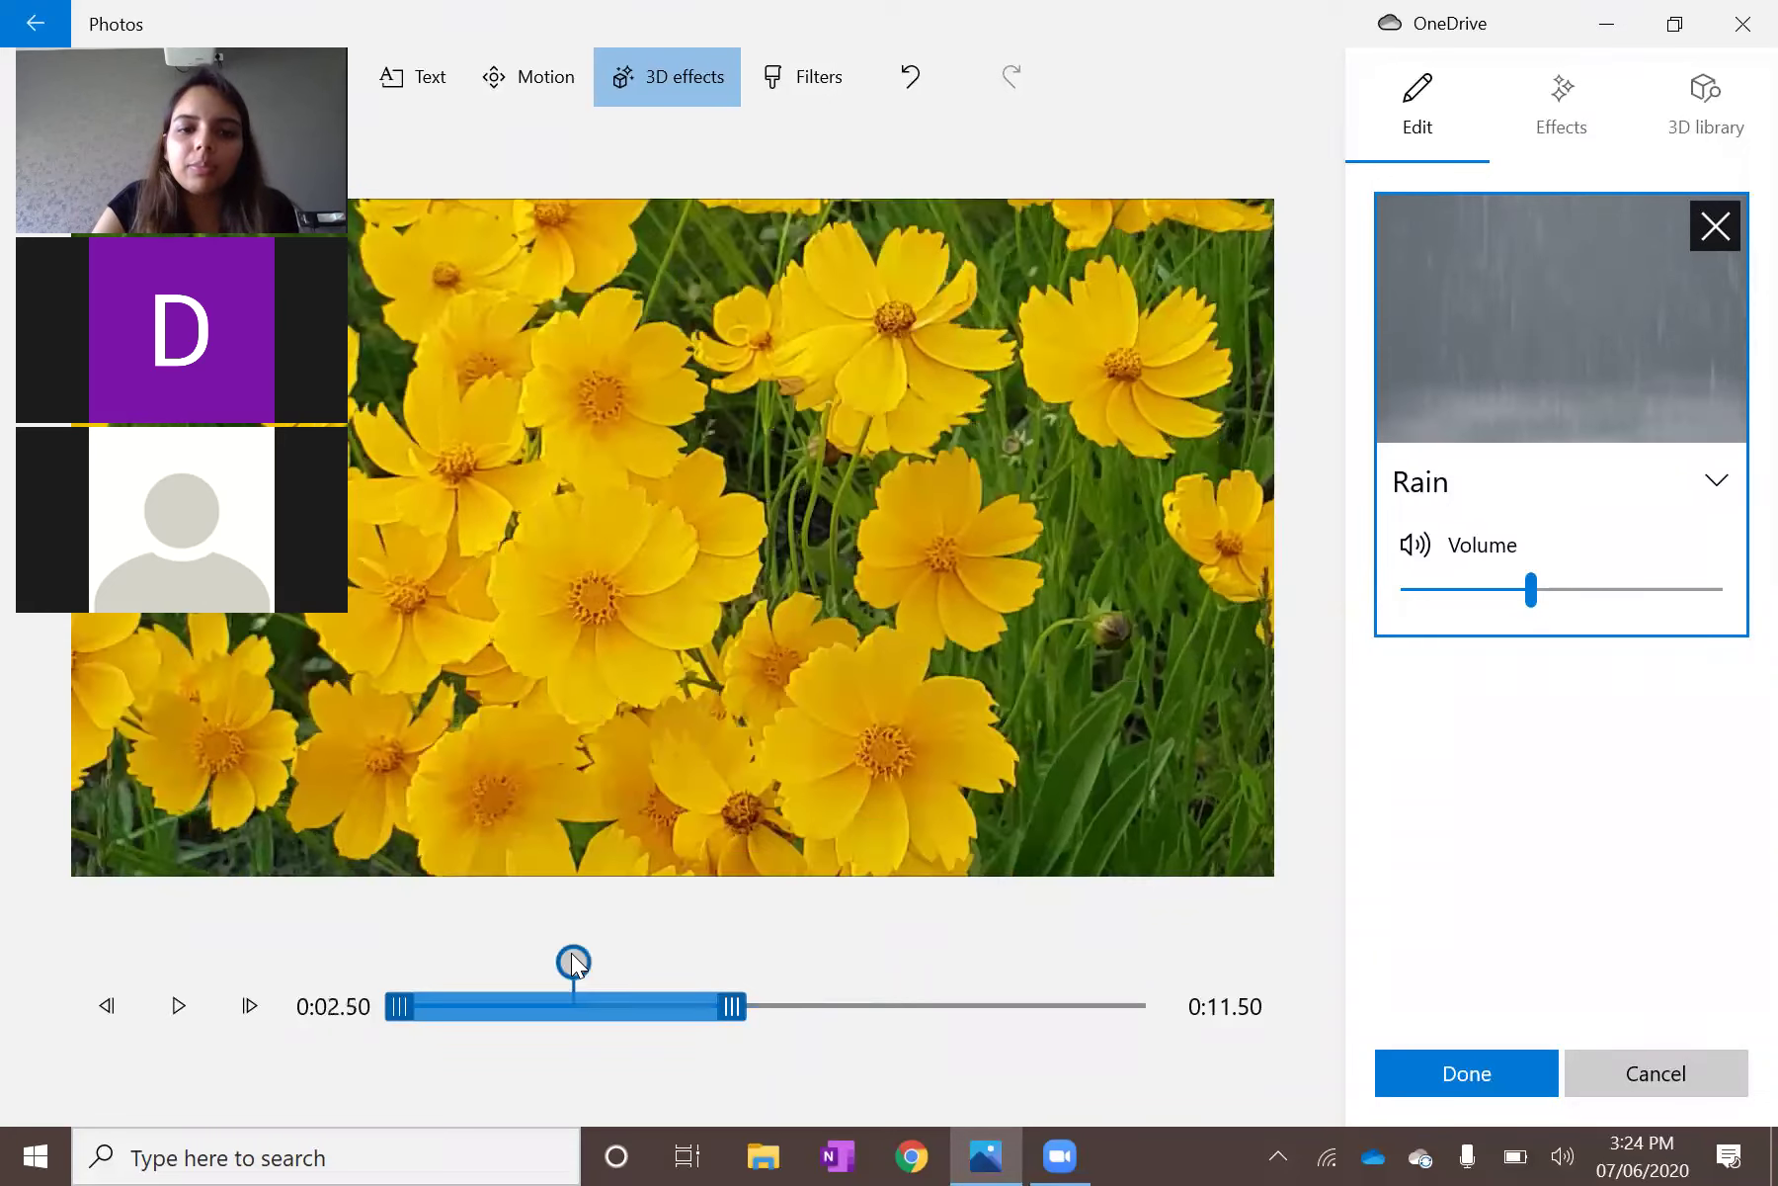
click(415, 959)
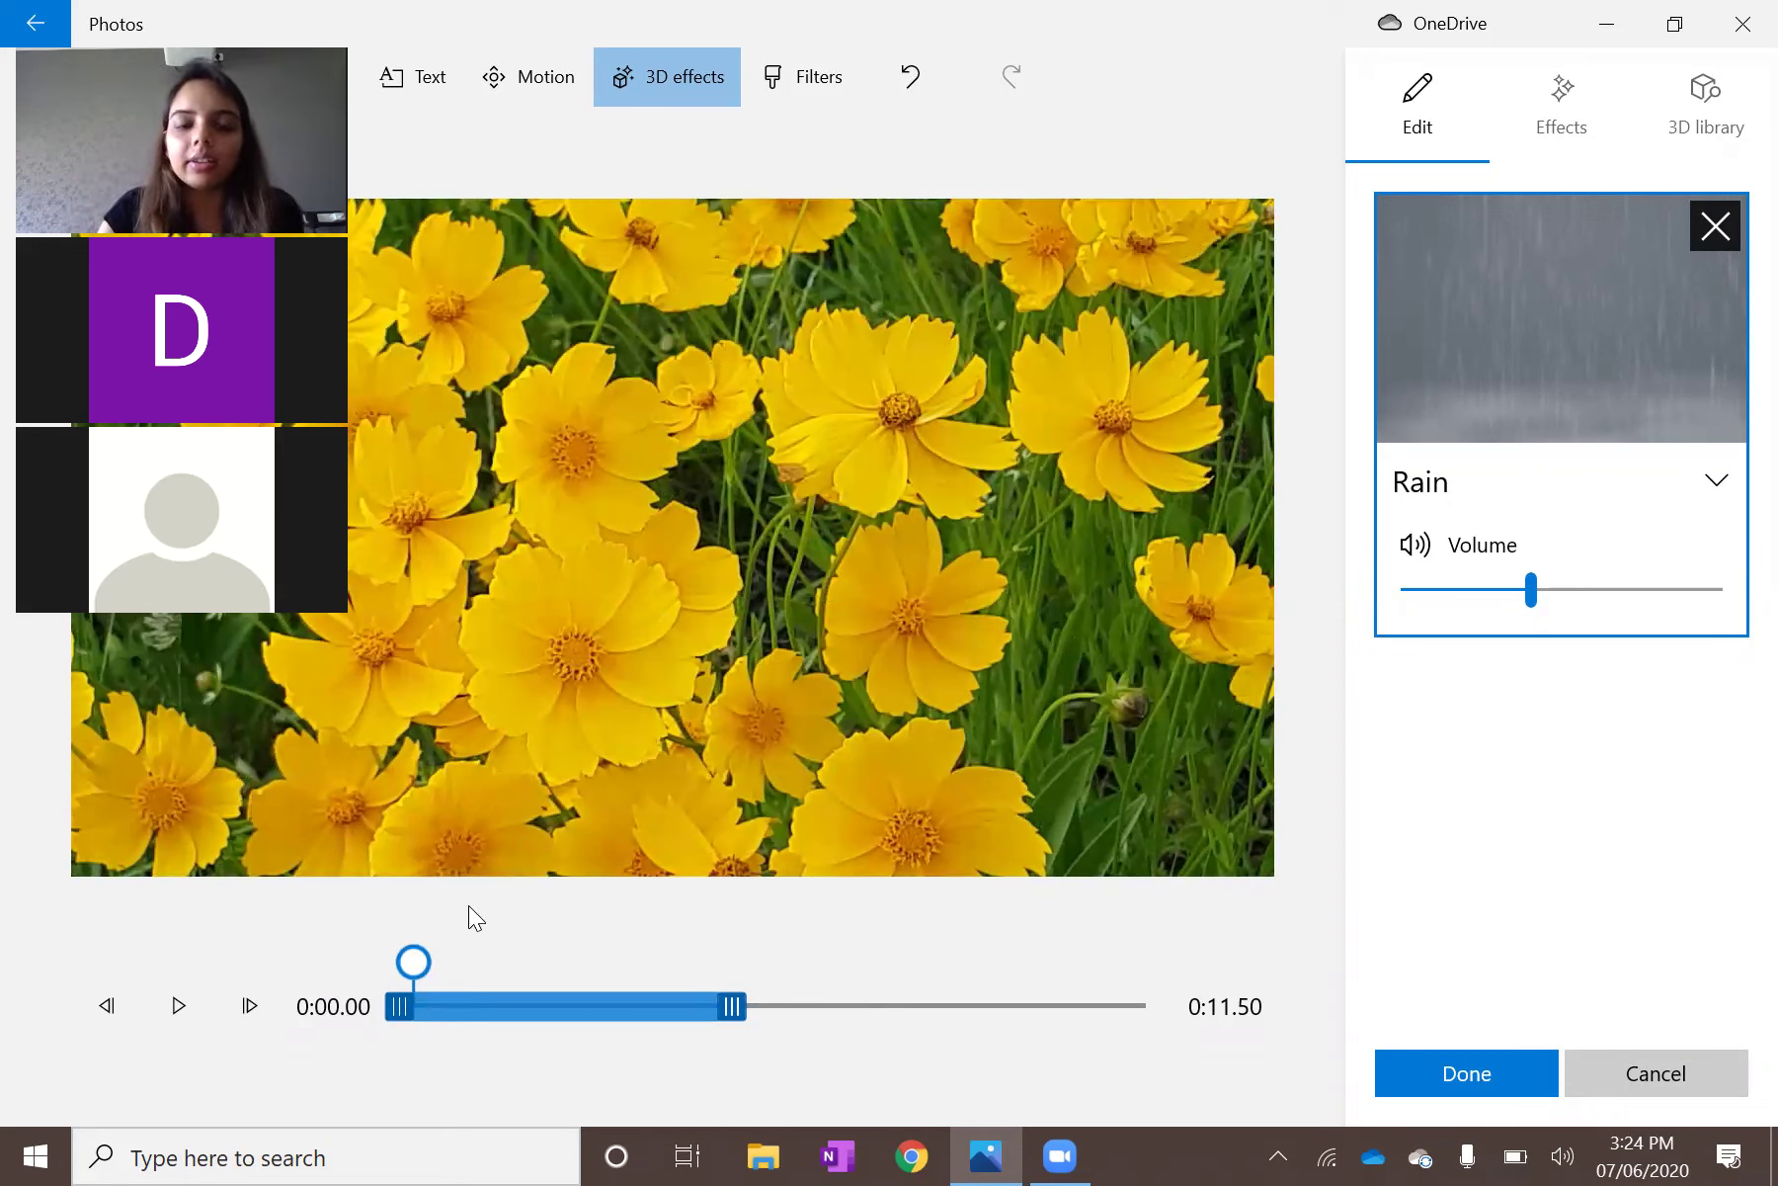
click(179, 1007)
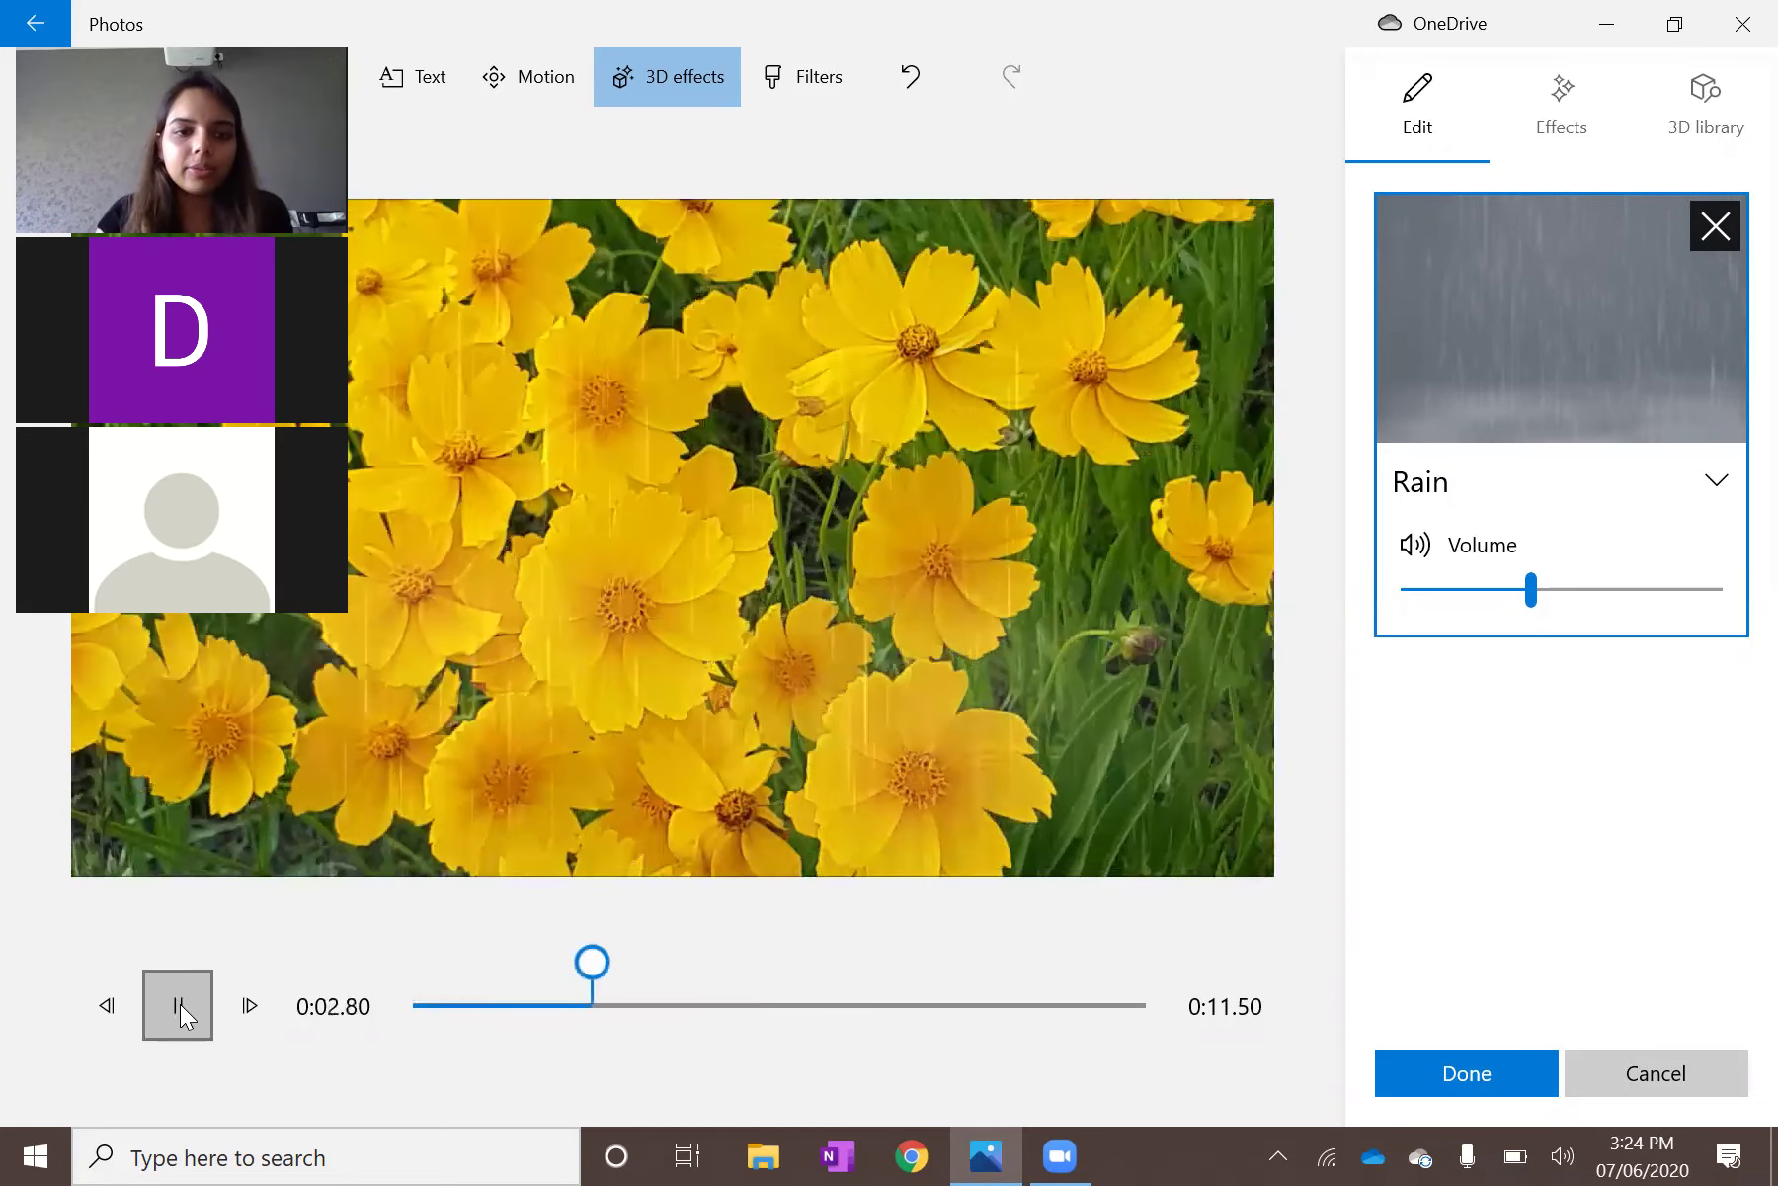
Extend the Rain effect over the whole yellow flowers clip and raise its volume to 69.
click(177, 1000)
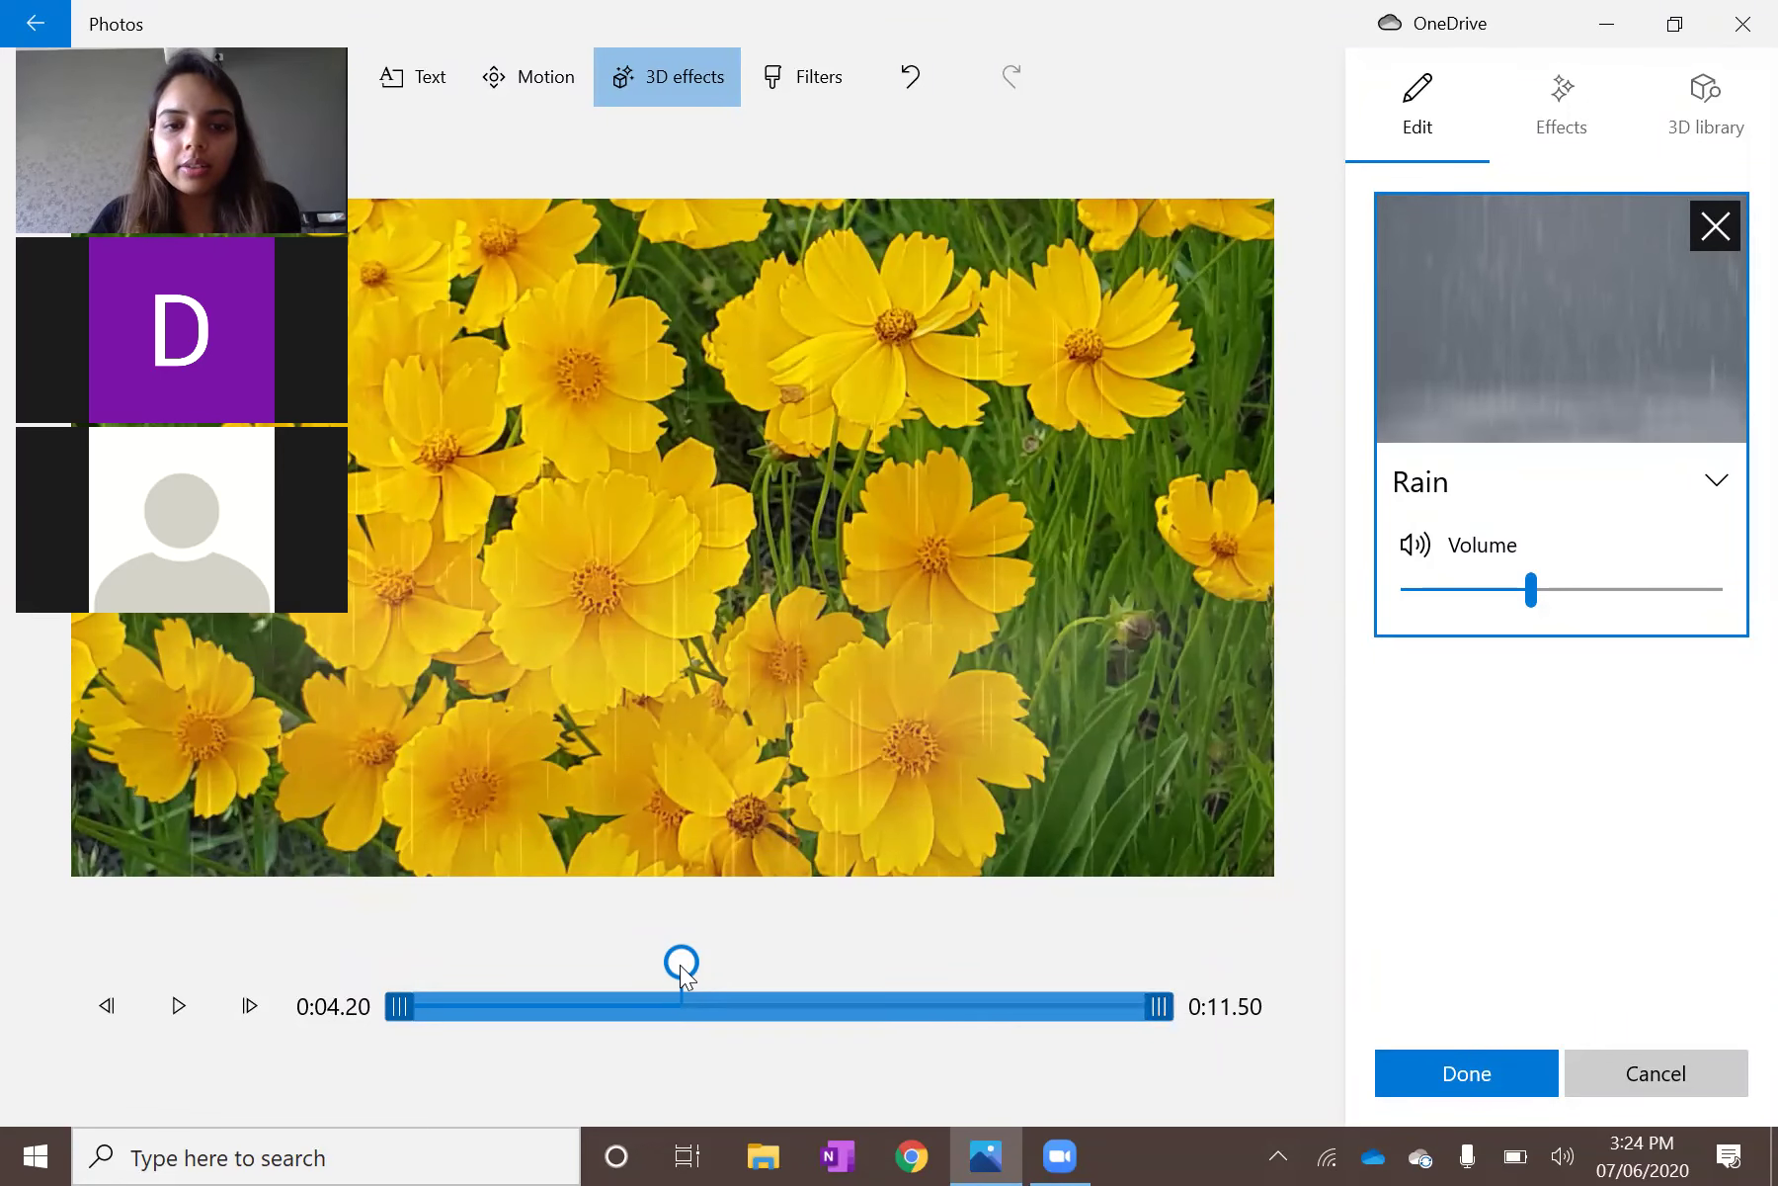
click(1030, 933)
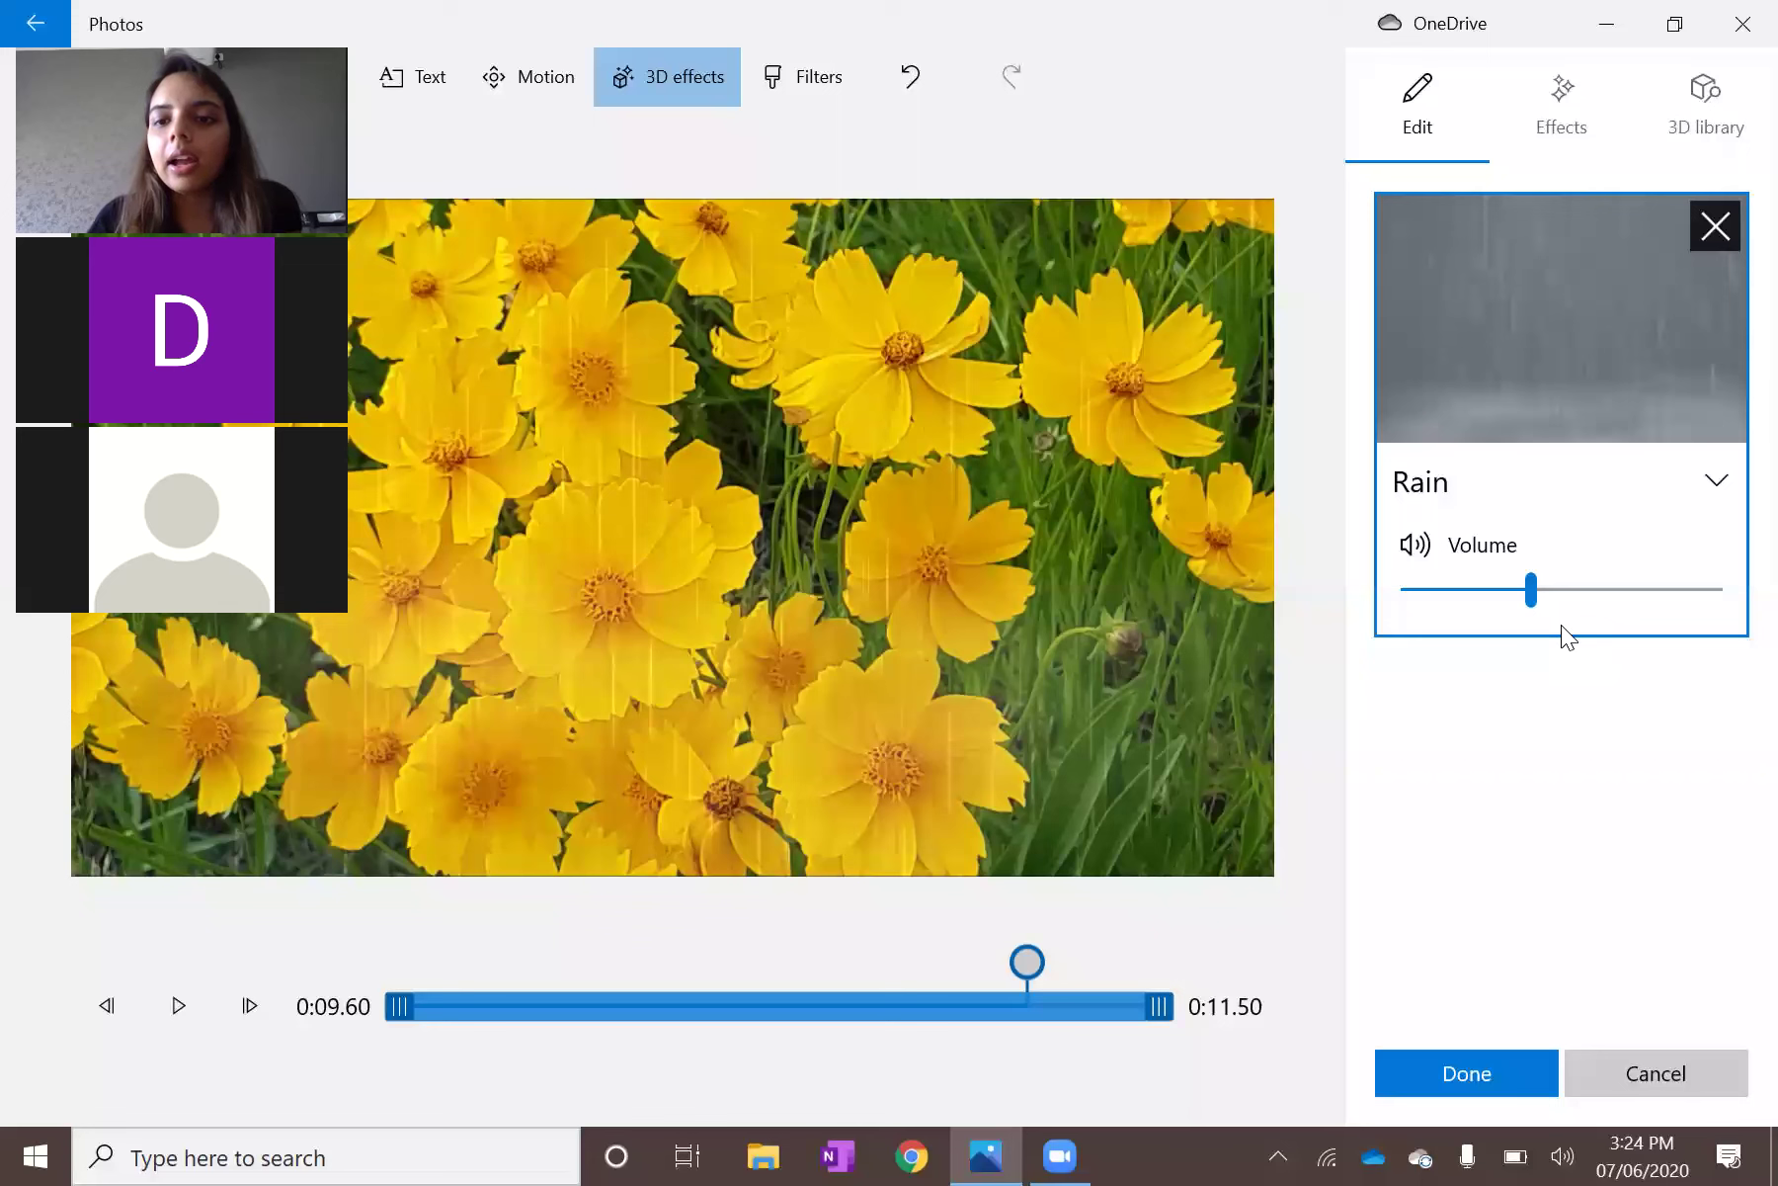
click(1625, 599)
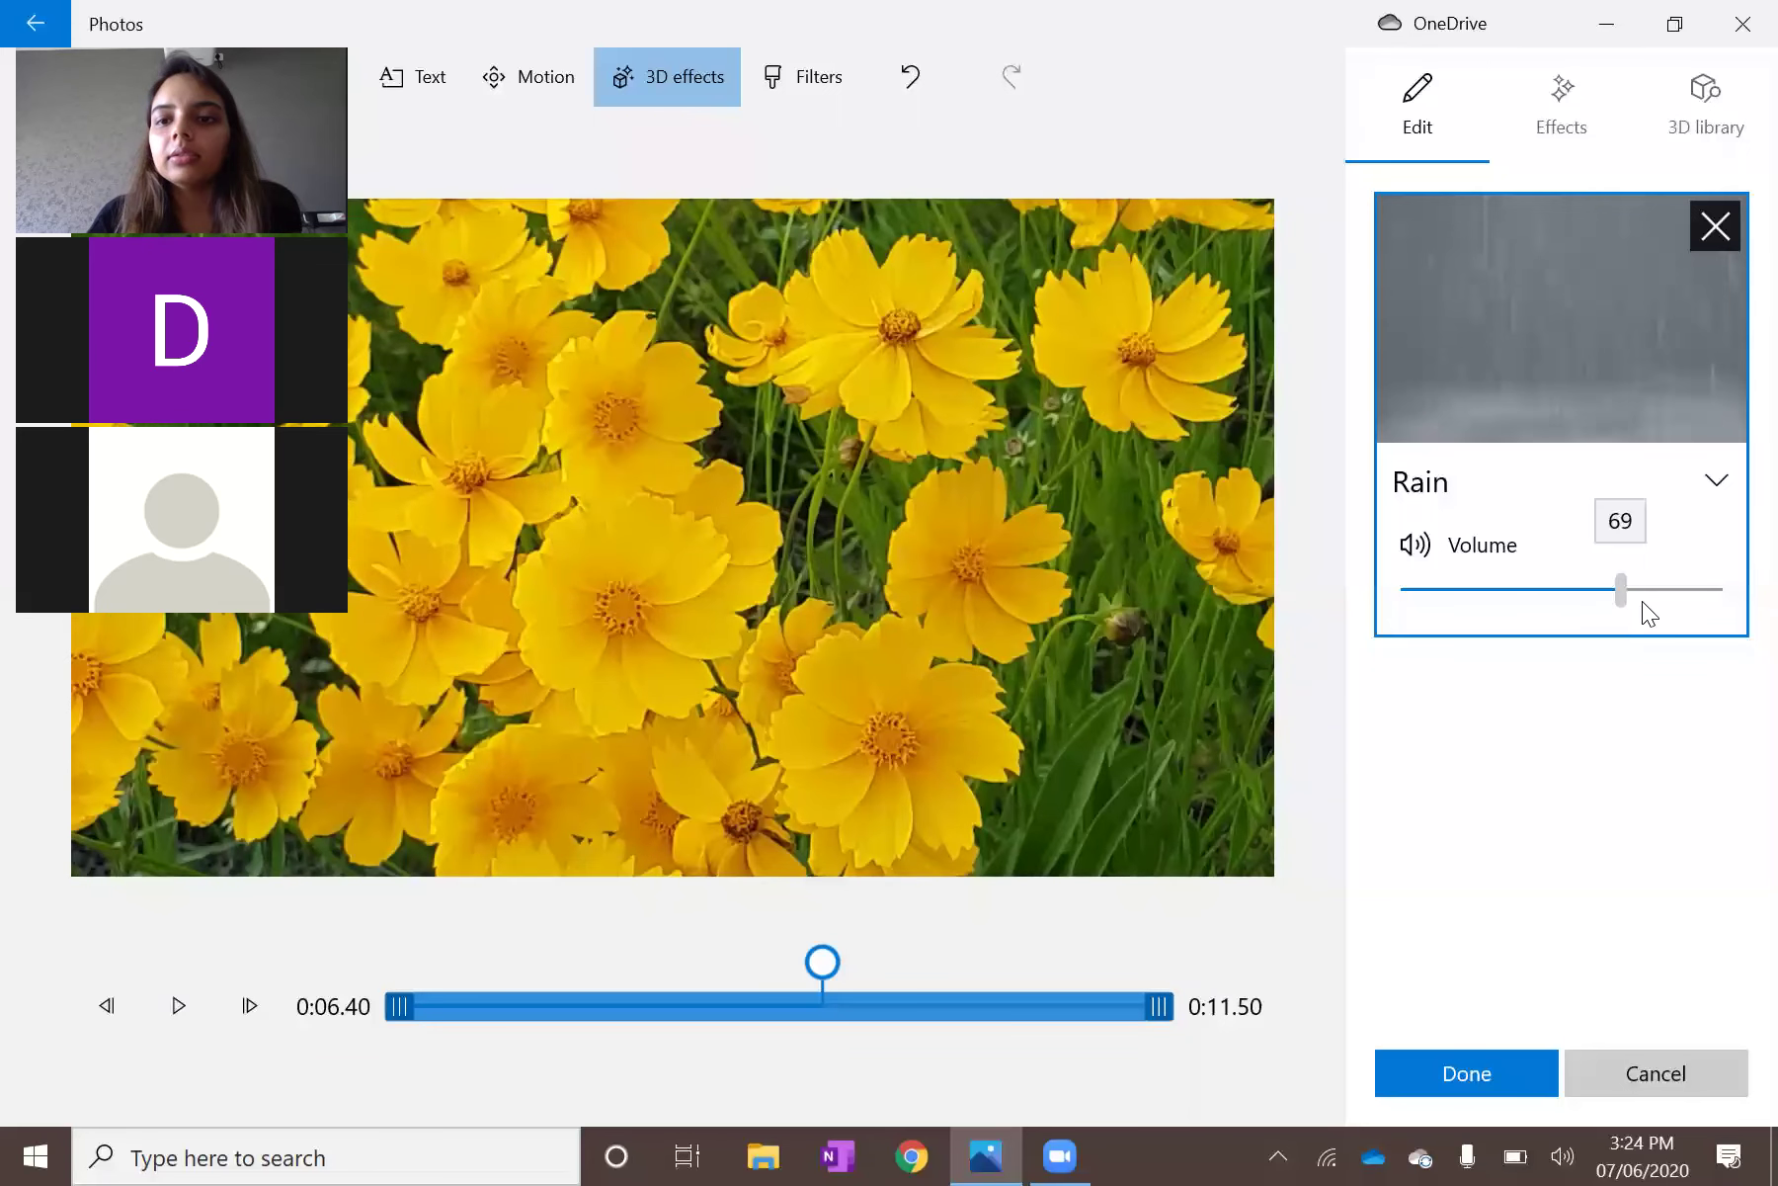
Preview the yellow flowers clip with the Rain effect louder, and set the effect's volume to 0.
click(1664, 597)
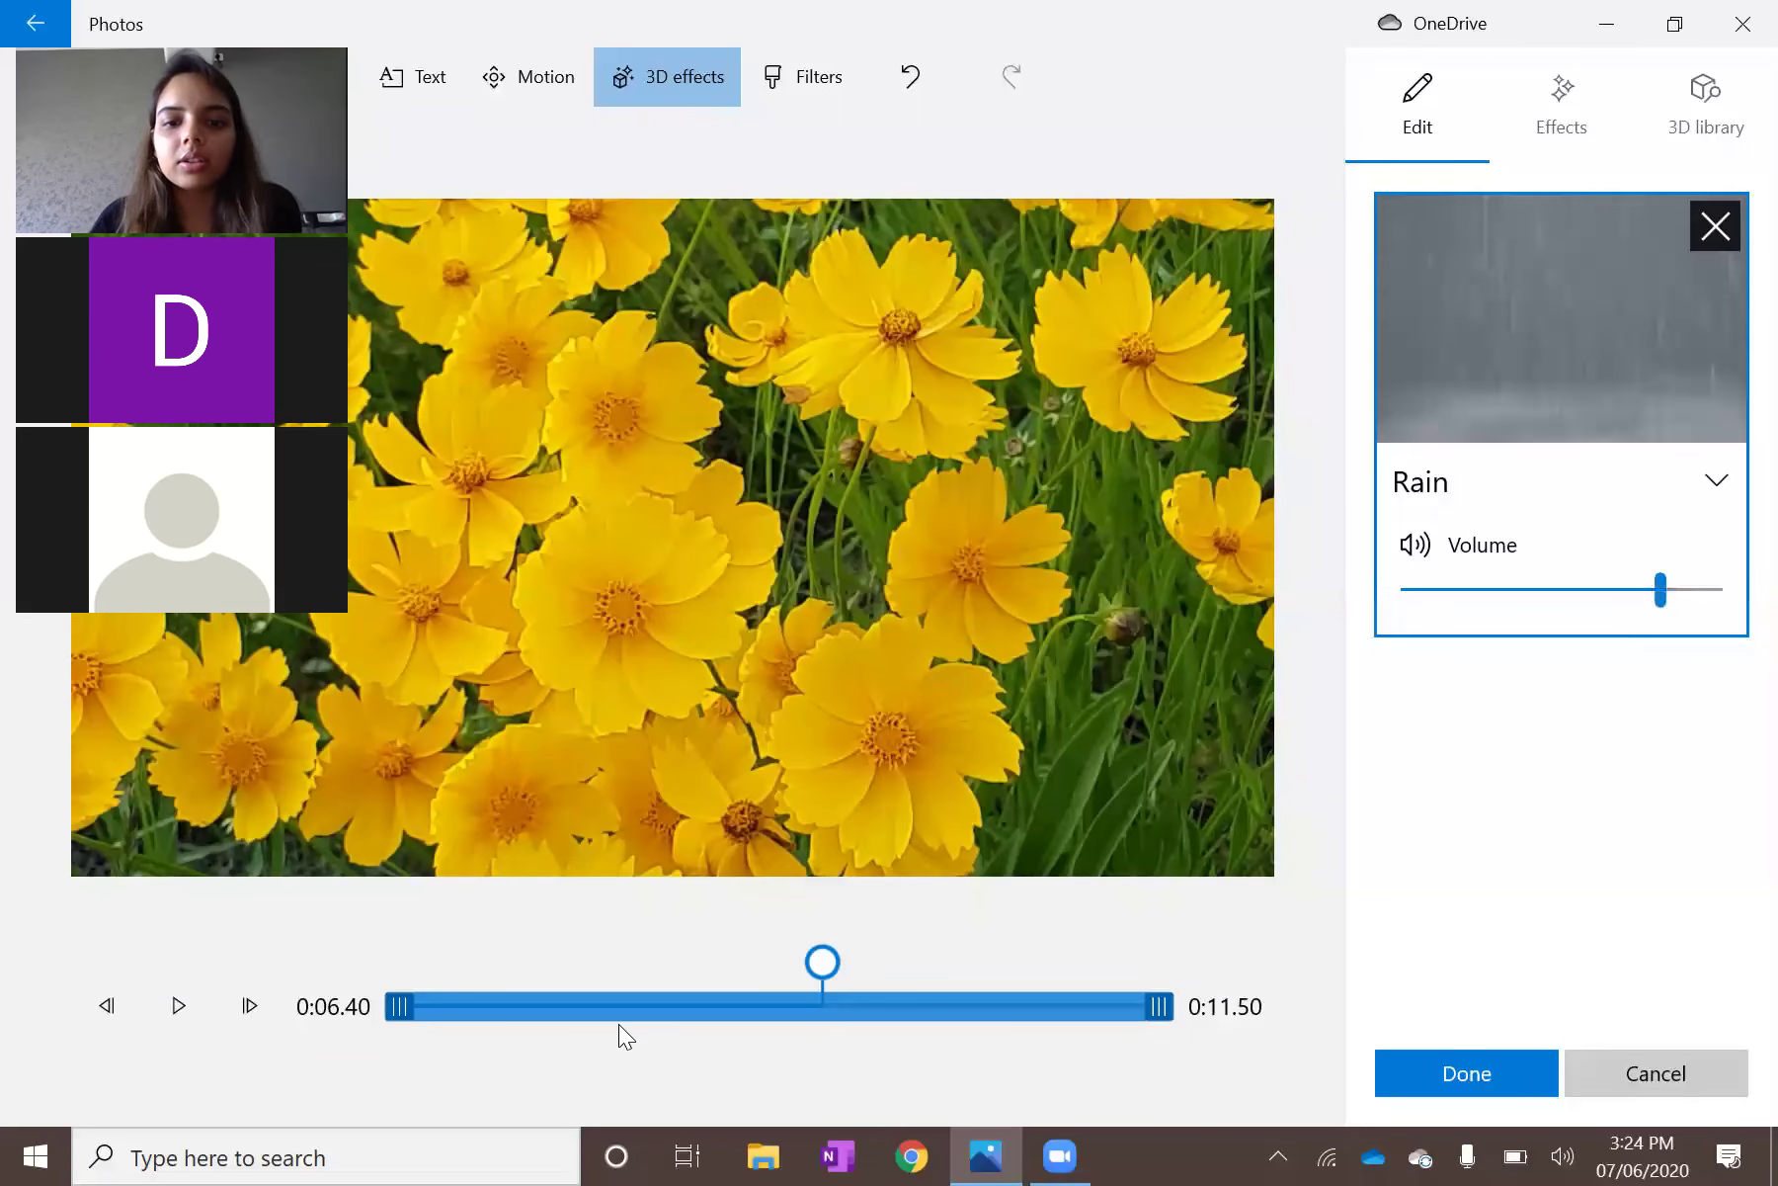
click(177, 1006)
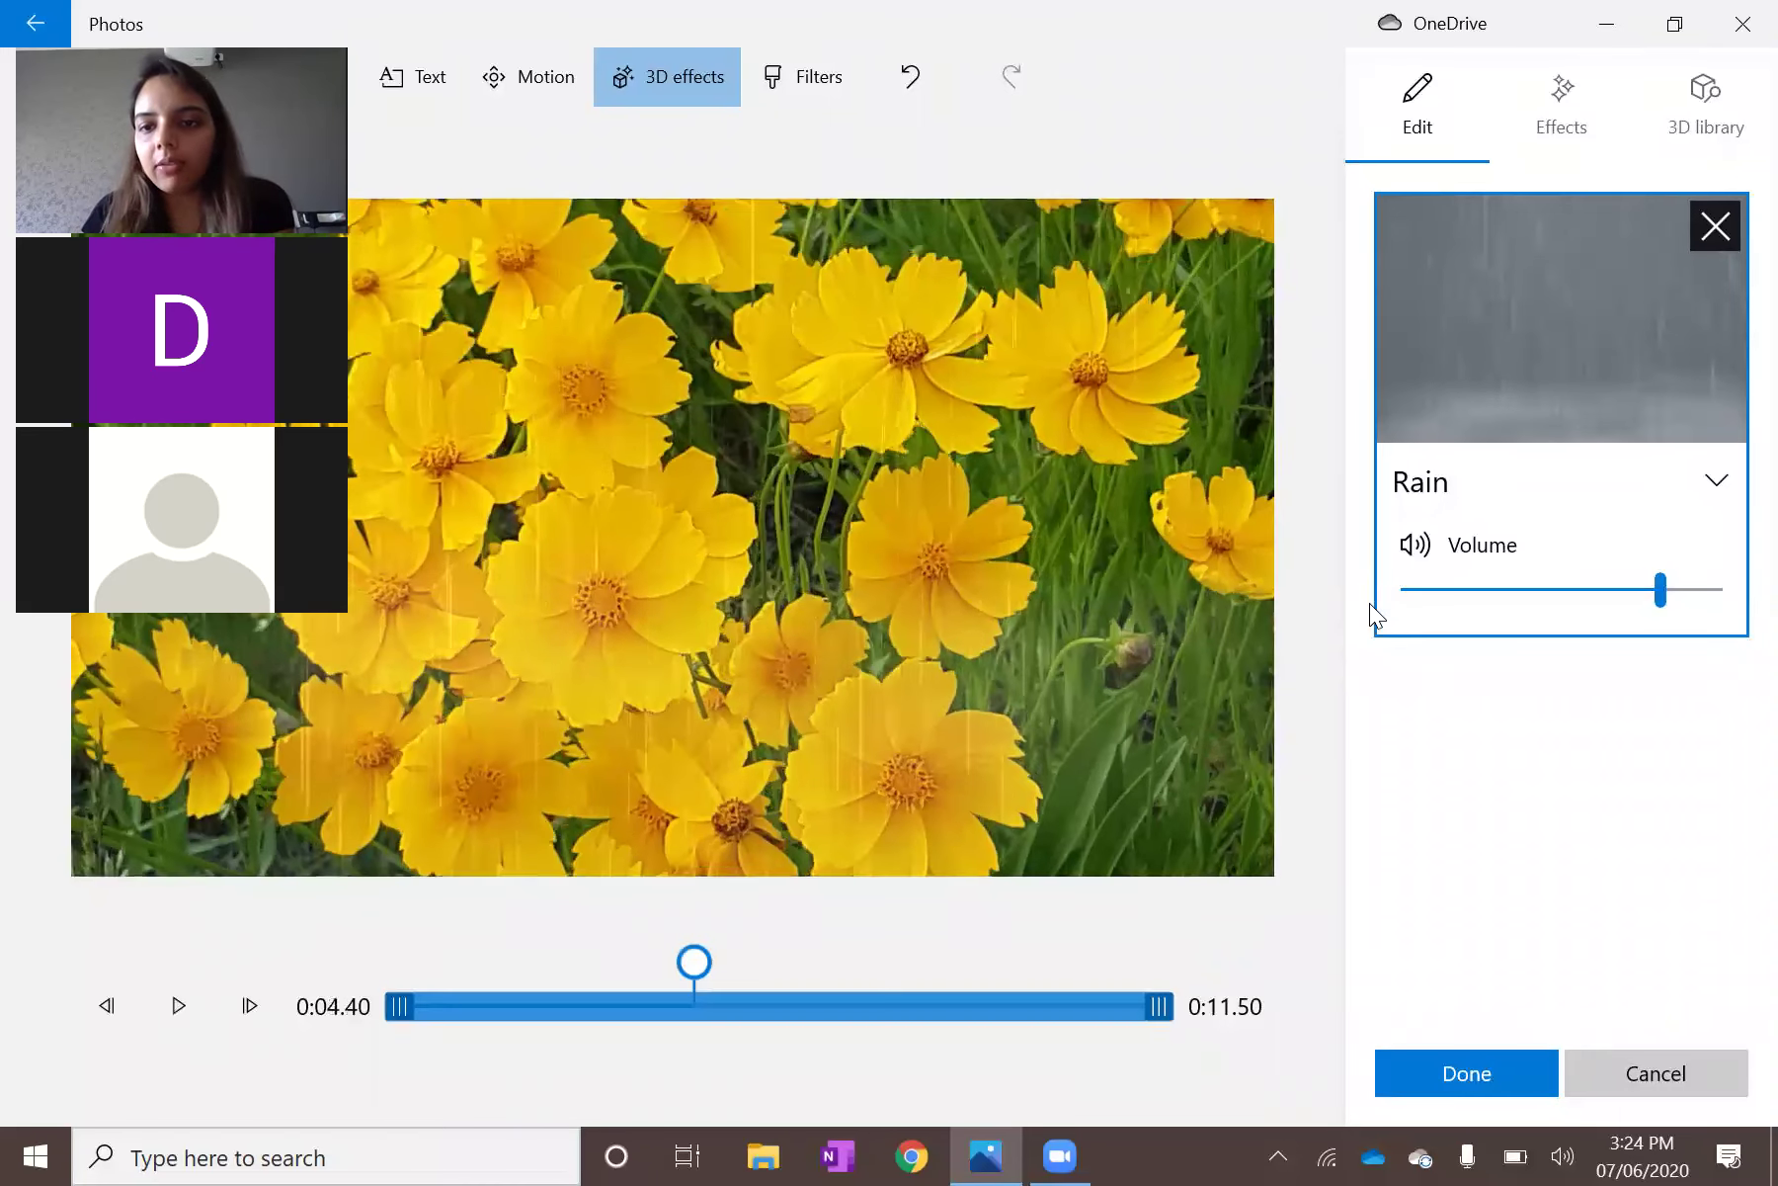
key(Home)
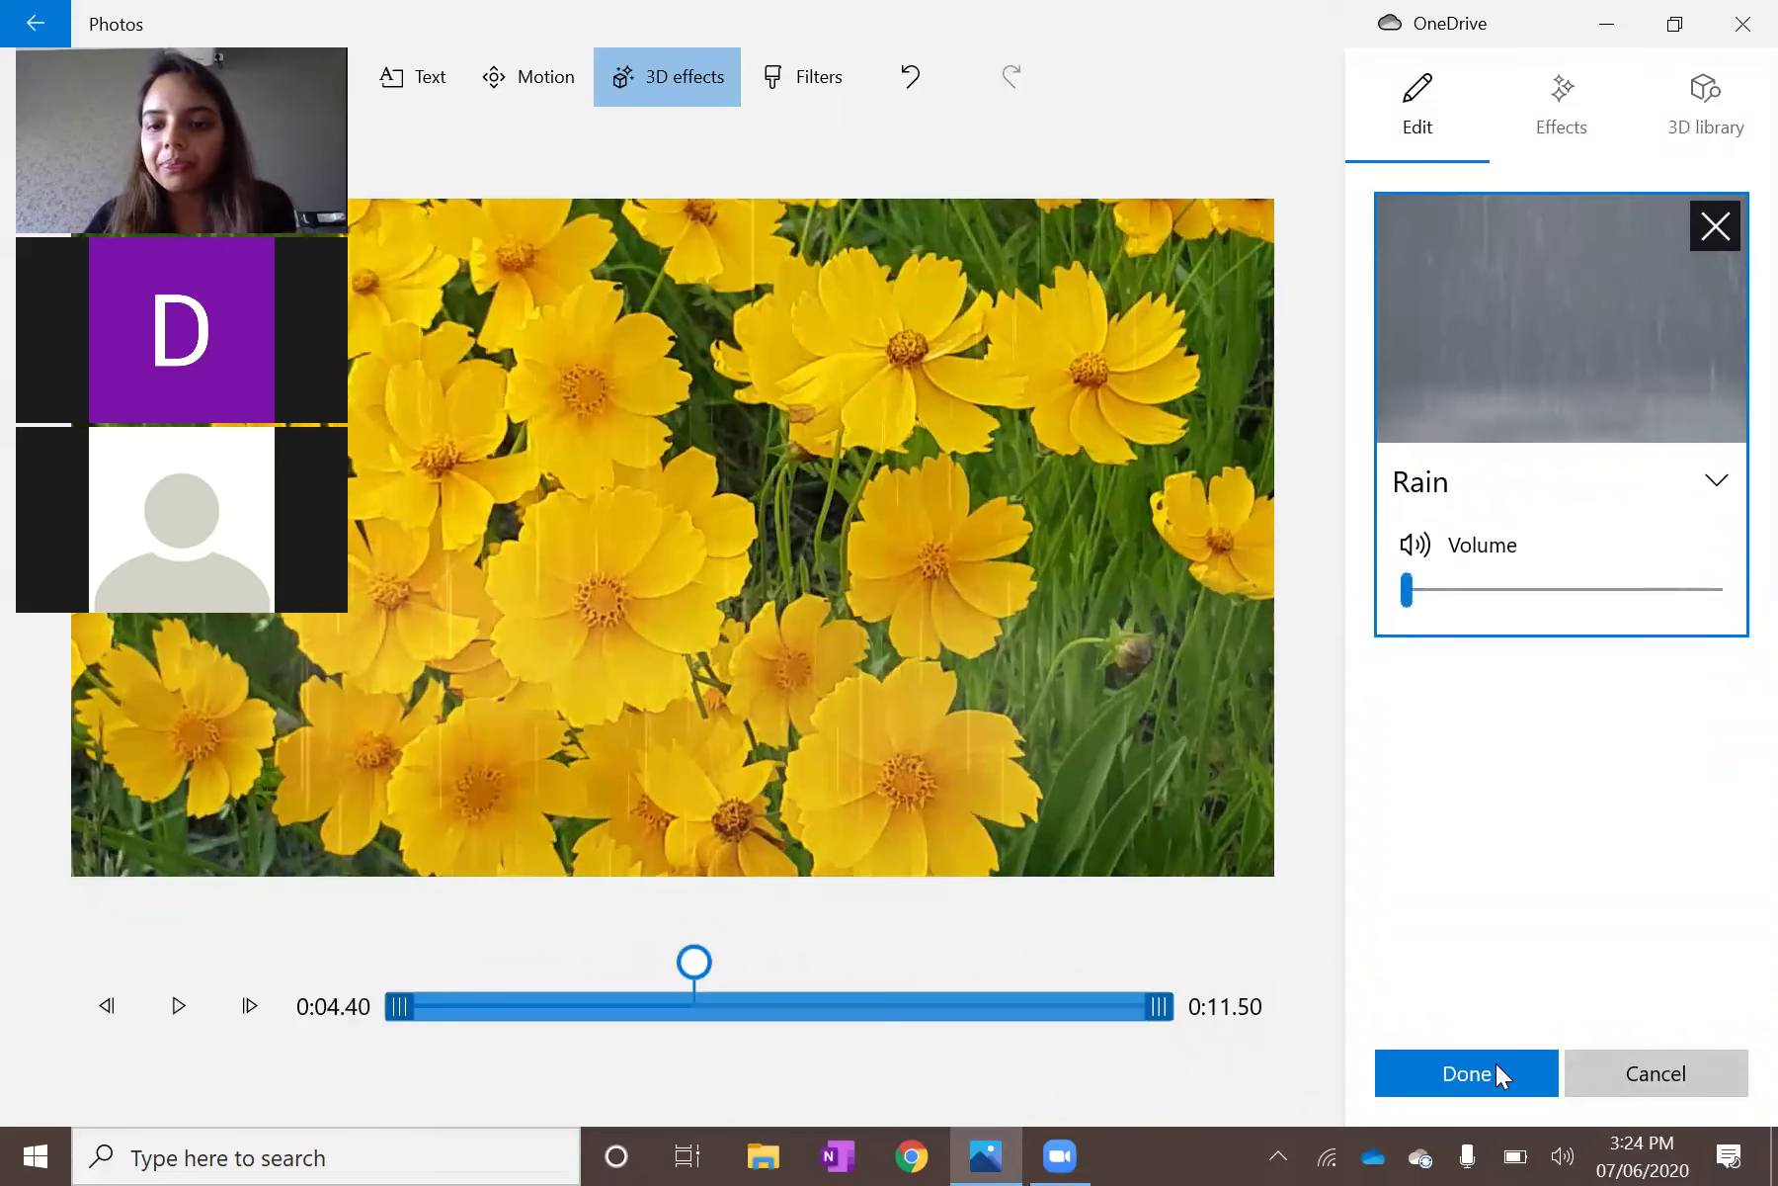
click(1467, 1074)
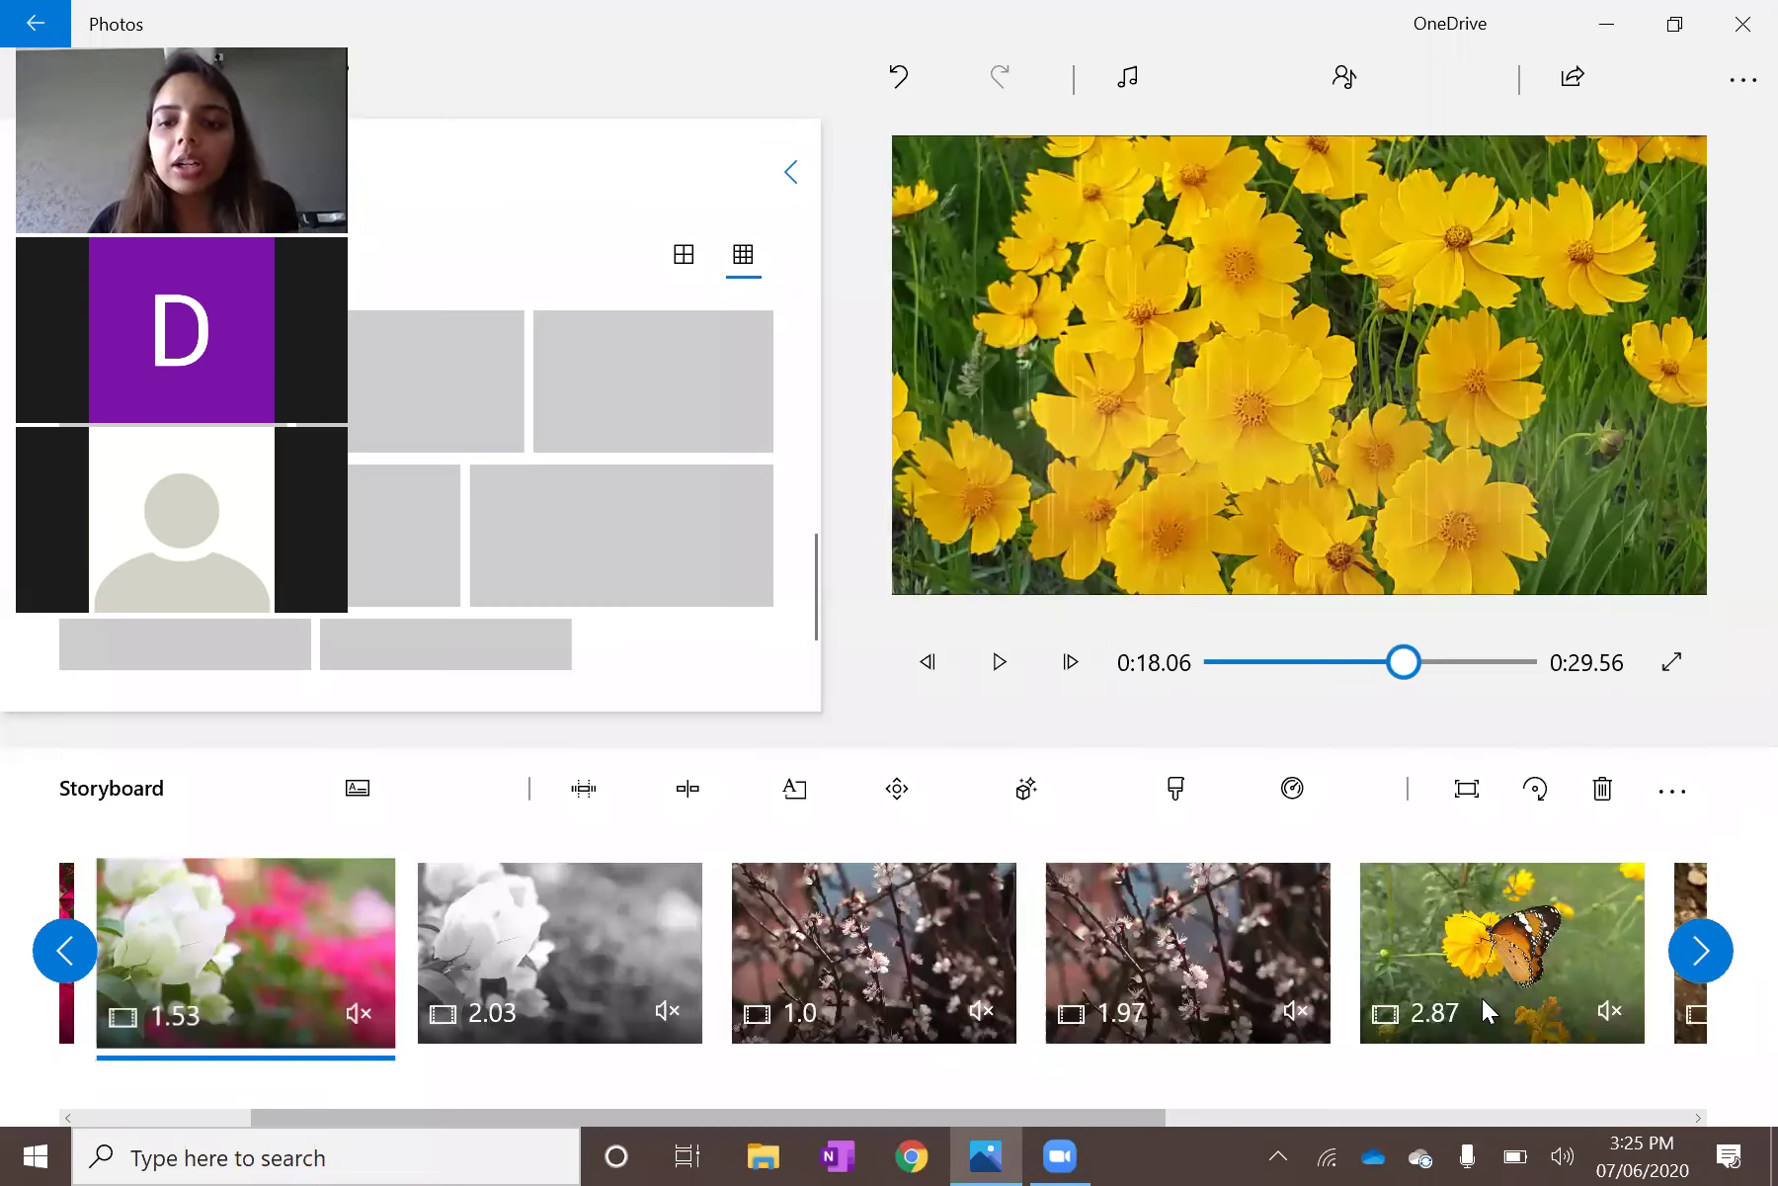
Trim the end of the yellow flowers clip after the PINK photo to a length of about 2.83 seconds.
click(1198, 986)
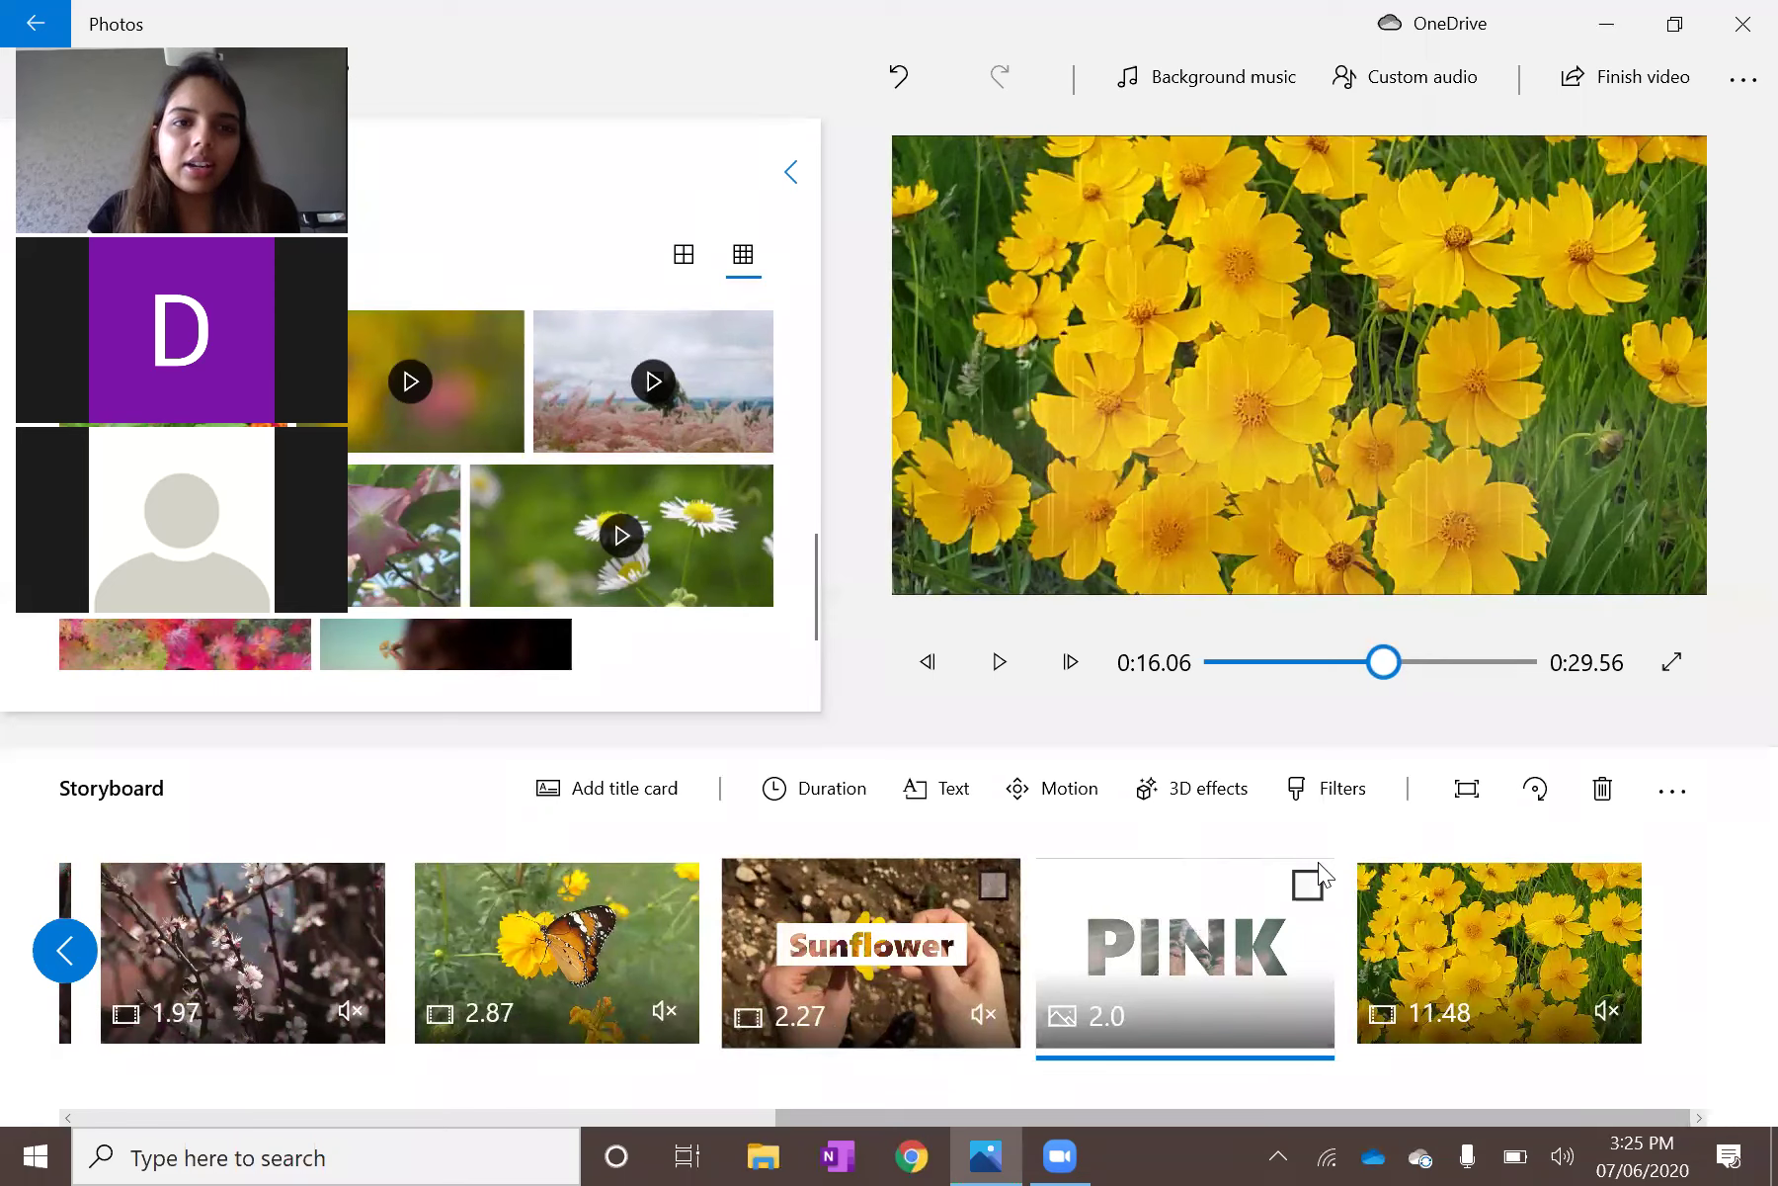
mouse_move(1208, 909)
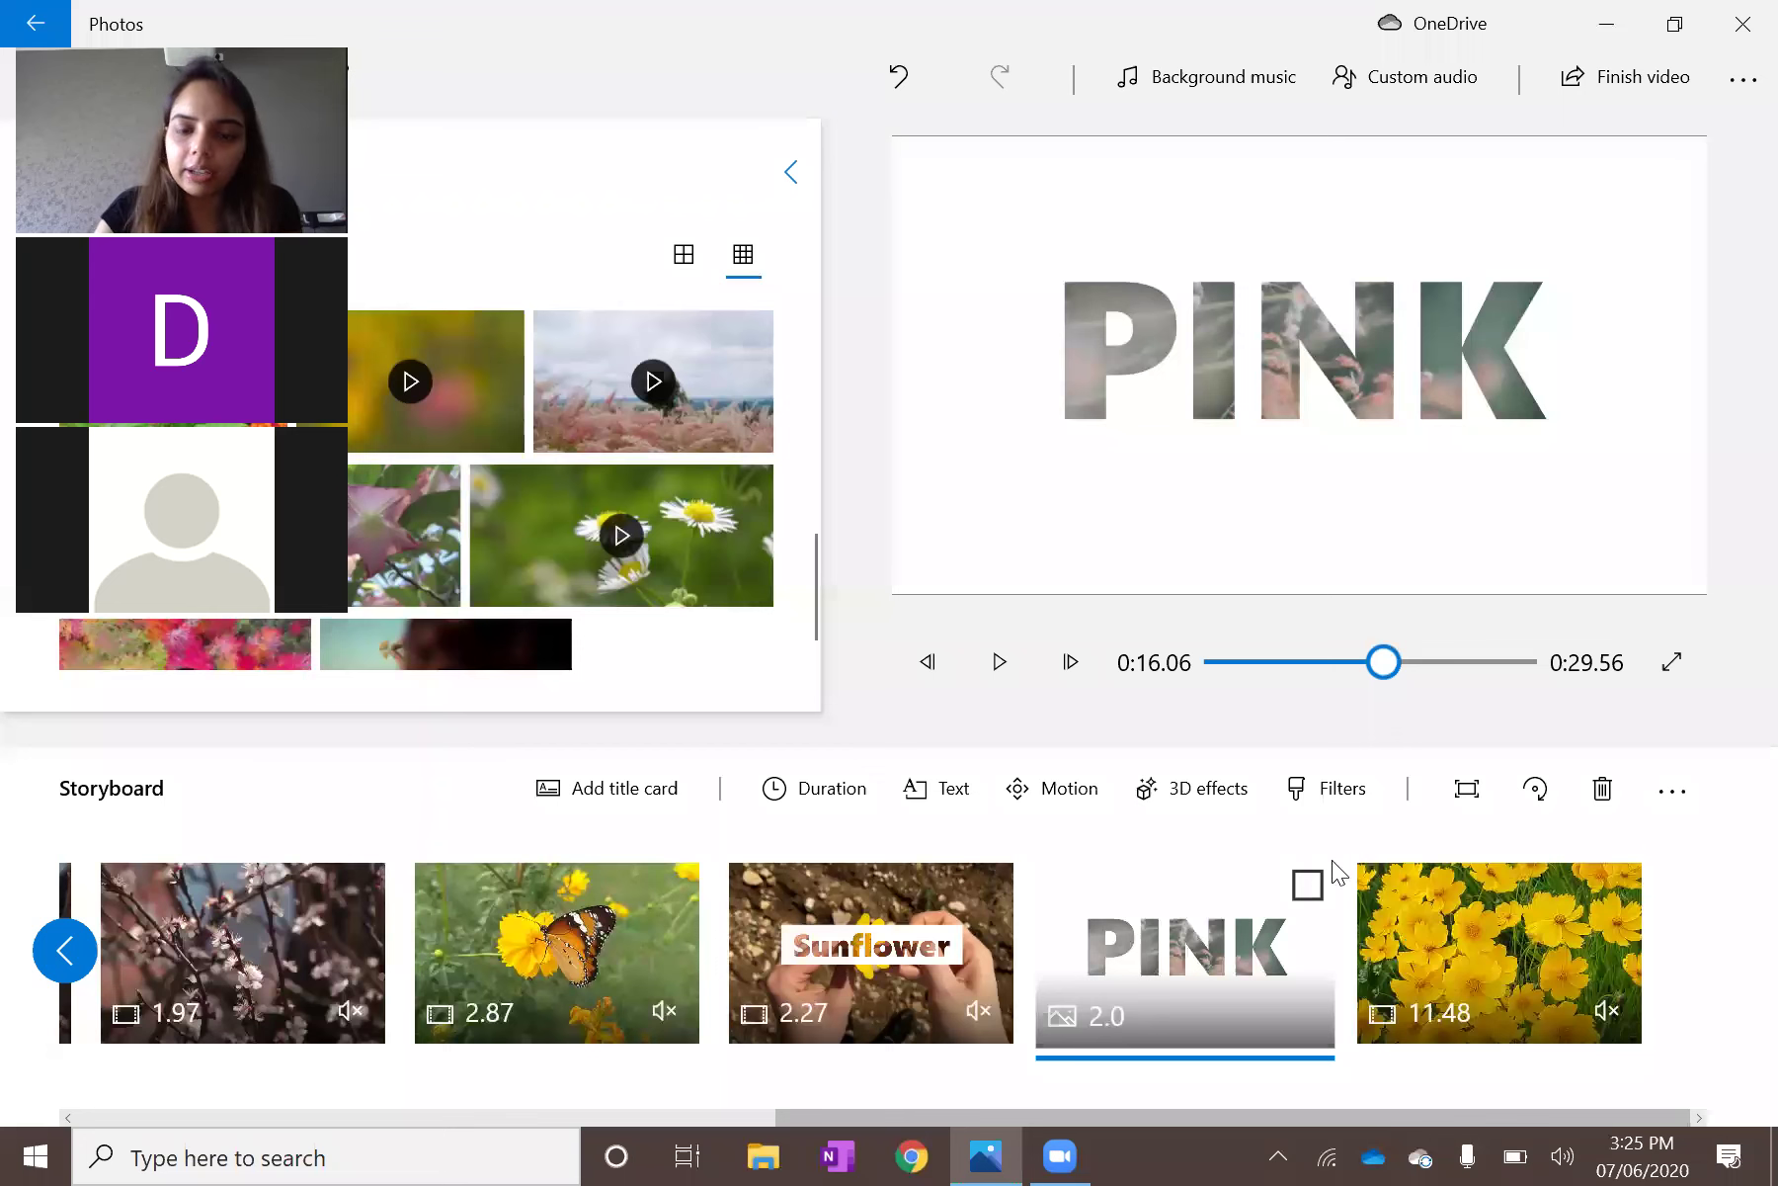
click(1433, 919)
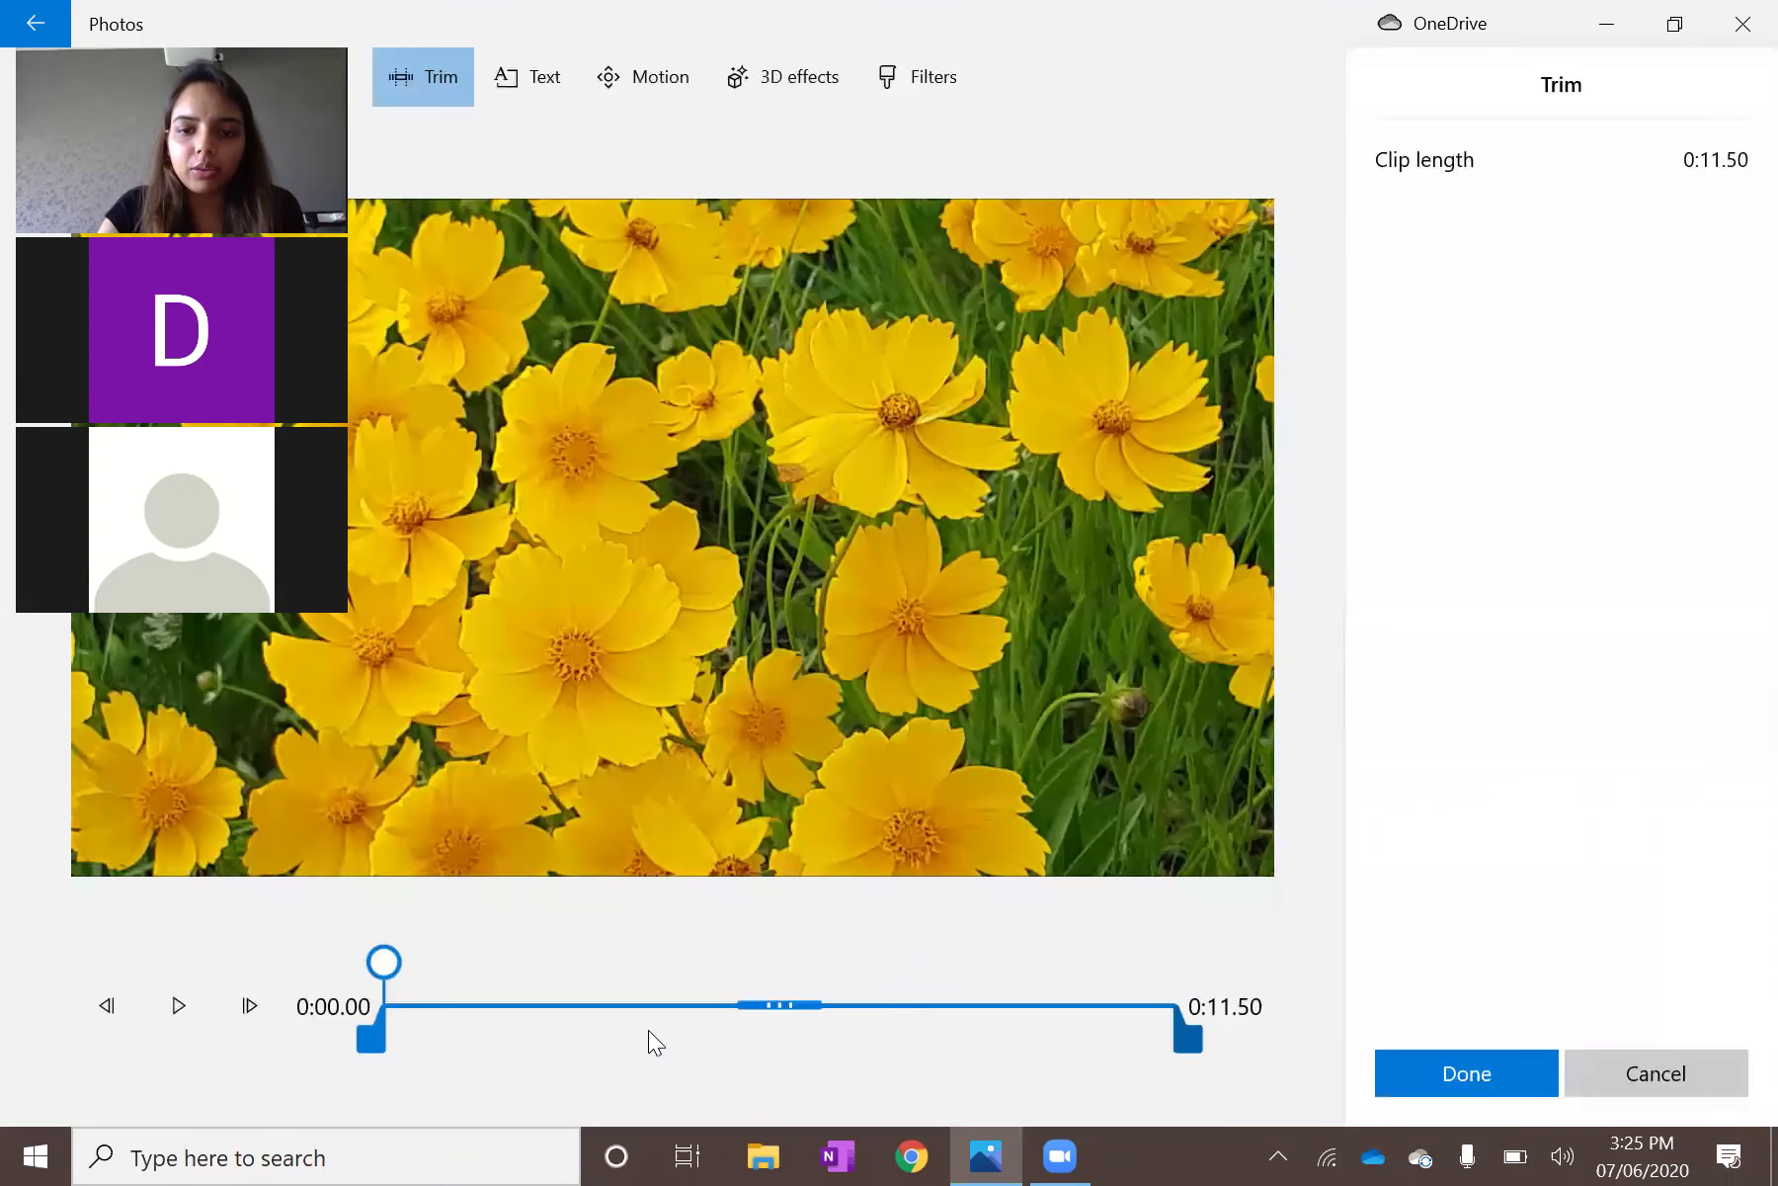
drag(652, 1039, 581, 1036)
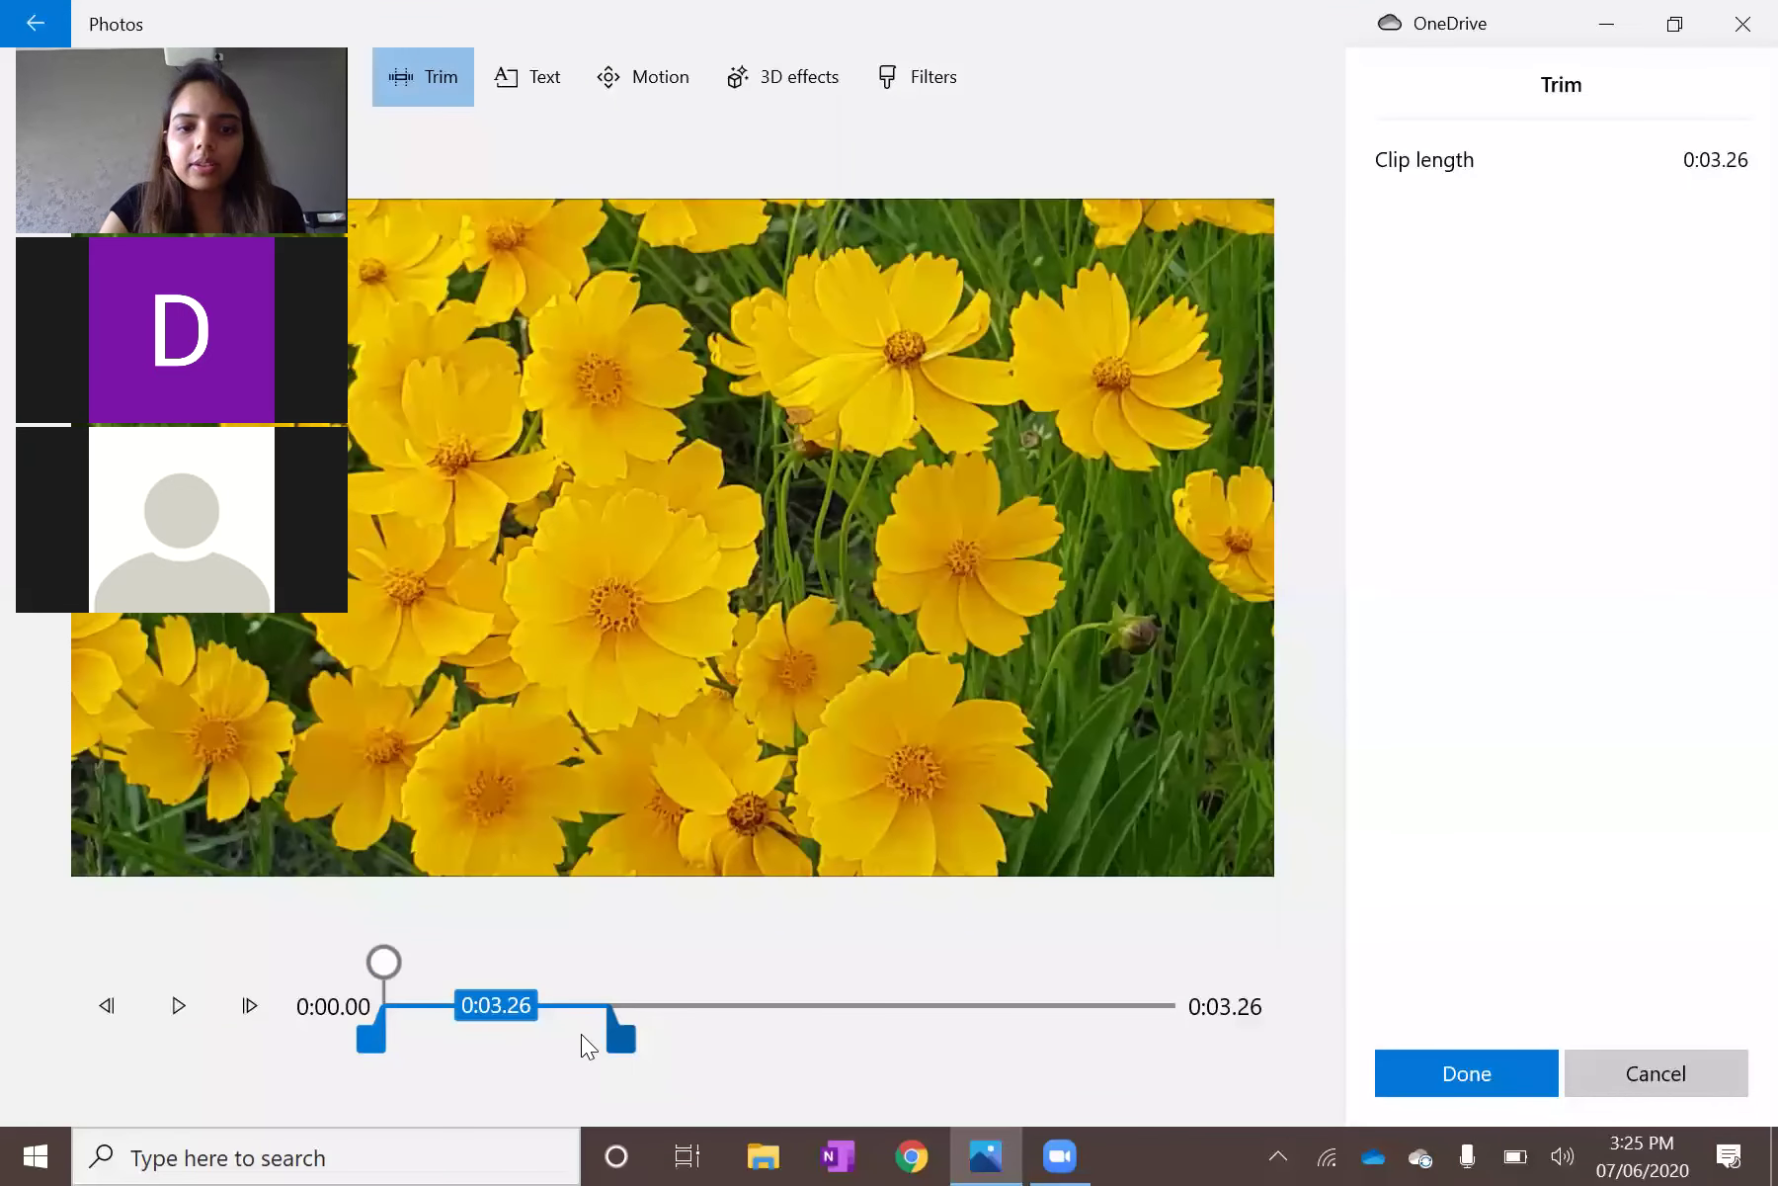
click(1419, 1071)
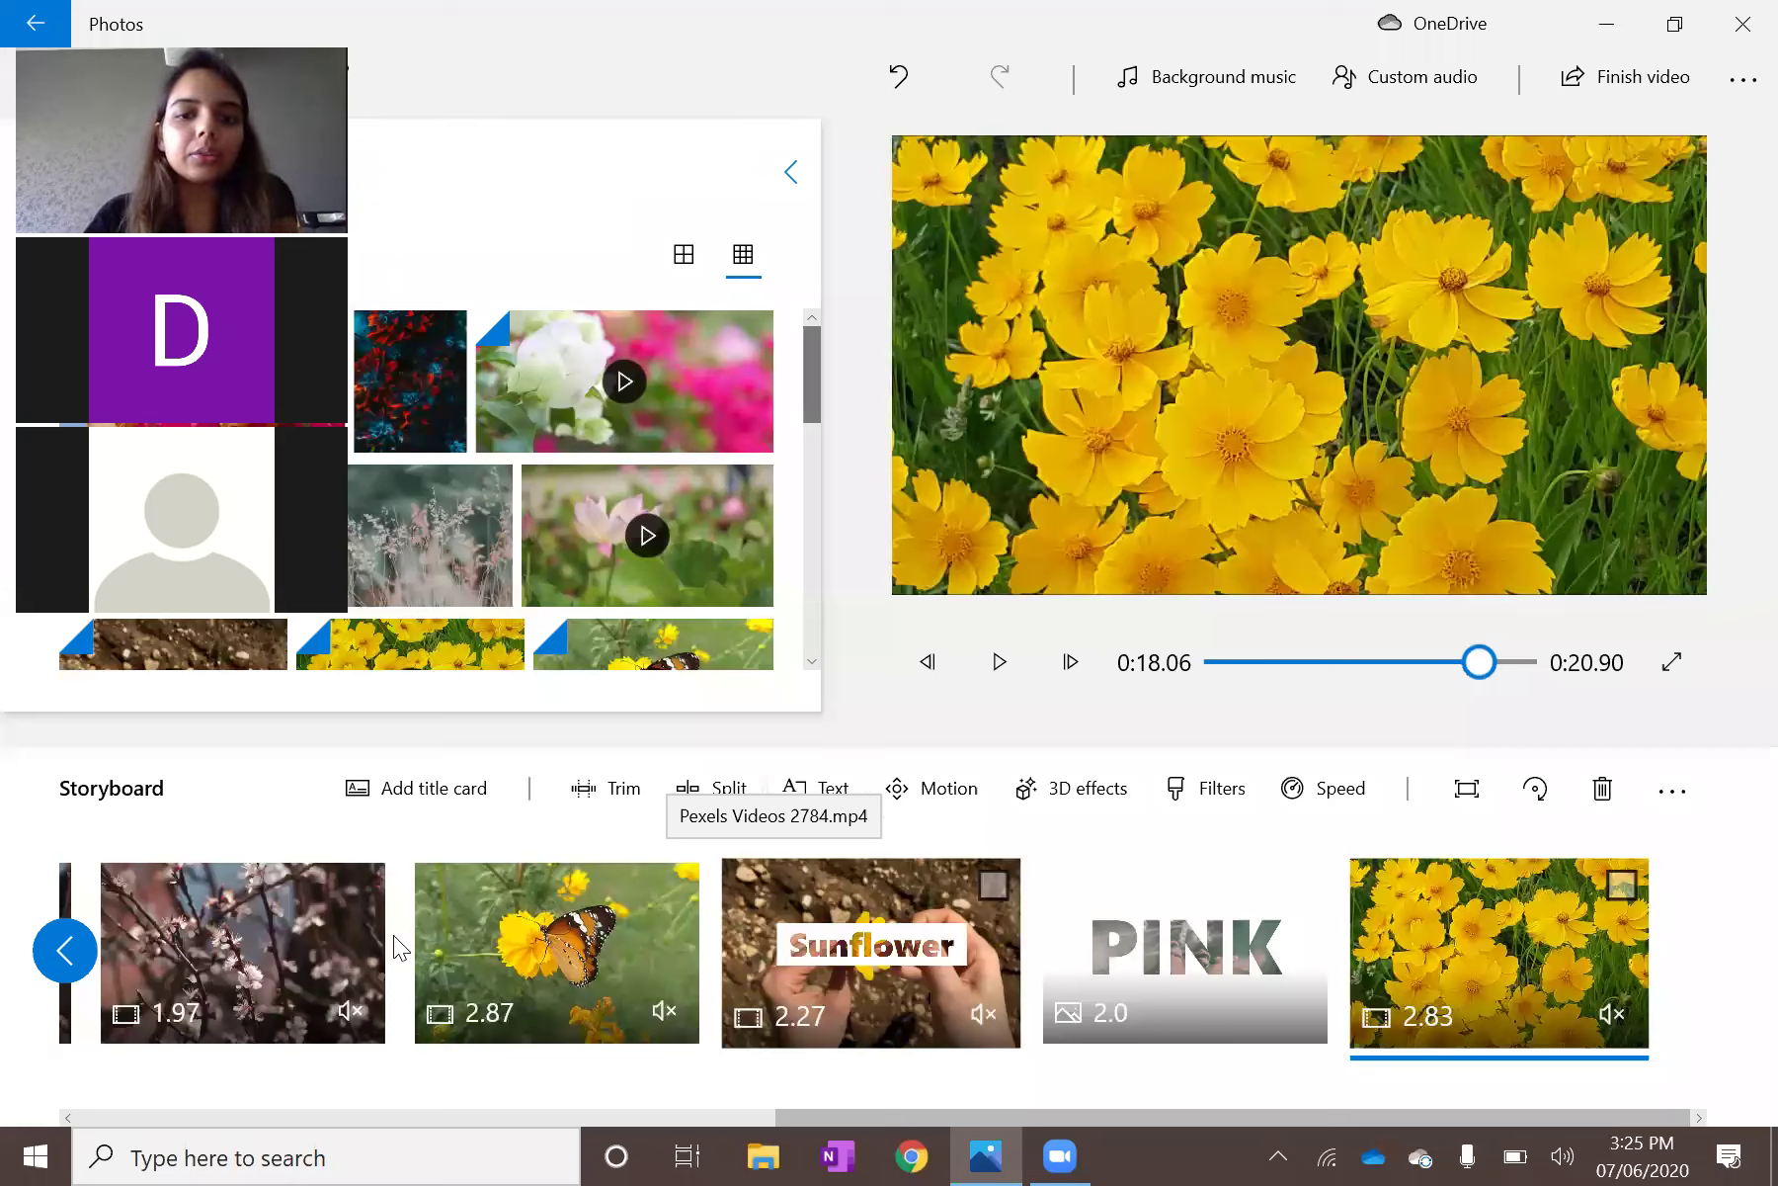
Select the orange flowers clip at the start of the storyboard and look through the sequence to its last clip.
scroll(369, 977, up, 10)
click(287, 968)
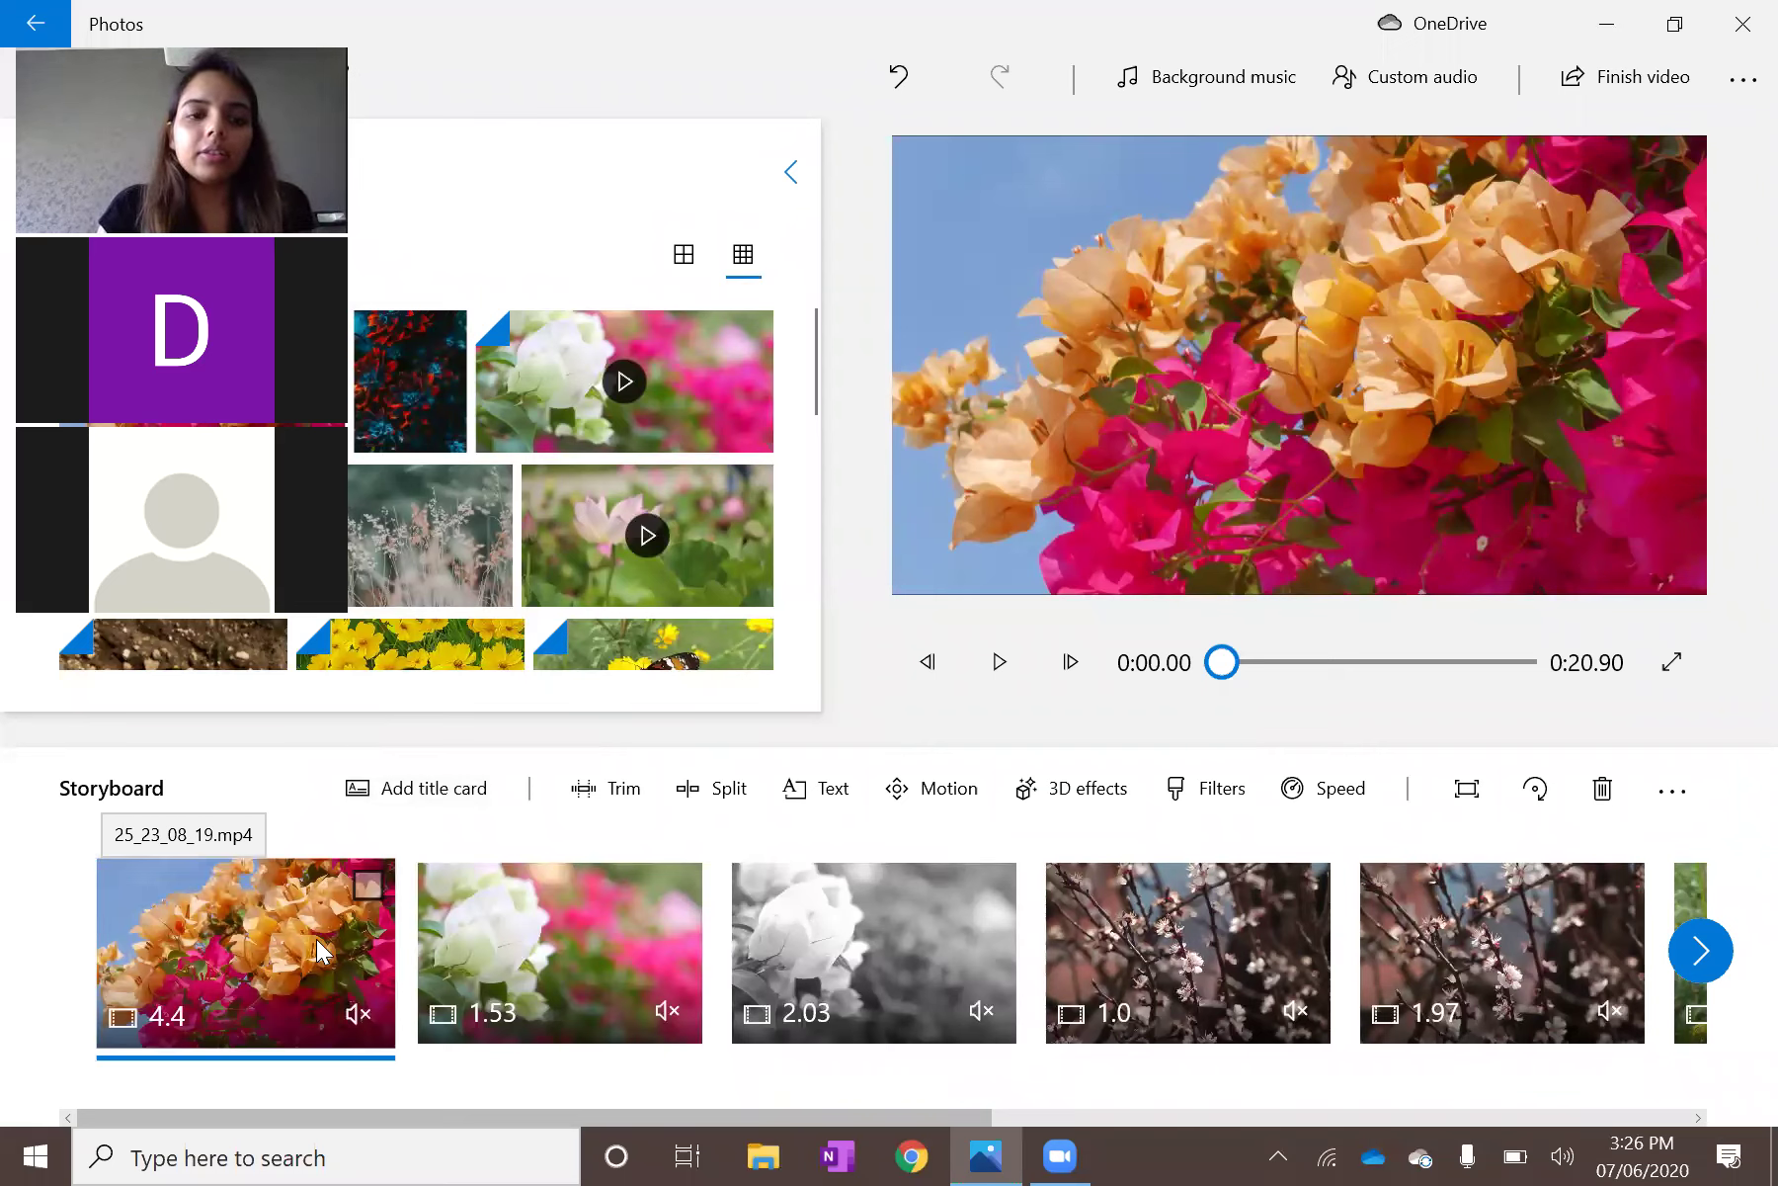
click(449, 799)
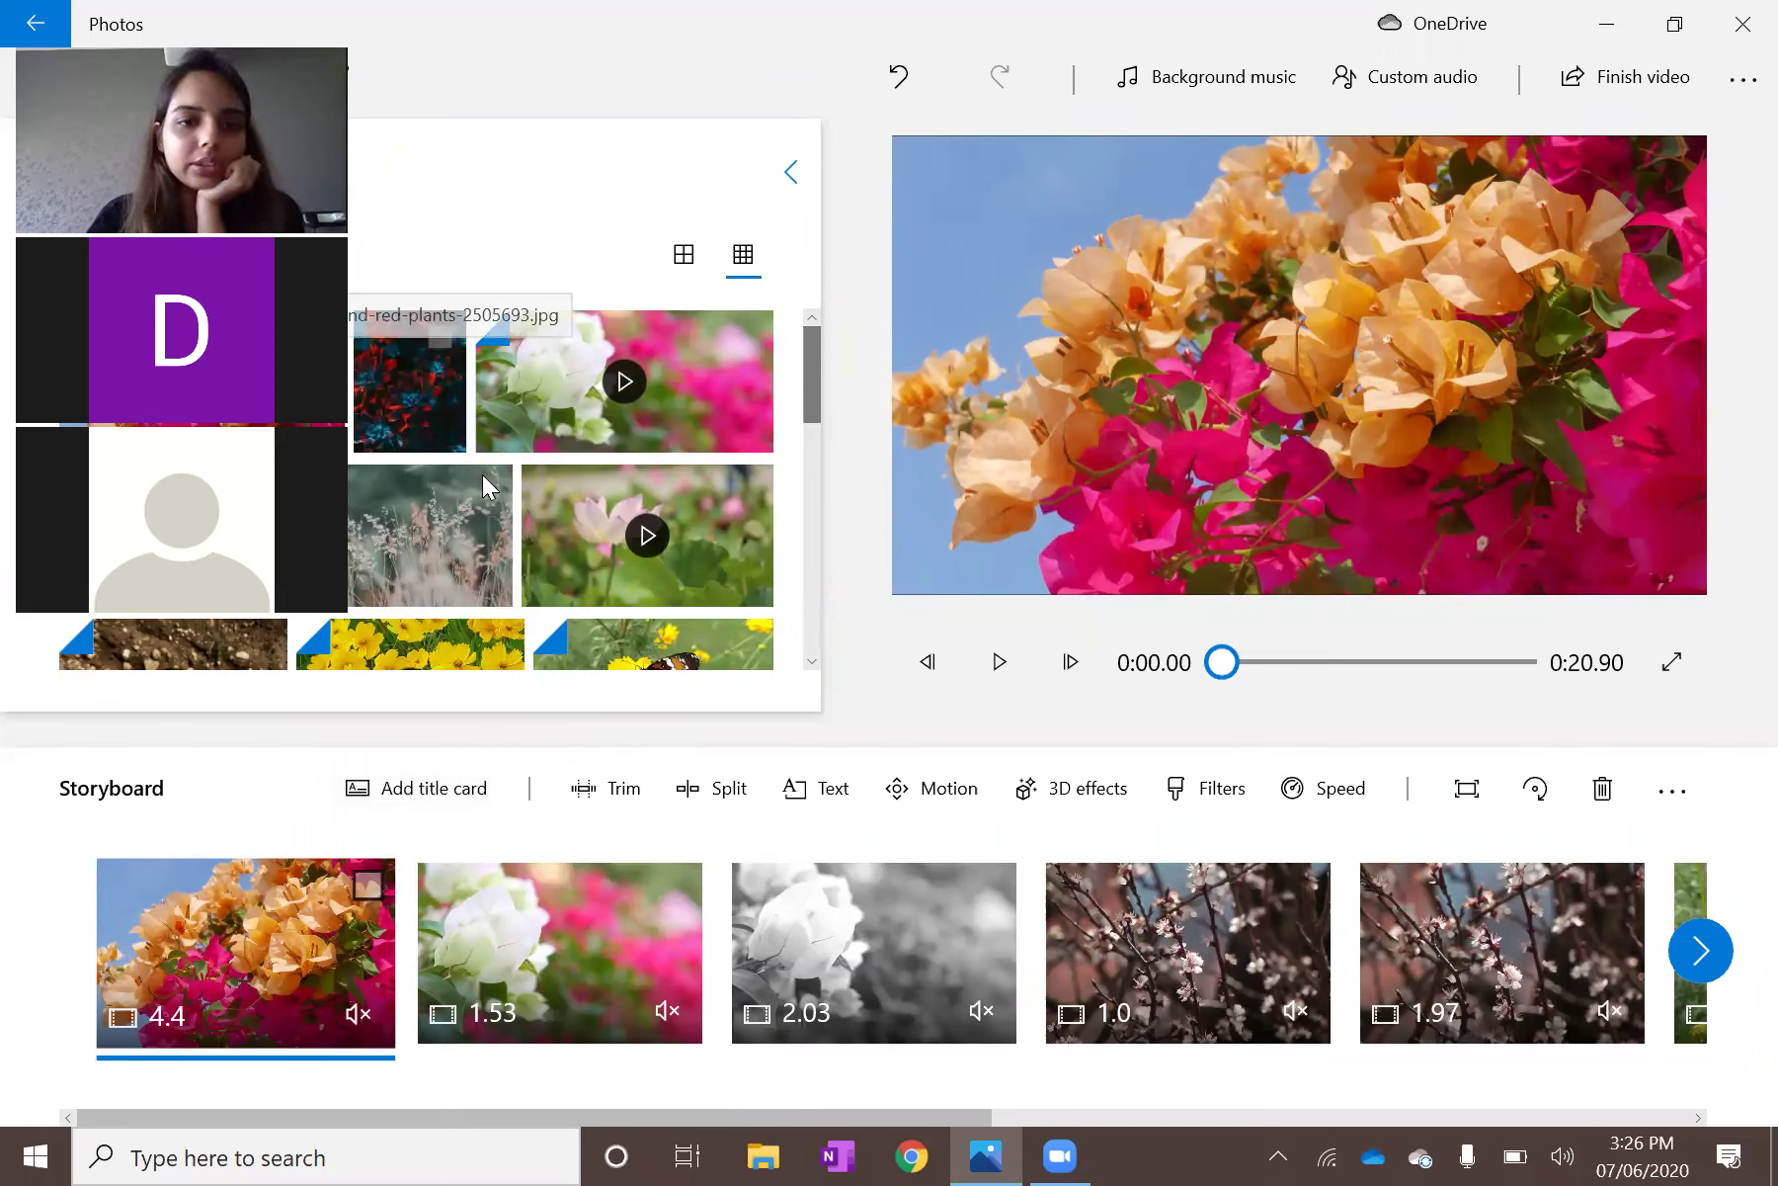
scroll(1148, 932, down, 3)
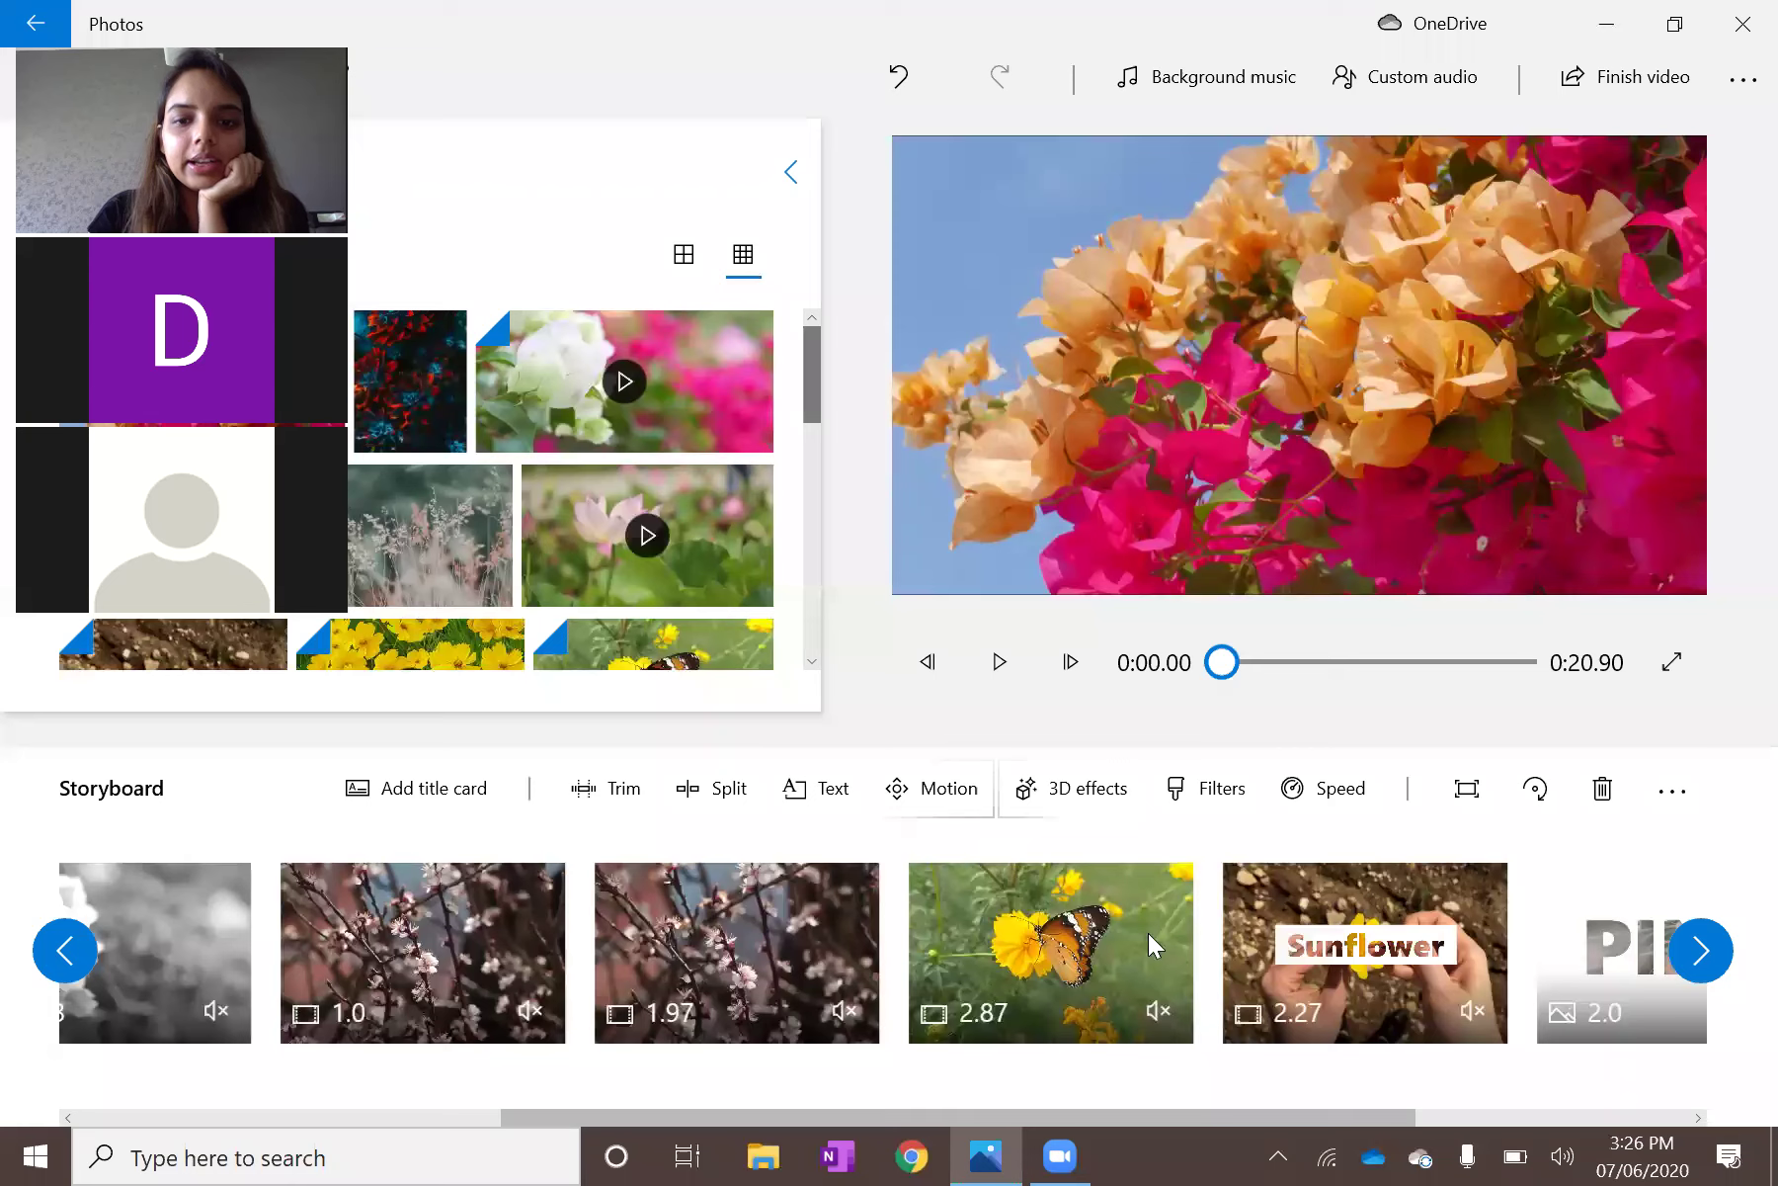
scroll(1190, 970, down, 3)
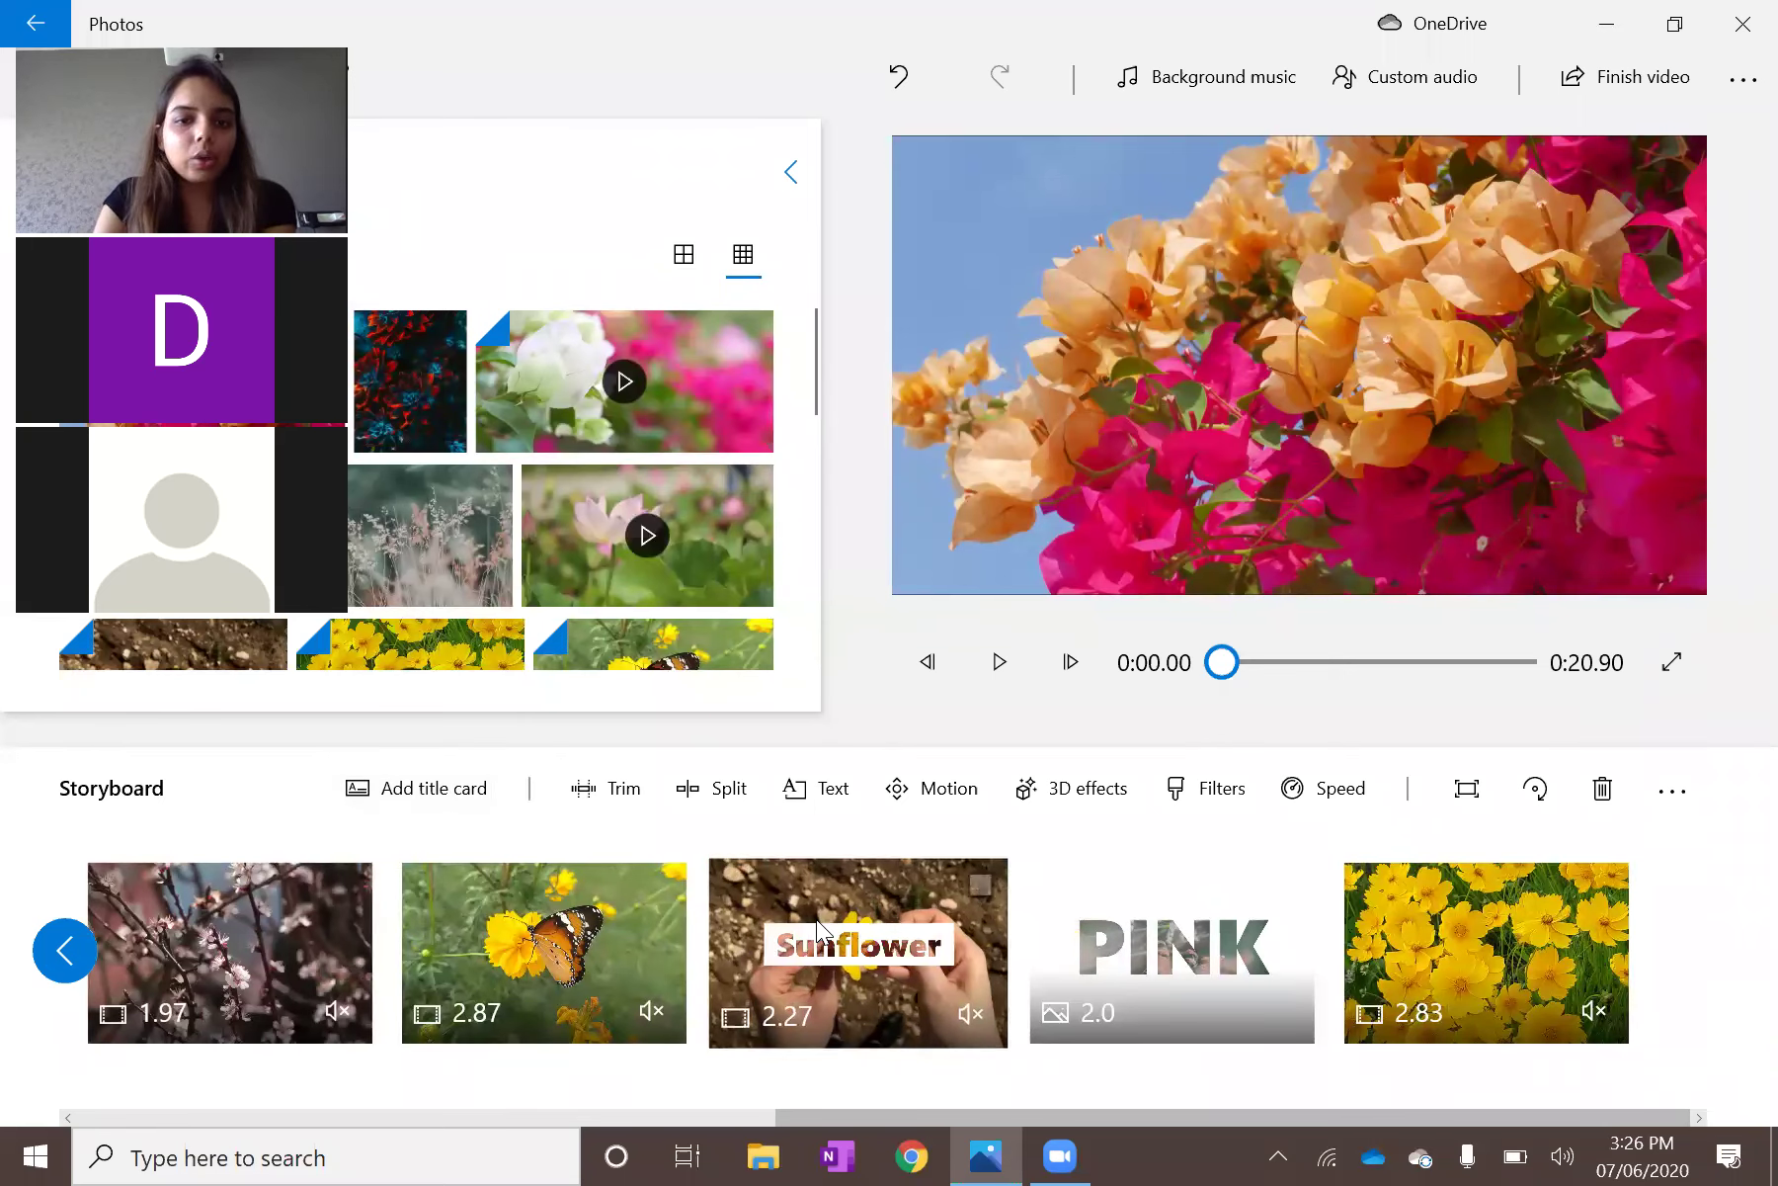
Add a title card before the Sunflower clip and delete it from the storyboard.
click(838, 949)
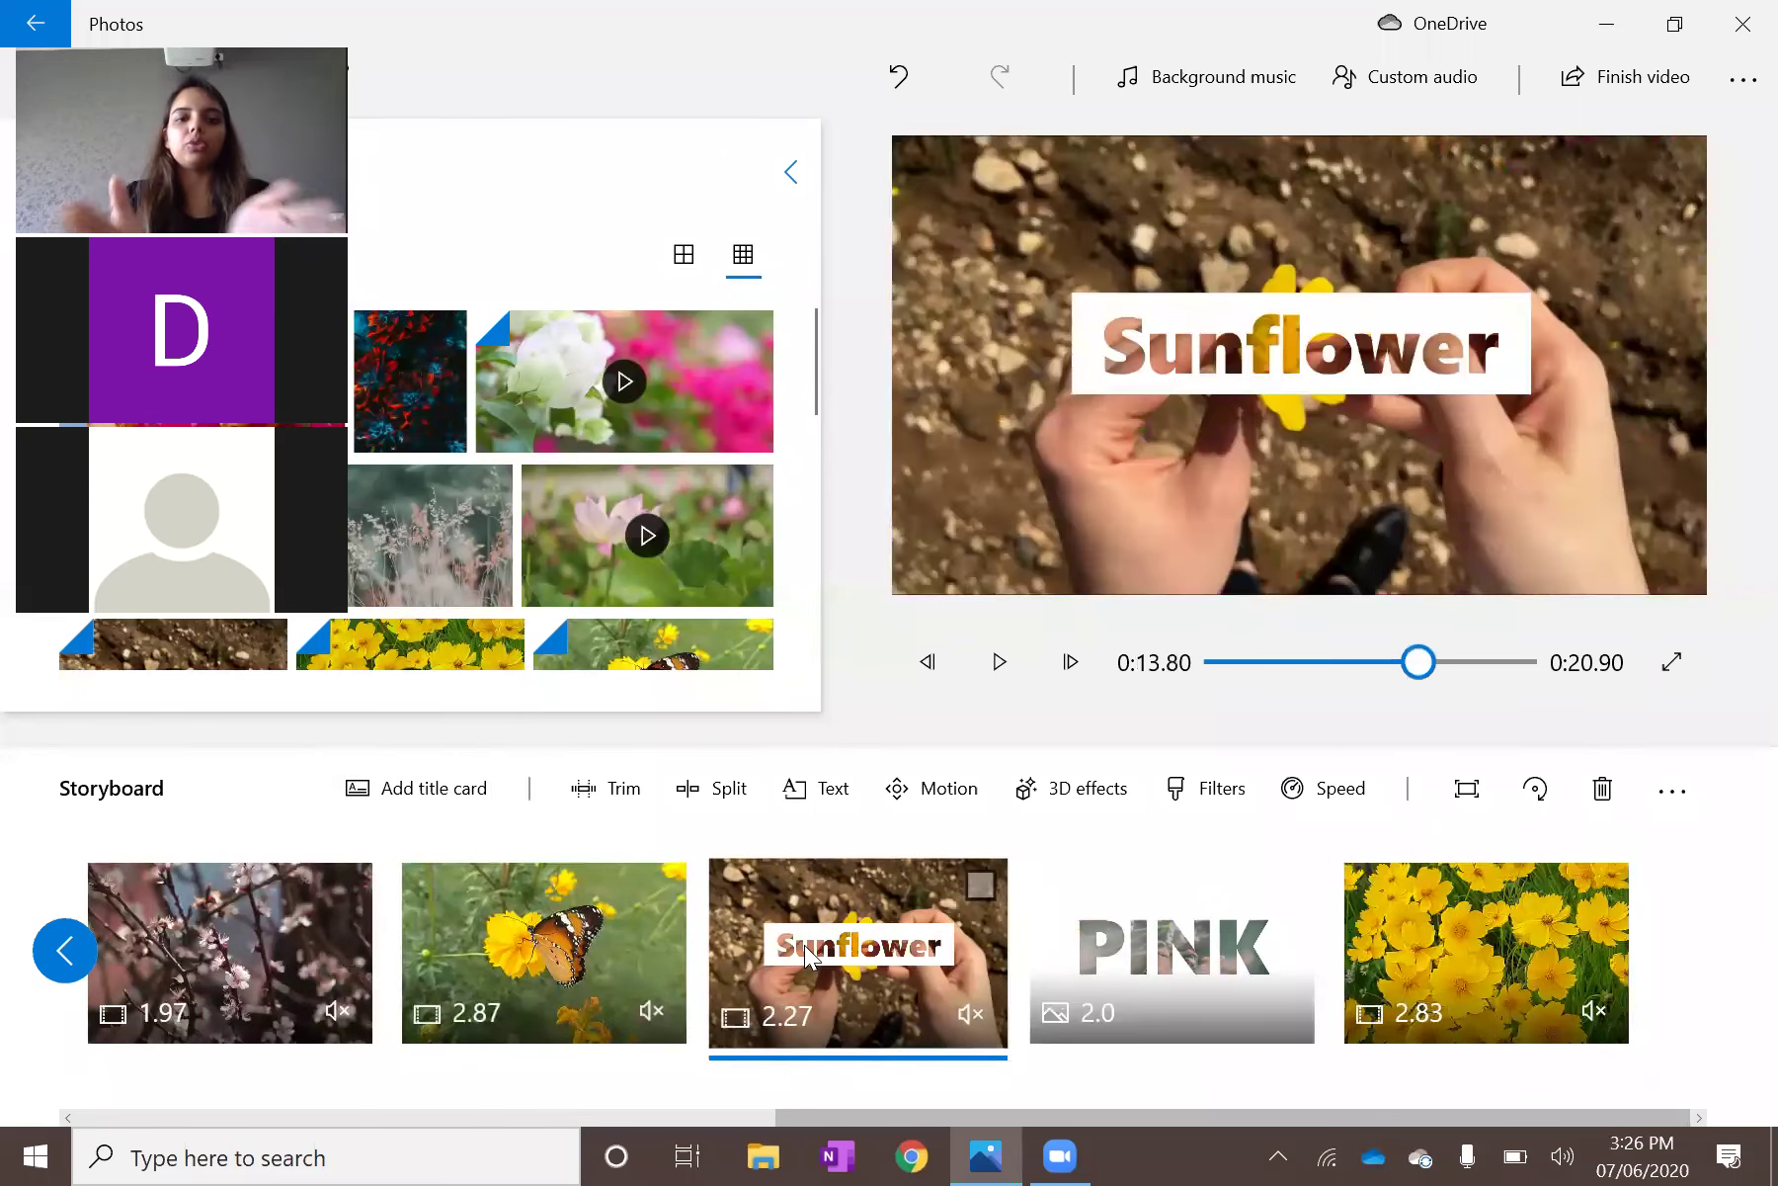
click(467, 800)
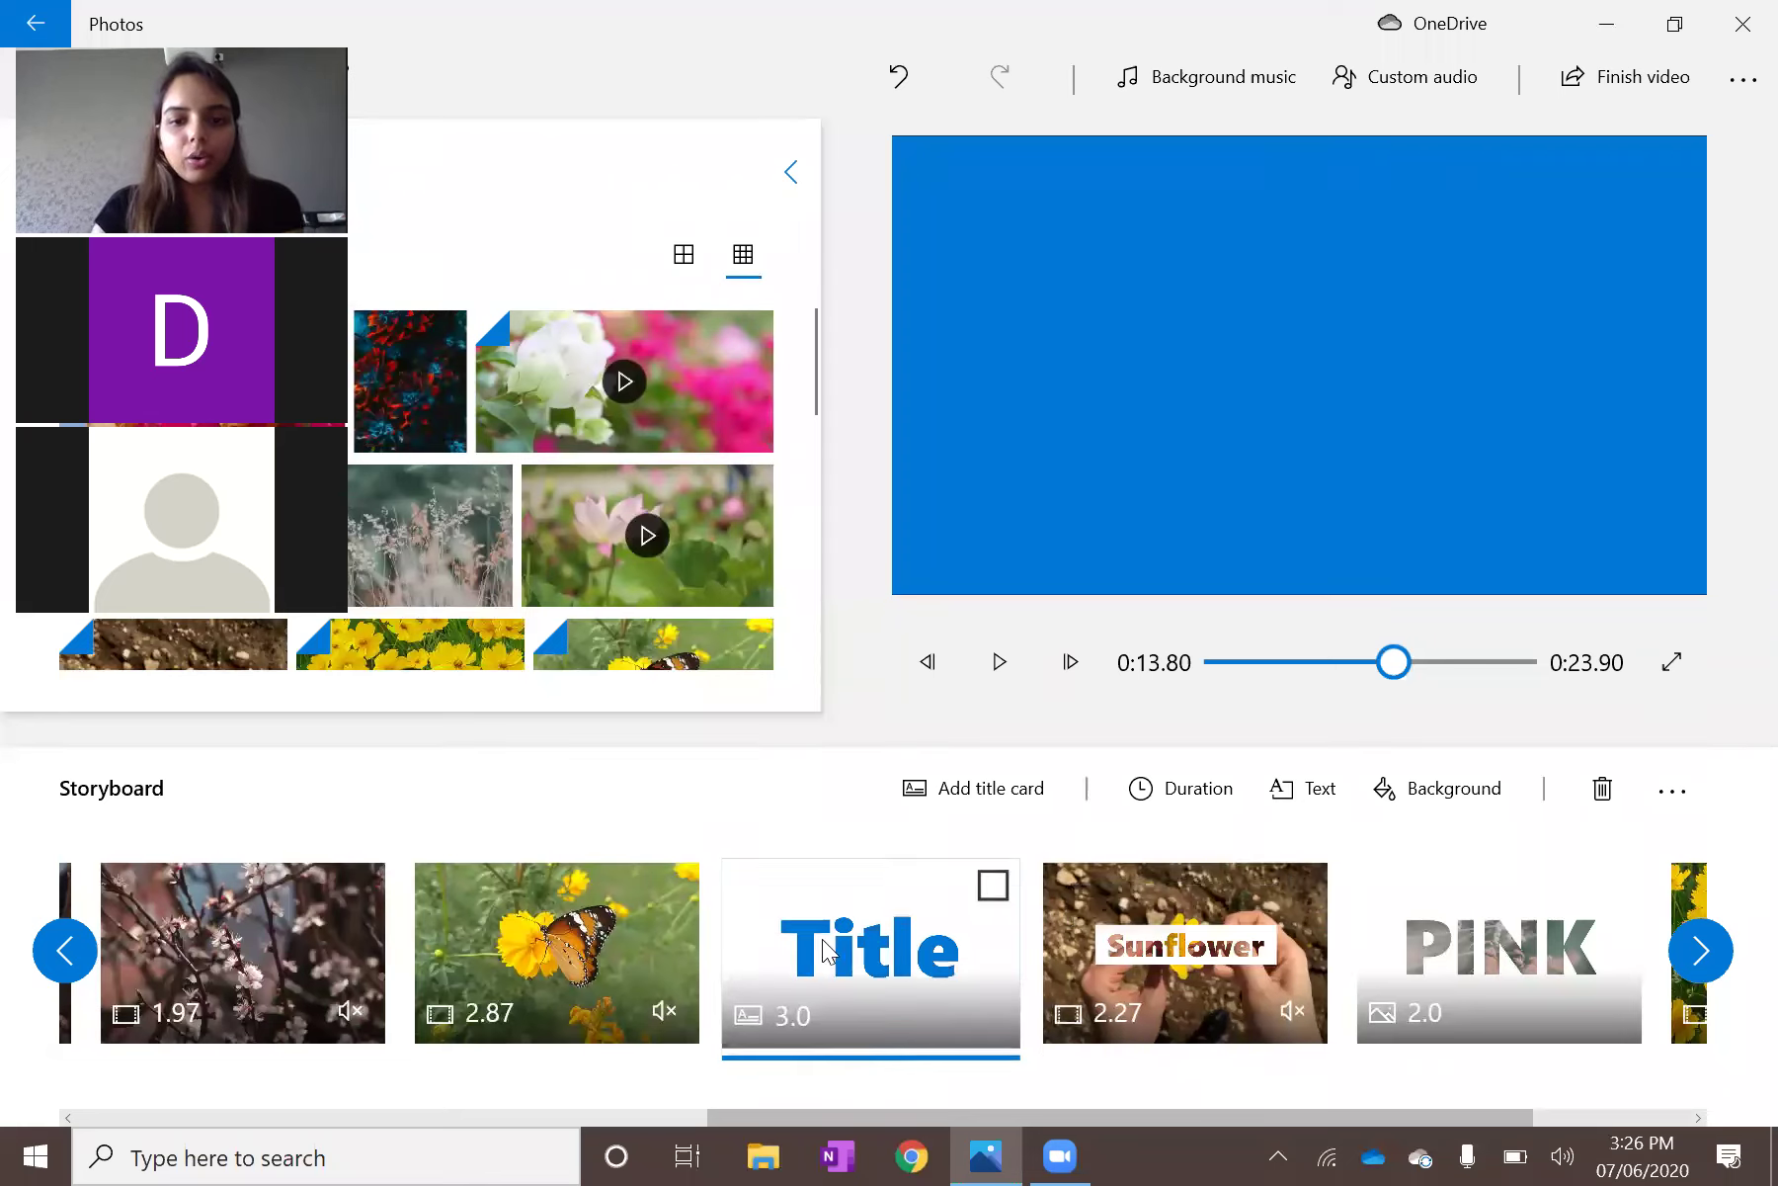
drag(914, 973, 830, 1073)
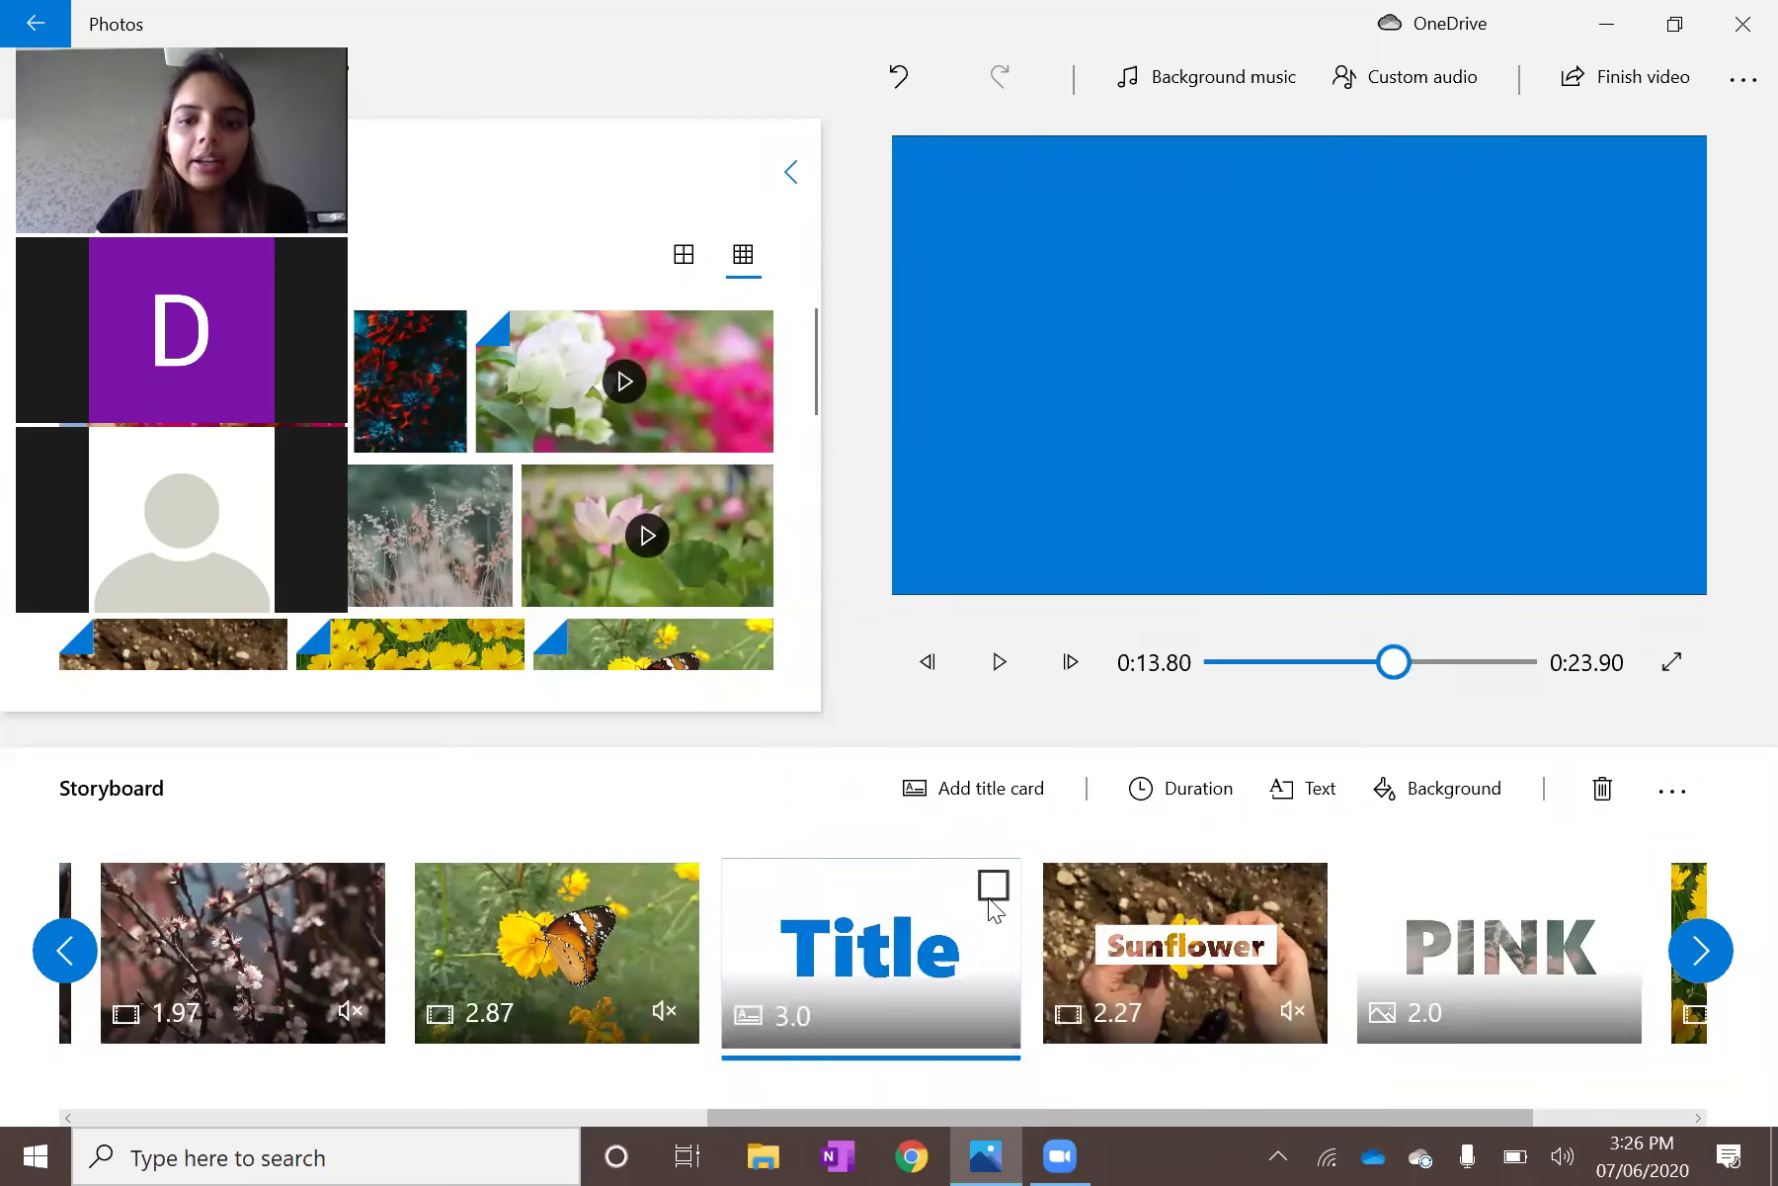
click(1600, 791)
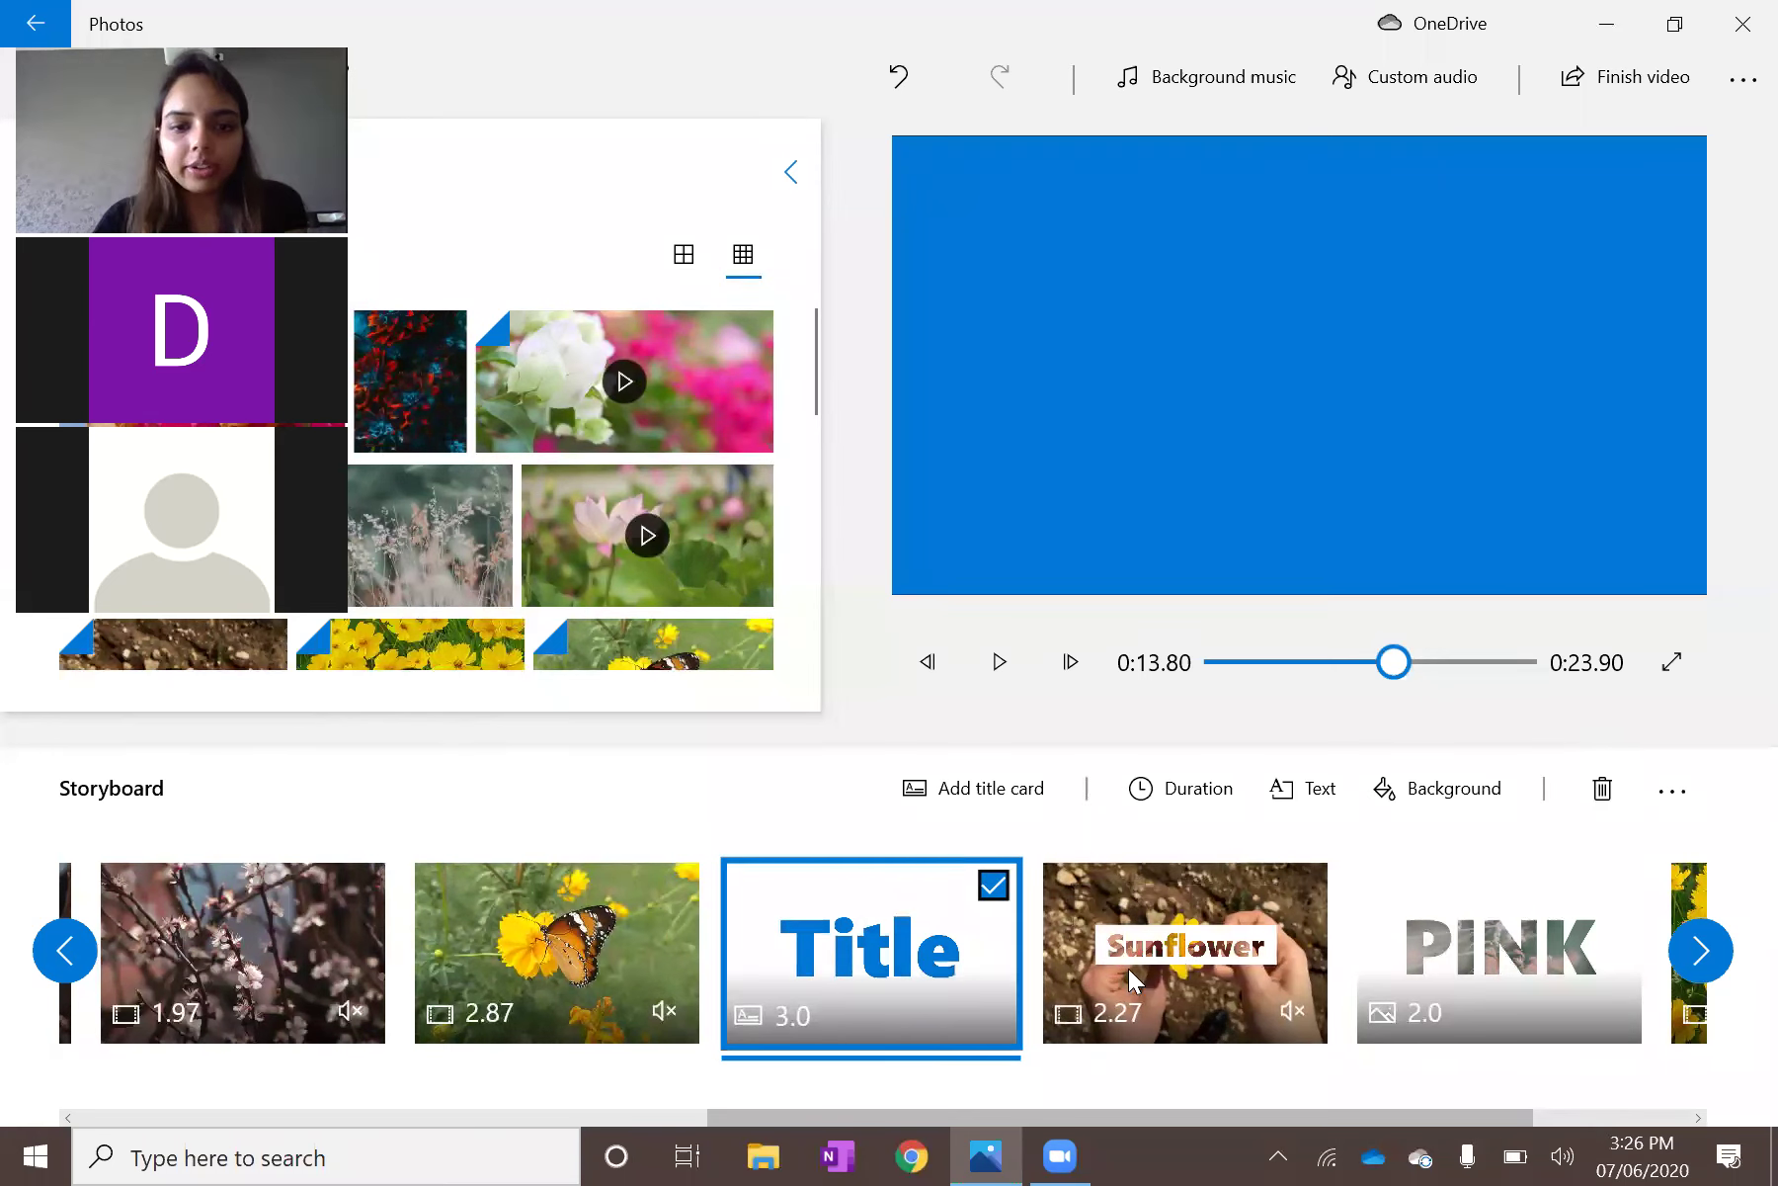
Add a title card at the start of the storyboard before the orange flowers clip and set its duration to 5 seconds.
scroll(255, 943, up, 10)
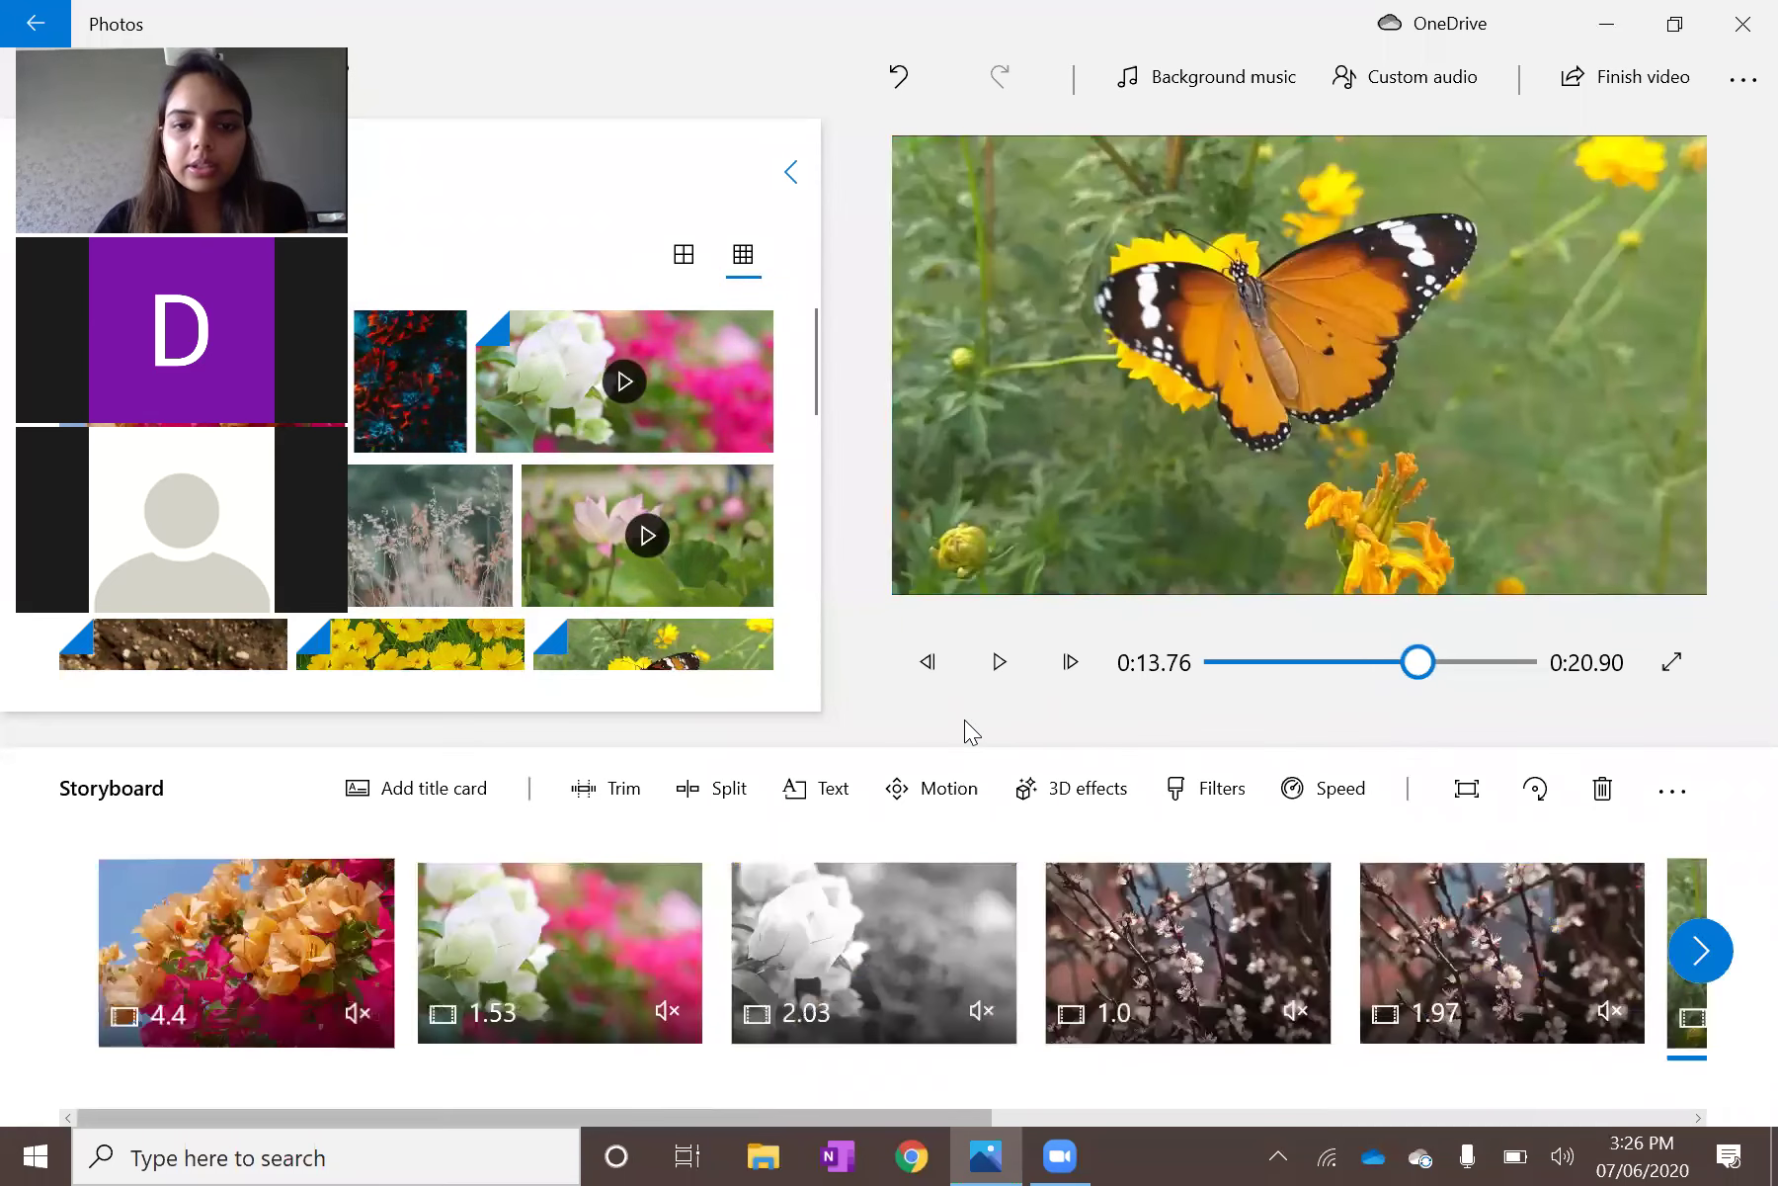
click(465, 797)
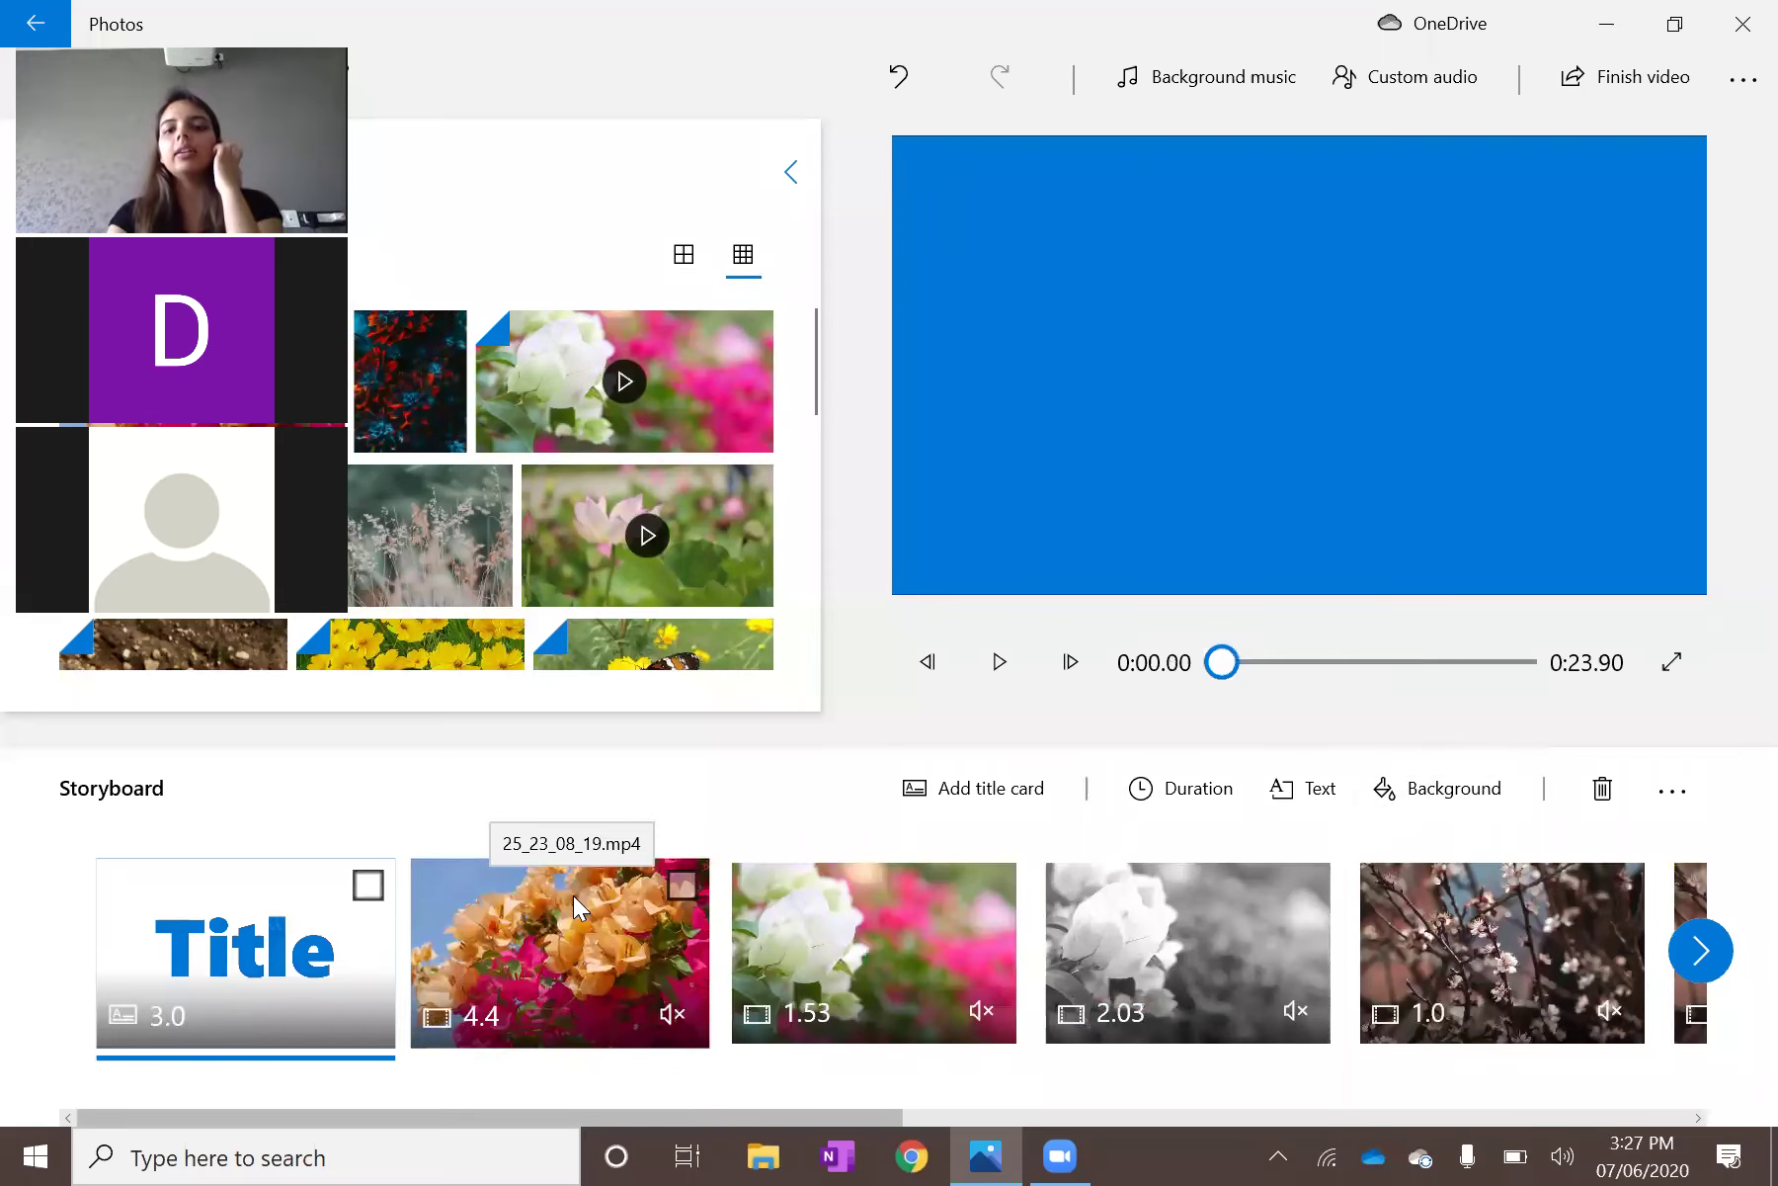
click(1193, 799)
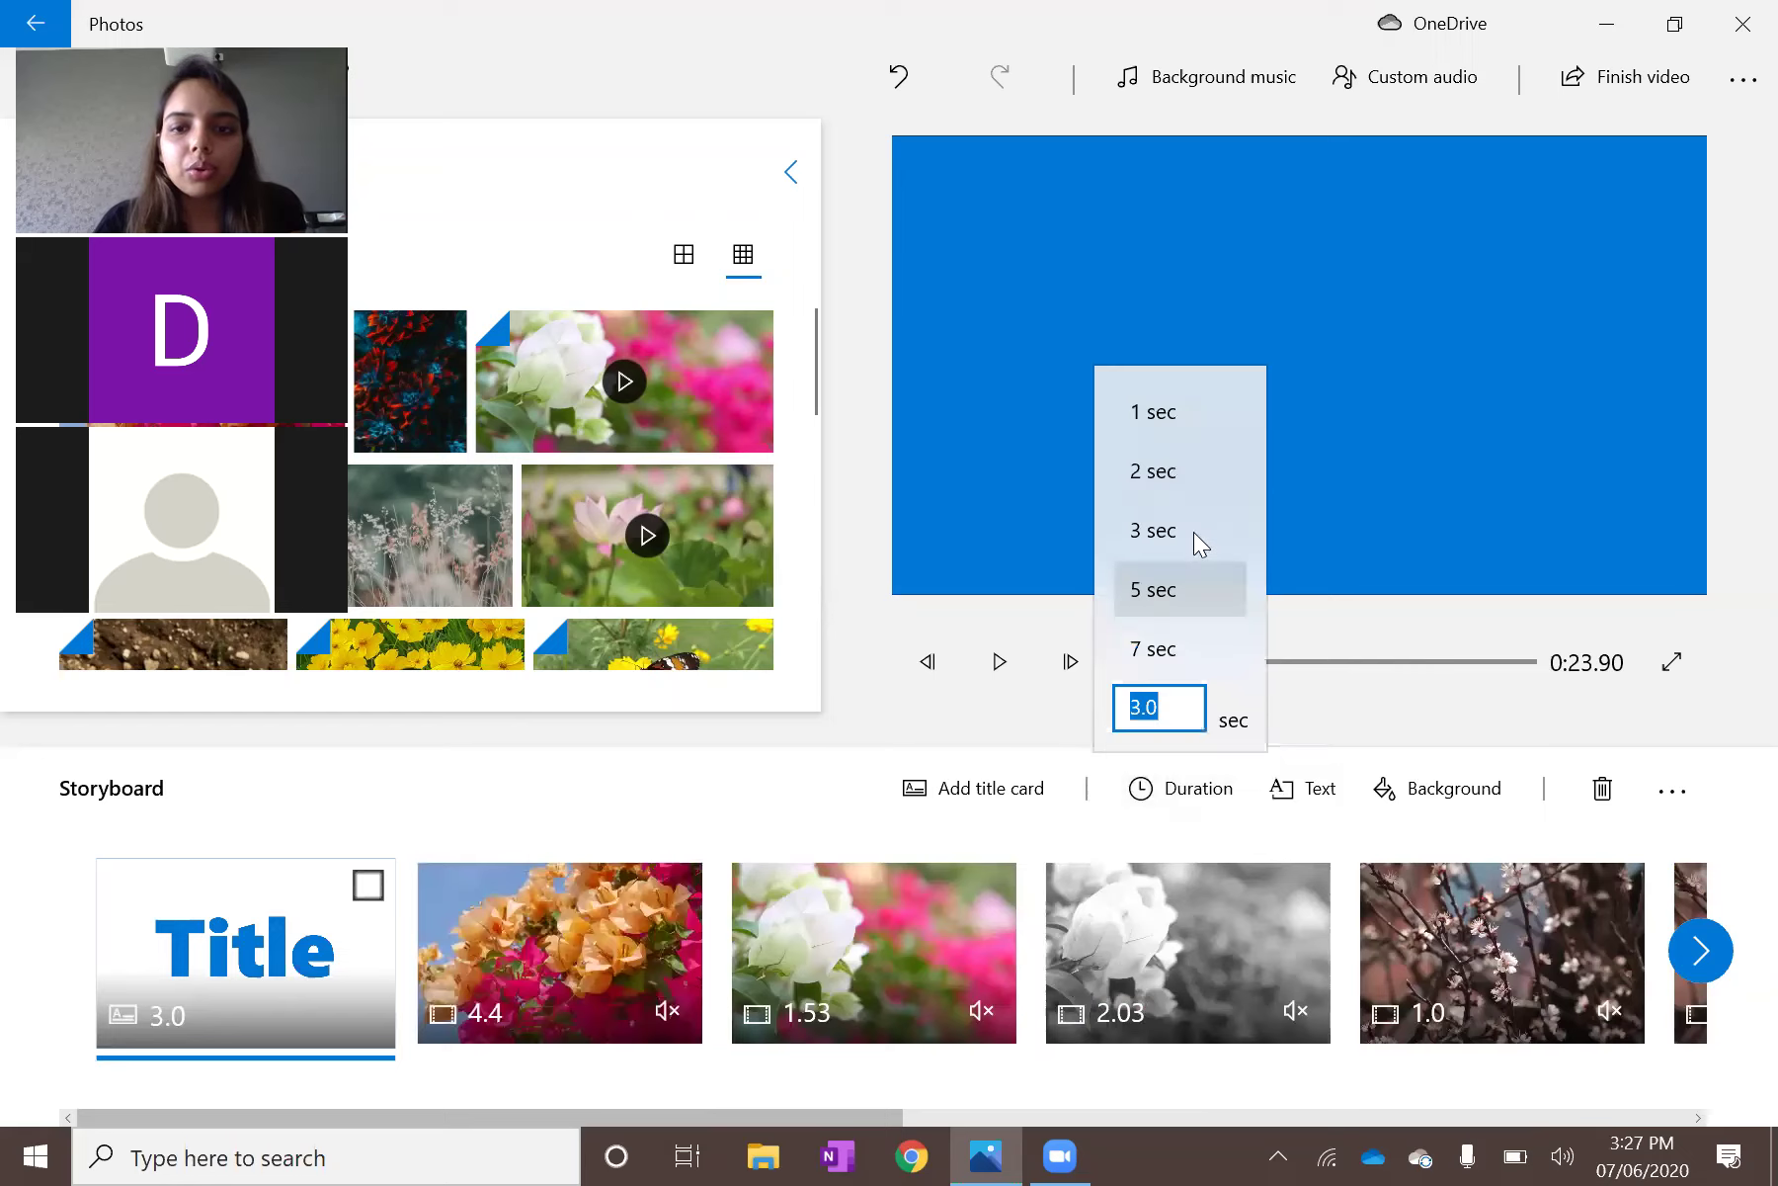
click(1154, 590)
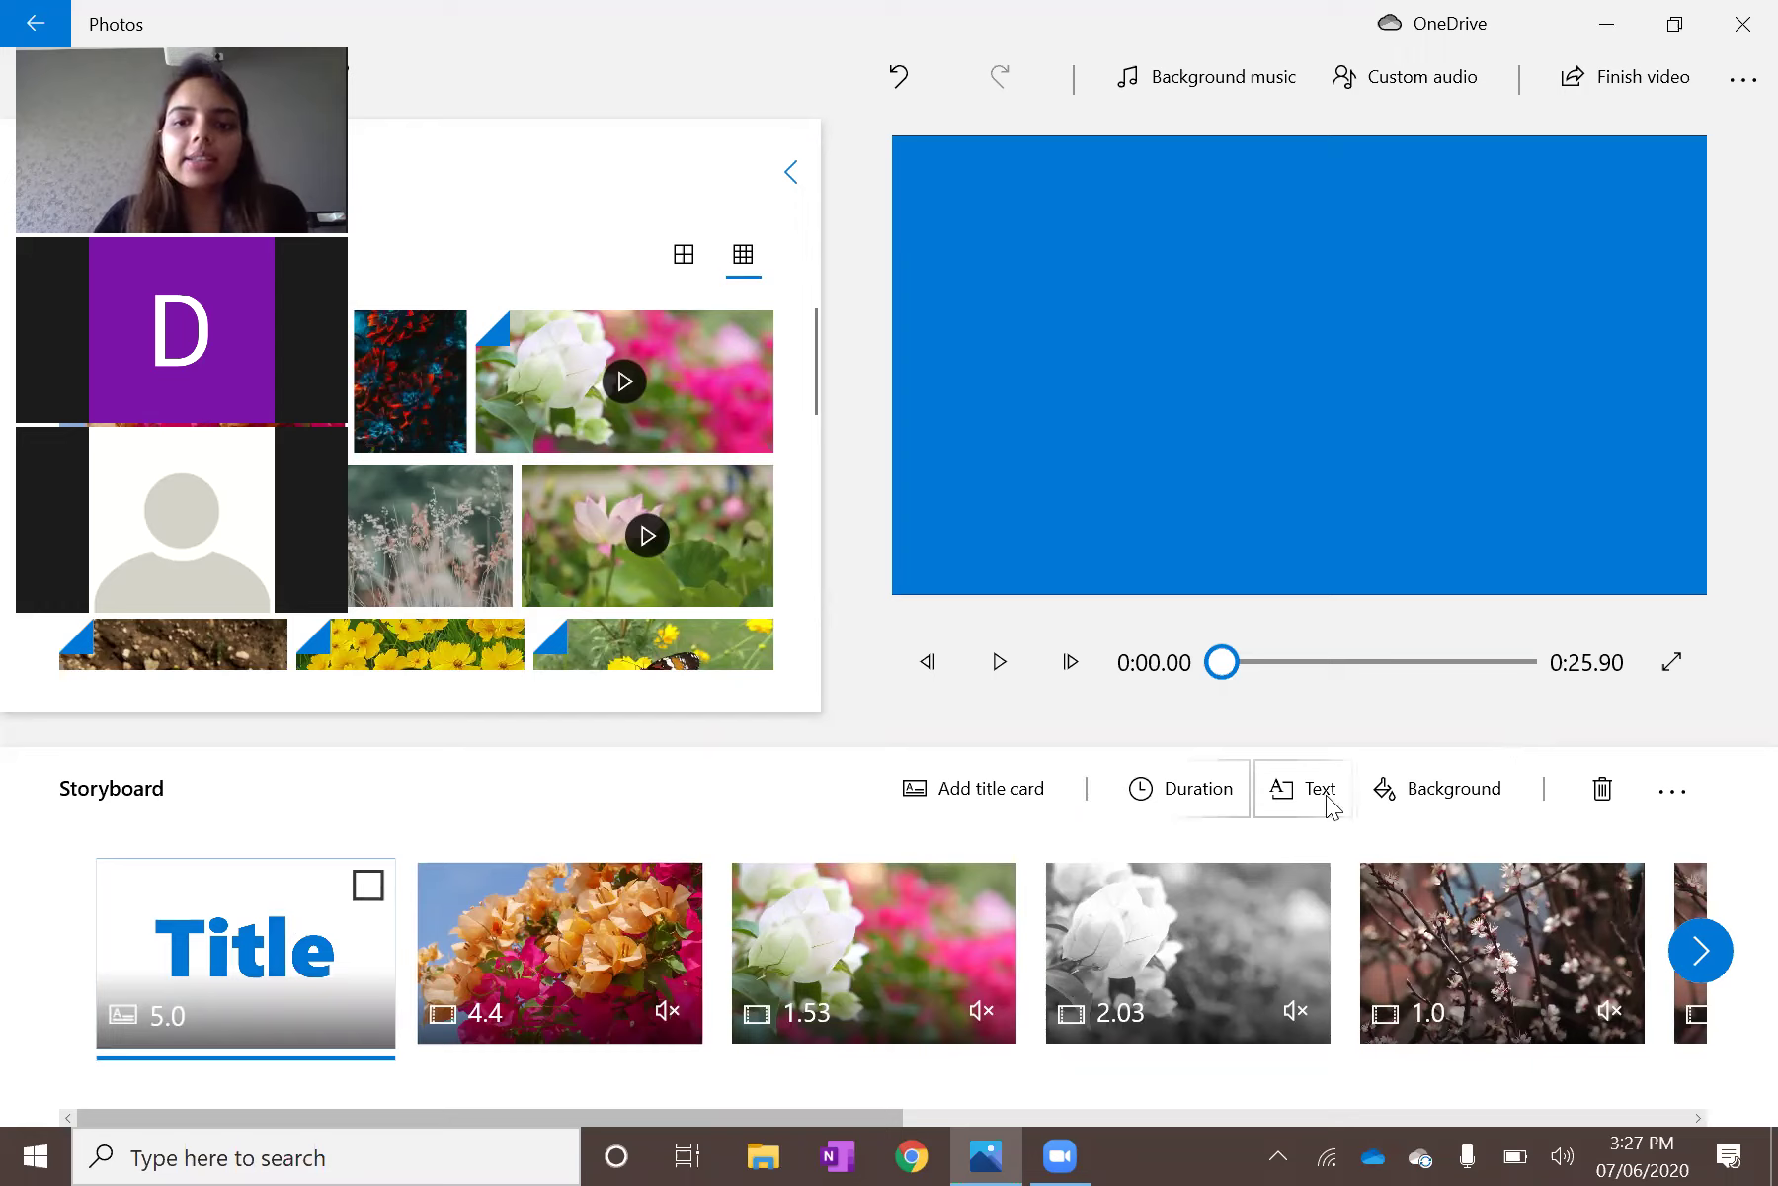
Open the title card's background colours and try the off-white and light grey presets.
click(1403, 801)
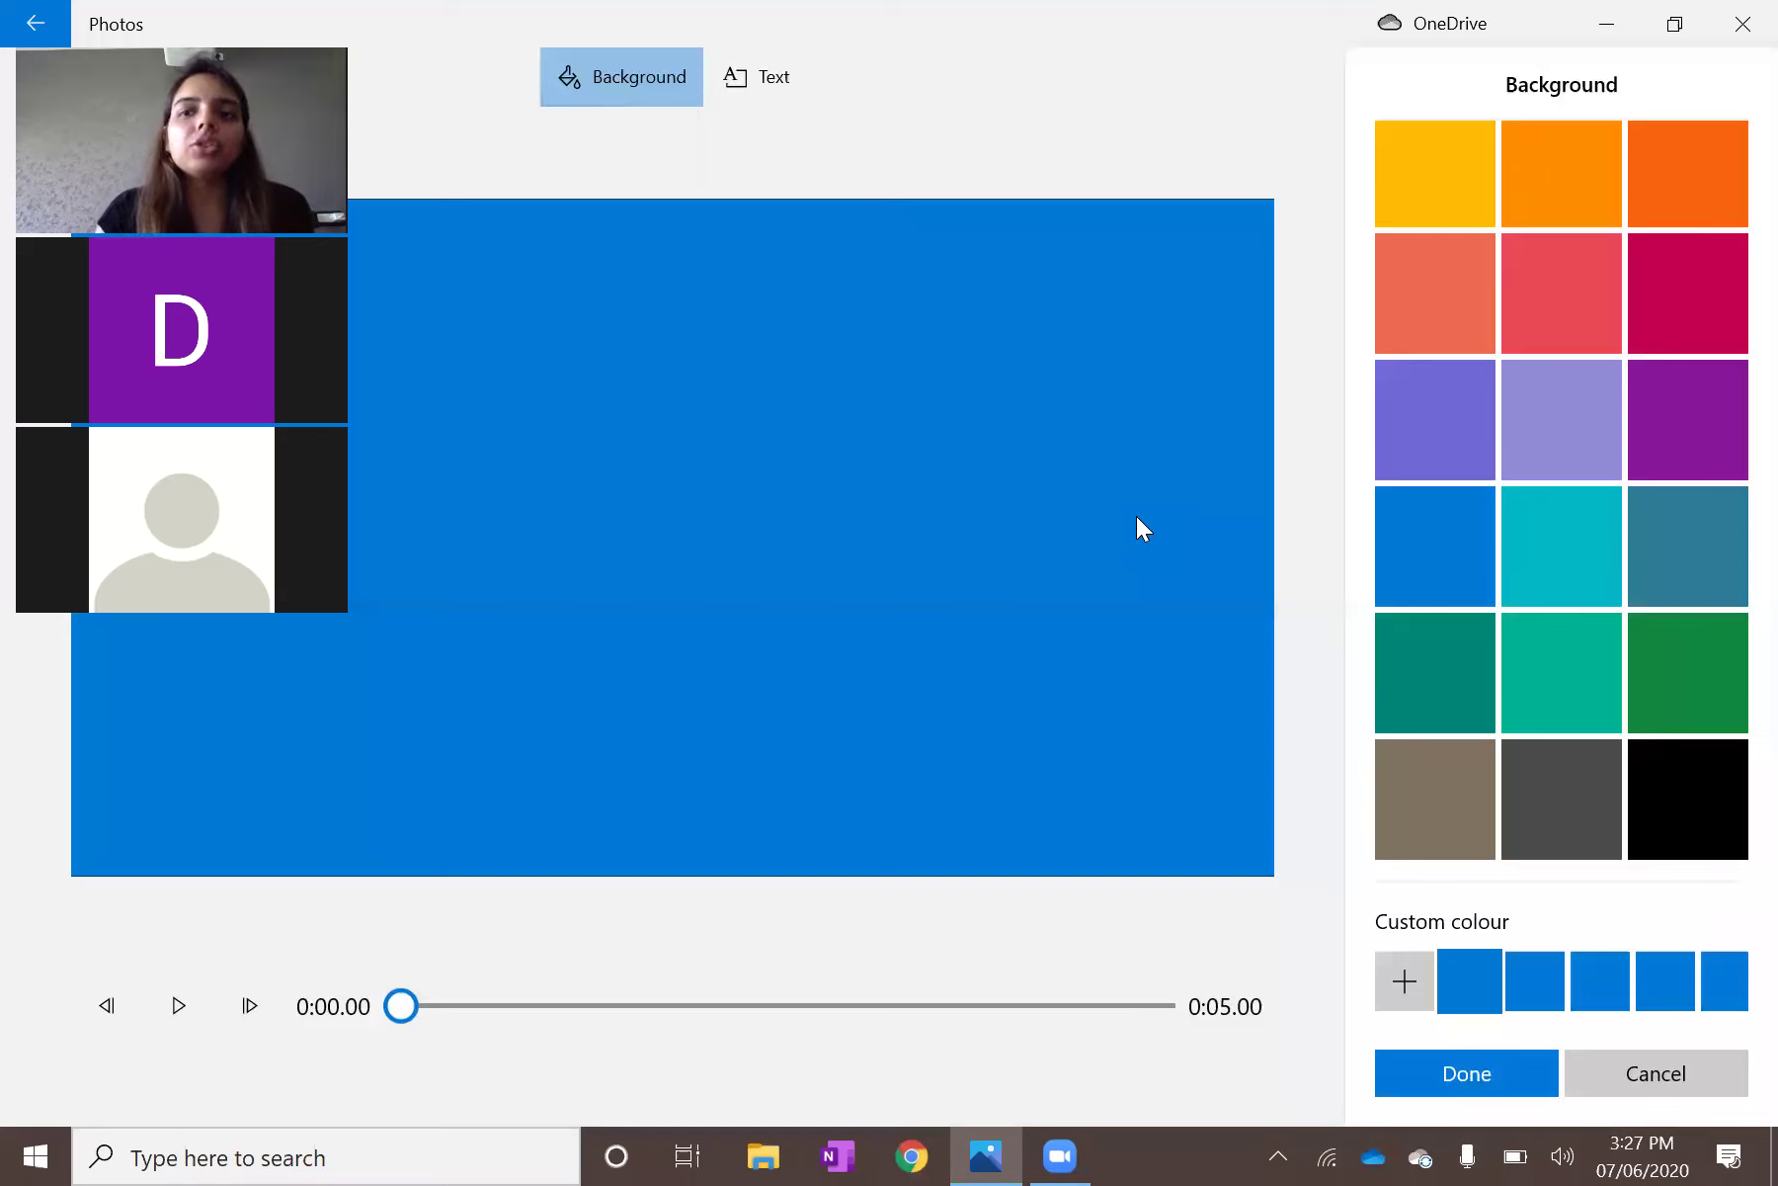
scroll(1561, 494, up, 3)
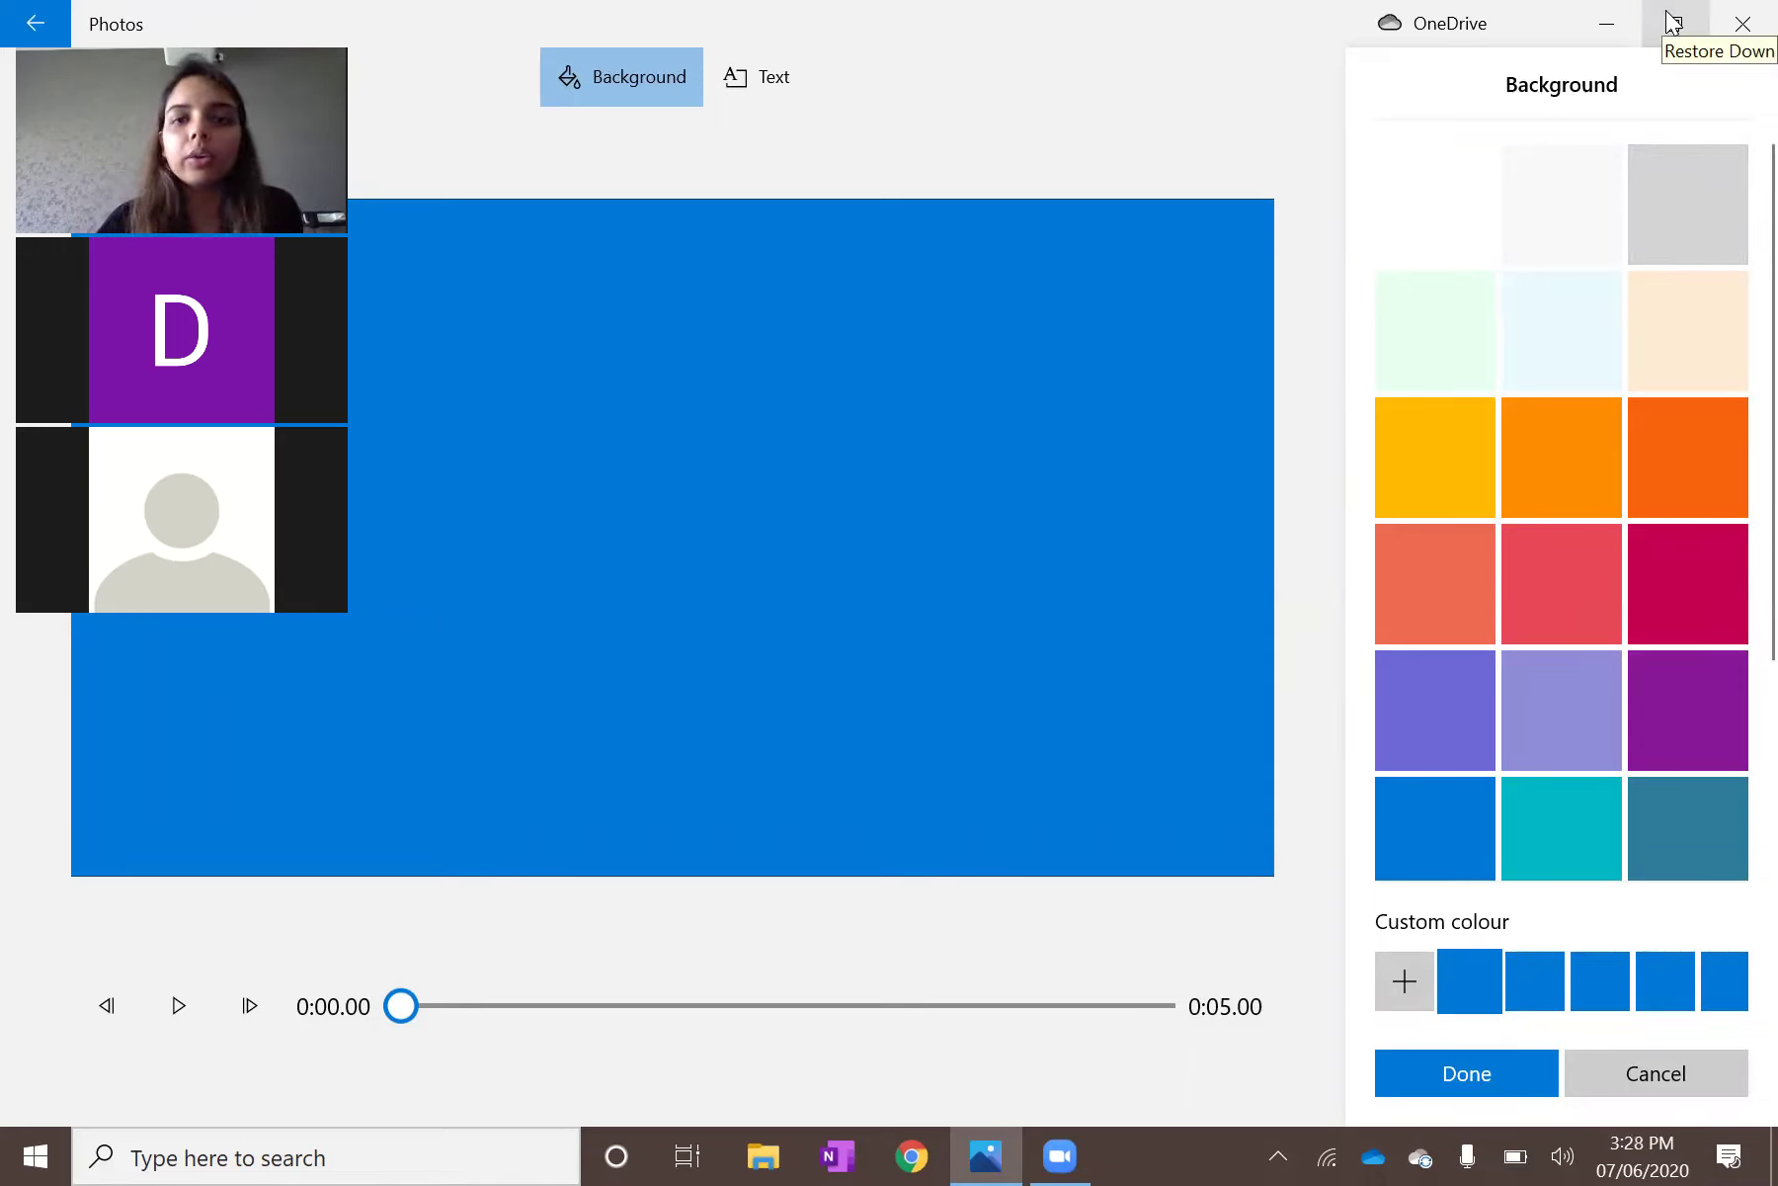
click(1436, 324)
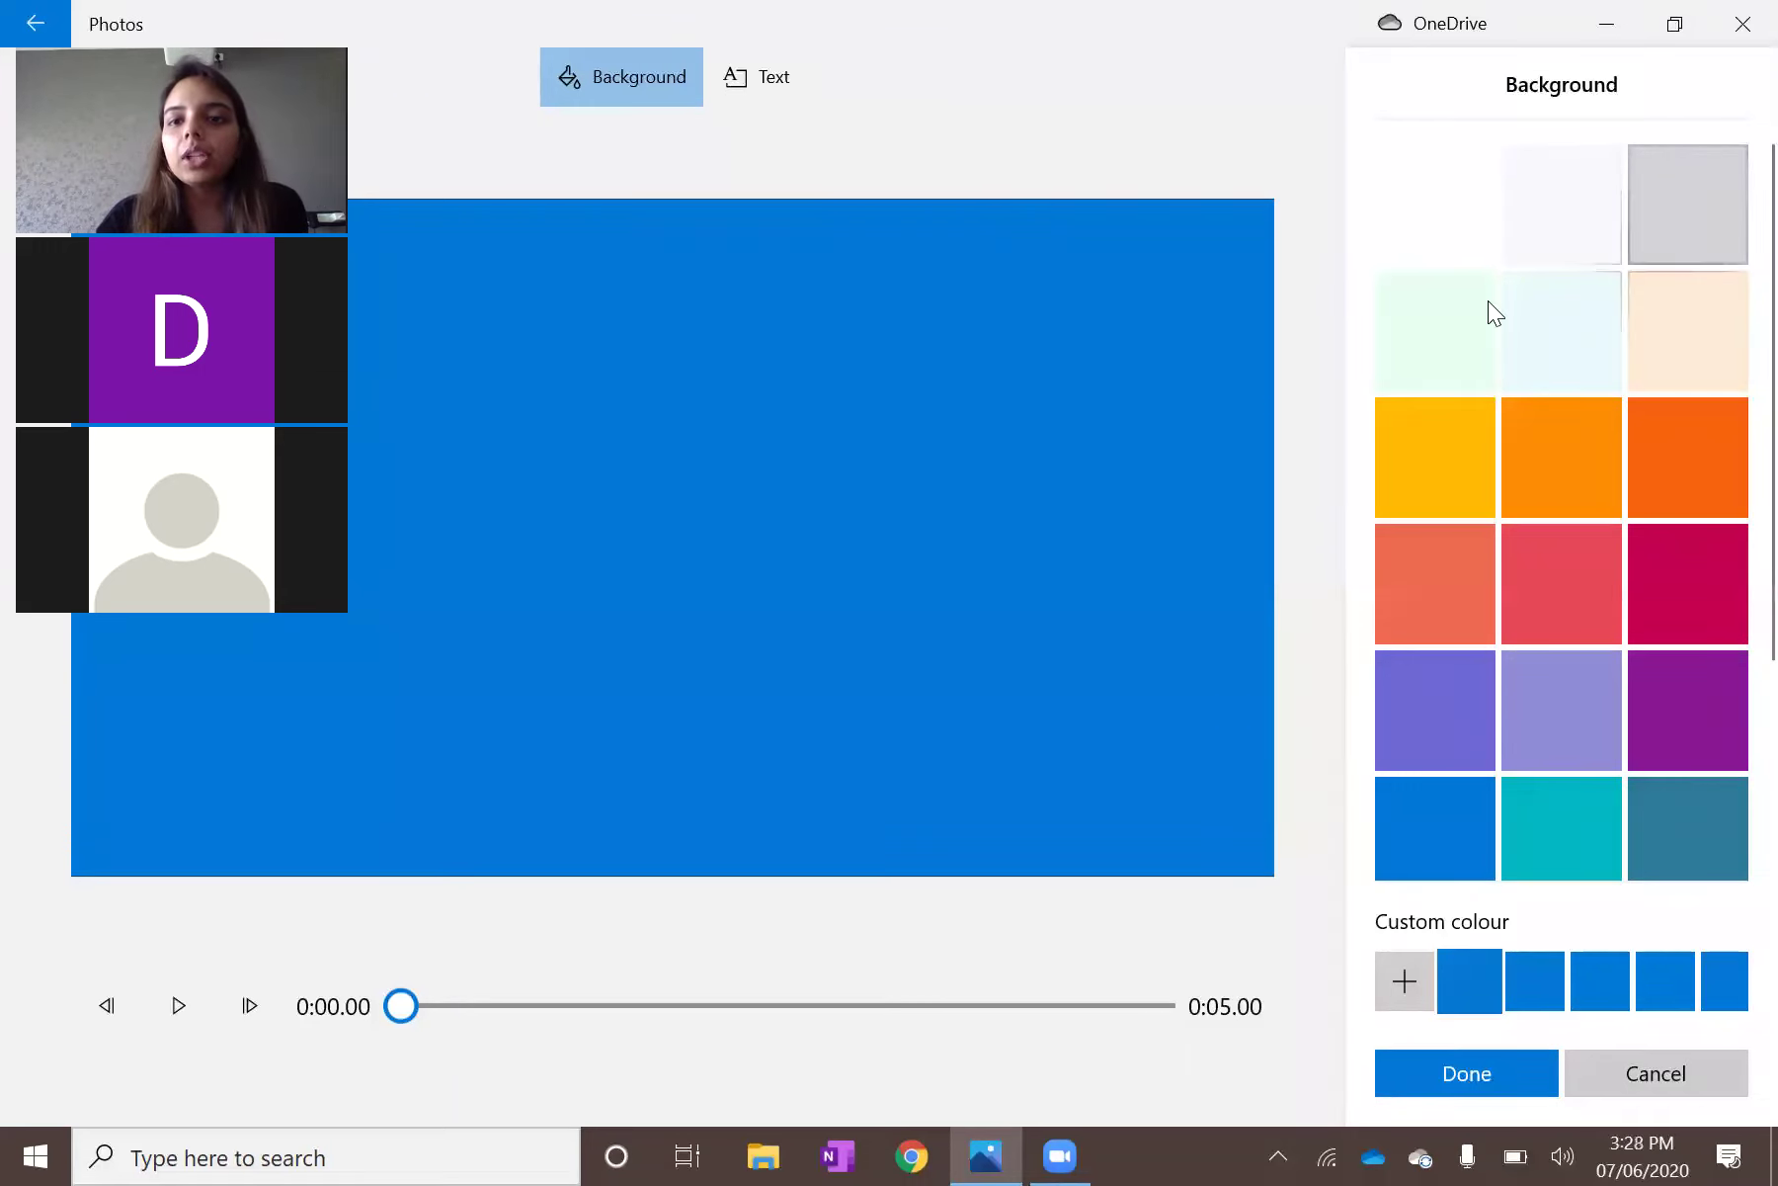
click(1466, 272)
click(1543, 203)
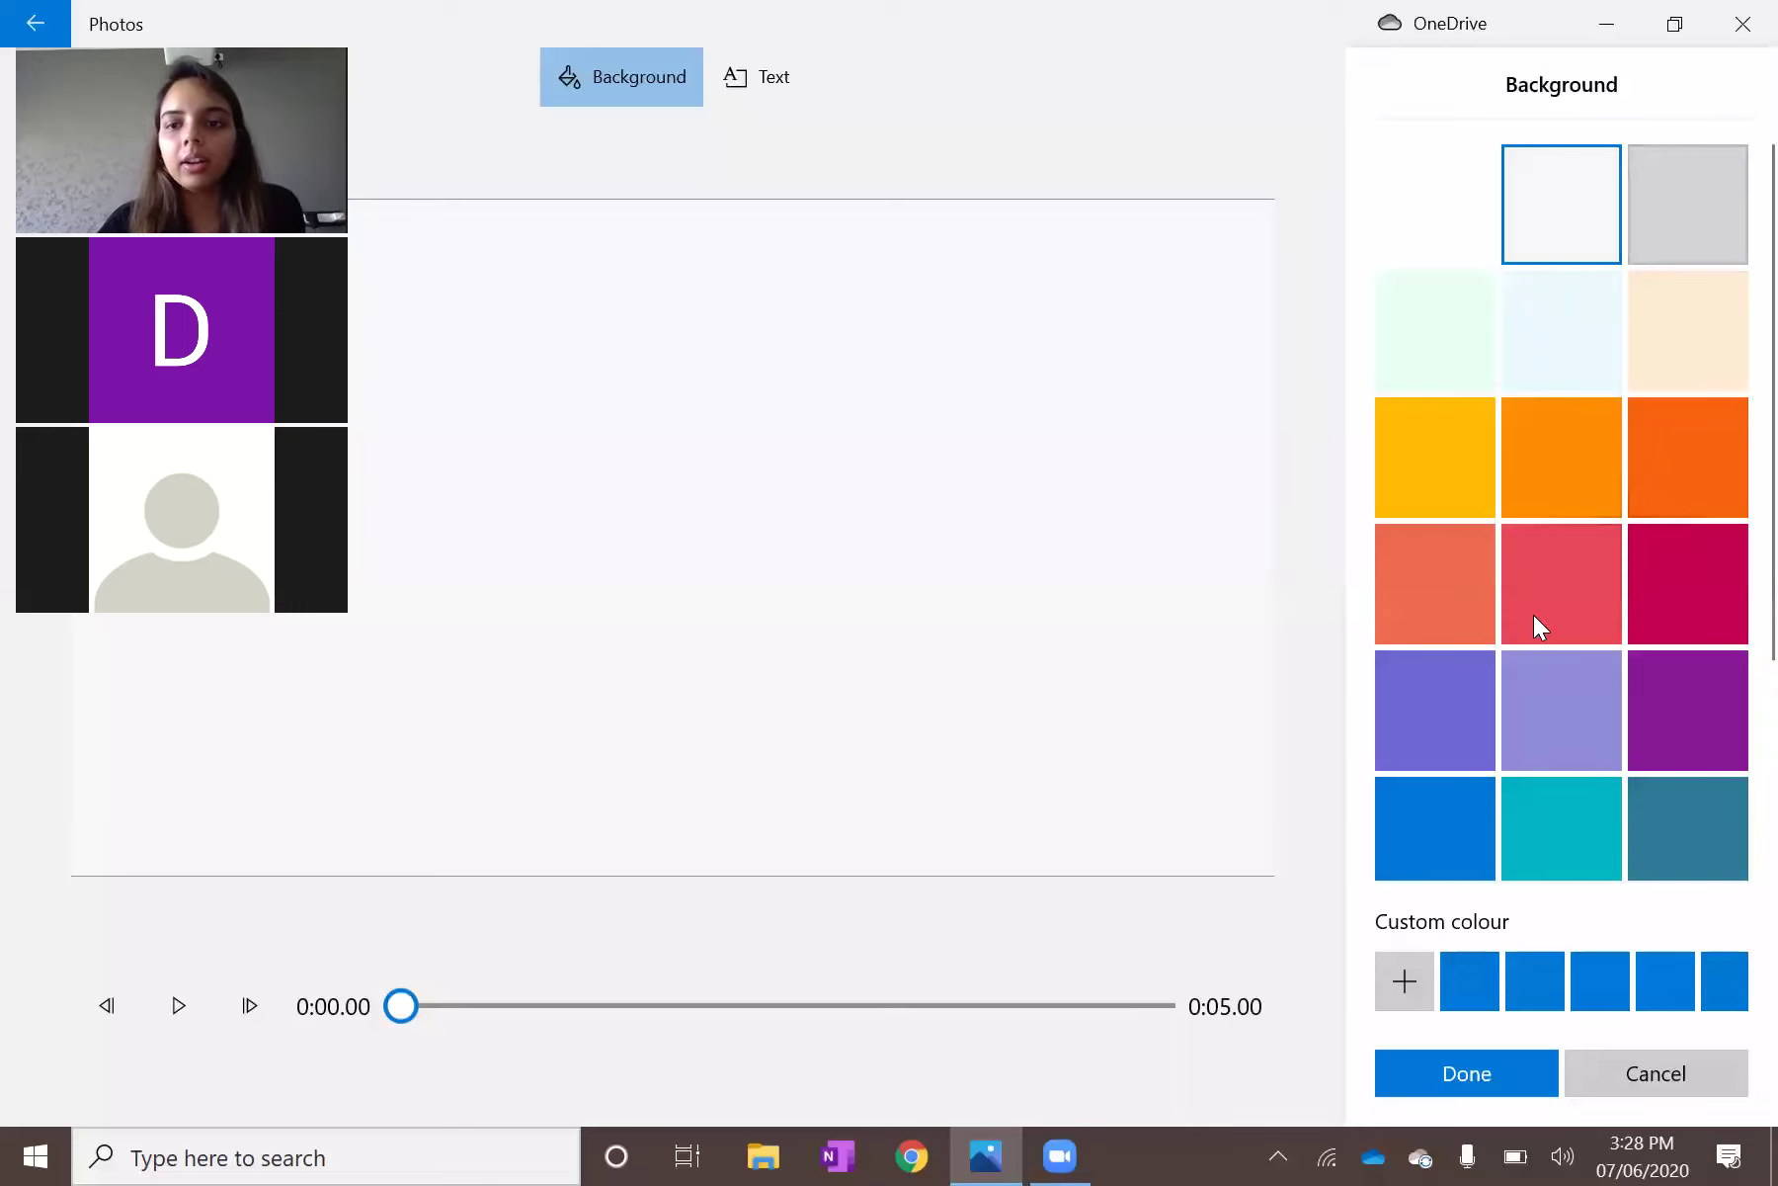
scroll(1534, 614, down, 3)
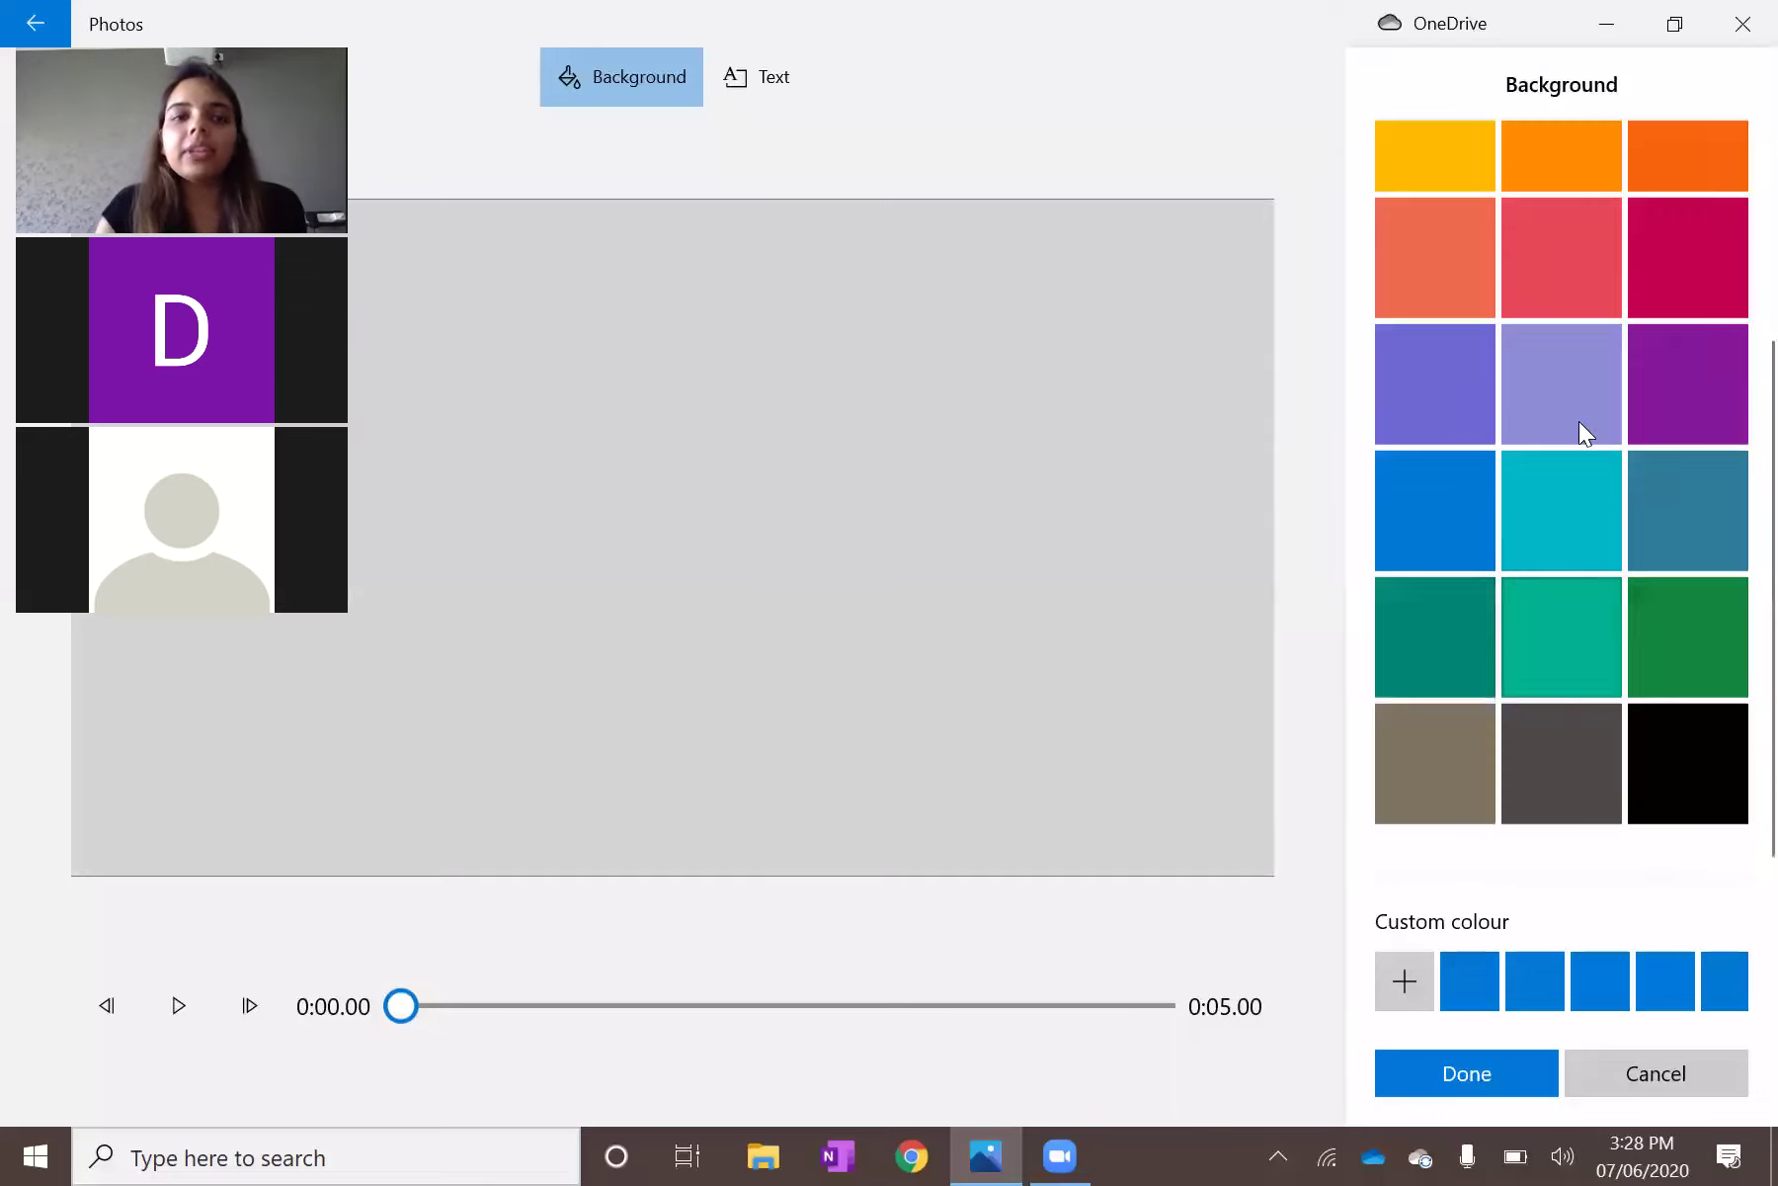
scroll(1619, 346, up, 1)
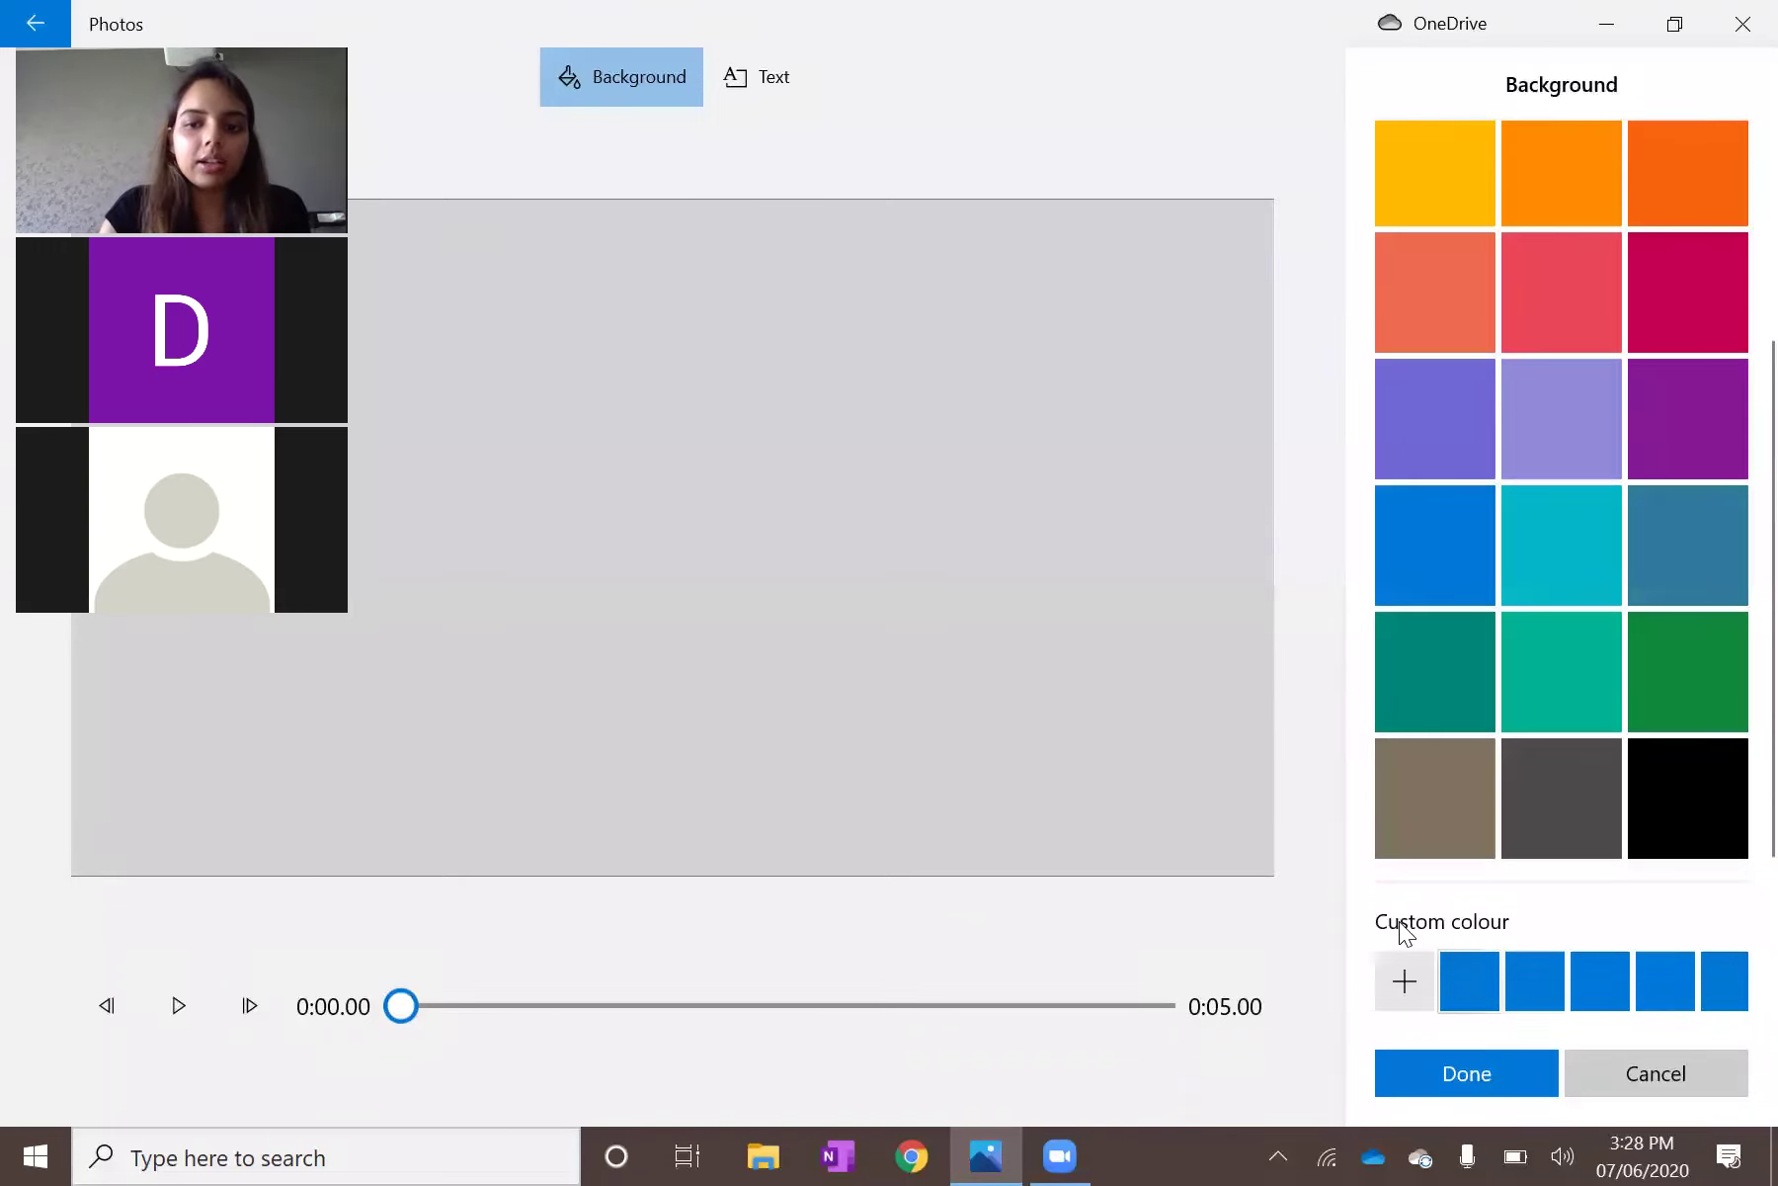
Create a custom light green colour with a brightness value of 95 for the title card's background.
click(1405, 977)
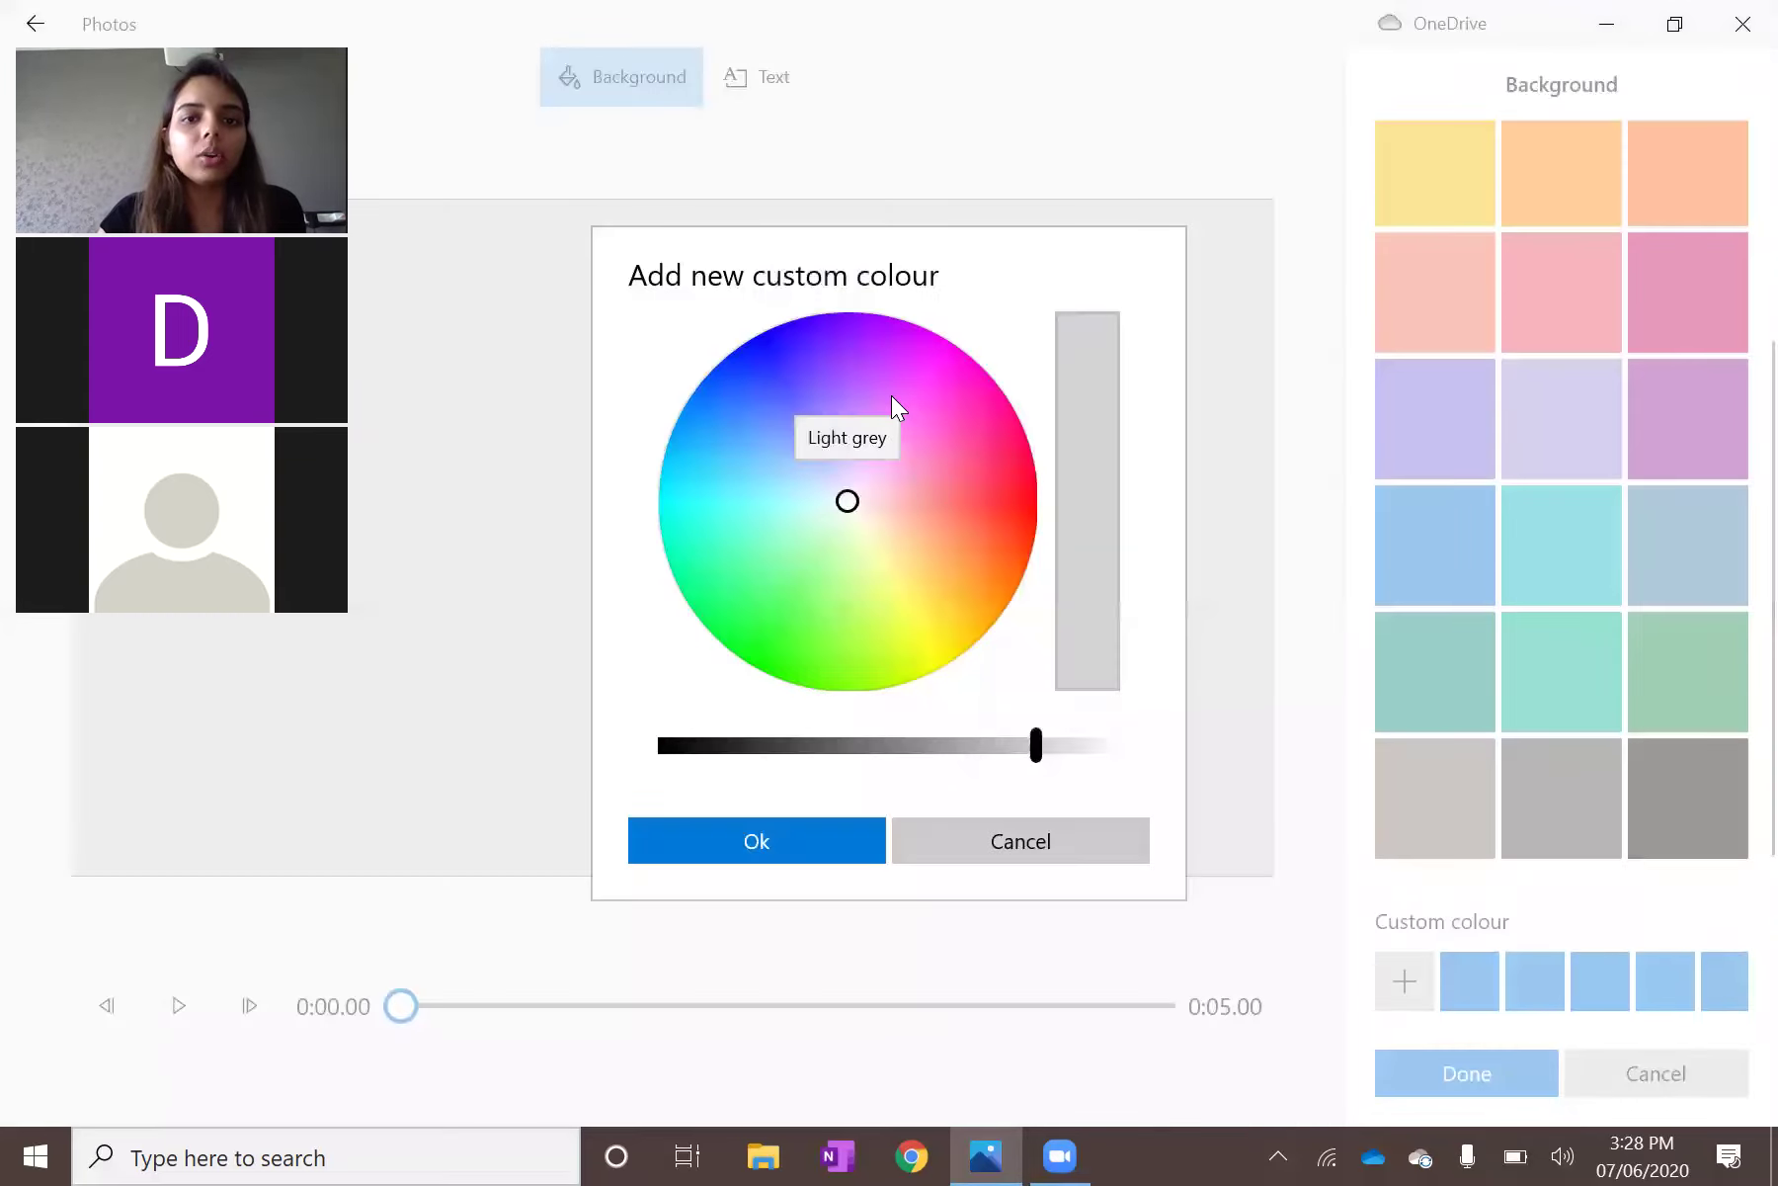
click(798, 496)
click(838, 484)
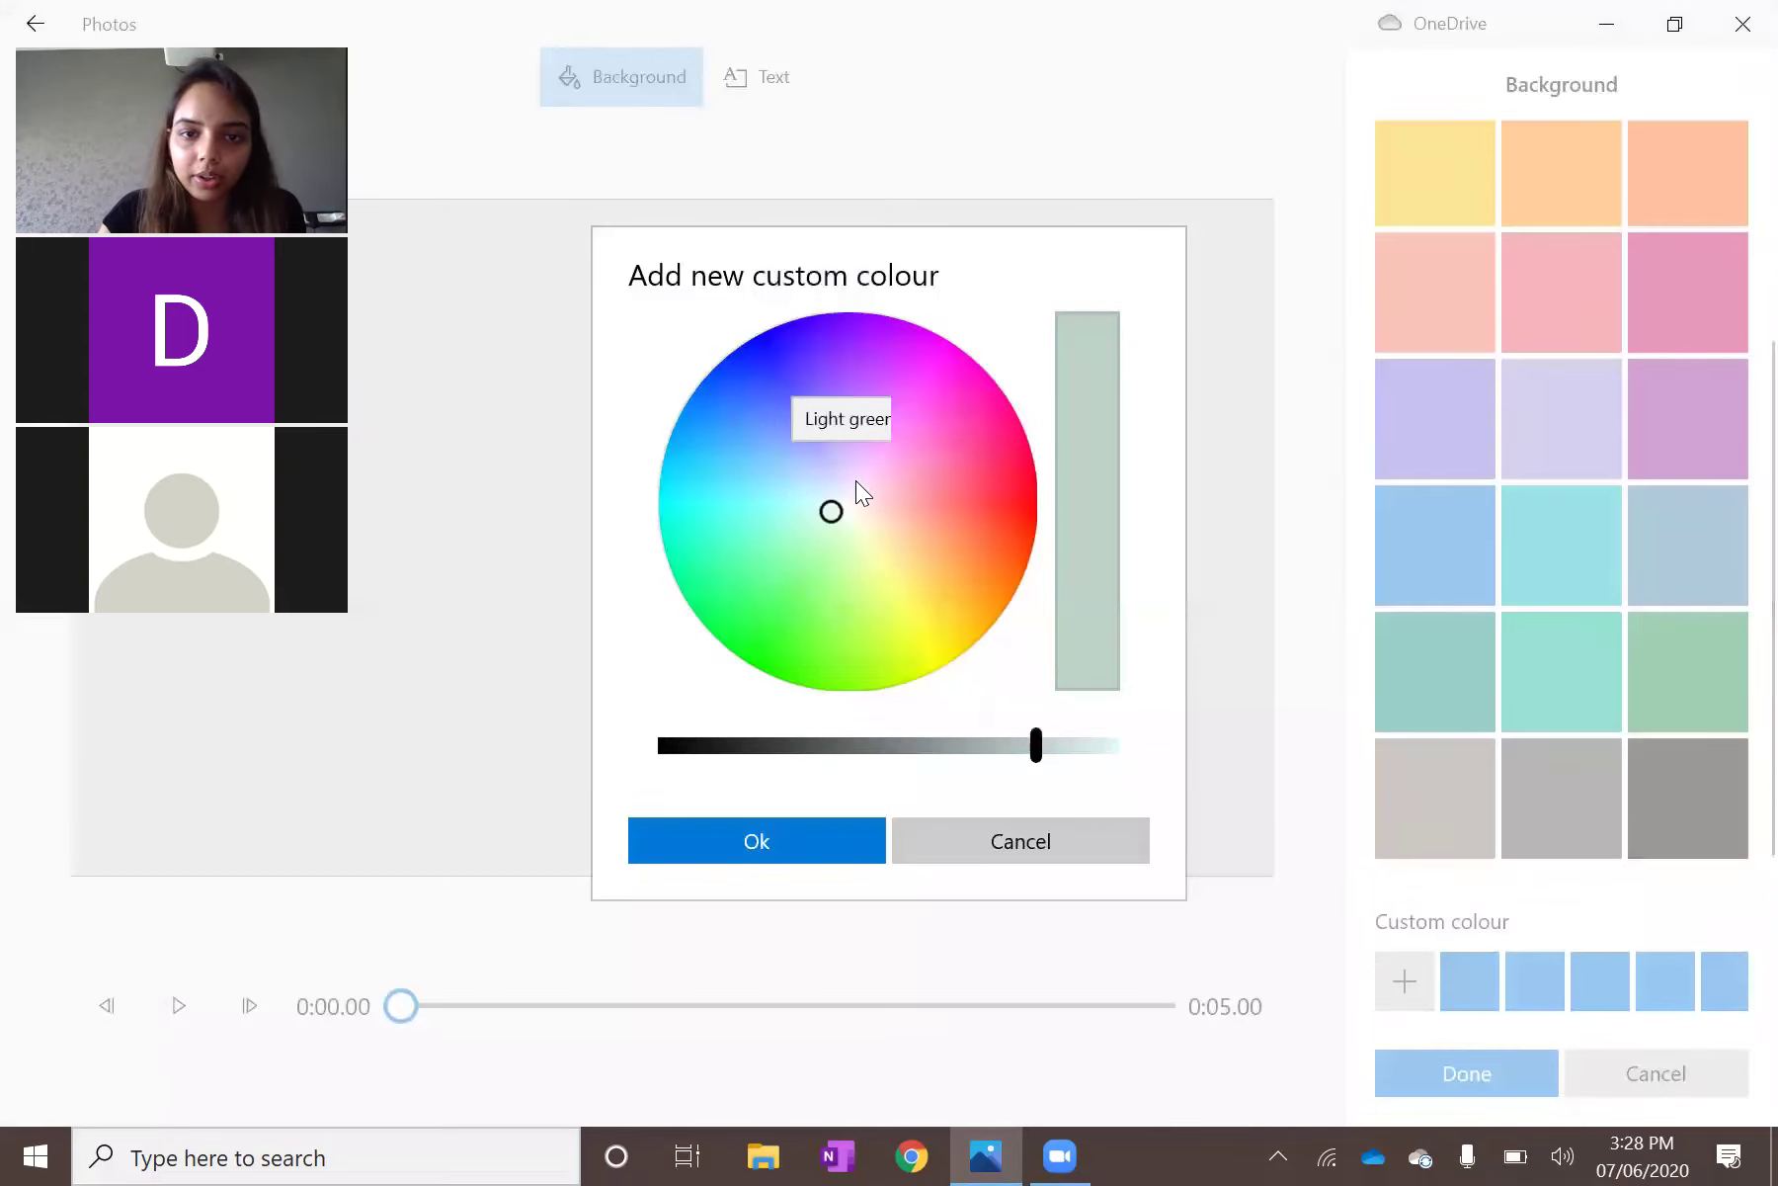
click(853, 516)
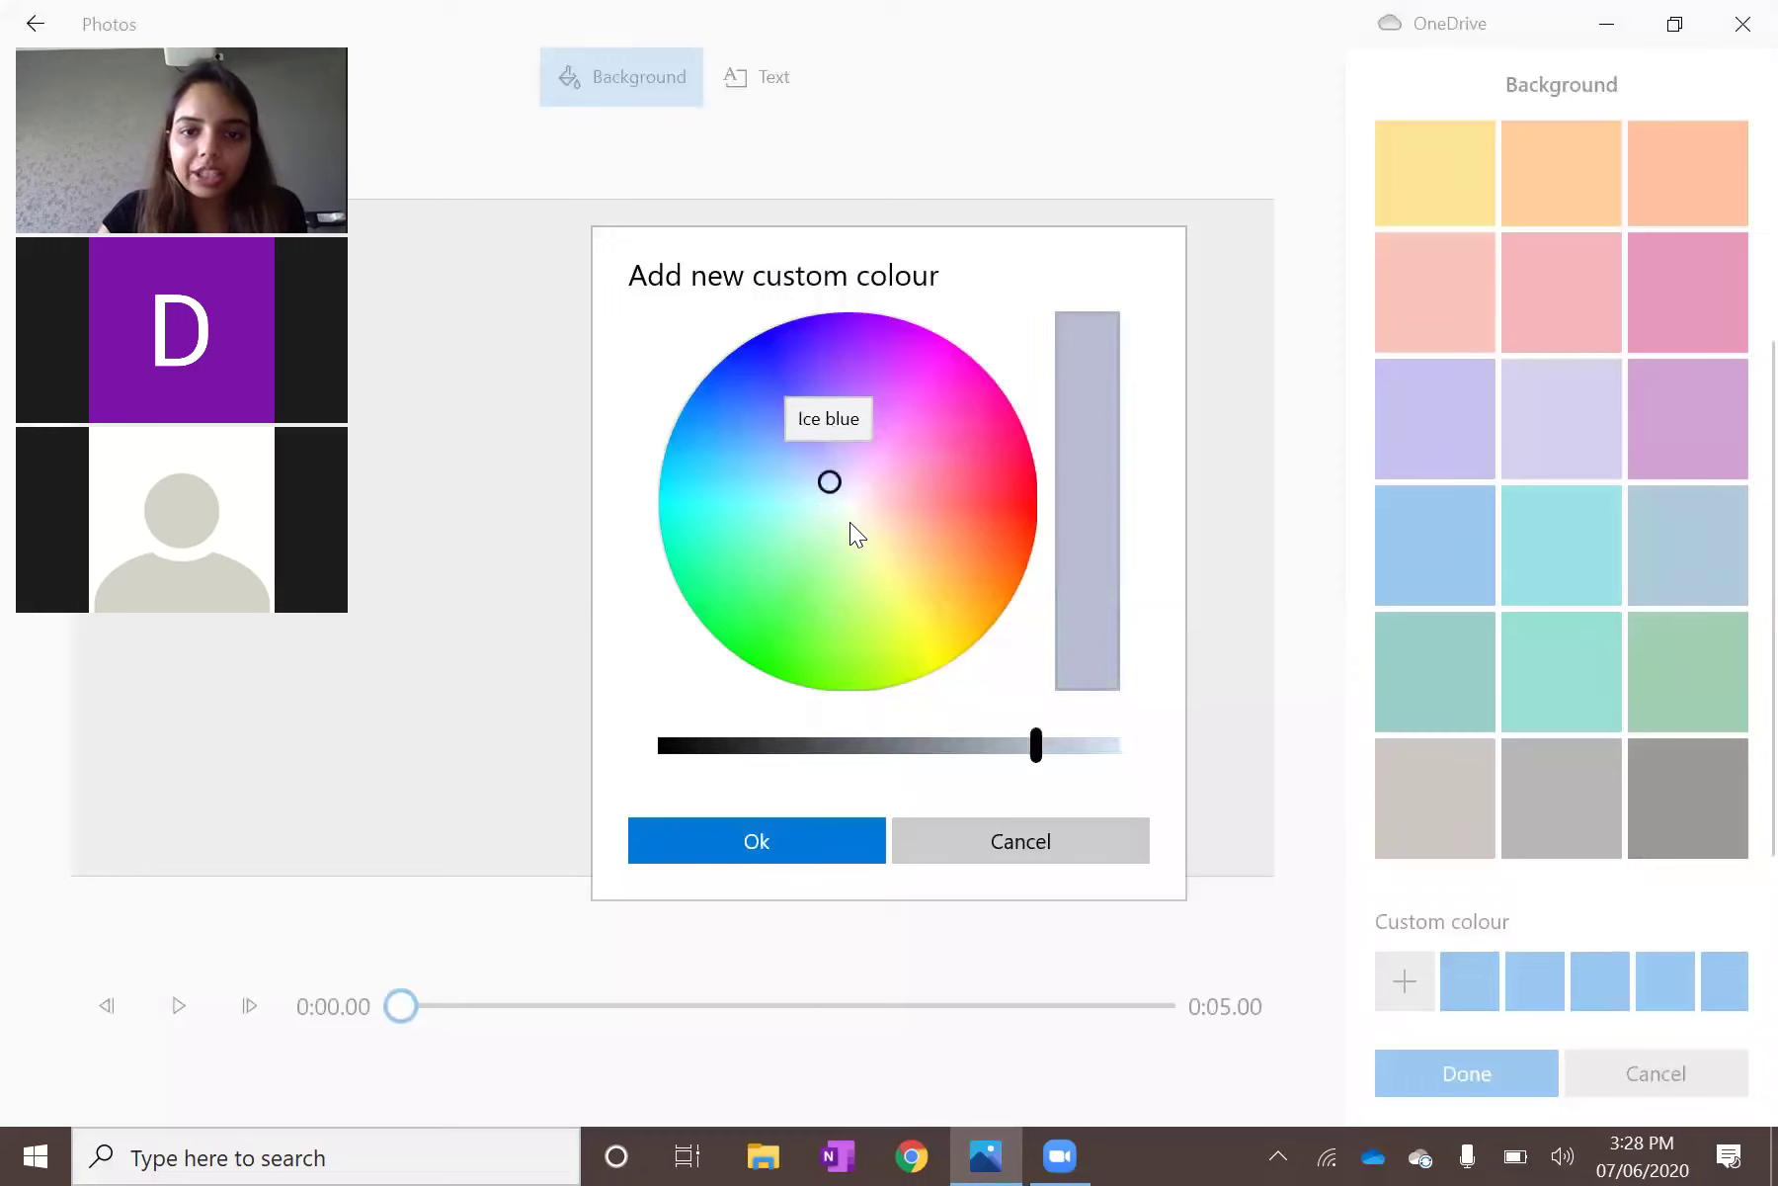
click(851, 532)
click(831, 541)
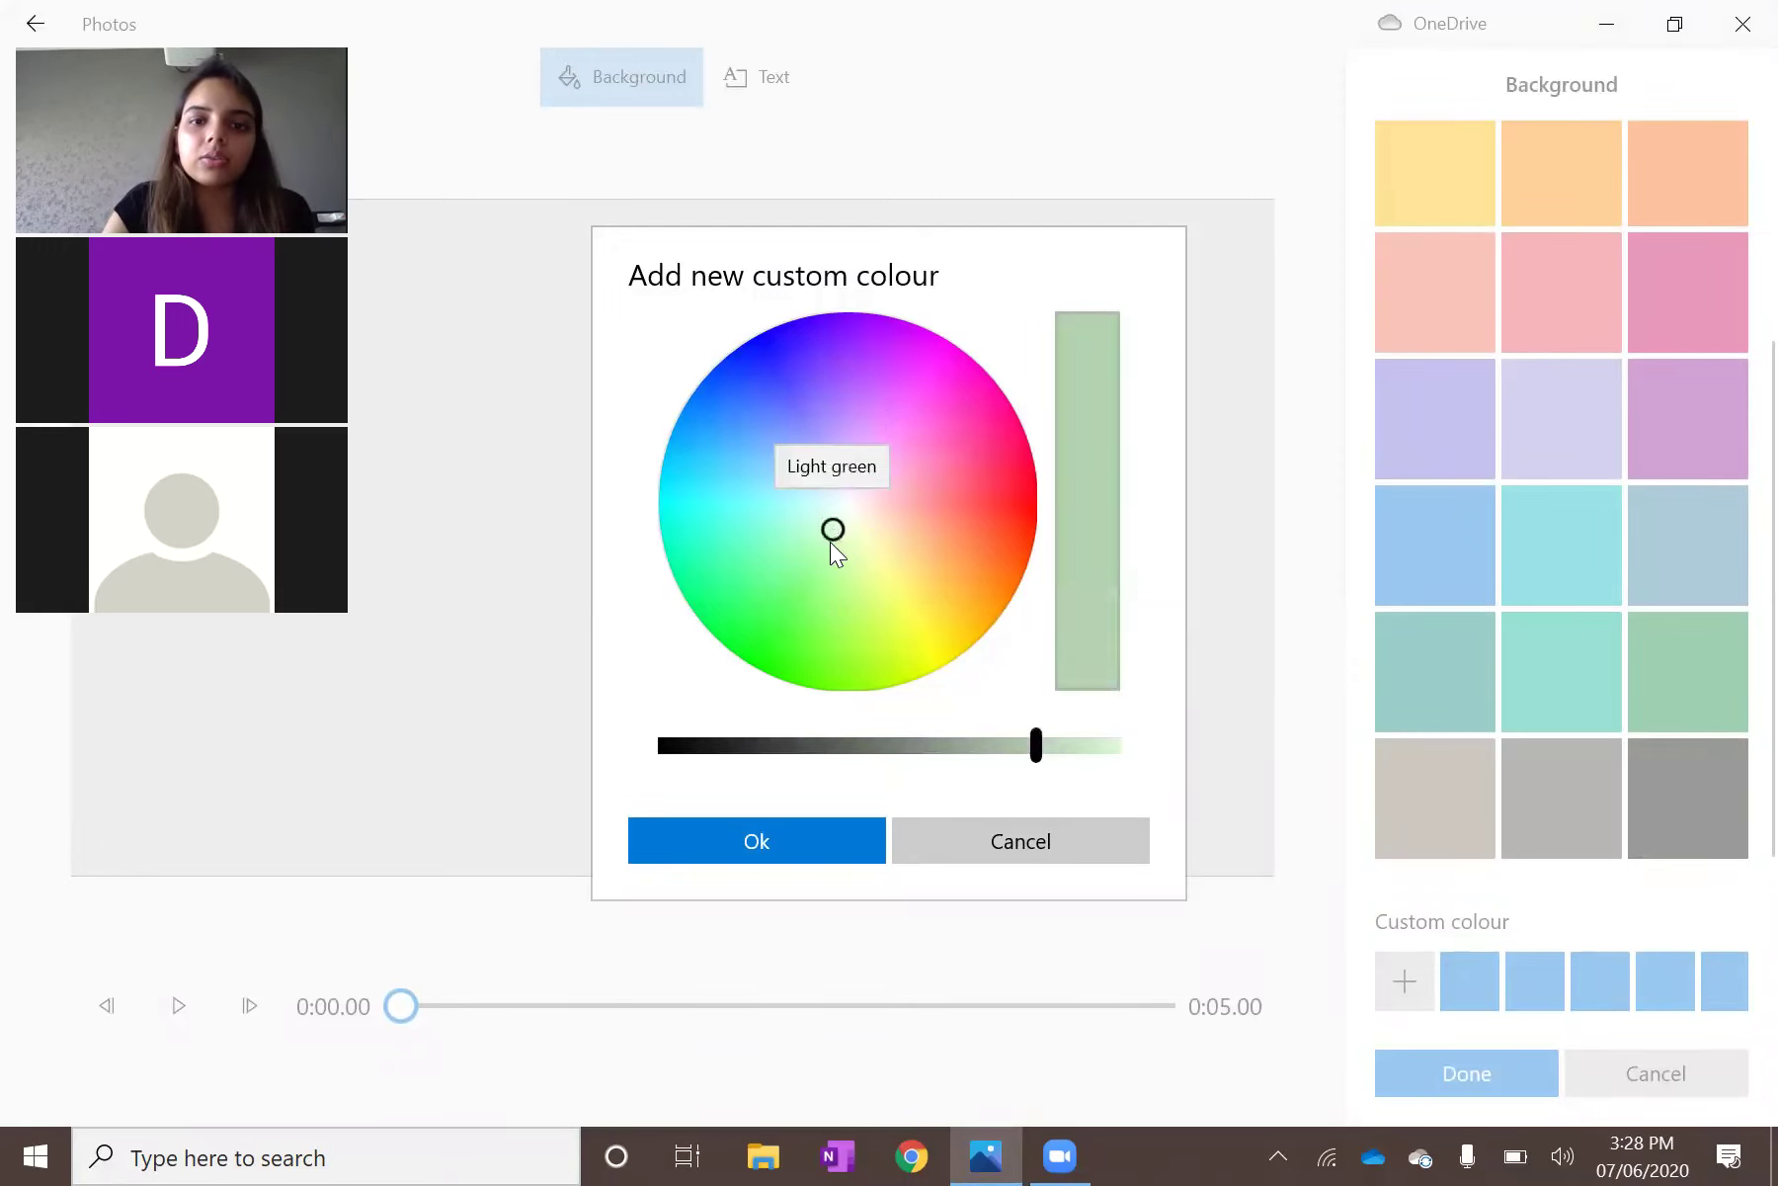
click(853, 612)
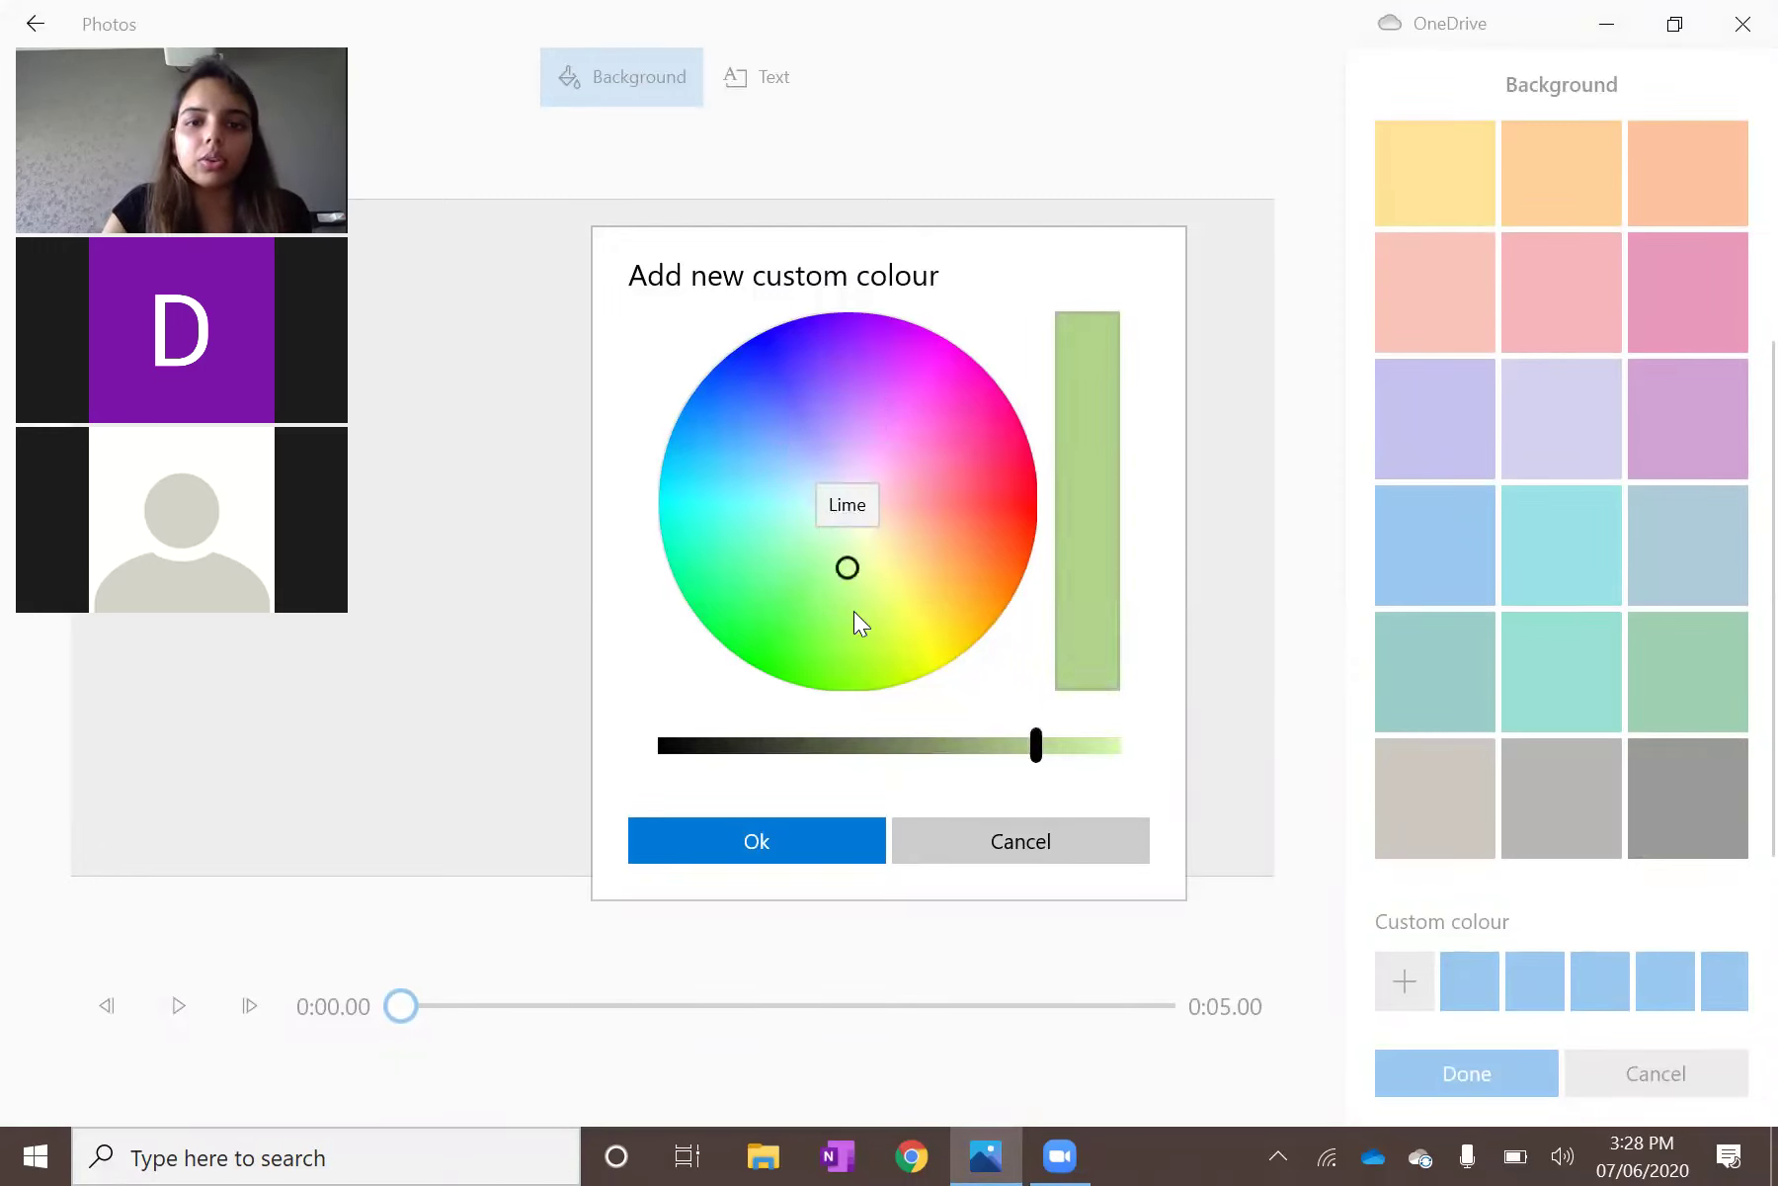
click(1037, 749)
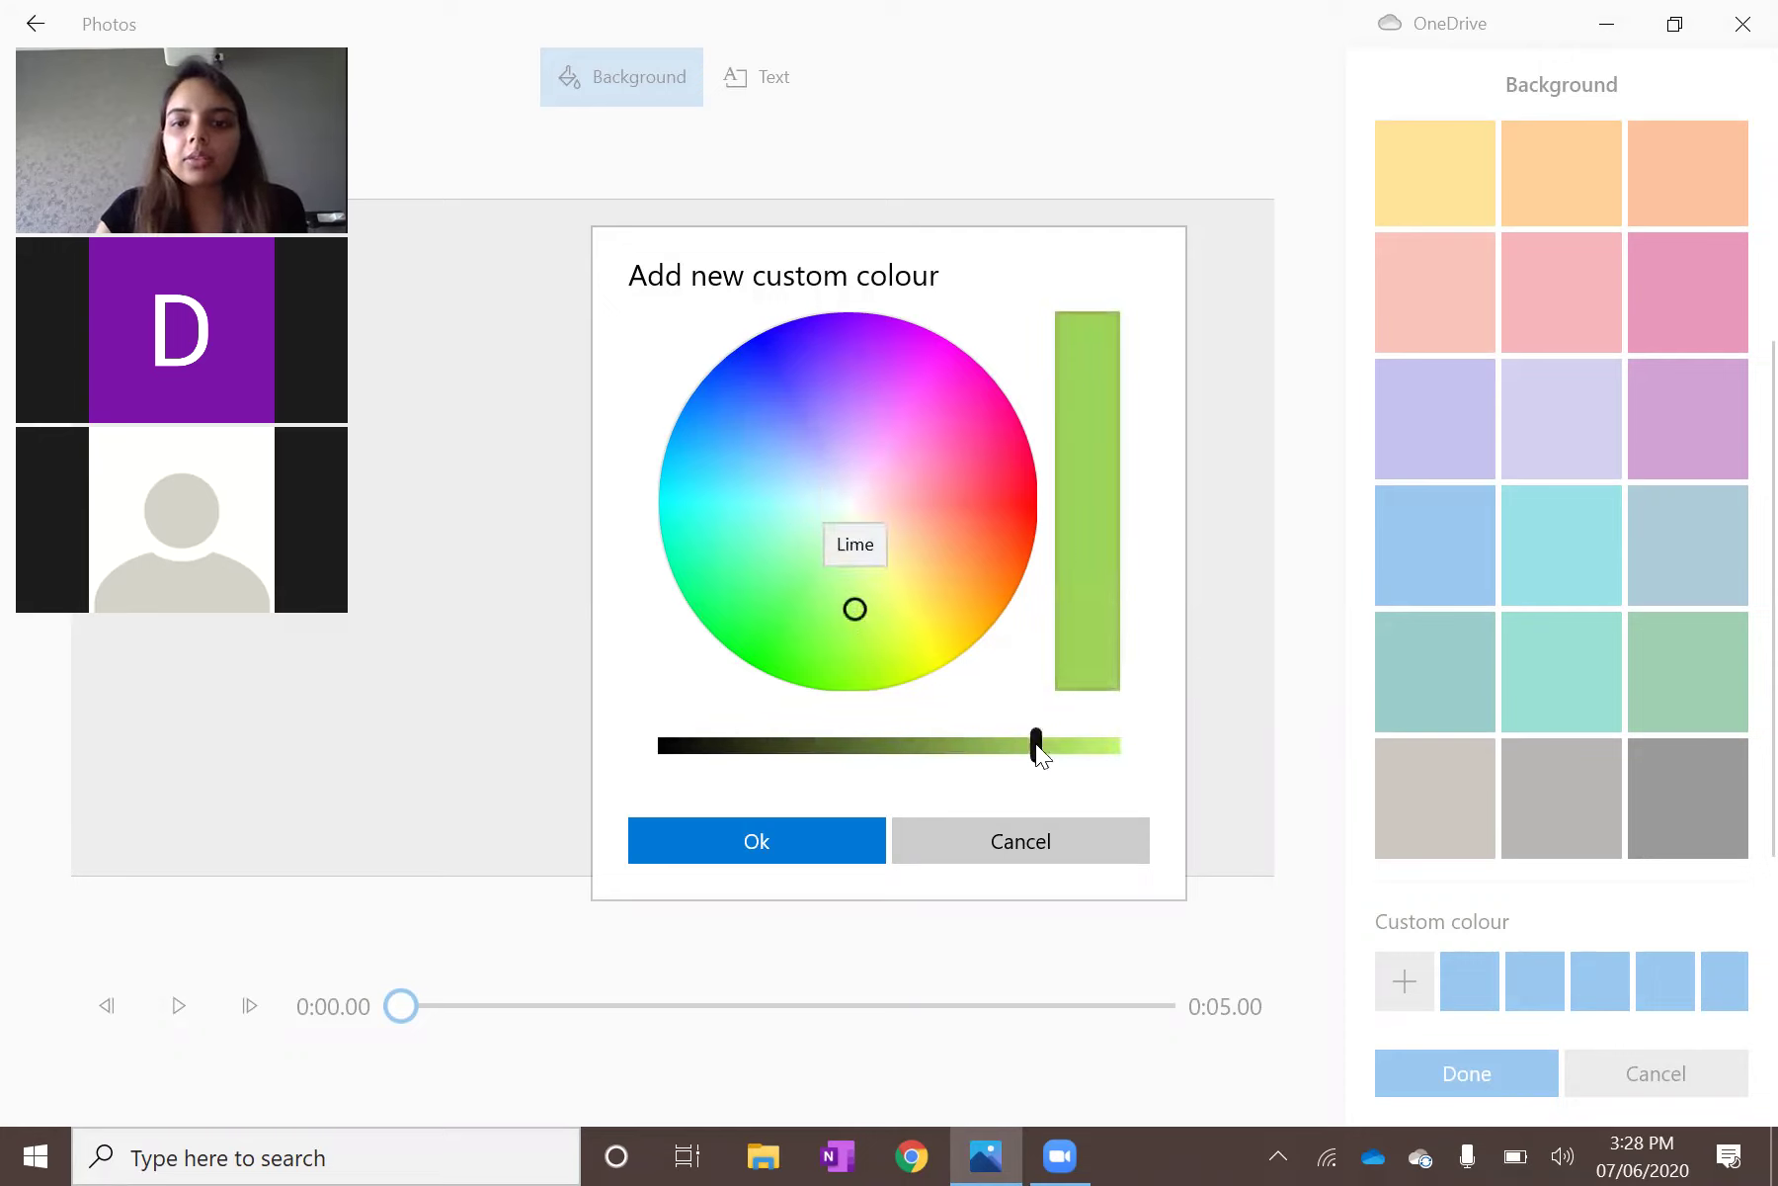
click(1089, 743)
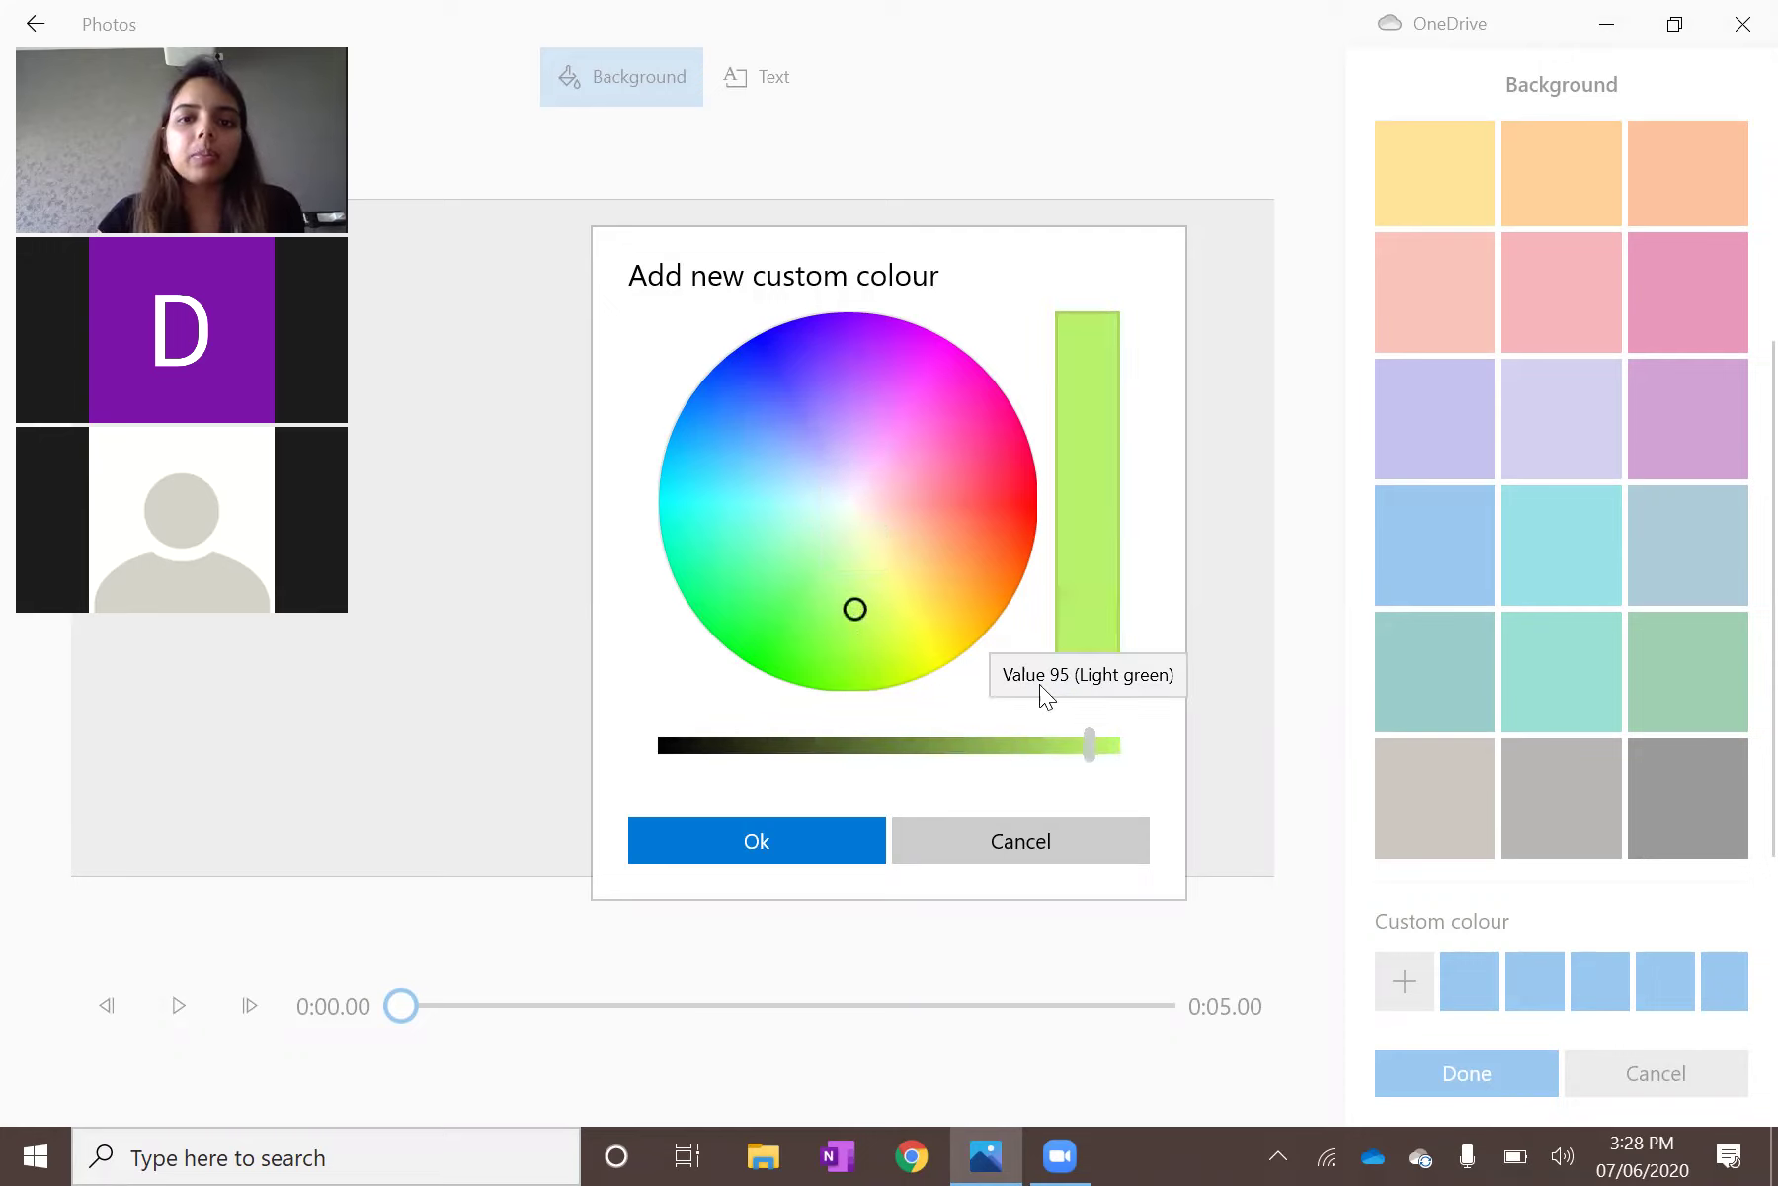
click(795, 838)
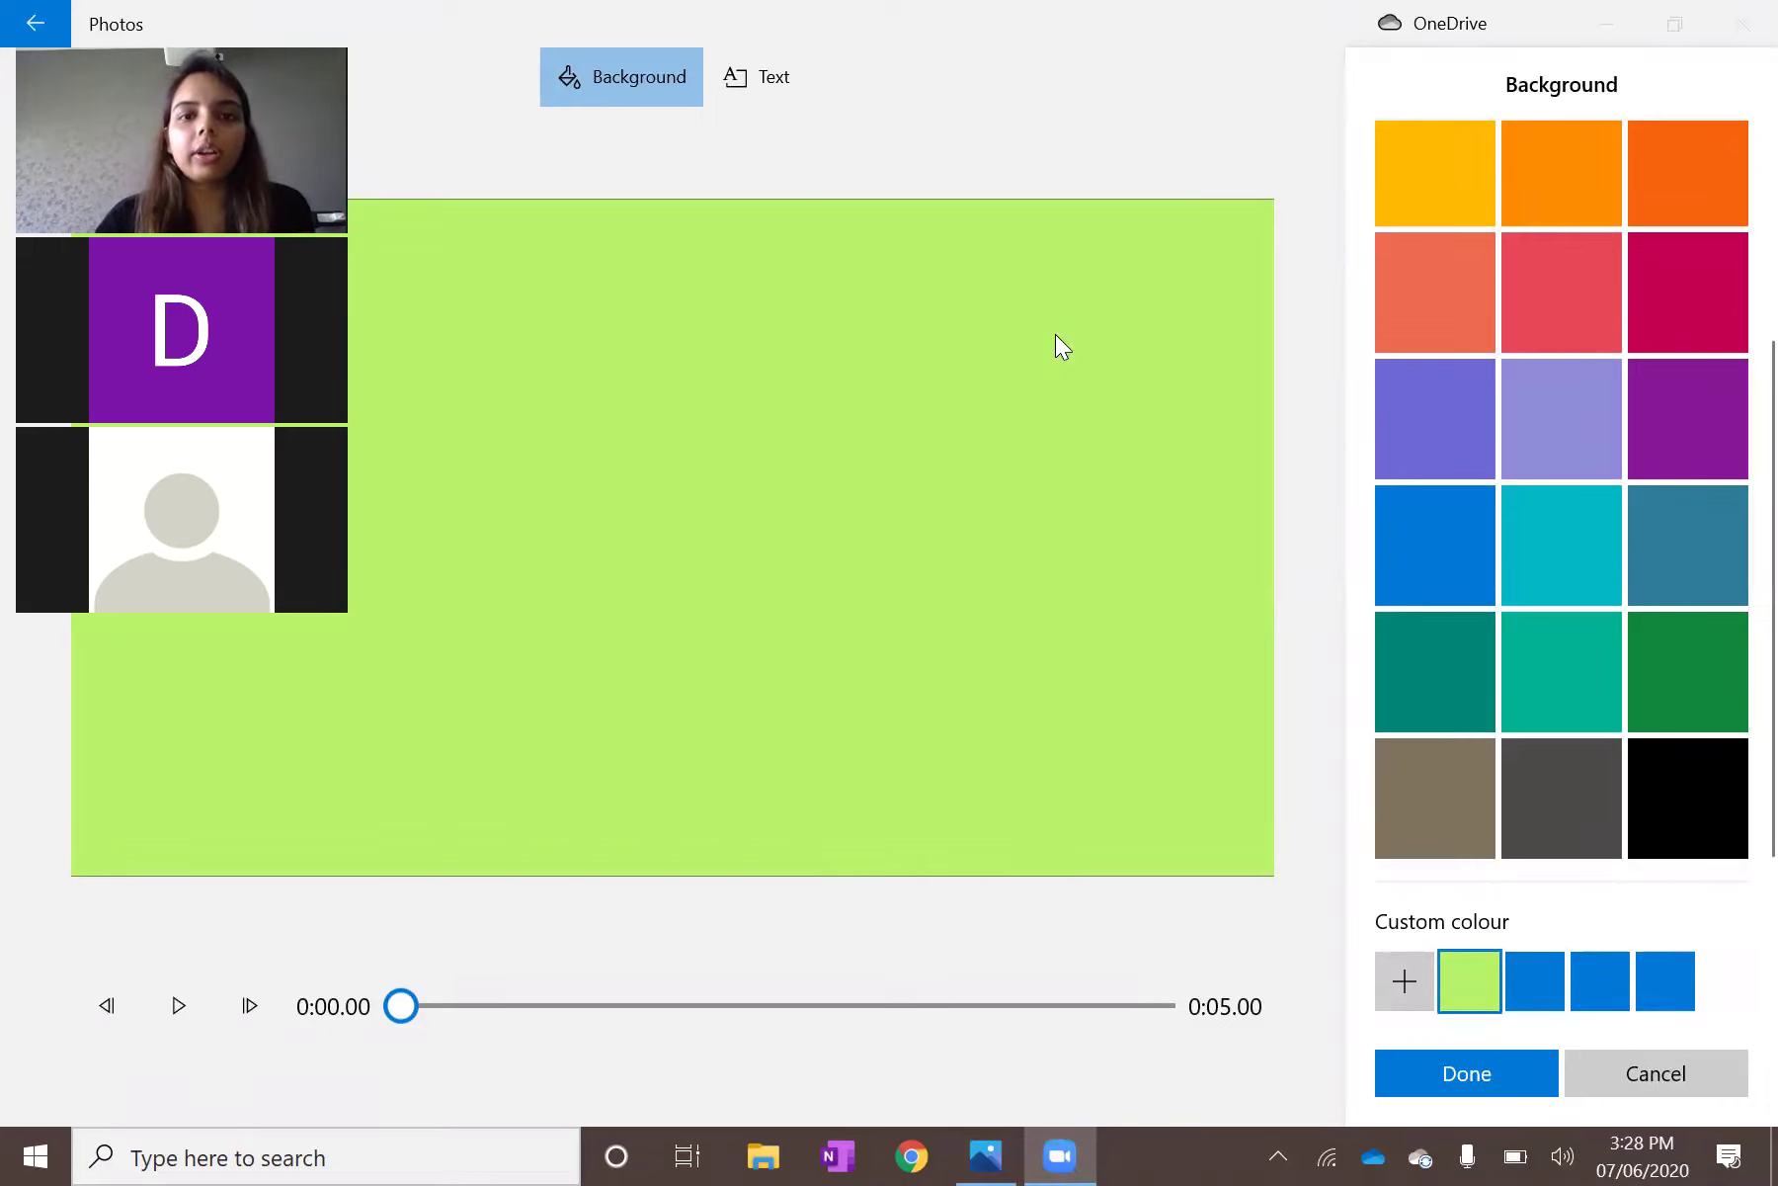
Replace the title card's placeholder text with FLOWERS in the Boom animated text style.
click(769, 90)
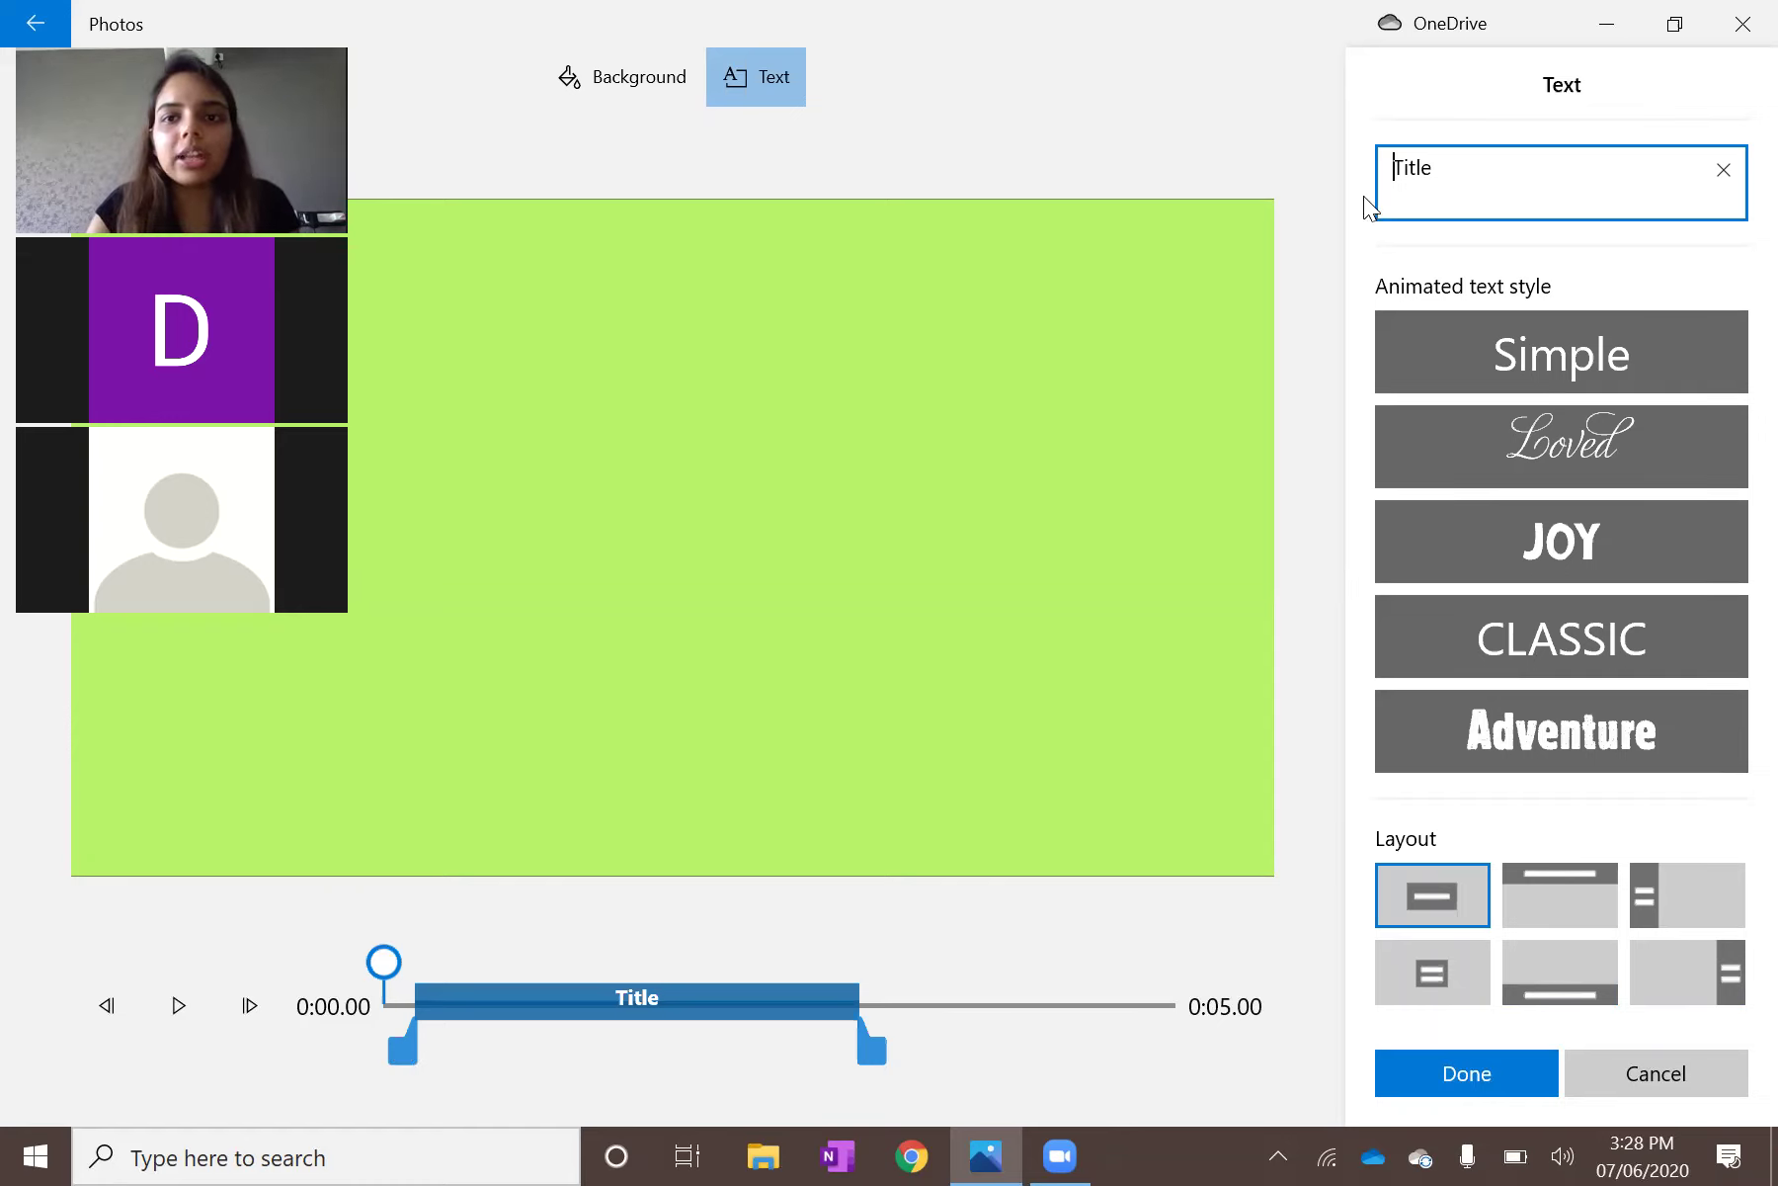
click(1467, 174)
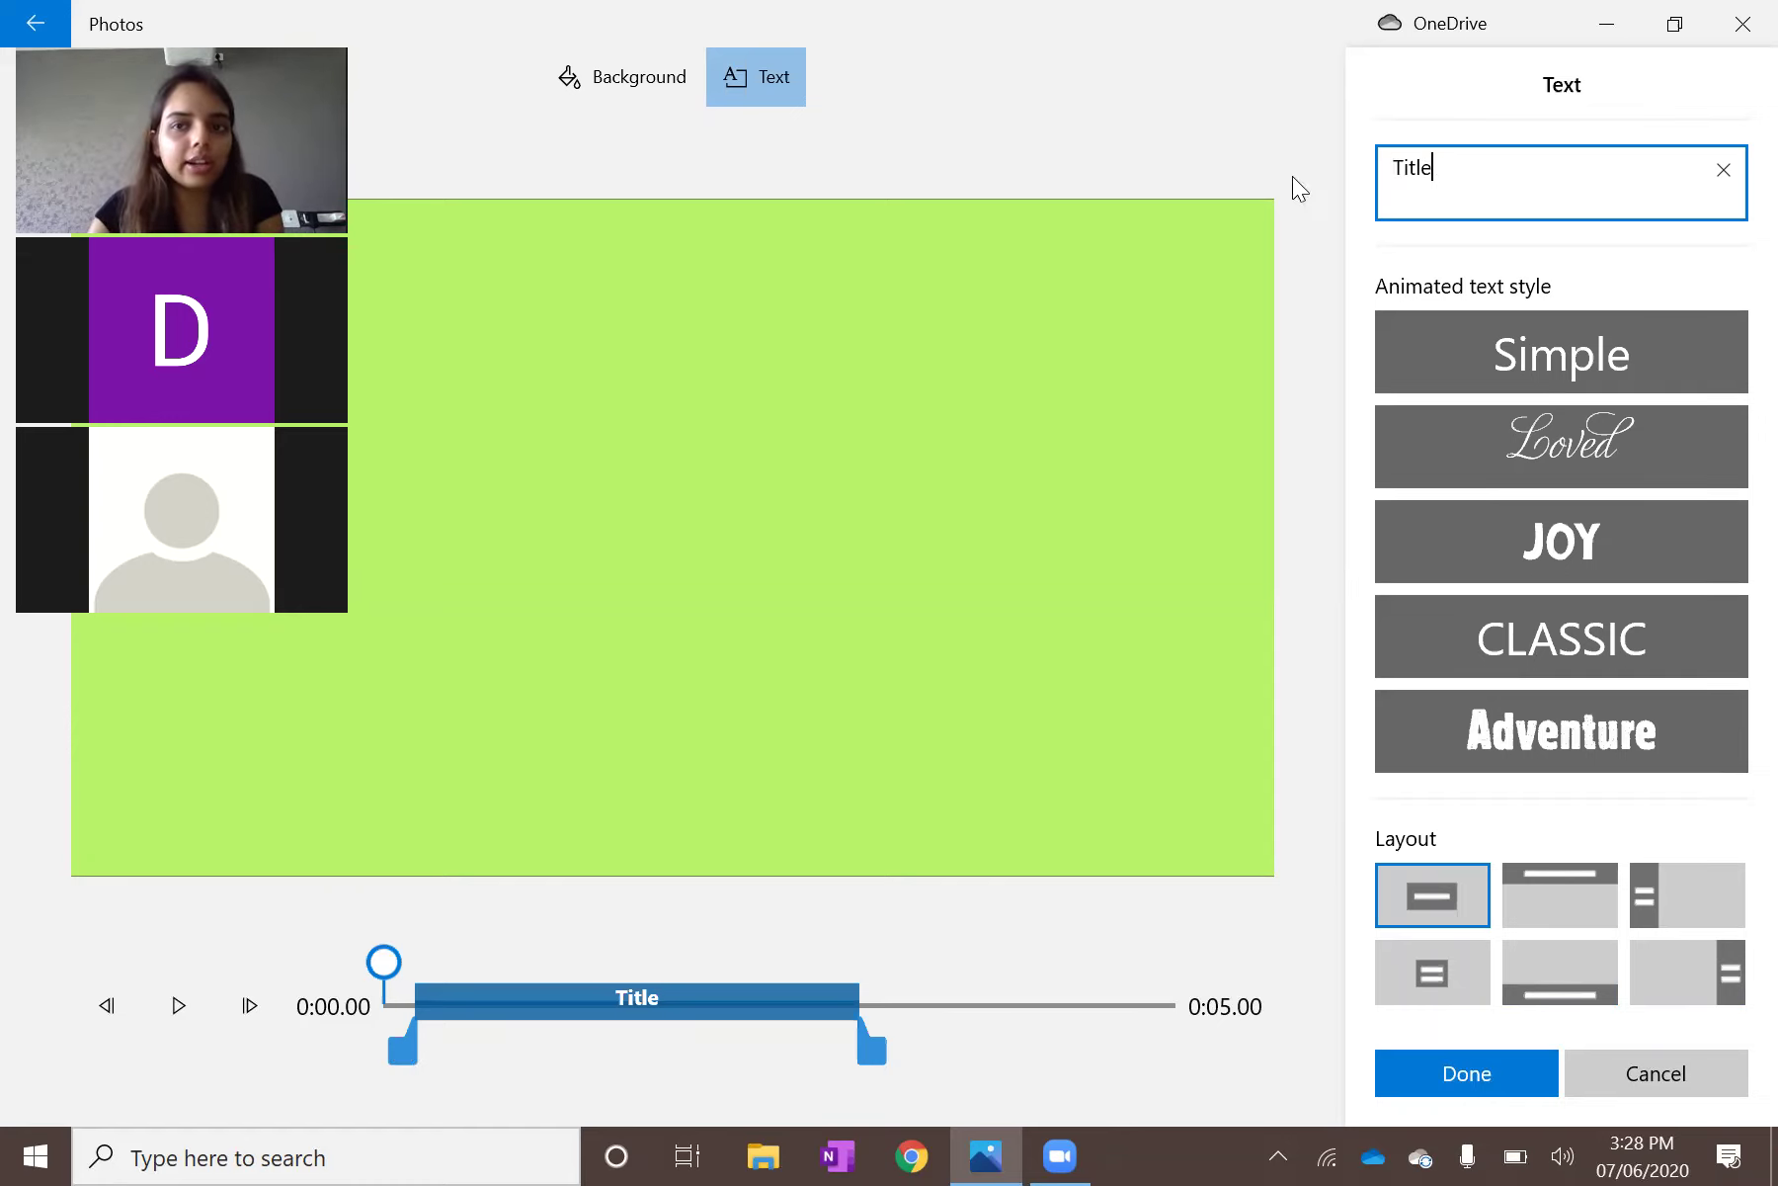
key(ctrl+a)
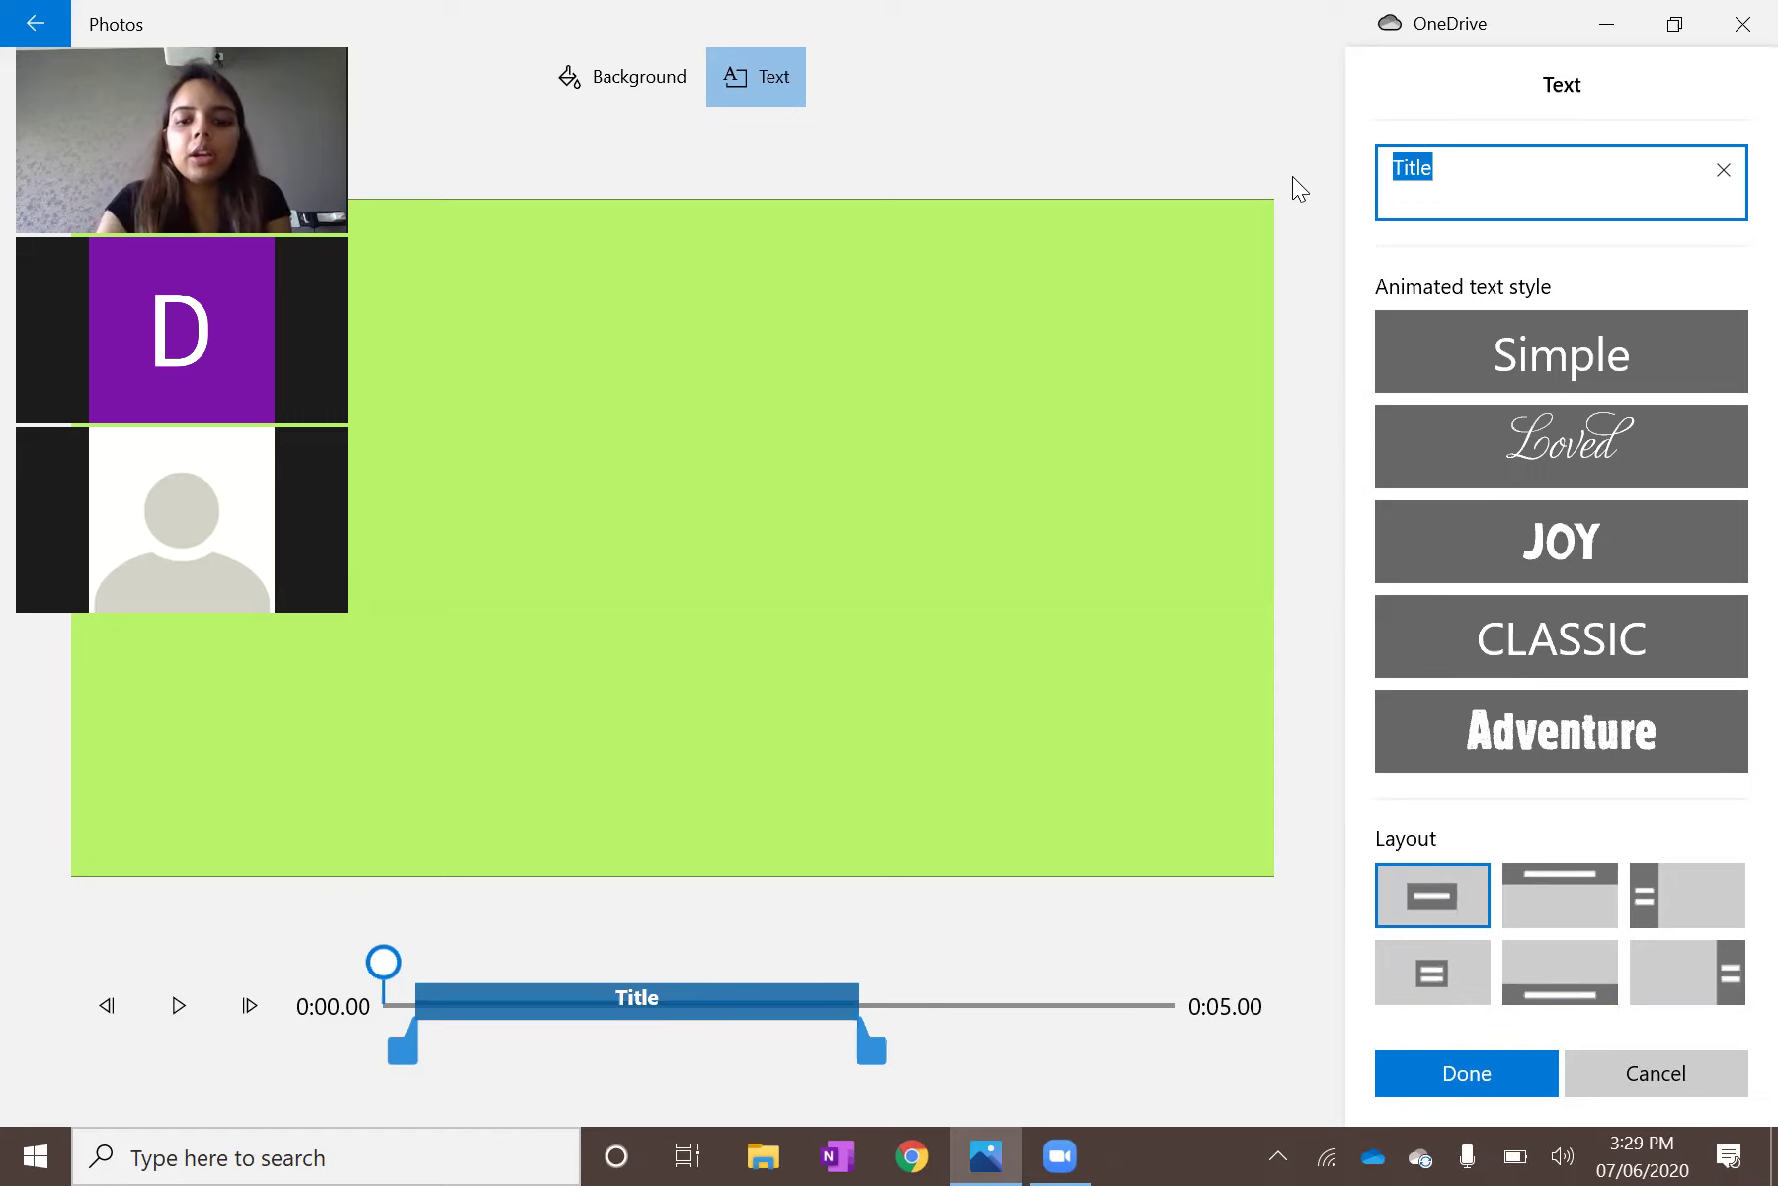
key(BackSpace)
text(FLOWERS)
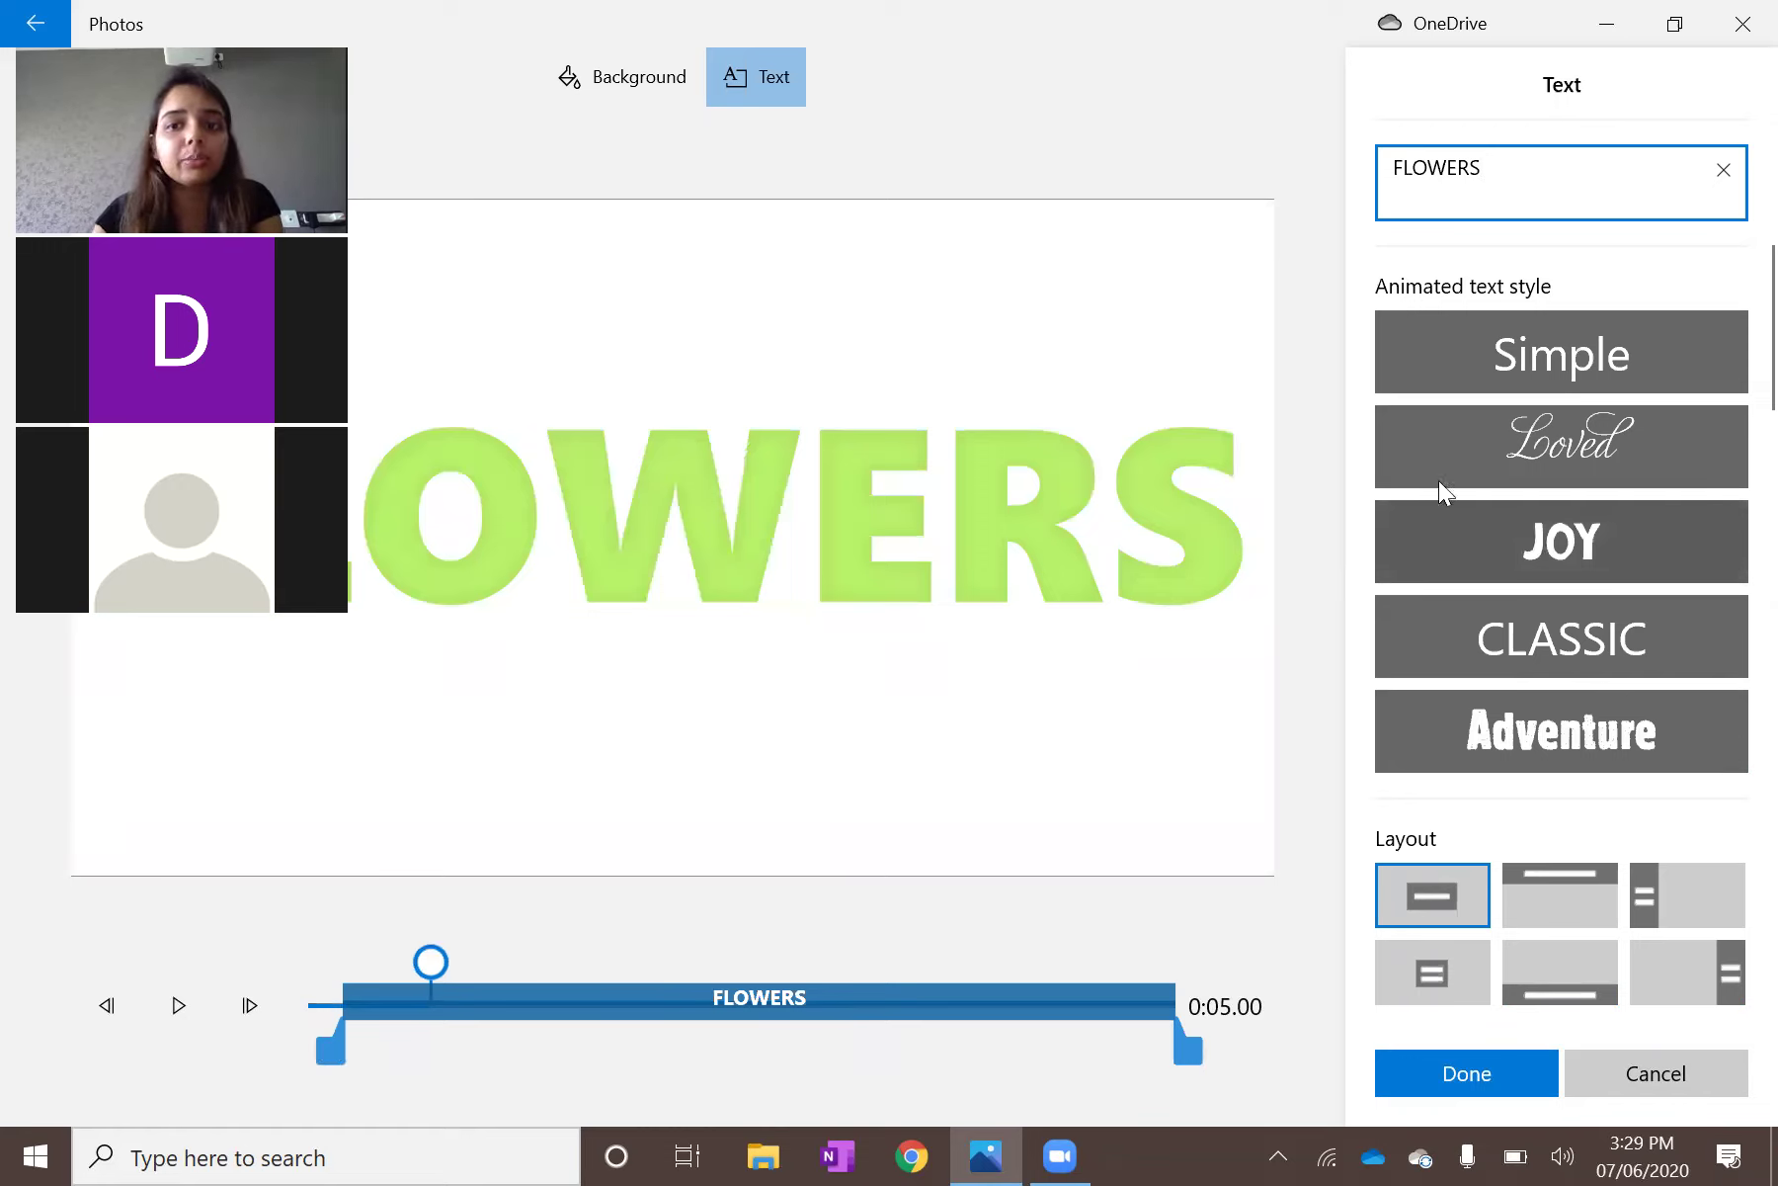
scroll(1684, 502, down, 5)
click(1488, 441)
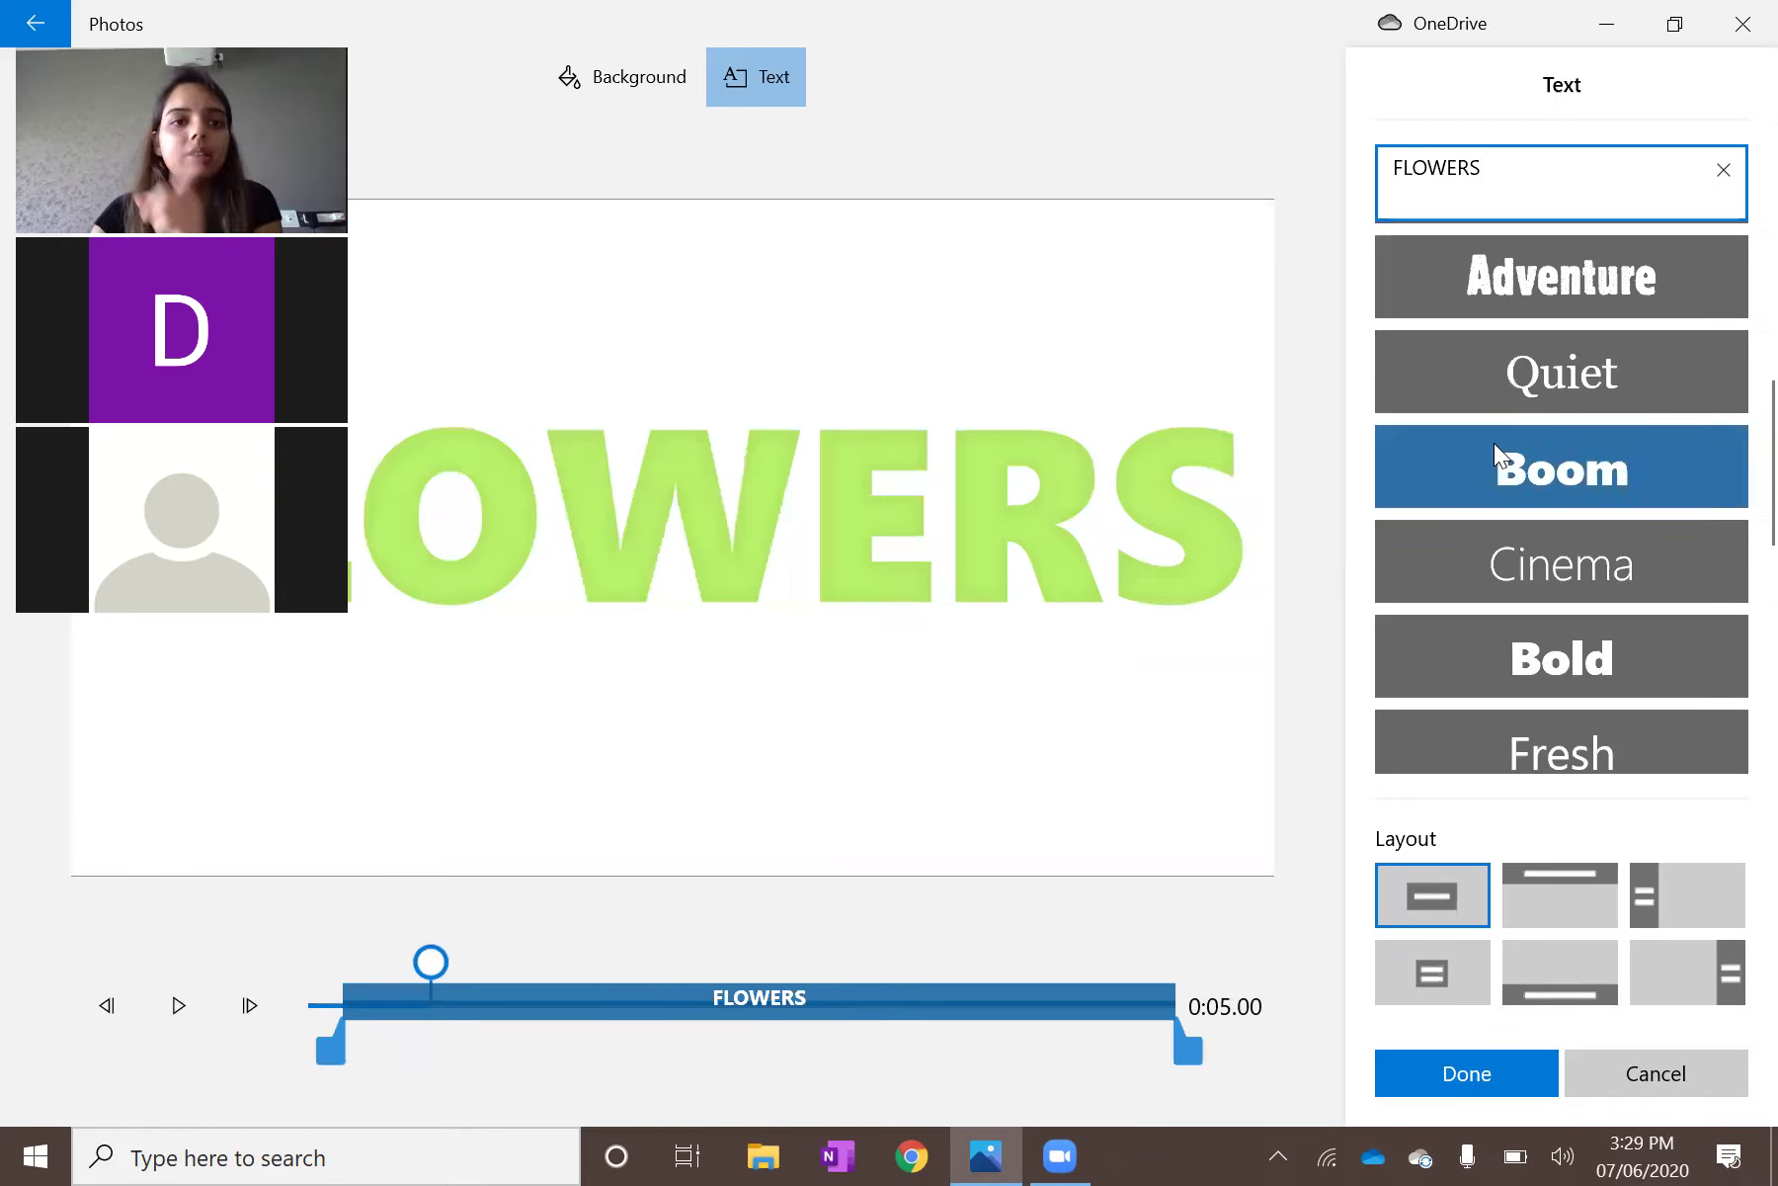
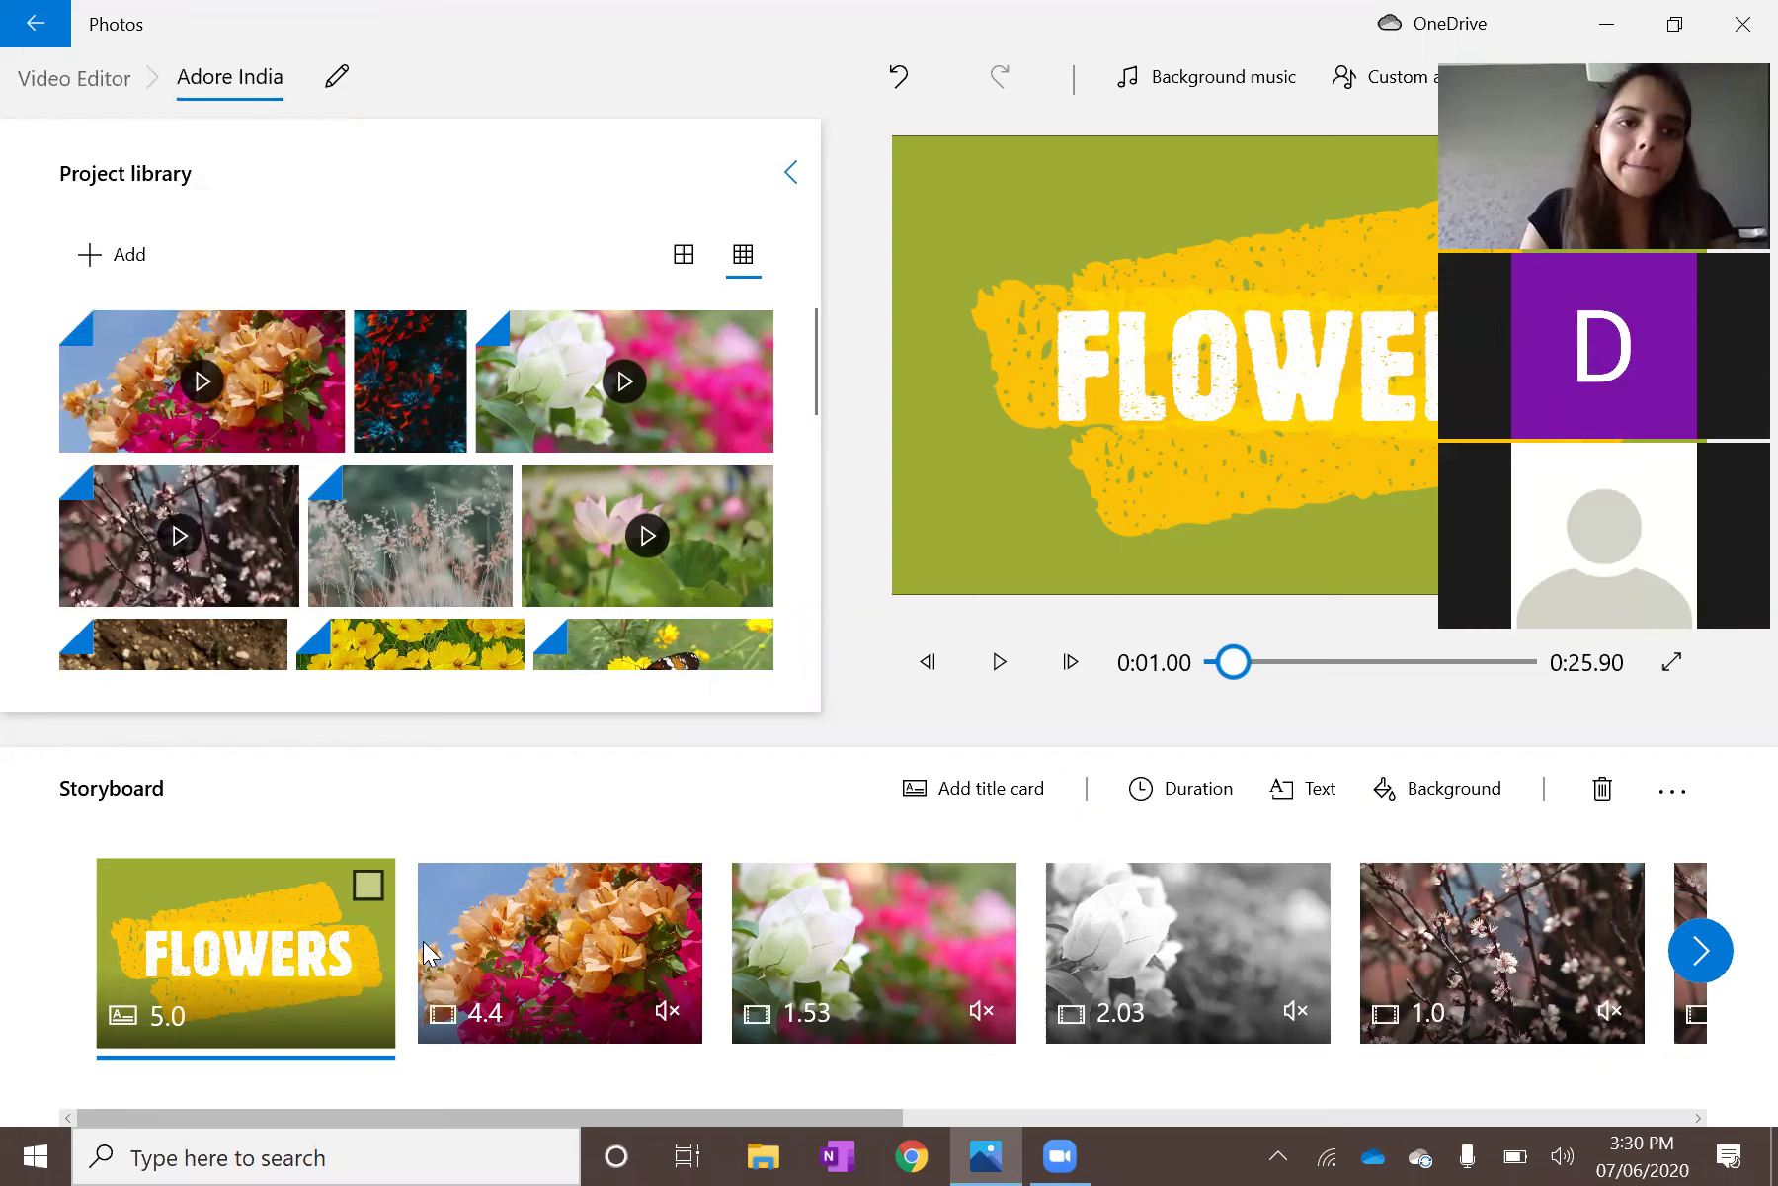
Import the DOW and transparent logo images from the SAMPLE folder on this PC into the project library.
click(139, 257)
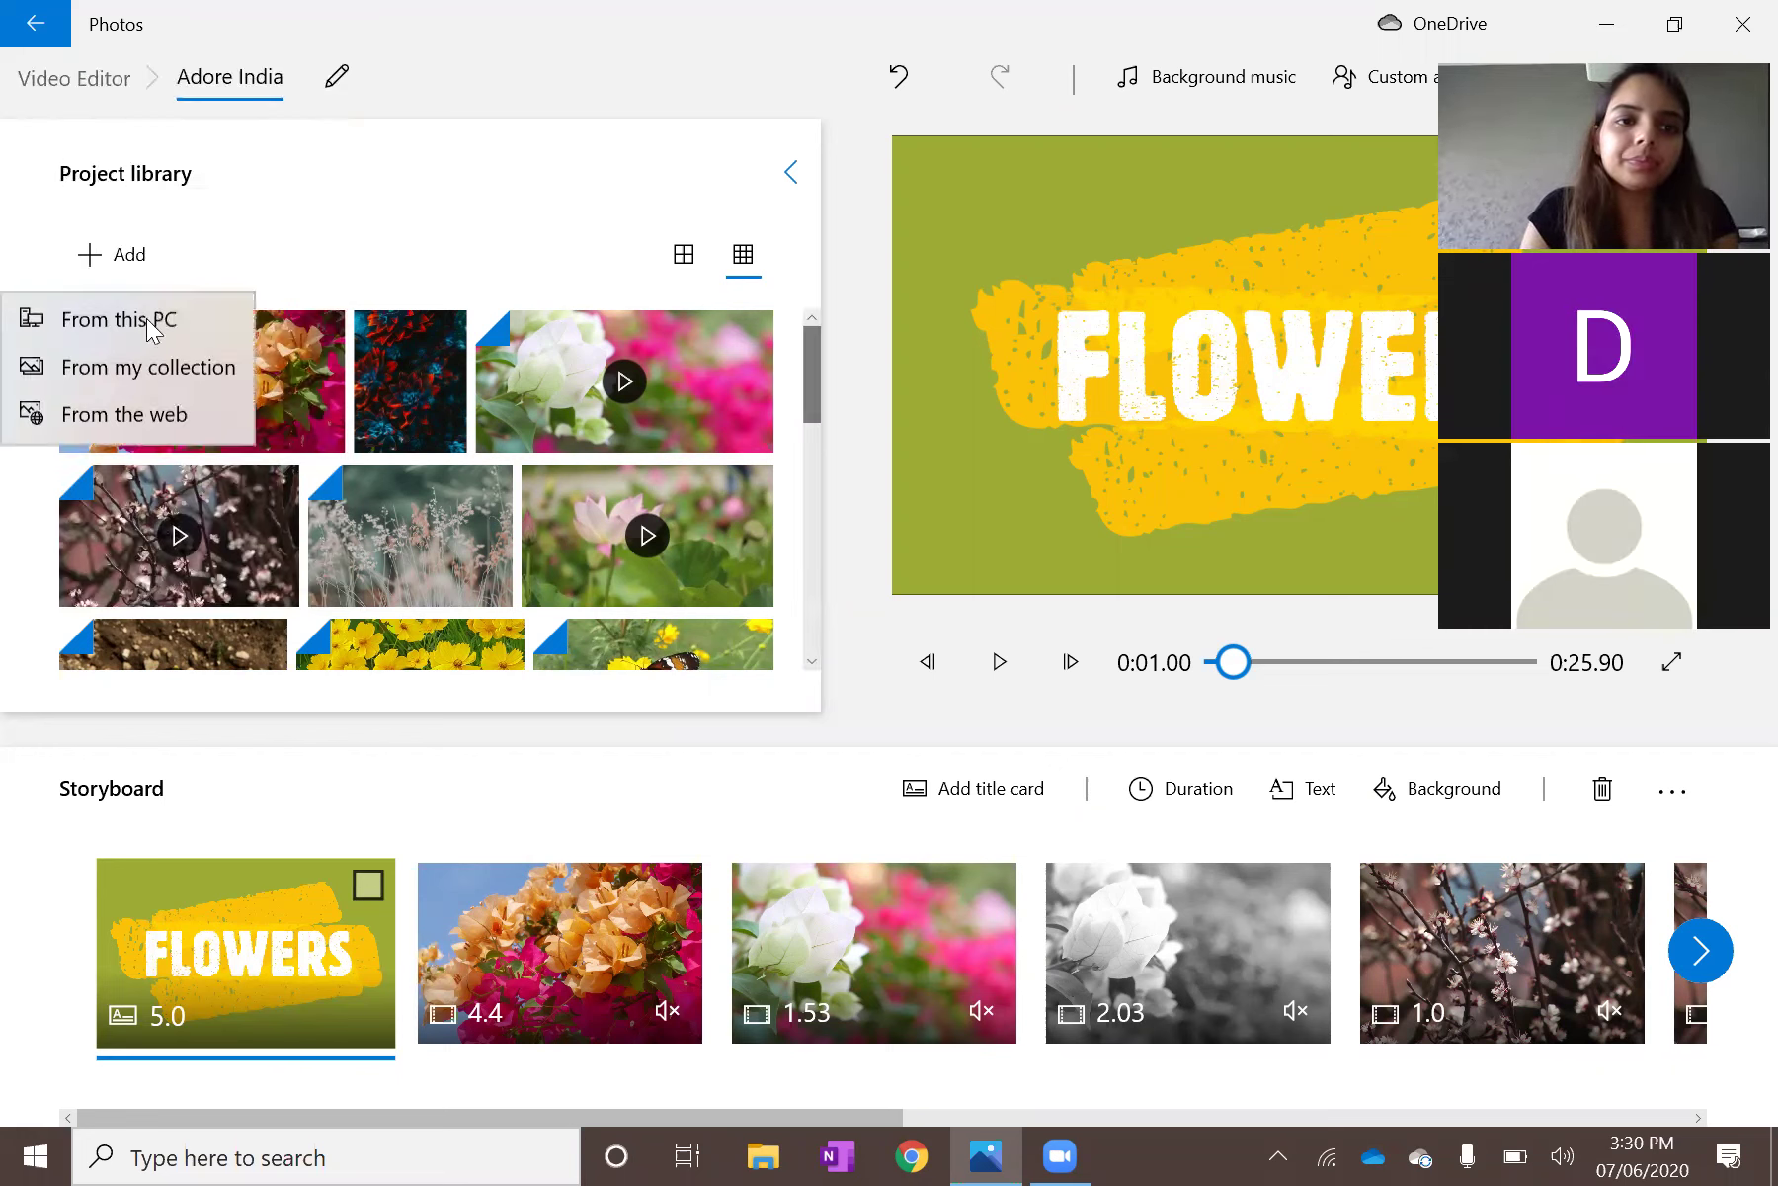
click(146, 318)
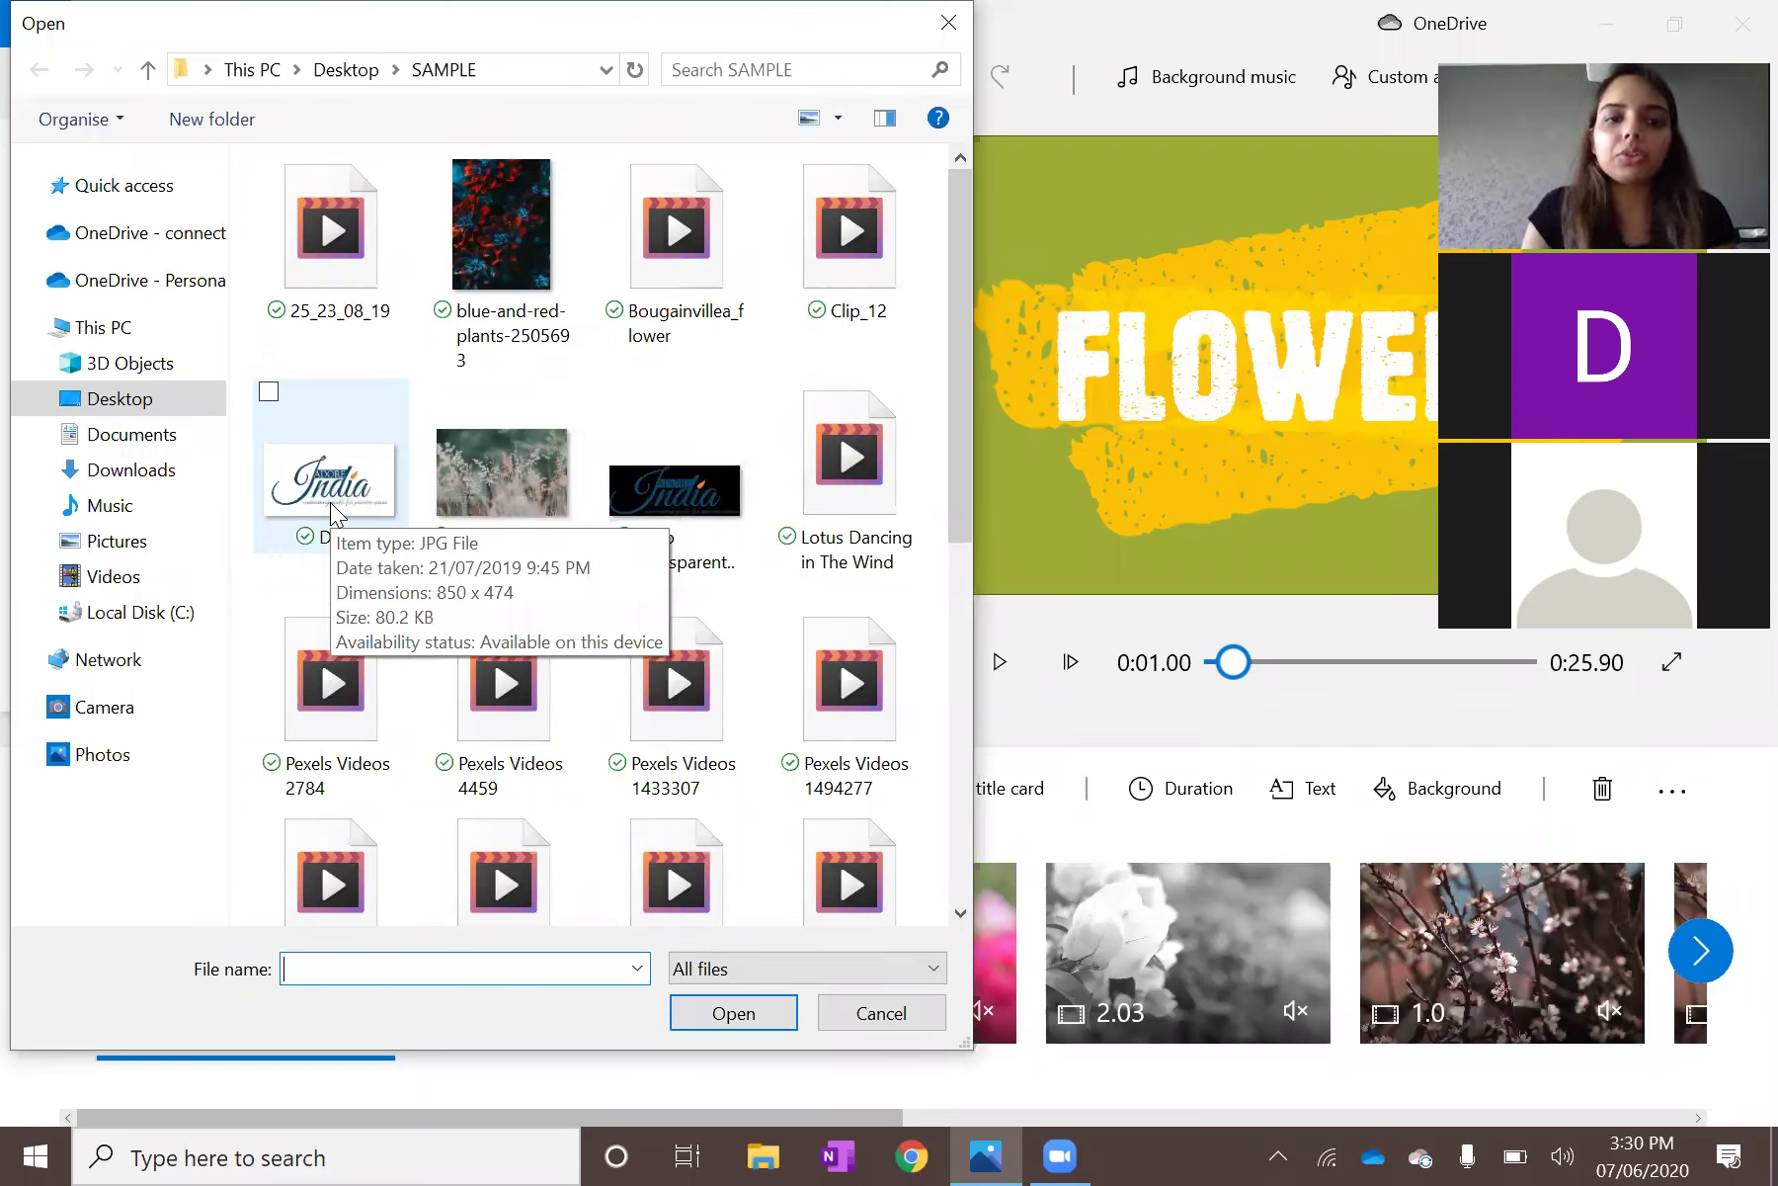
click(492, 476)
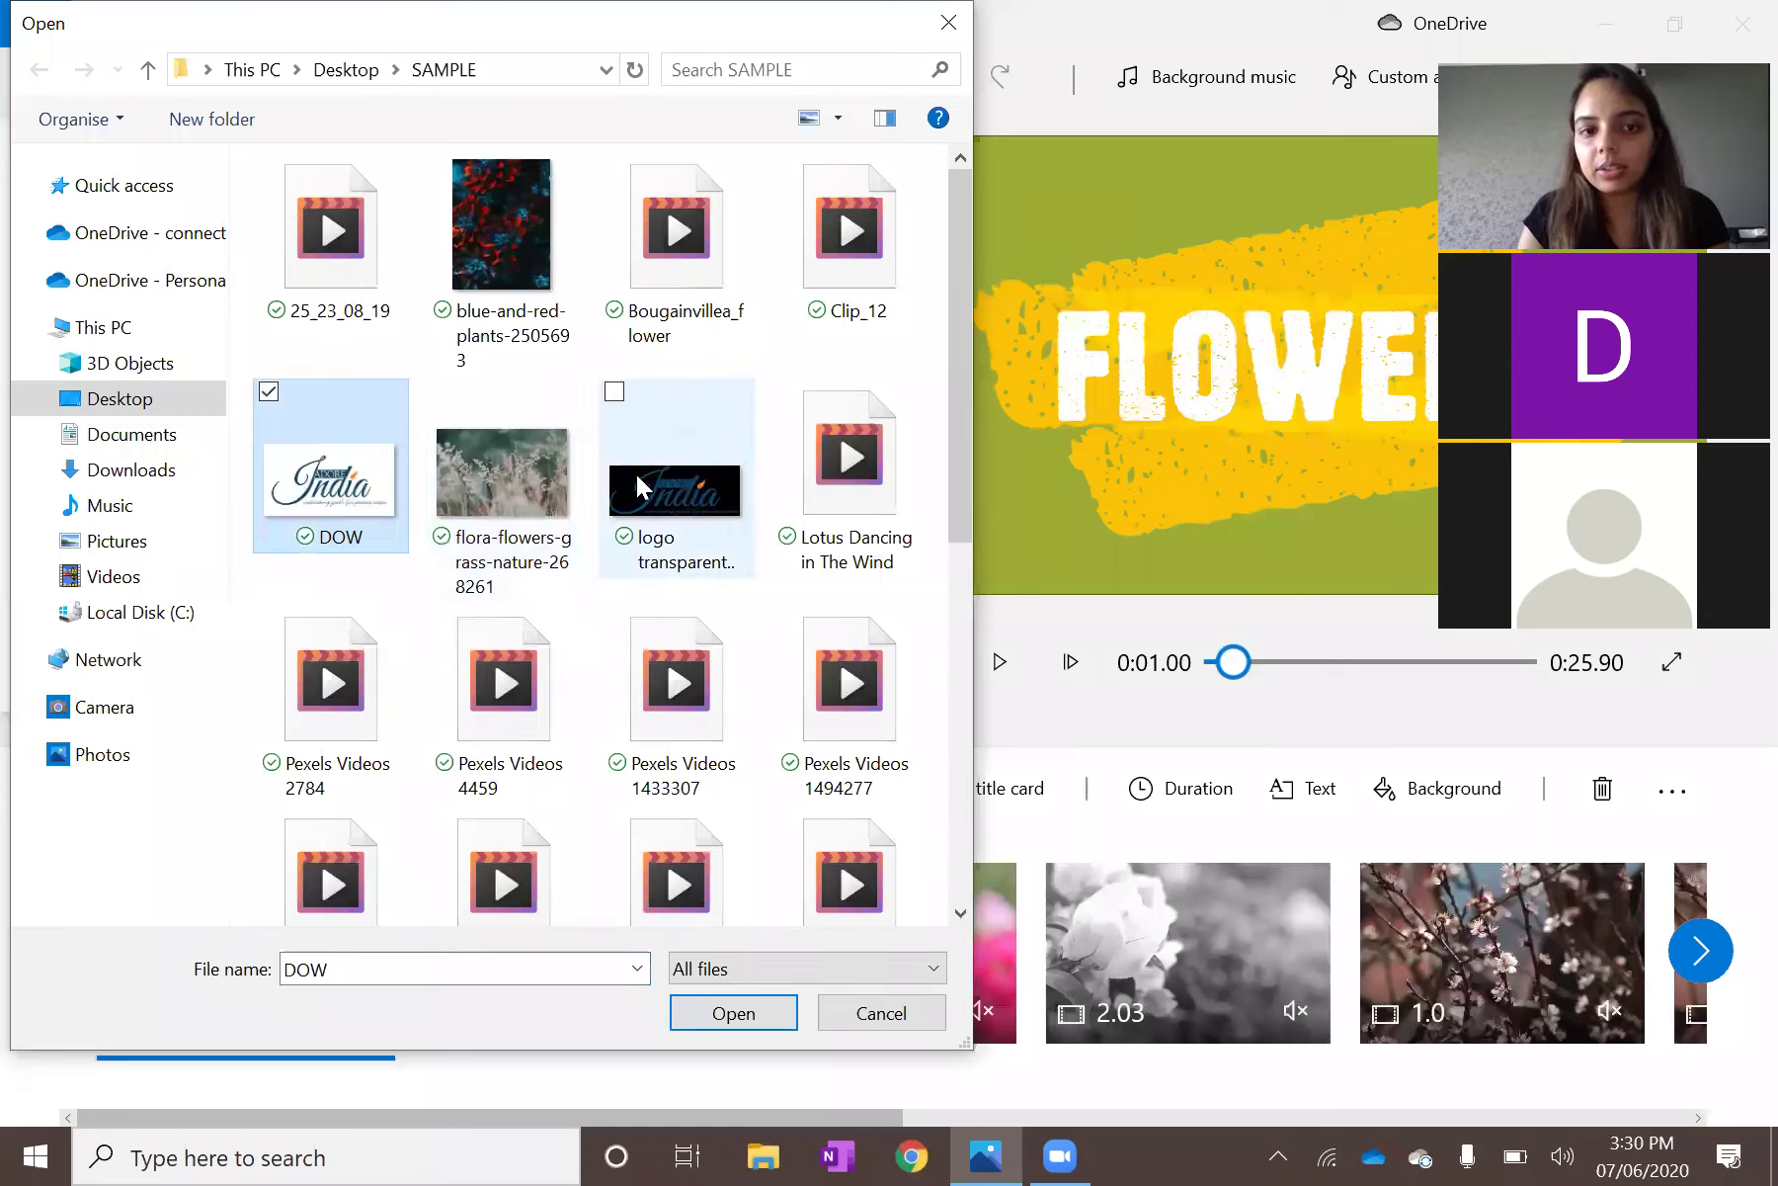
ctrl+click(687, 466)
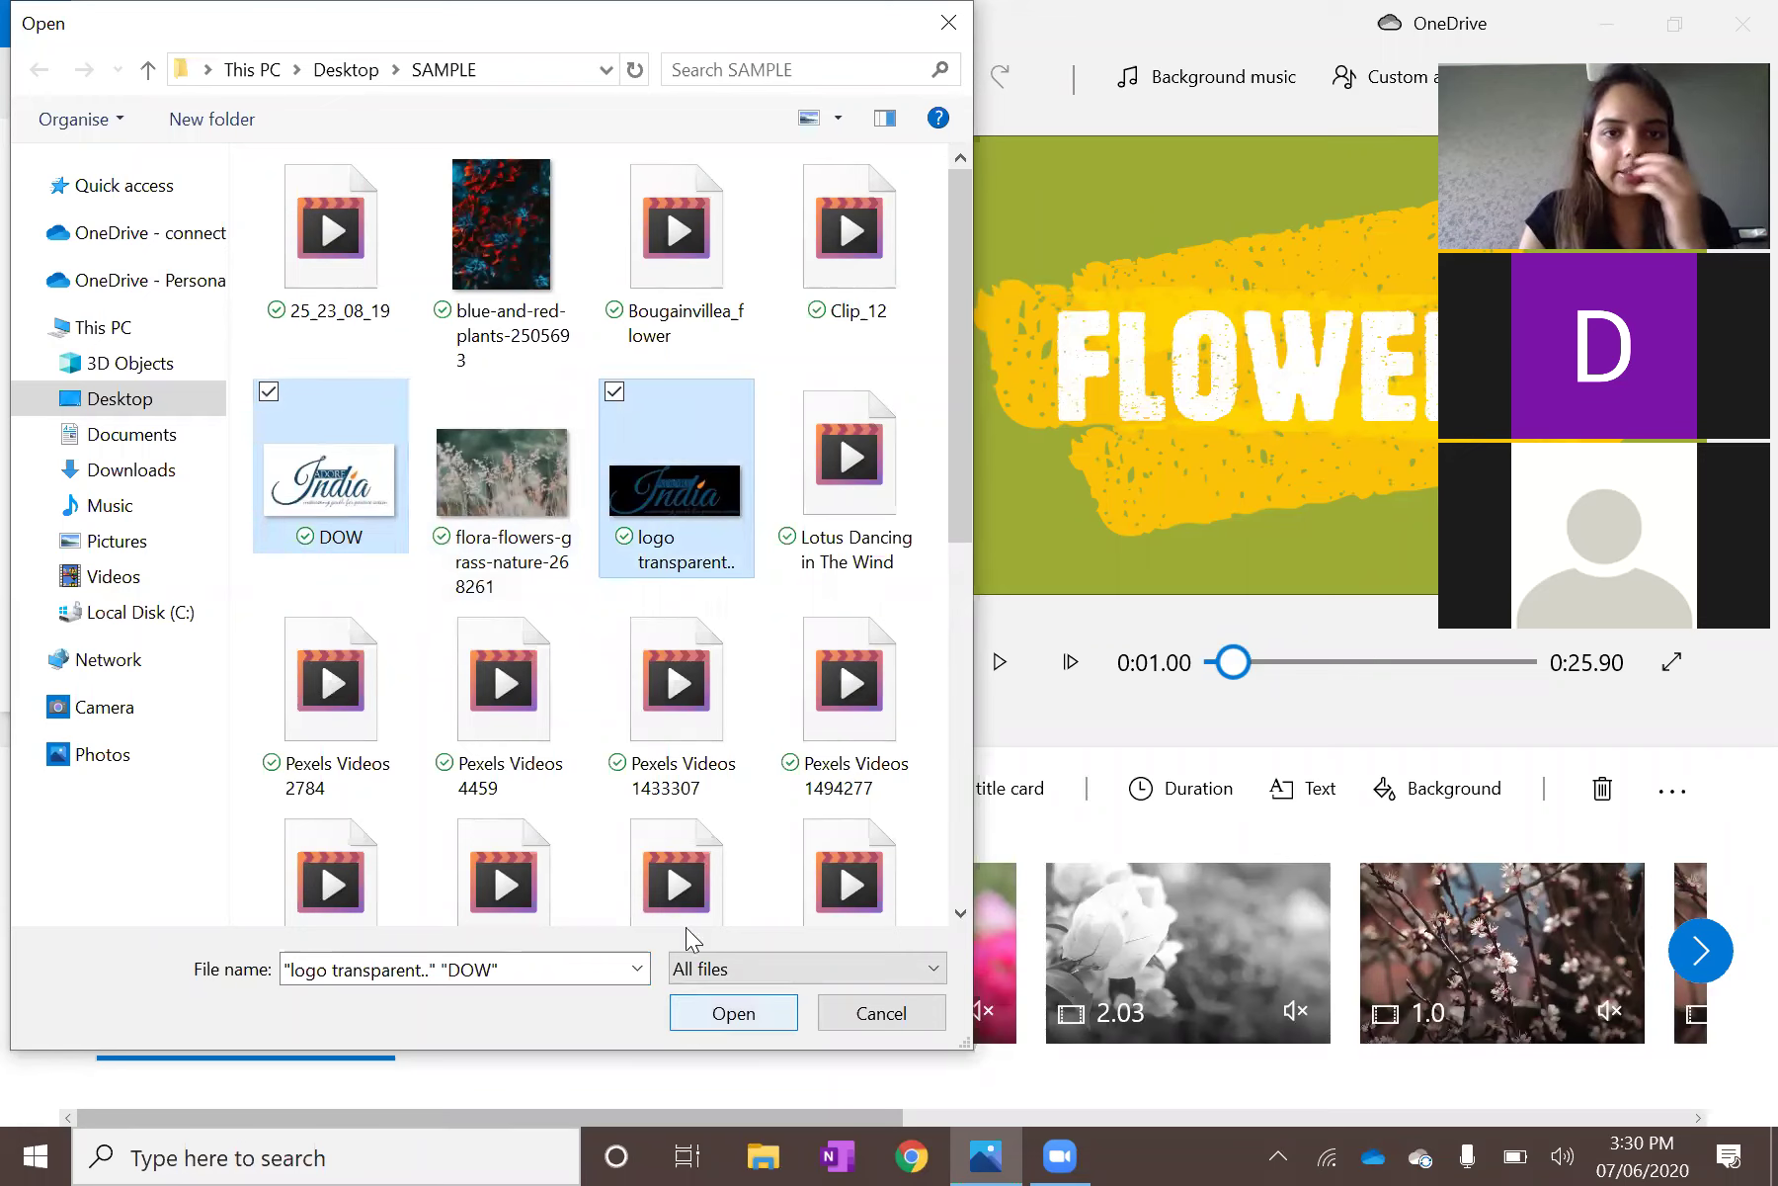
key(Return)
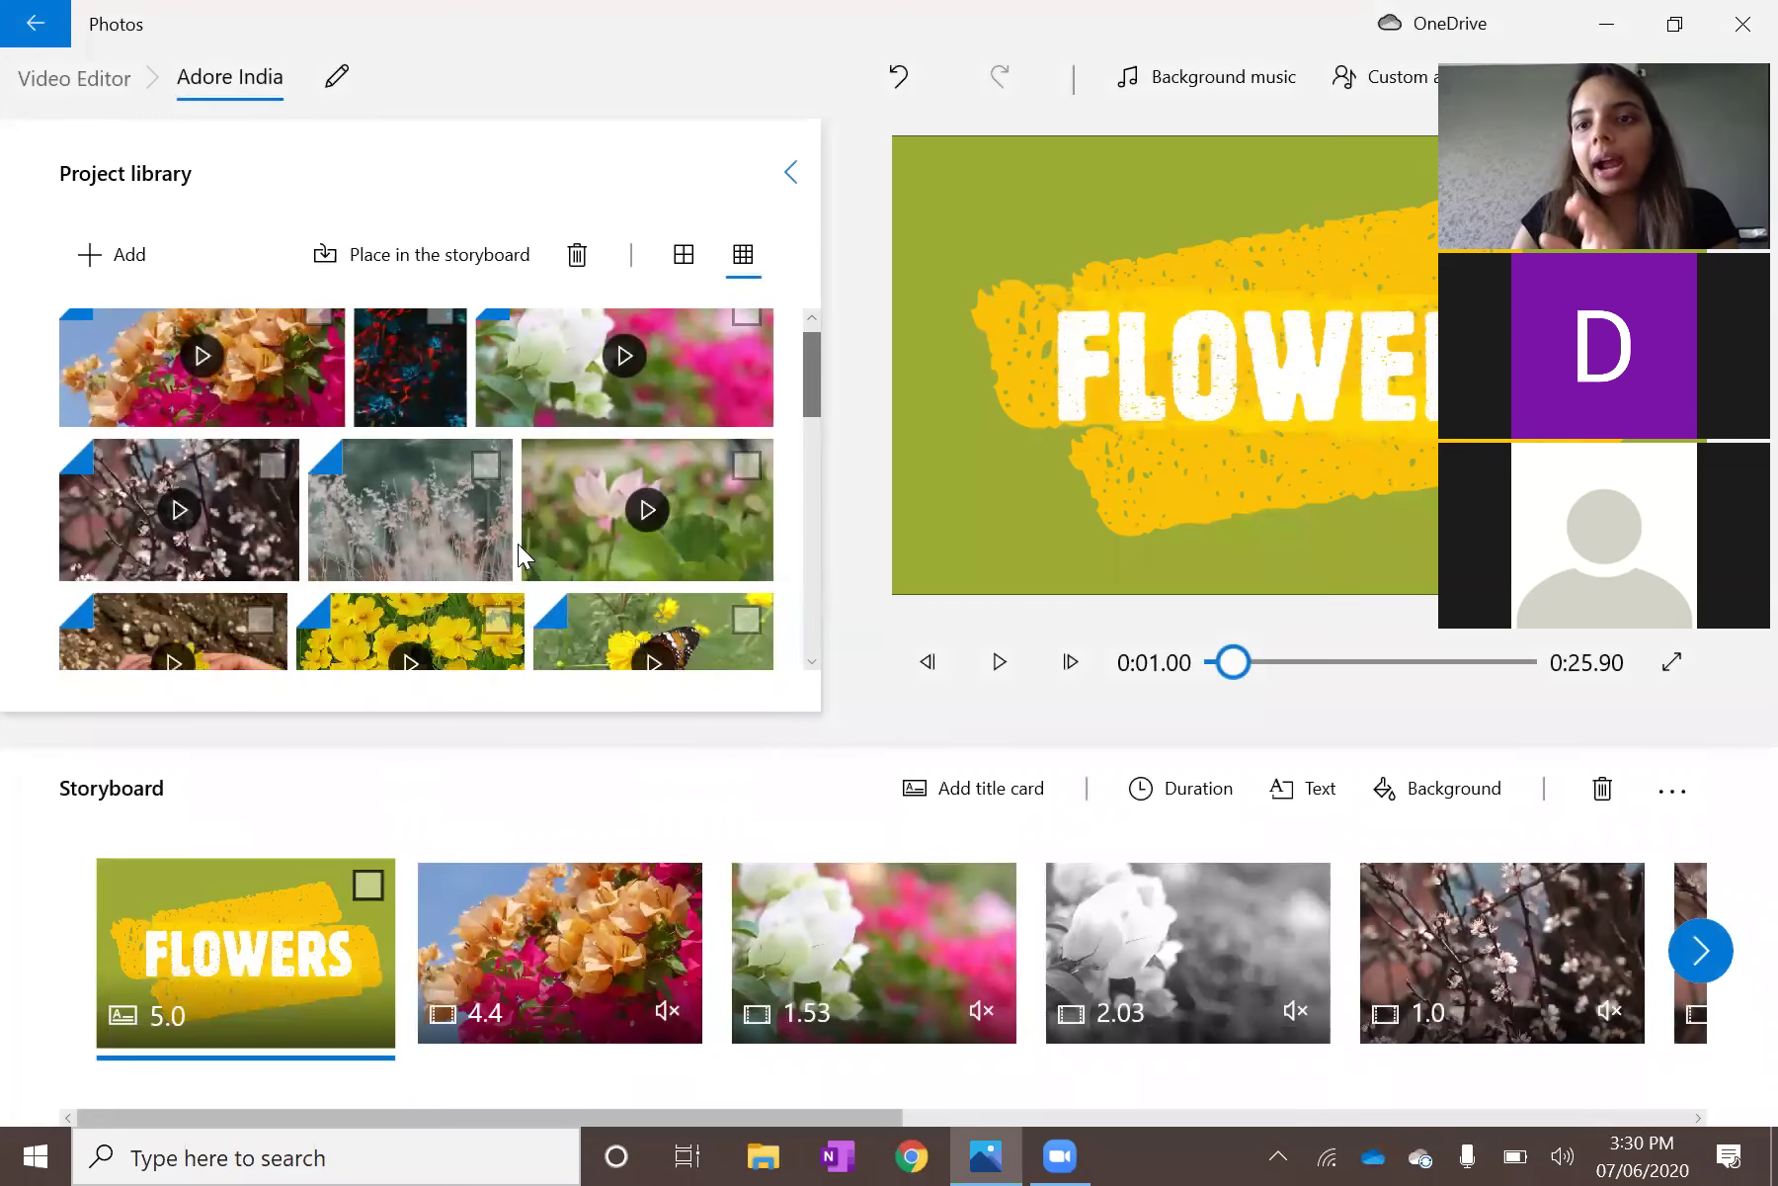
Set the FLOWERS title card's duration to 3 seconds.
scroll(518, 543, down, 3)
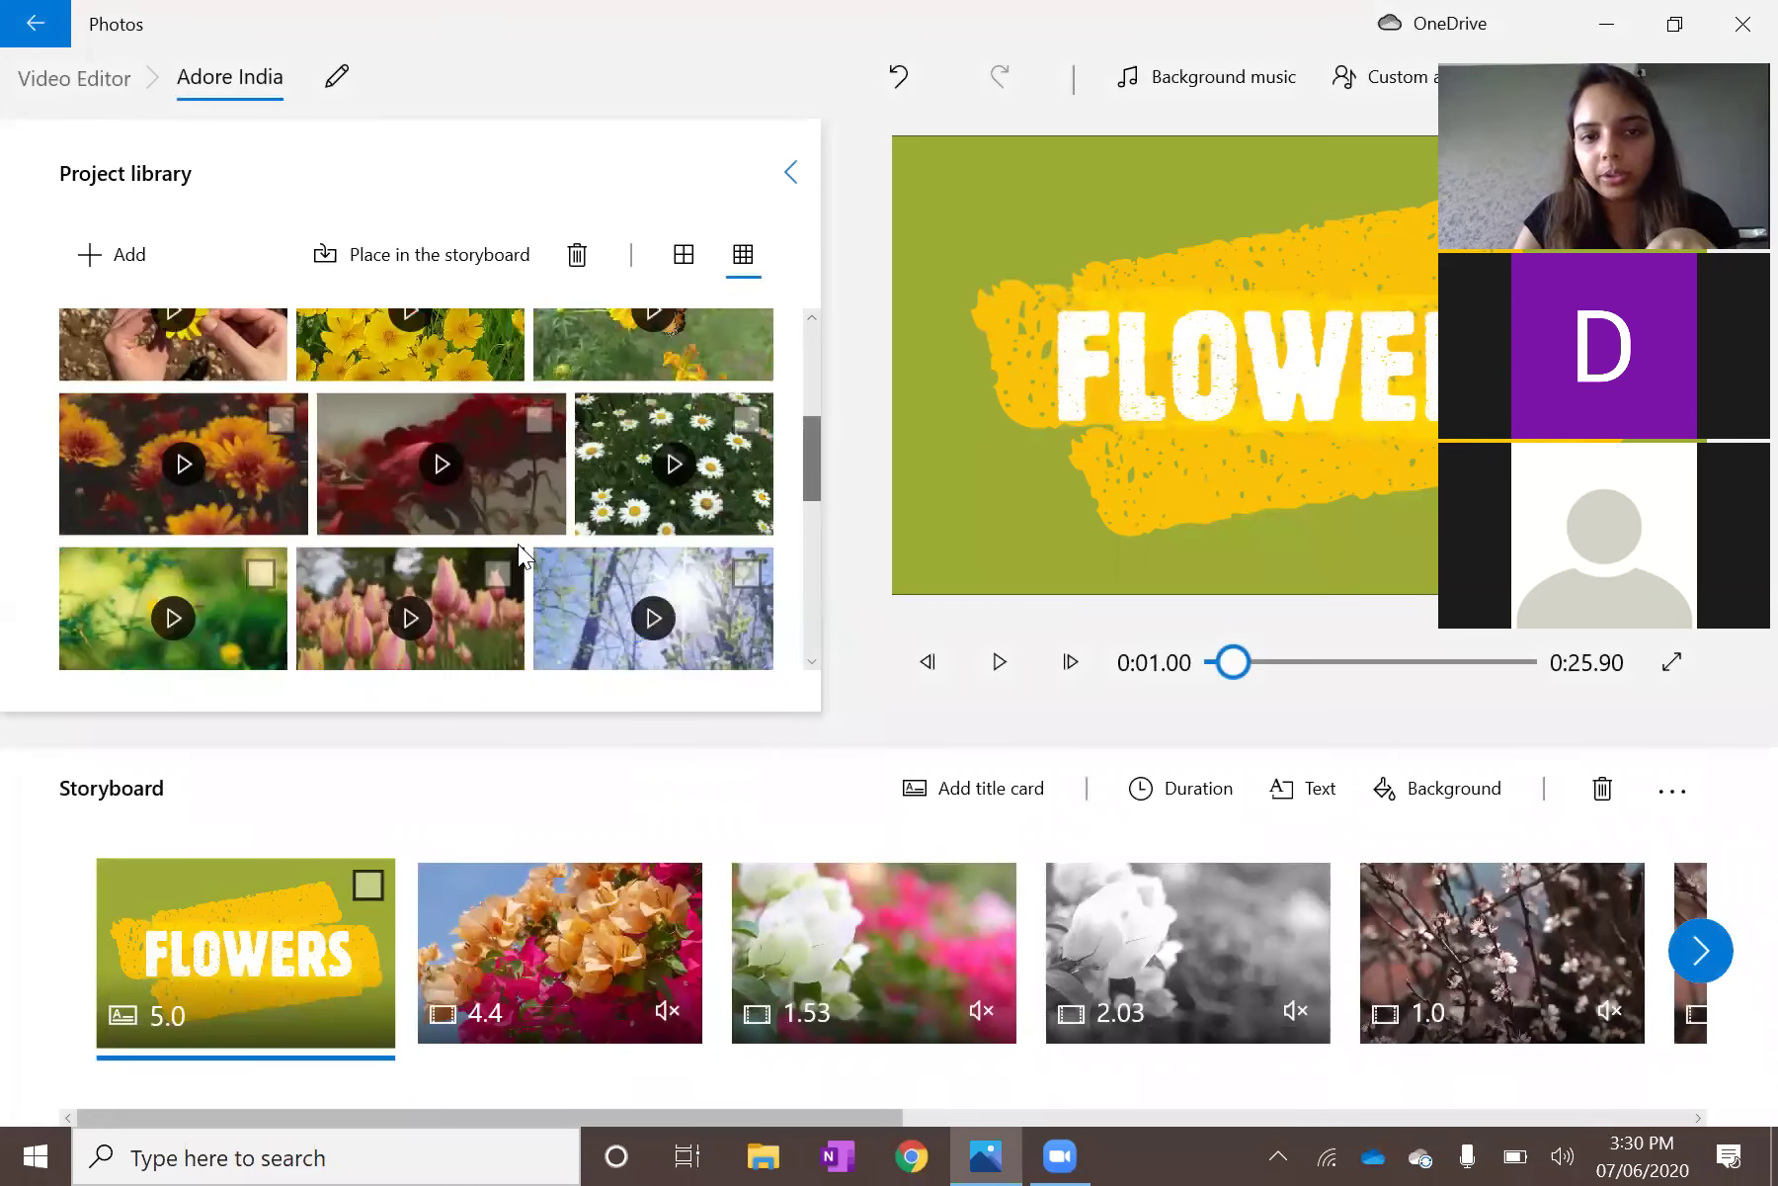
scroll(520, 553, down, 3)
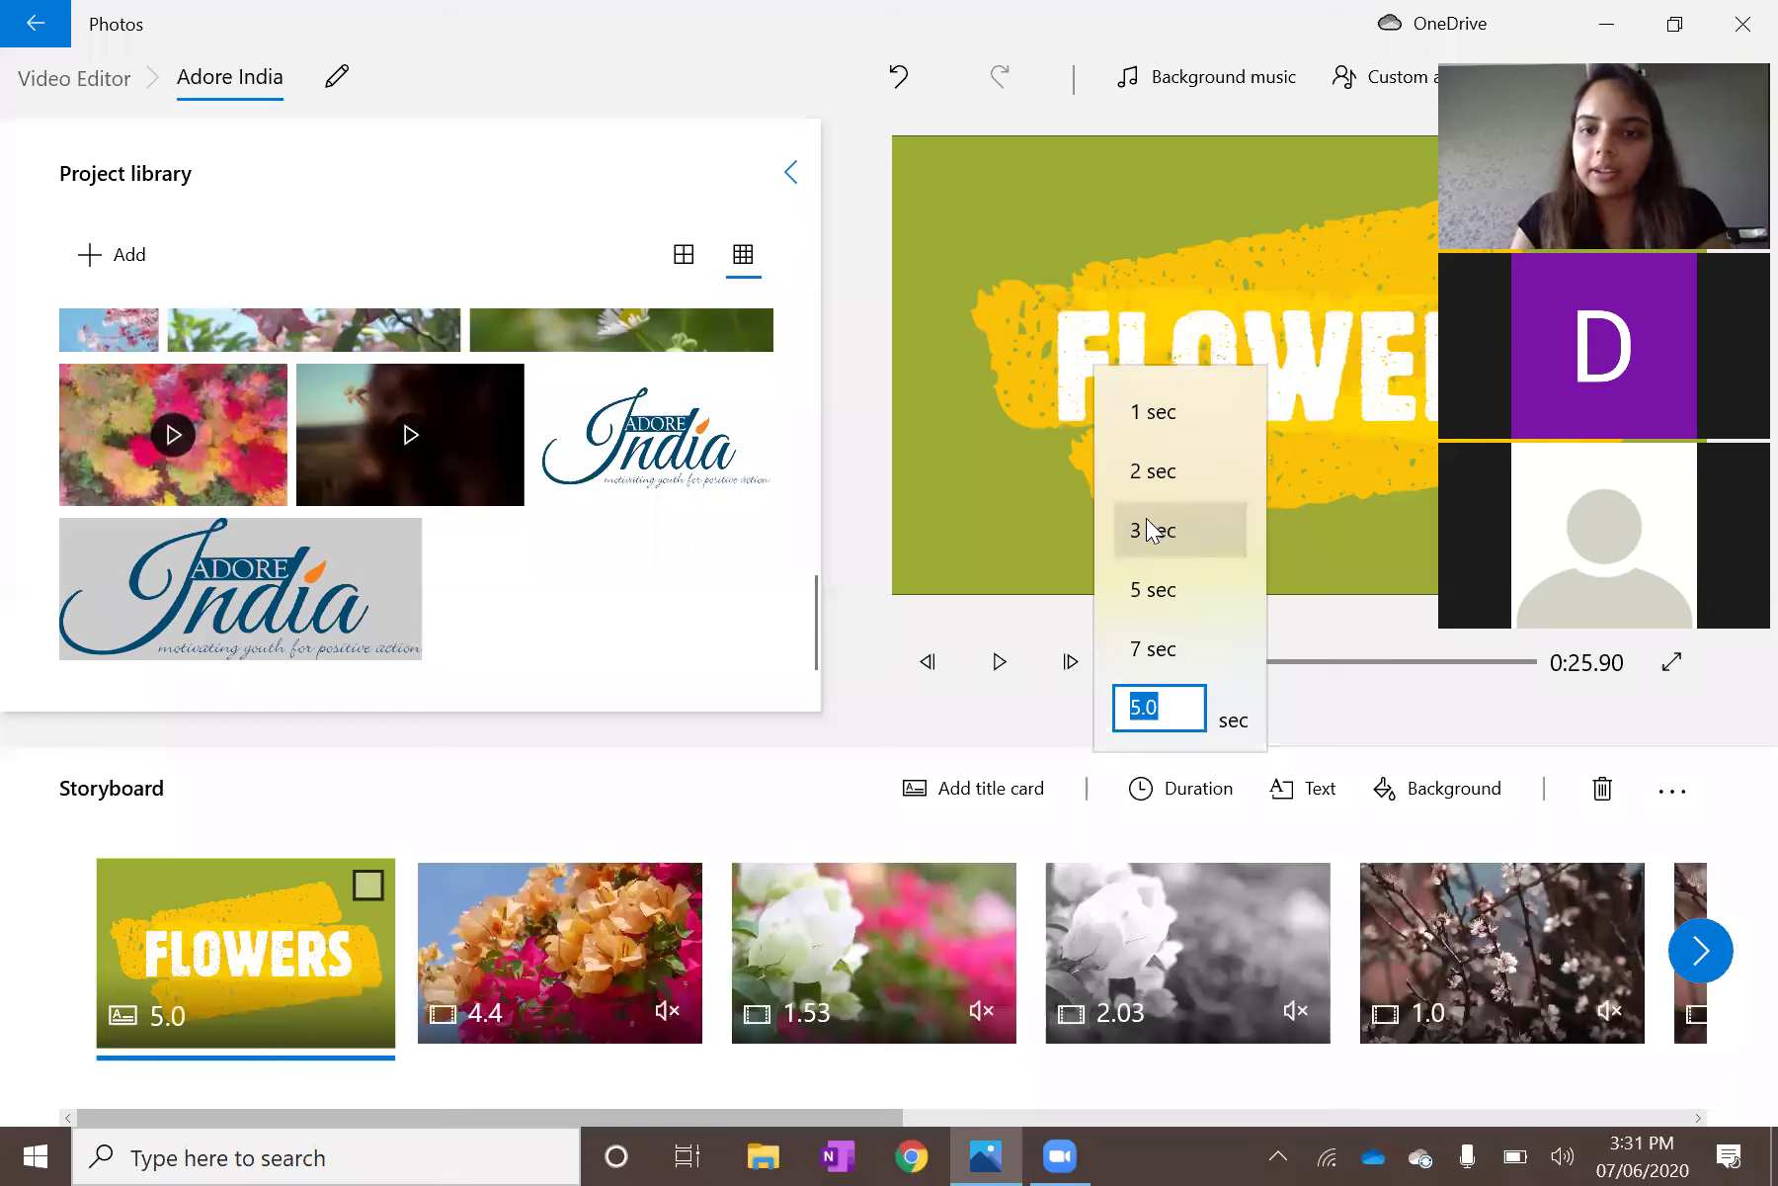
click(640, 509)
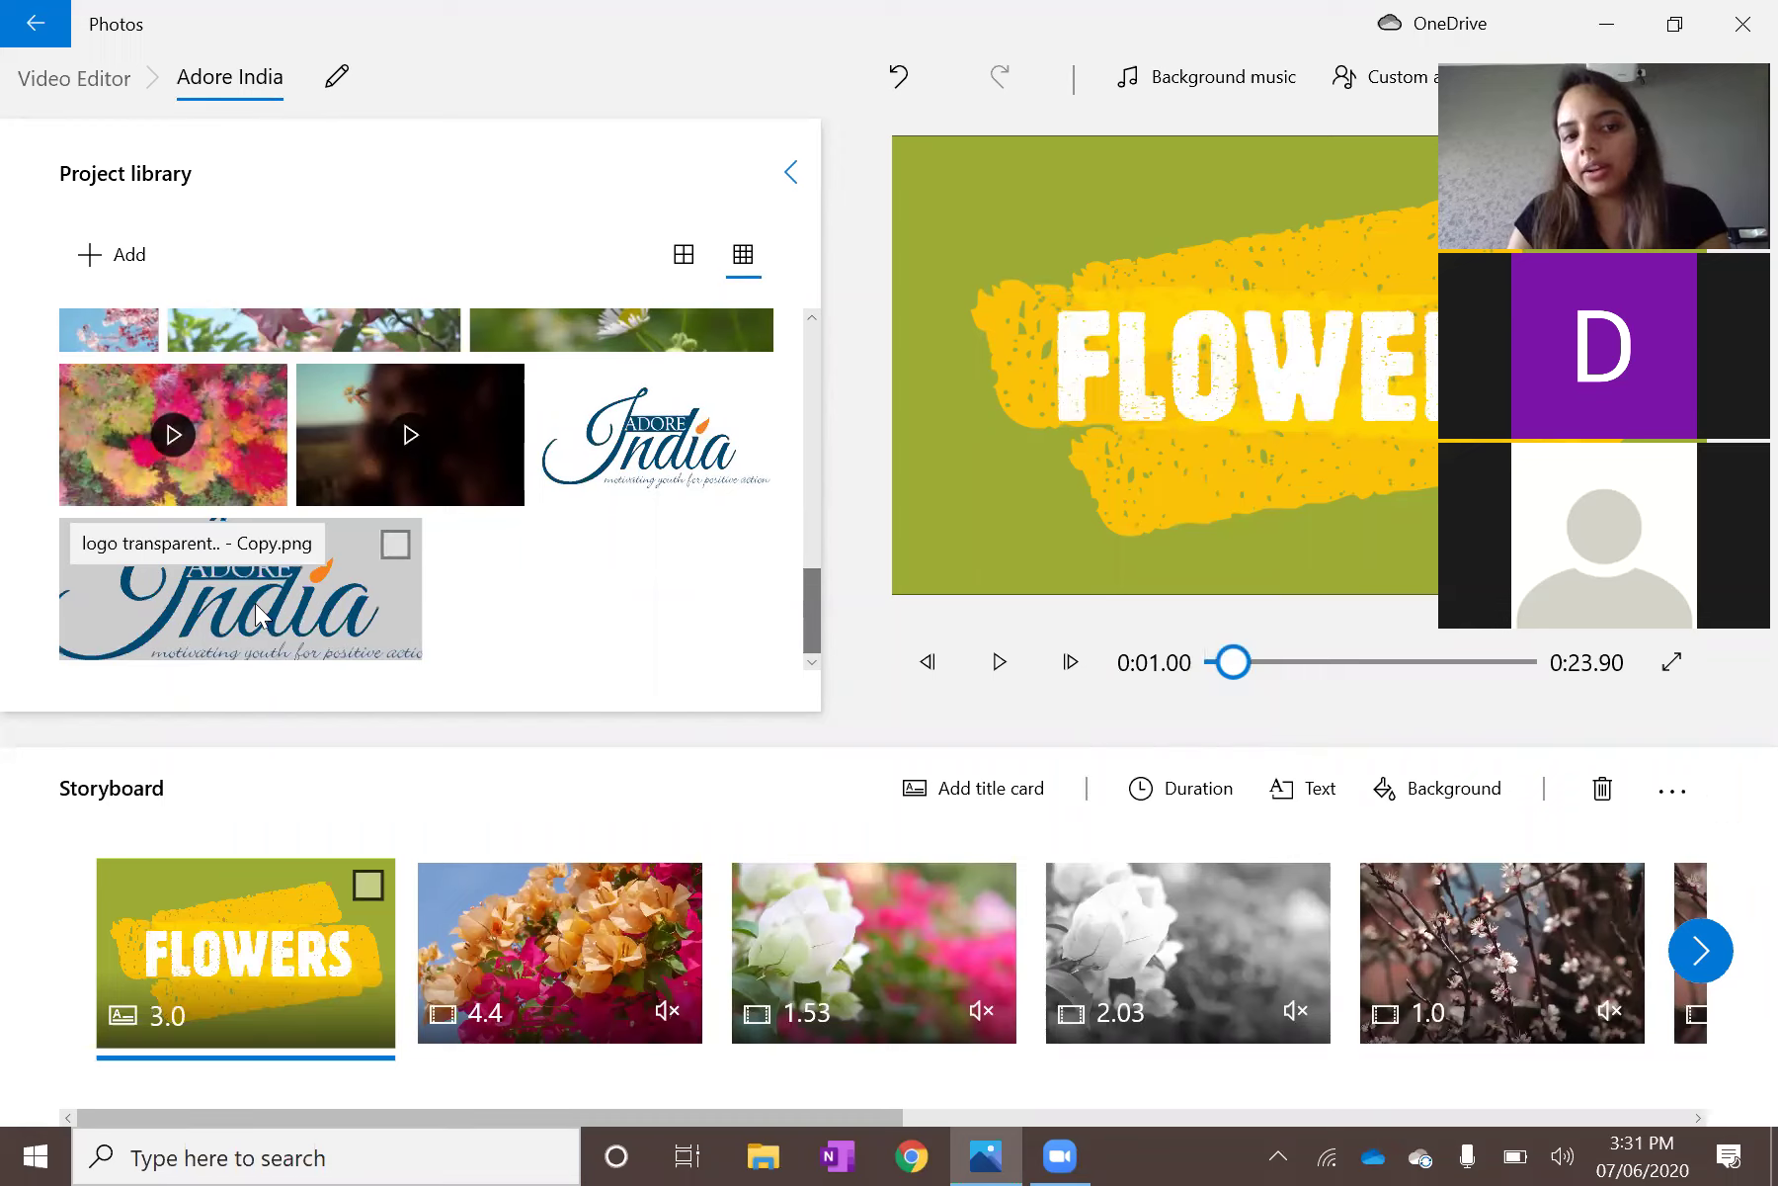
Place the transparent logo image at the start of the storyboard and delete it from there.
drag(247, 576, 319, 949)
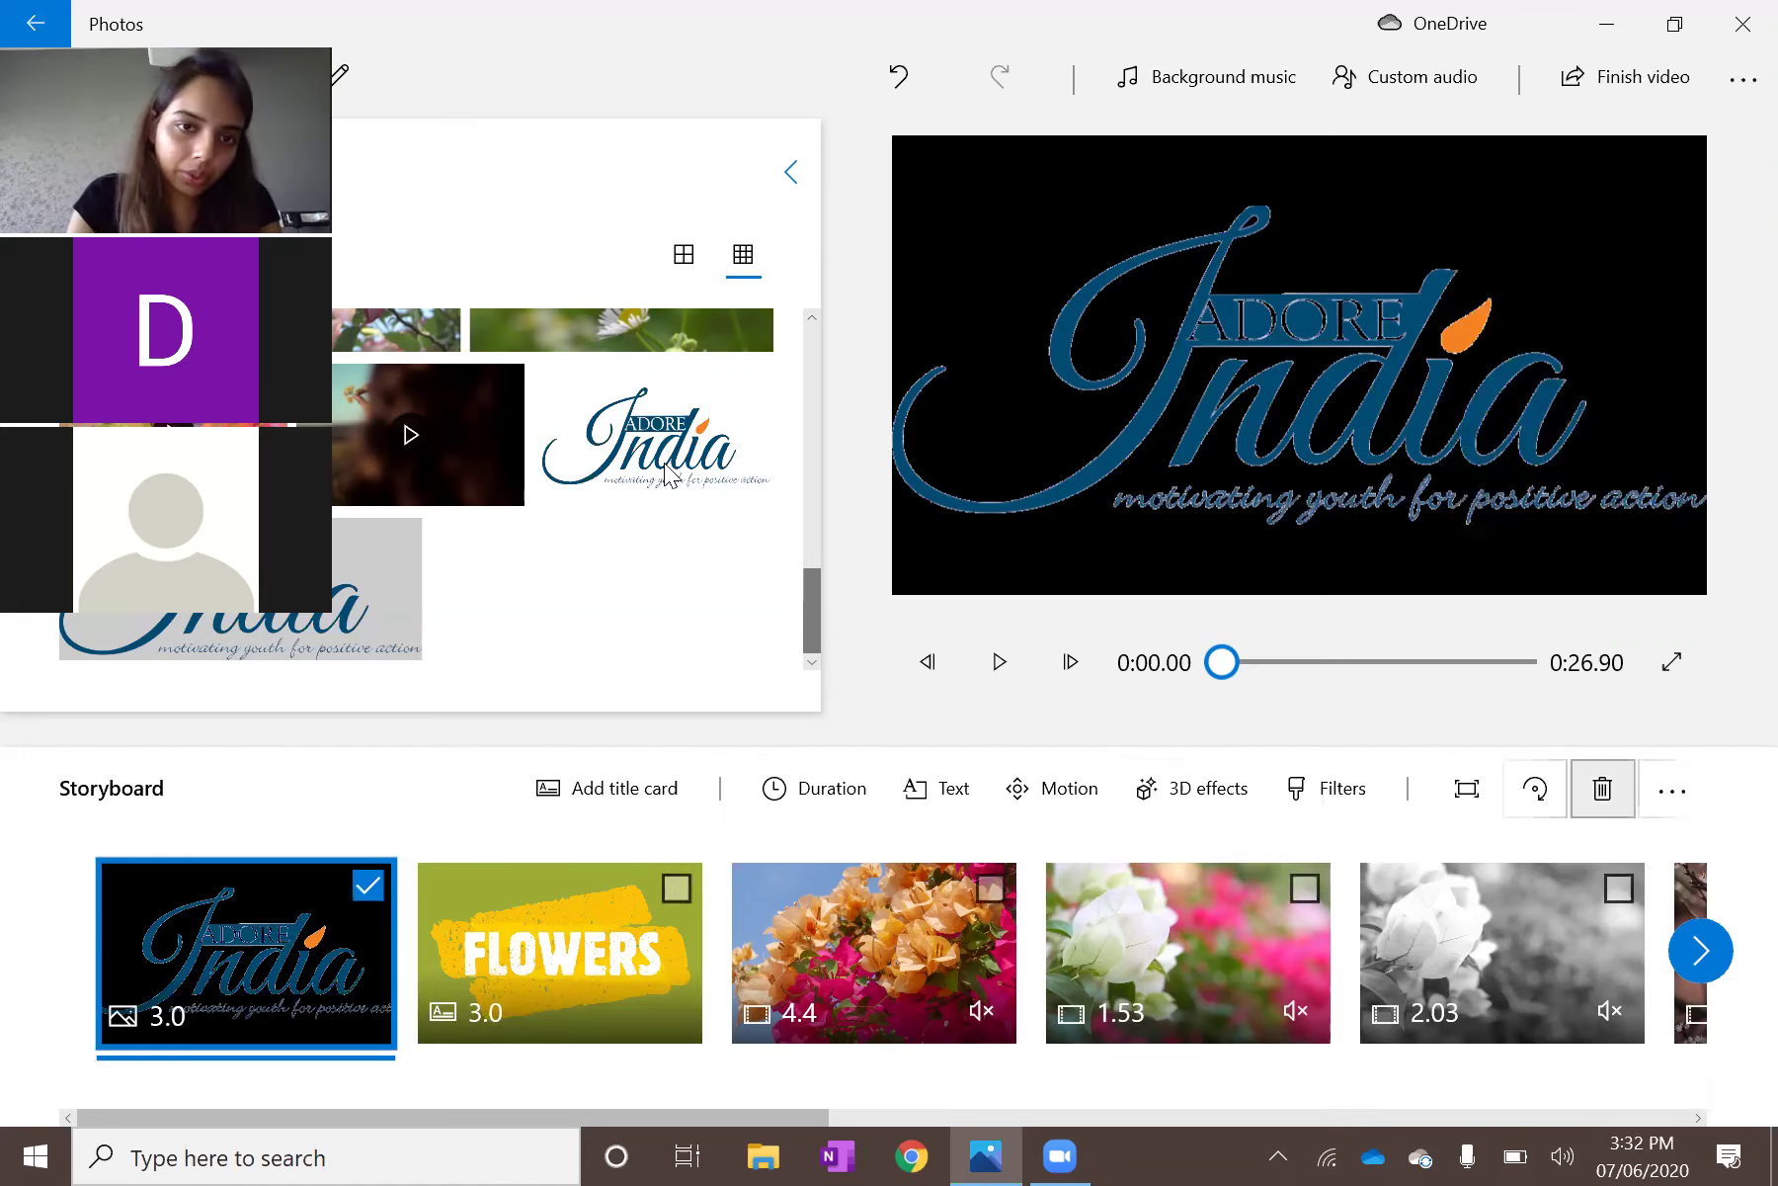
key(Delete)
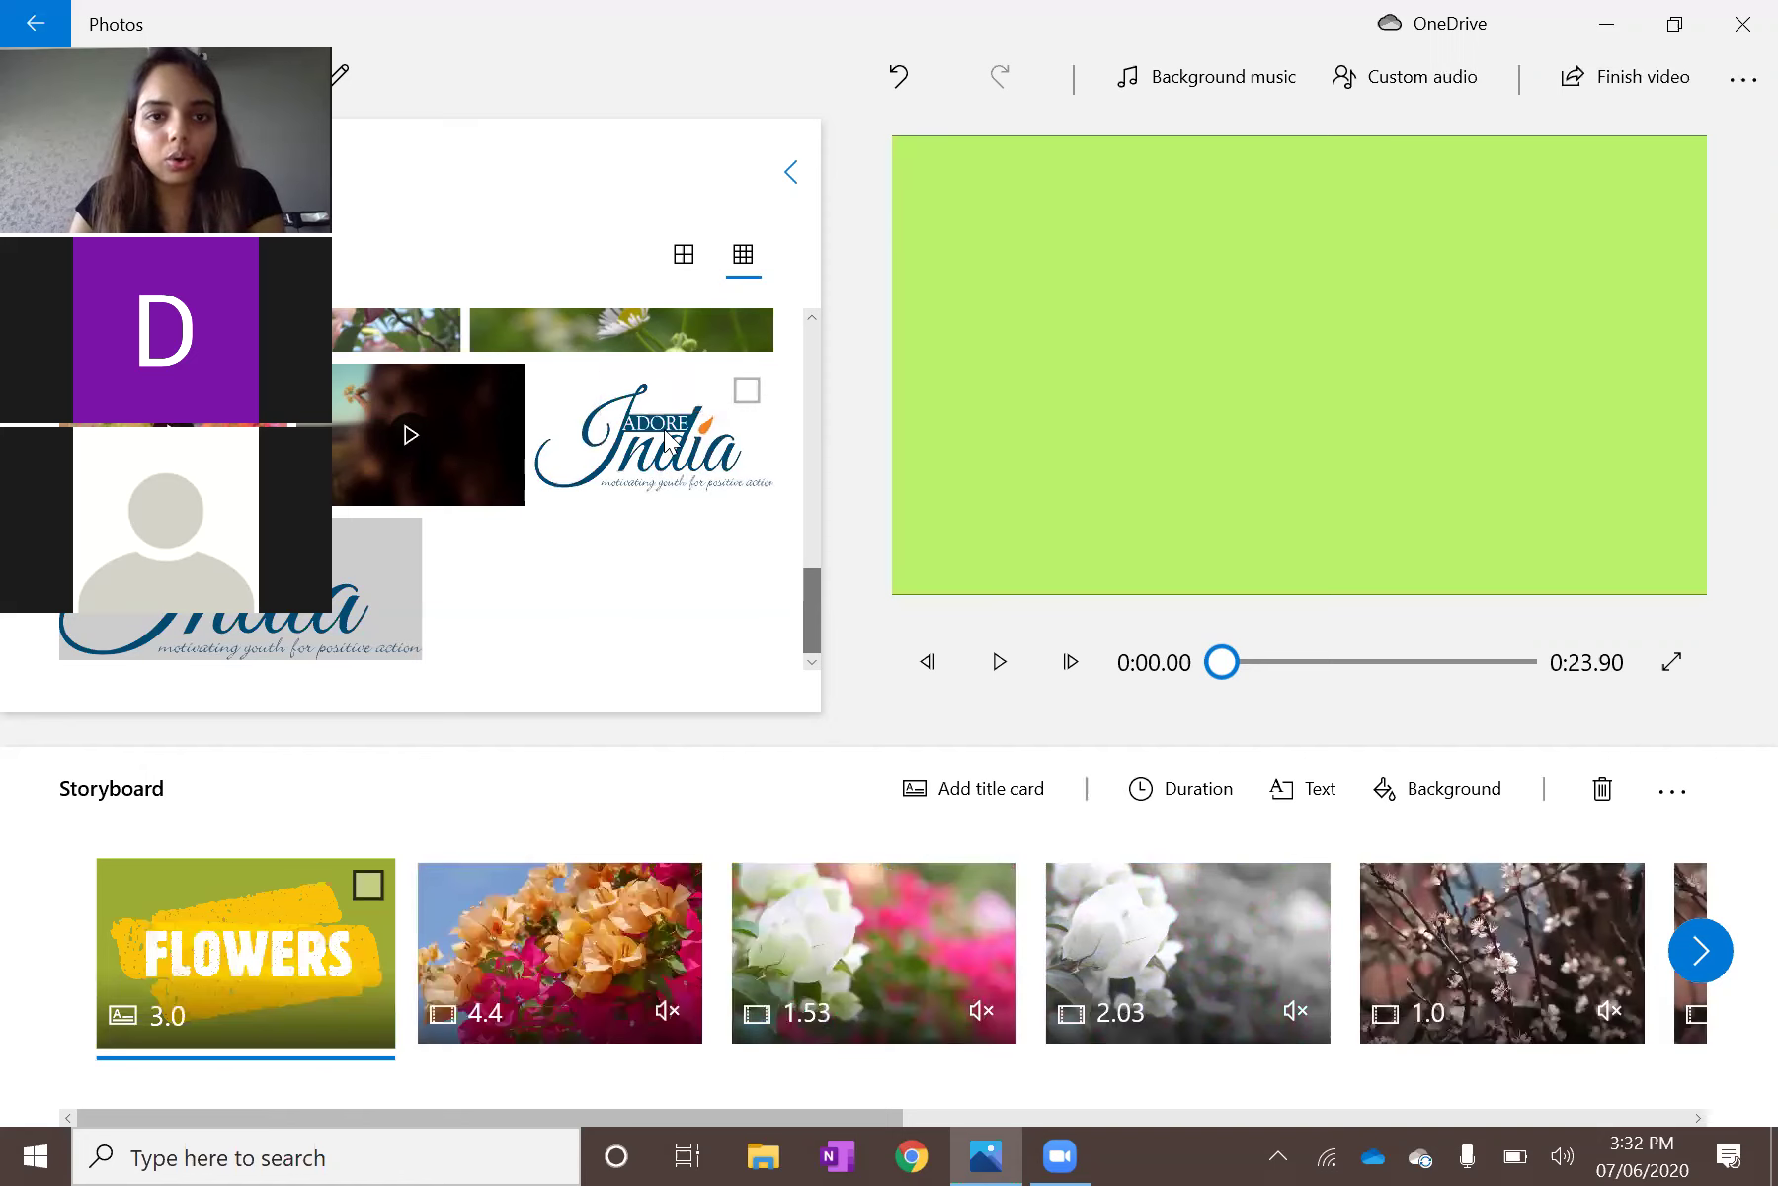
Place the white-background Adore India logo before the FLOWERS title card and remove its black bars.
drag(305, 859, 305, 860)
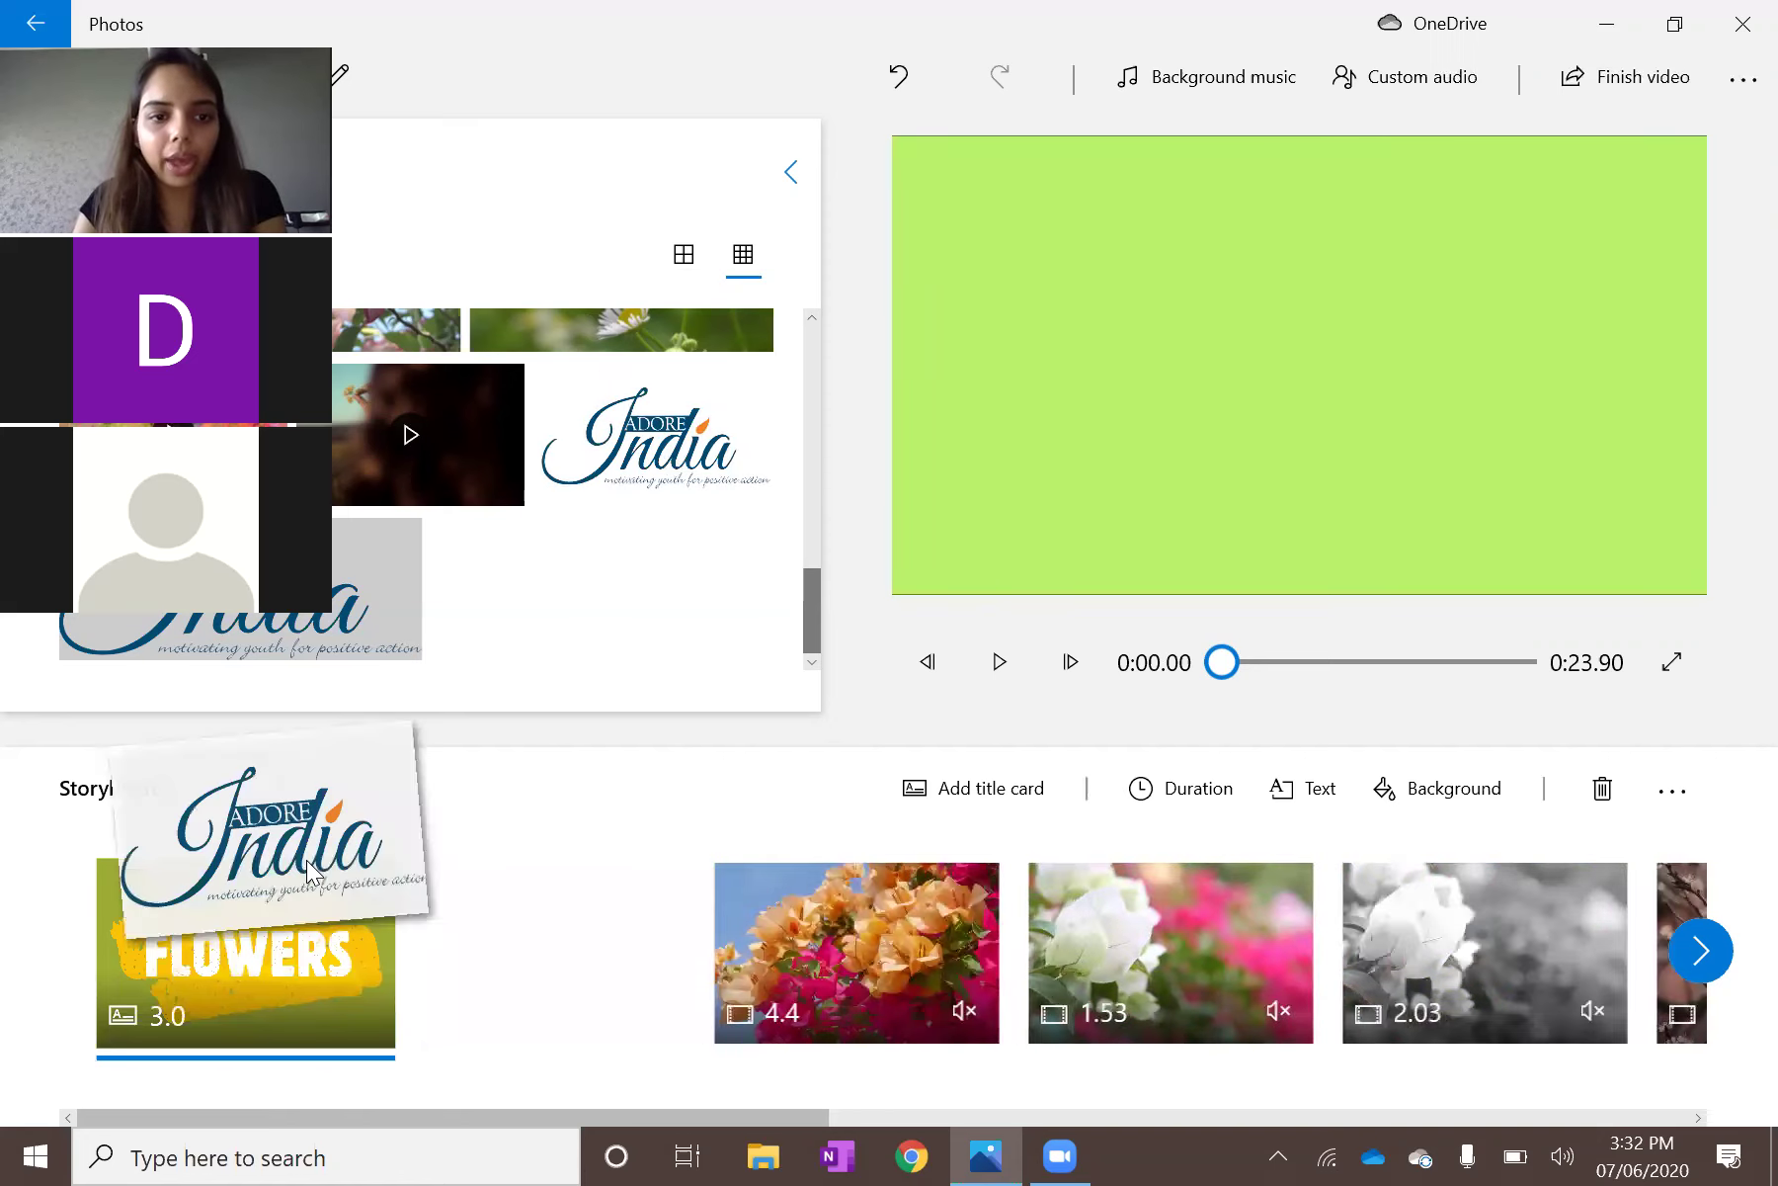
drag(357, 974, 343, 975)
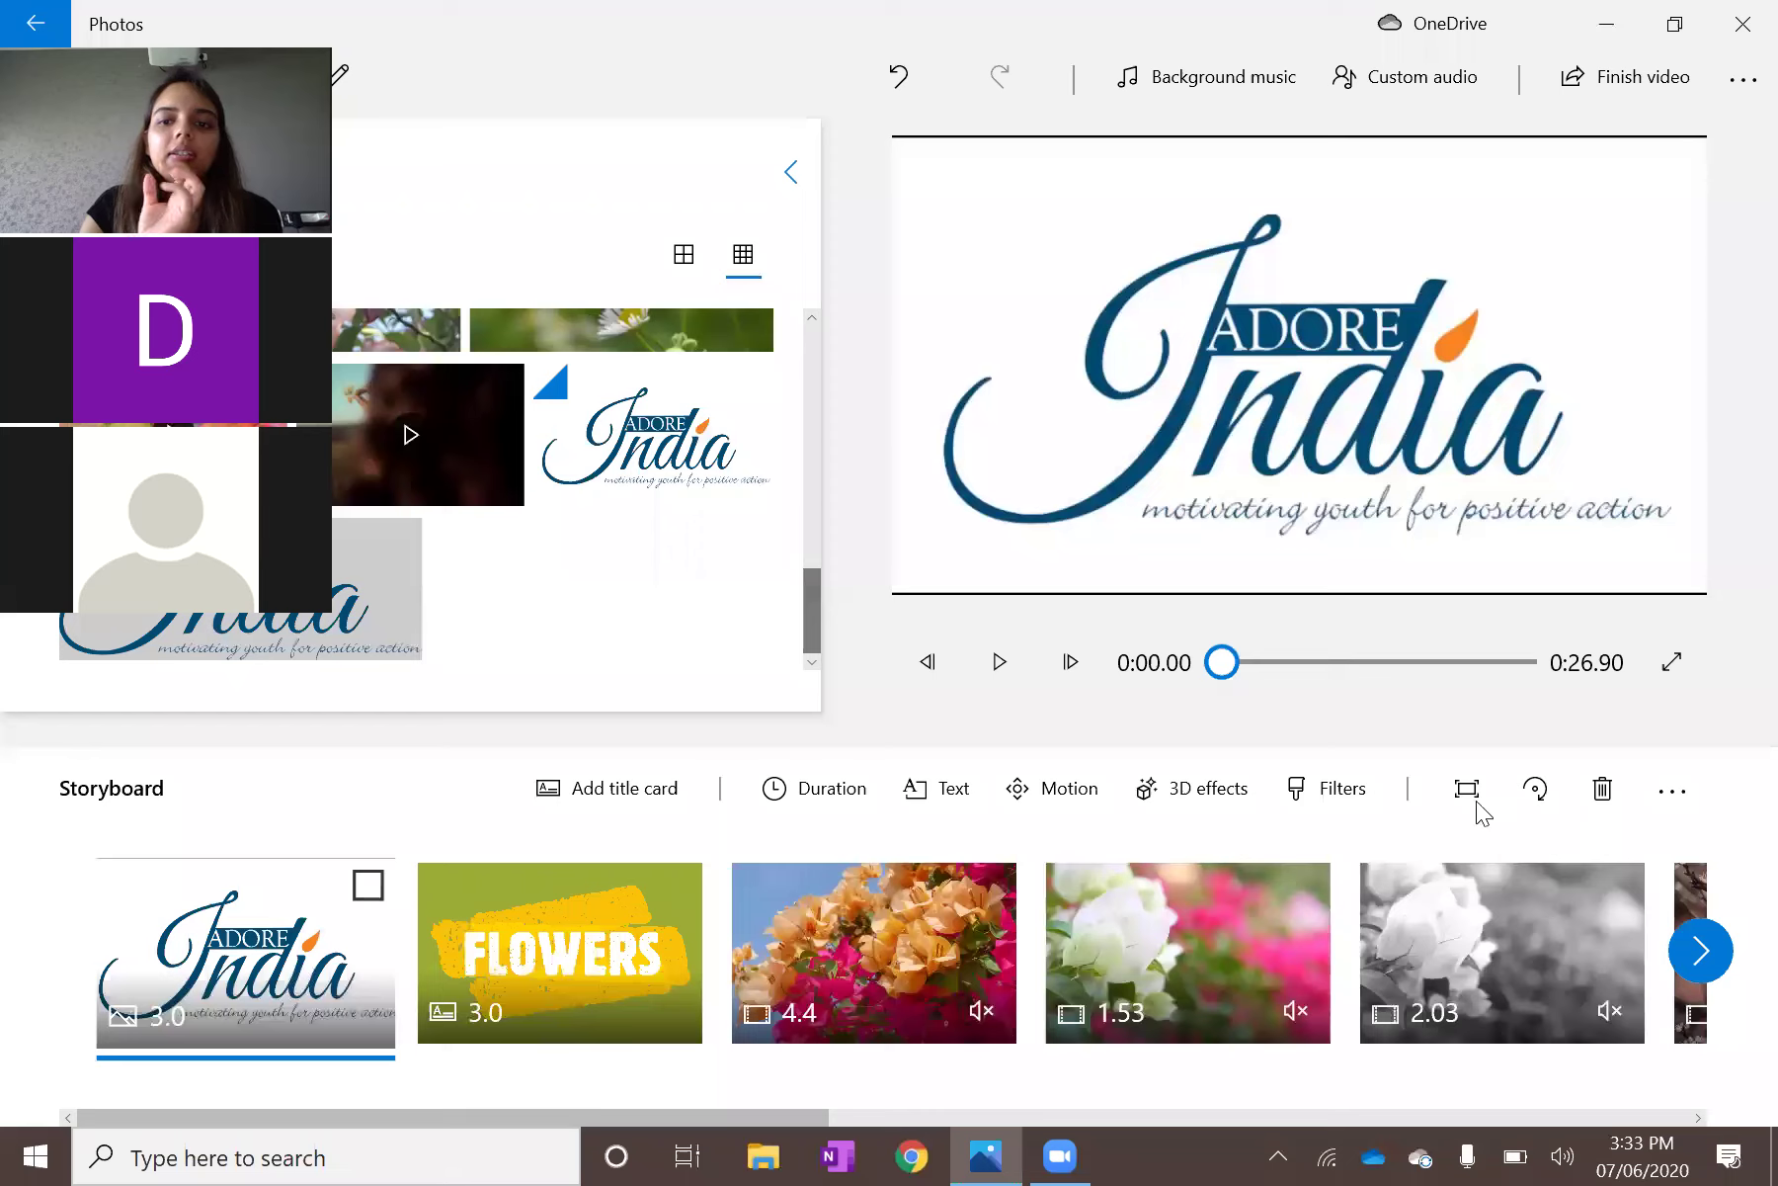
right_click(1426, 687)
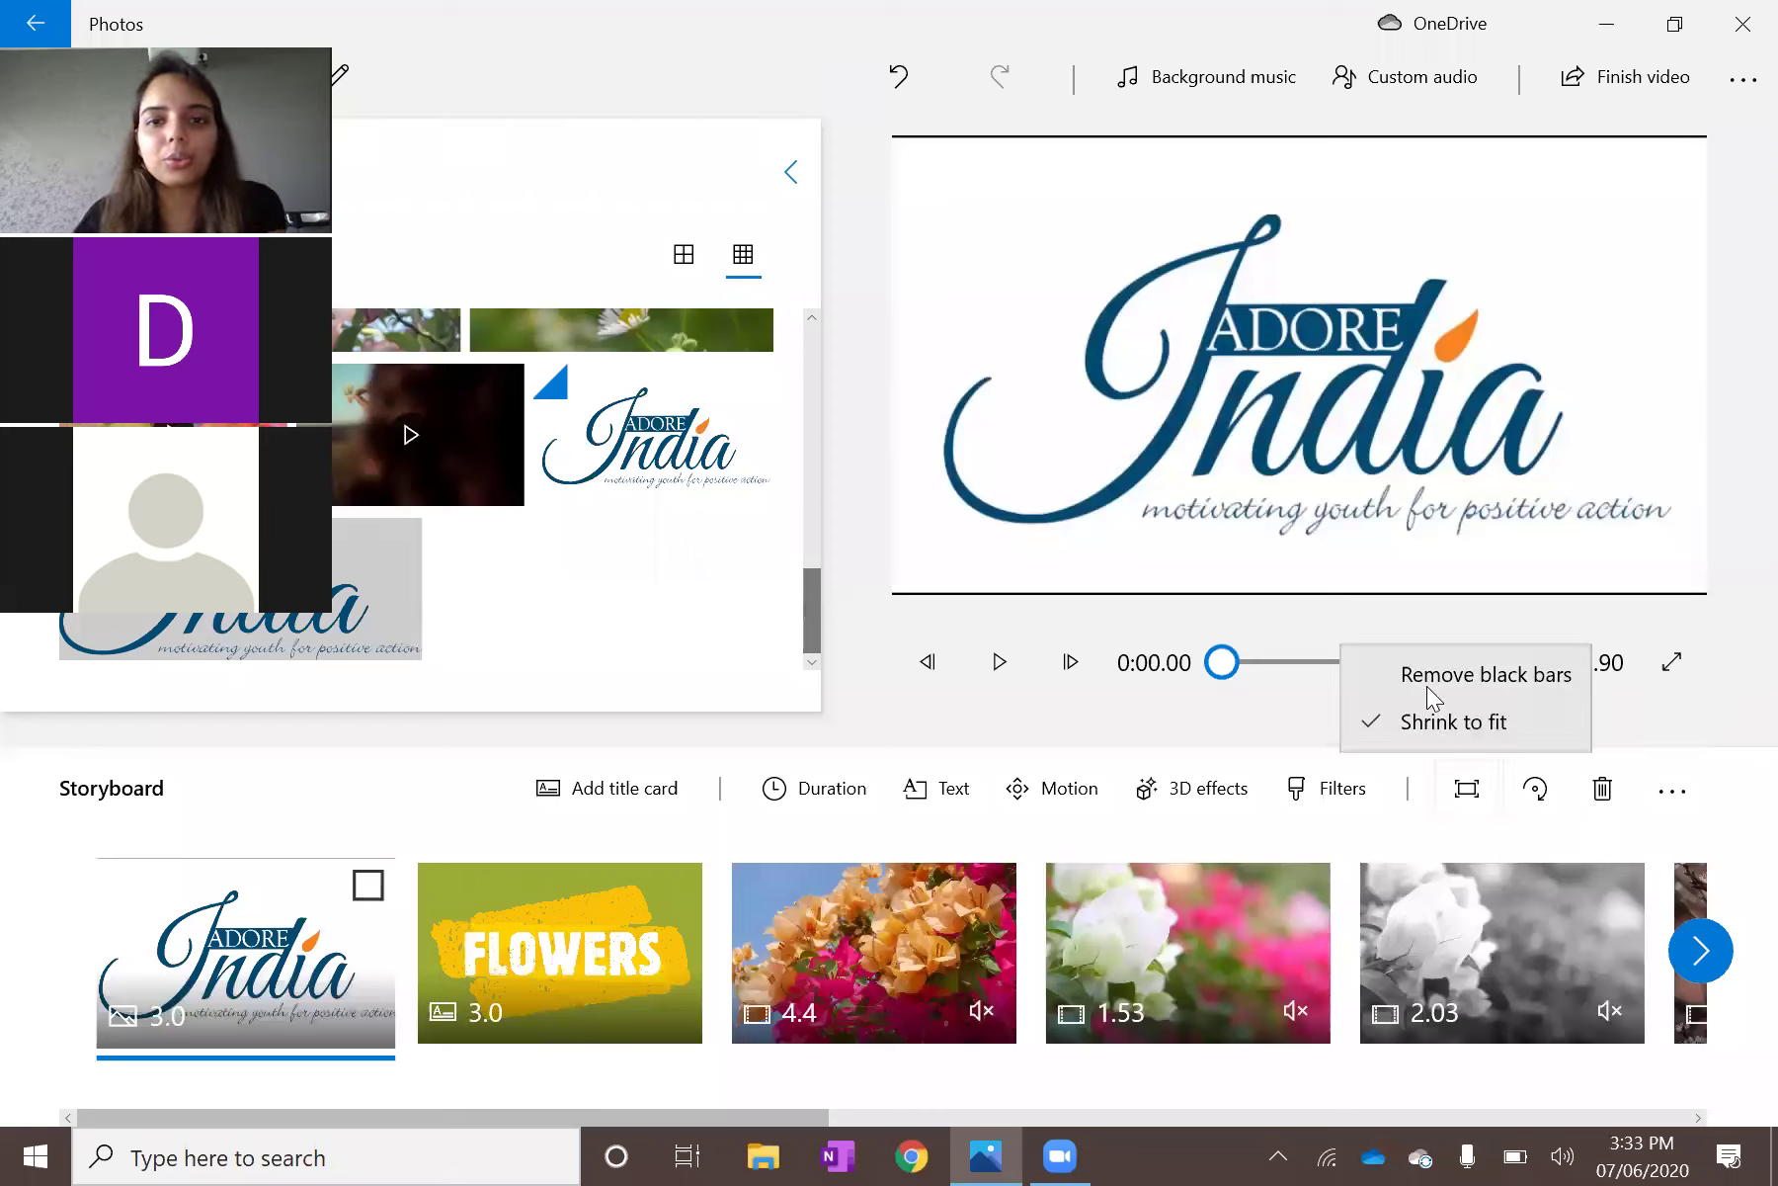
Apply the Zoom out centre motion to the Adore India logo and preview it from the start.
click(1176, 541)
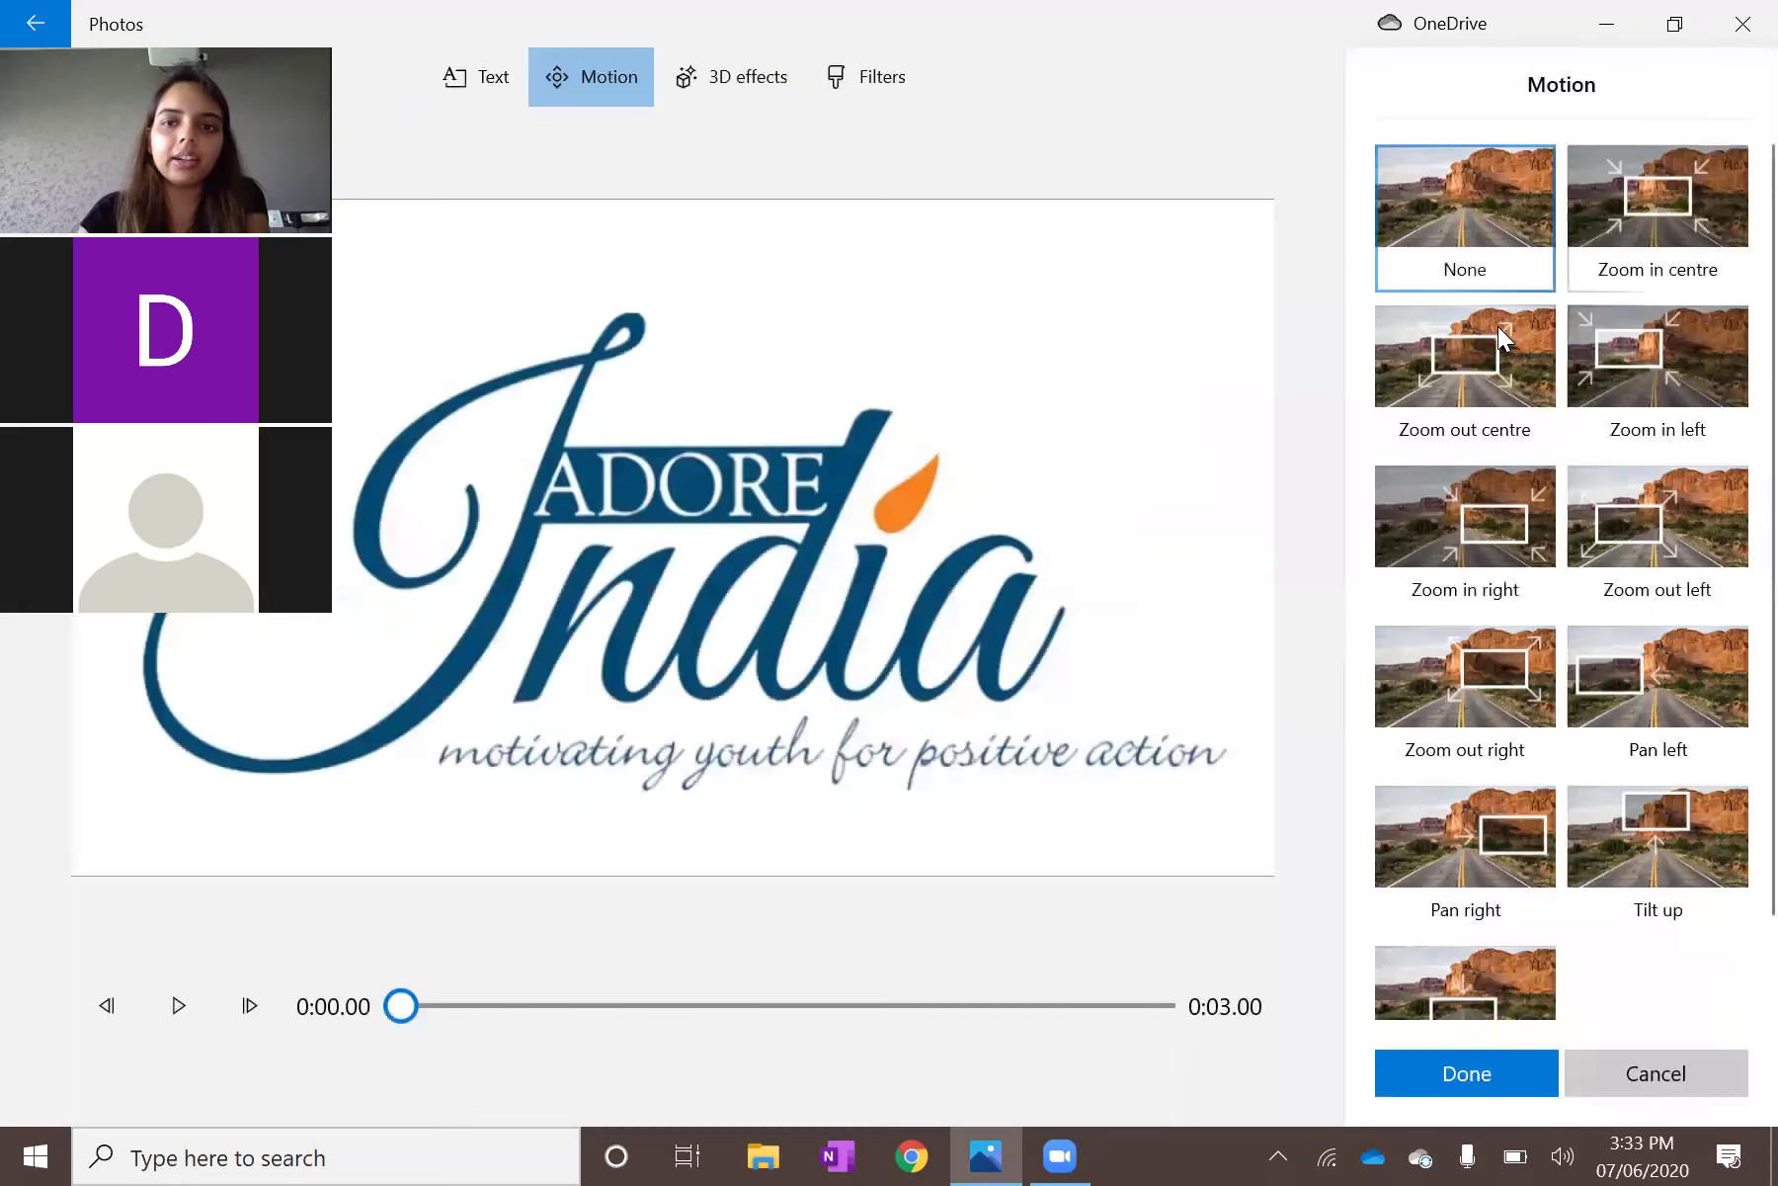
click(1498, 326)
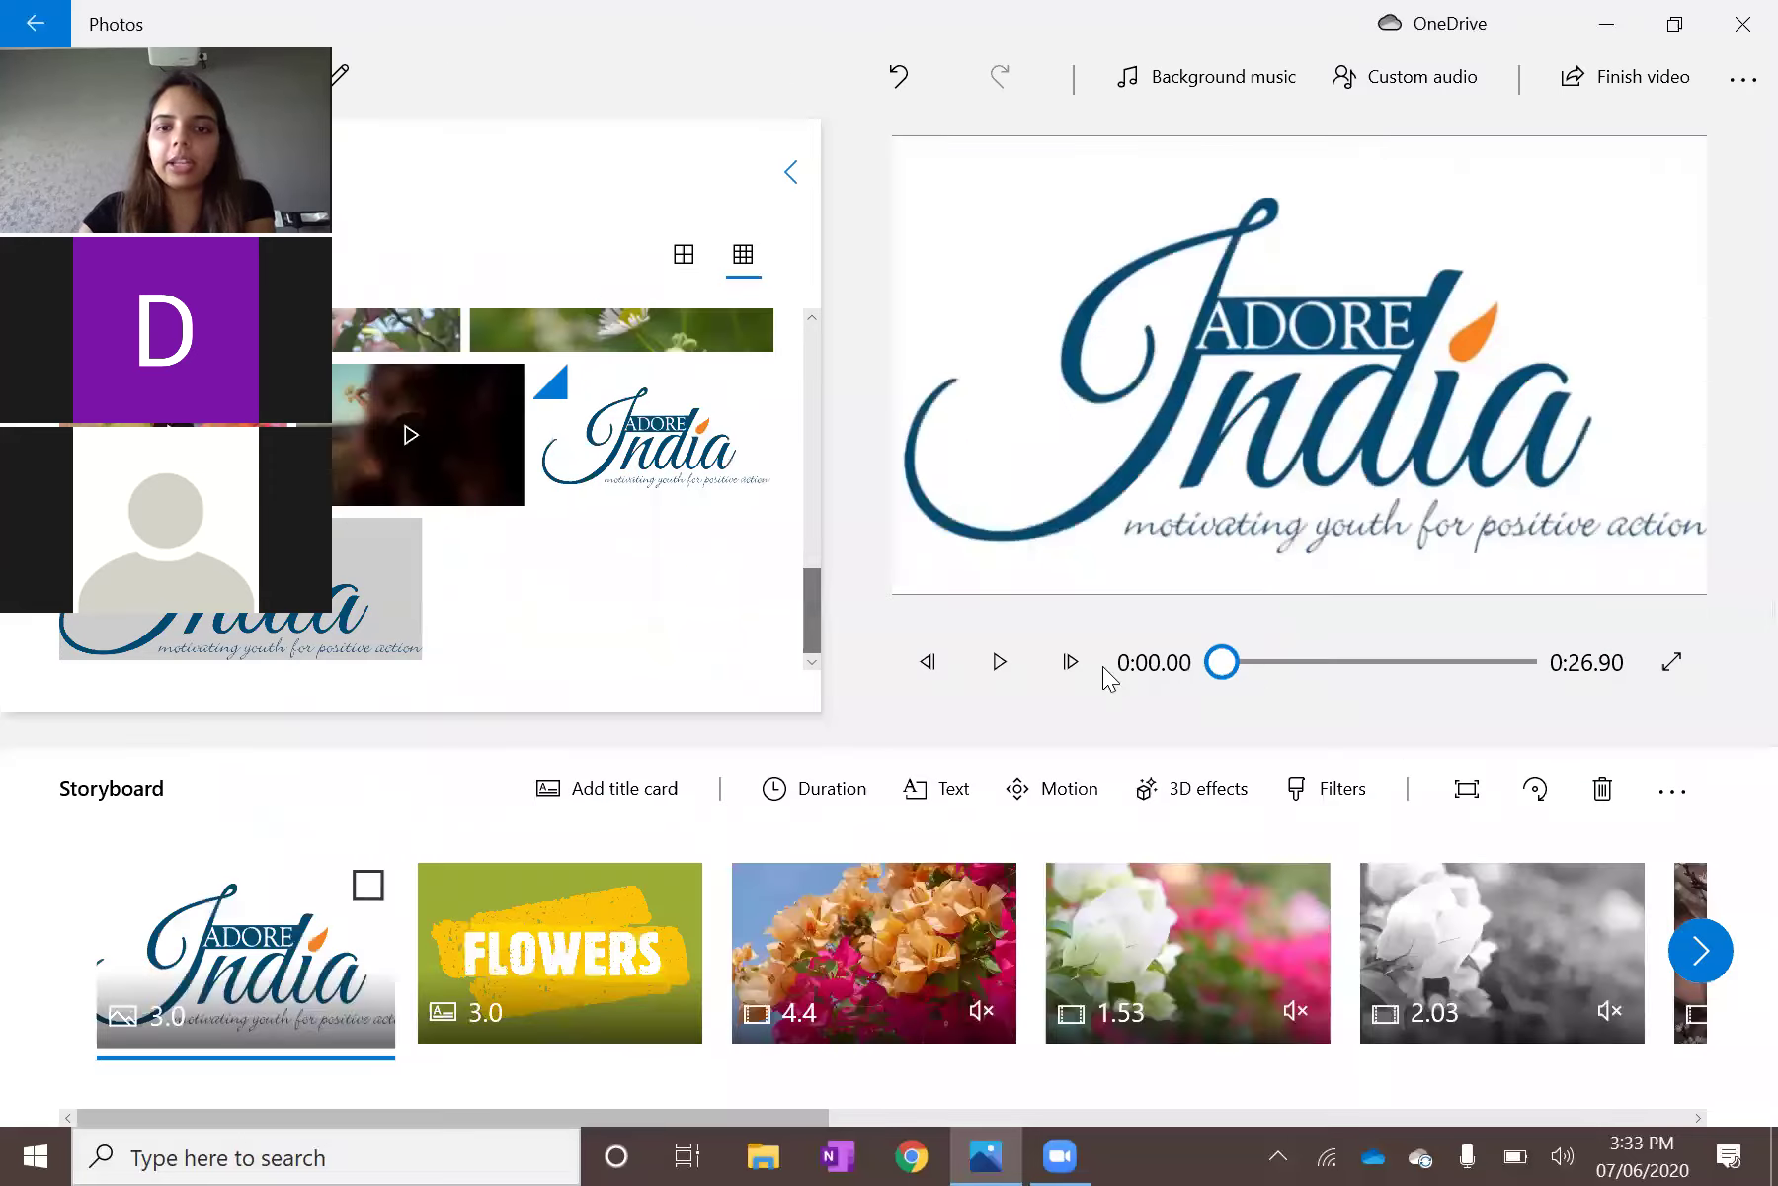
click(998, 661)
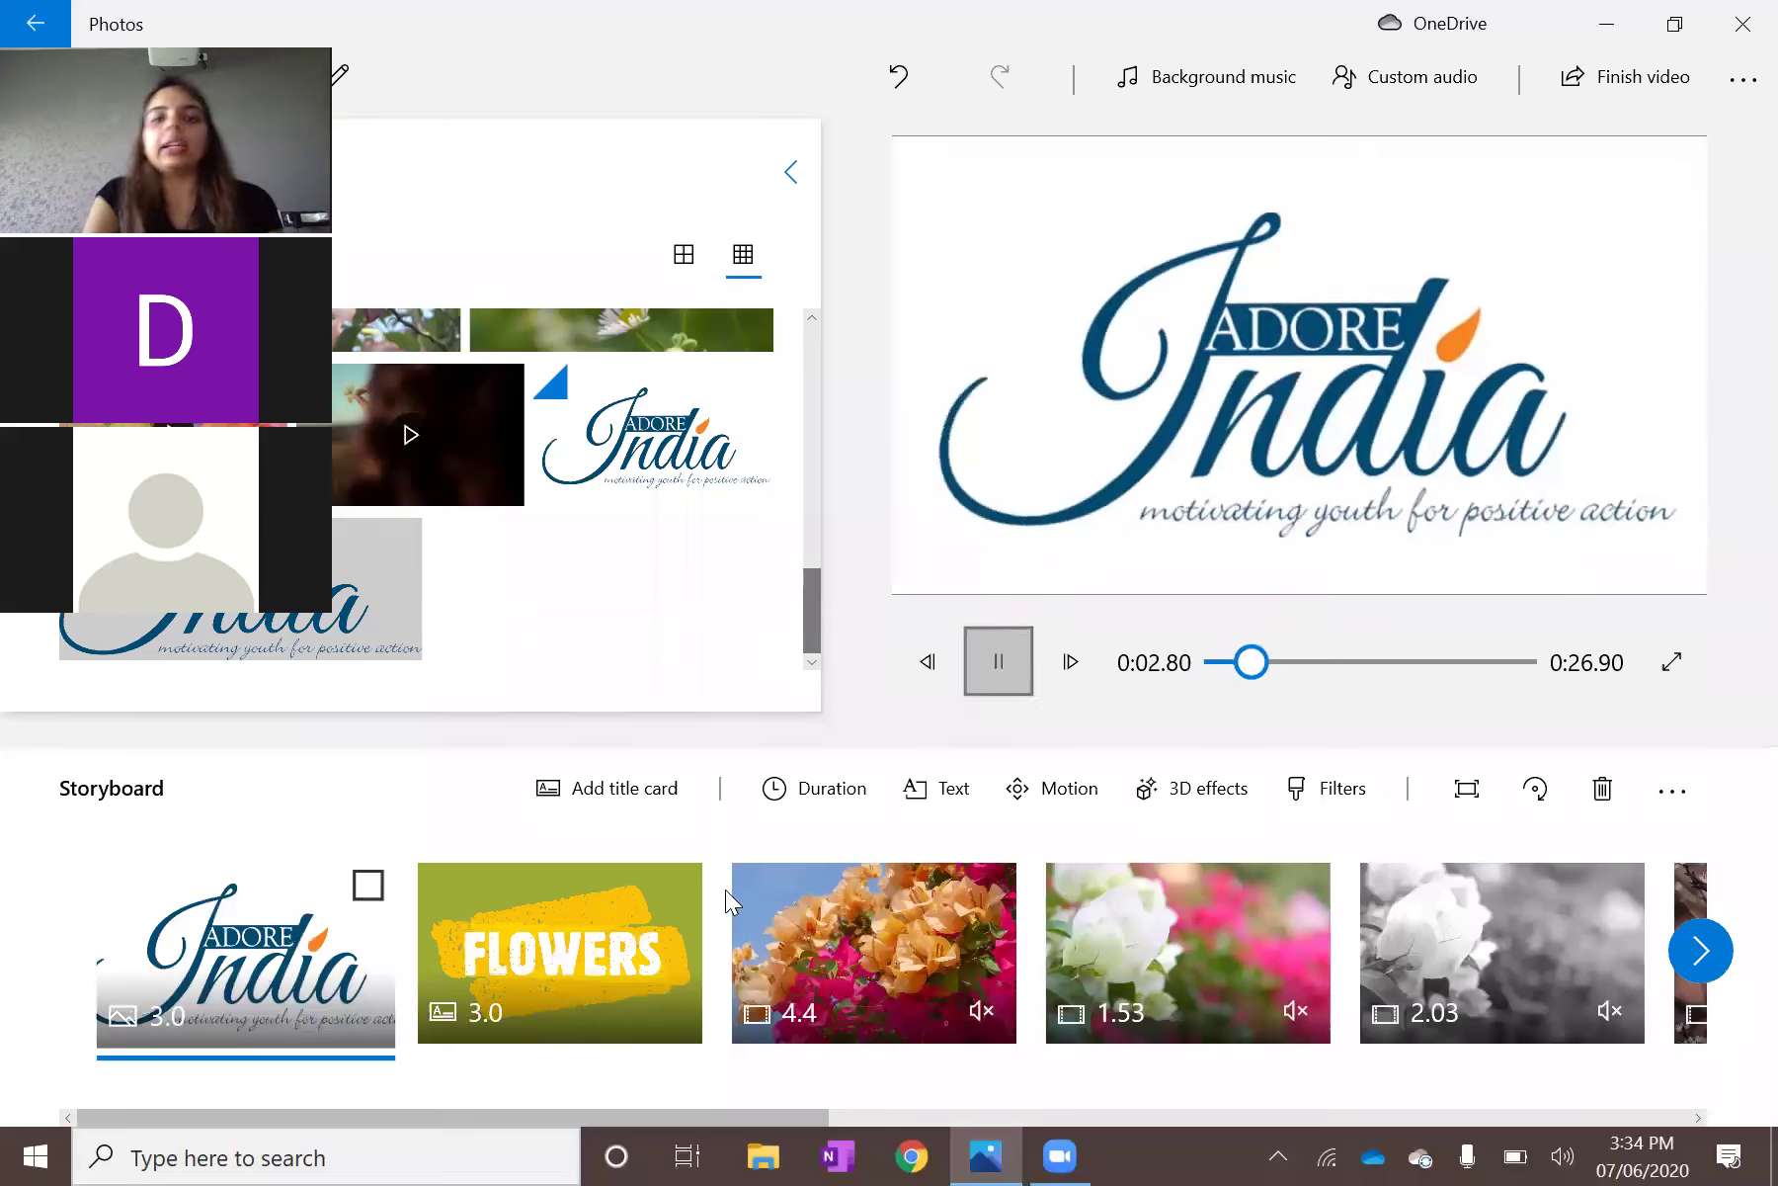
key(space)
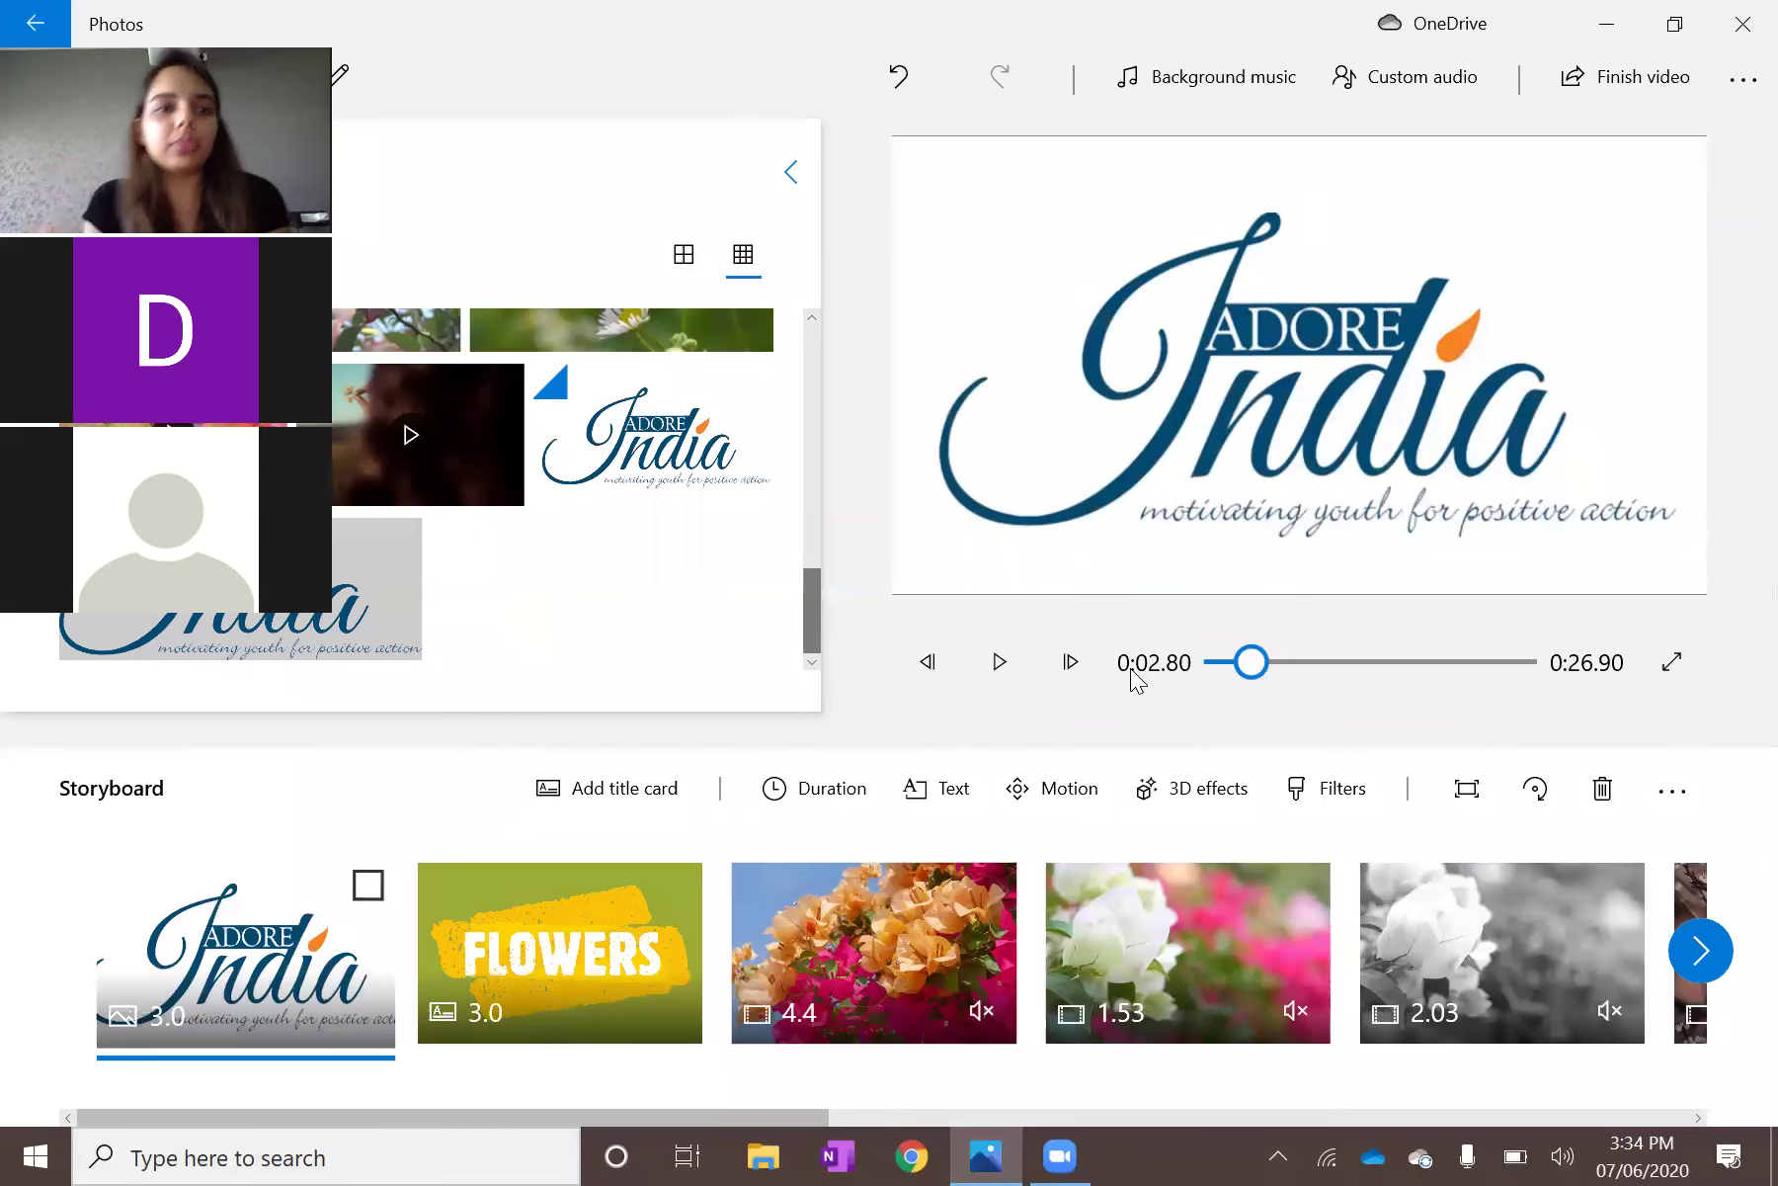
key(Home)
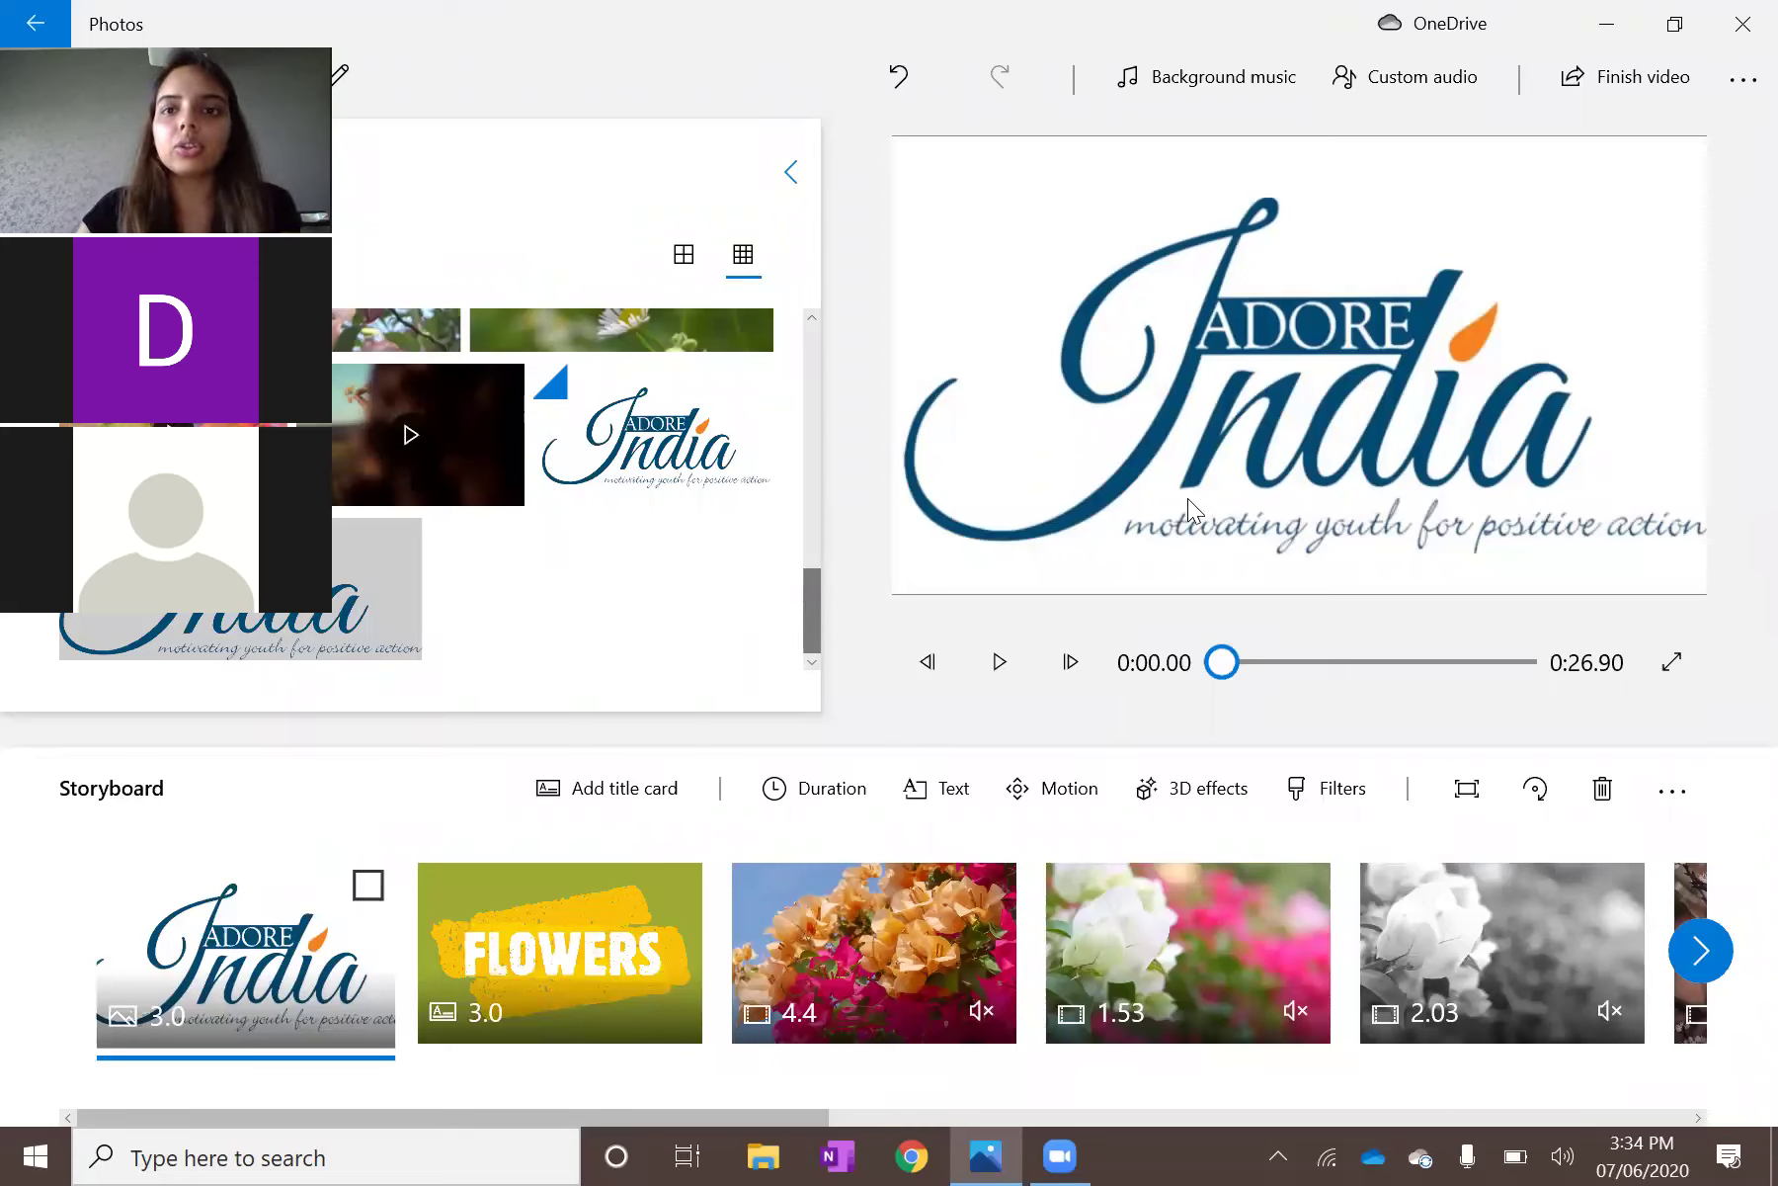
Add the clip of a hand holding yellow flowers in a field to the end of the storyboard and mute it.
click(1403, 77)
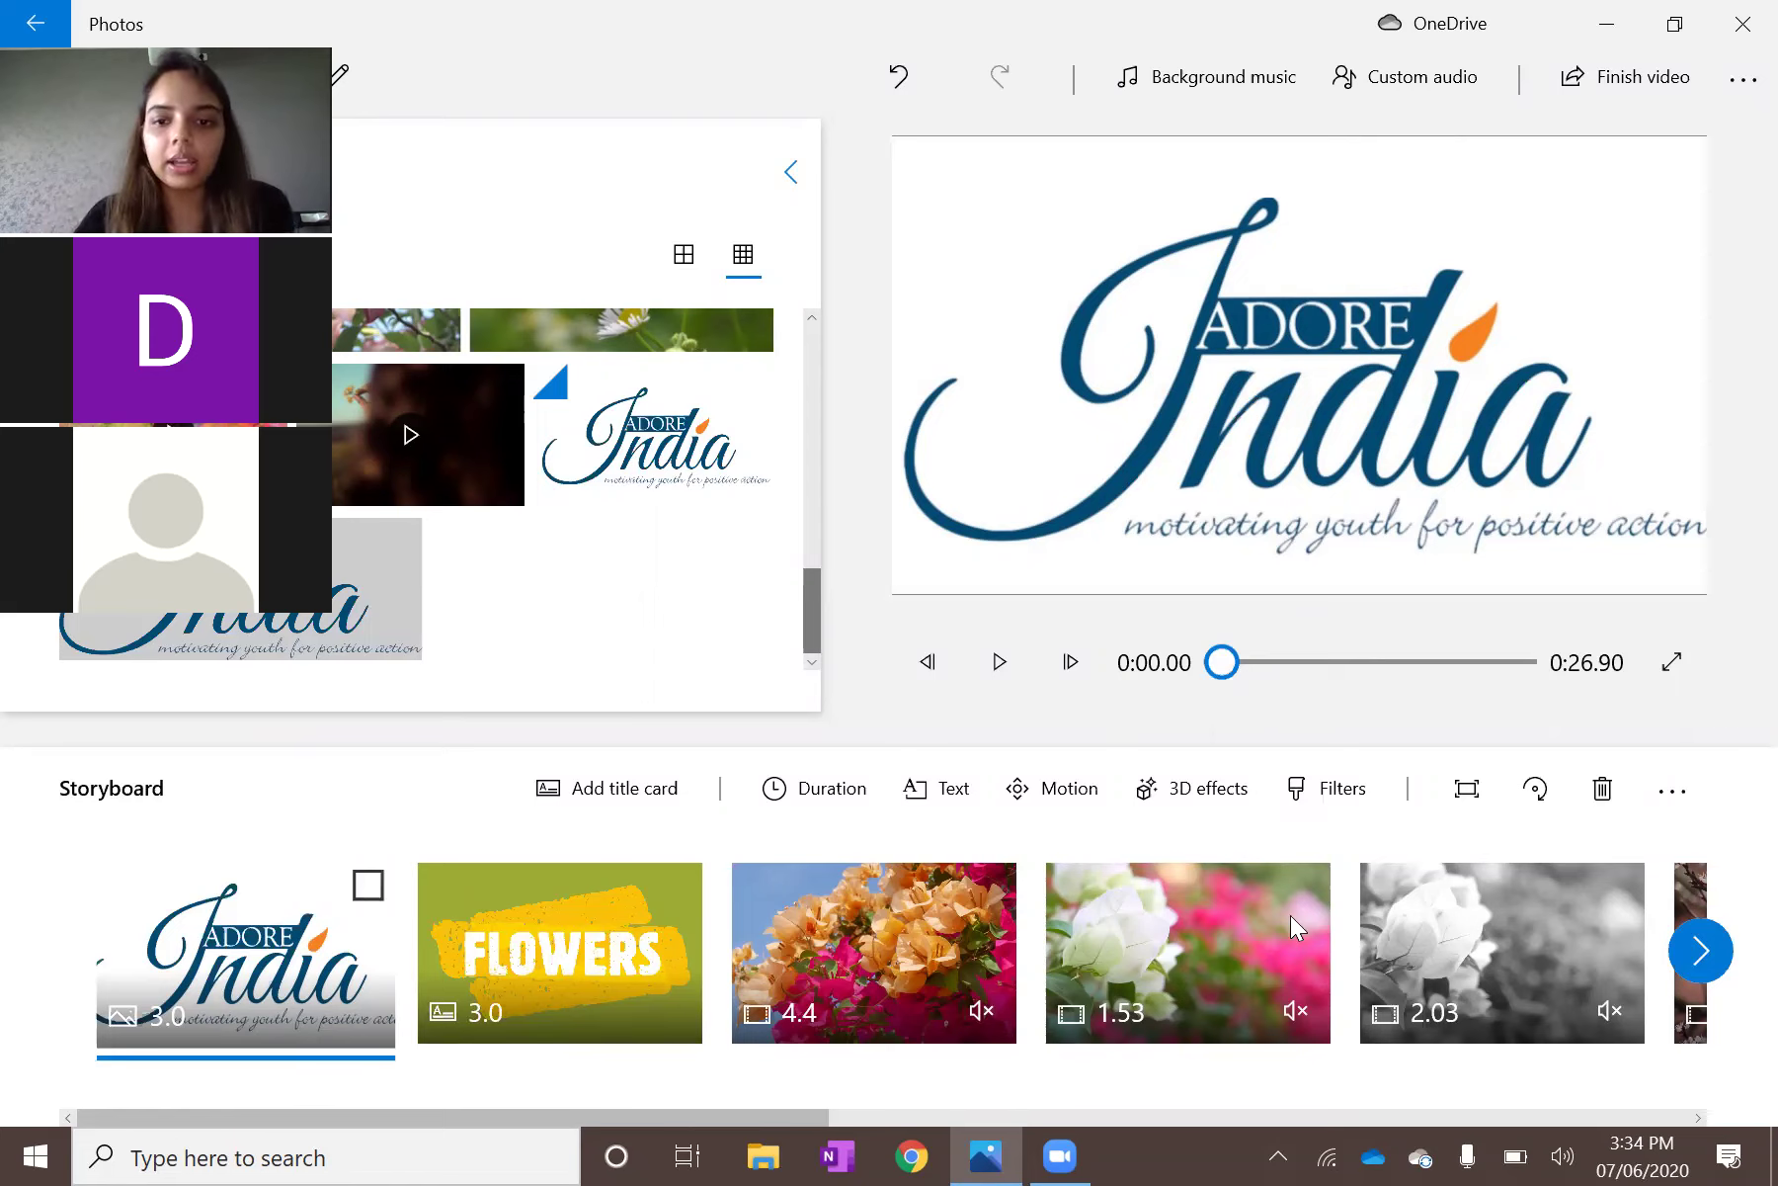
scroll(1430, 944, down, 5)
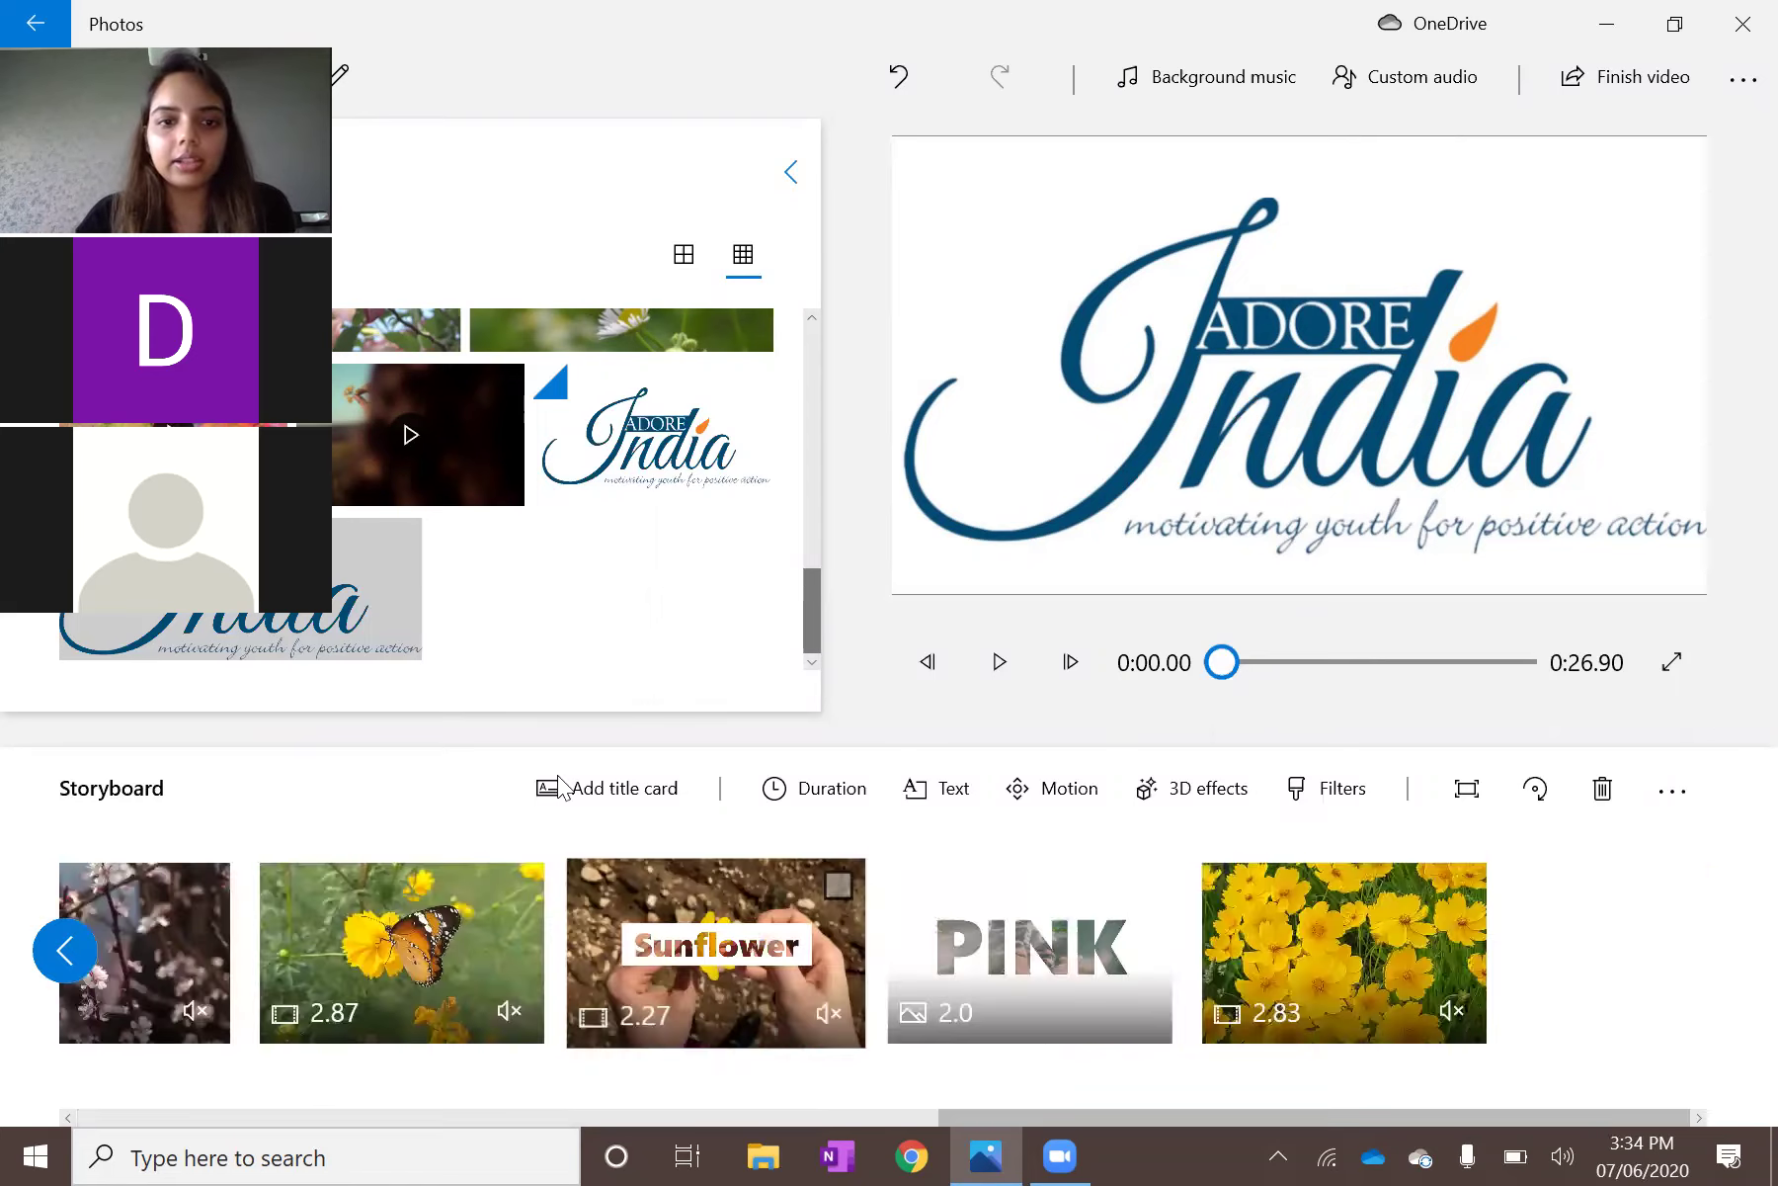
scroll(633, 620, up, 1)
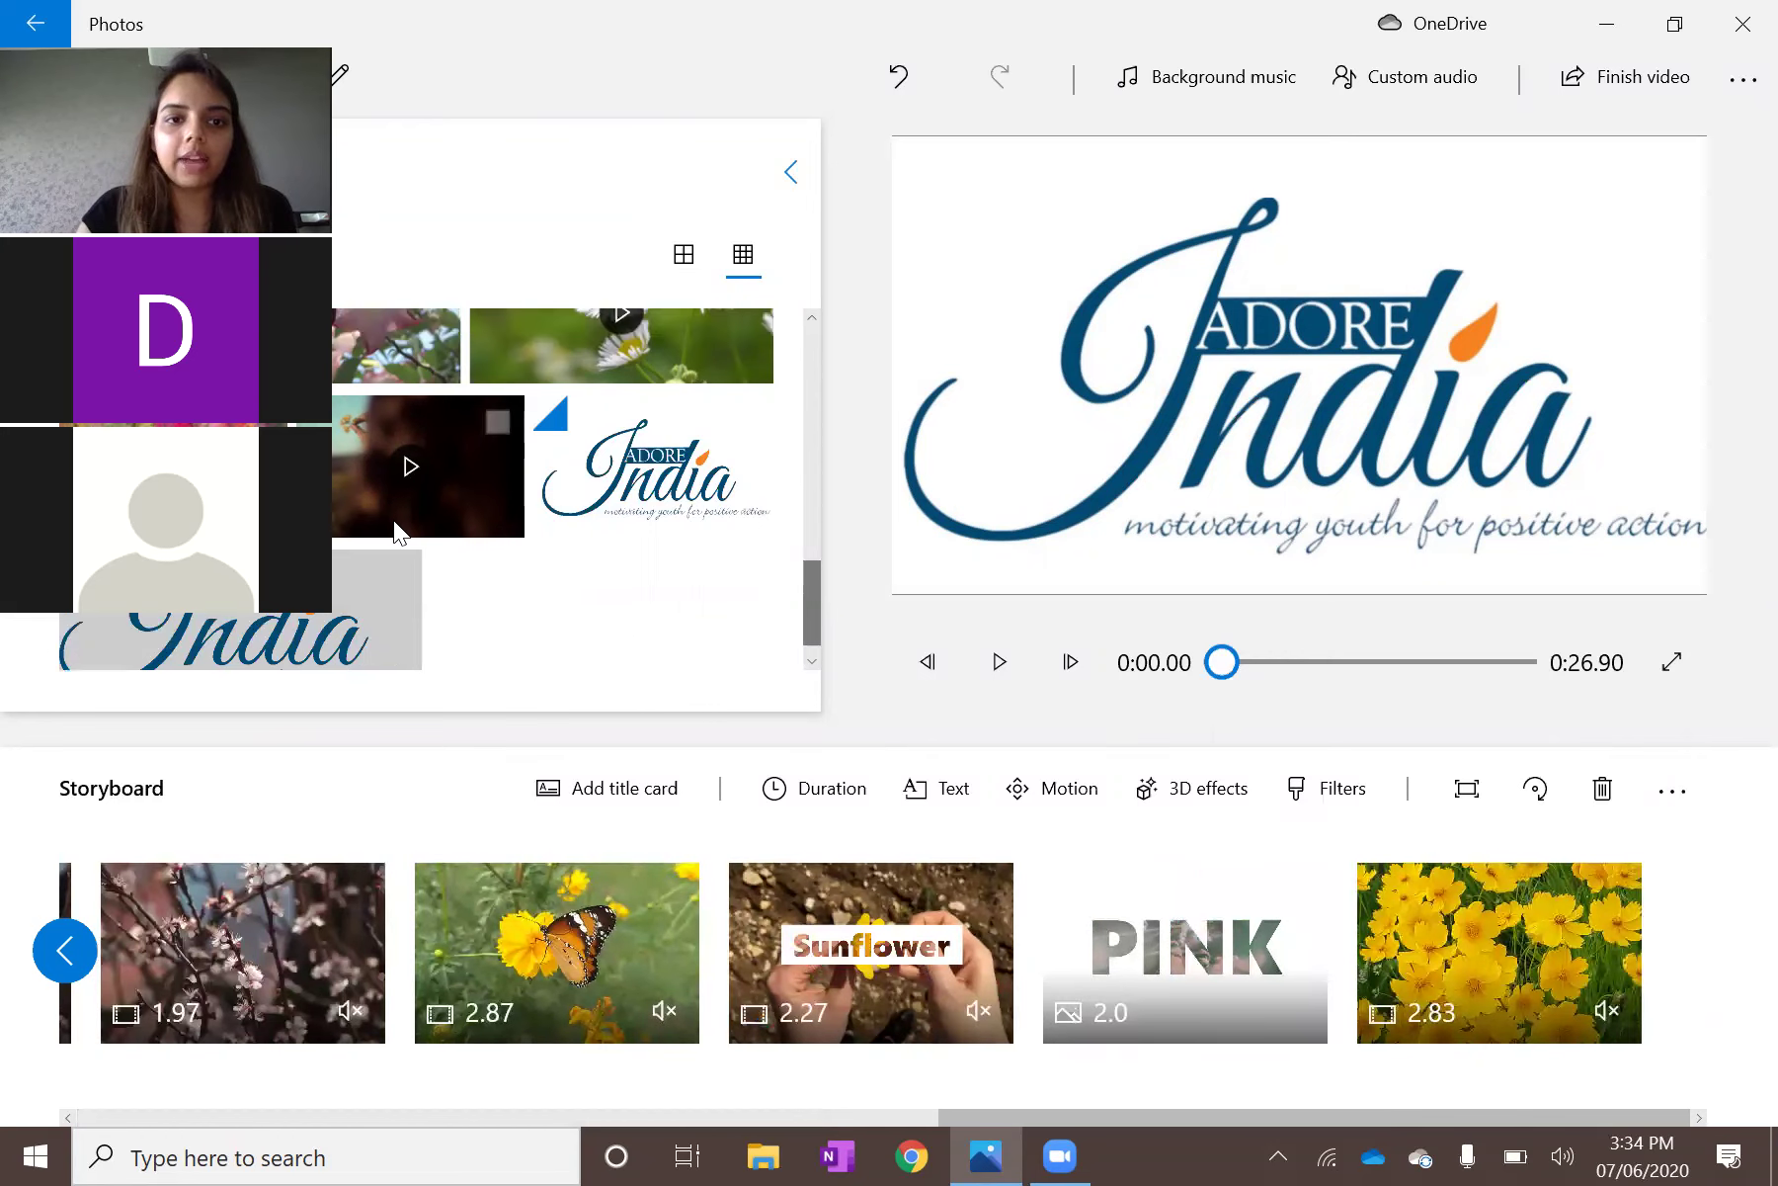
drag(1106, 620, 1528, 907)
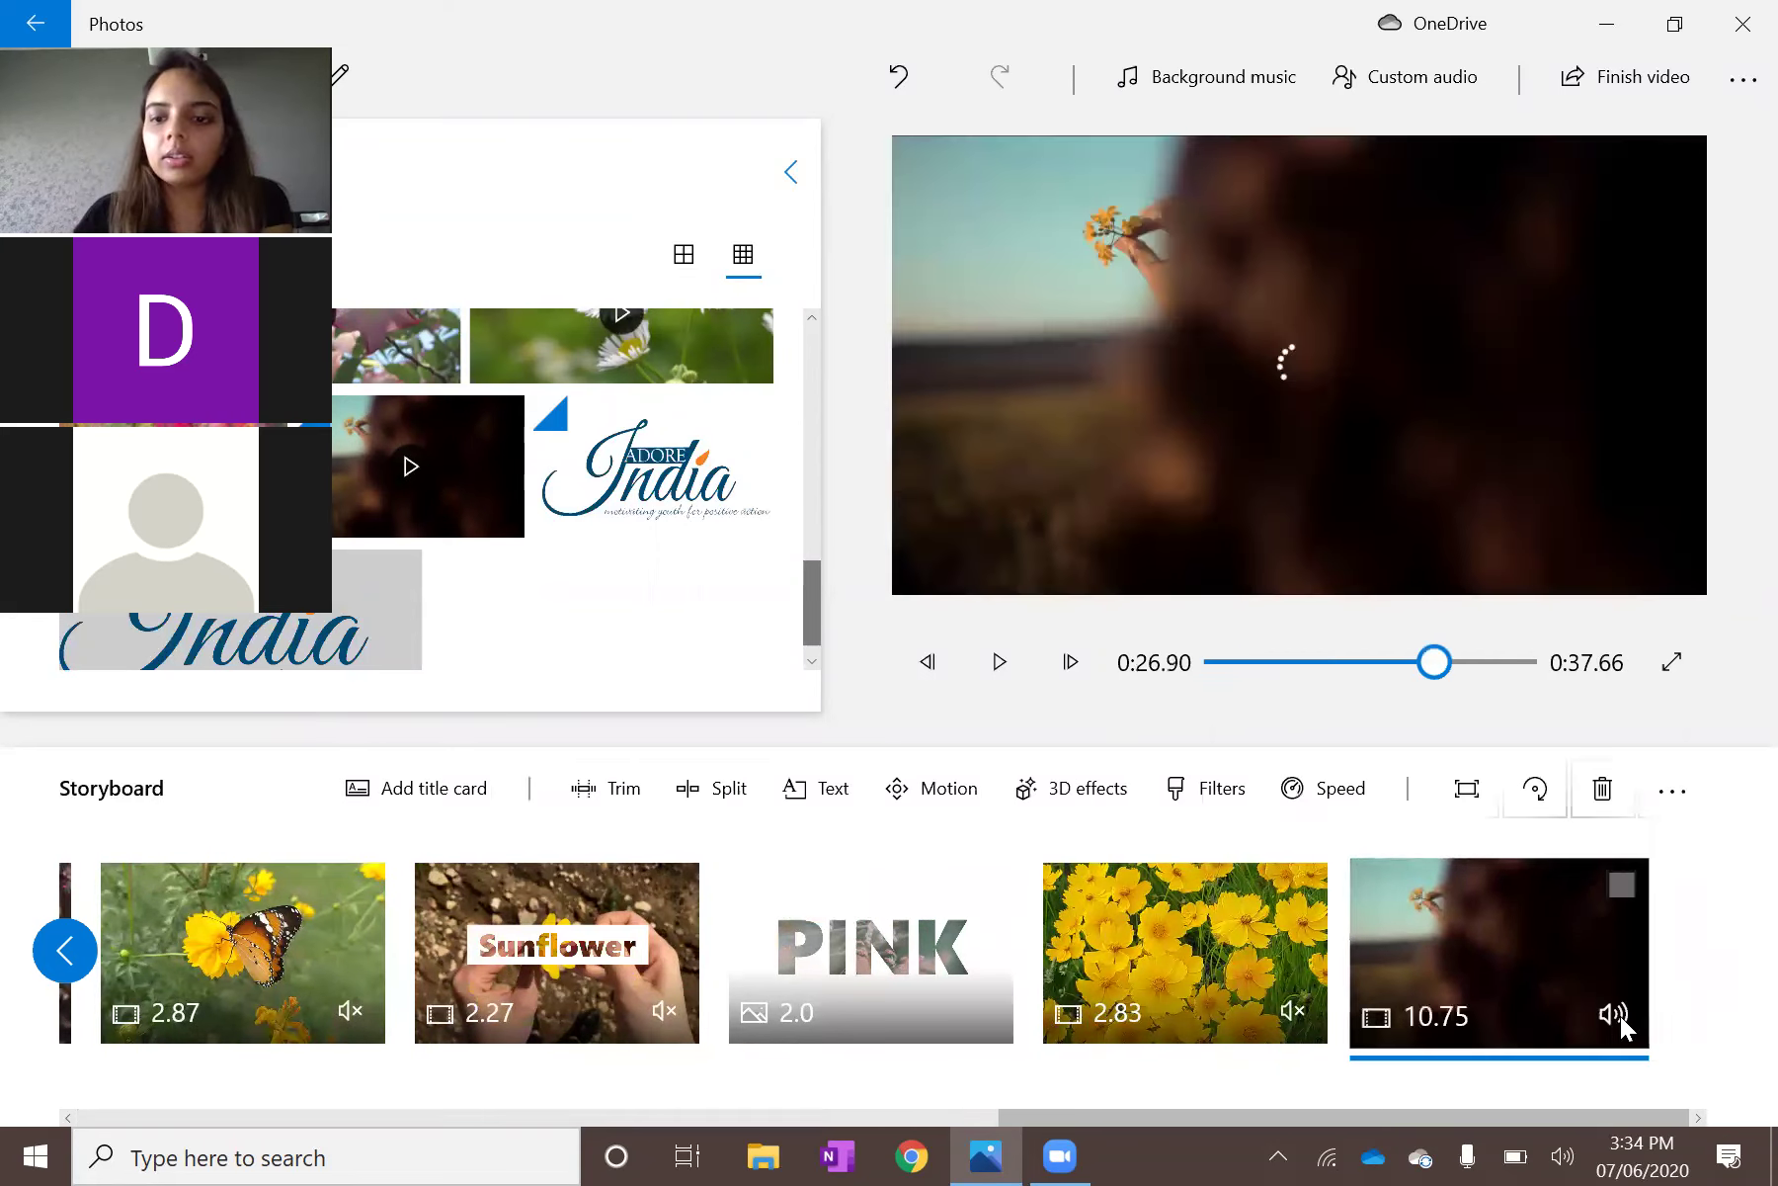
click(1618, 1018)
click(1617, 1014)
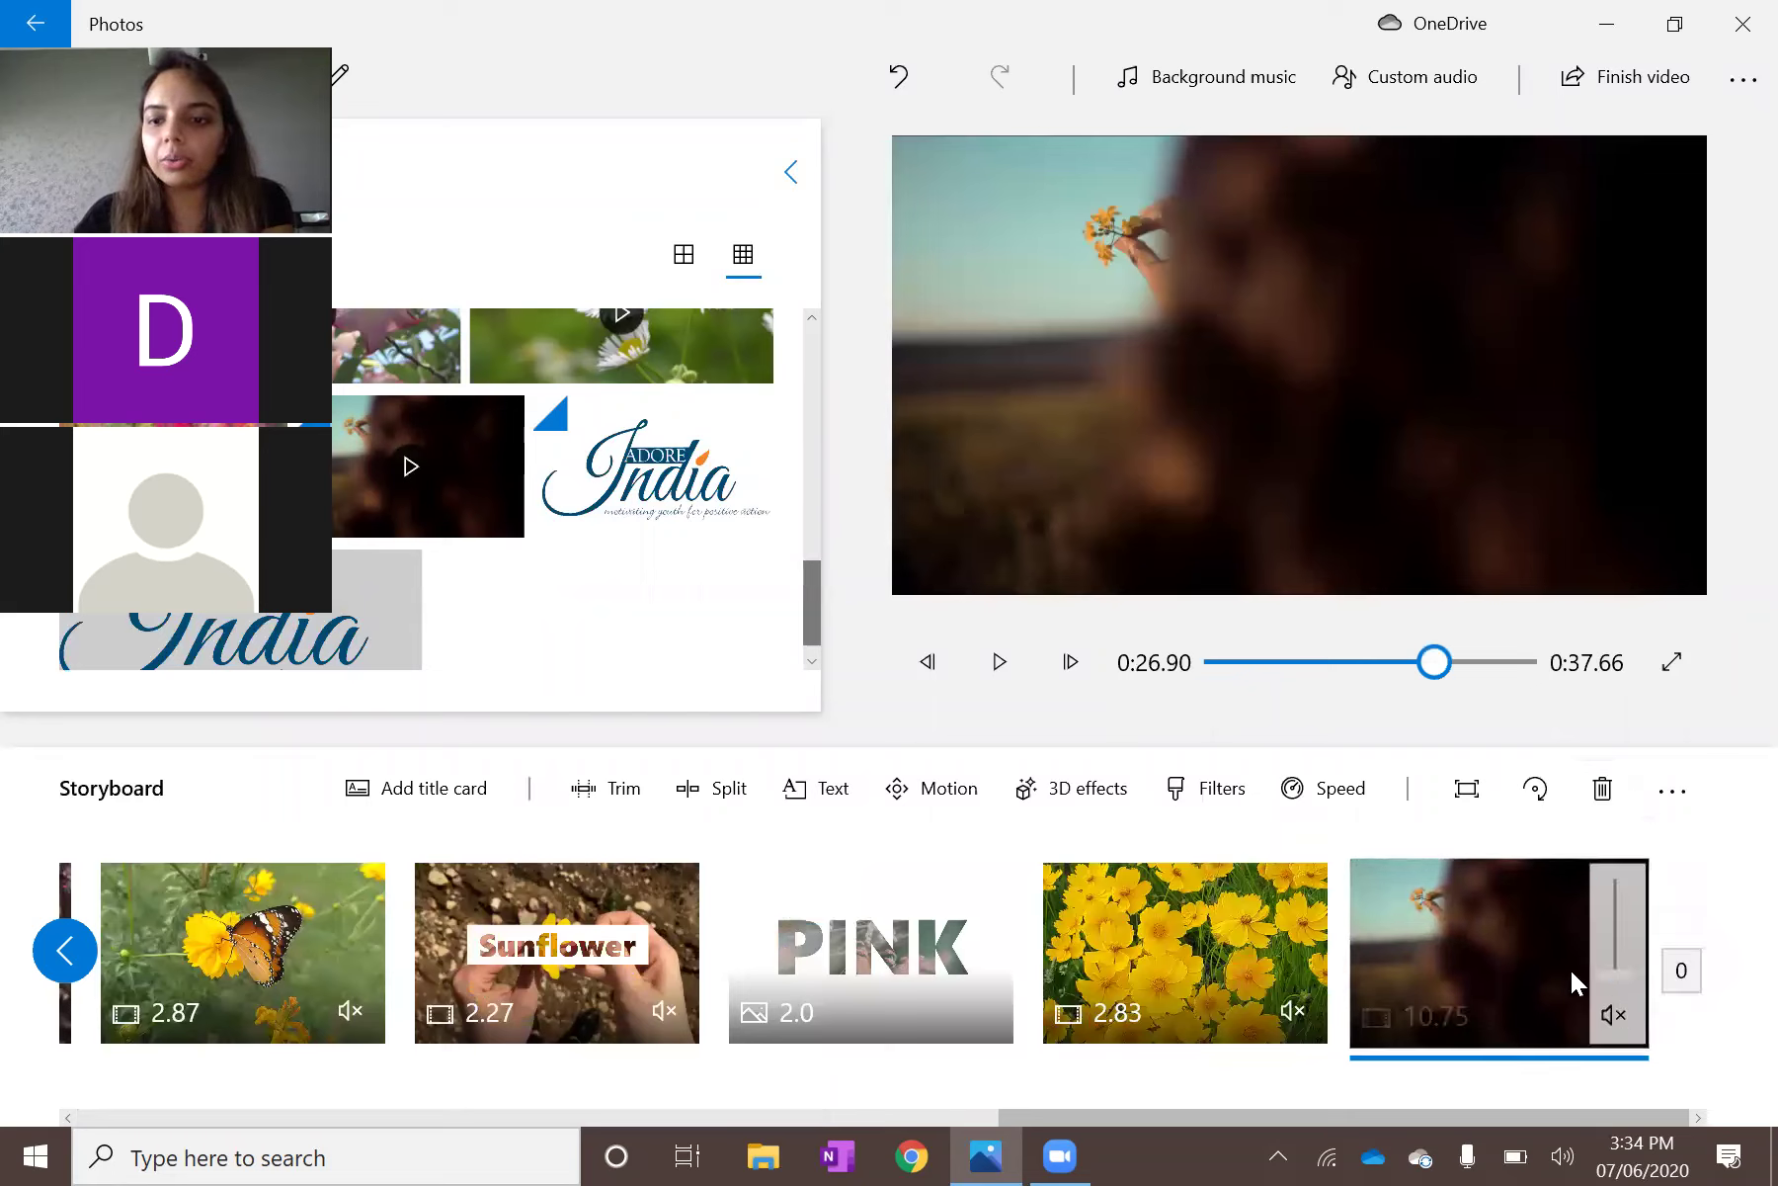
click(1552, 959)
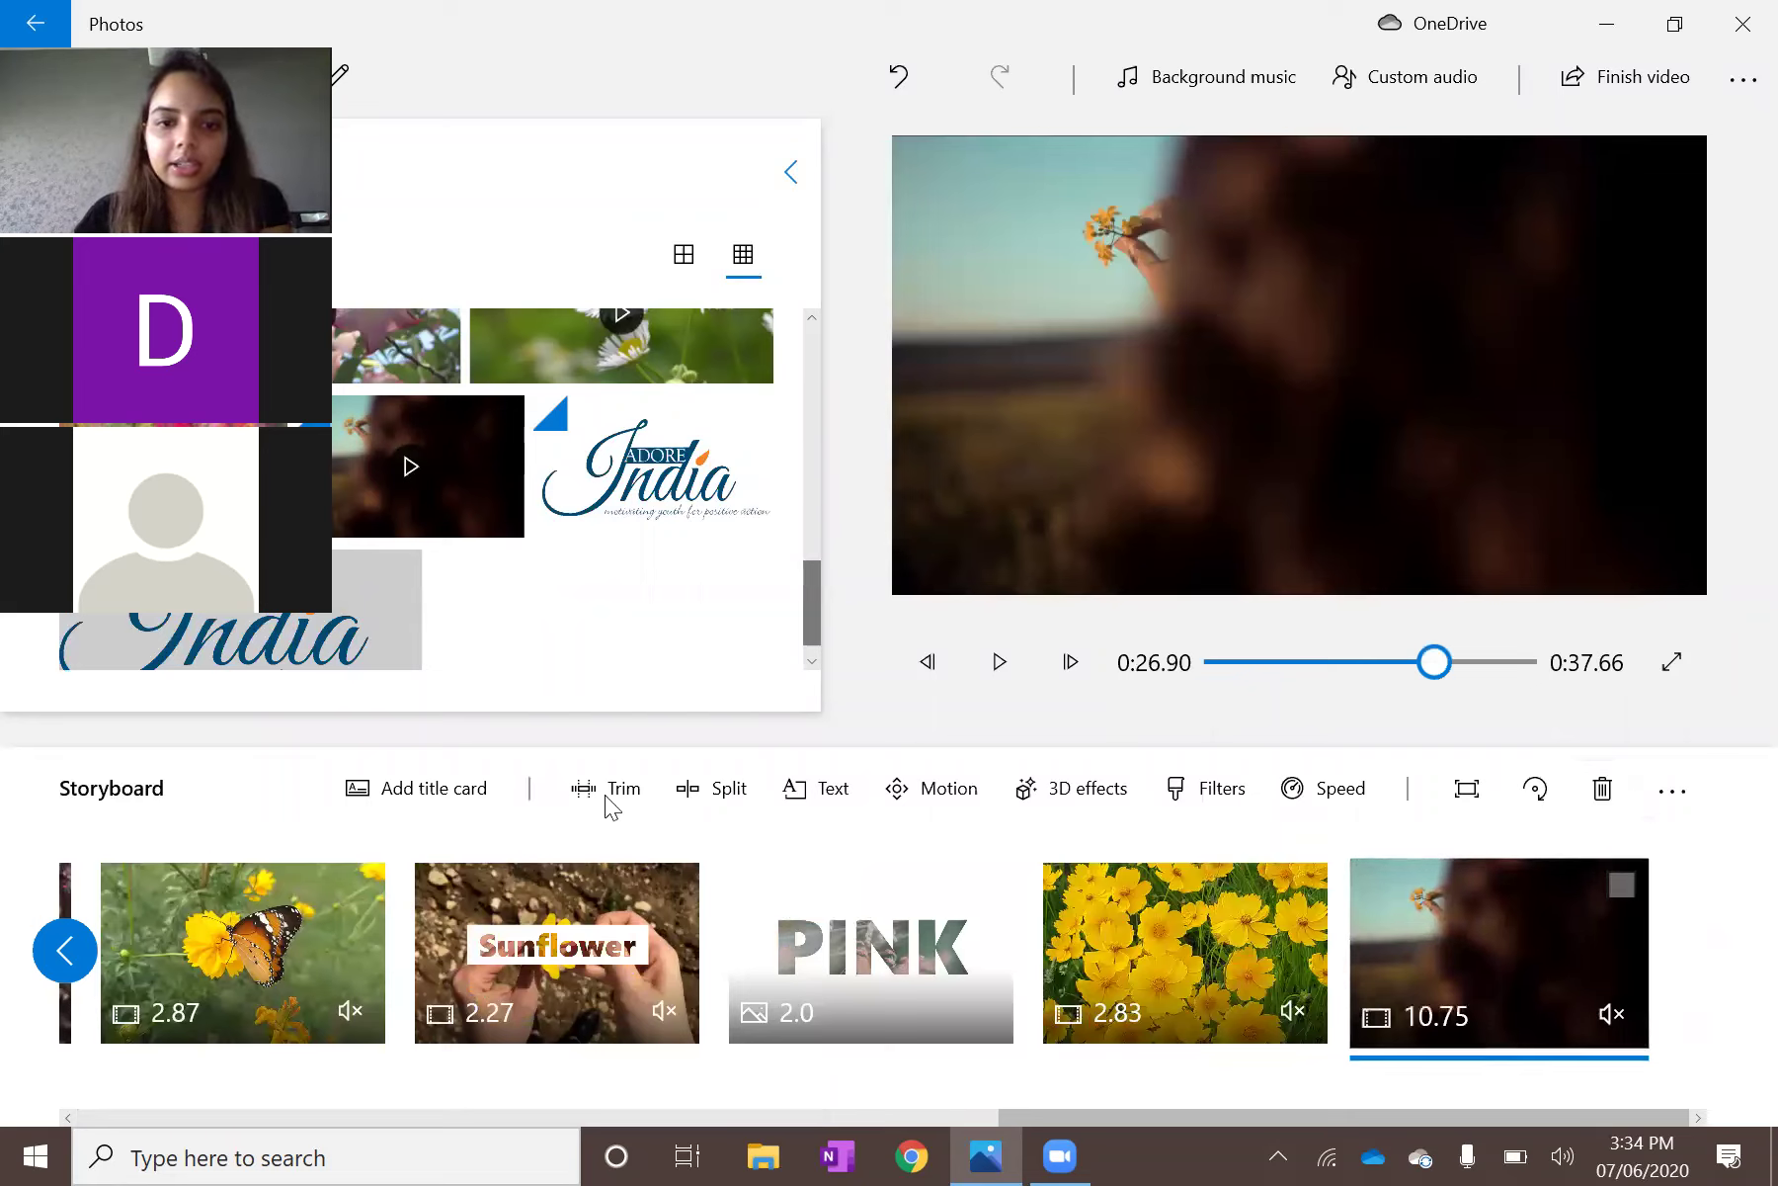
Narrow the trim range of the hand-holding-flowers clip to a 1.50-second section from 0:05.13 to 0:06.63.
click(607, 798)
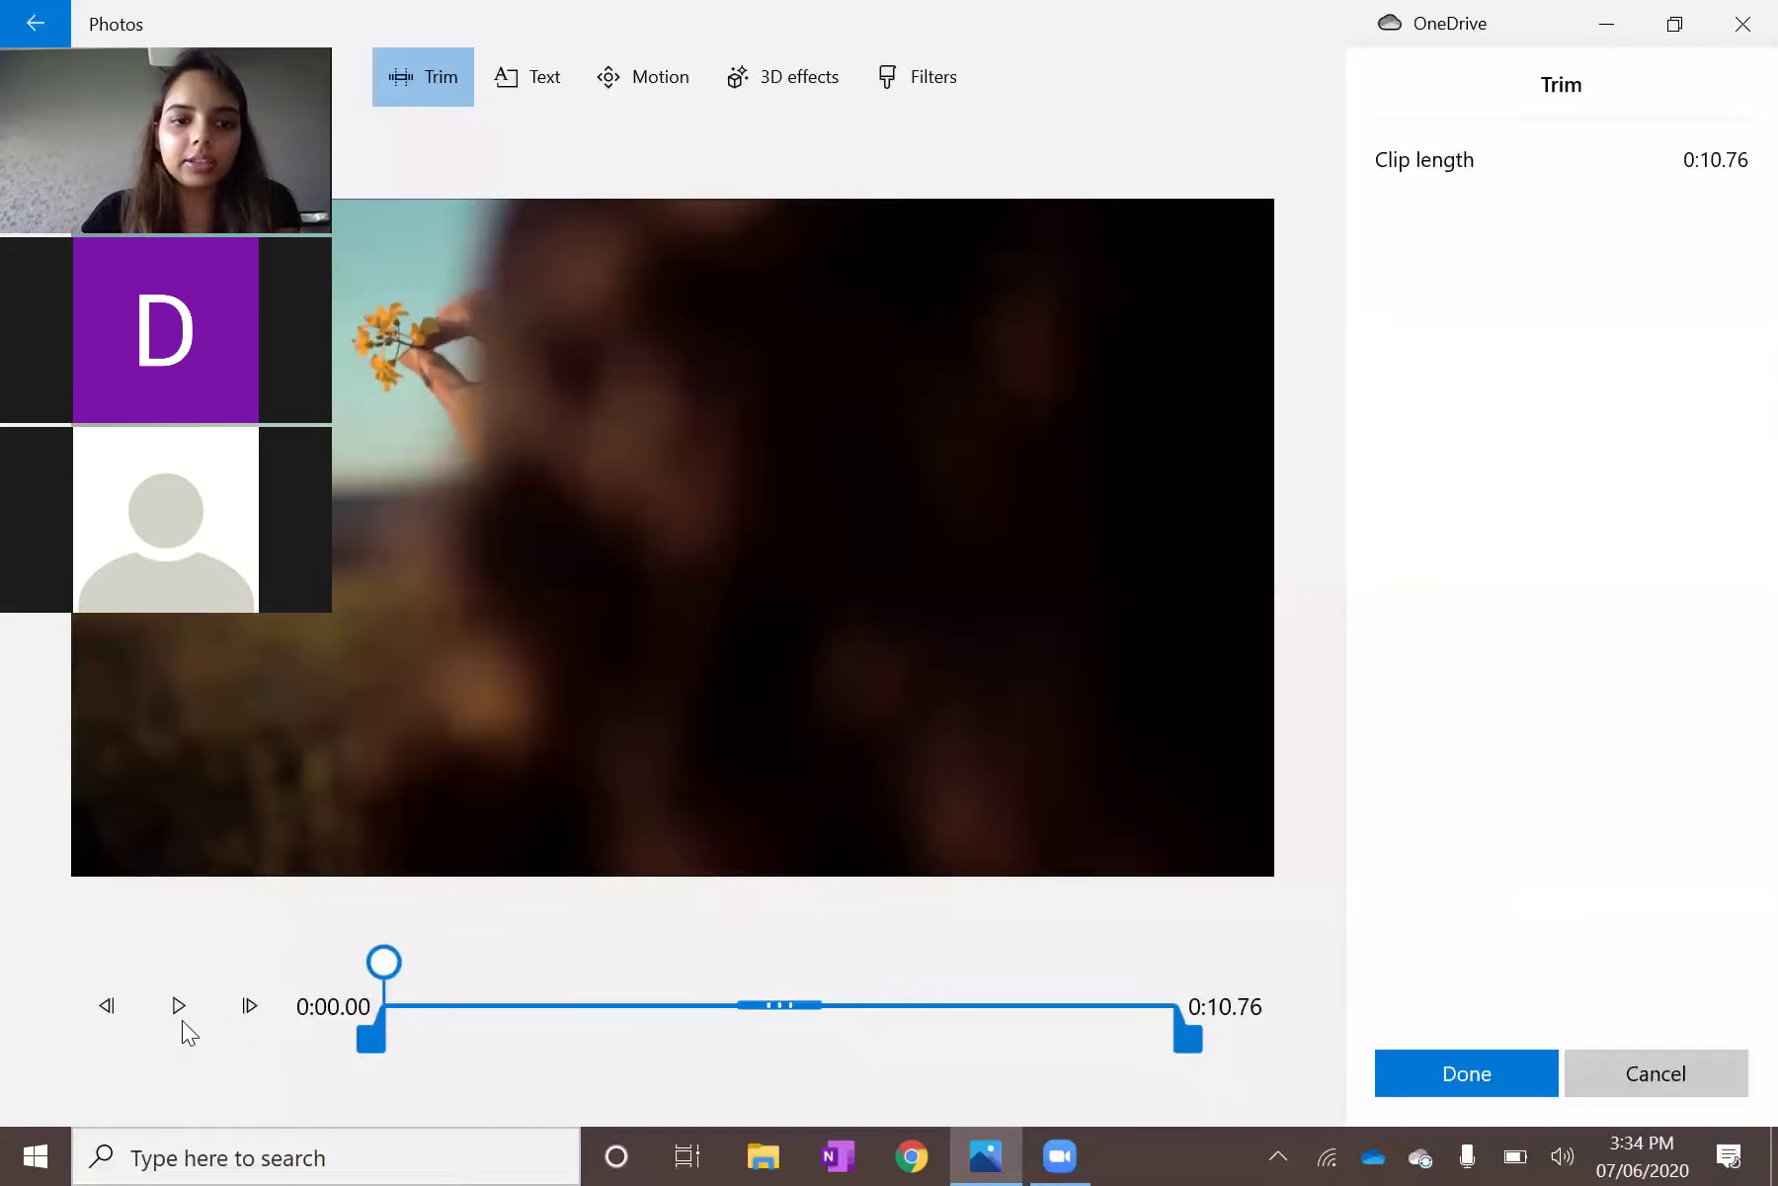
click(178, 1023)
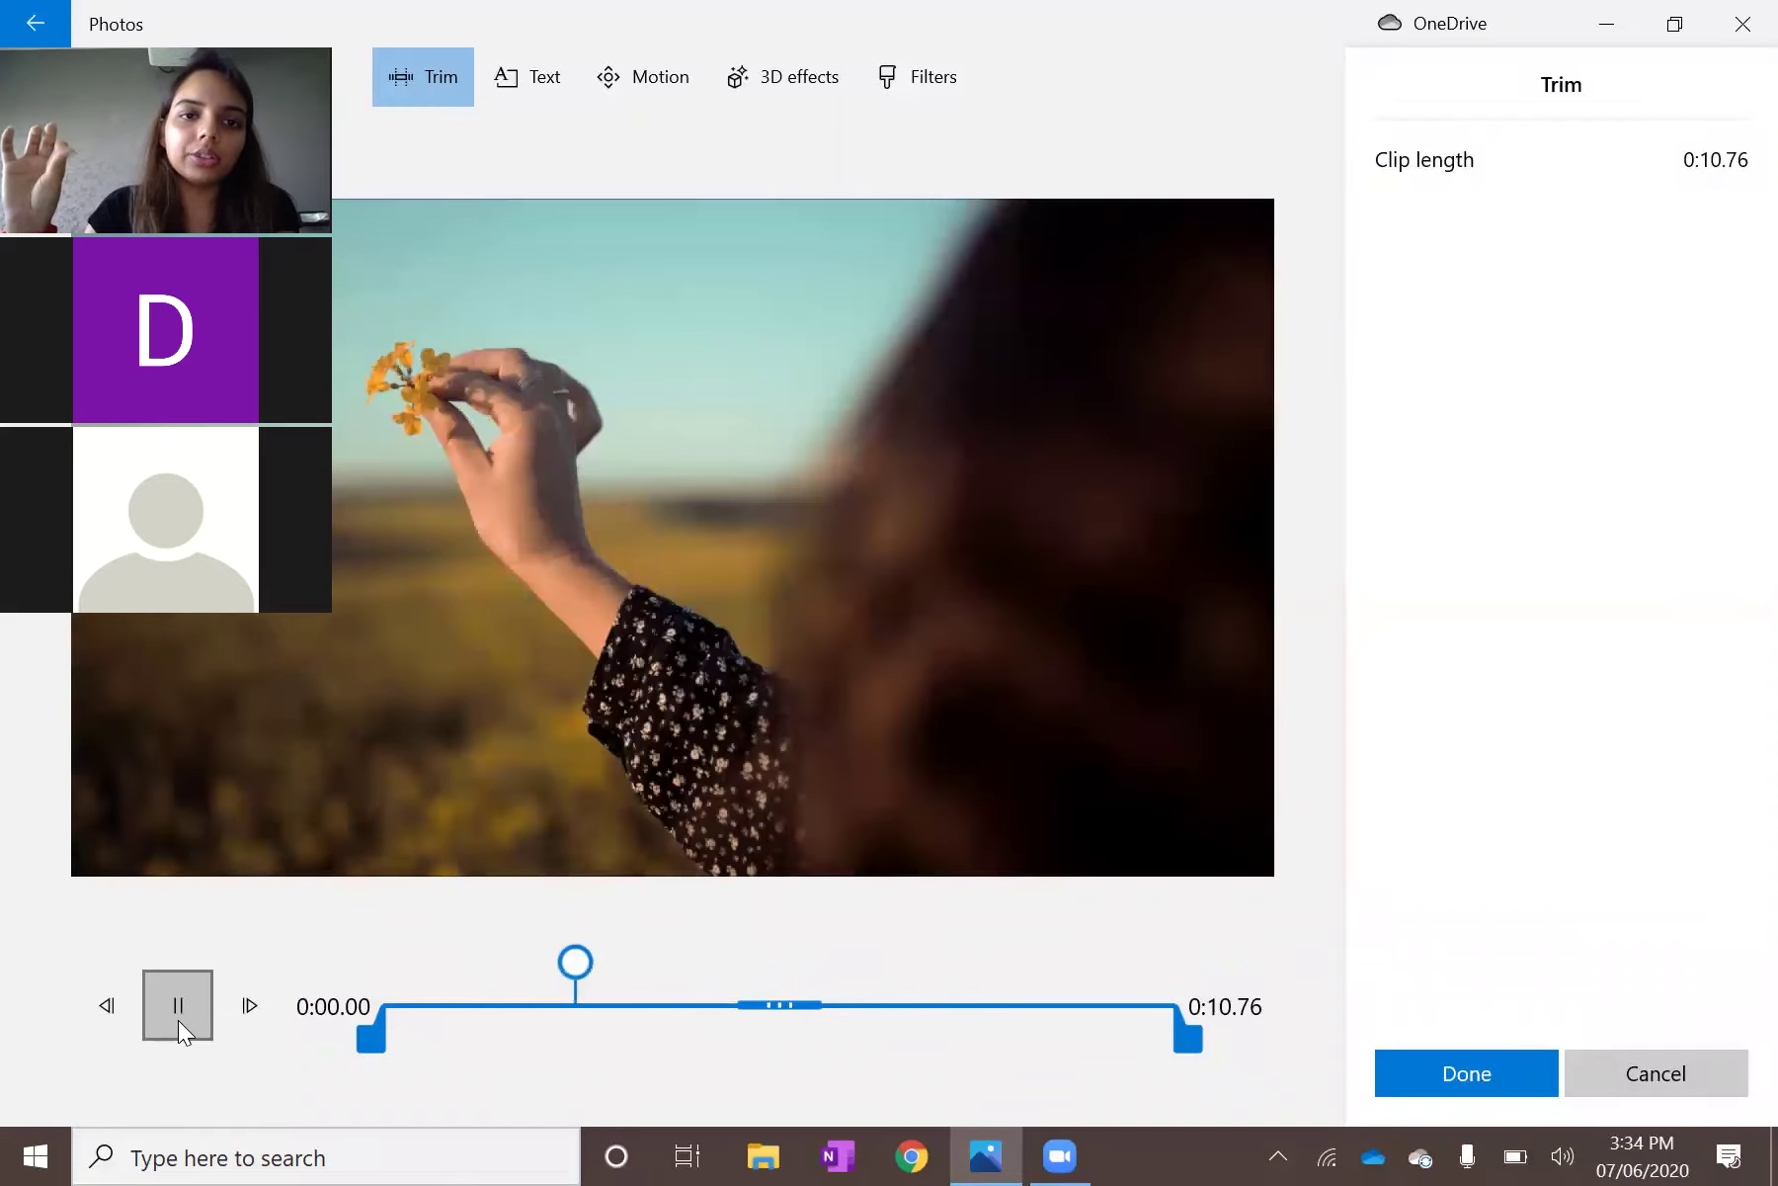
click(177, 1020)
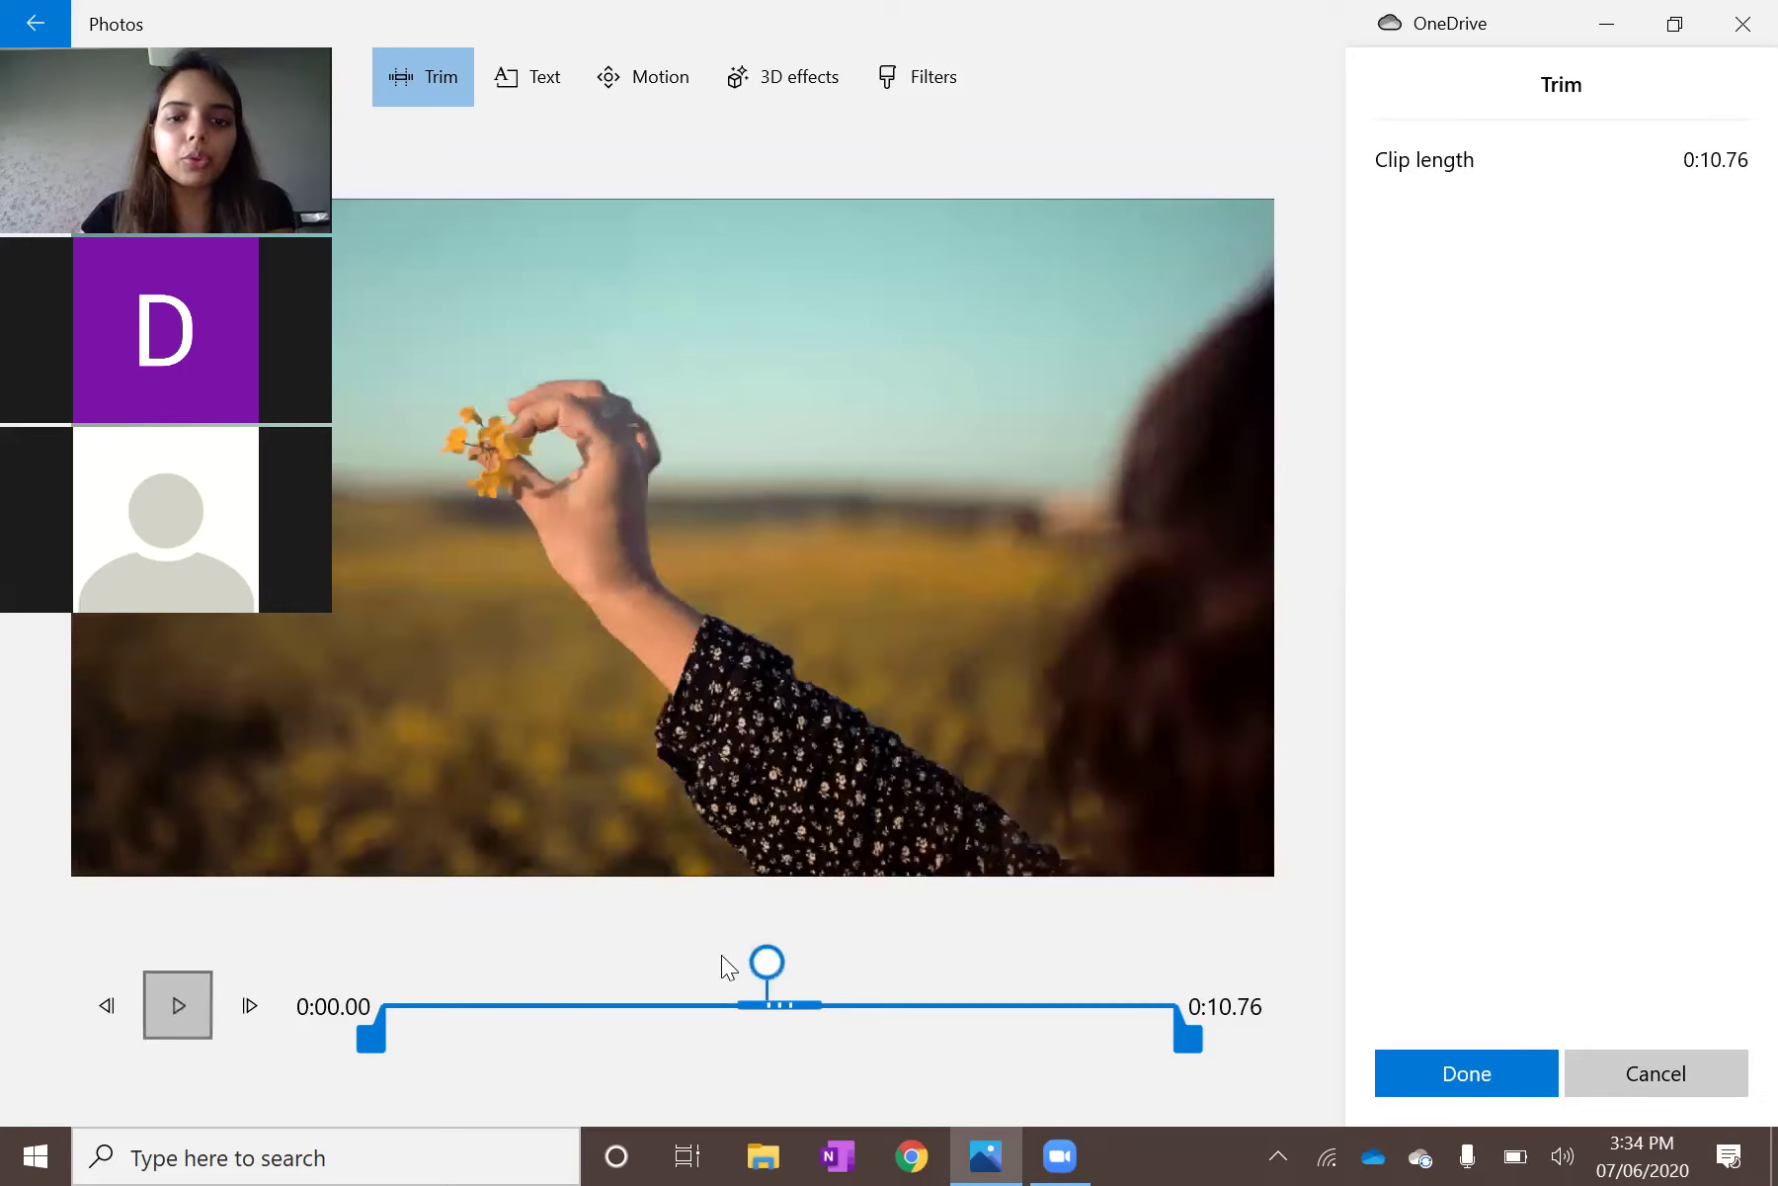
drag(721, 954, 623, 934)
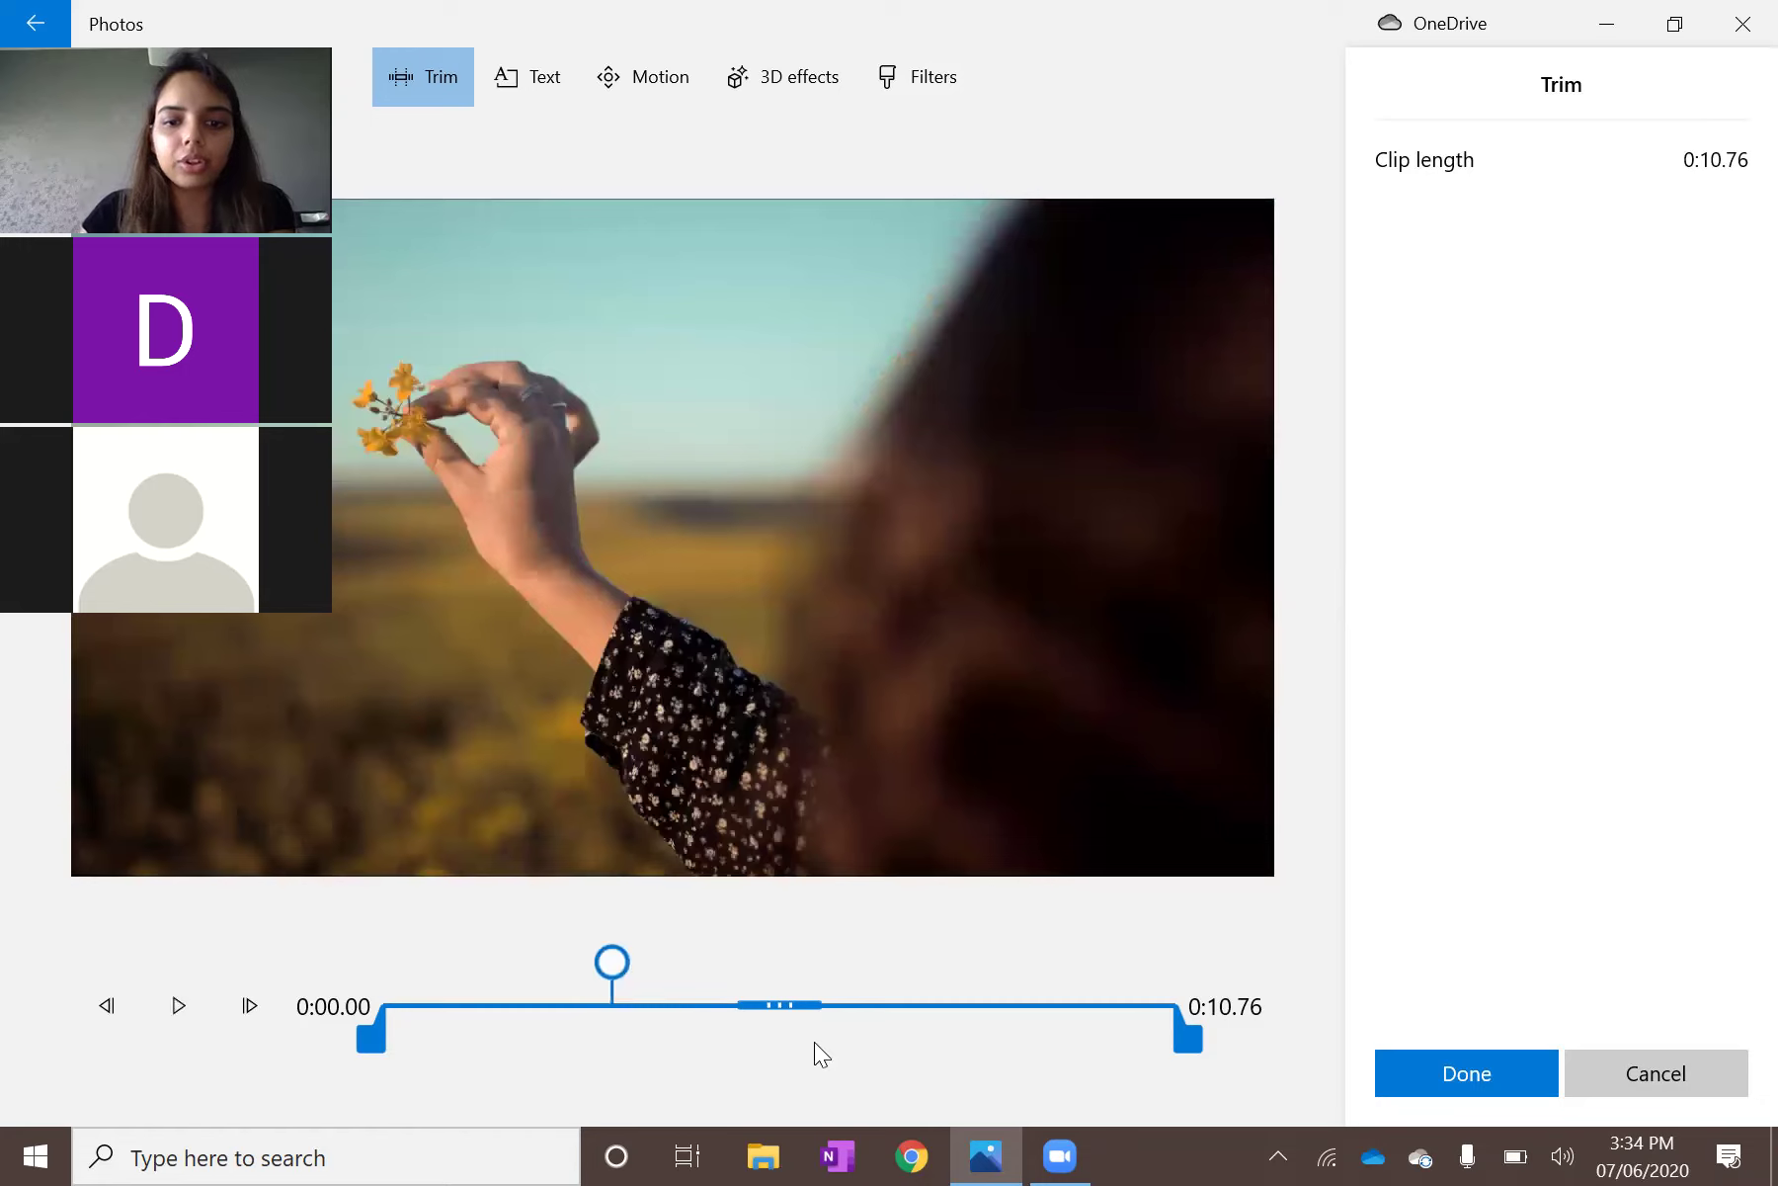
drag(371, 1038, 850, 1038)
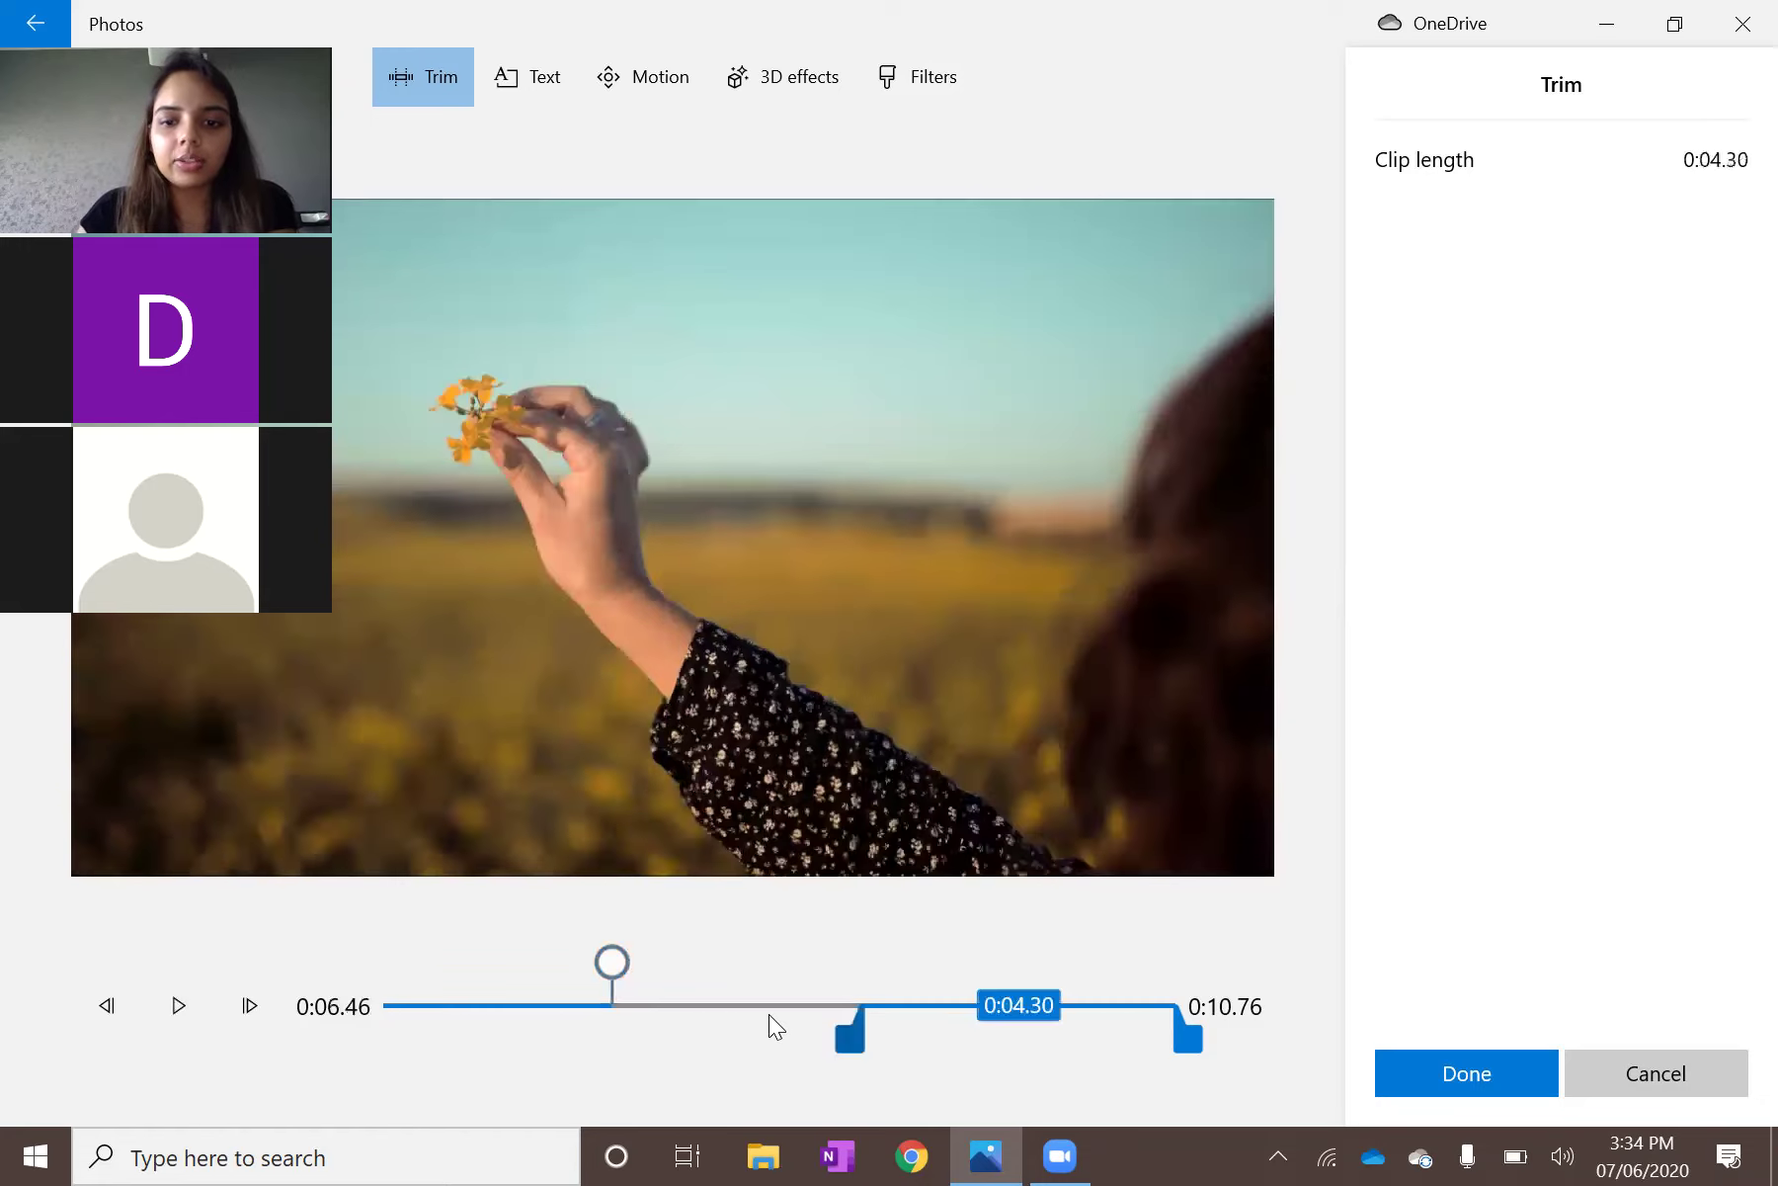
drag(1184, 1036, 993, 1036)
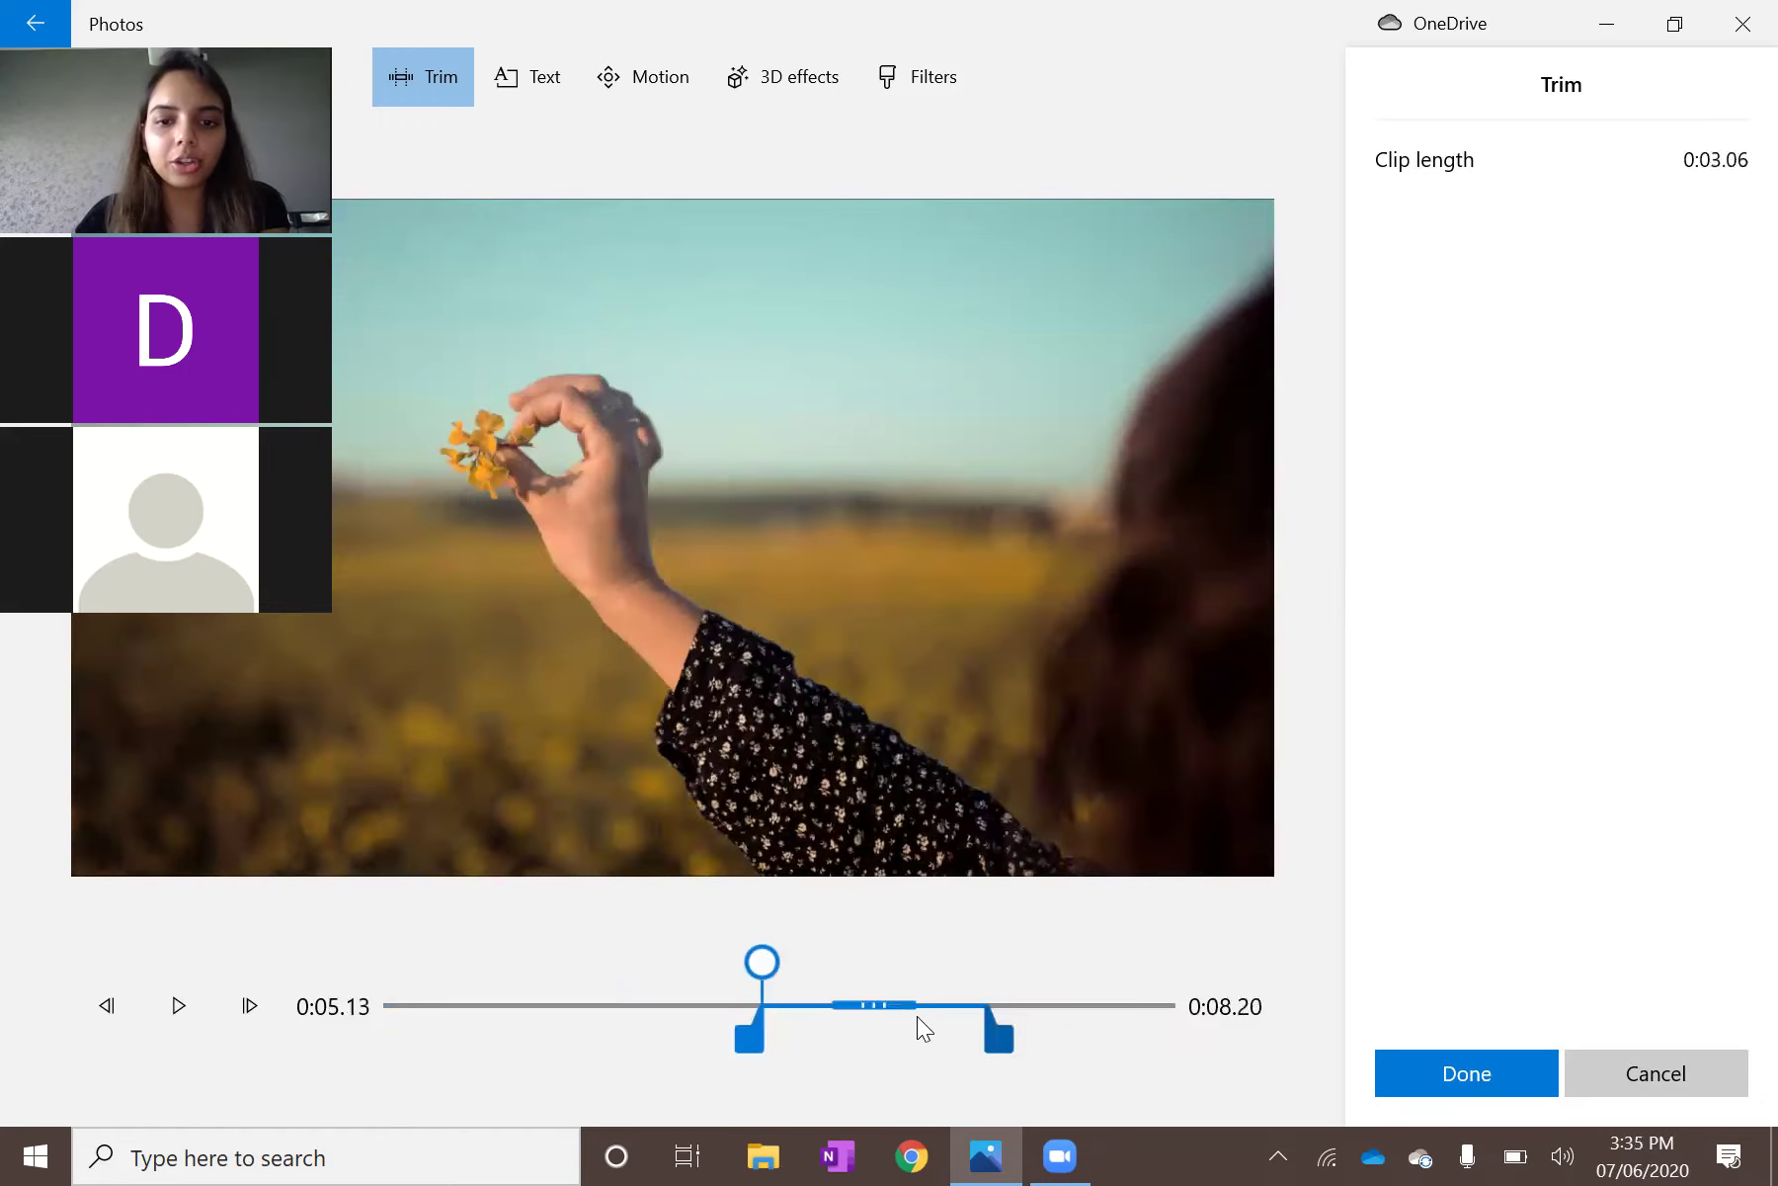
click(884, 1018)
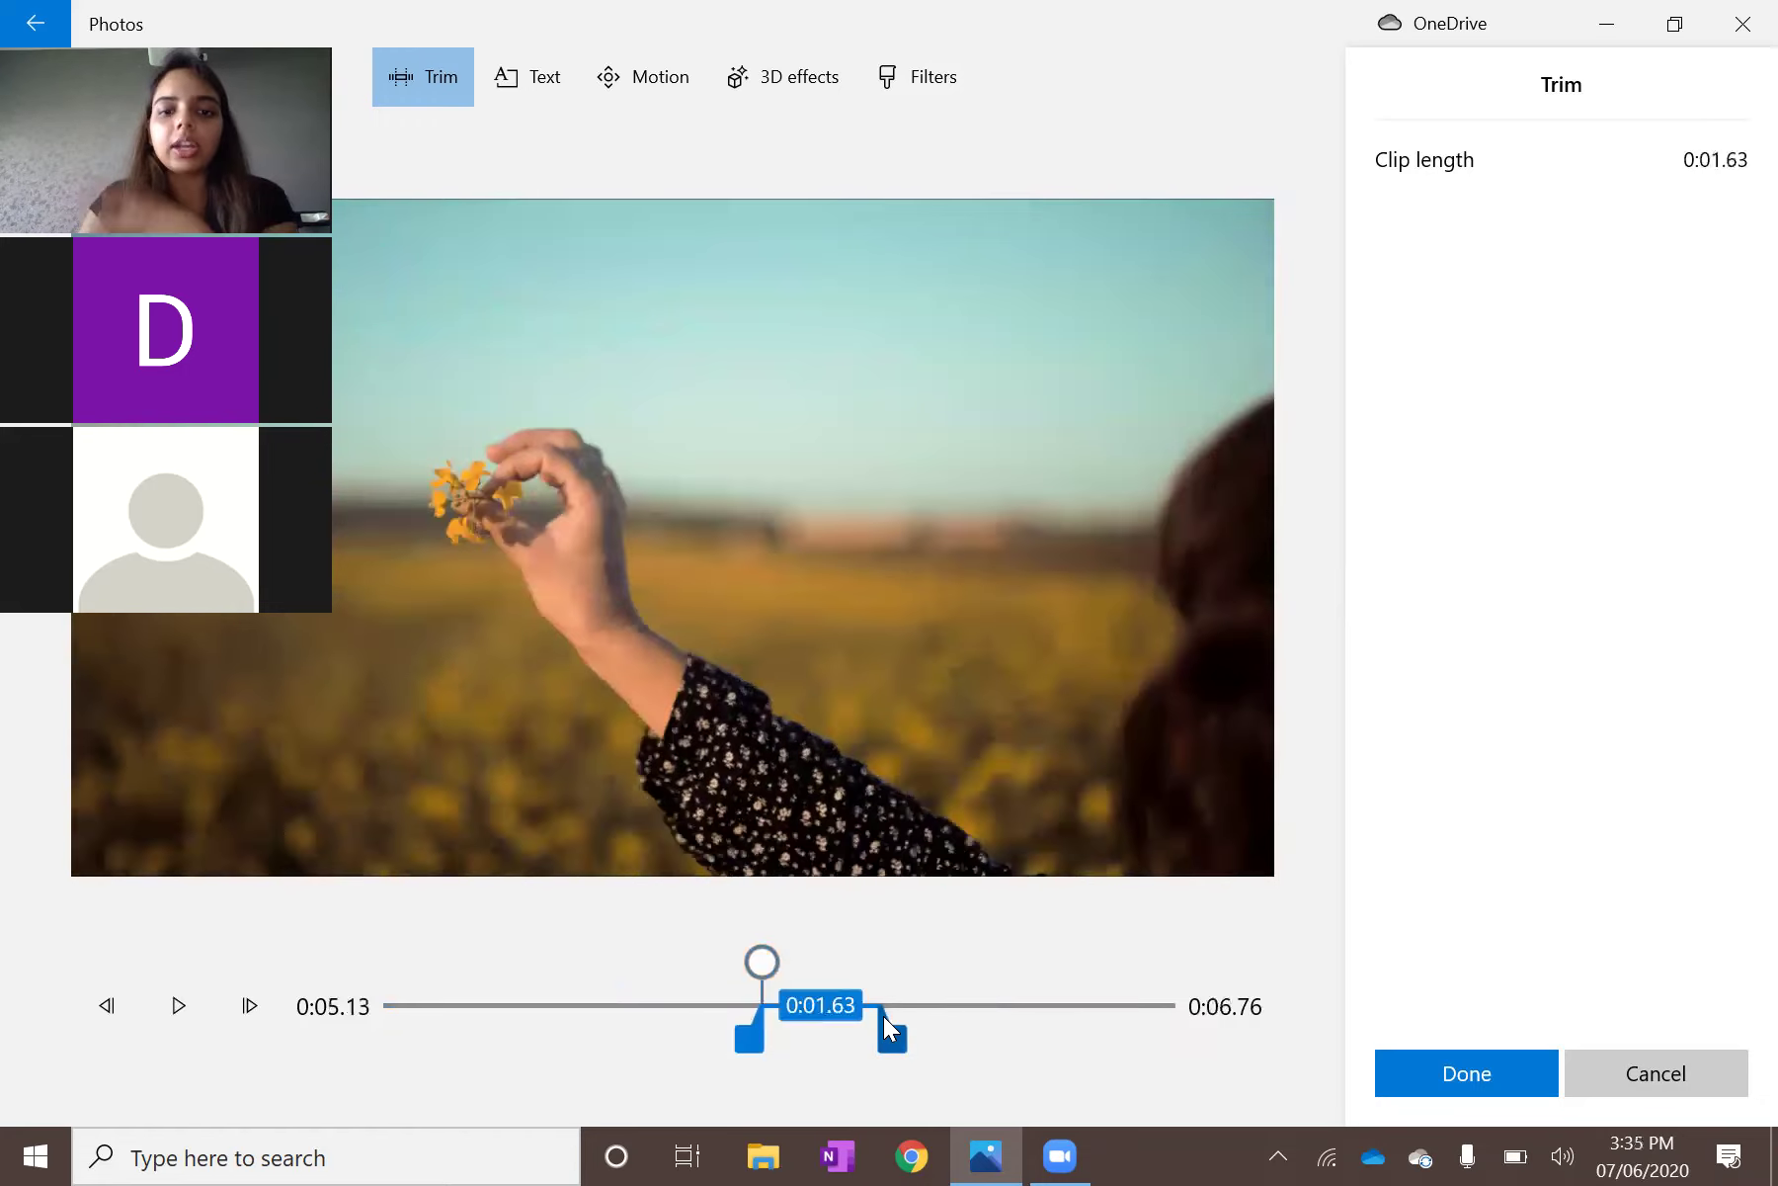
drag(883, 1016, 875, 1016)
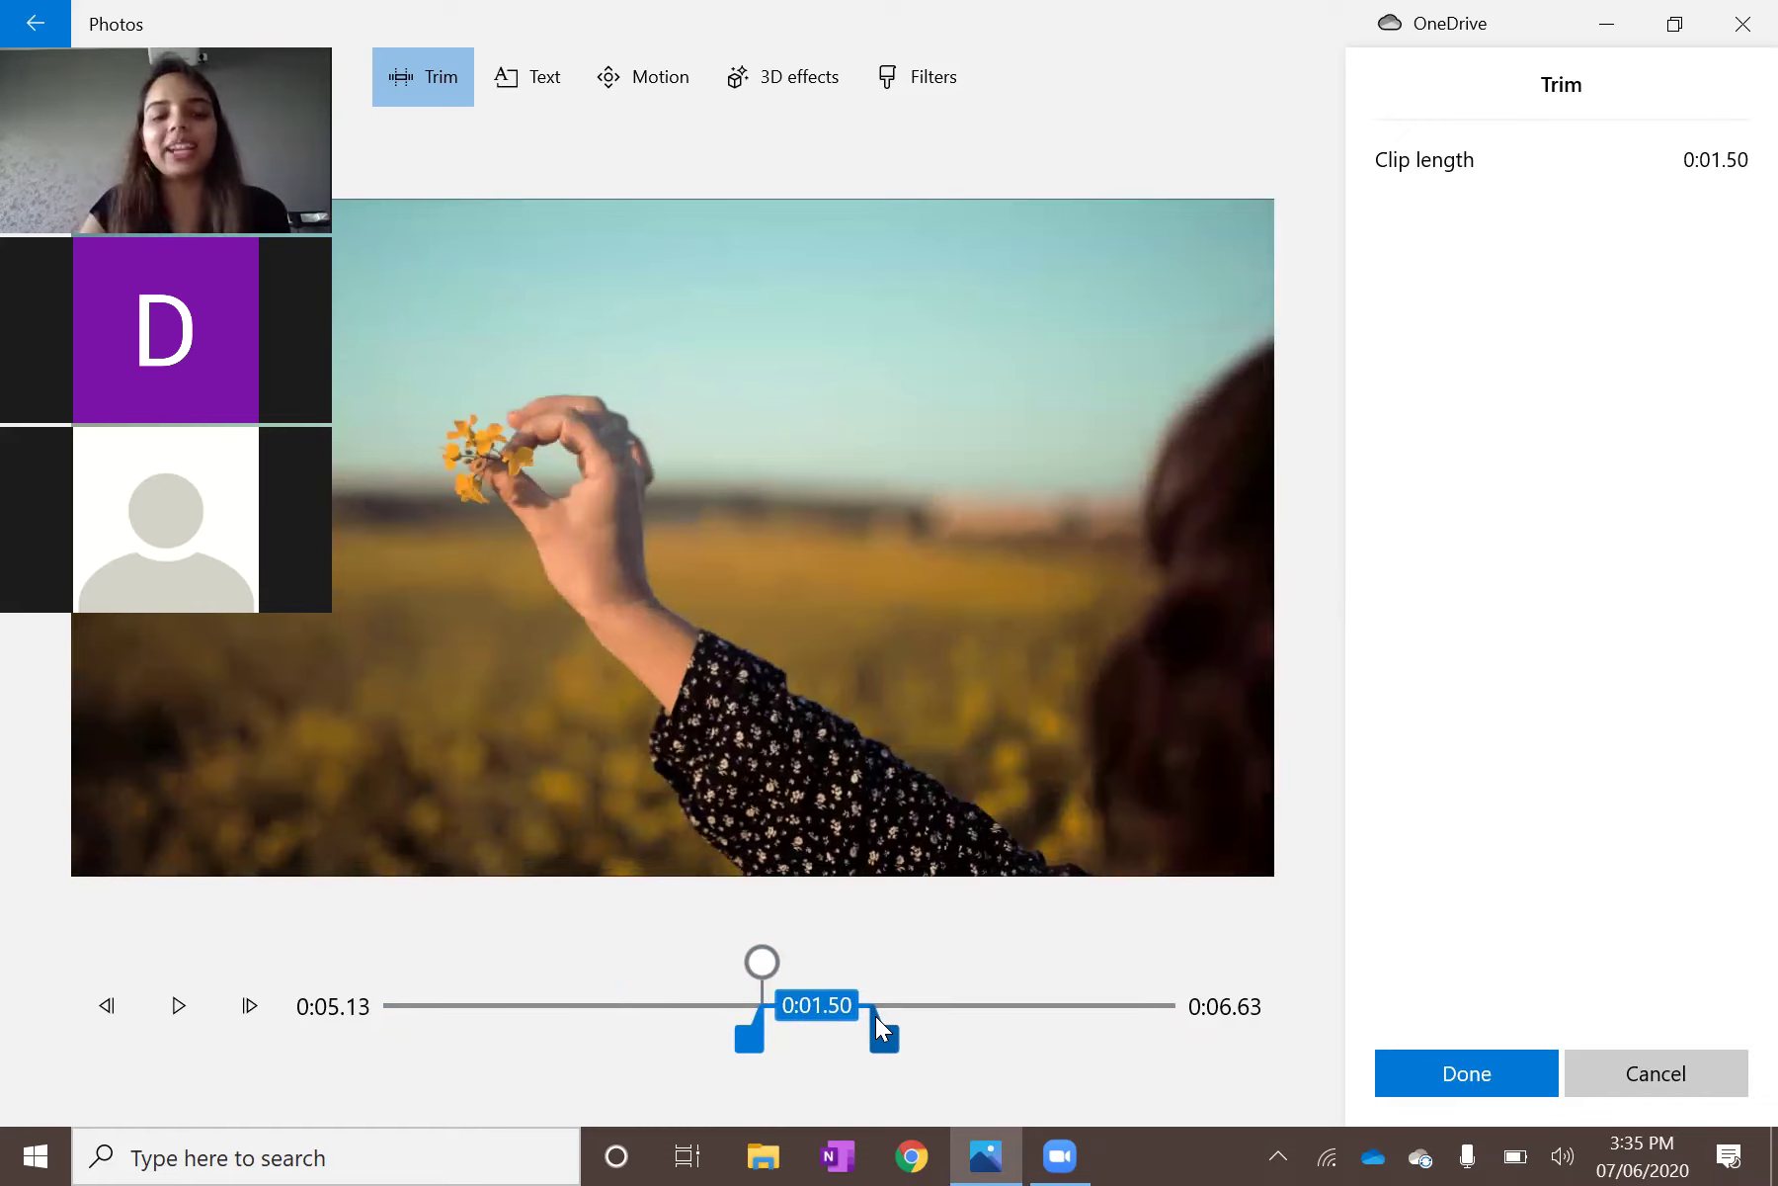
key(Right)
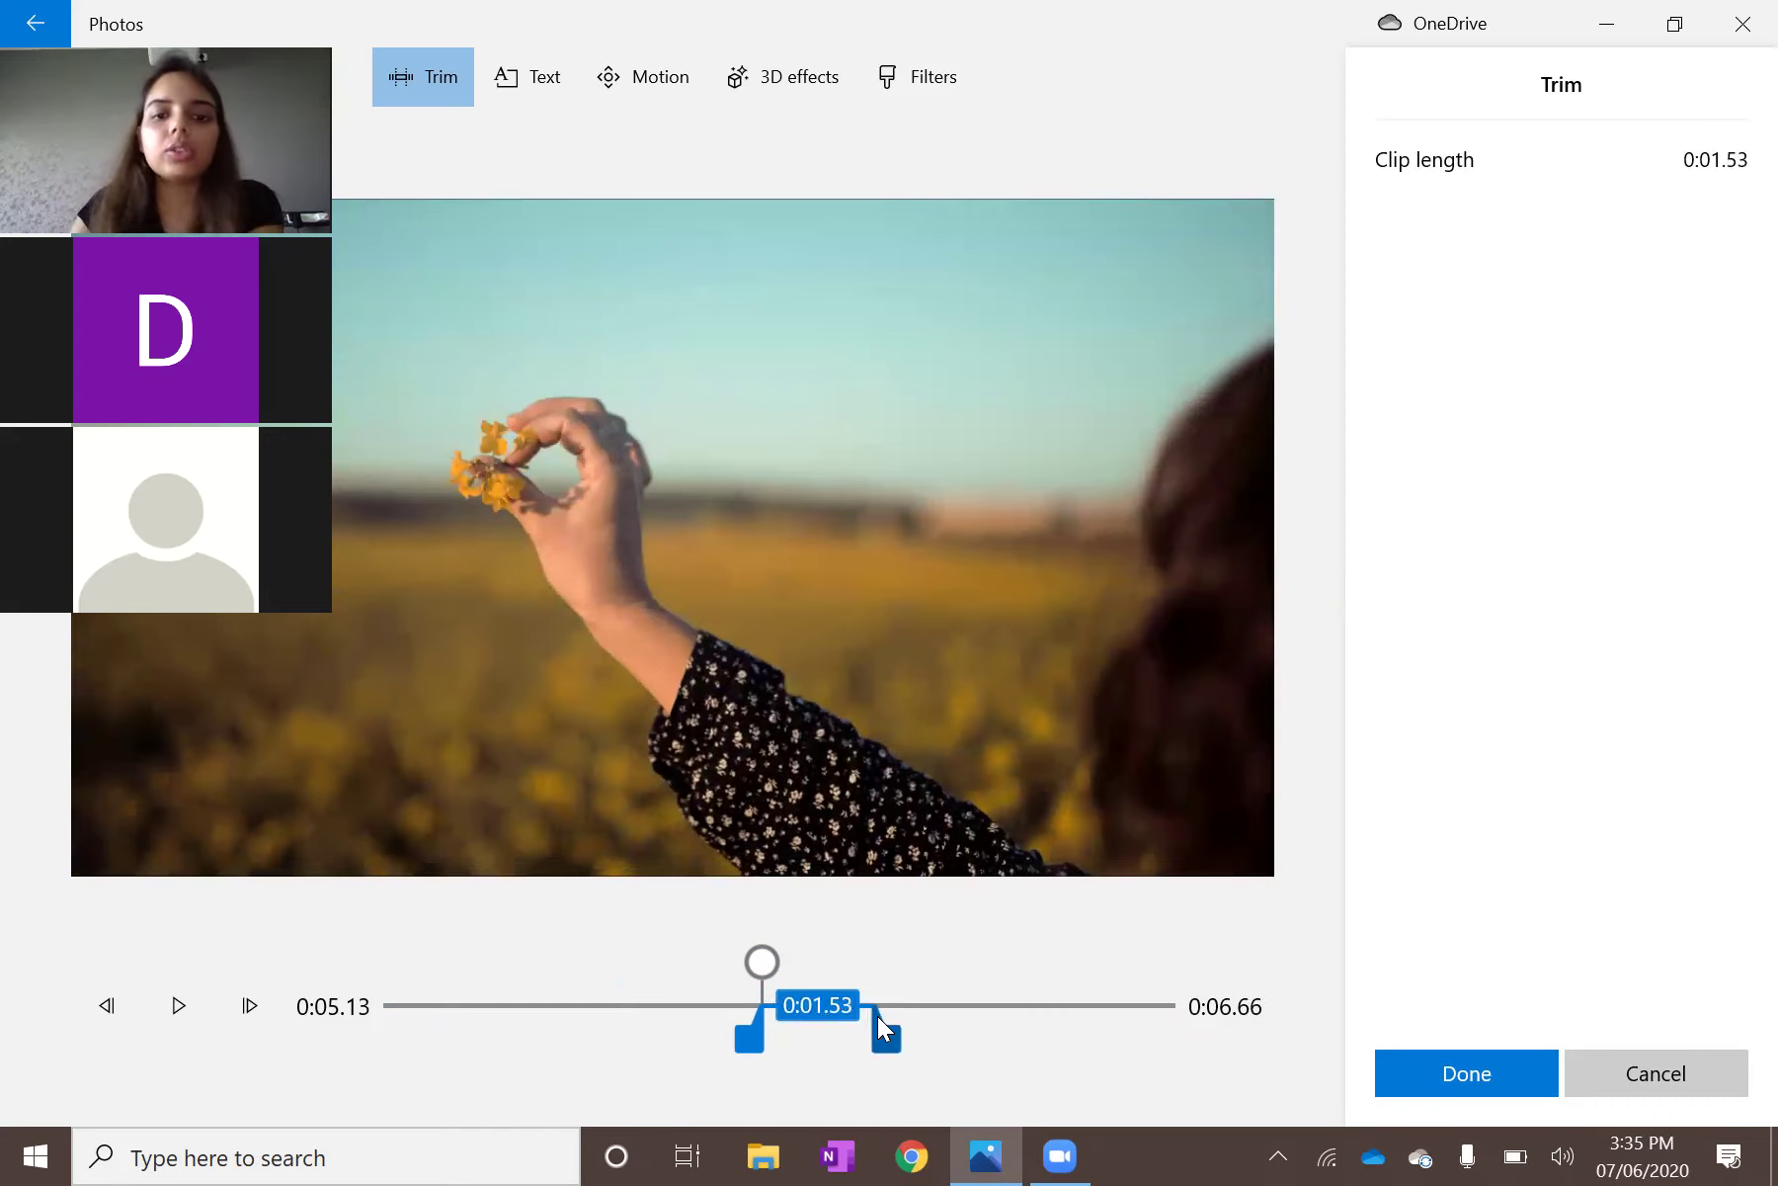
key(Left)
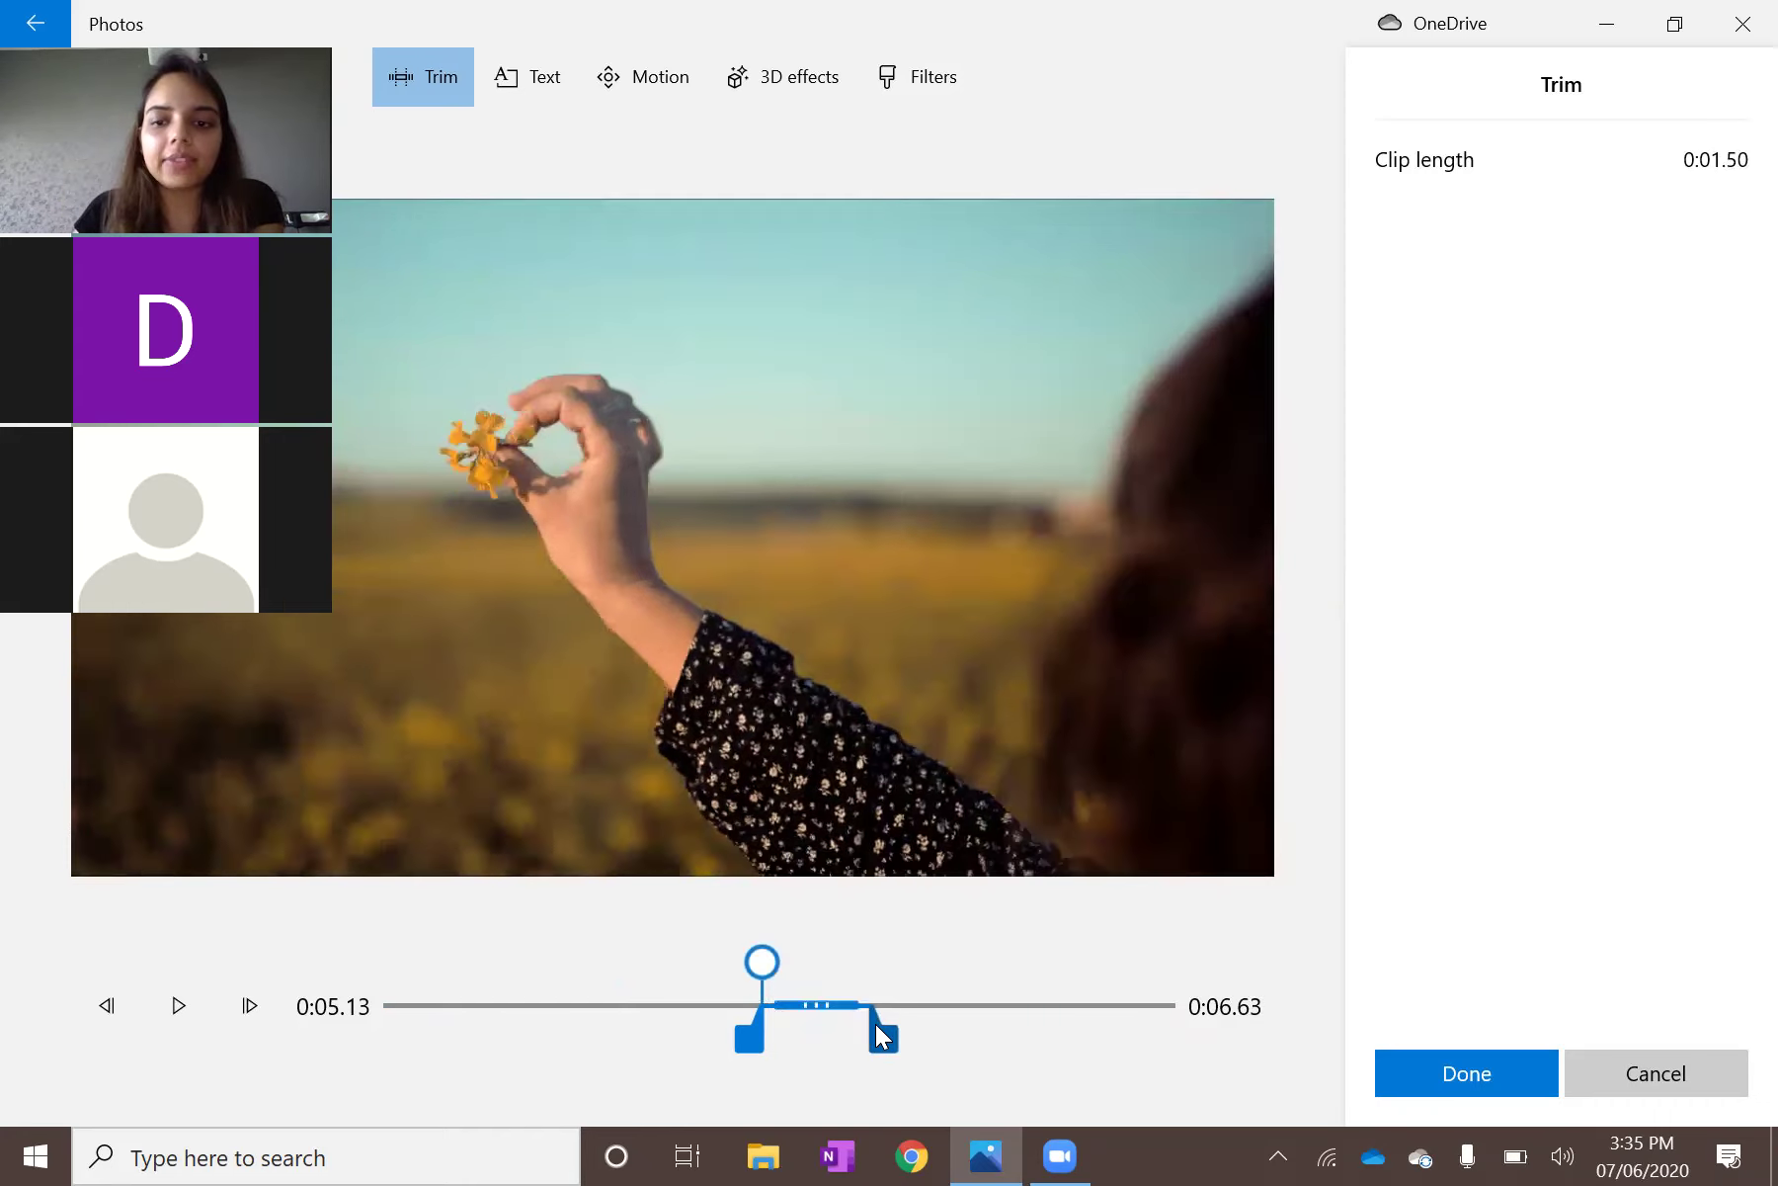
Preview the selected section, shift the 1.50-second range to 0:03.50–0:05.00 and apply the trim.
click(171, 1018)
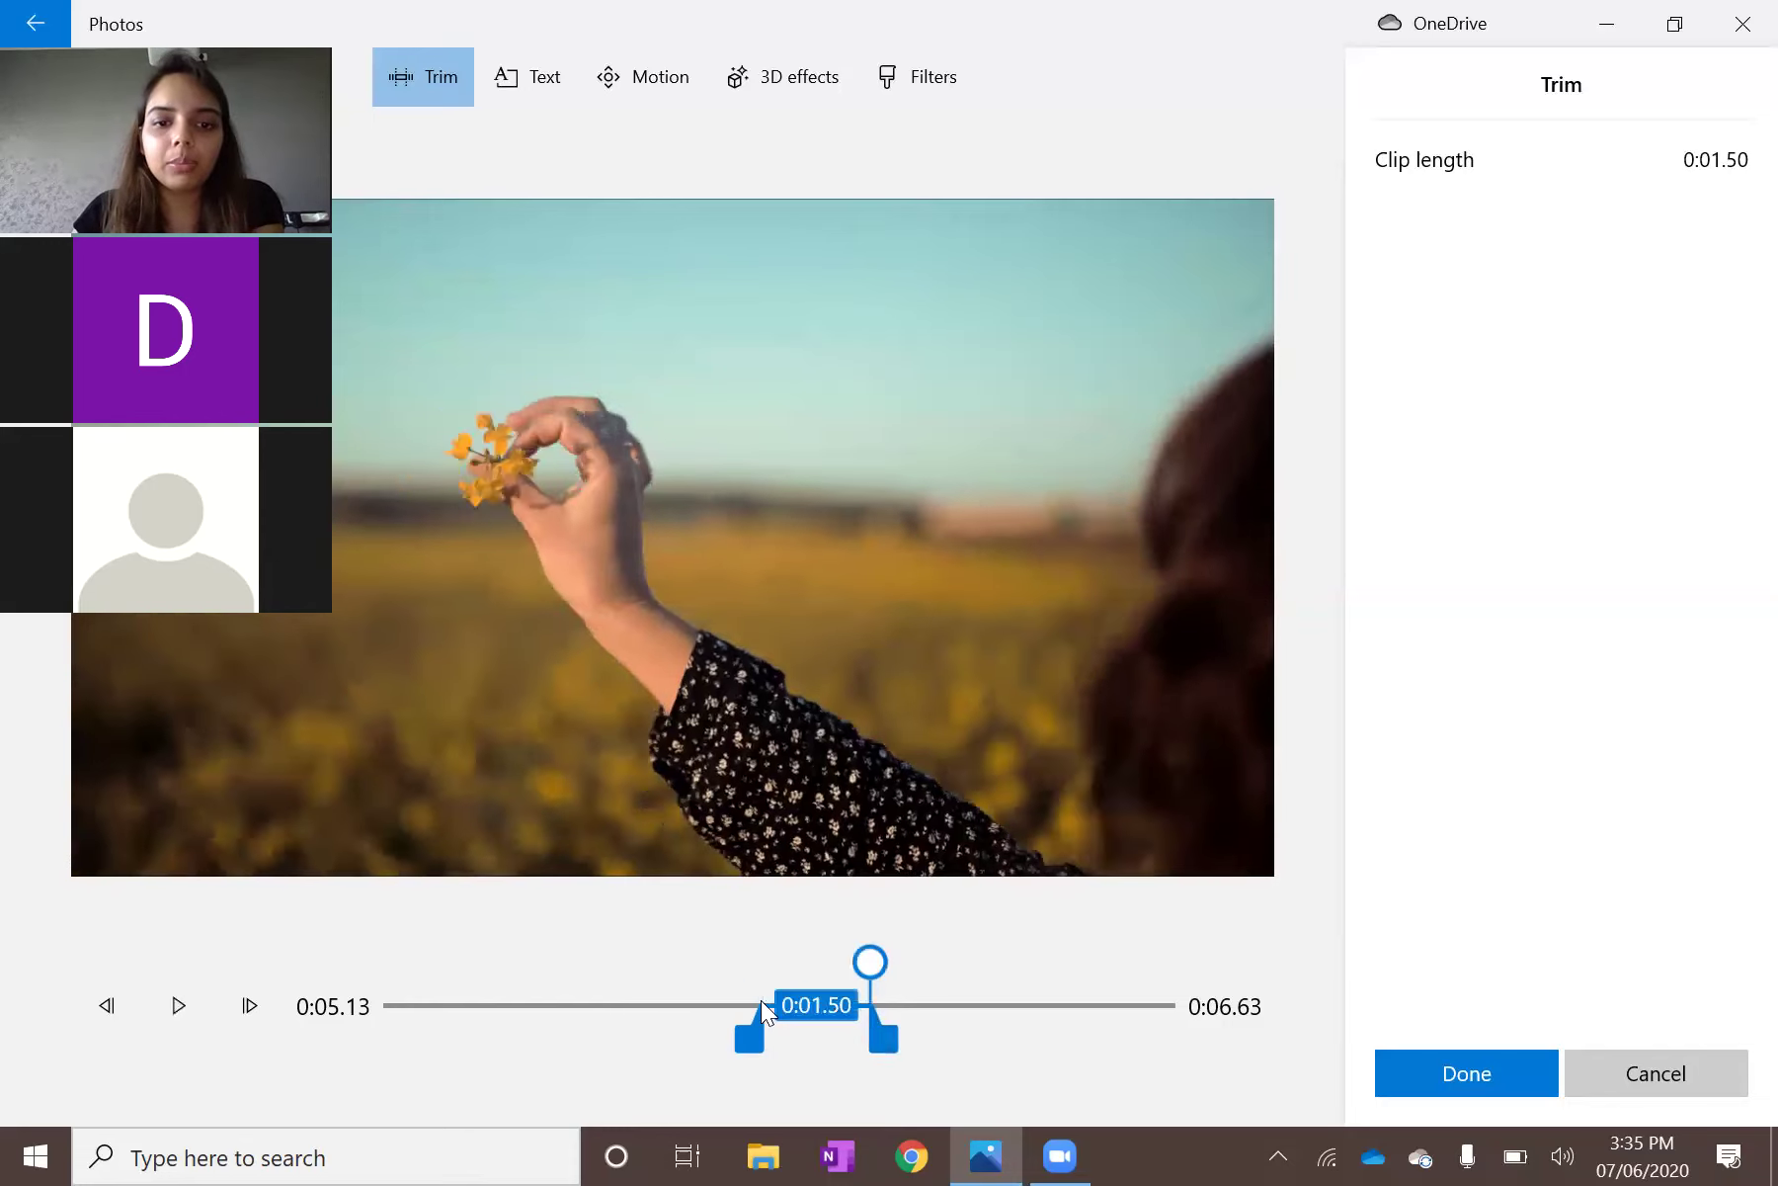
drag(749, 964, 599, 947)
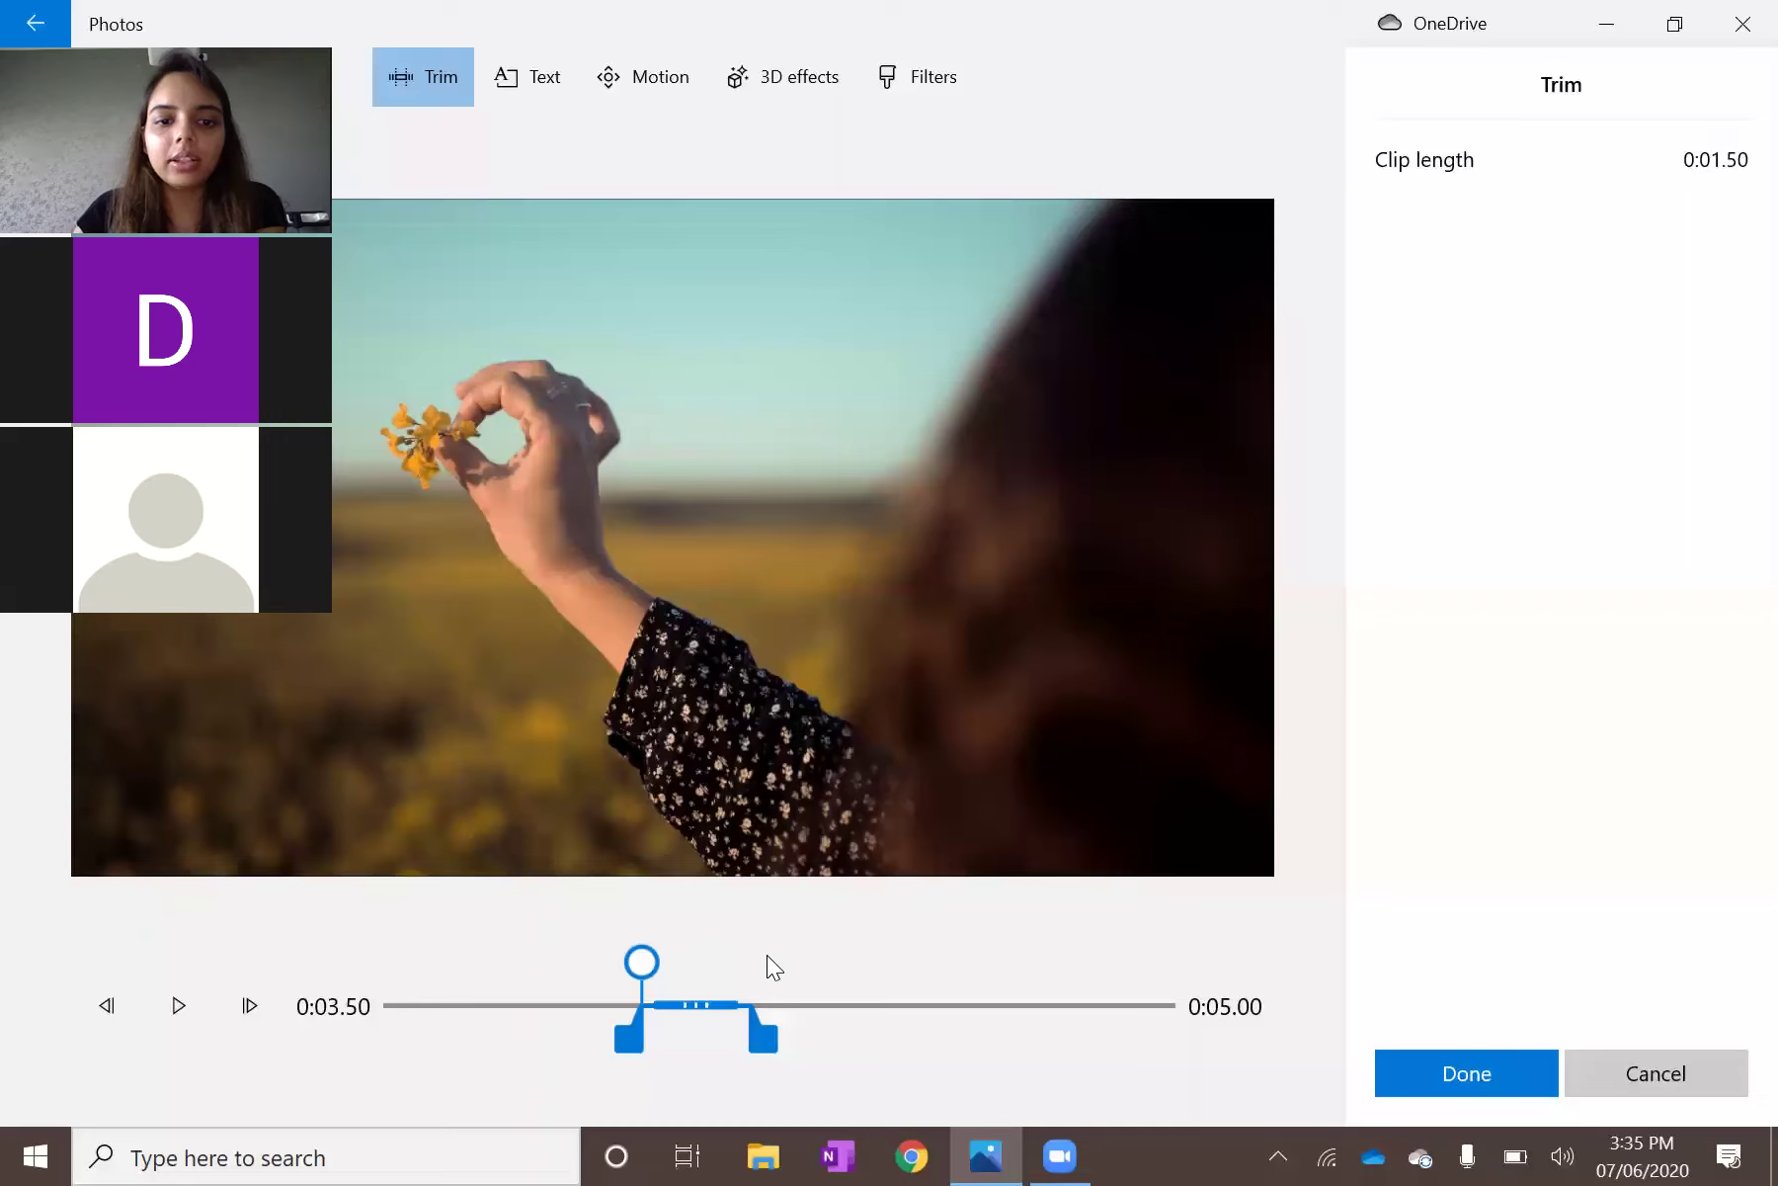
click(767, 954)
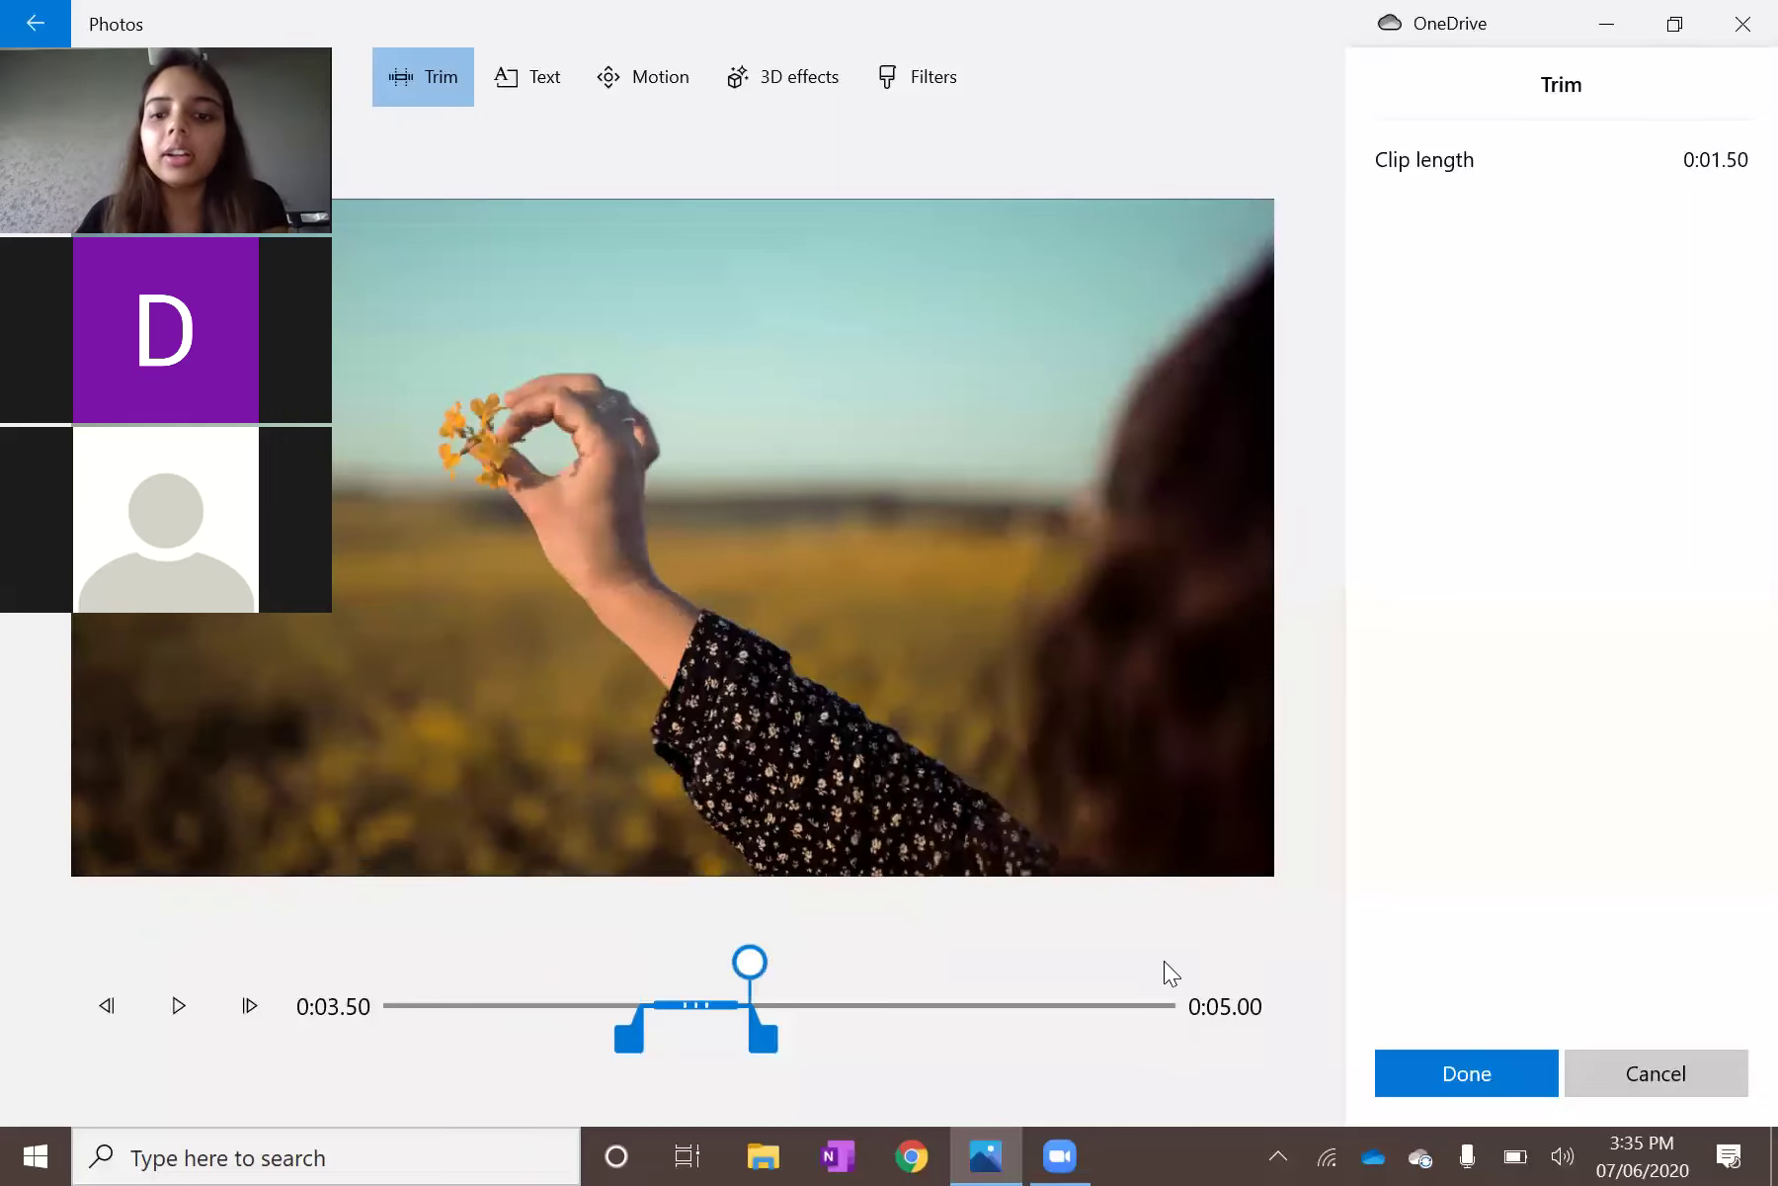
click(1457, 1079)
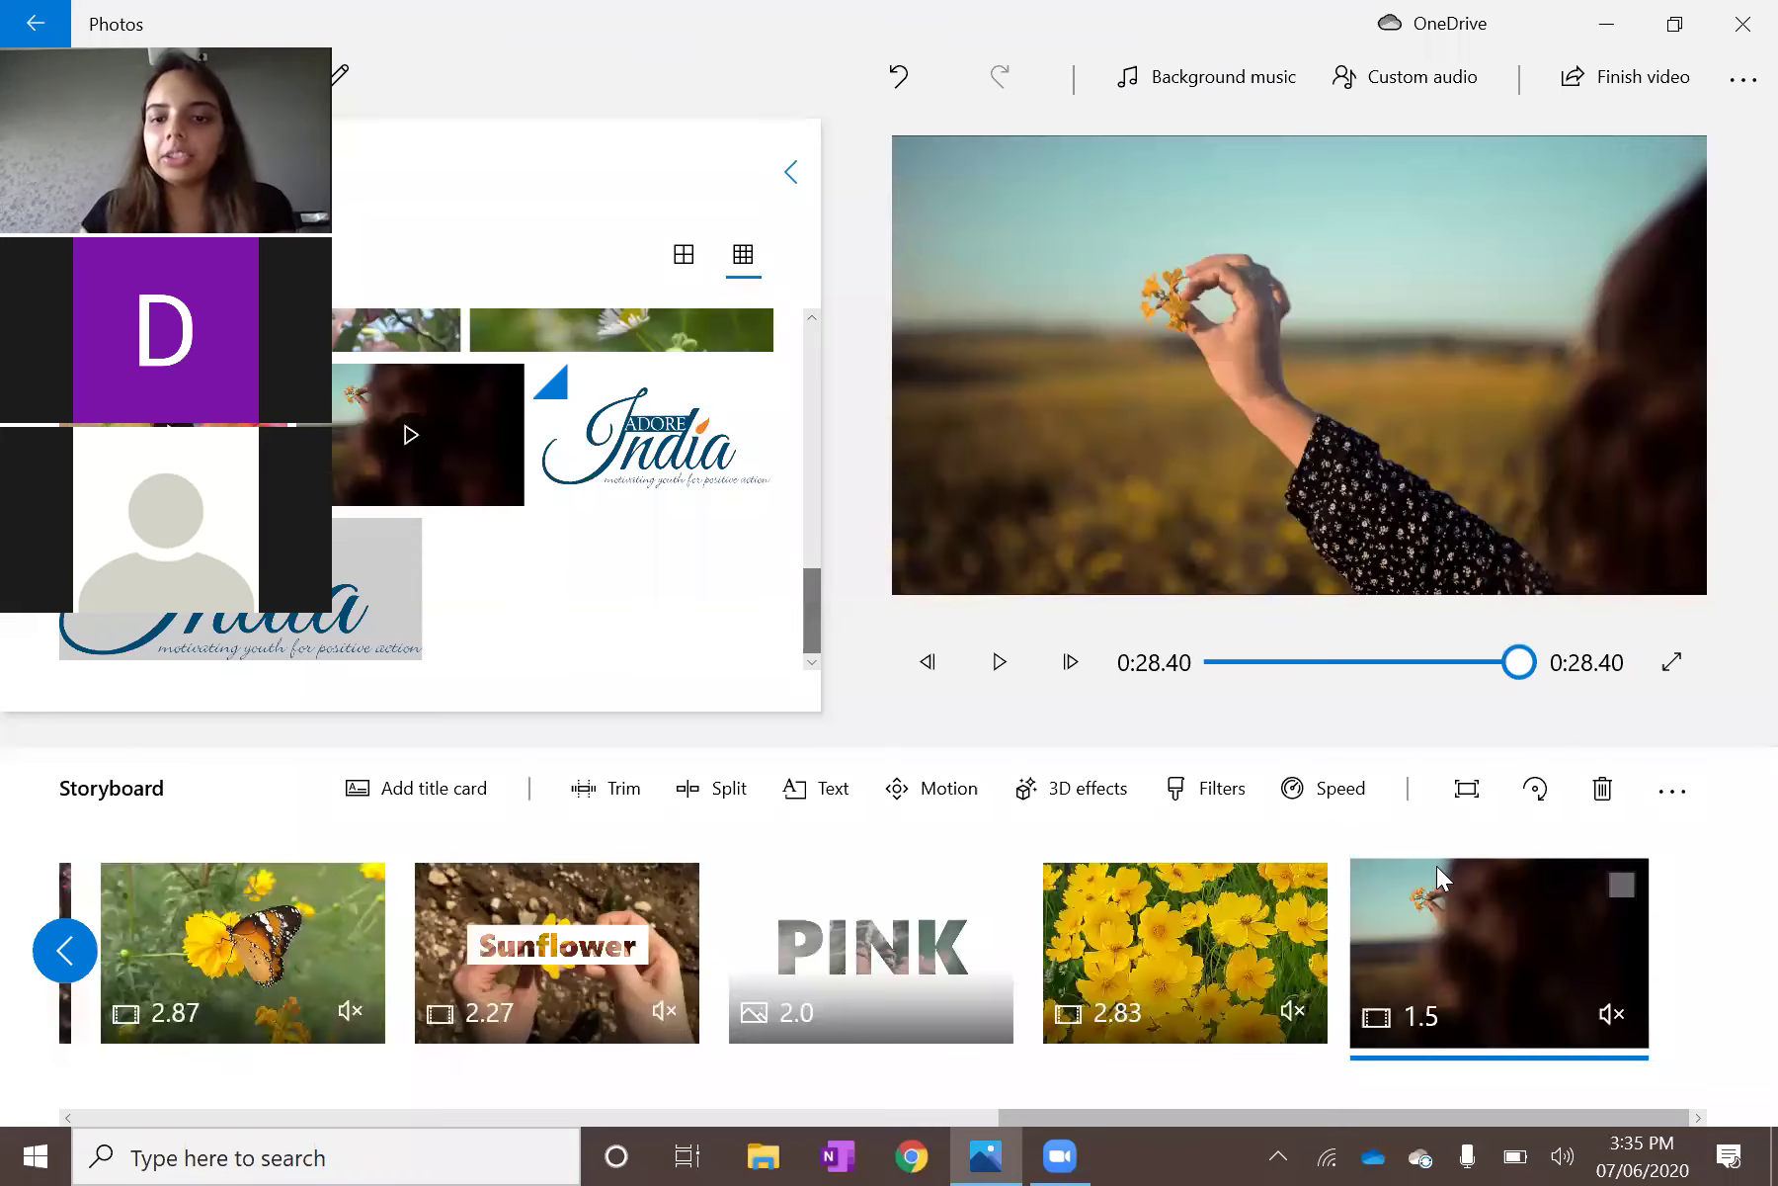
Slow the trimmed hand-holding-flowers clip down to 0.5x speed.
click(1336, 805)
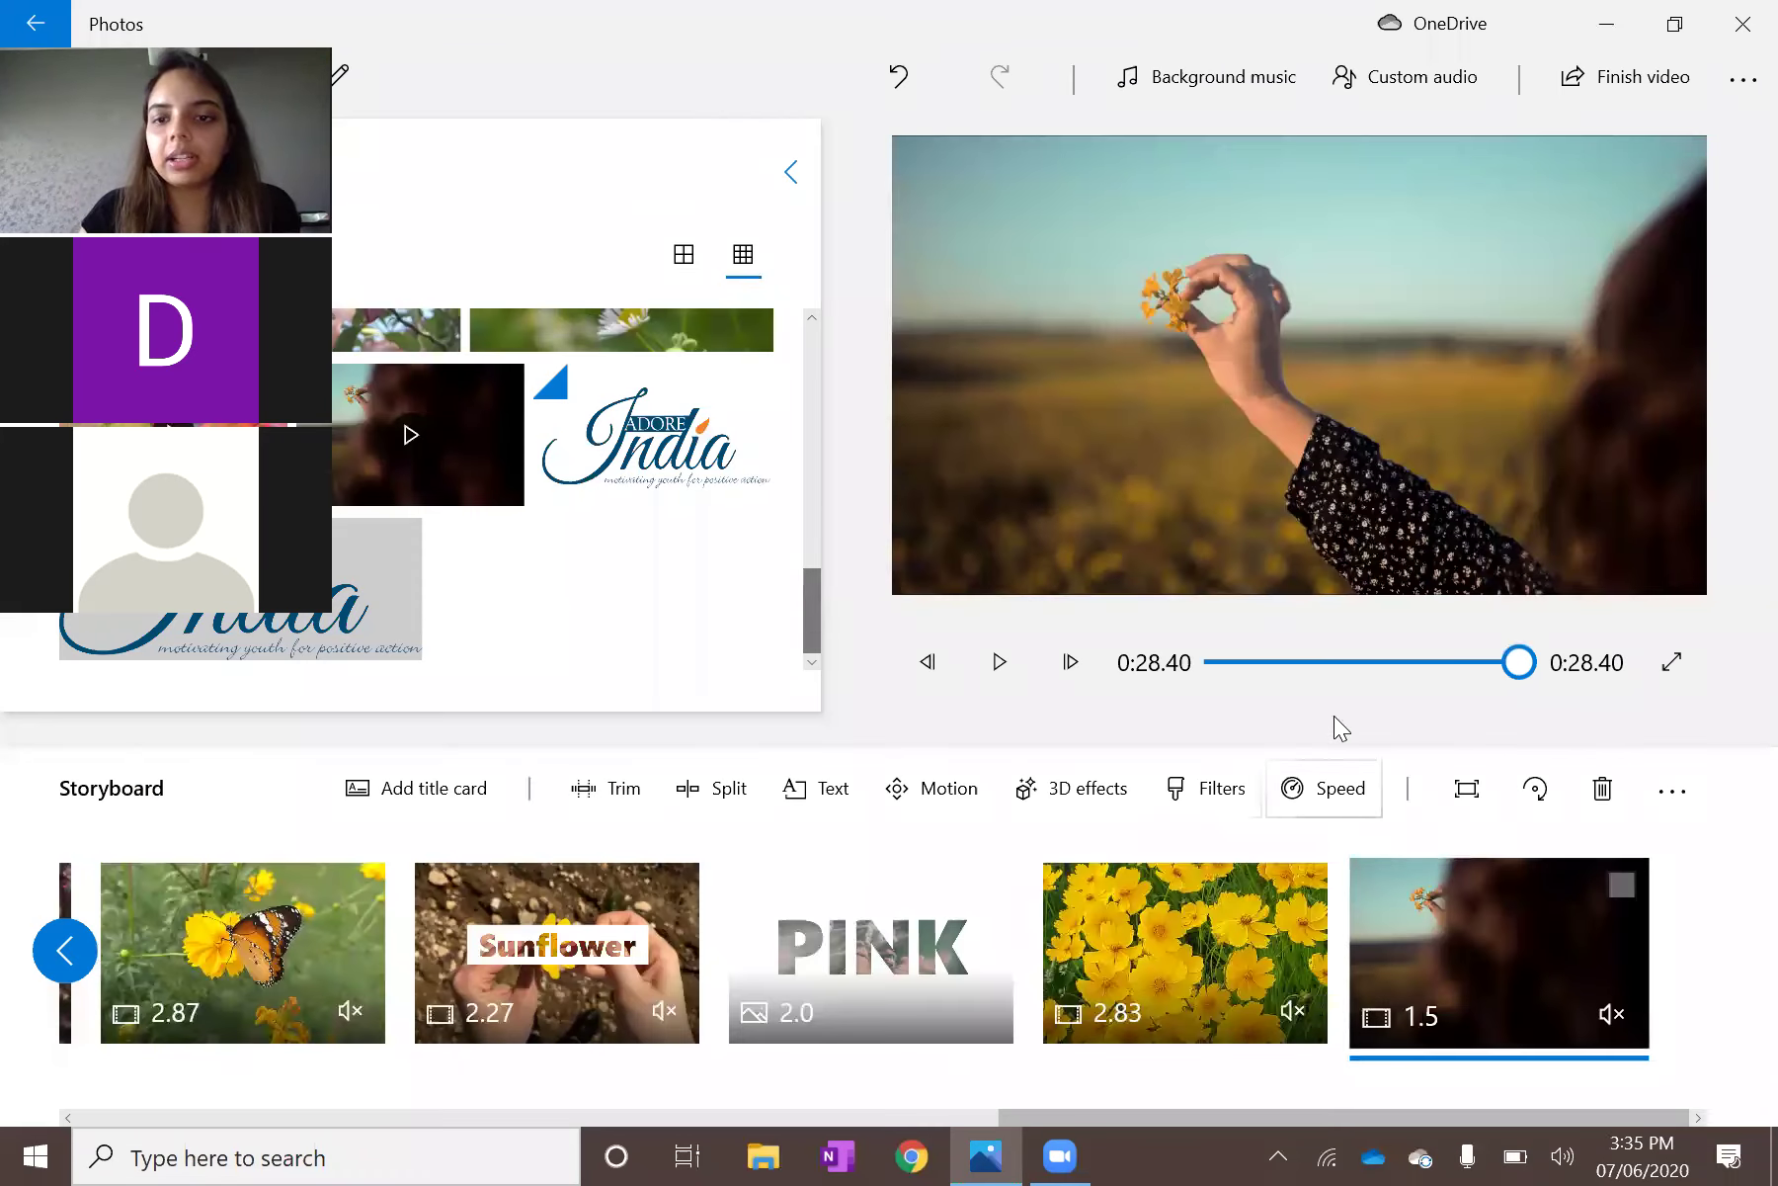
click(1237, 680)
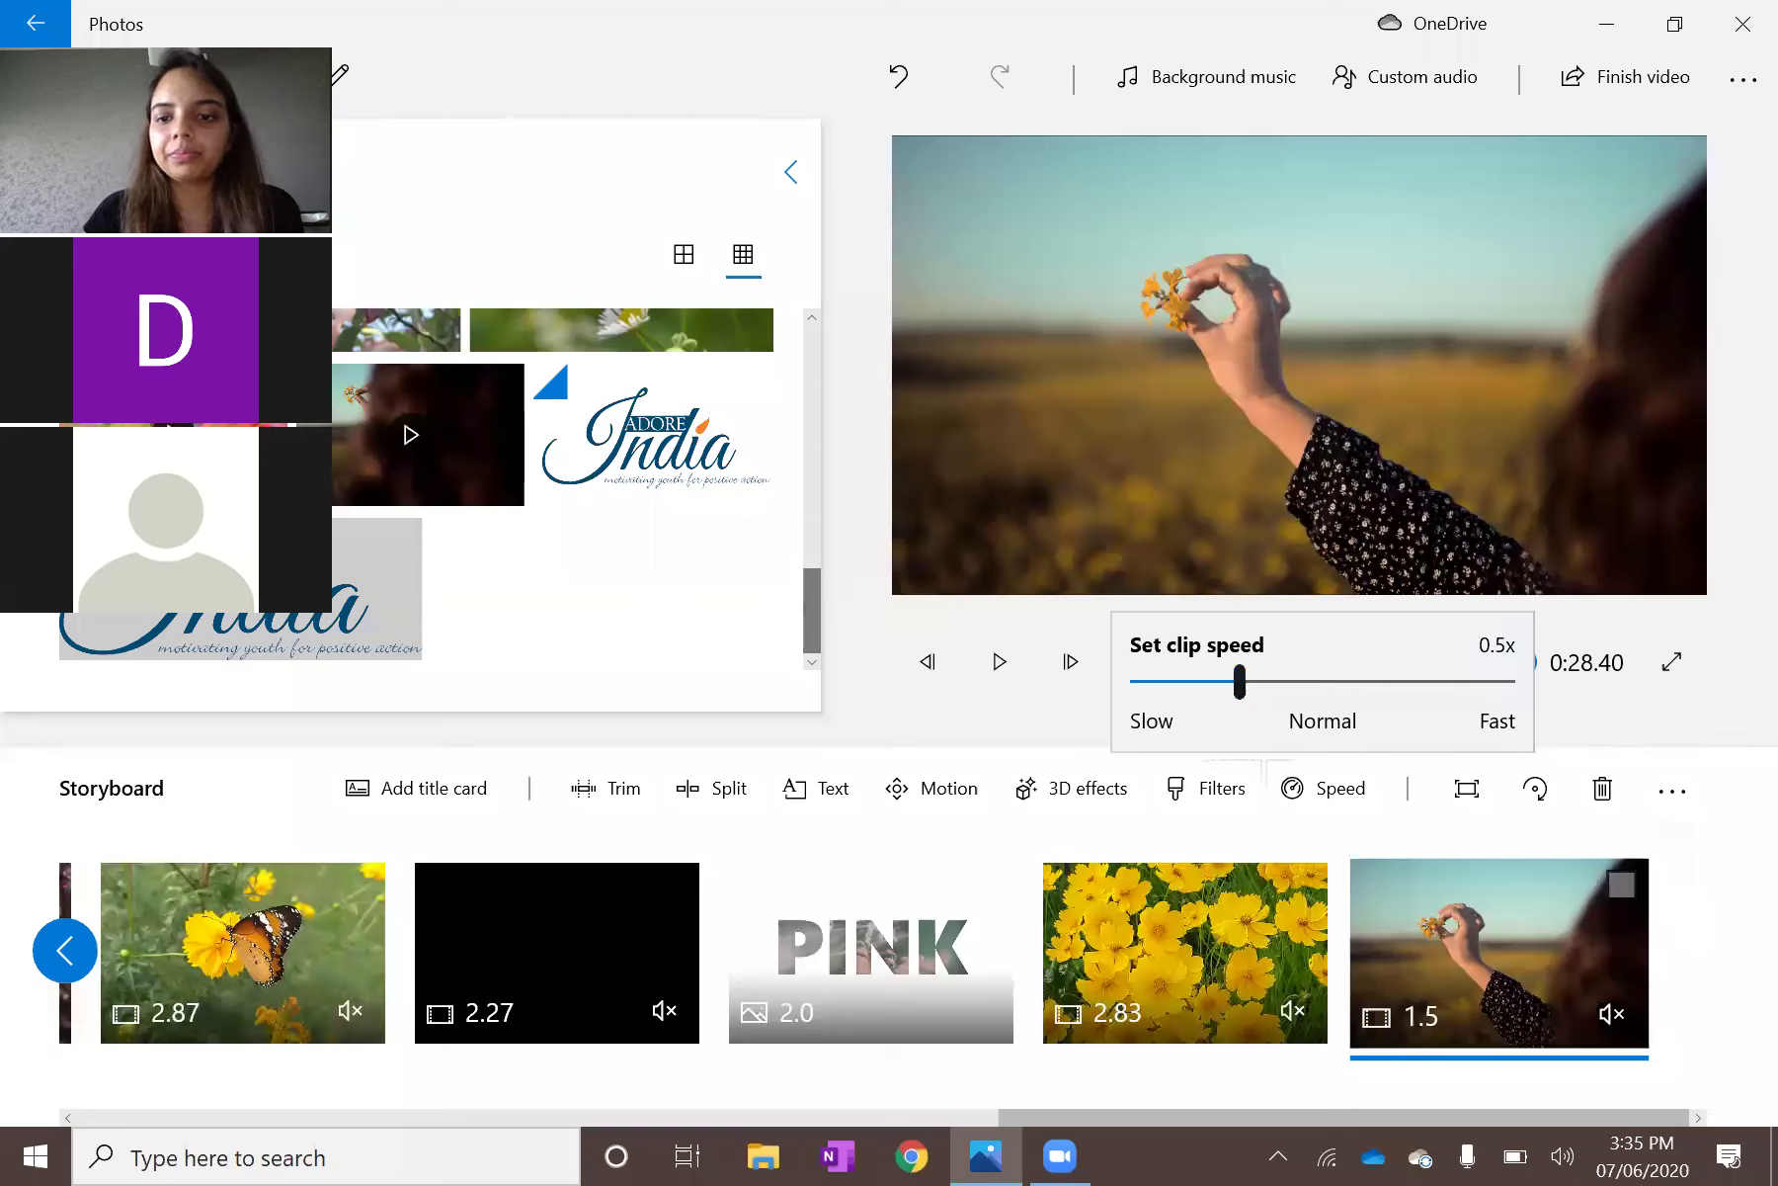
click(1494, 992)
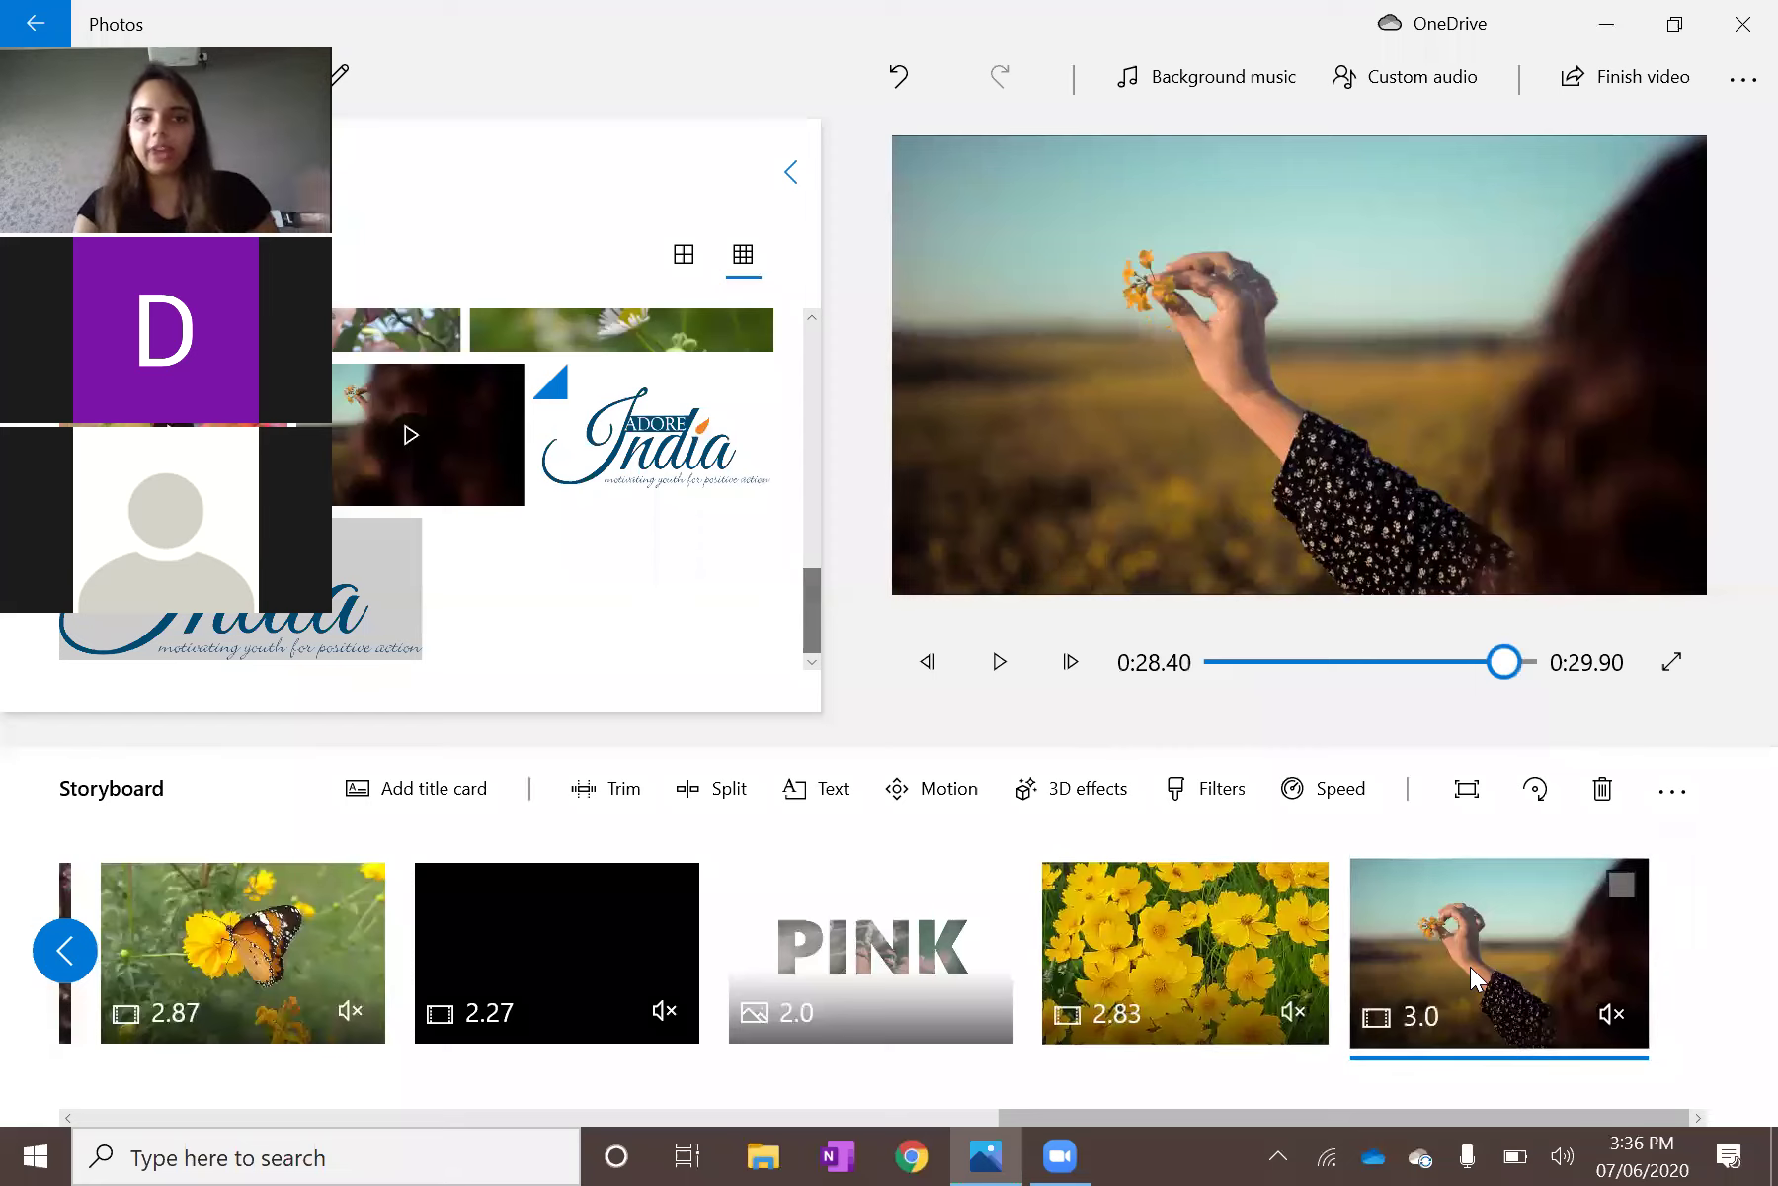
Add the dark picture of red and blue succulents to the end of the storyboard.
scroll(814, 978, up, 3)
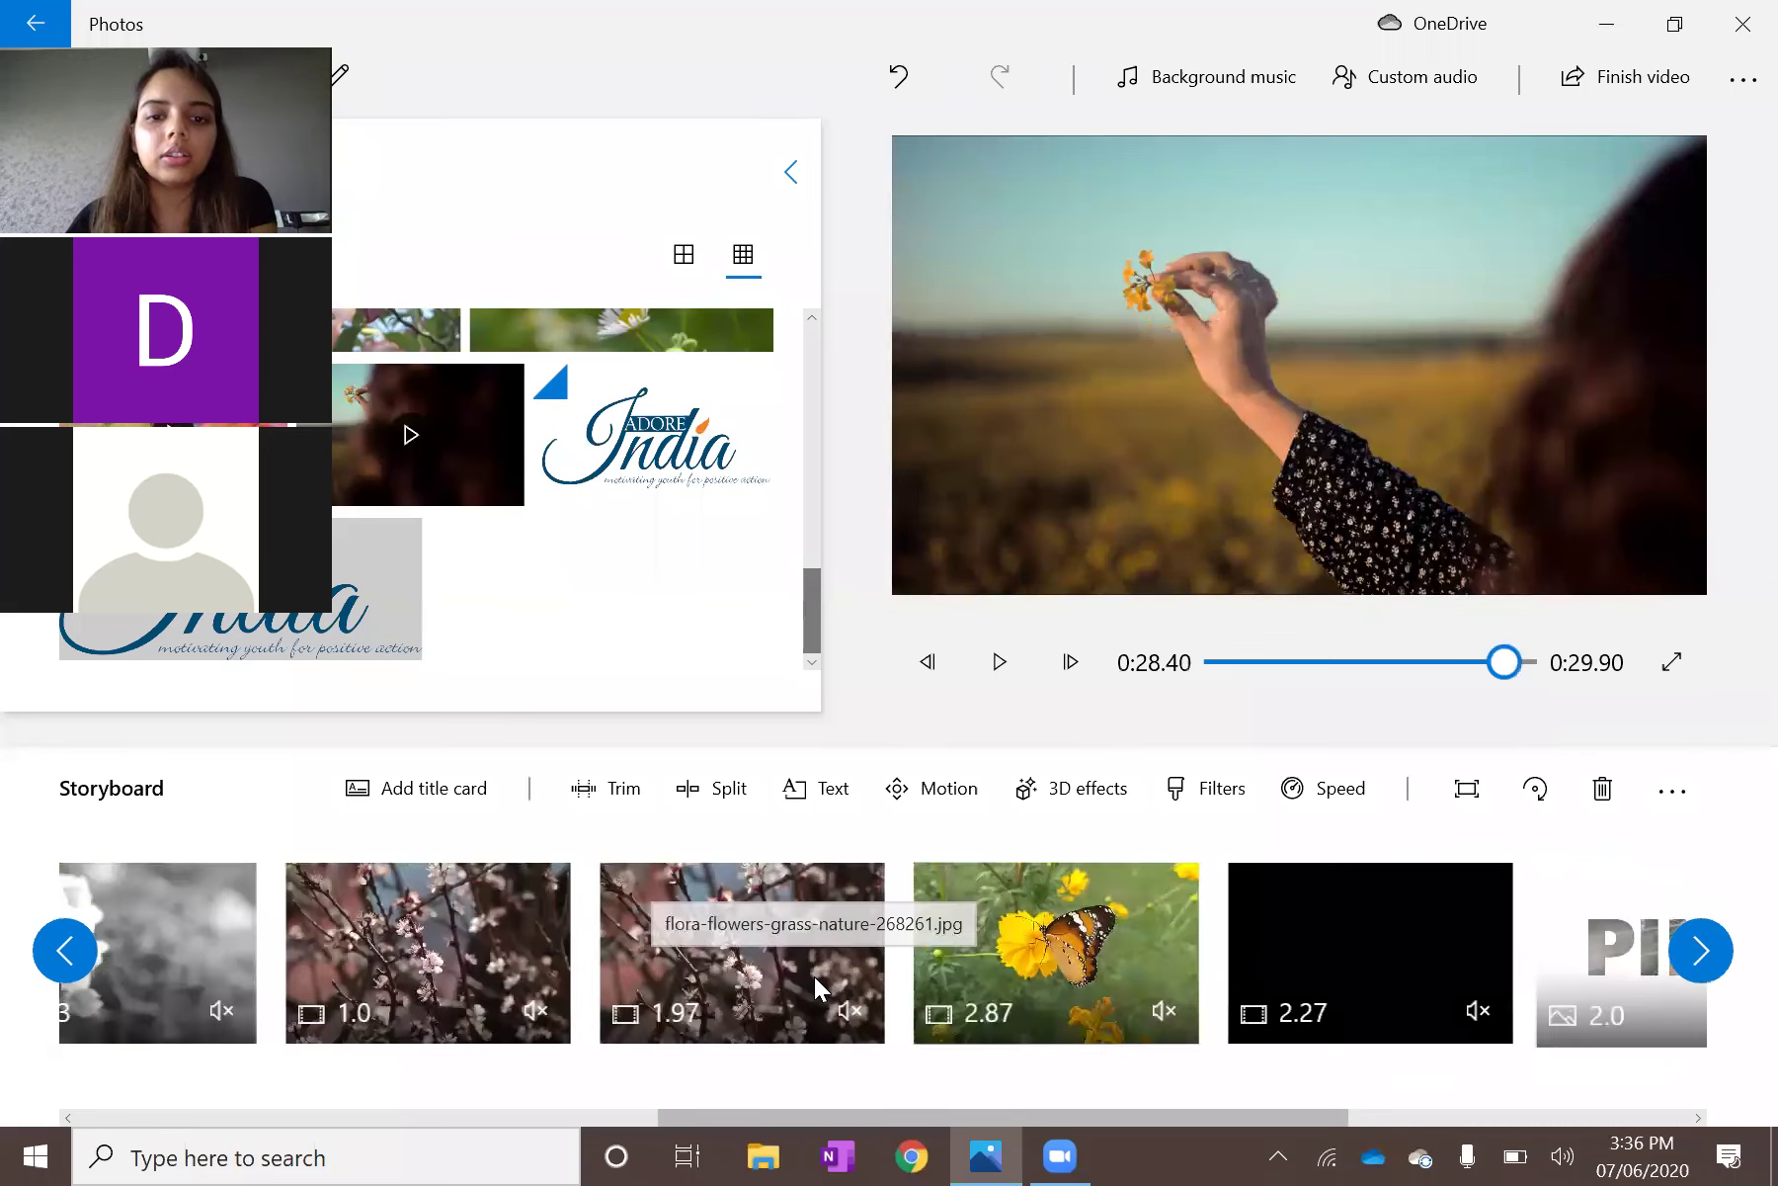
scroll(814, 977, down, 3)
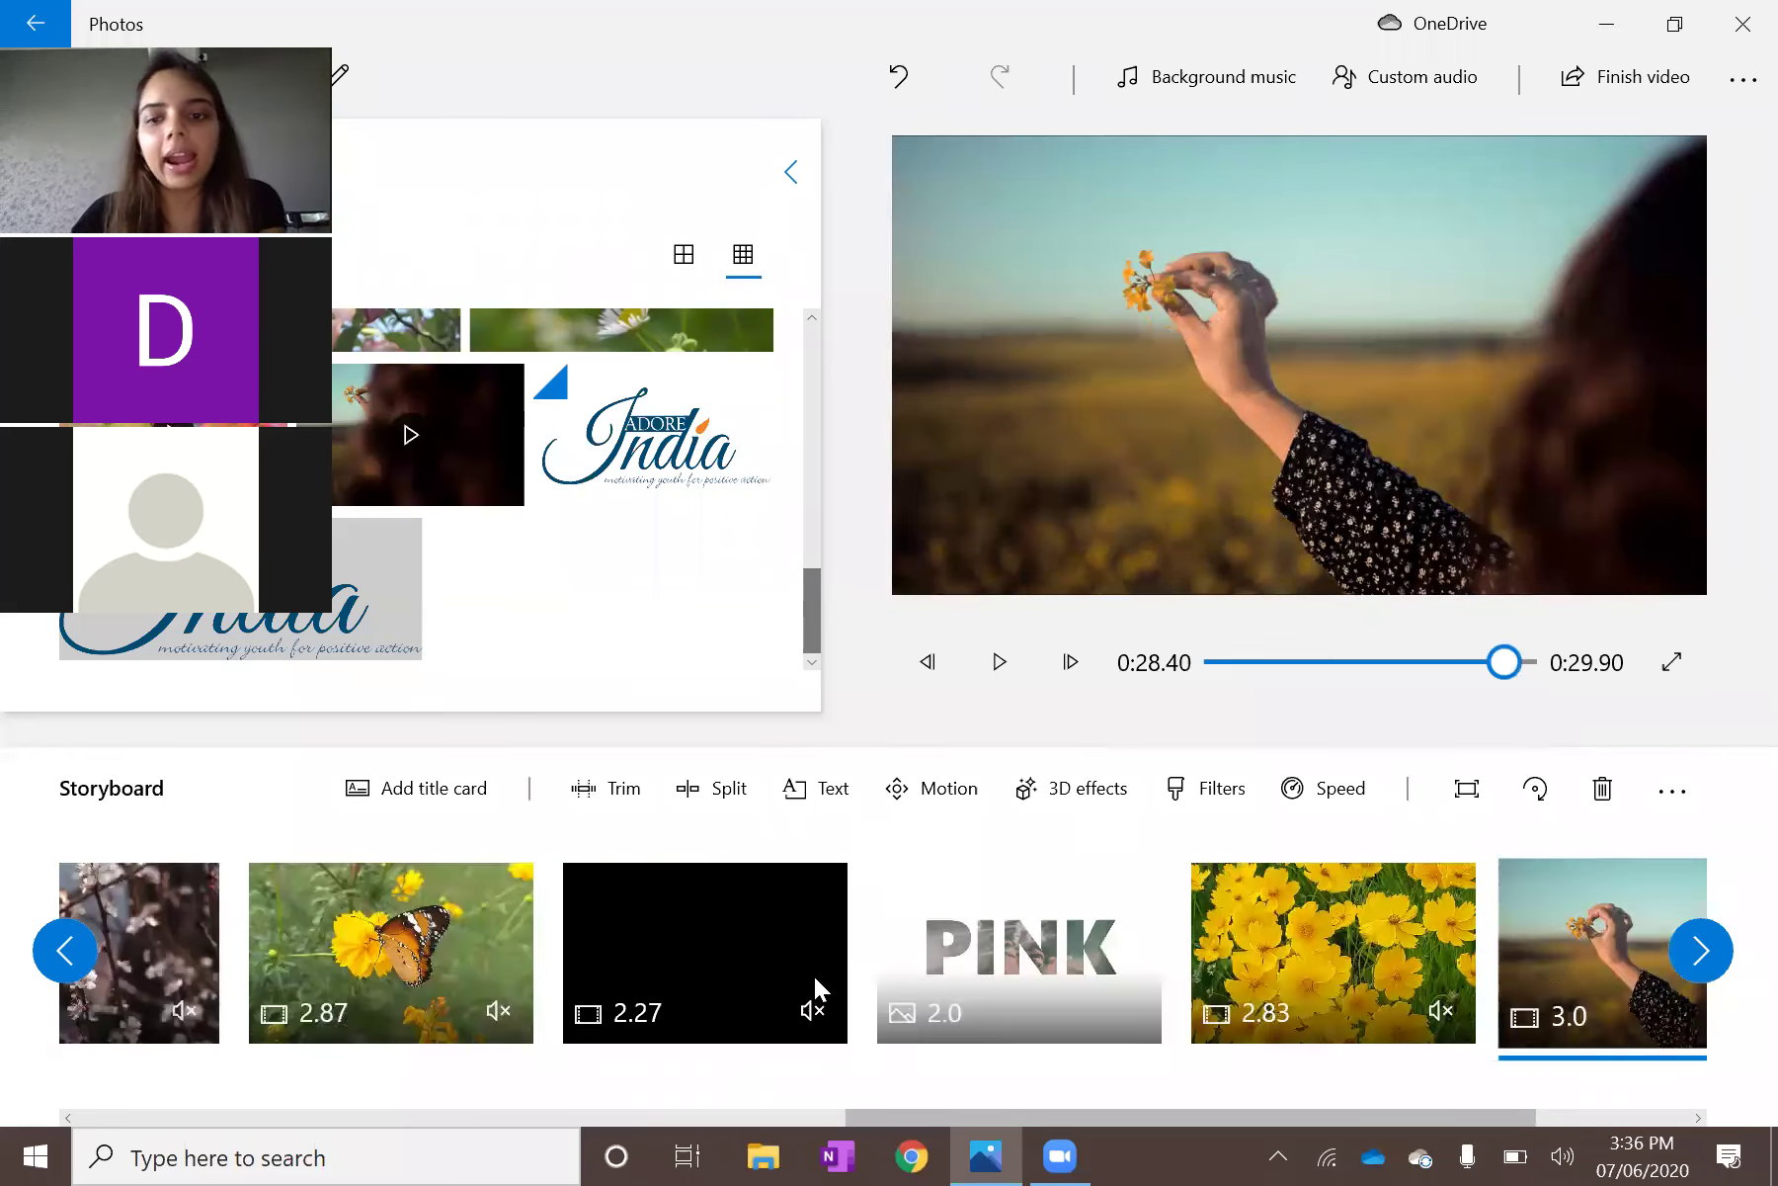
scroll(1549, 954, down, 1)
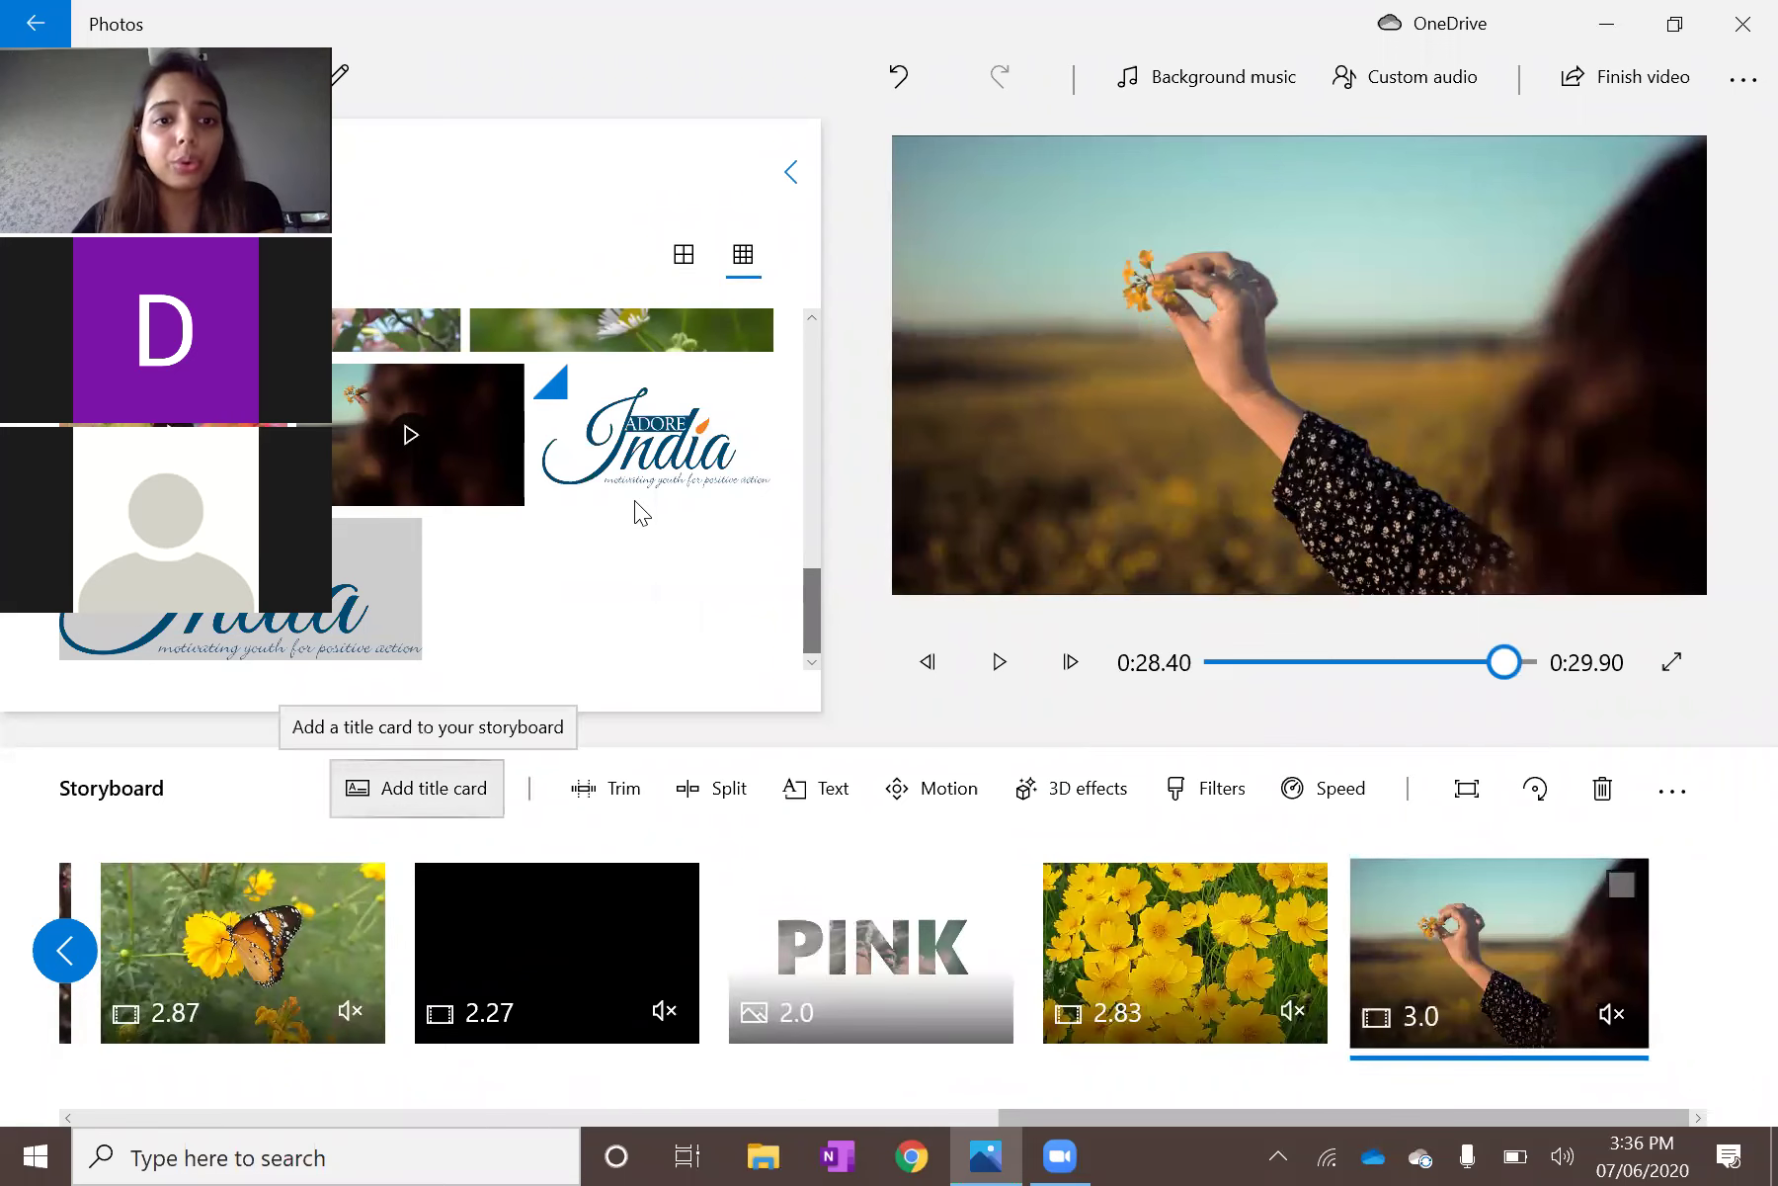
scroll(421, 341, up, 10)
drag(421, 341, 1326, 711)
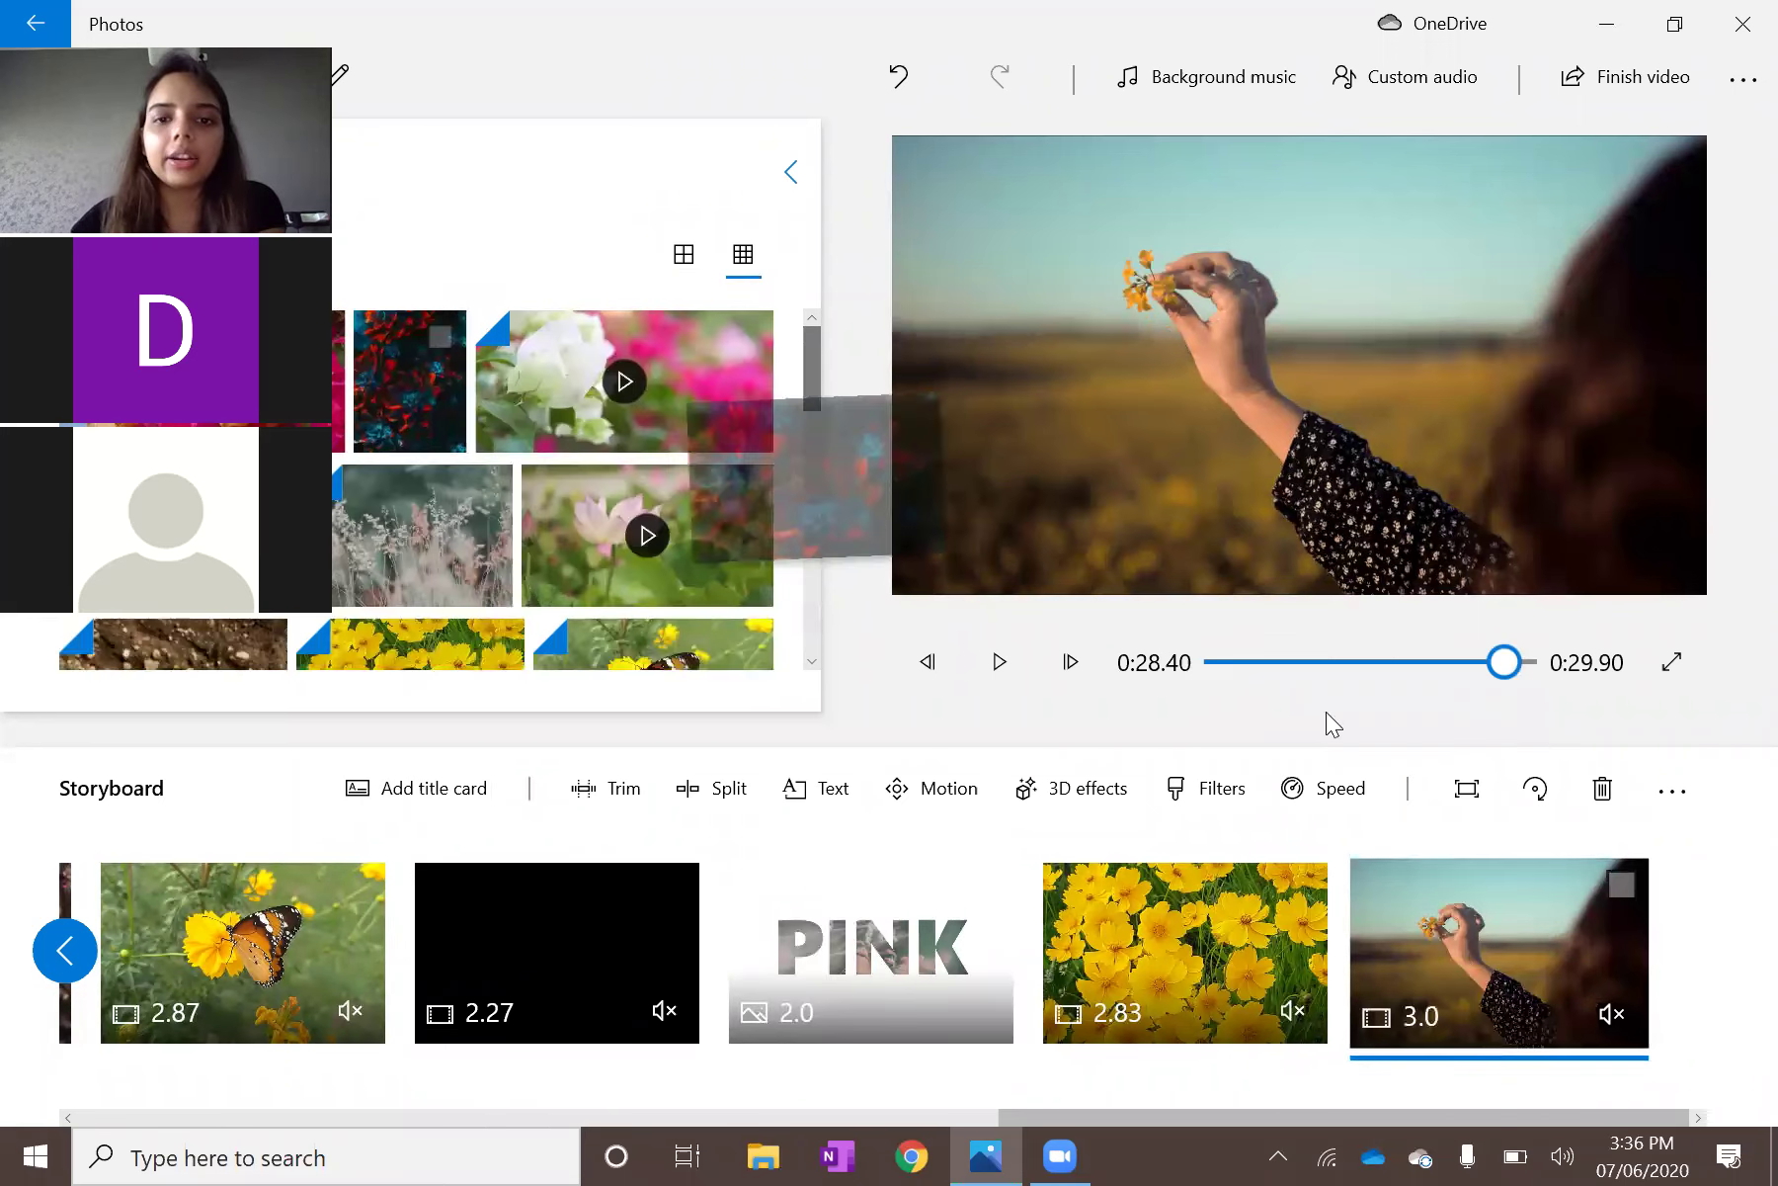
drag(1600, 897, 1564, 933)
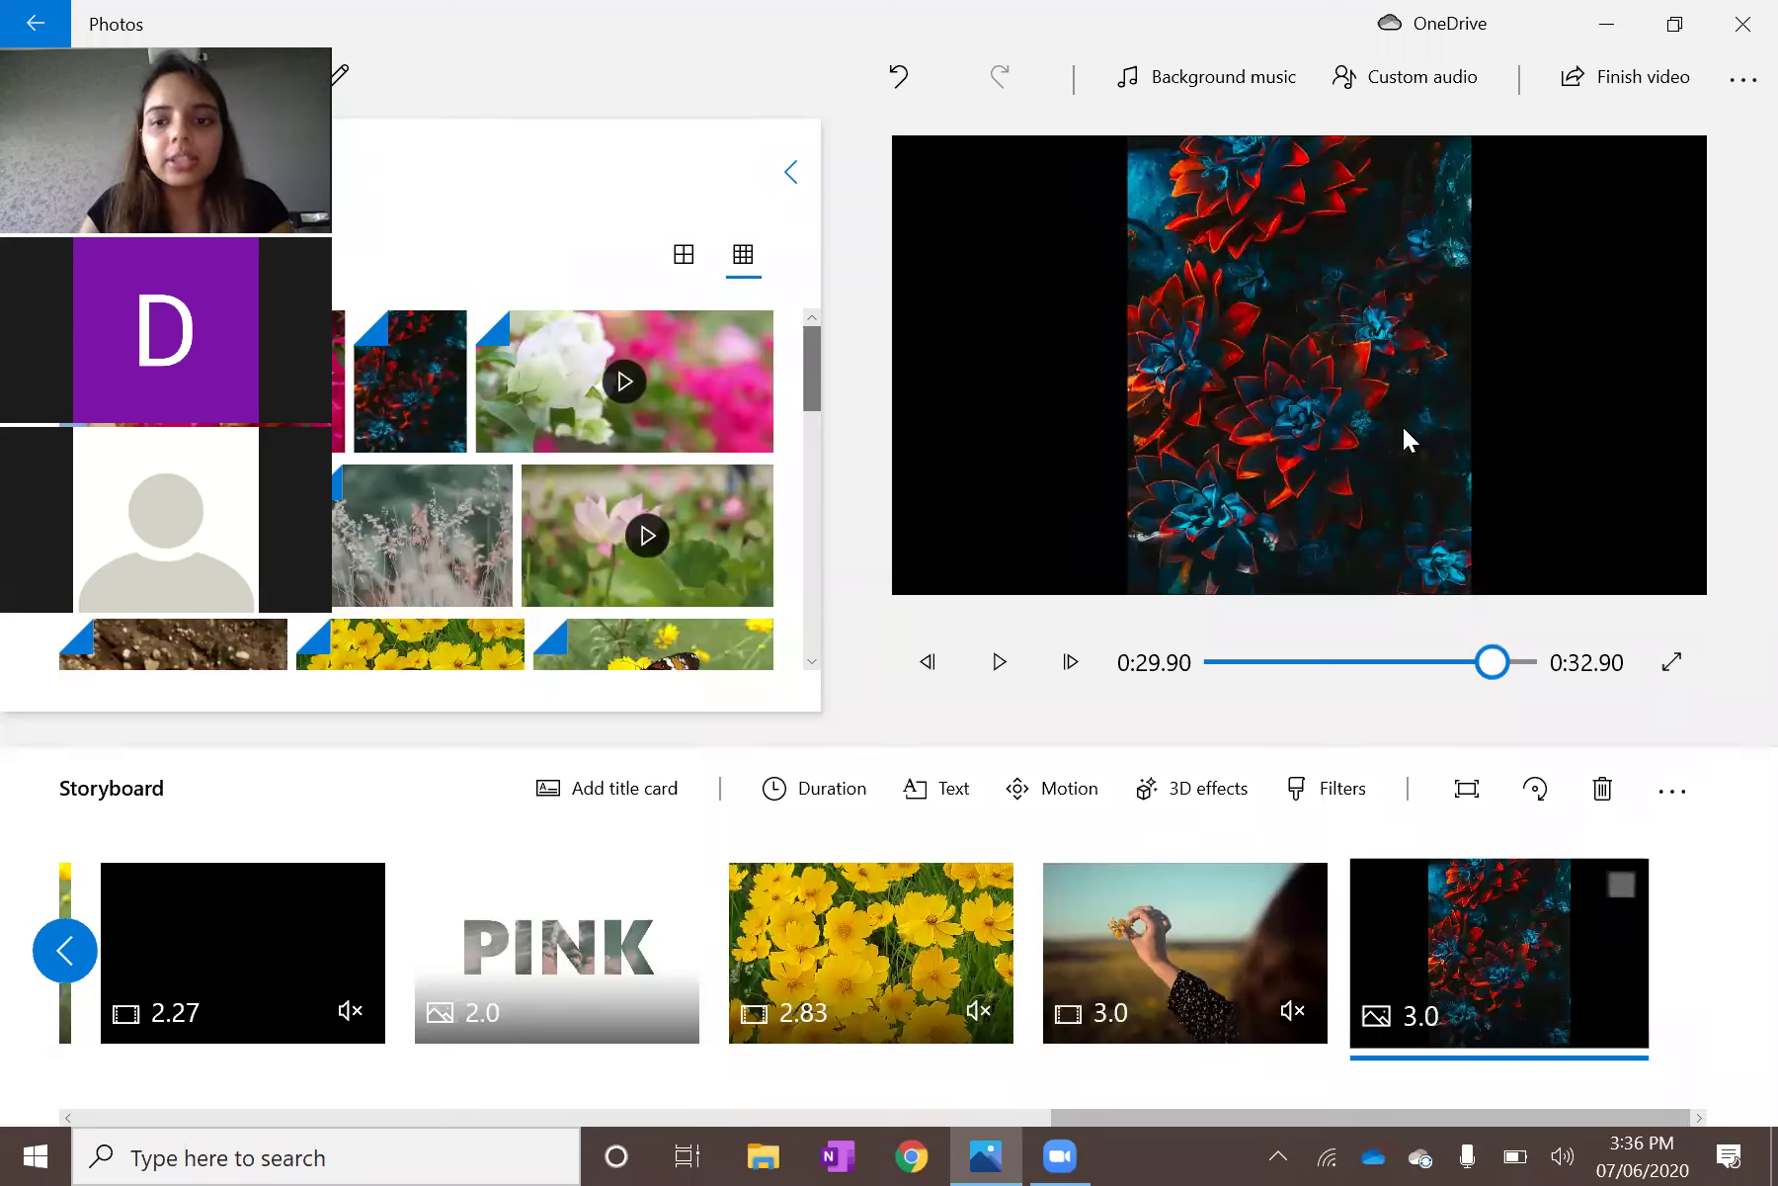
Try rotating the succulent picture, return it to its original orientation and remove its black bars.
click(1534, 787)
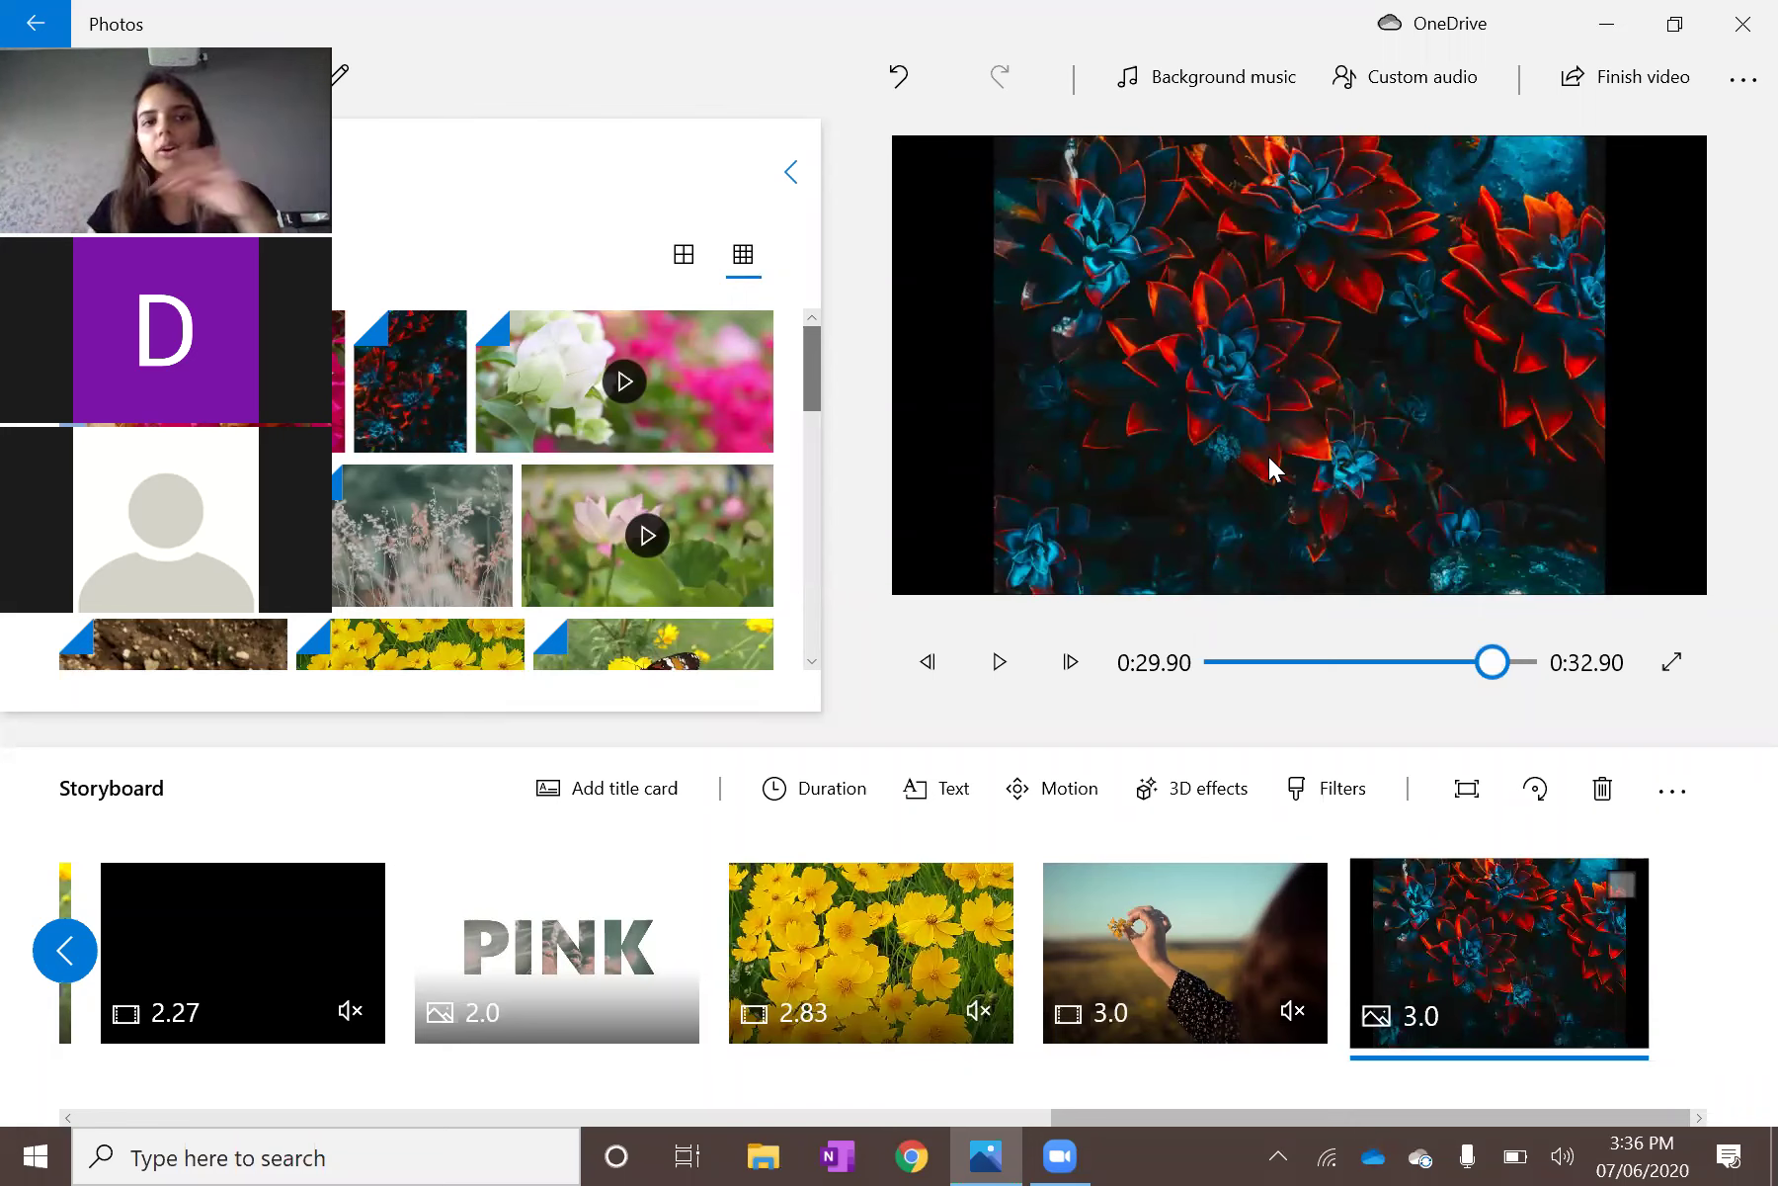
click(1530, 802)
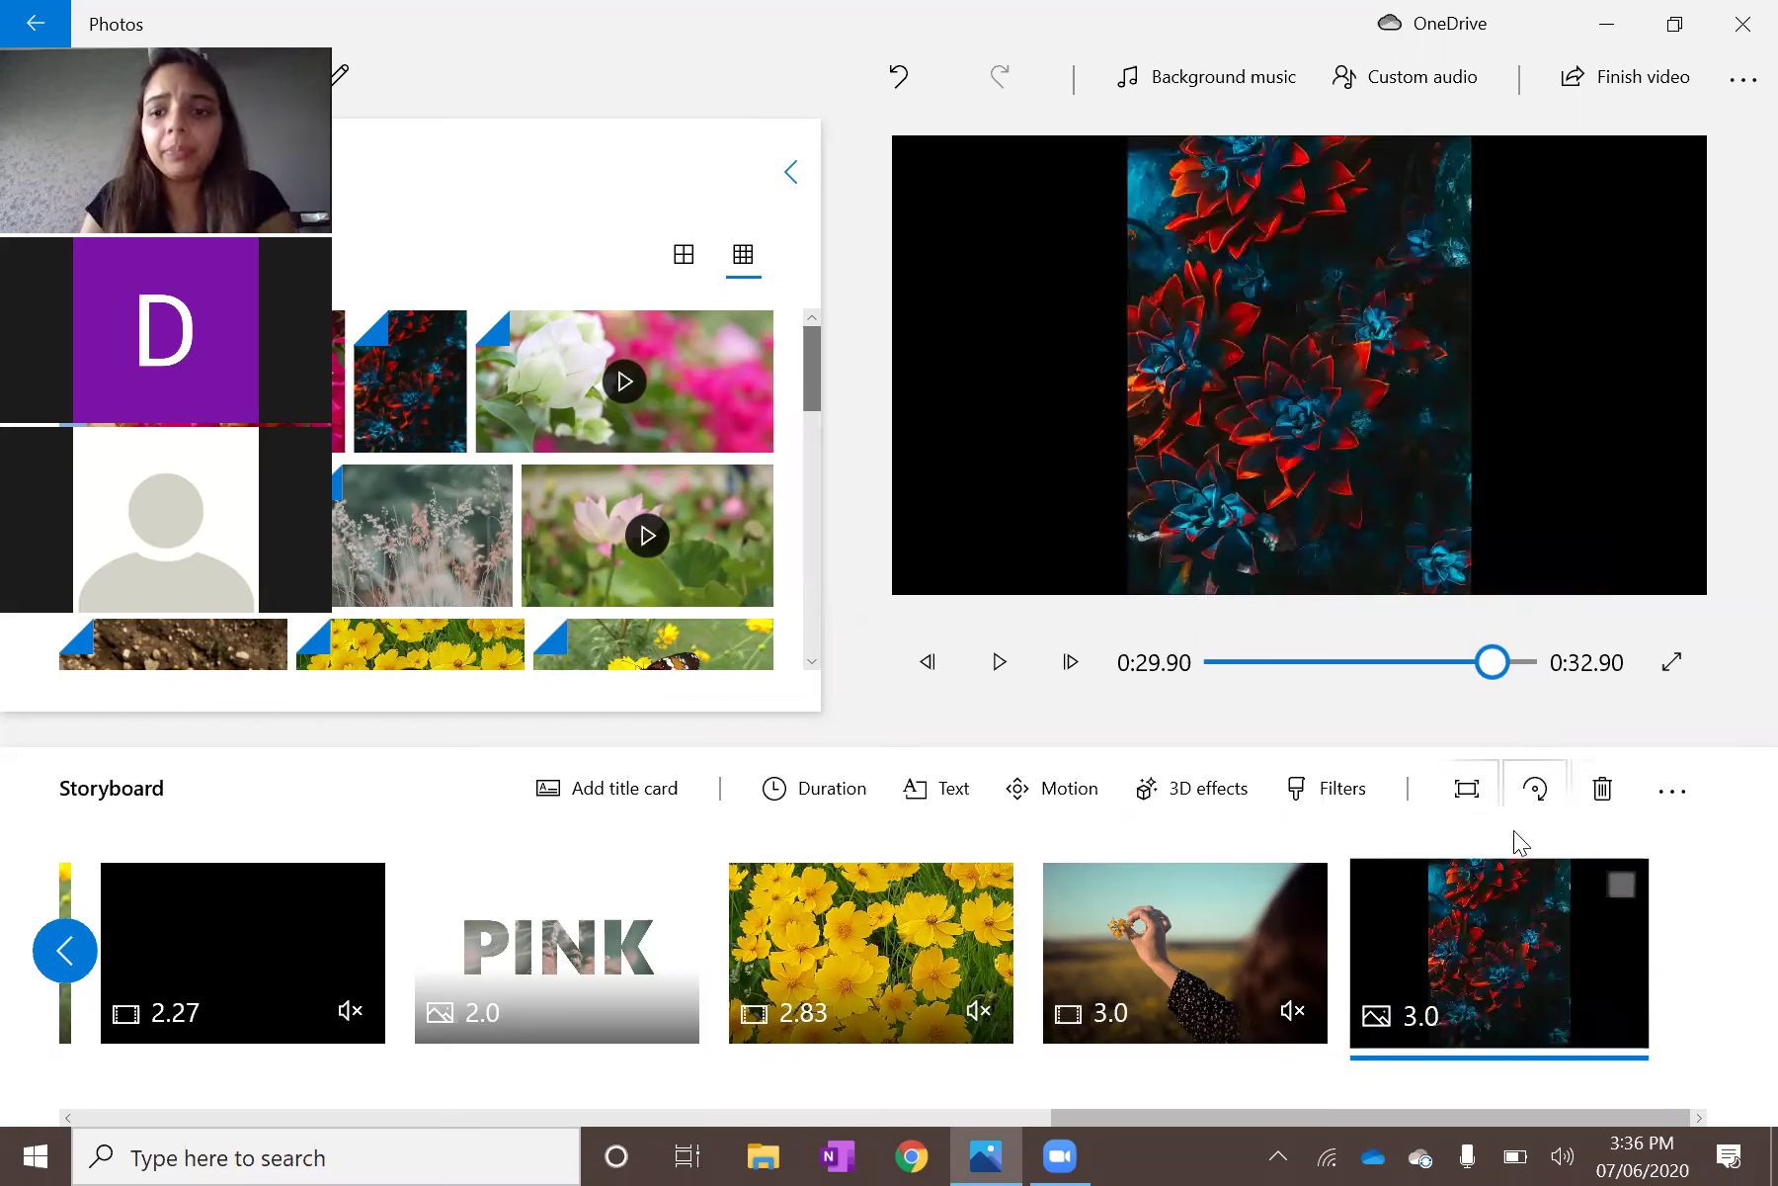
click(1468, 801)
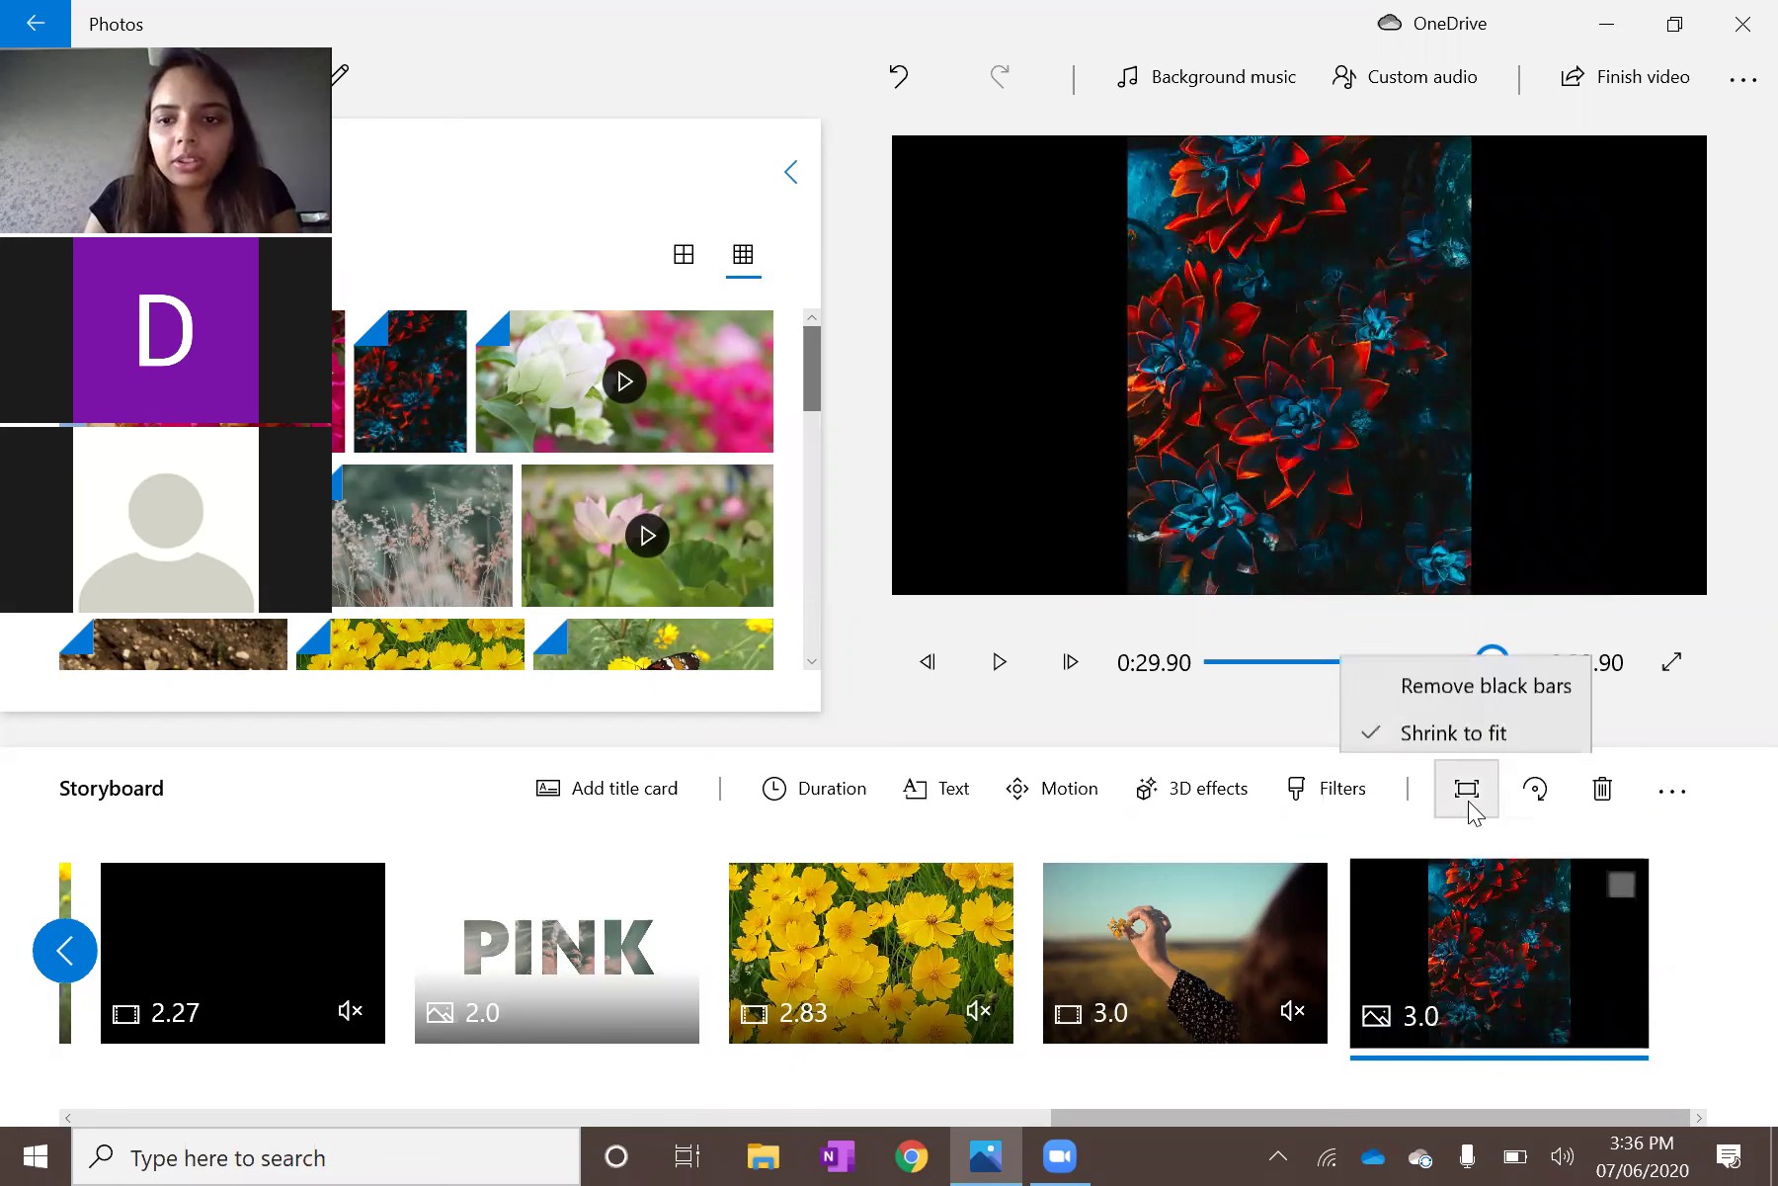
click(1403, 684)
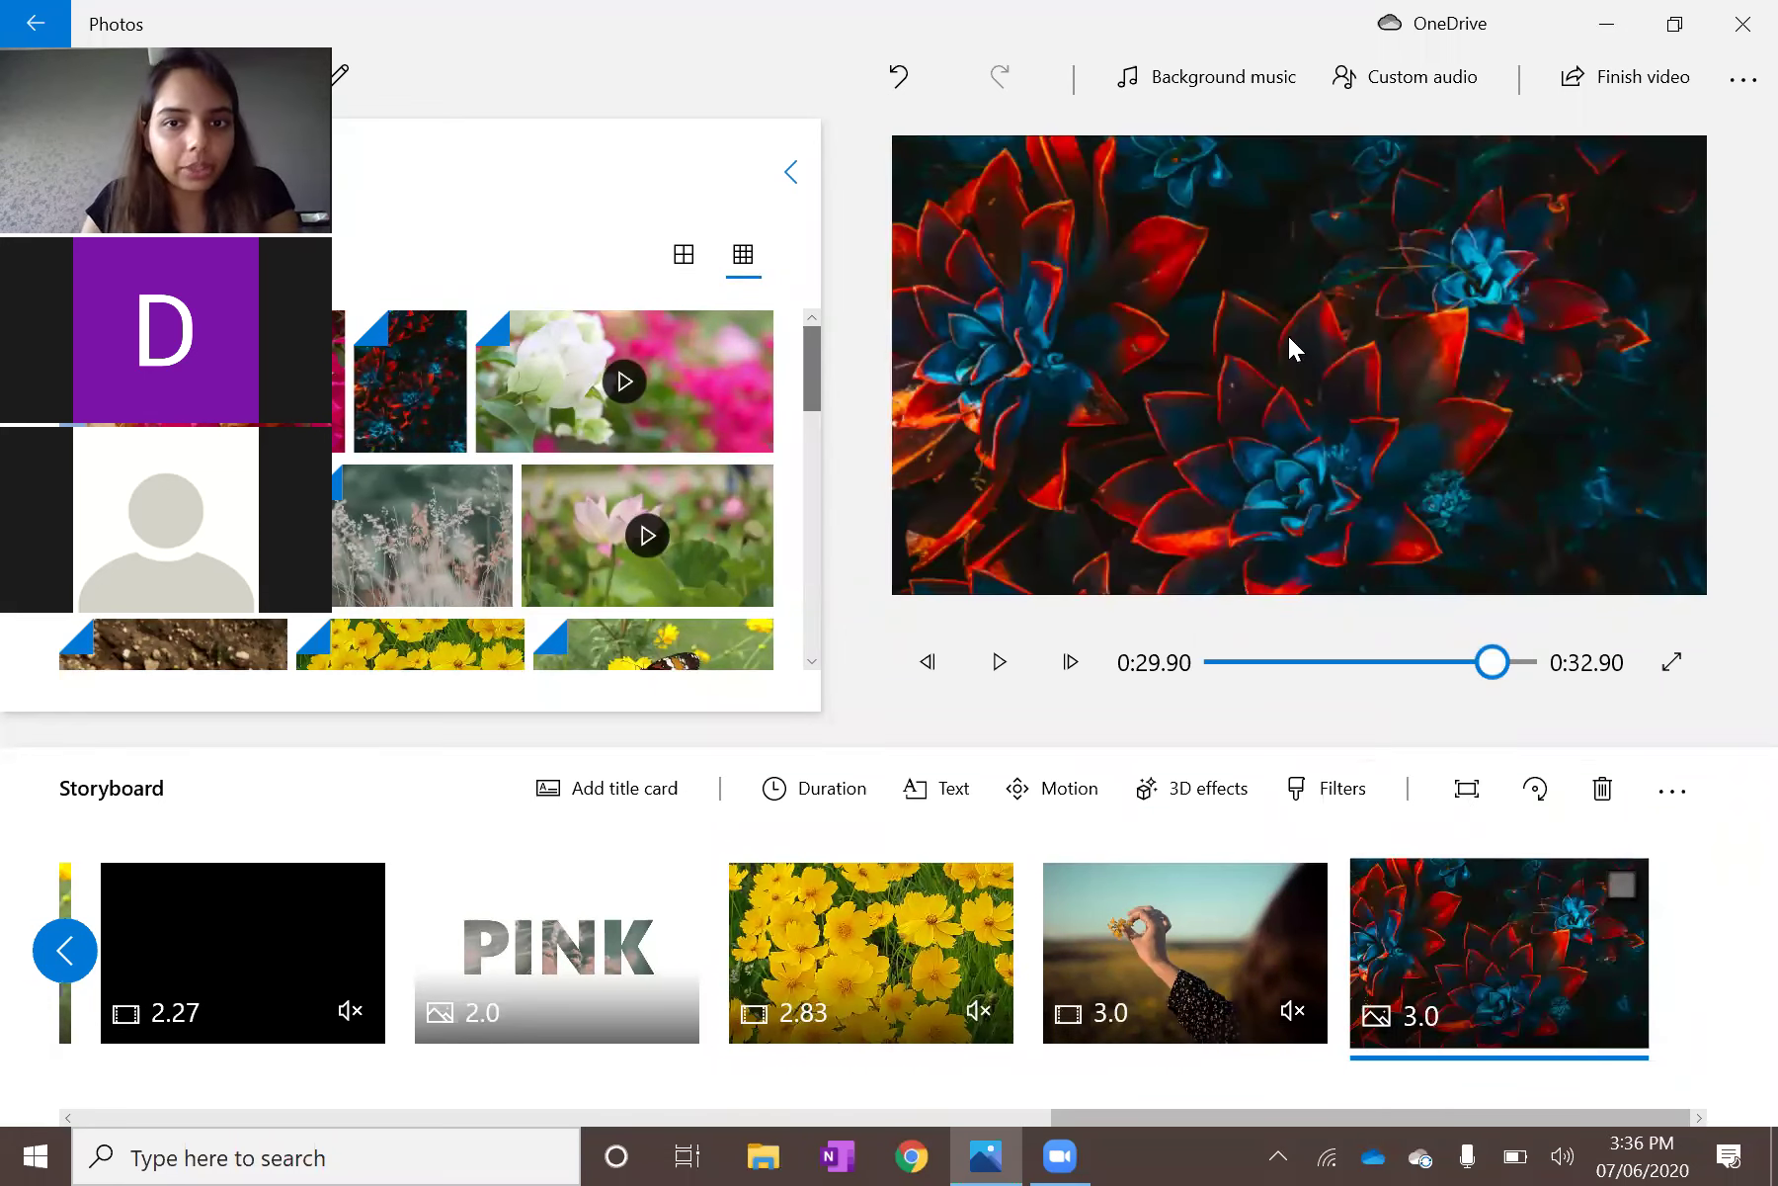
Add the text "The End" to the succulent picture.
click(946, 797)
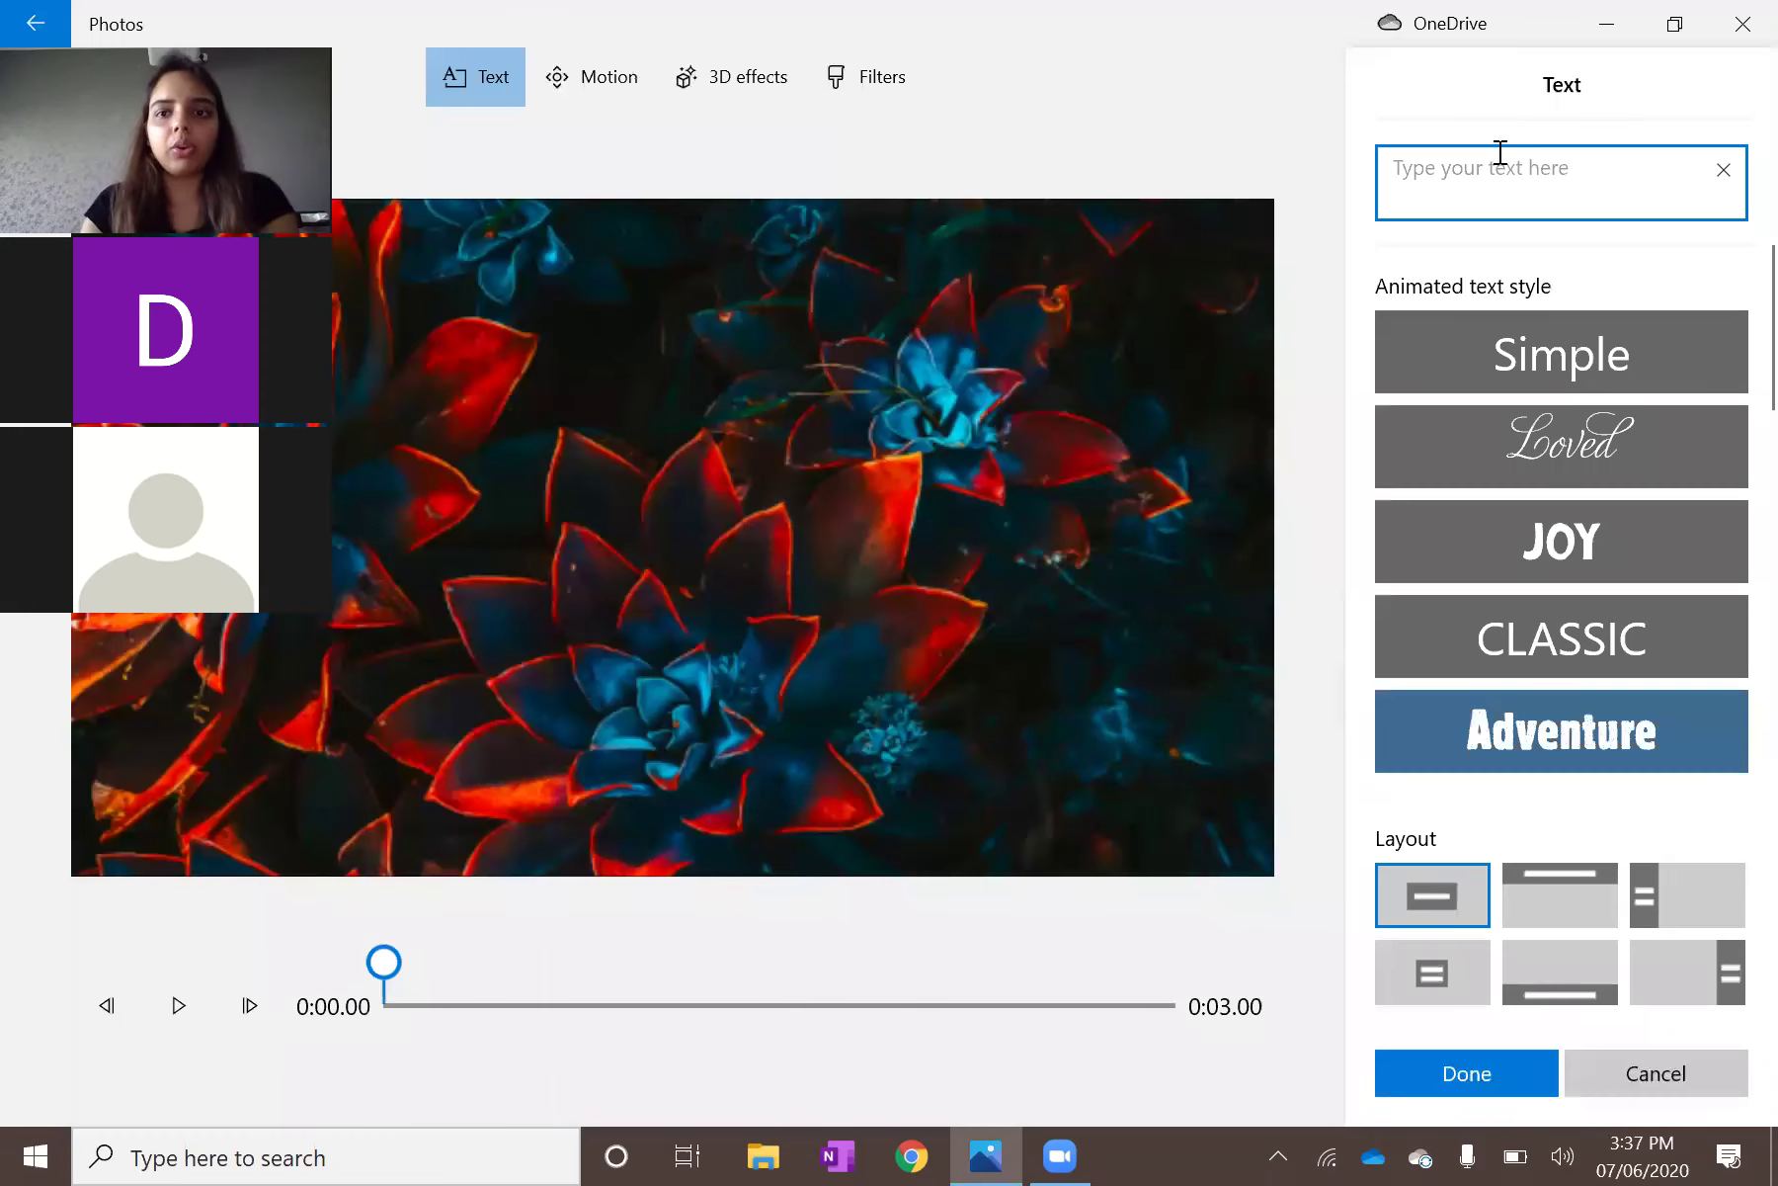
text(th)
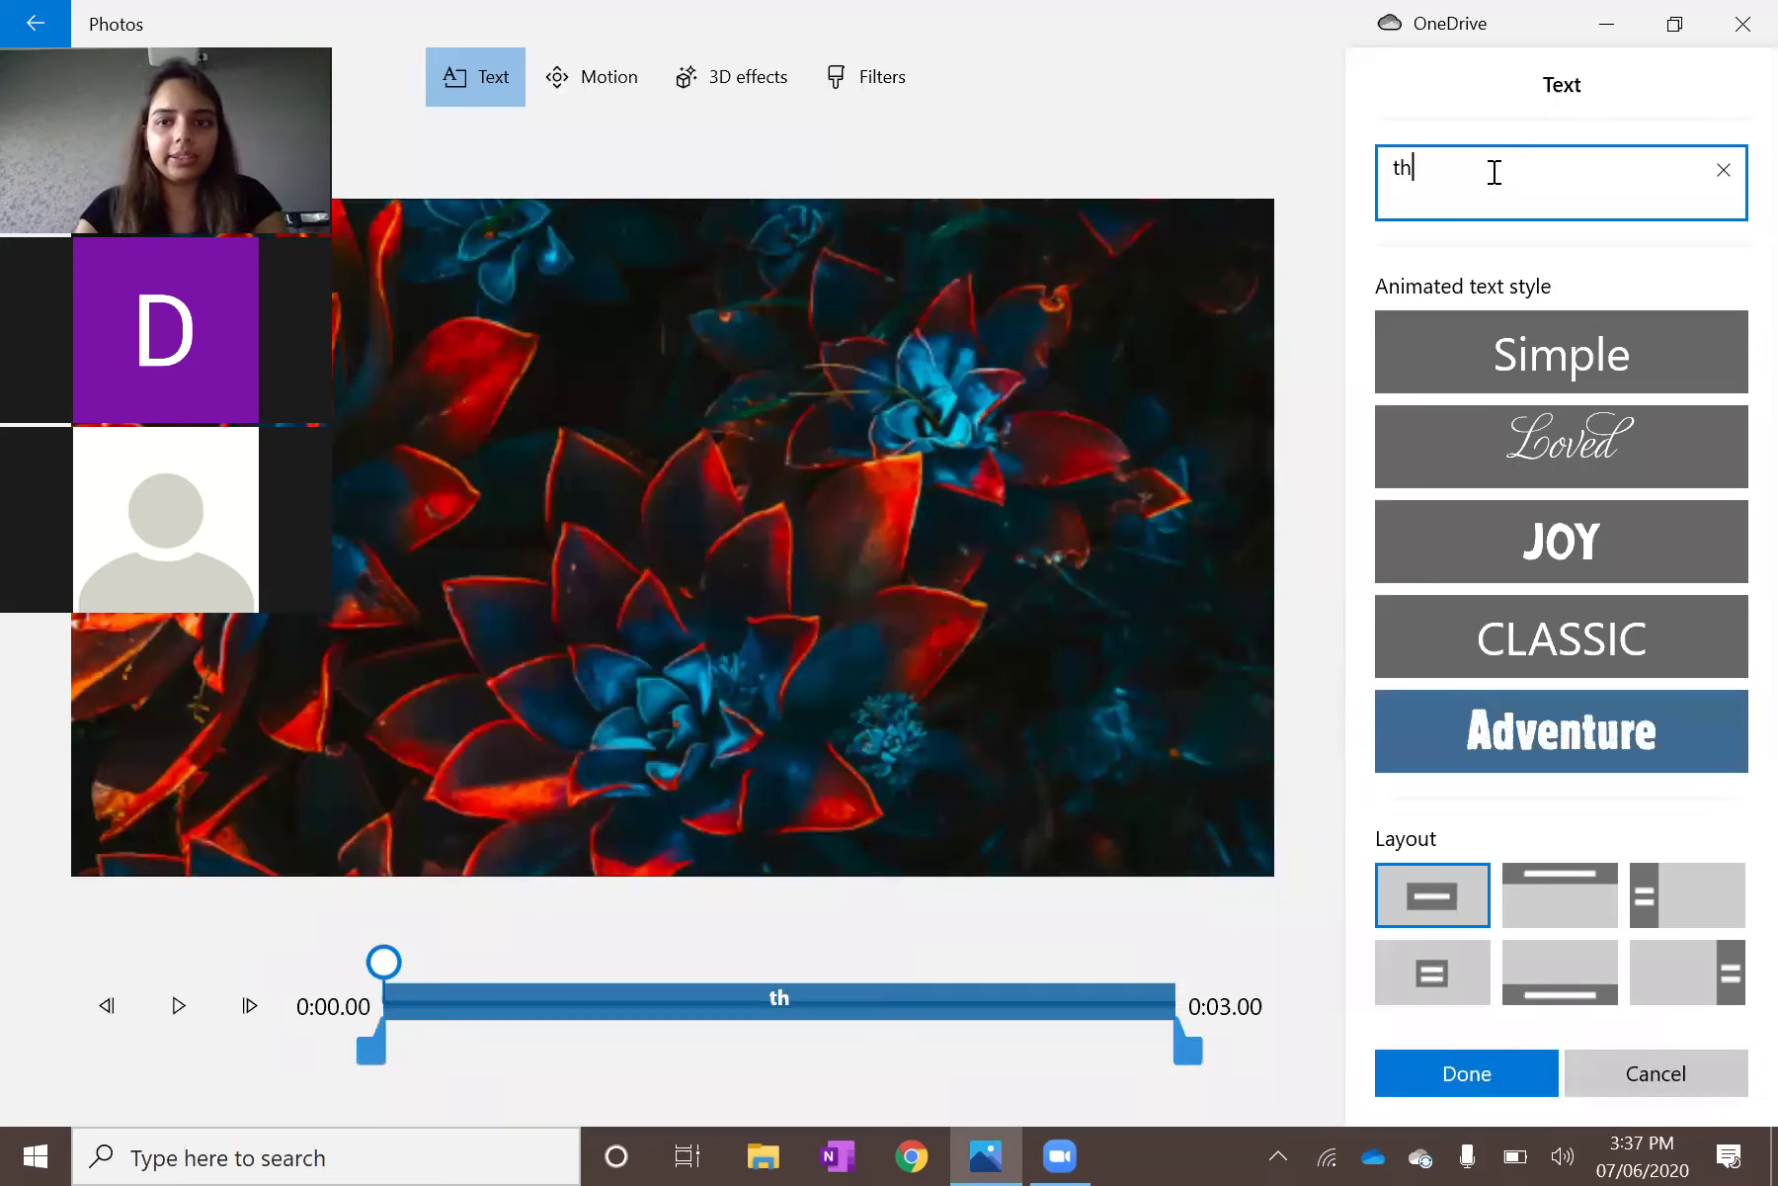
key(BackSpace)
key(BackSpace)
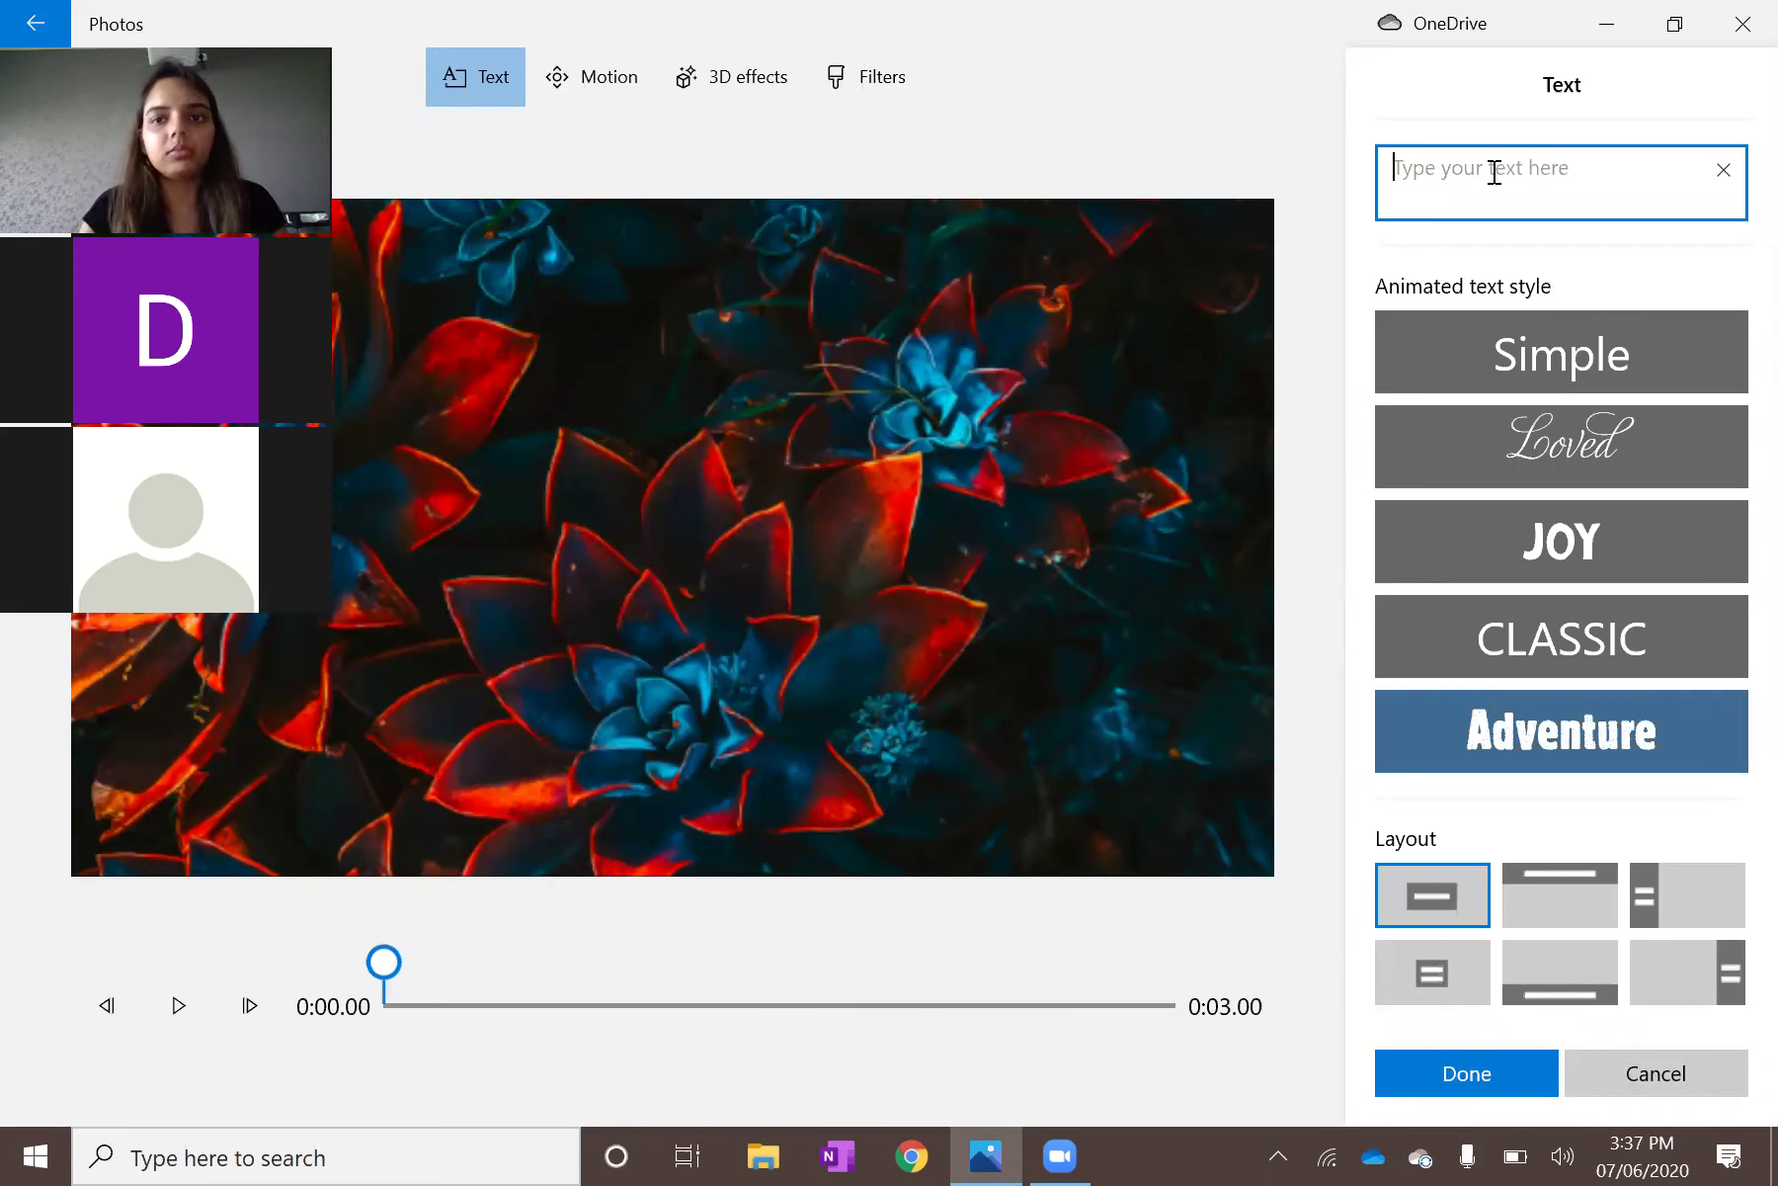
text(The)
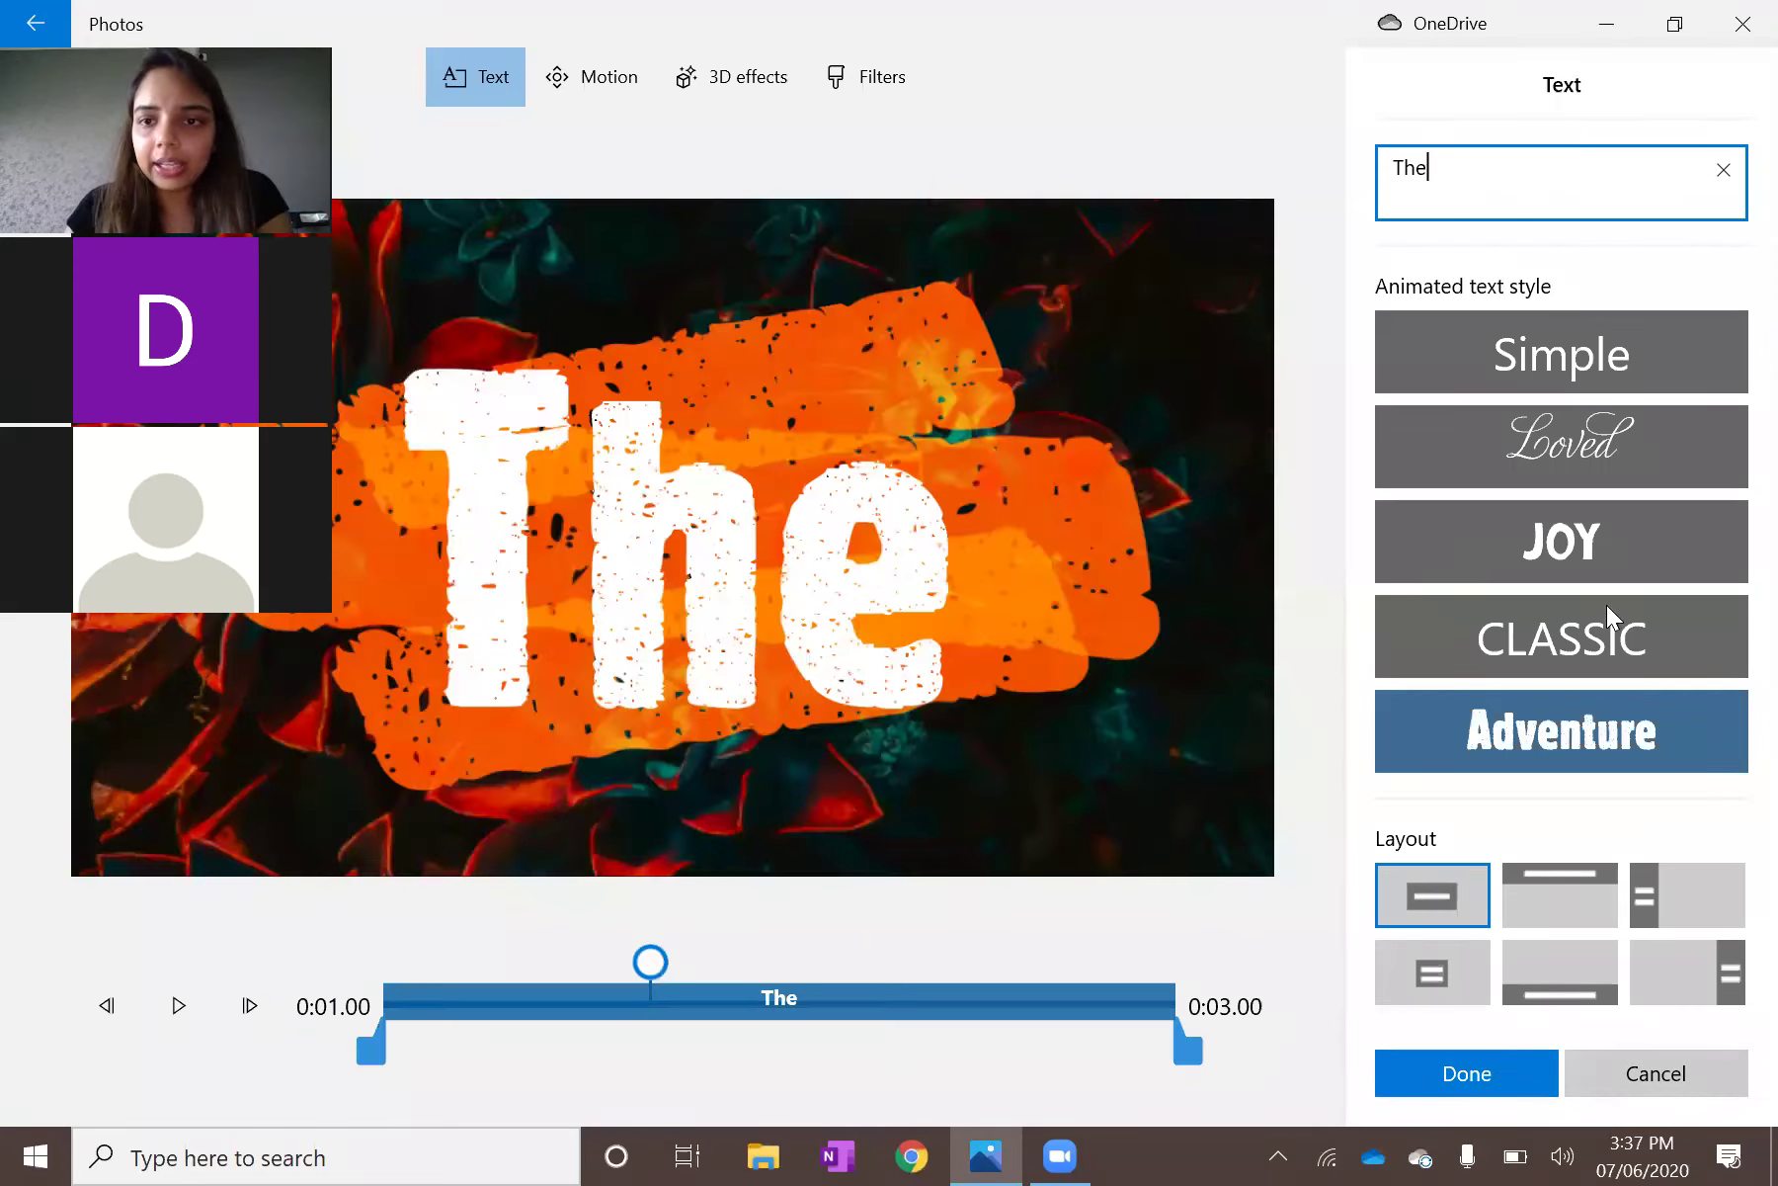
text( End)
Give "The End" the Boom style and the large centred layout, and start the text at 0:00.00.
scroll(1590, 349, down, 5)
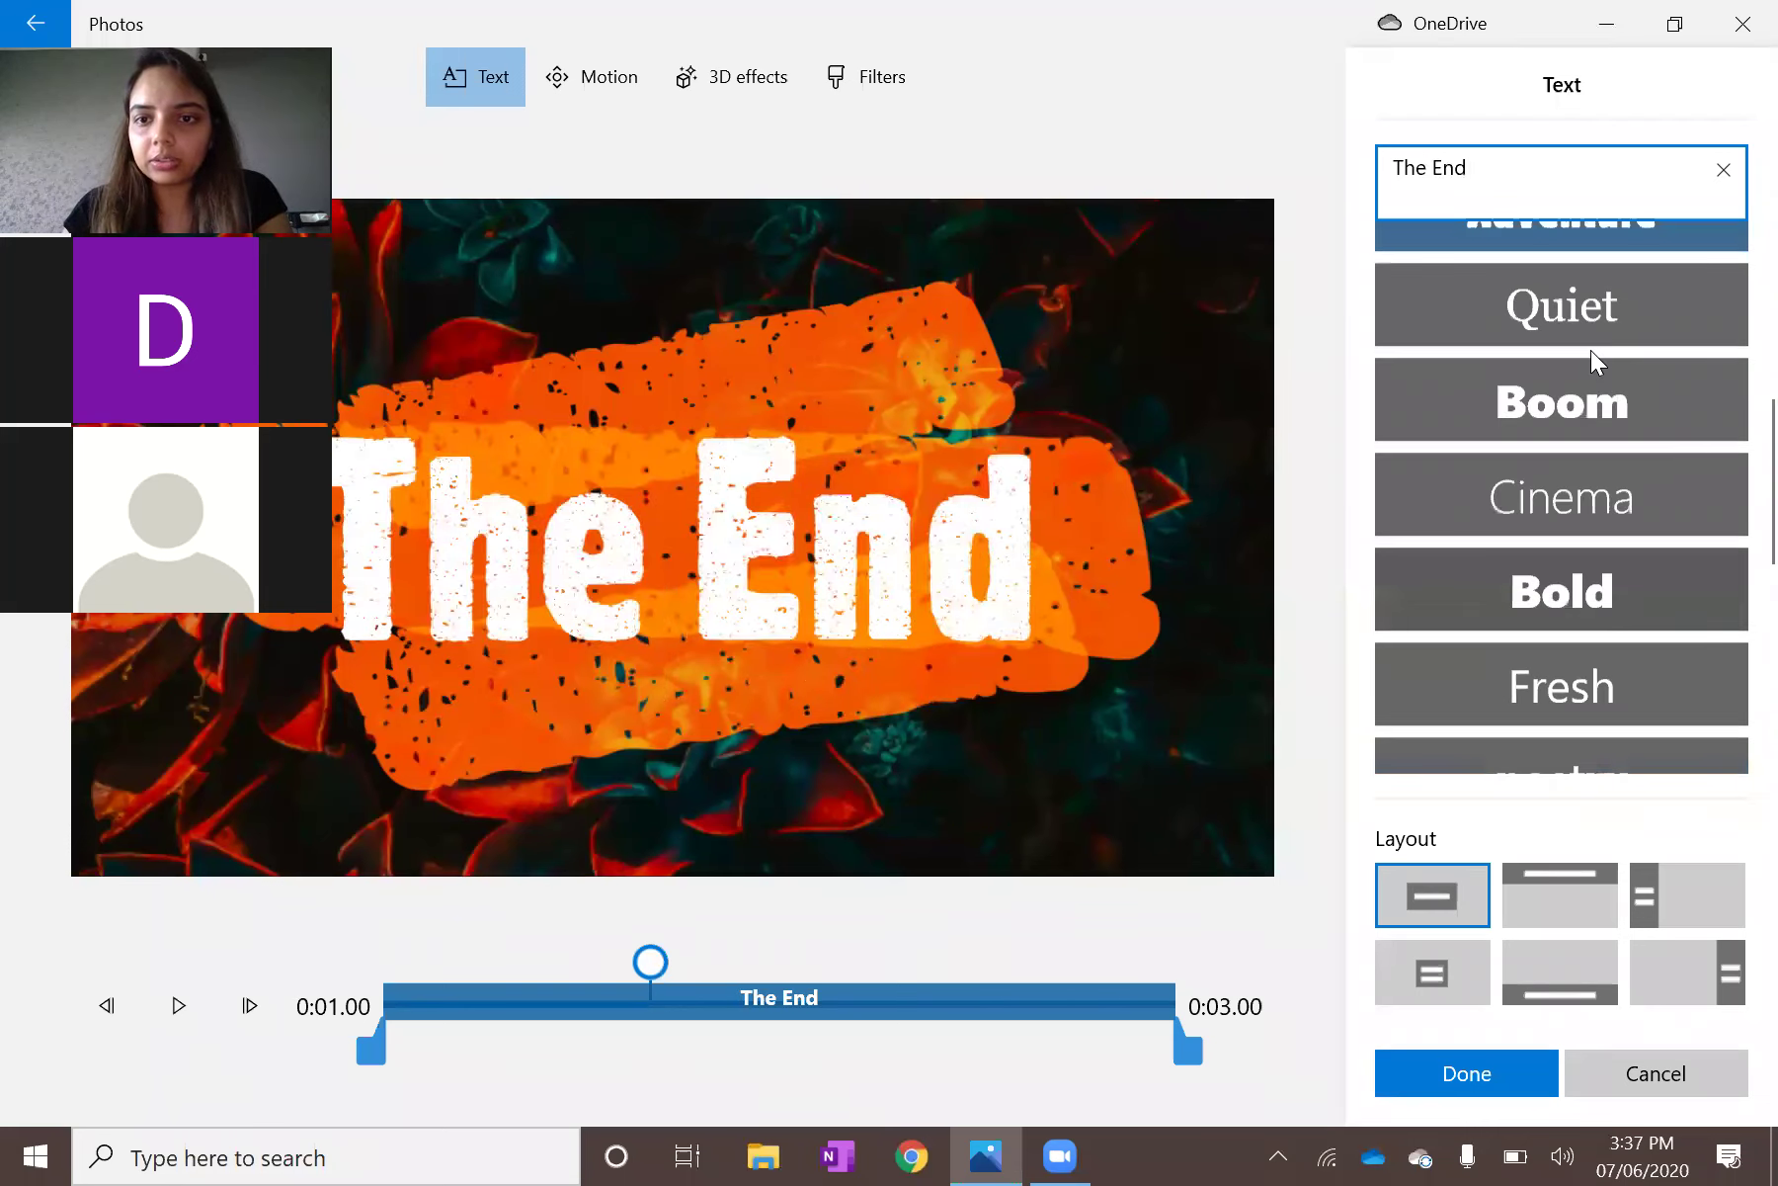
click(1581, 353)
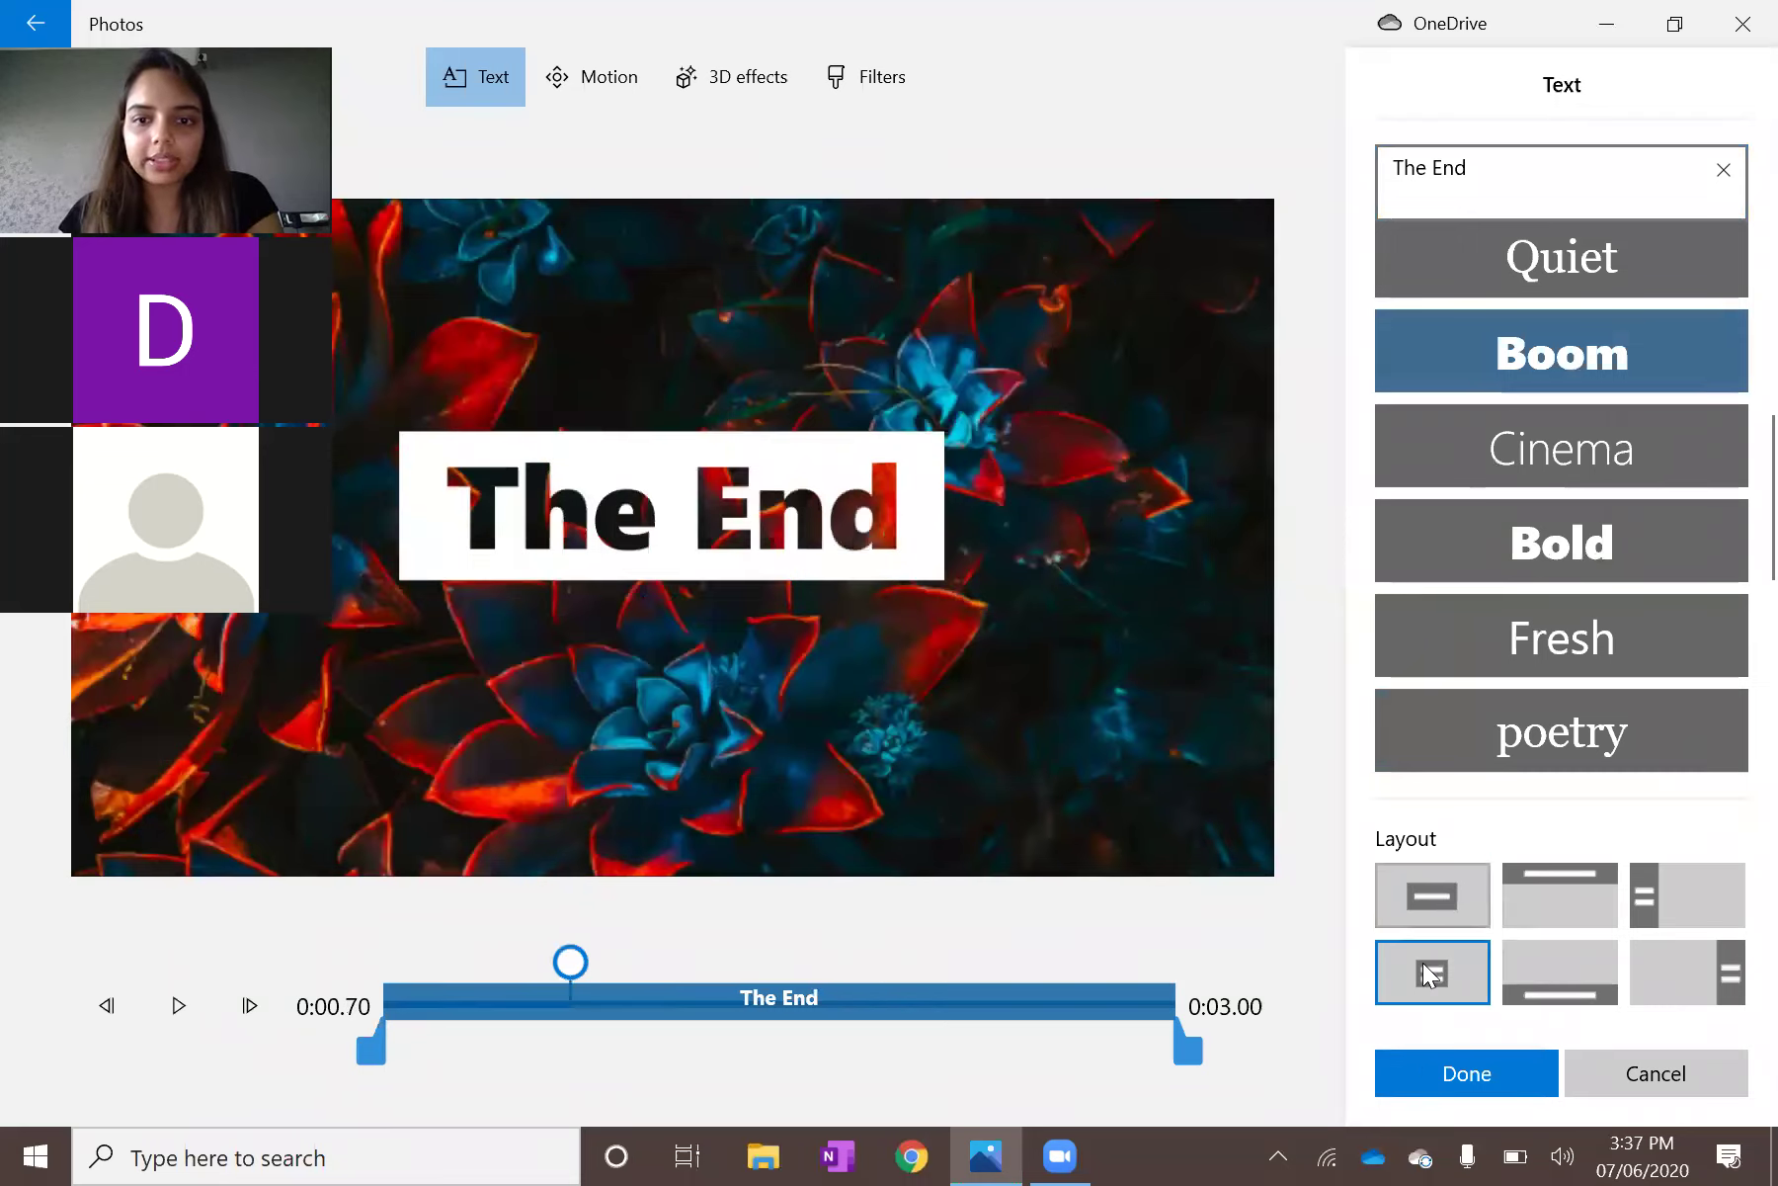
click(1433, 895)
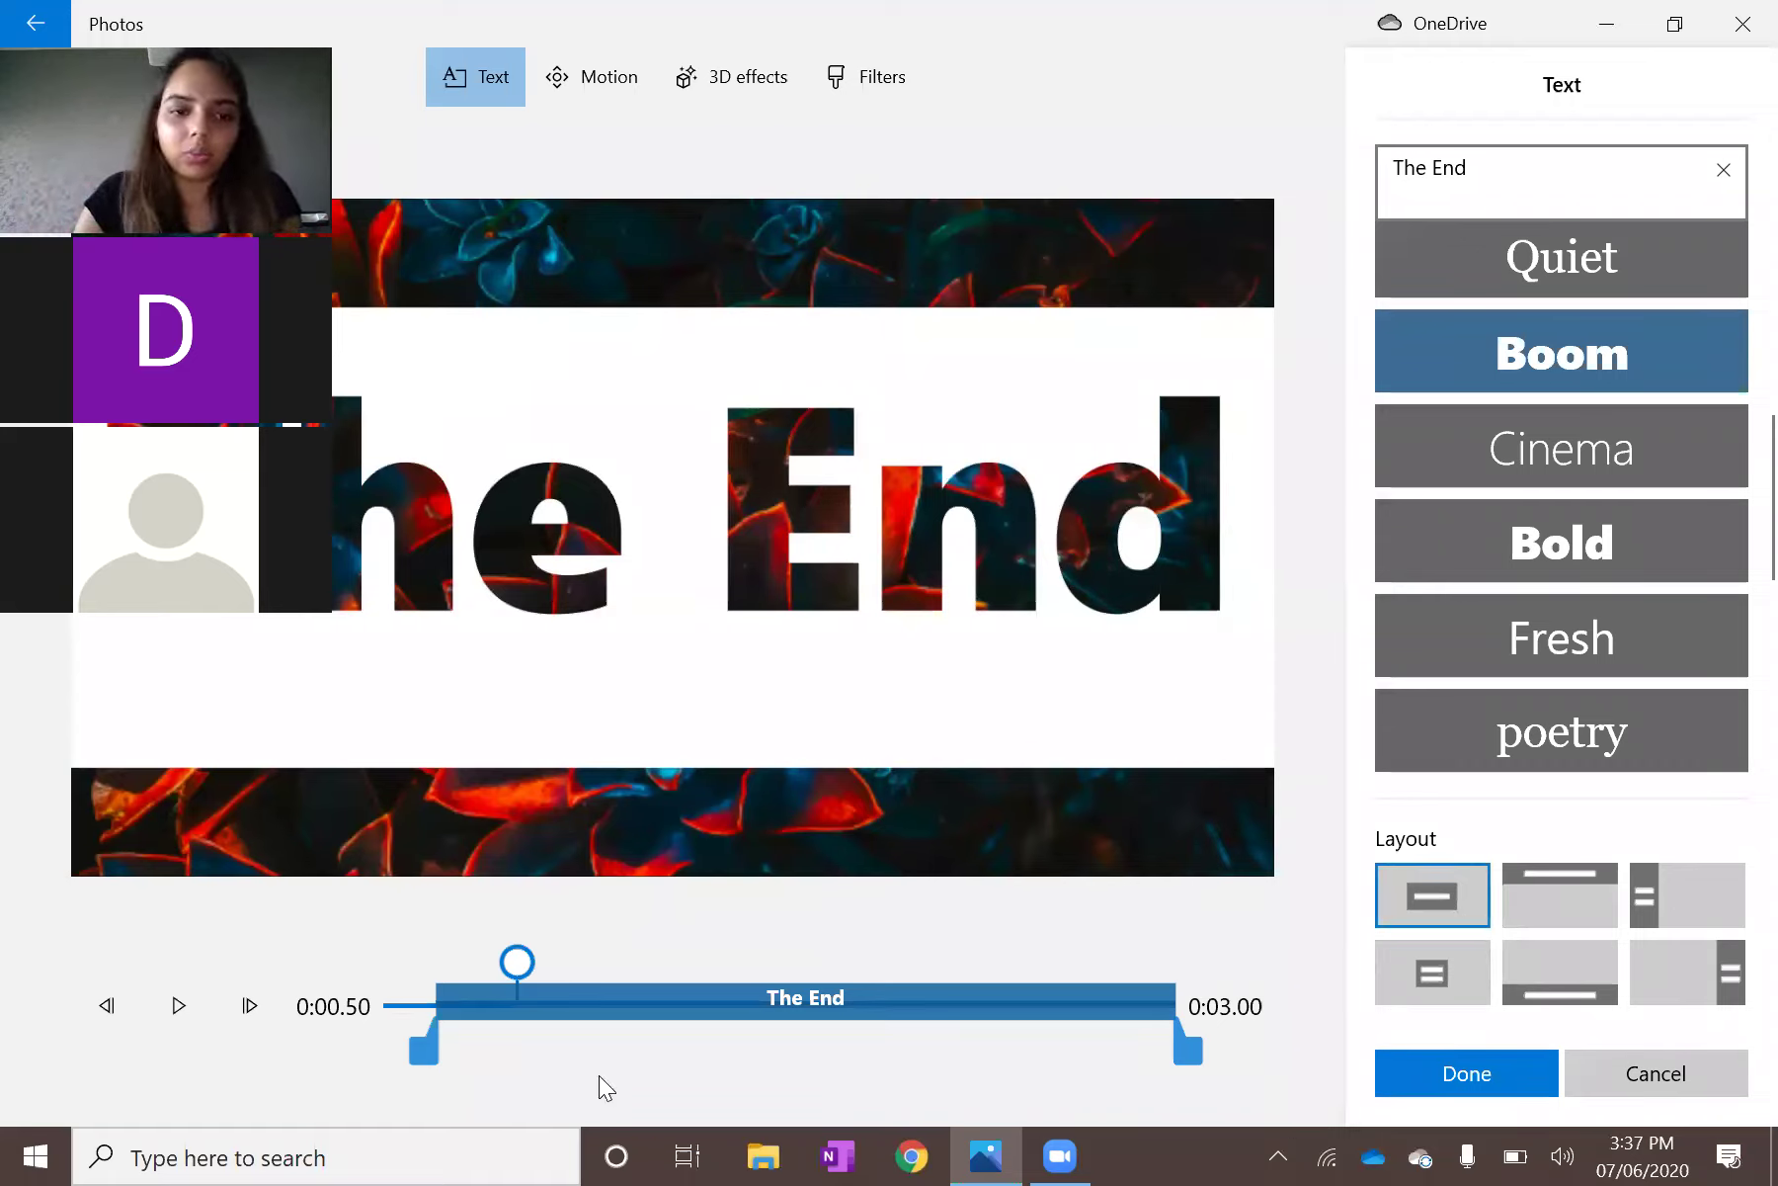
drag(424, 1049, 235, 1066)
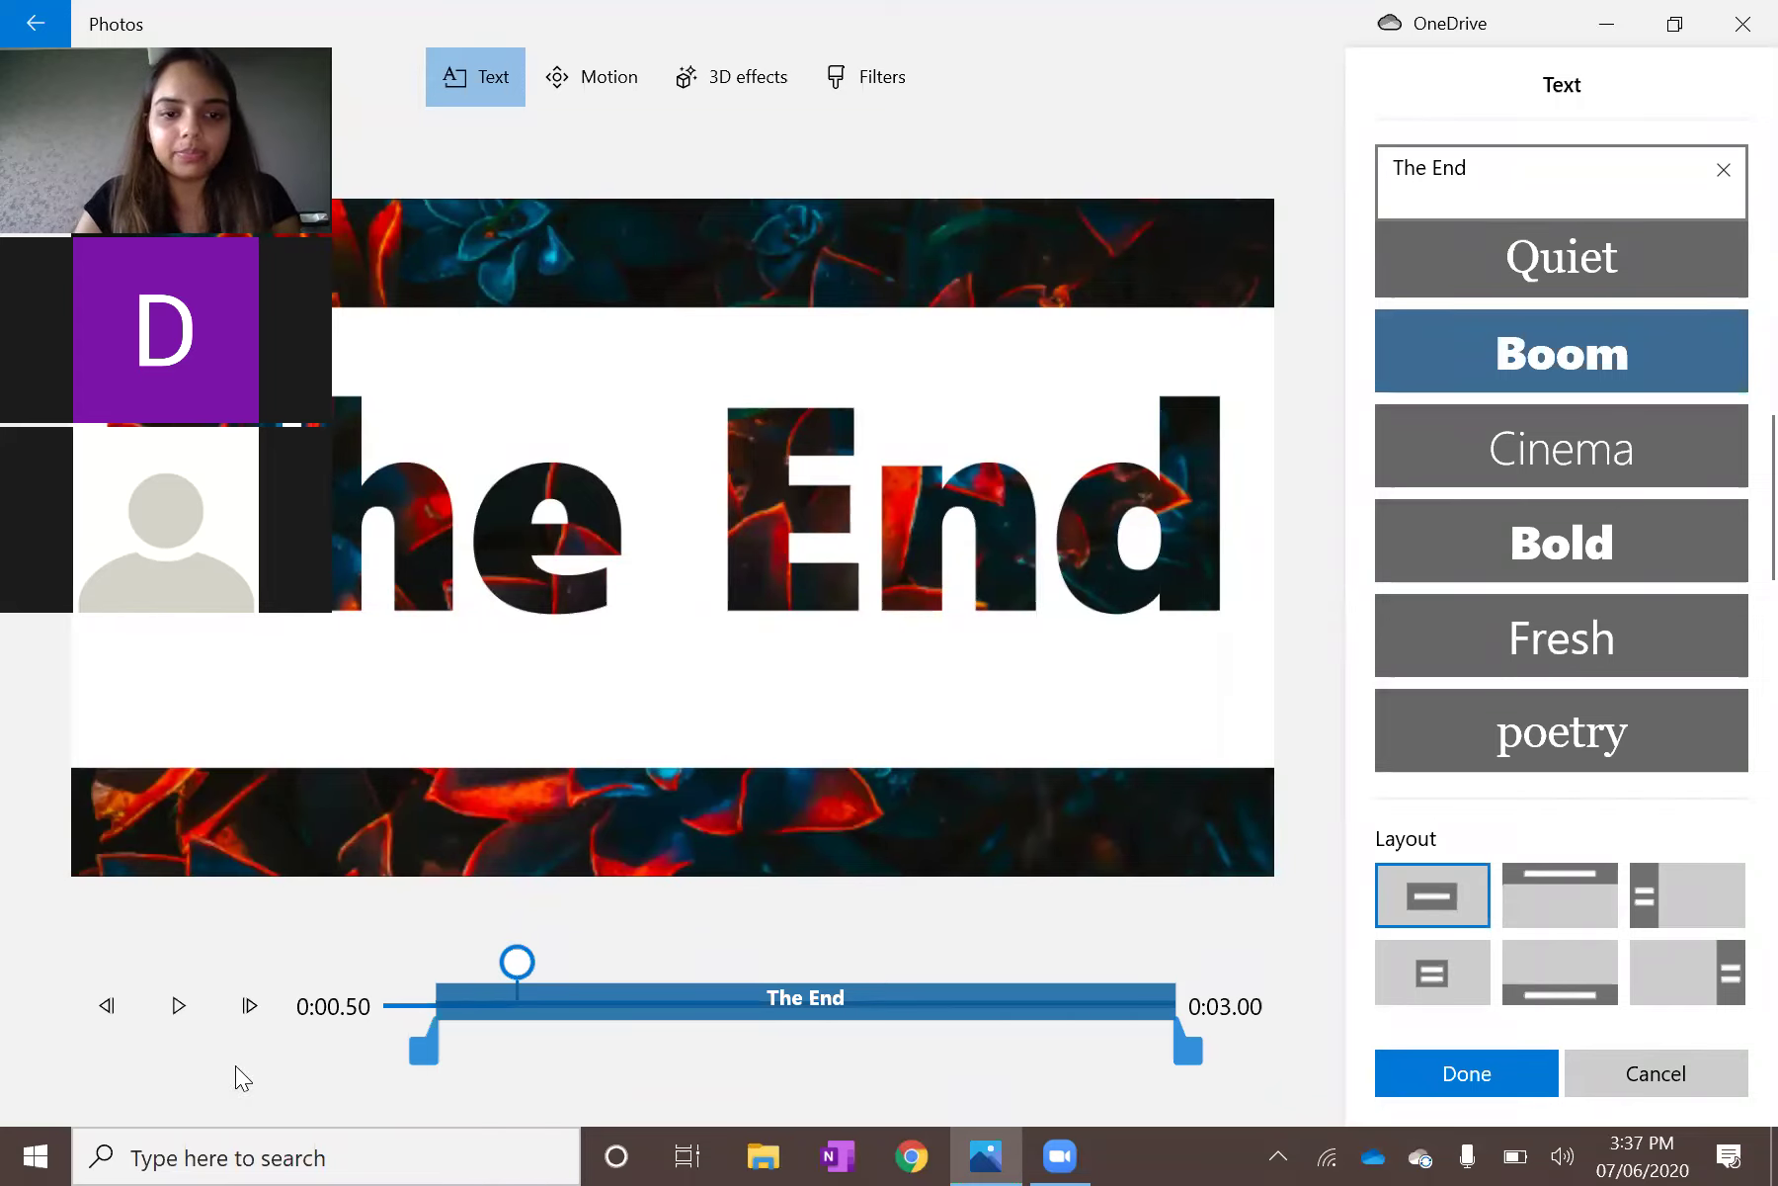
drag(502, 963, 366, 963)
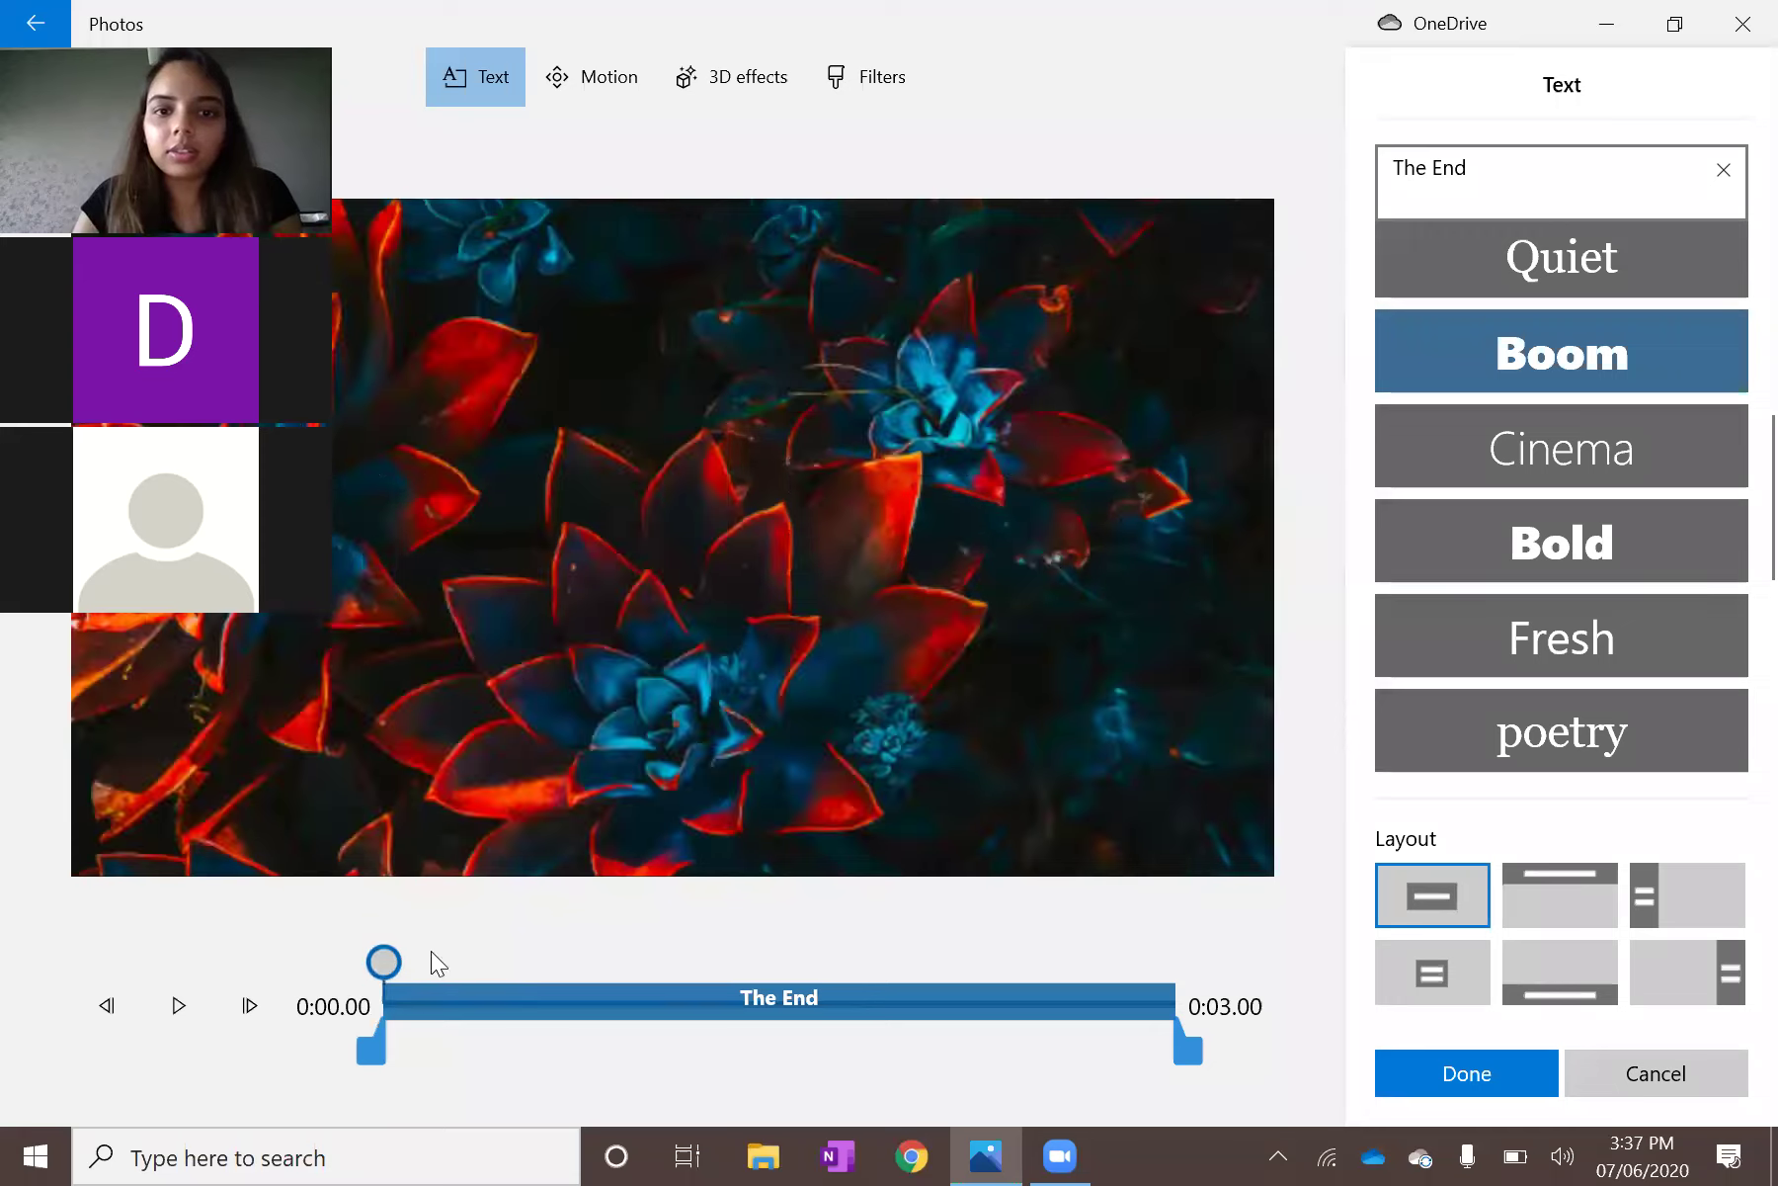
Play the "The End" text over the succulent picture and save the text settings.
click(512, 940)
drag(677, 935, 585, 964)
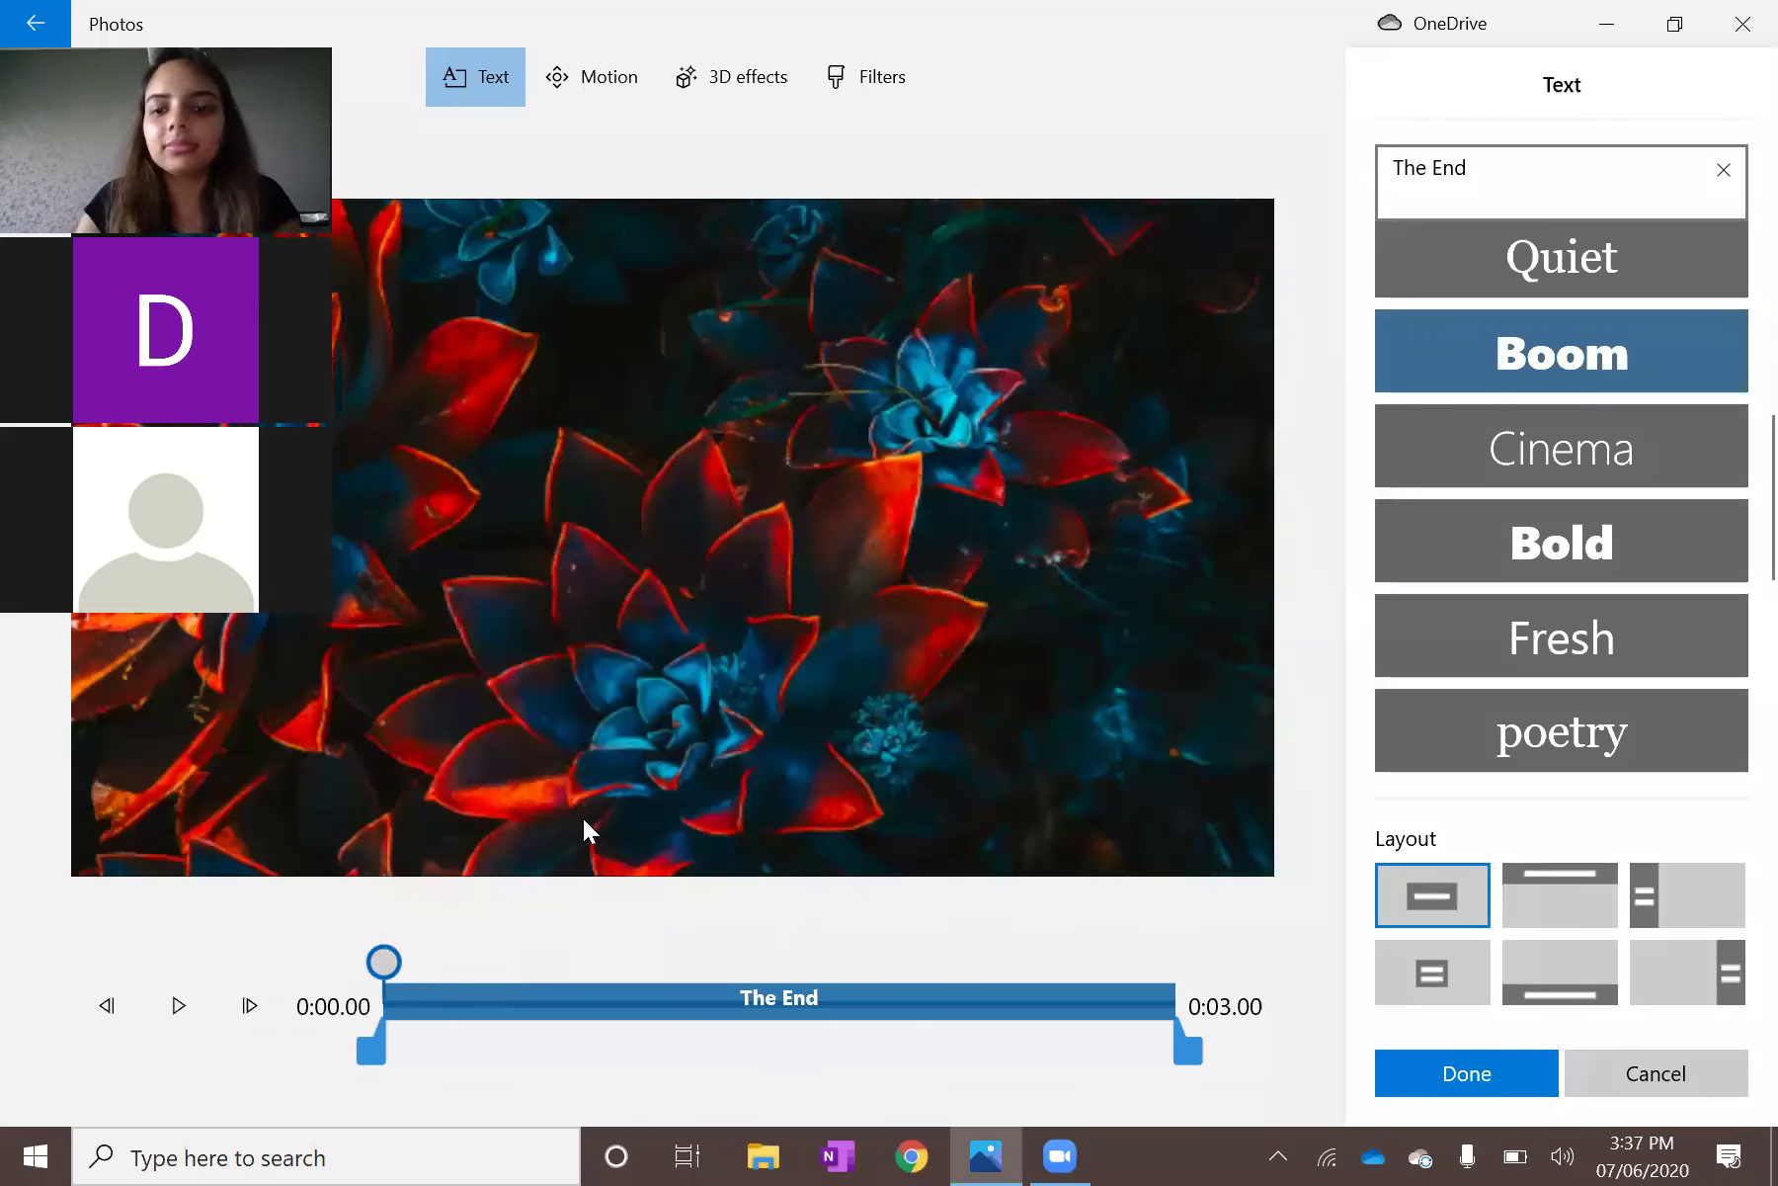
click(173, 1010)
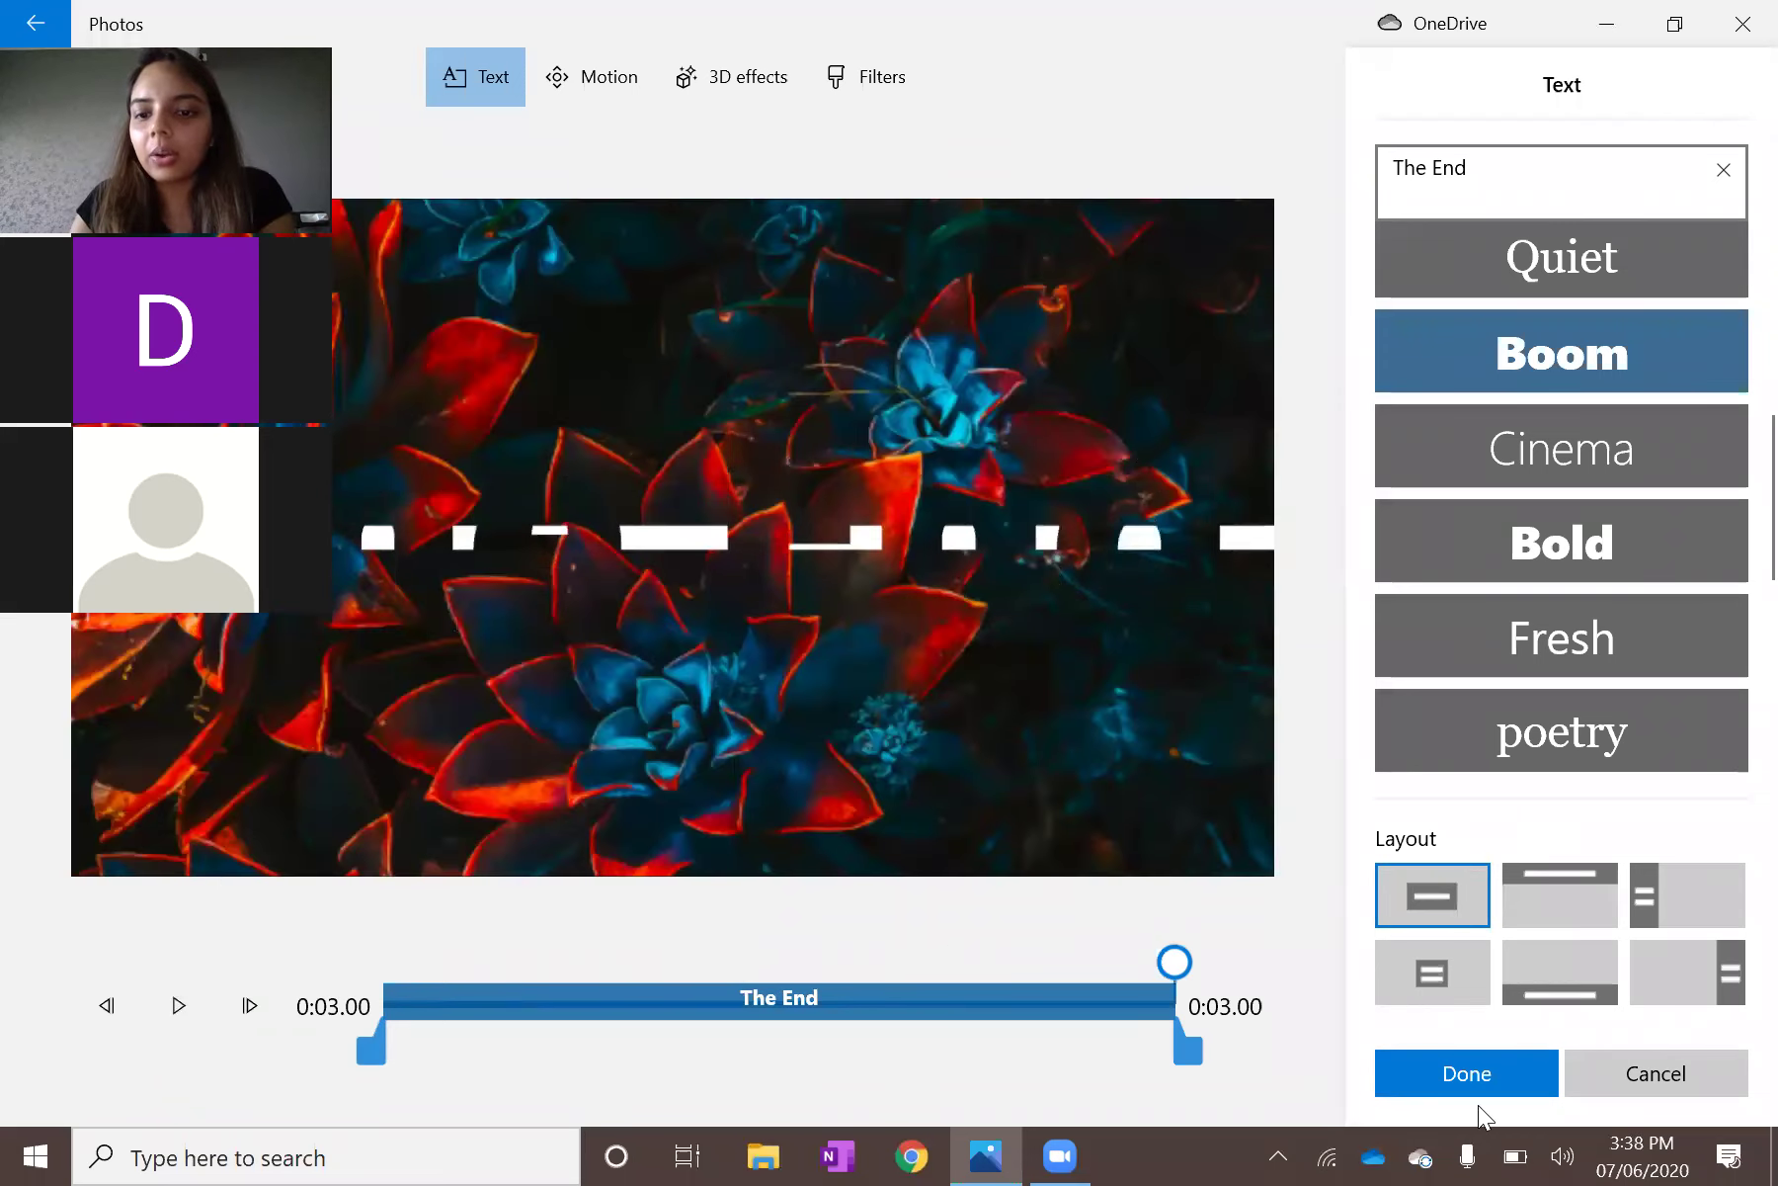
click(1409, 1067)
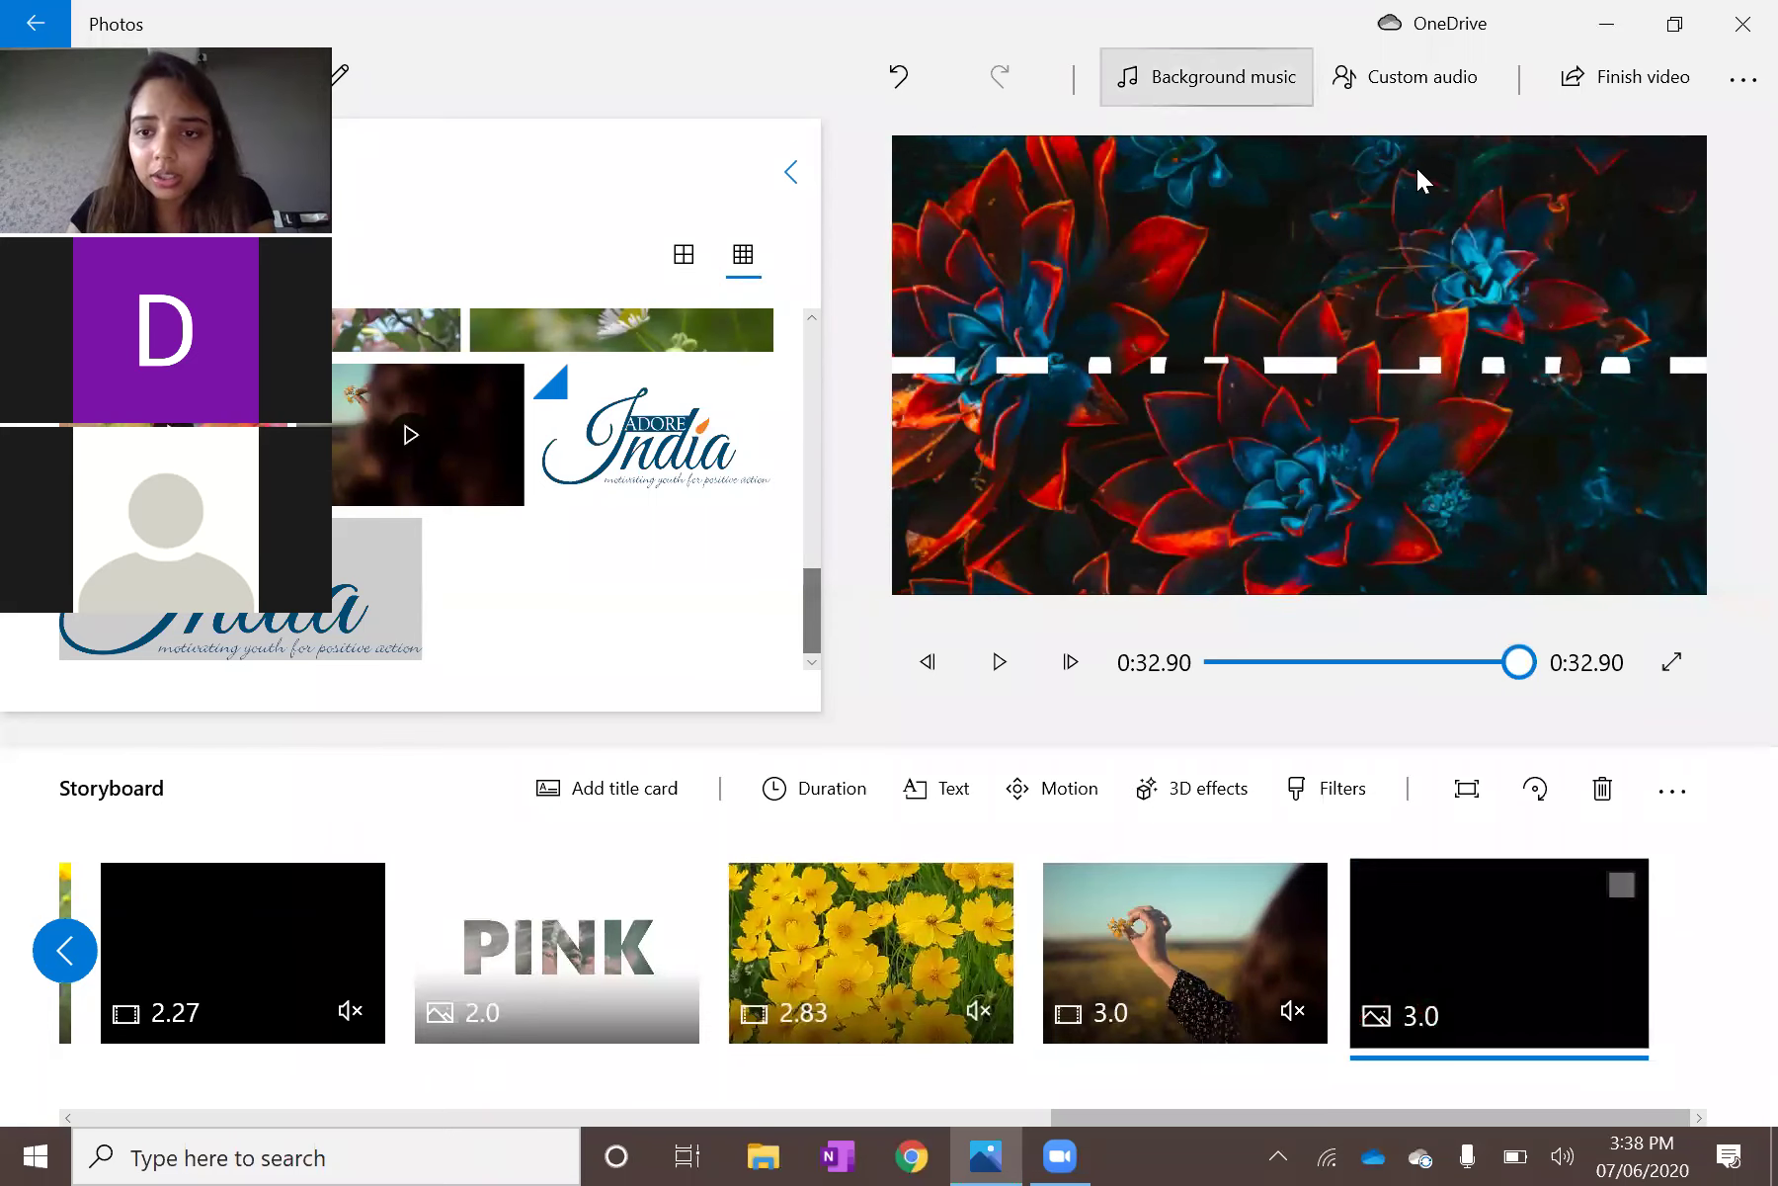
Add "Piano Cover -Tum Jab Paas Aati Ho Prateek Kuhad.mp3" as custom audio and end it near the middle of the video.
click(1375, 81)
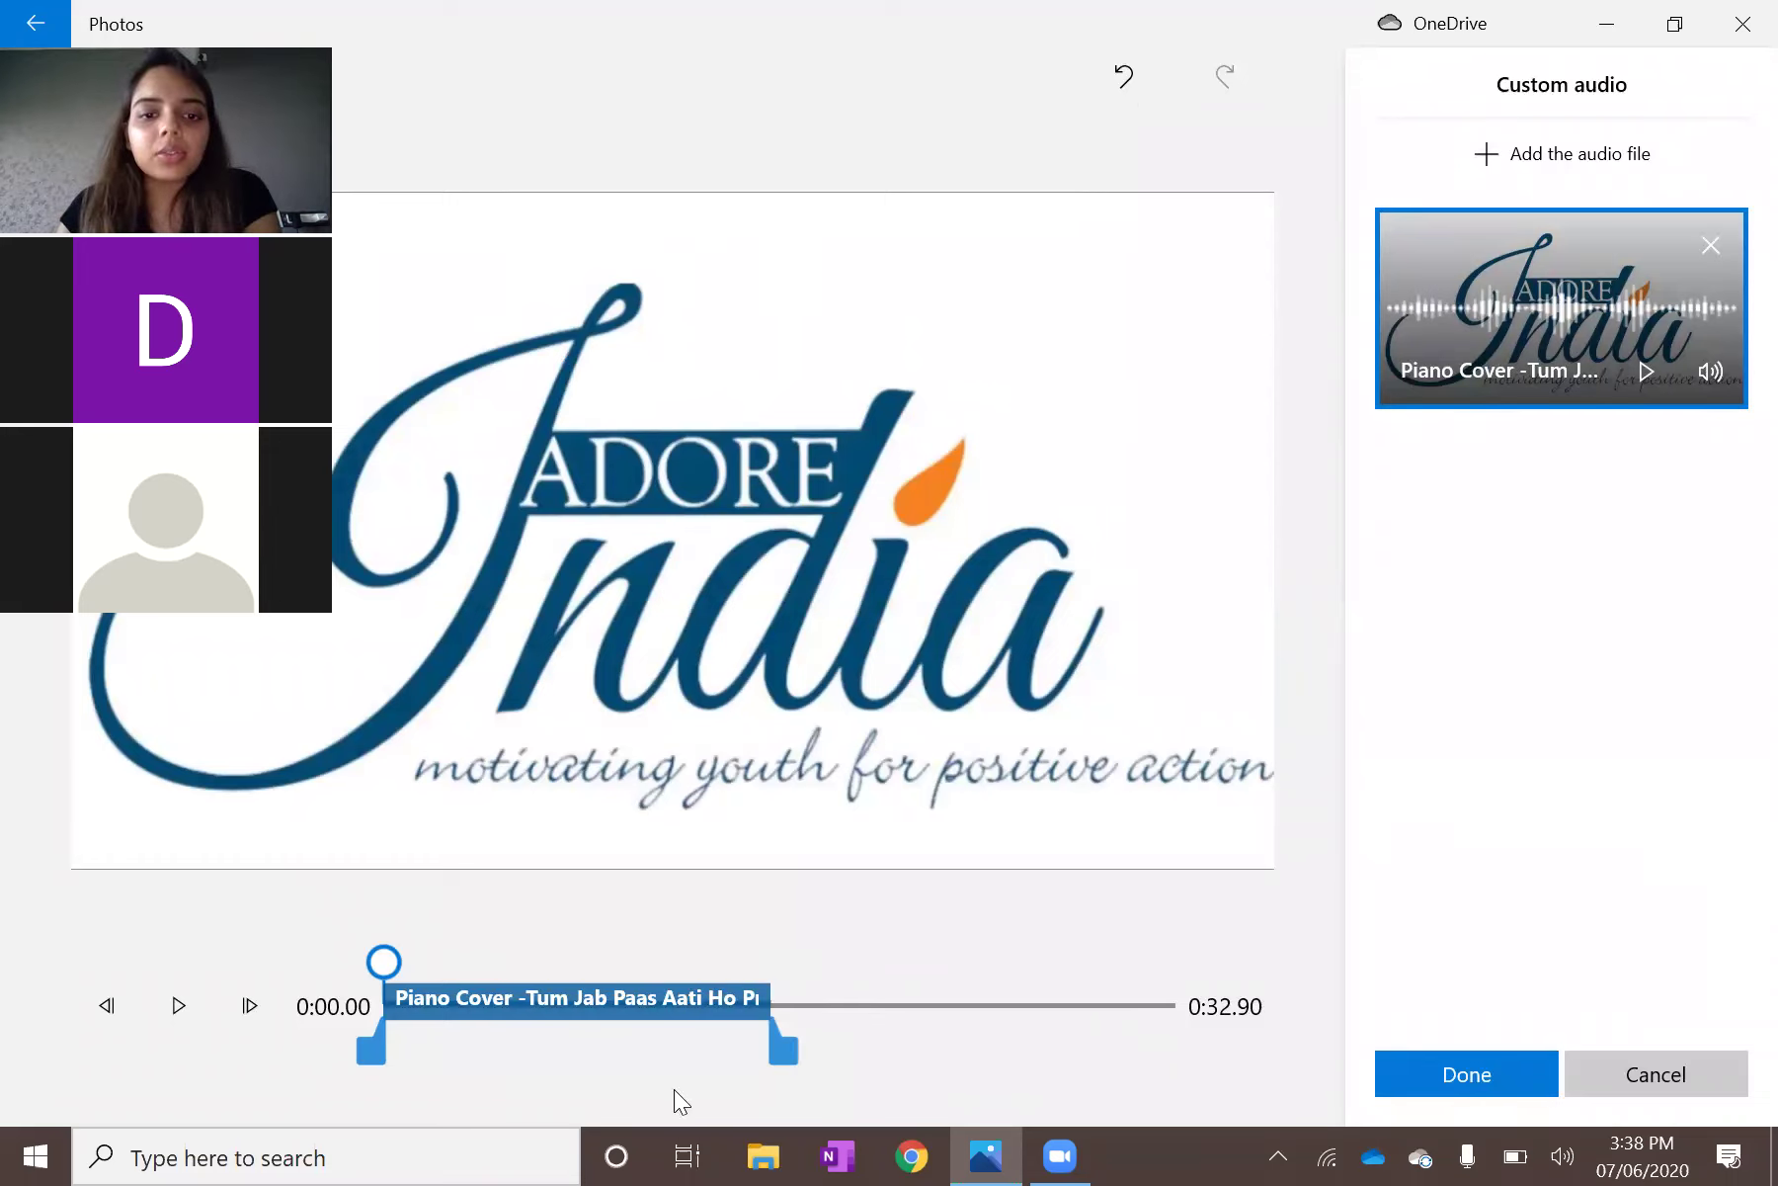
drag(1269, 993, 1389, 1000)
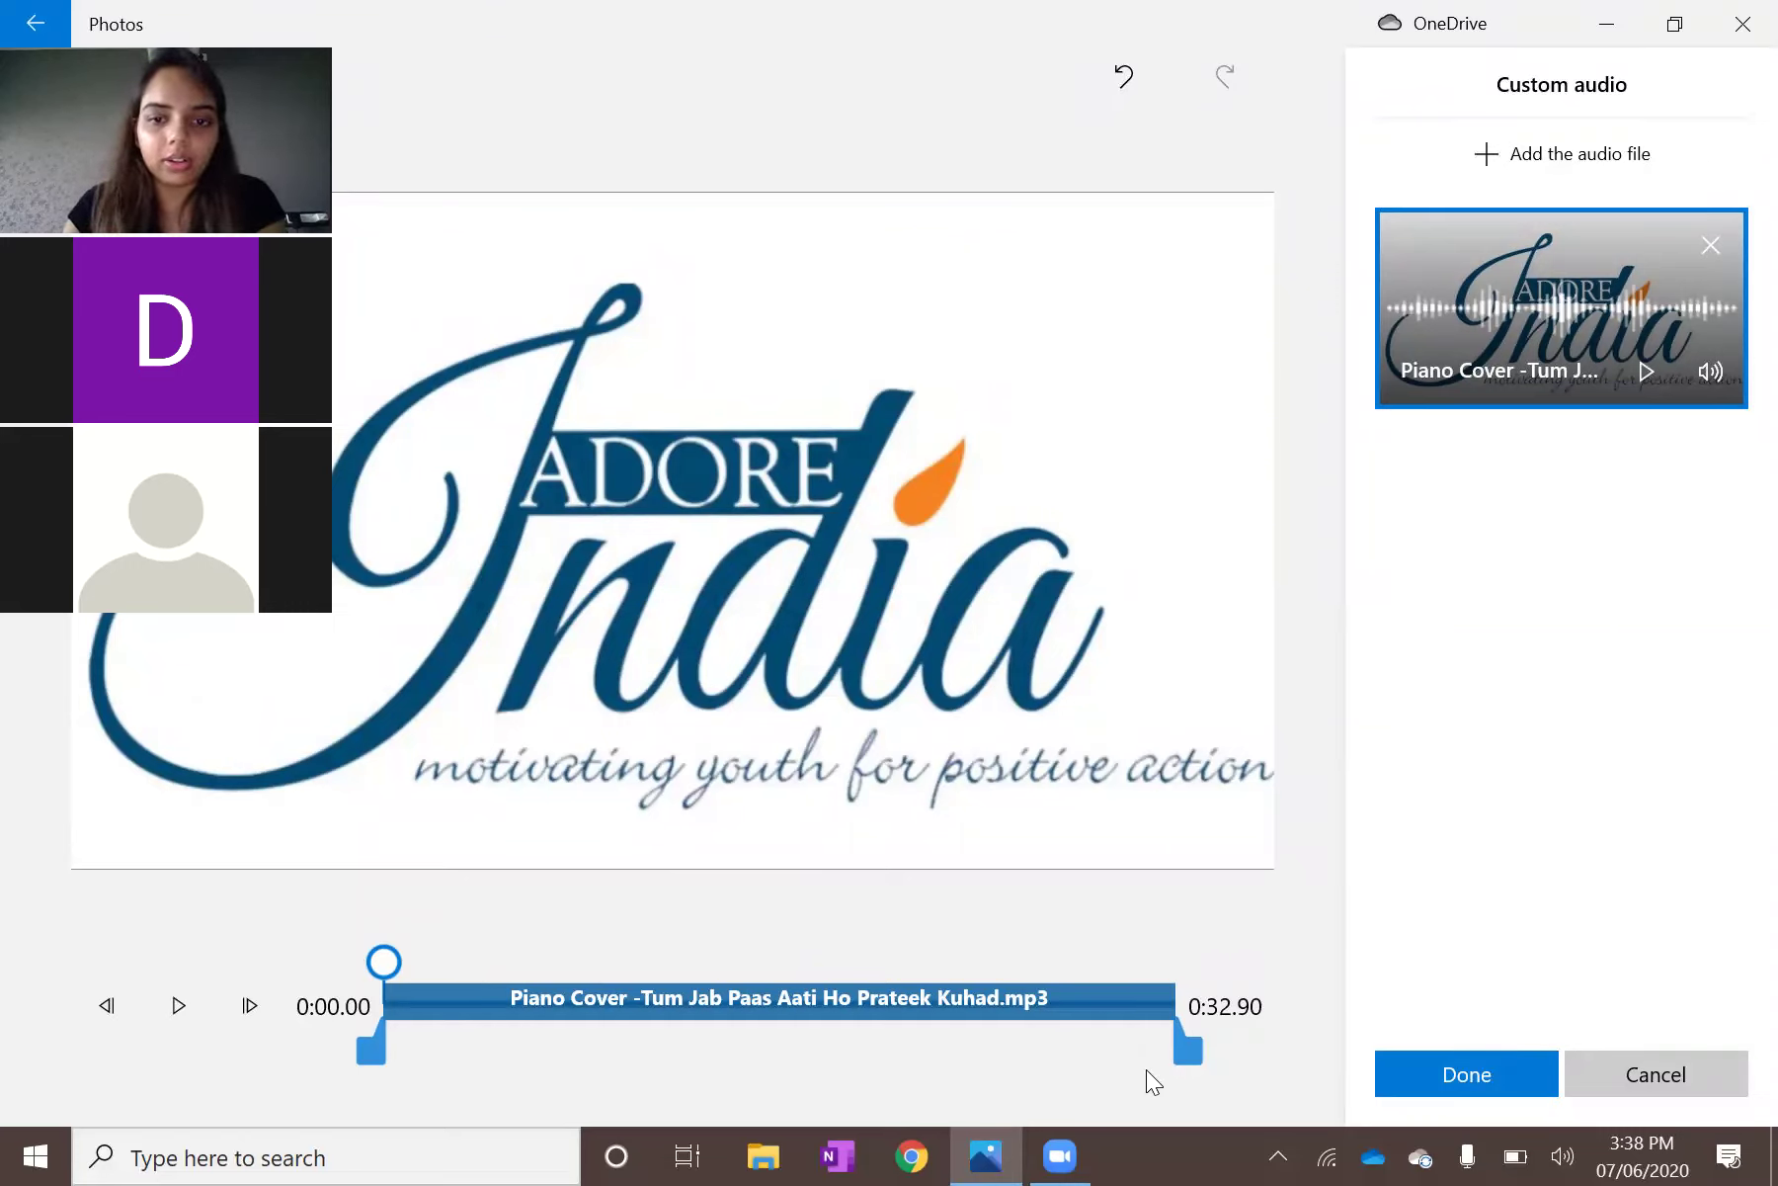
drag(1196, 1060, 649, 1053)
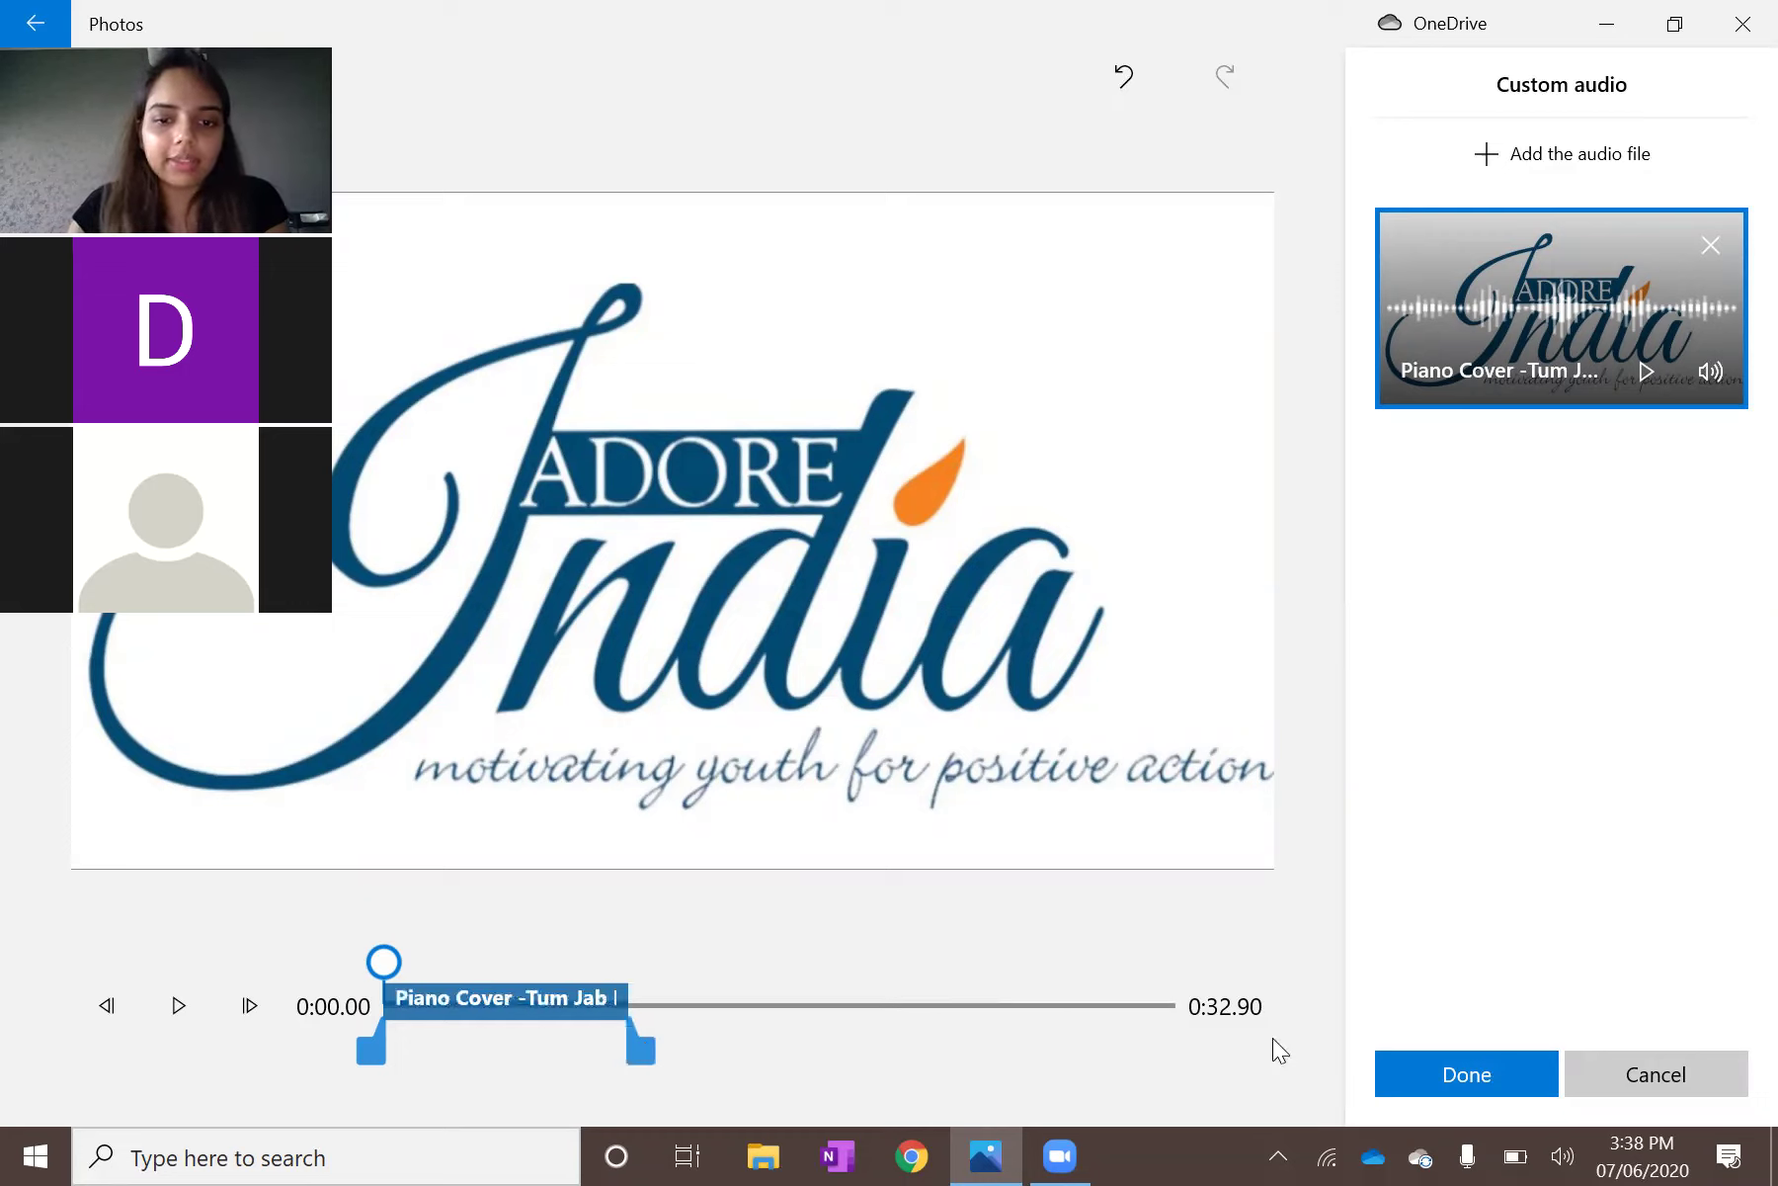
drag(1181, 1017, 1222, 1042)
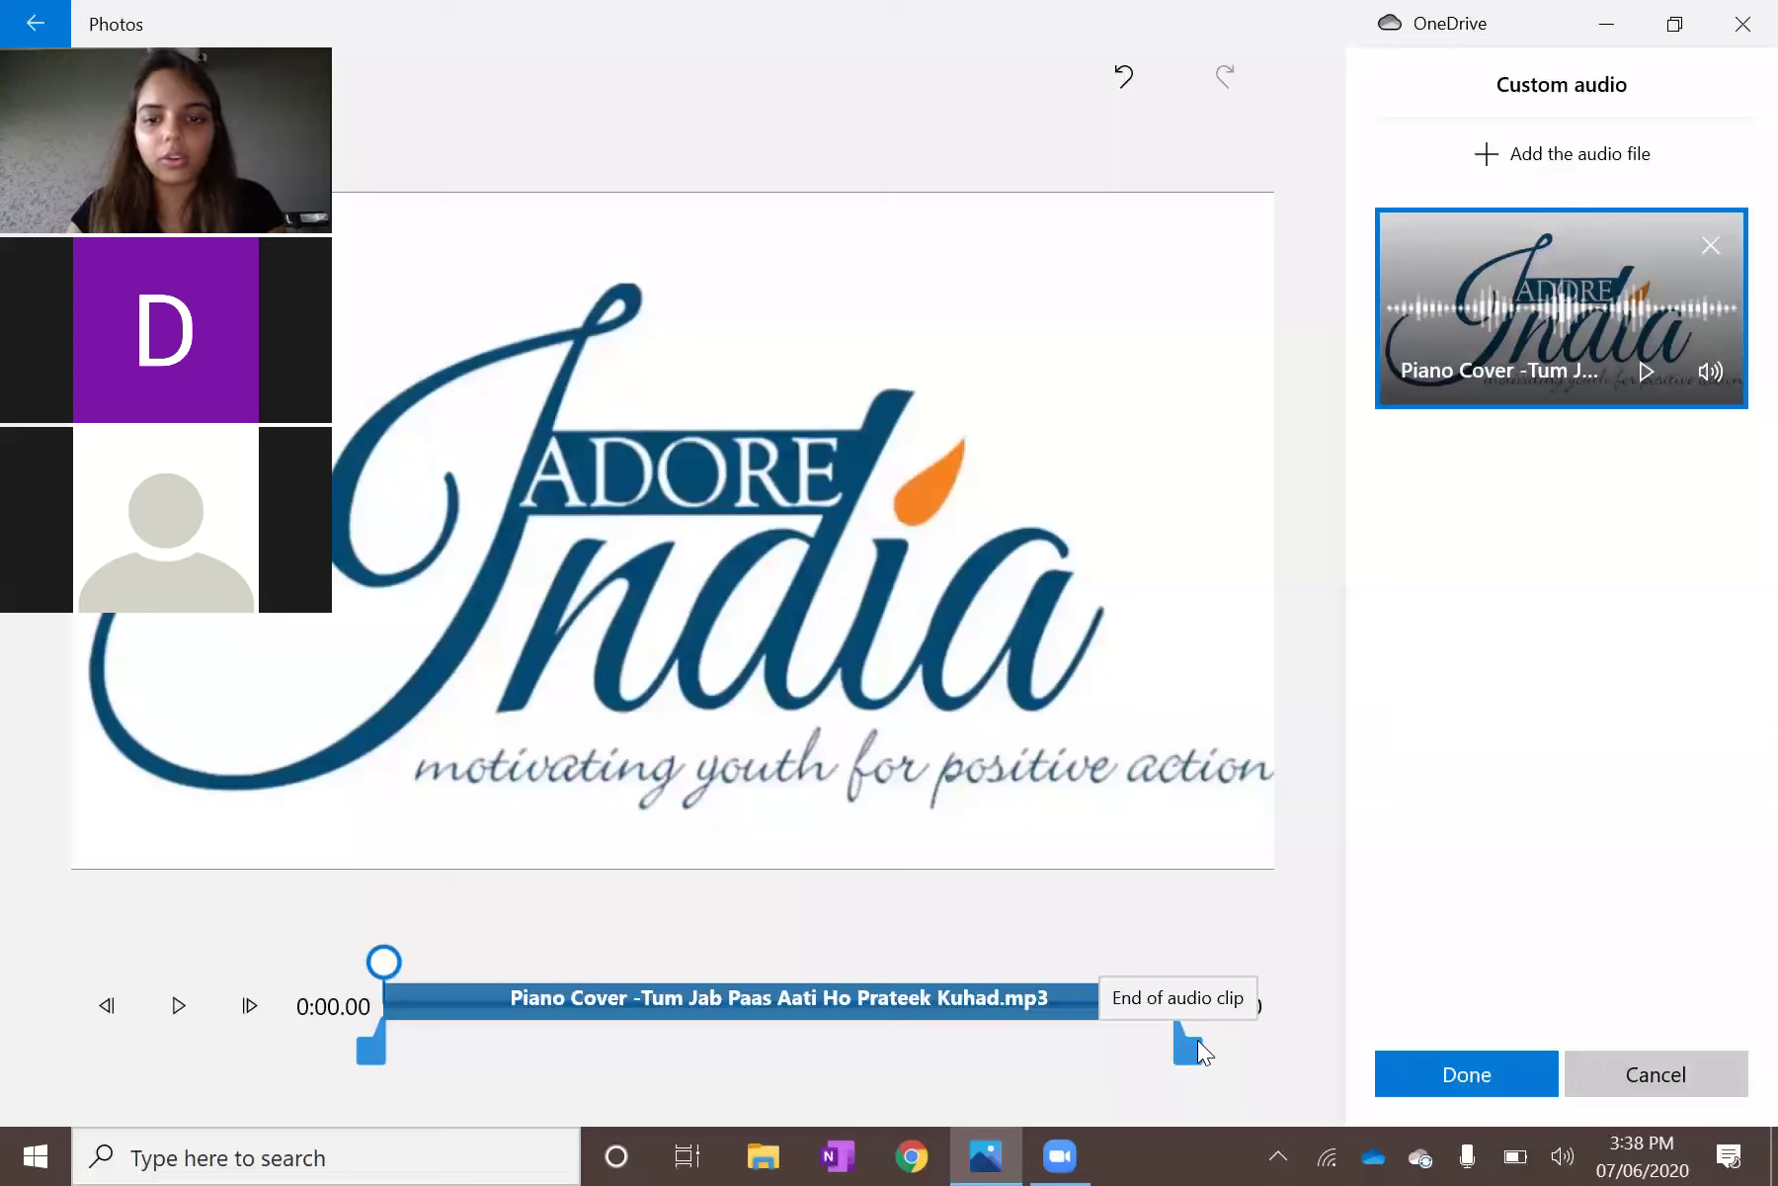
drag(1193, 1052, 958, 1053)
mouse_move(693, 1077)
mouse_down()
mouse_move(739, 1046)
mouse_move(684, 1037)
mouse_up()
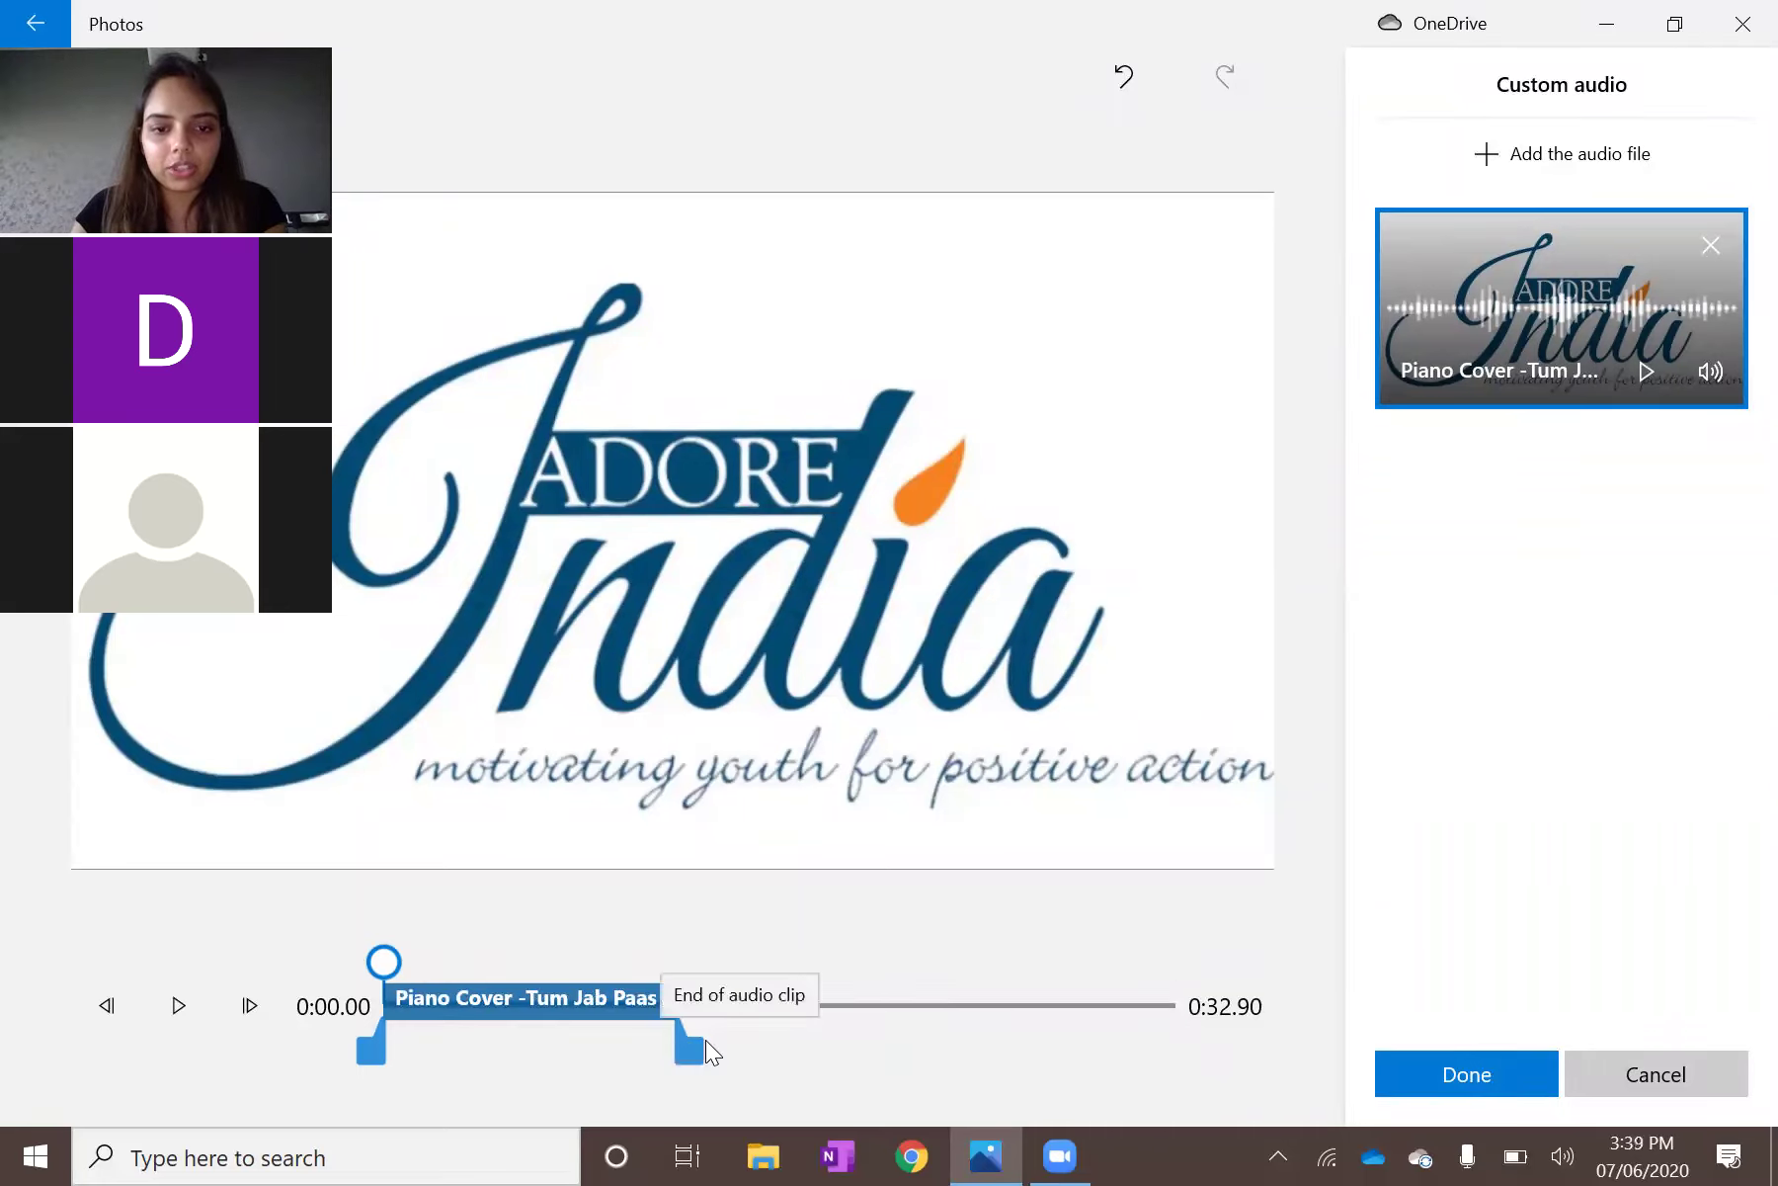
click(778, 1049)
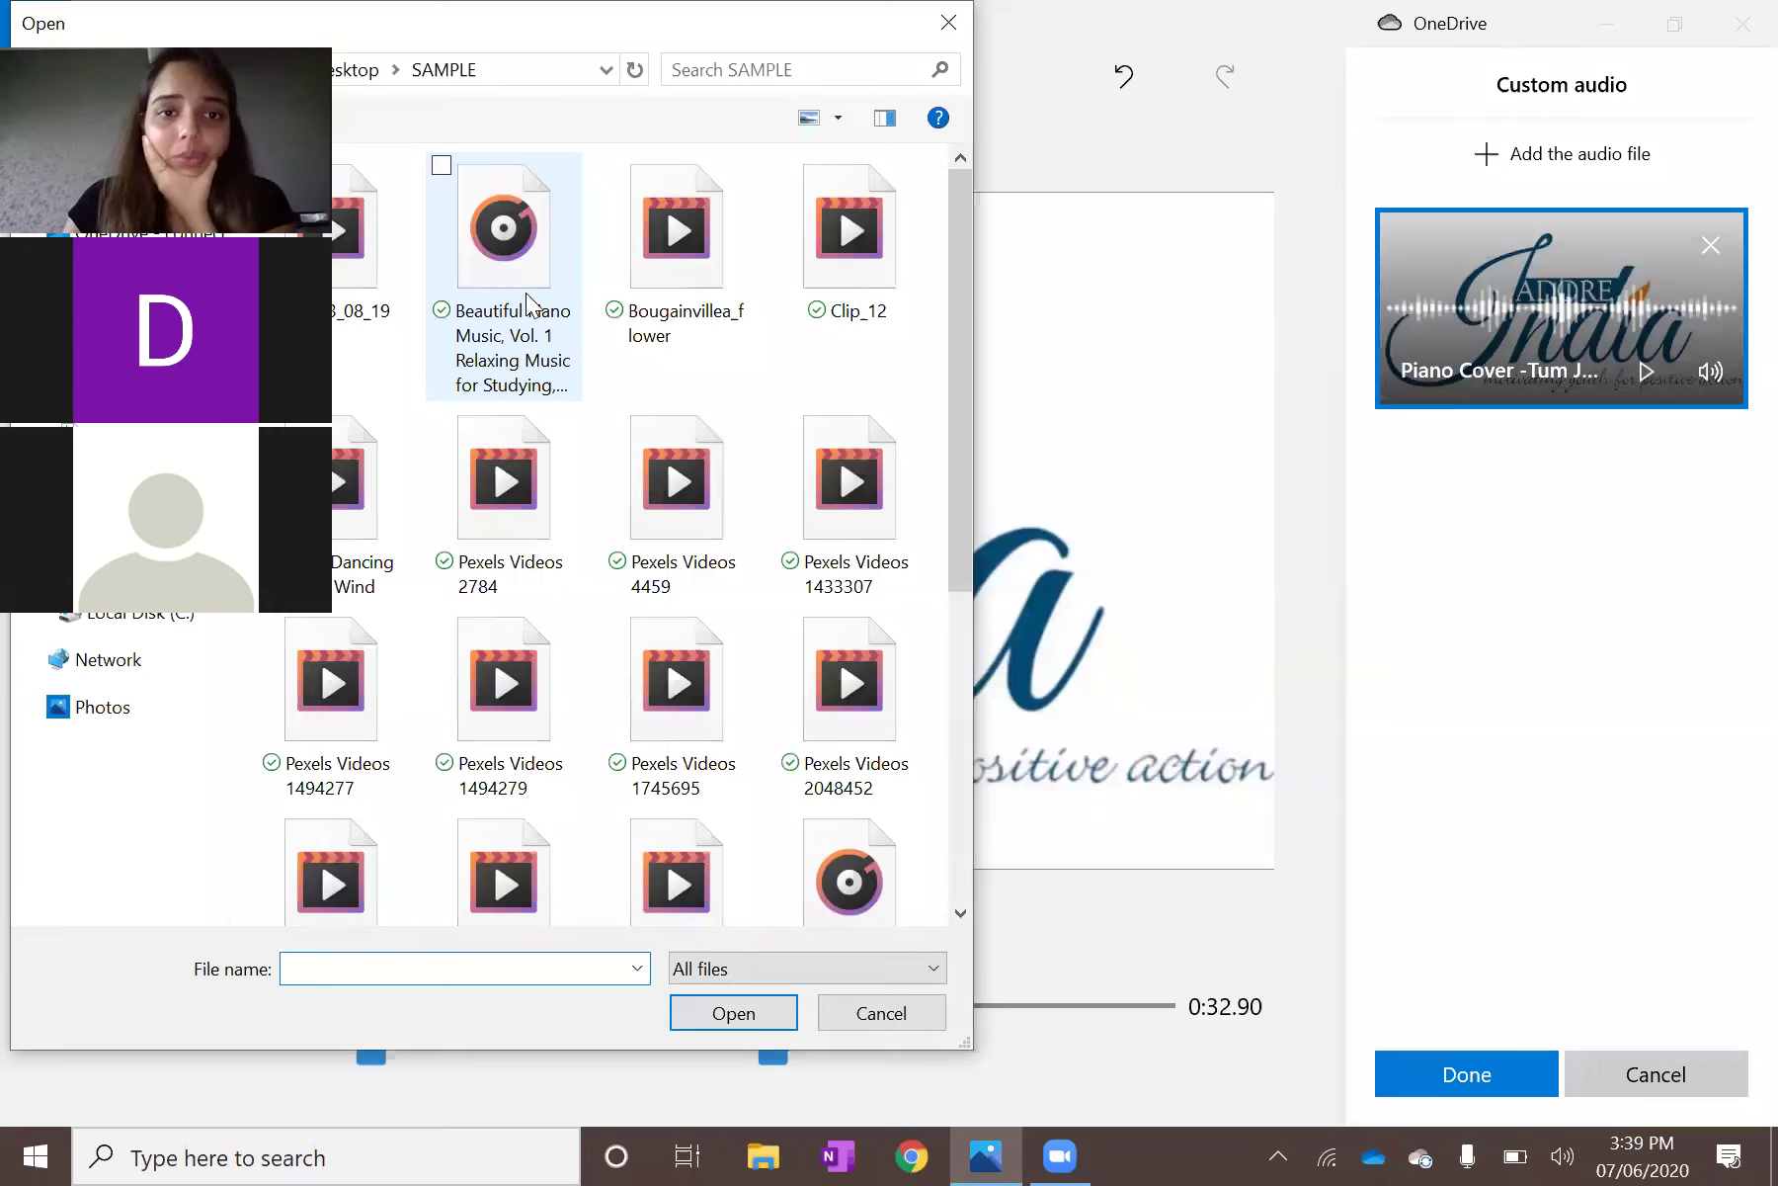
Add the Beautiful Piano Music, Vol. 1 audio file and start it where the Piano Cover track ends.
key(Escape)
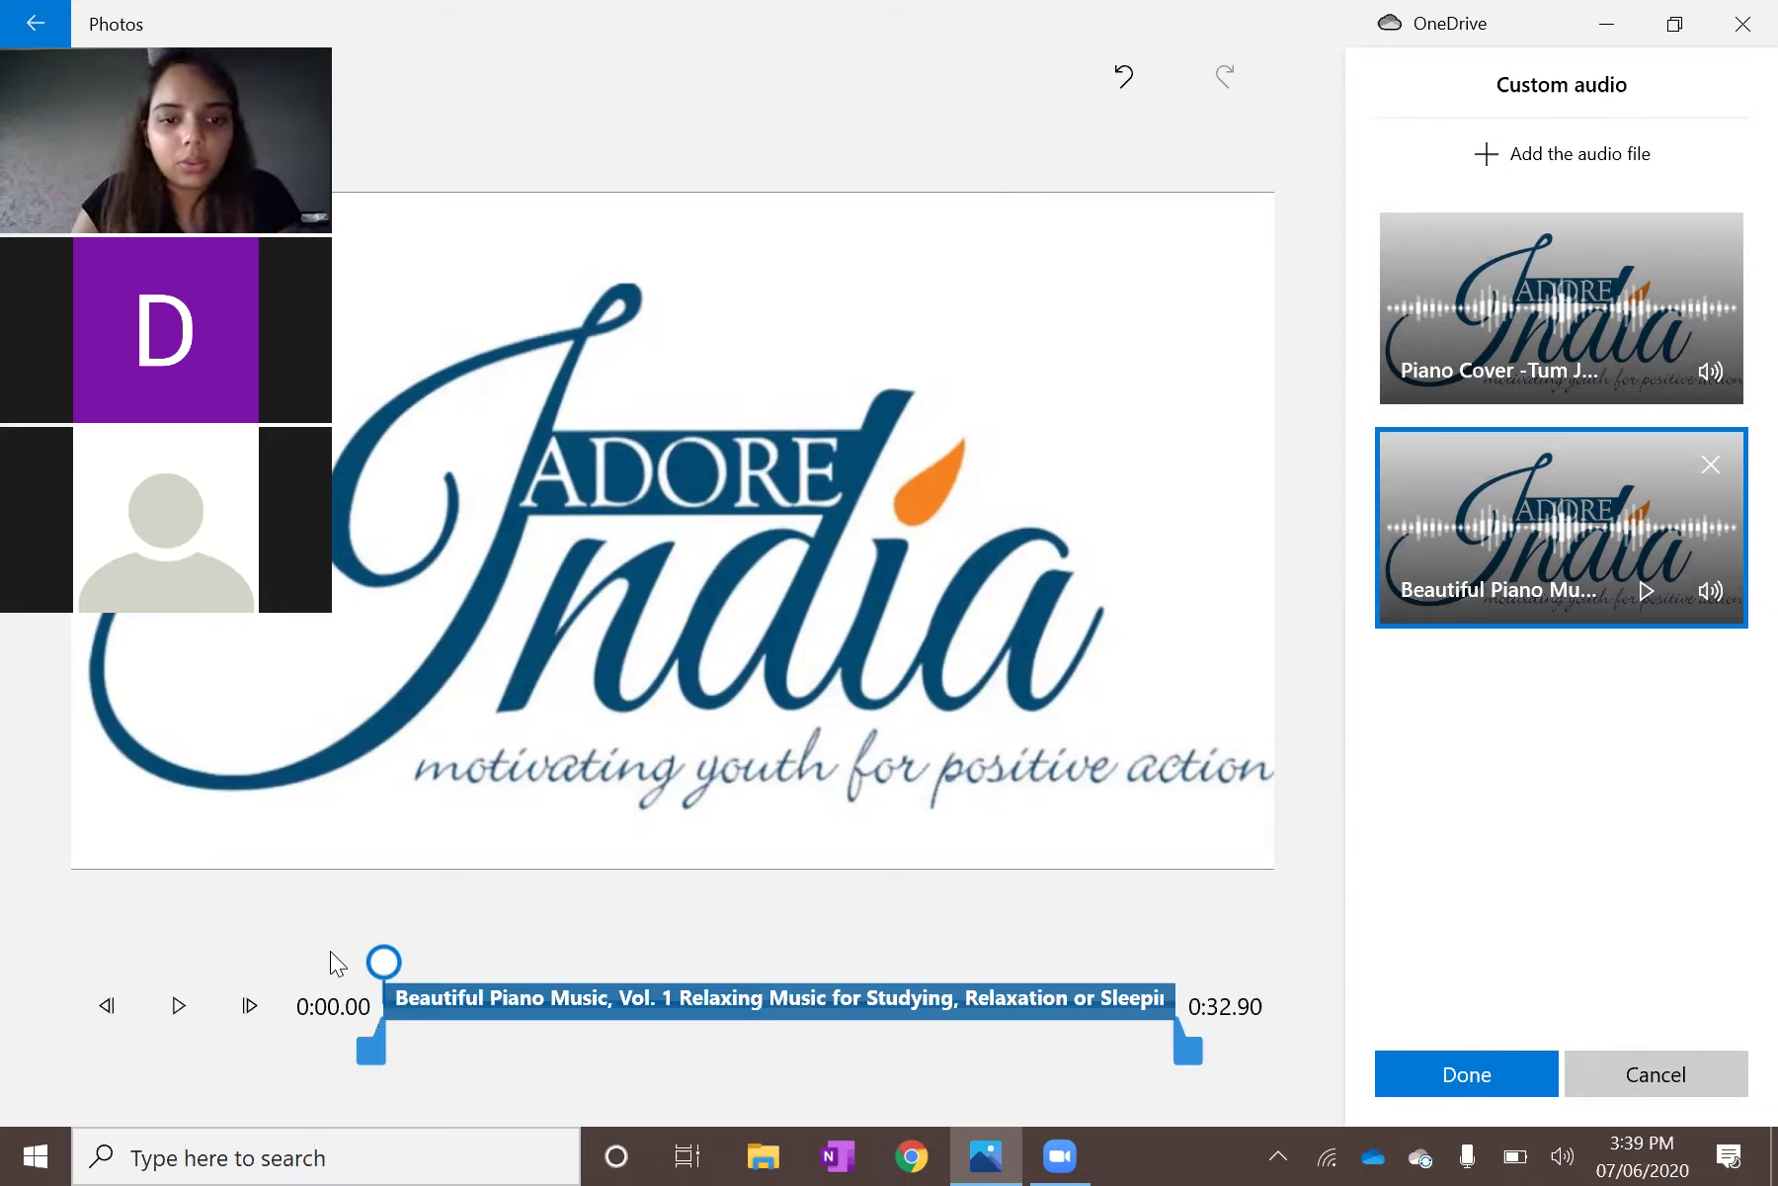
drag(396, 1045, 721, 1058)
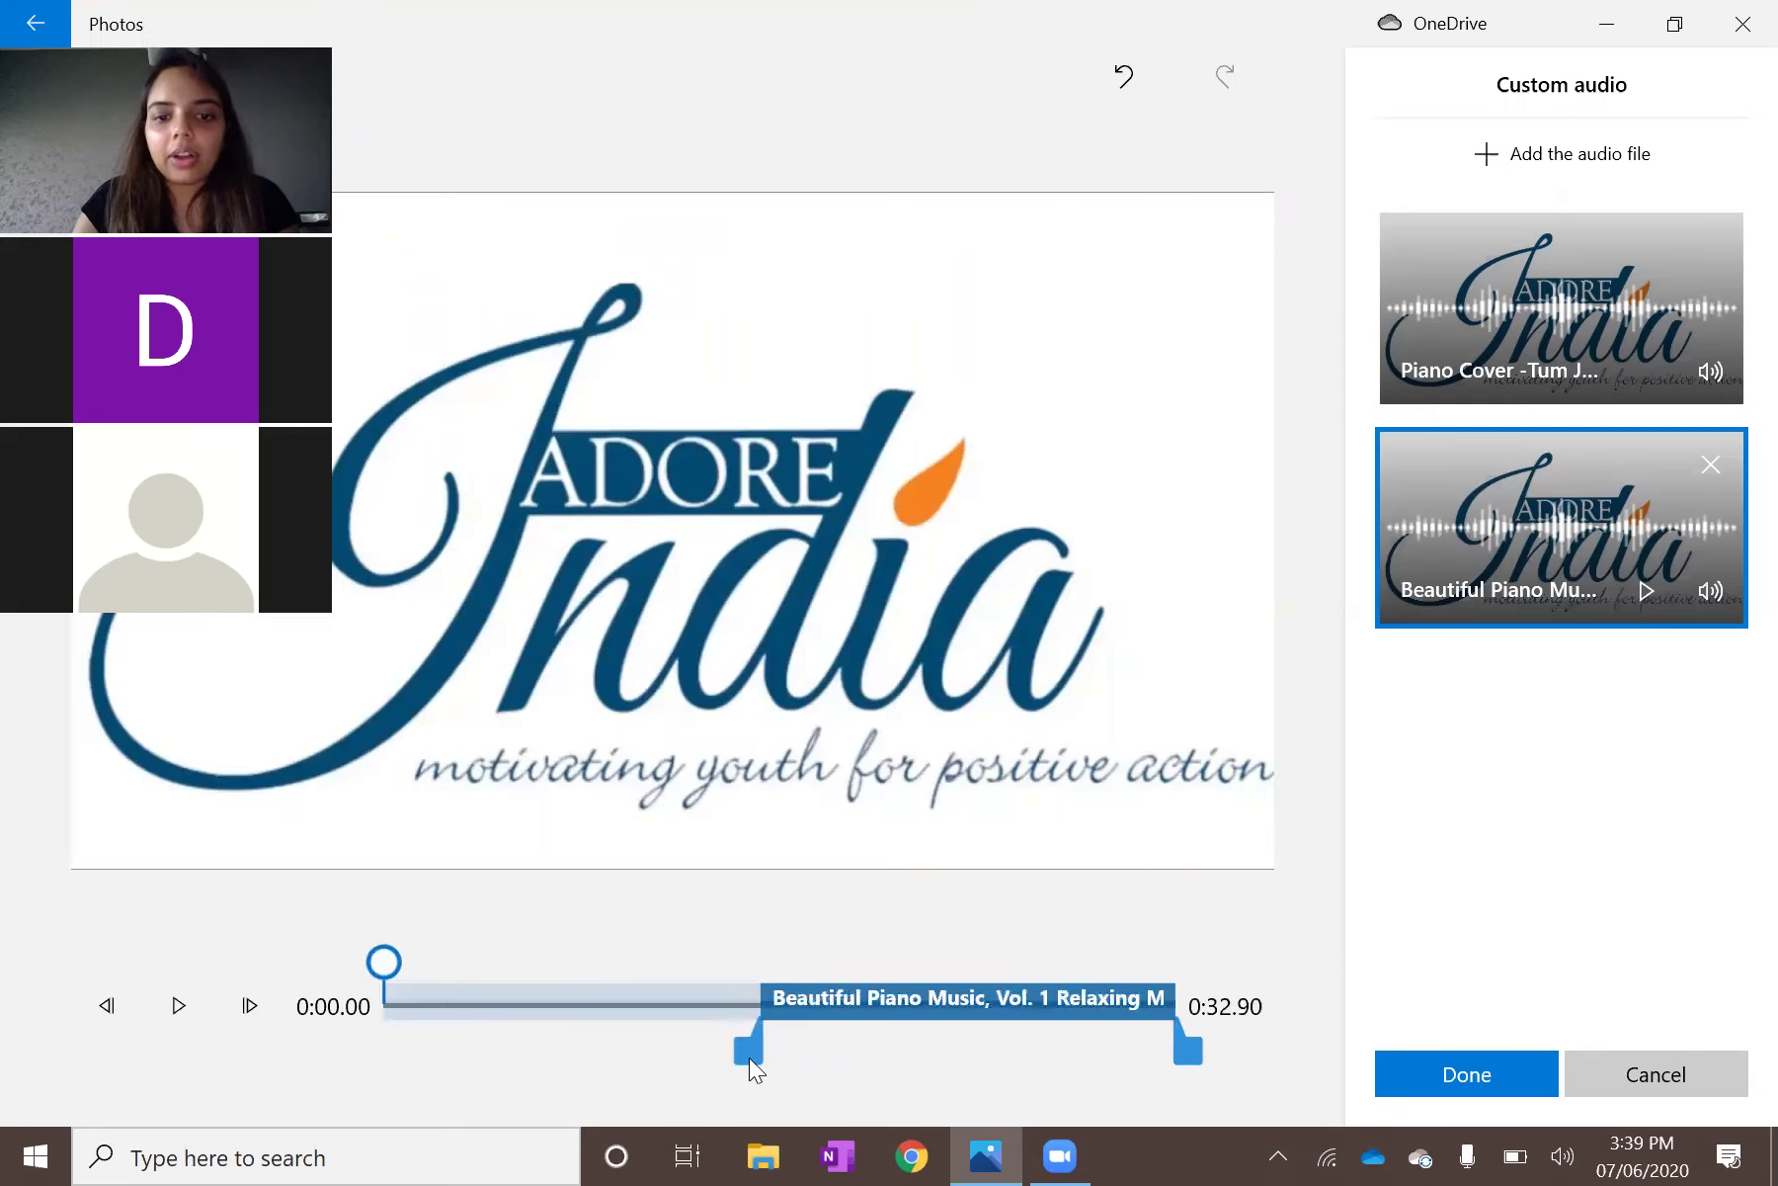
drag(749, 1058, 757, 1052)
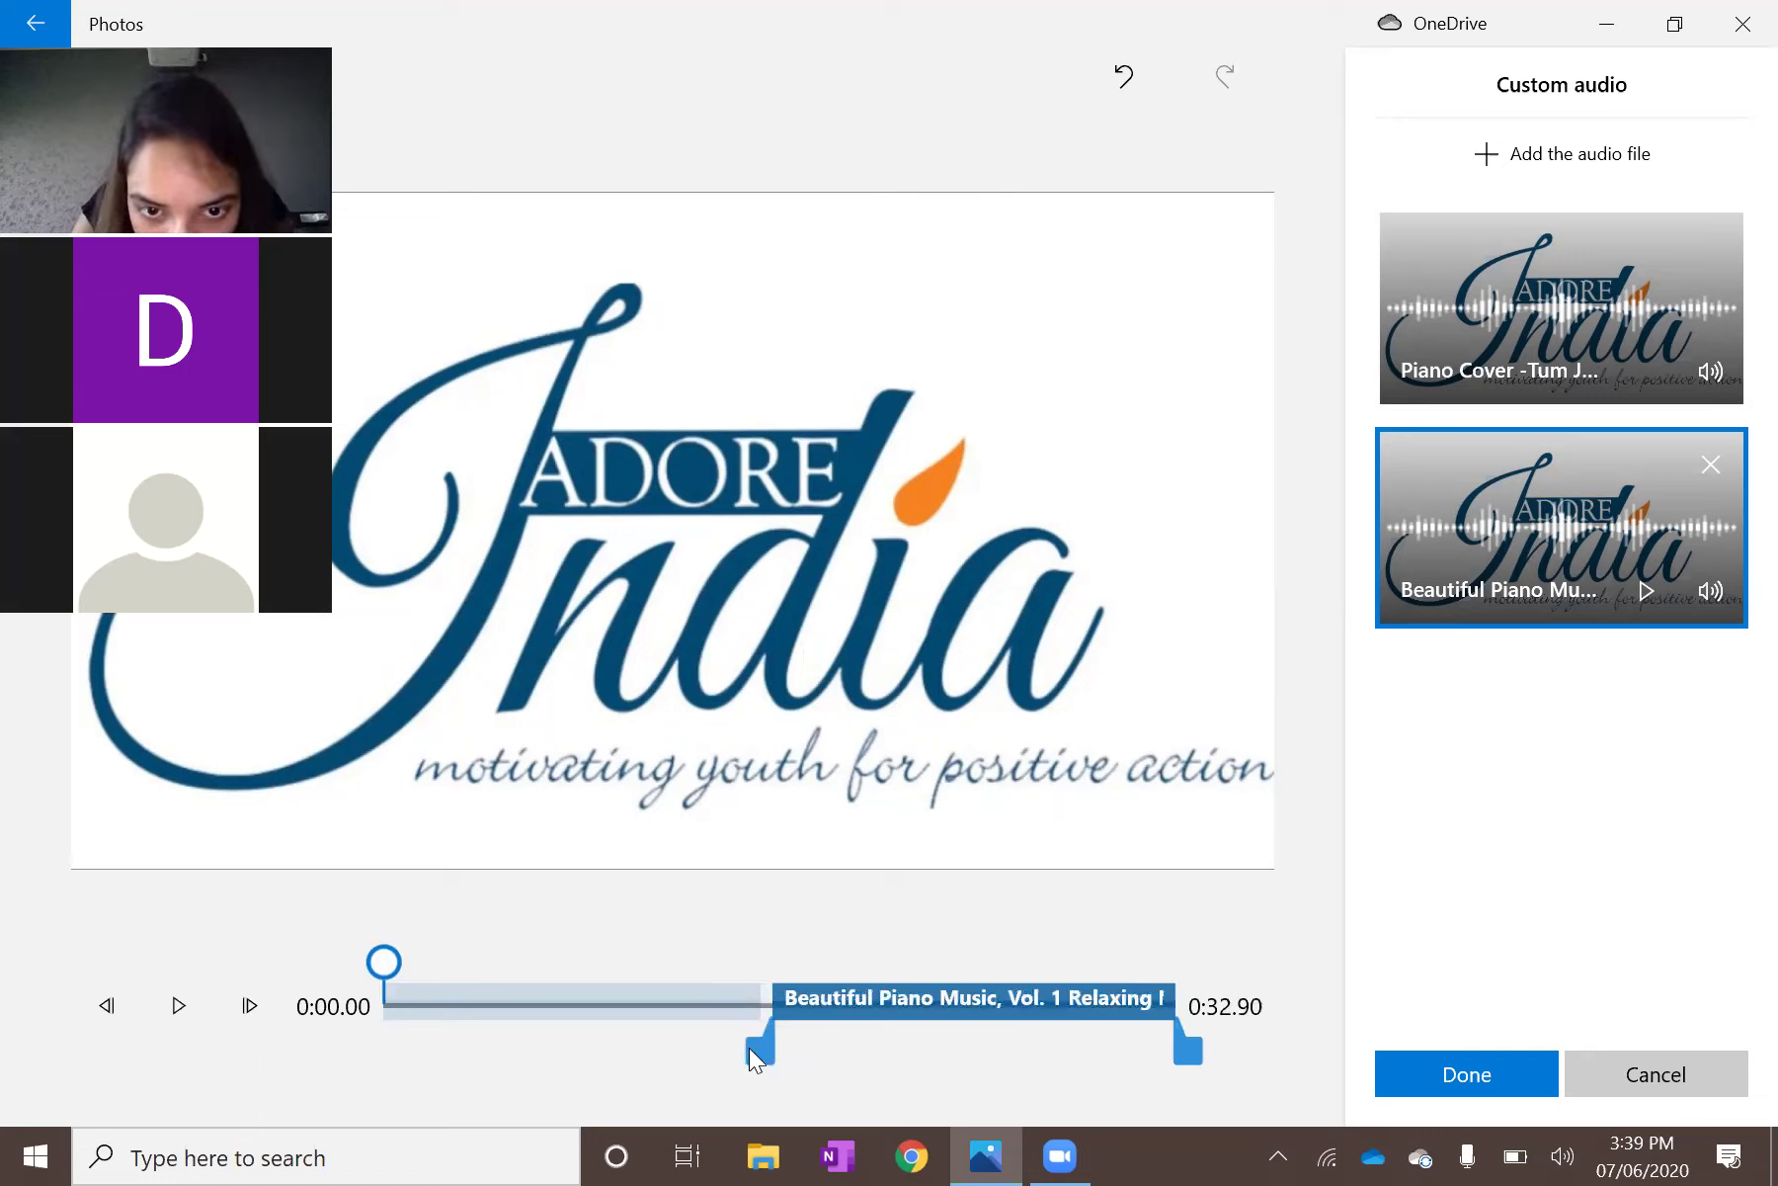
drag(753, 1056, 748, 1049)
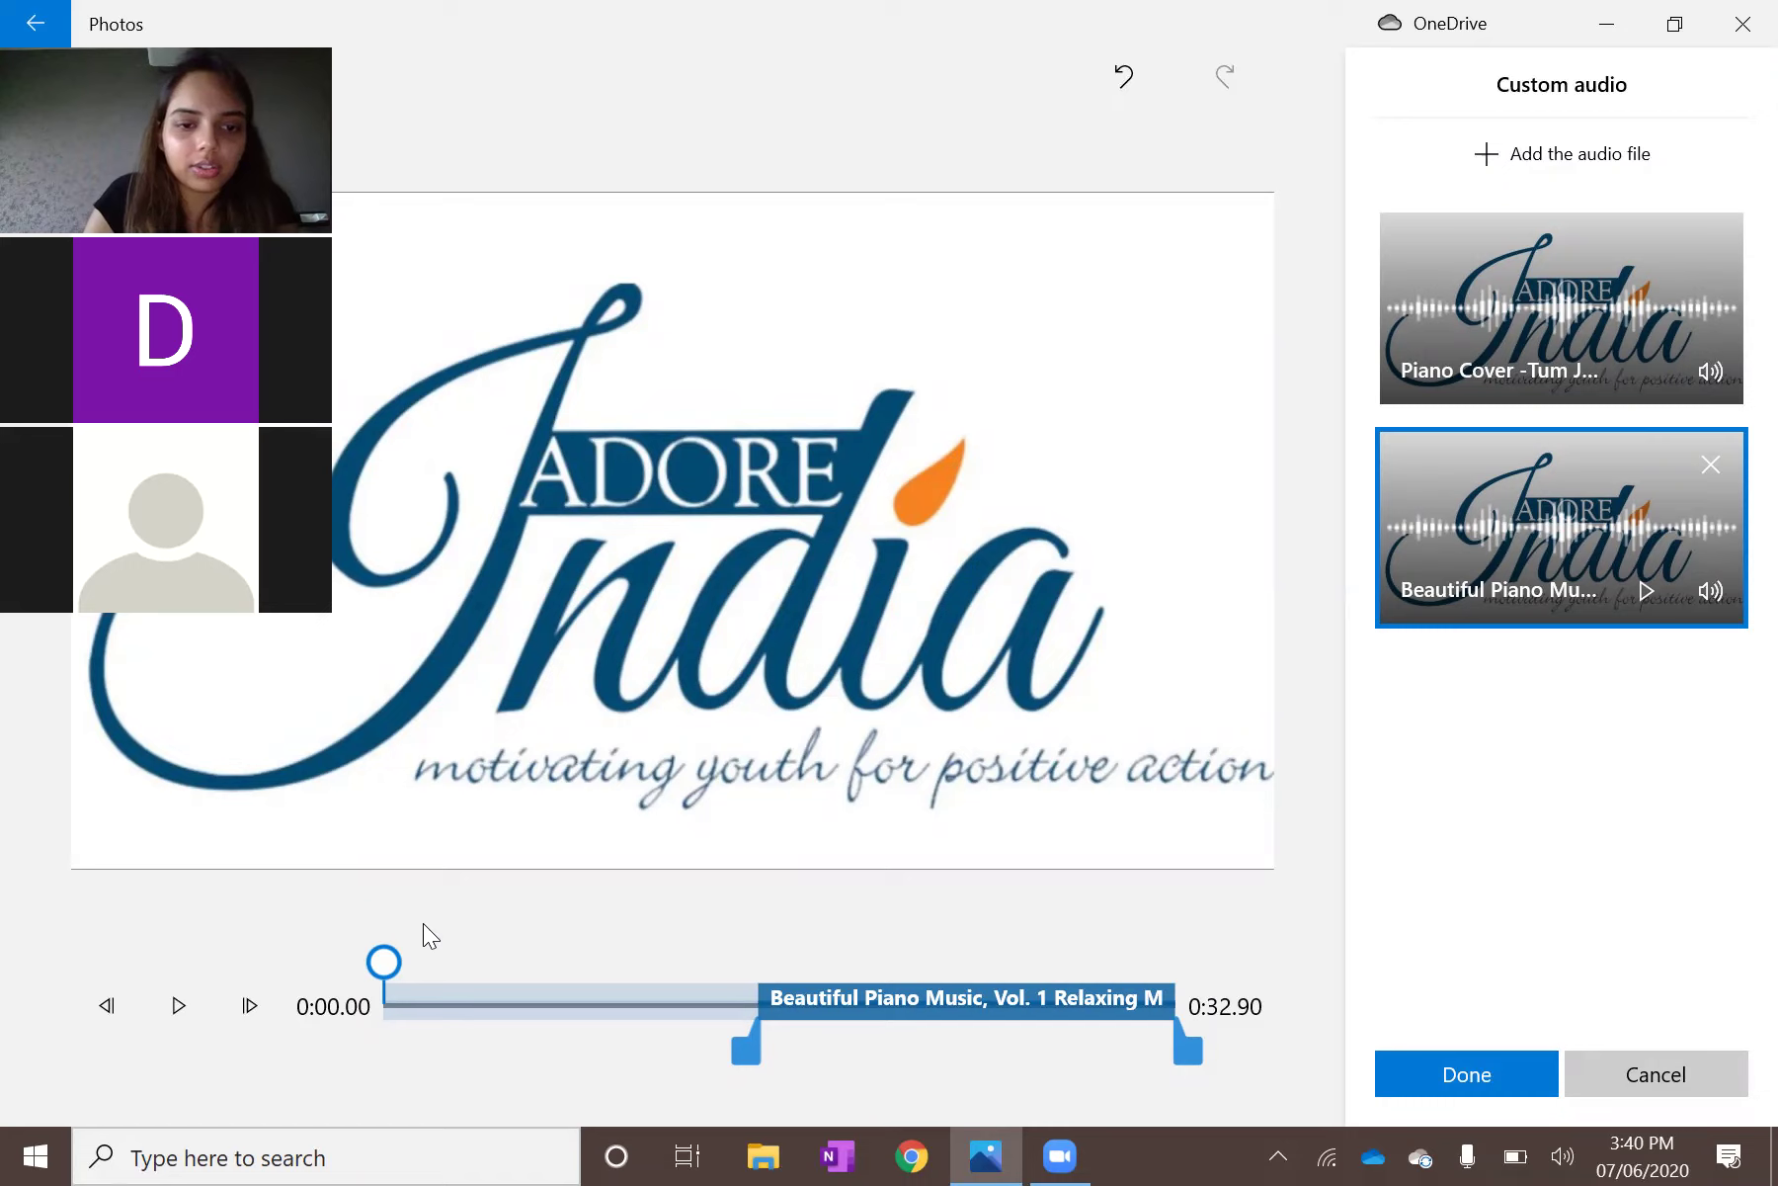
Switch between the two audio tracks on the timeline and play the video from the start to hear them.
click(460, 1003)
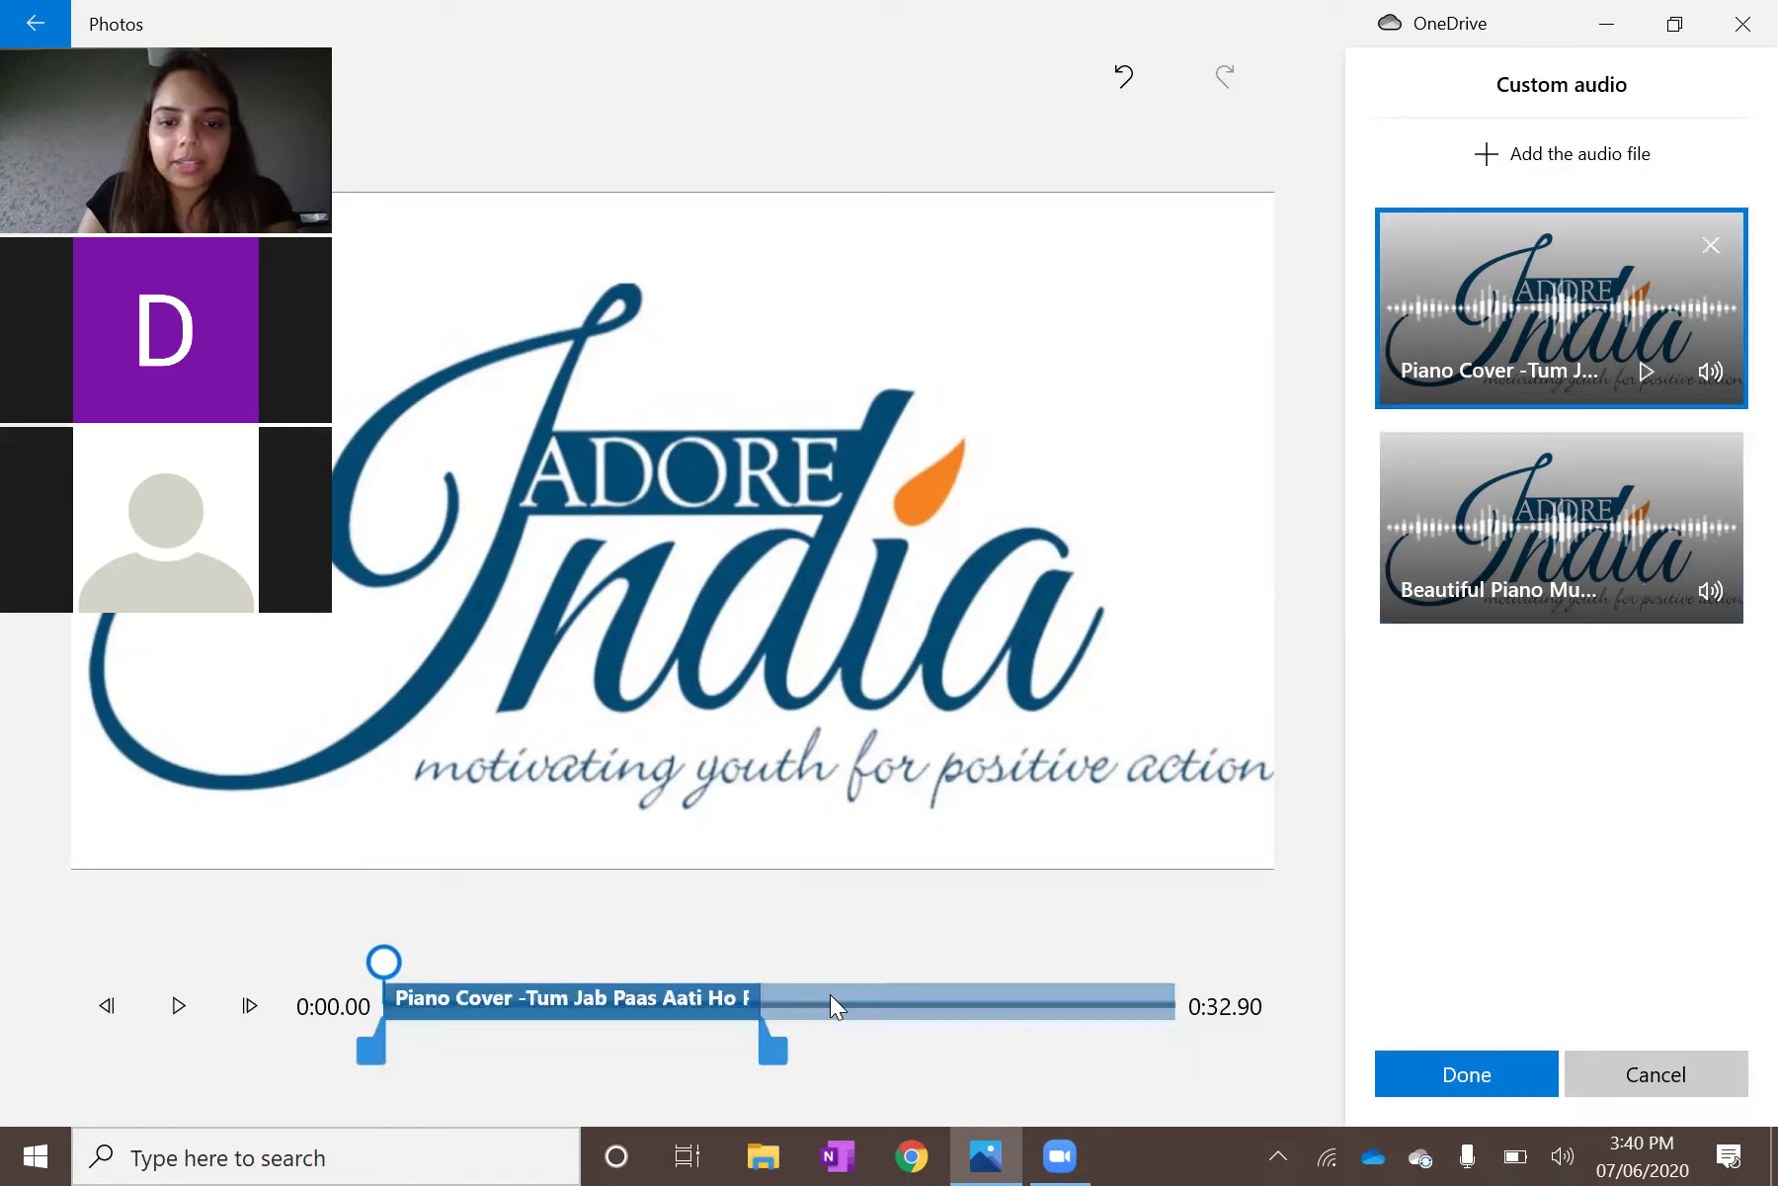
click(656, 1016)
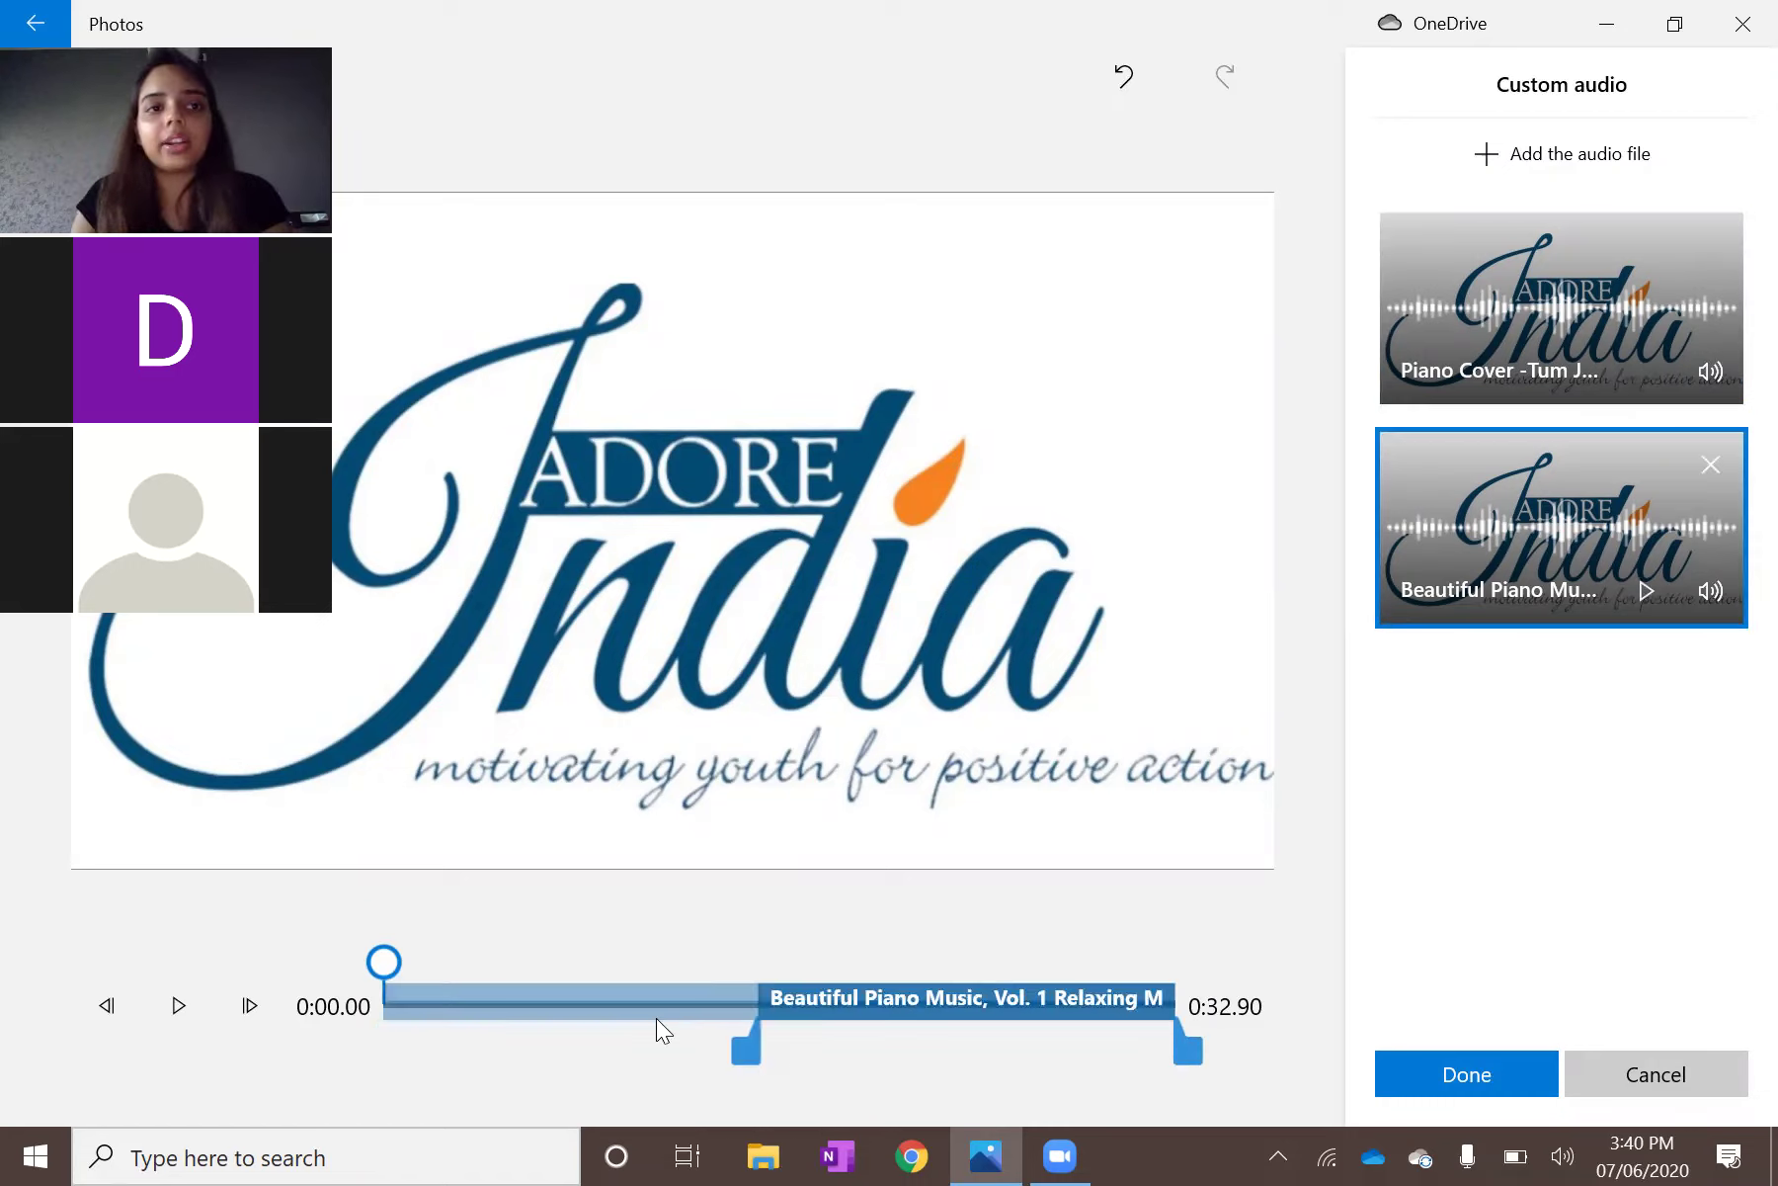
click(656, 1016)
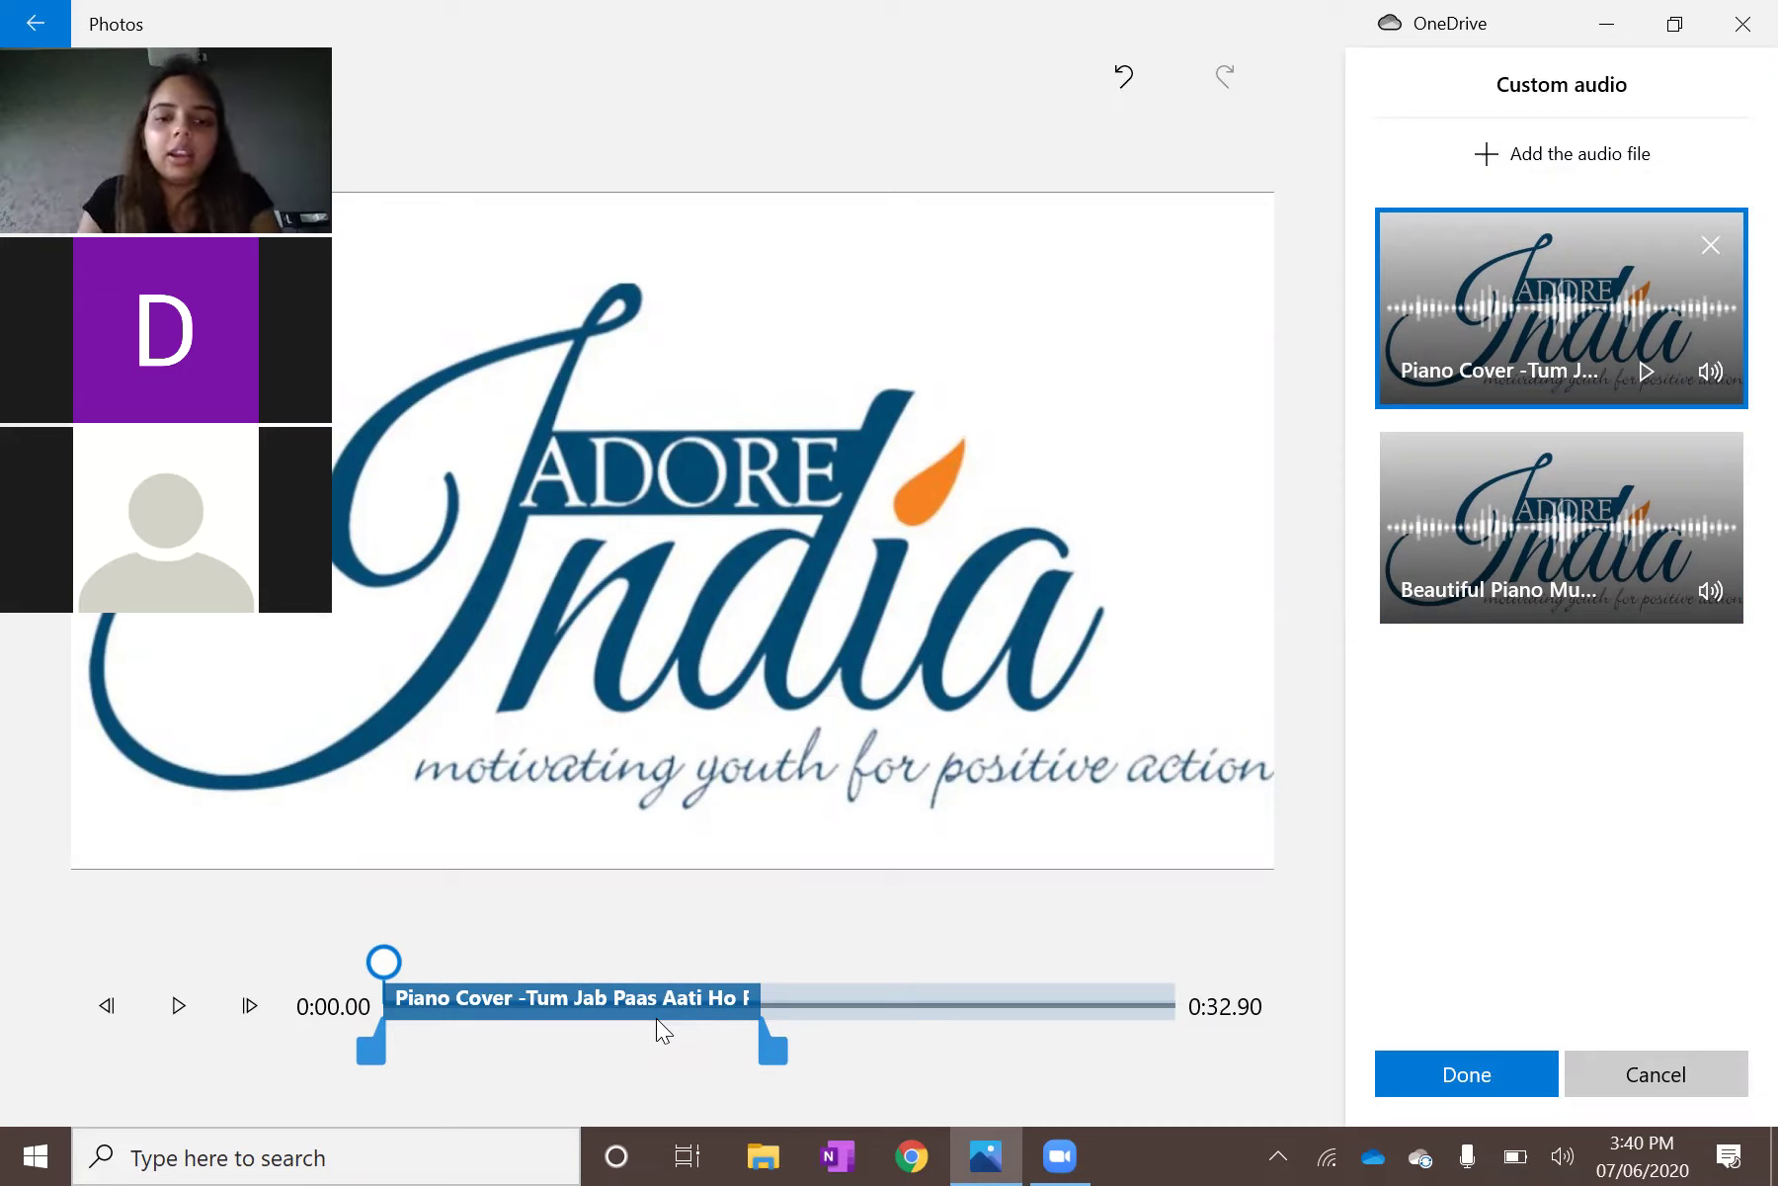
click(383, 961)
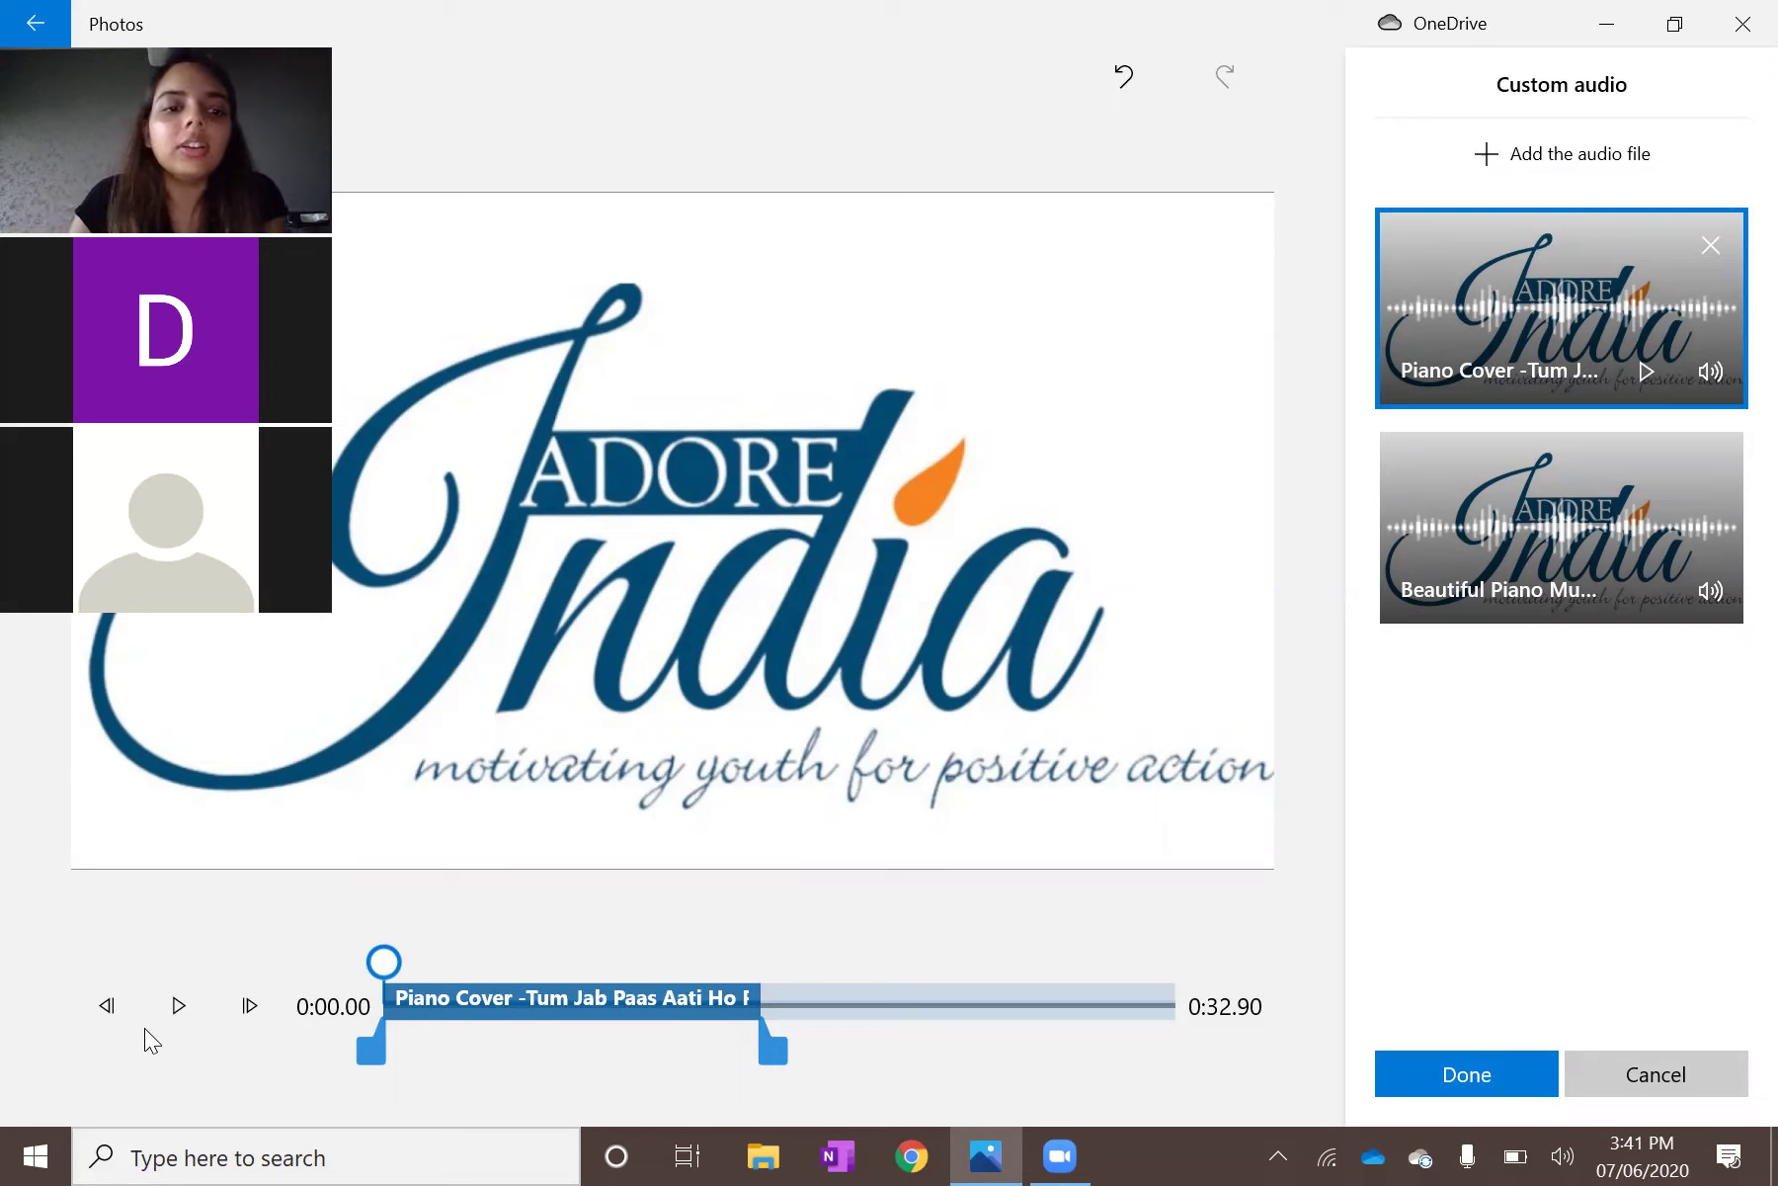
click(175, 1029)
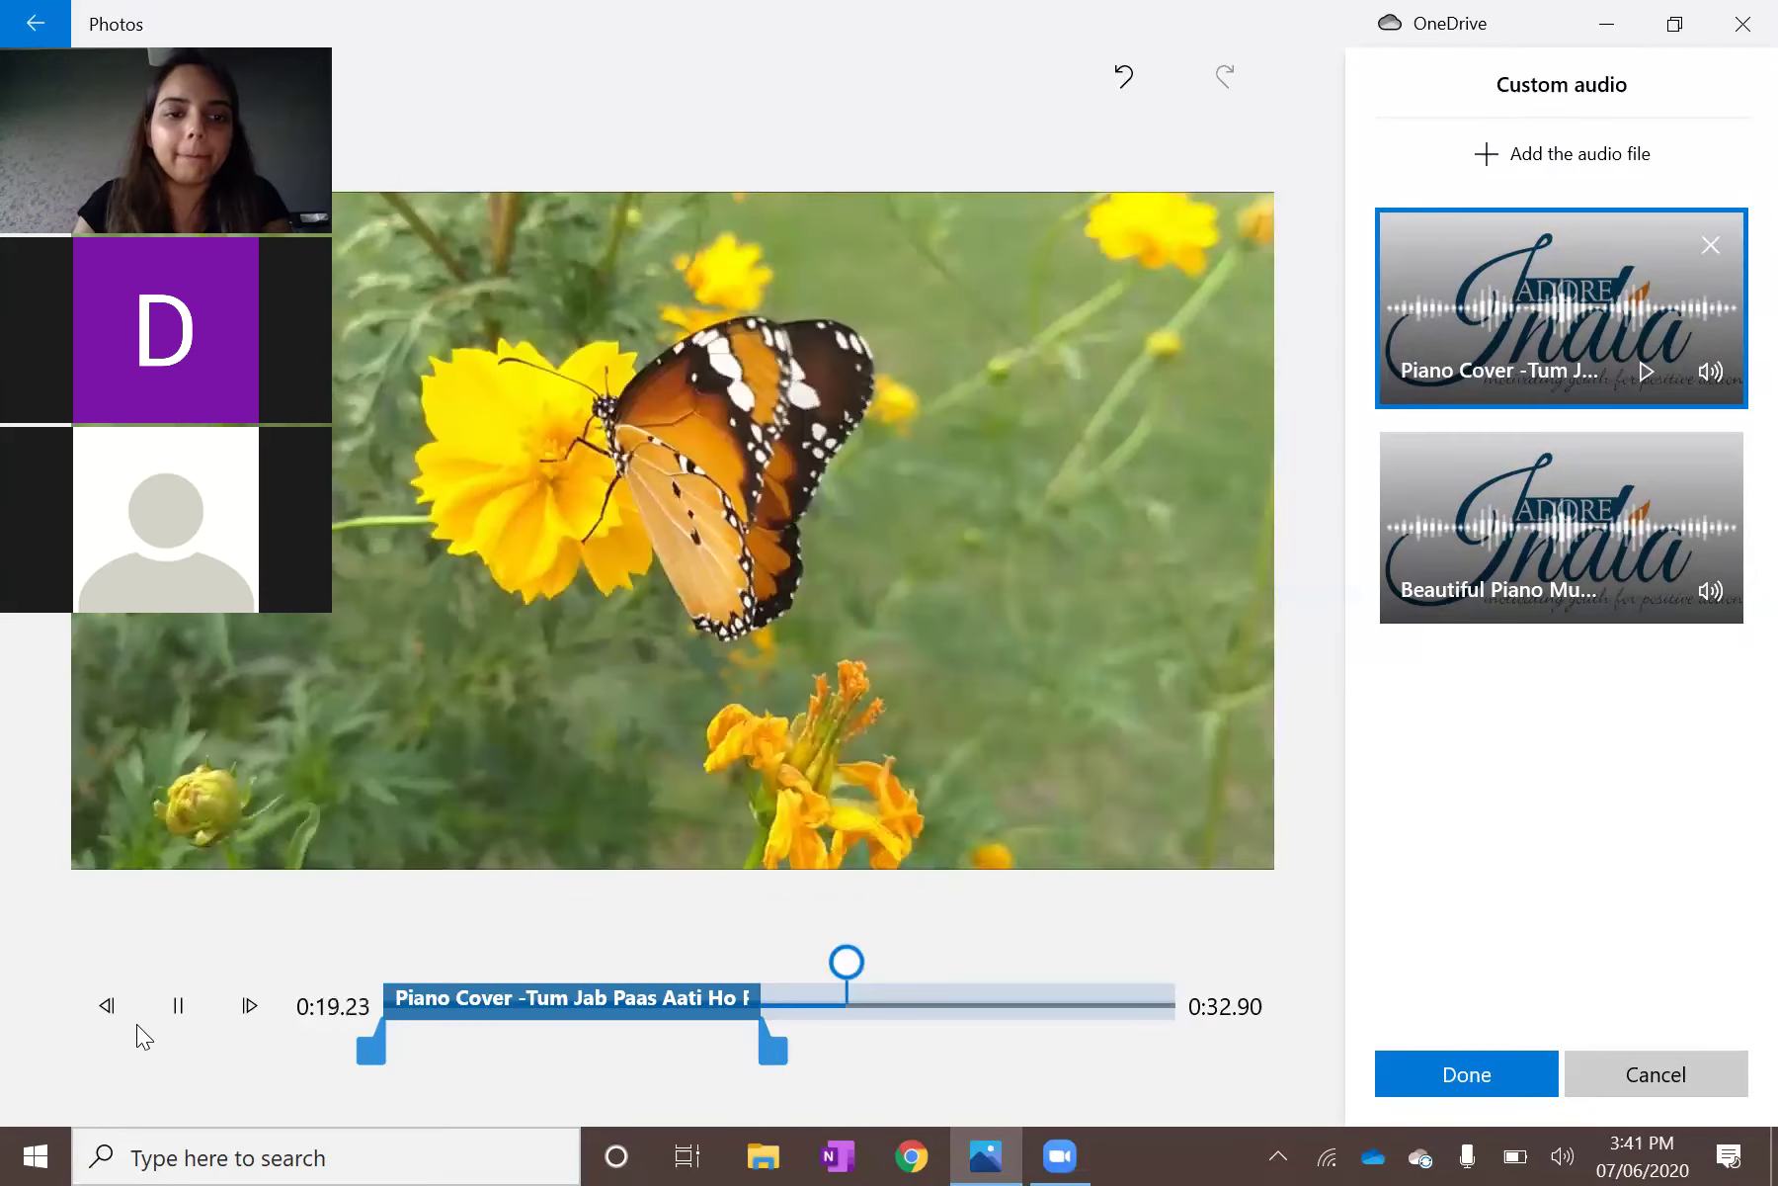
click(174, 1008)
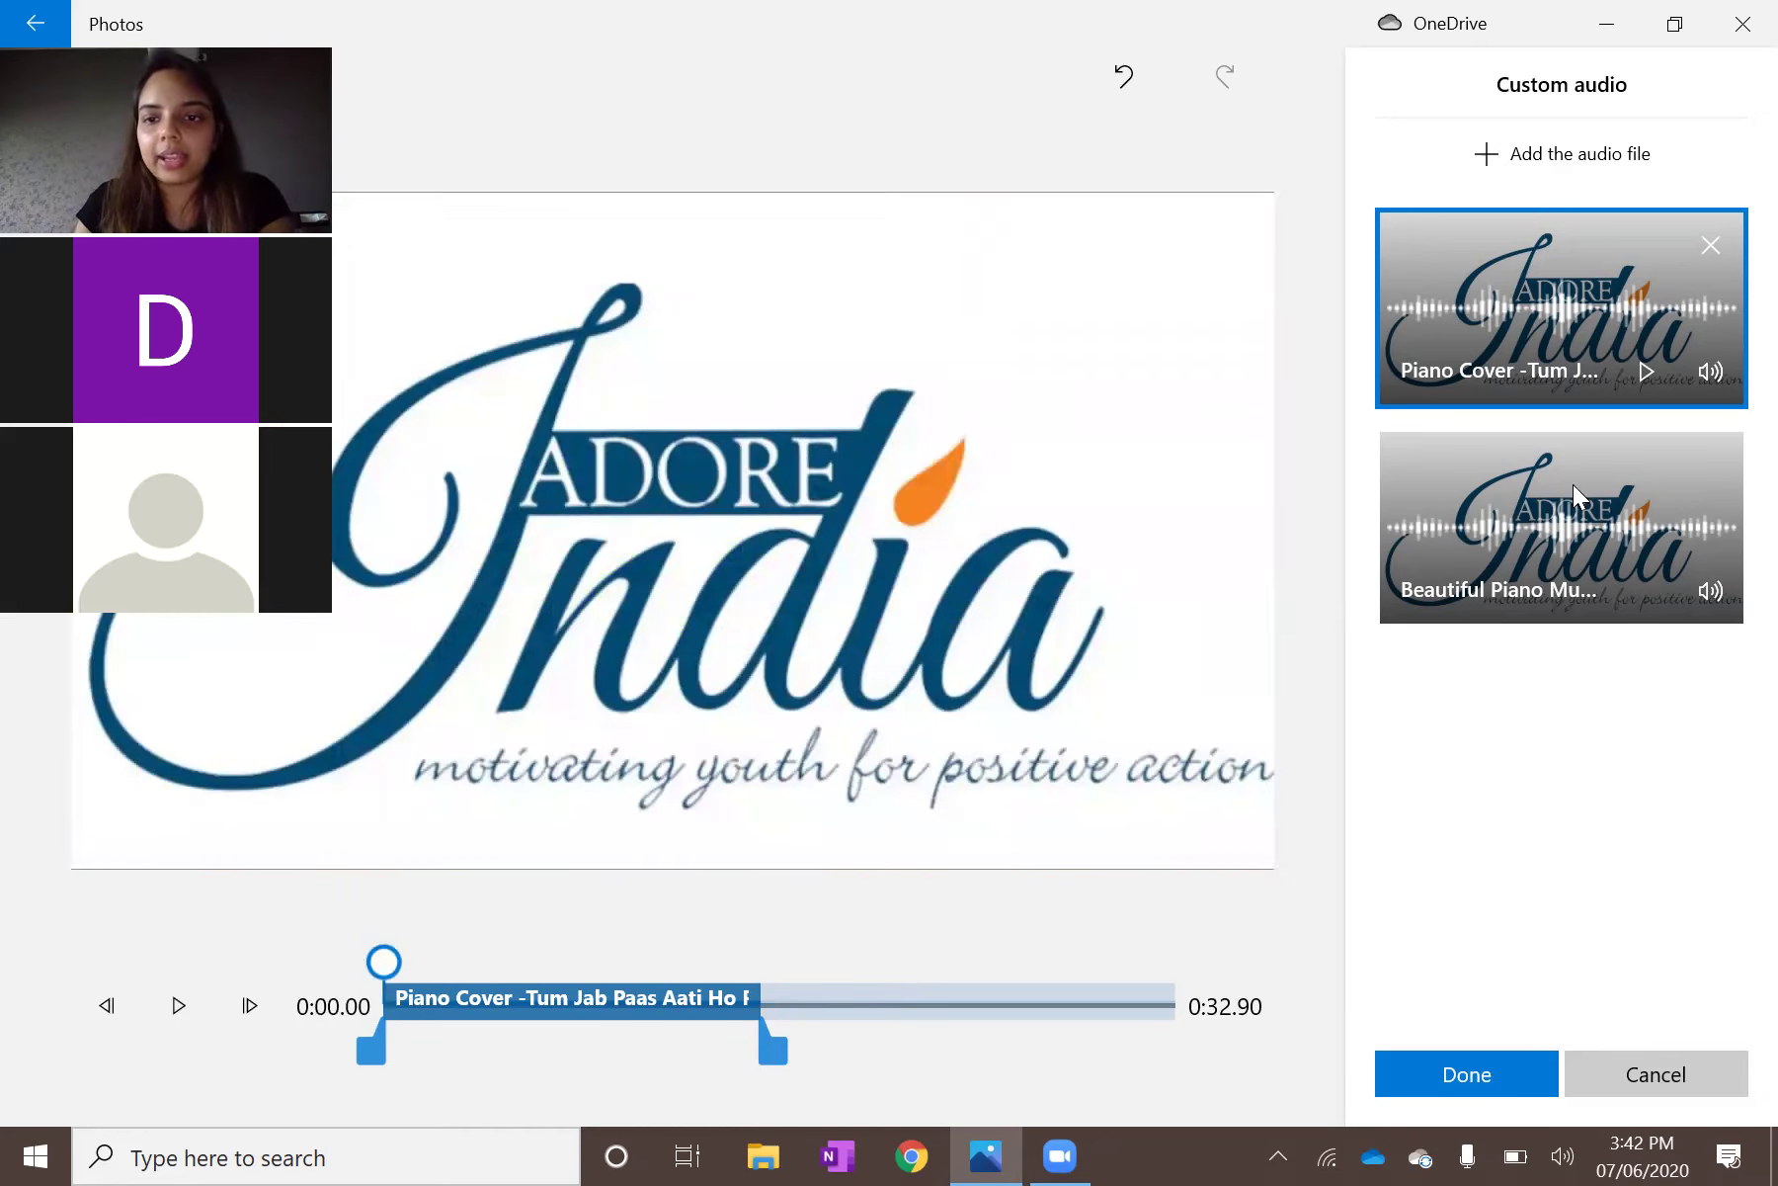
Remove the Beautiful Piano Music track, extend the Piano Cover over the whole video and save the custom audio.
click(1712, 464)
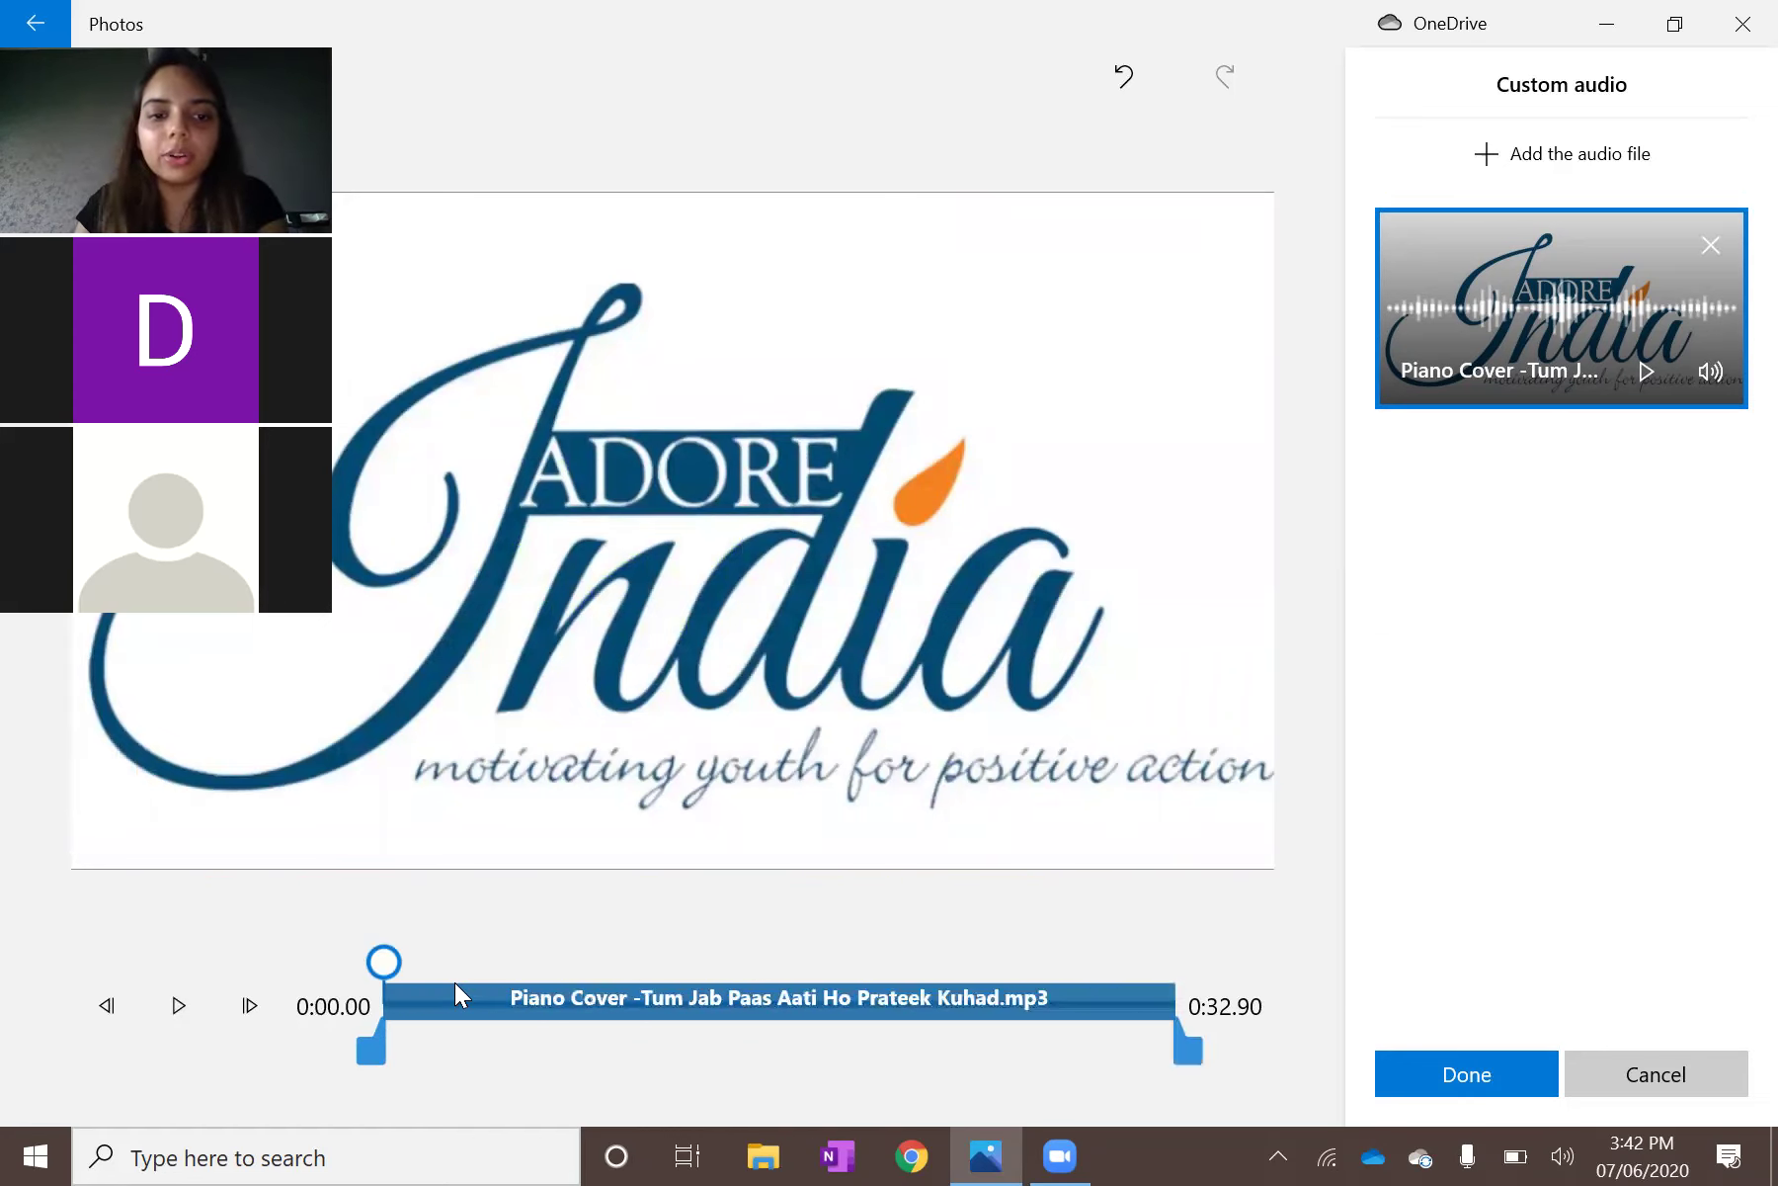
click(1467, 1073)
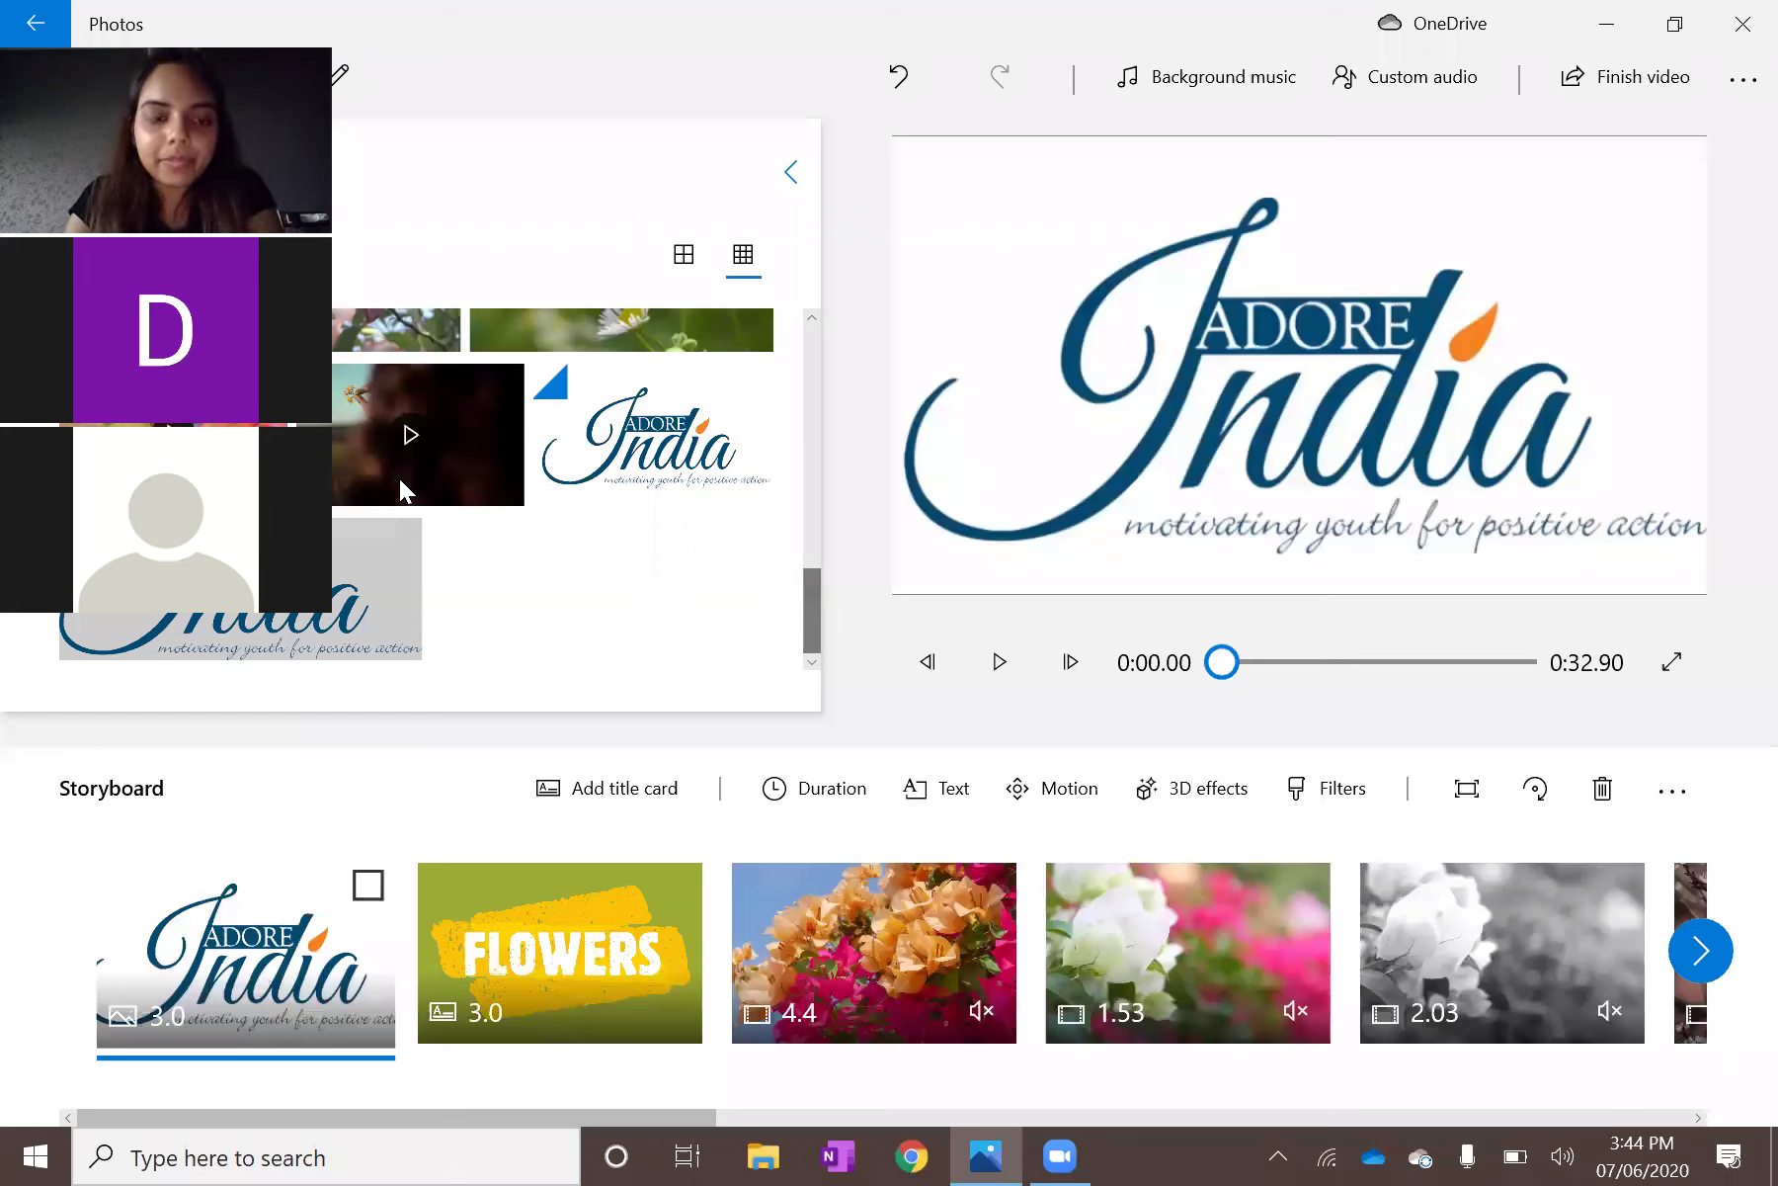
Examine the project's aspect ratio options under 16:9 Landscape.
mouse_move(399, 478)
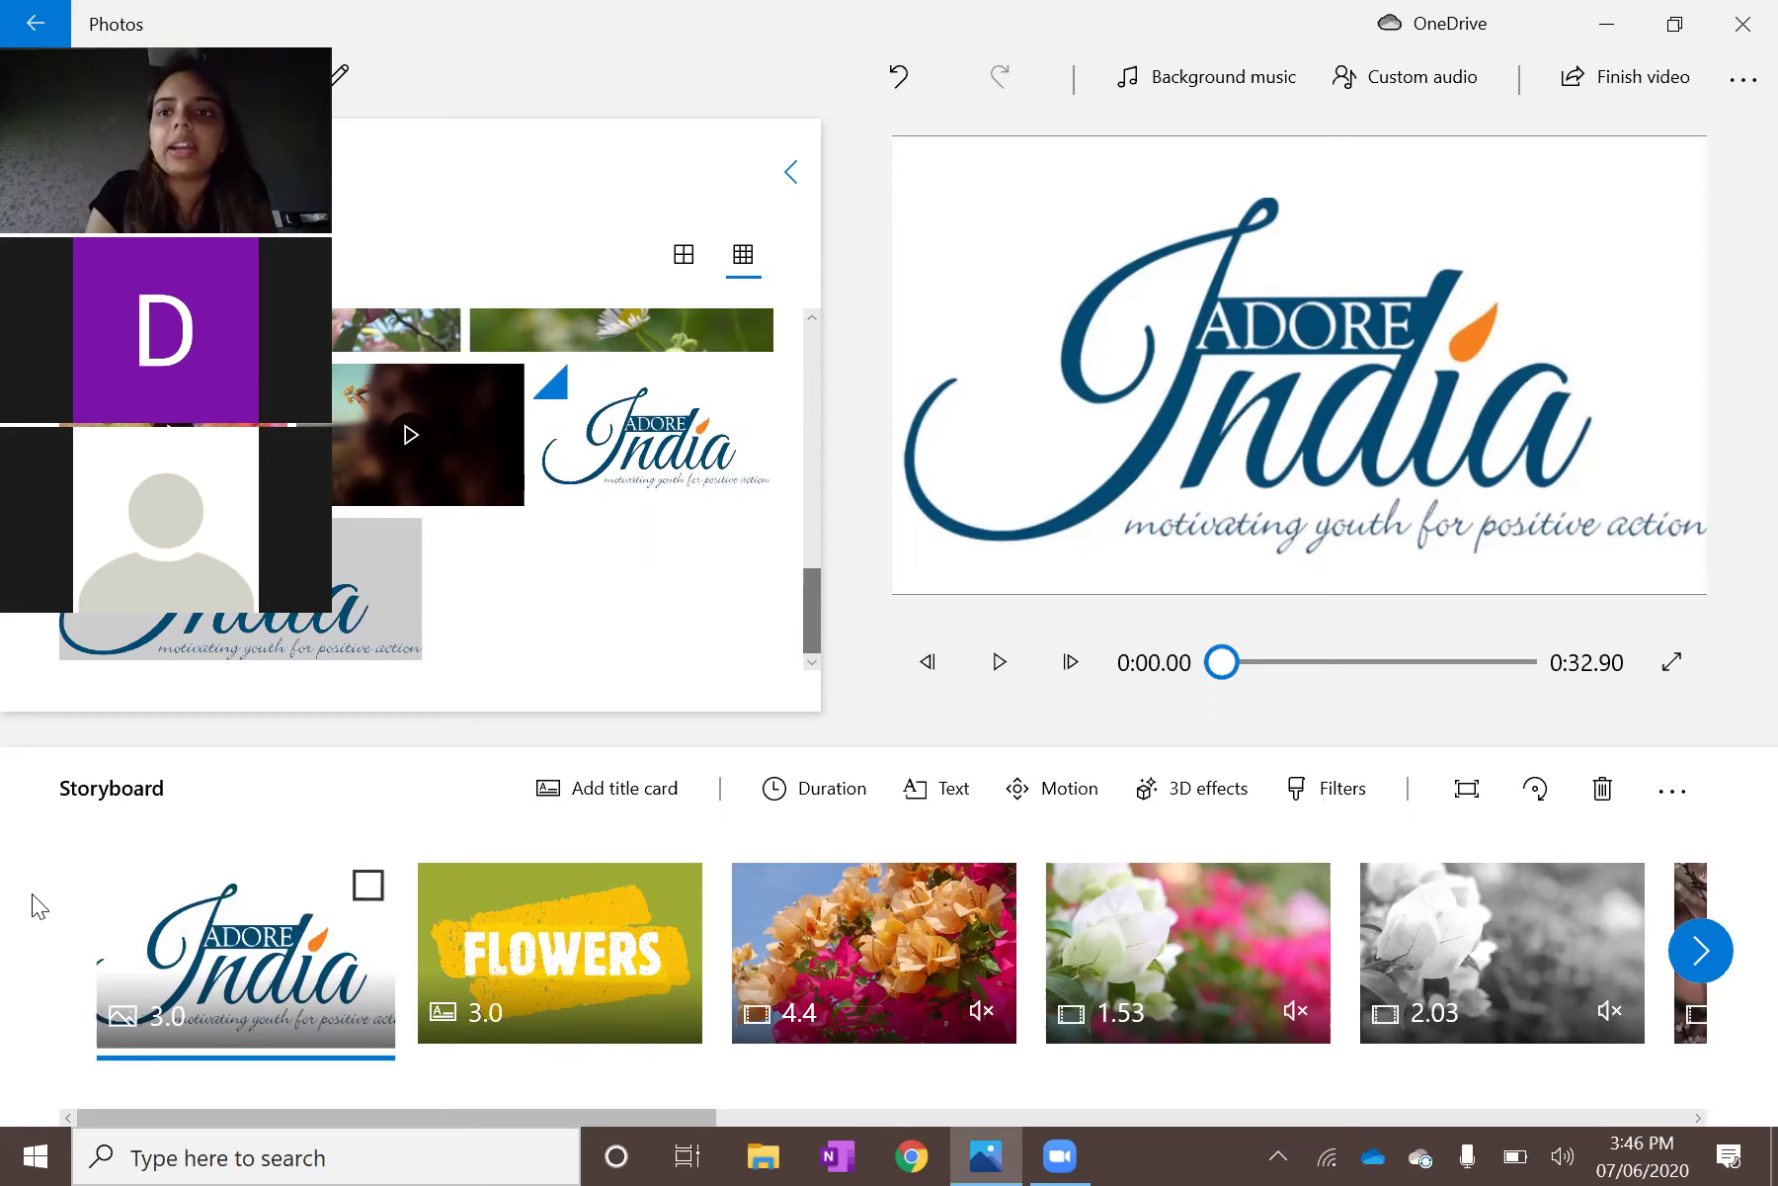
click(1743, 79)
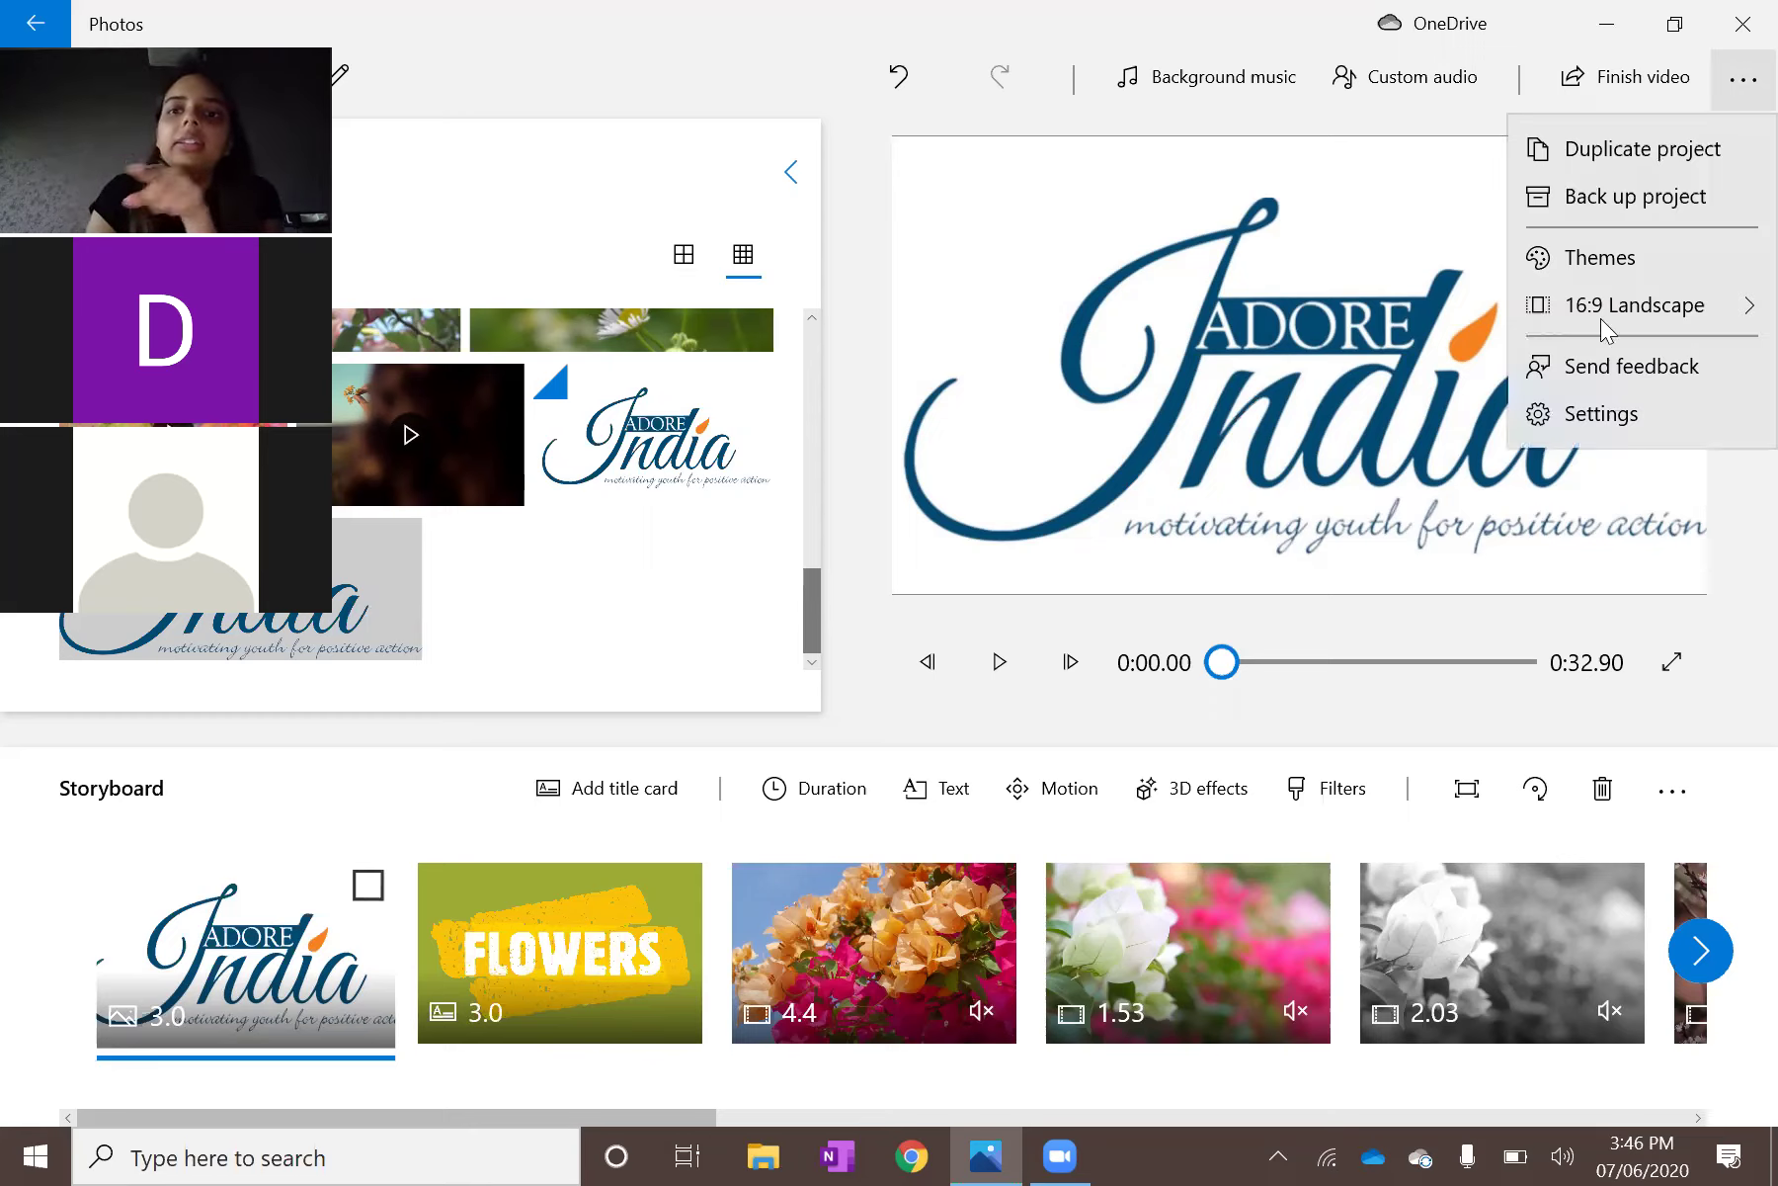
click(1601, 318)
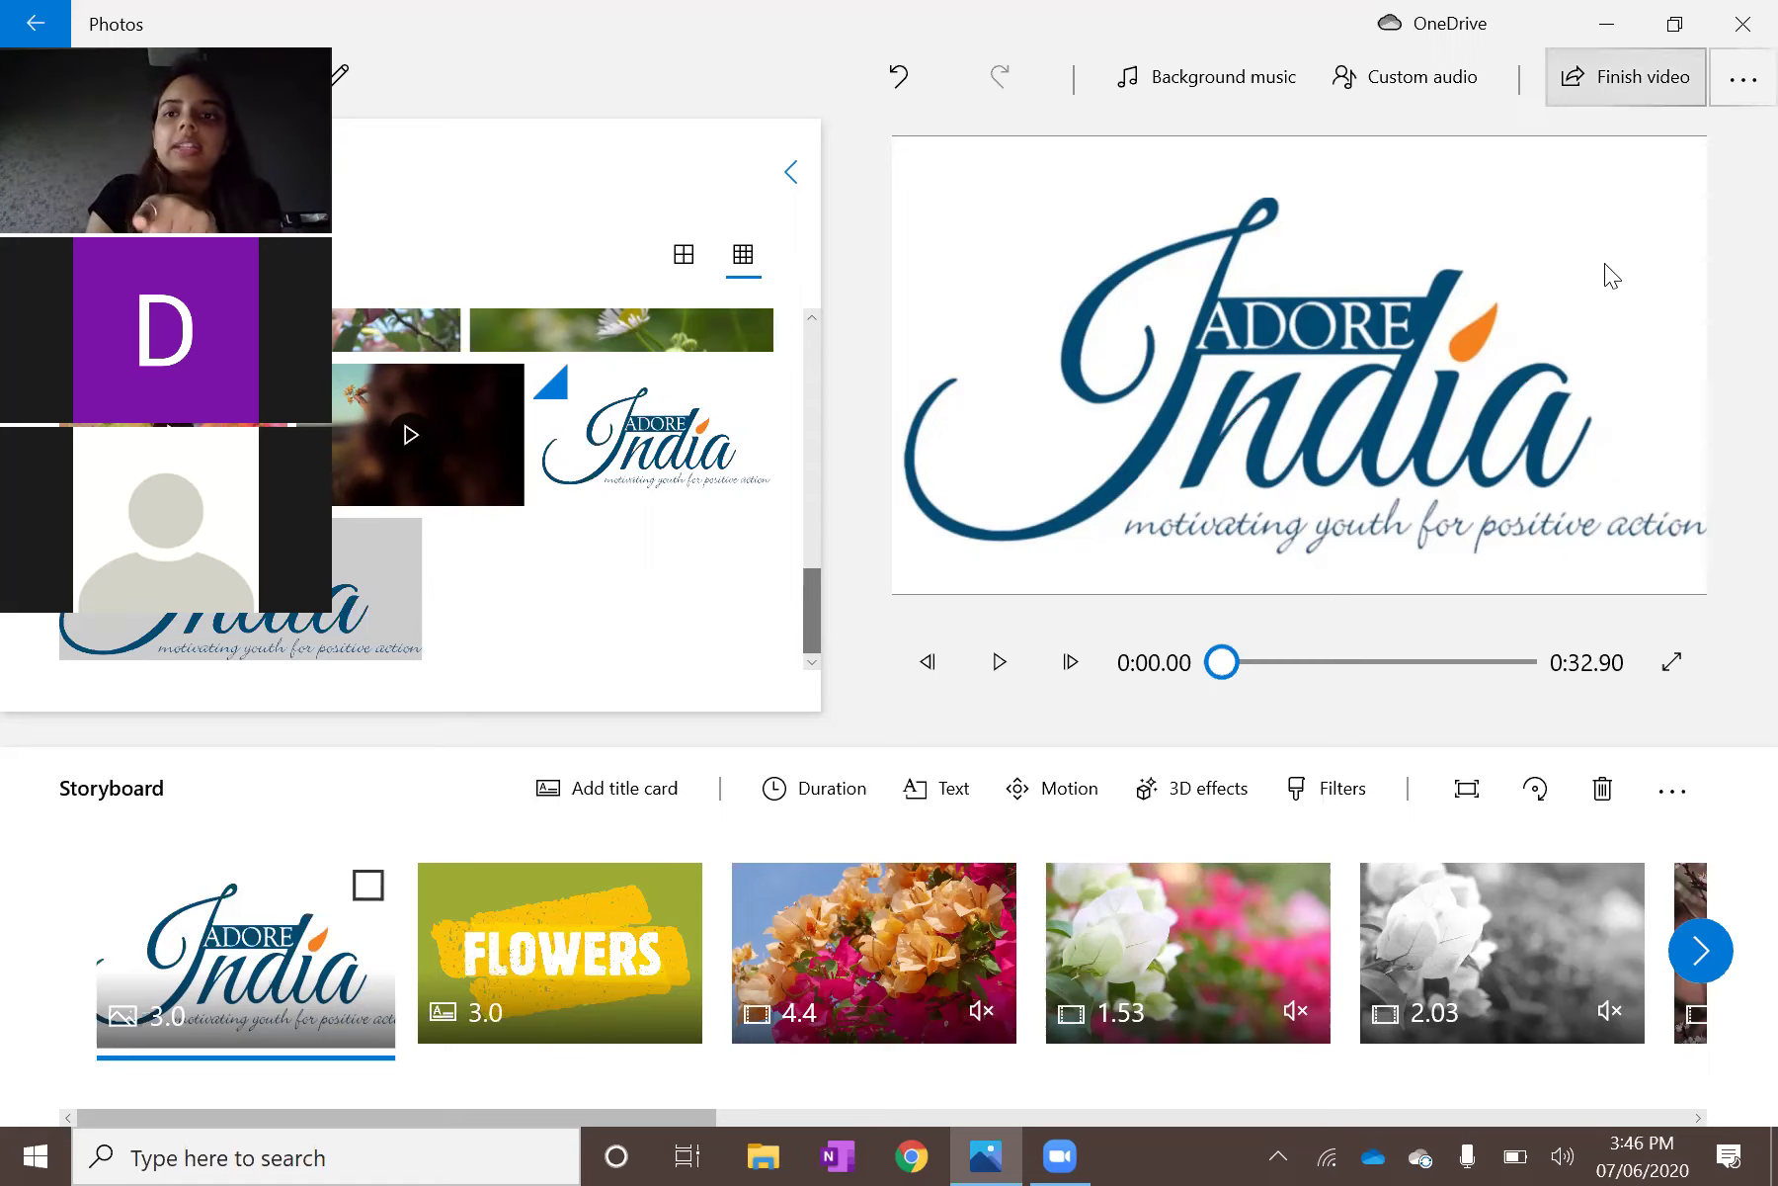
click(1581, 312)
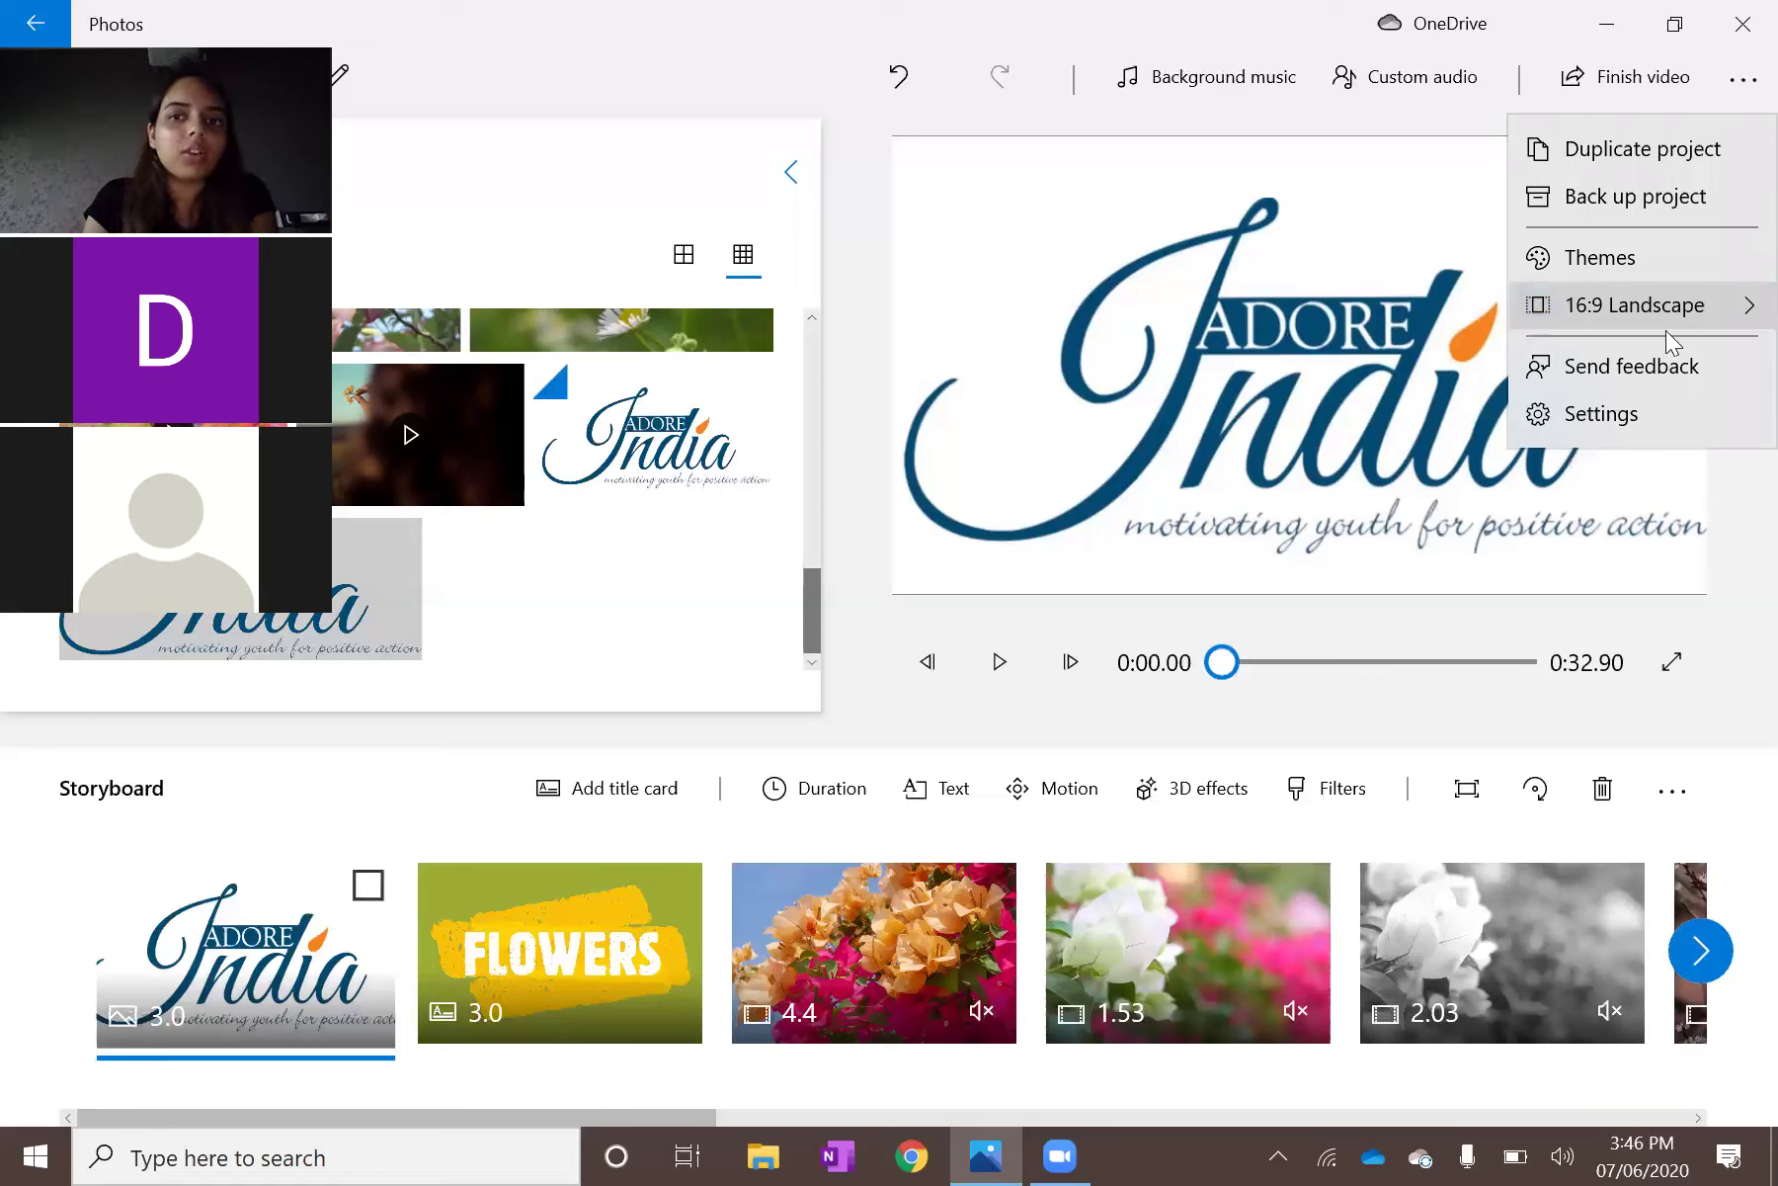
click(1571, 308)
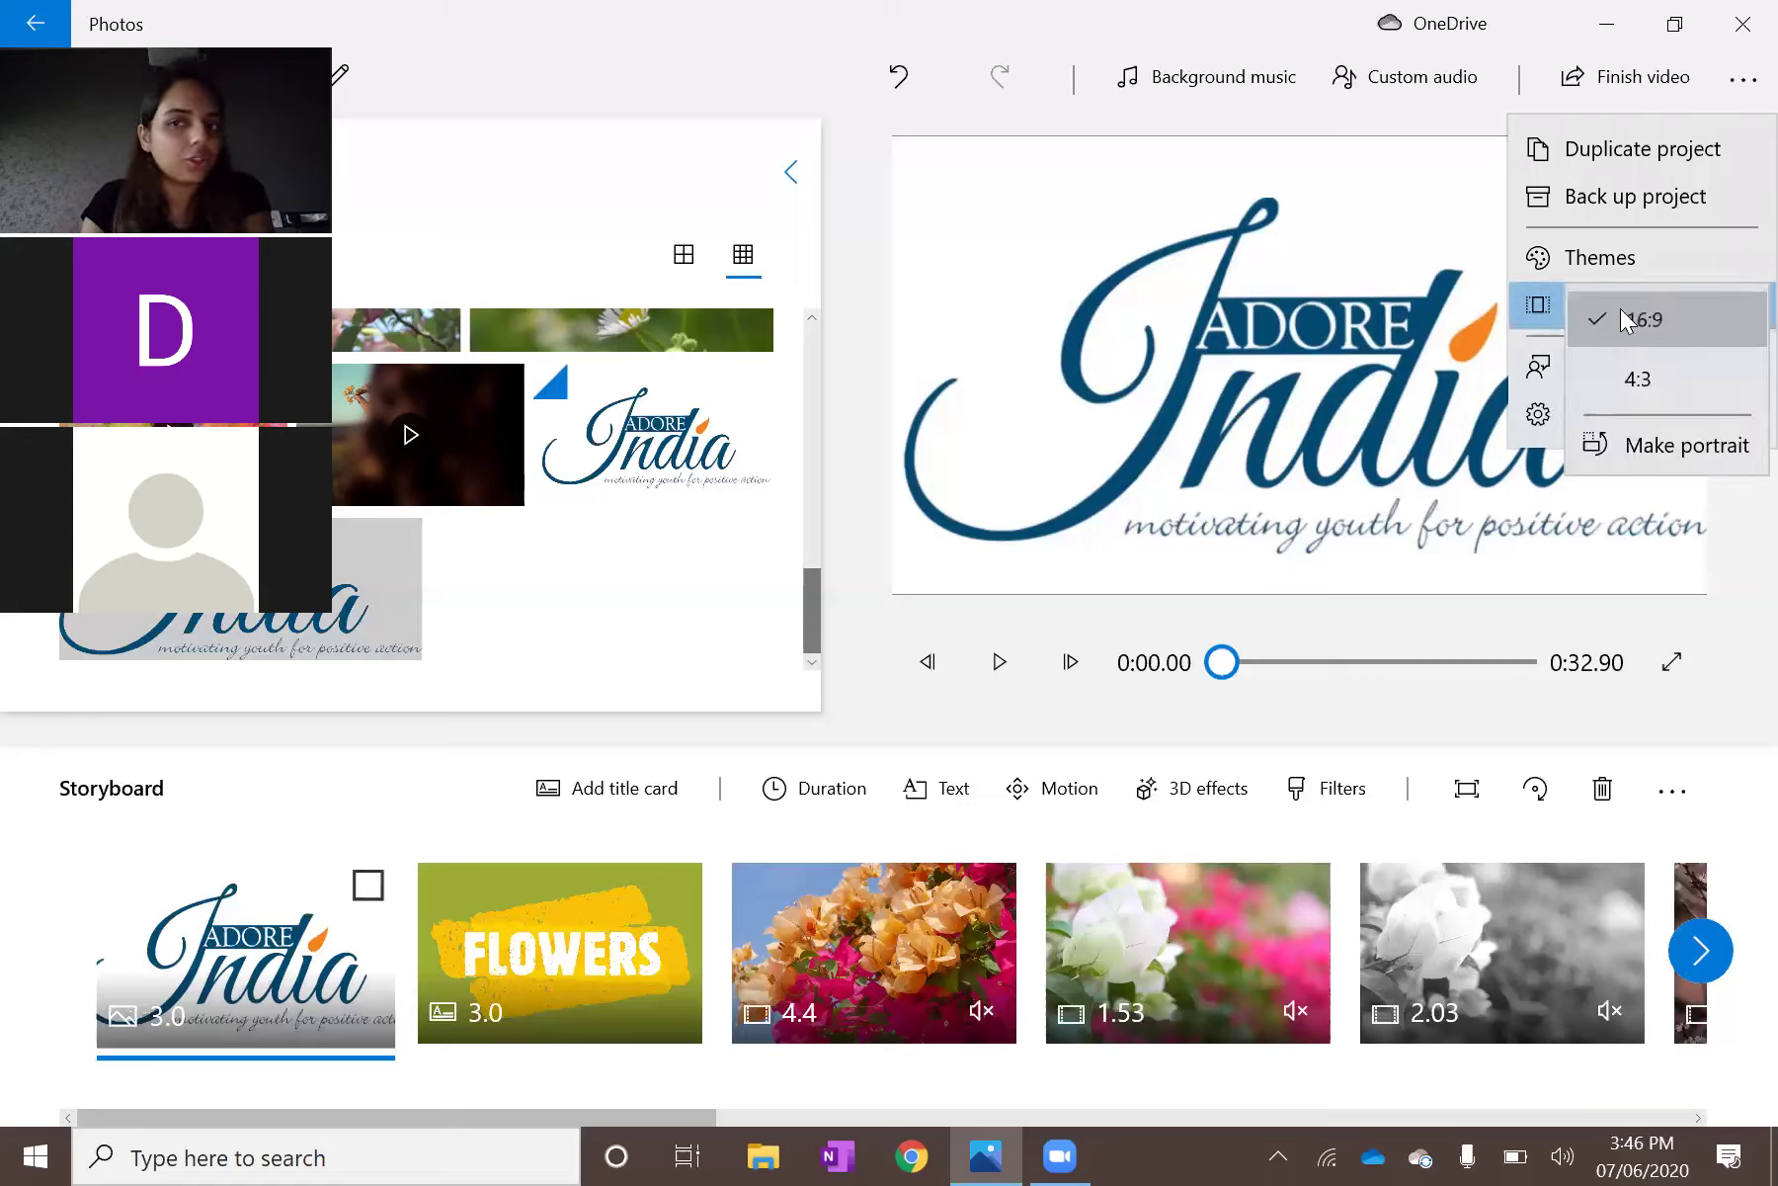
click(1563, 280)
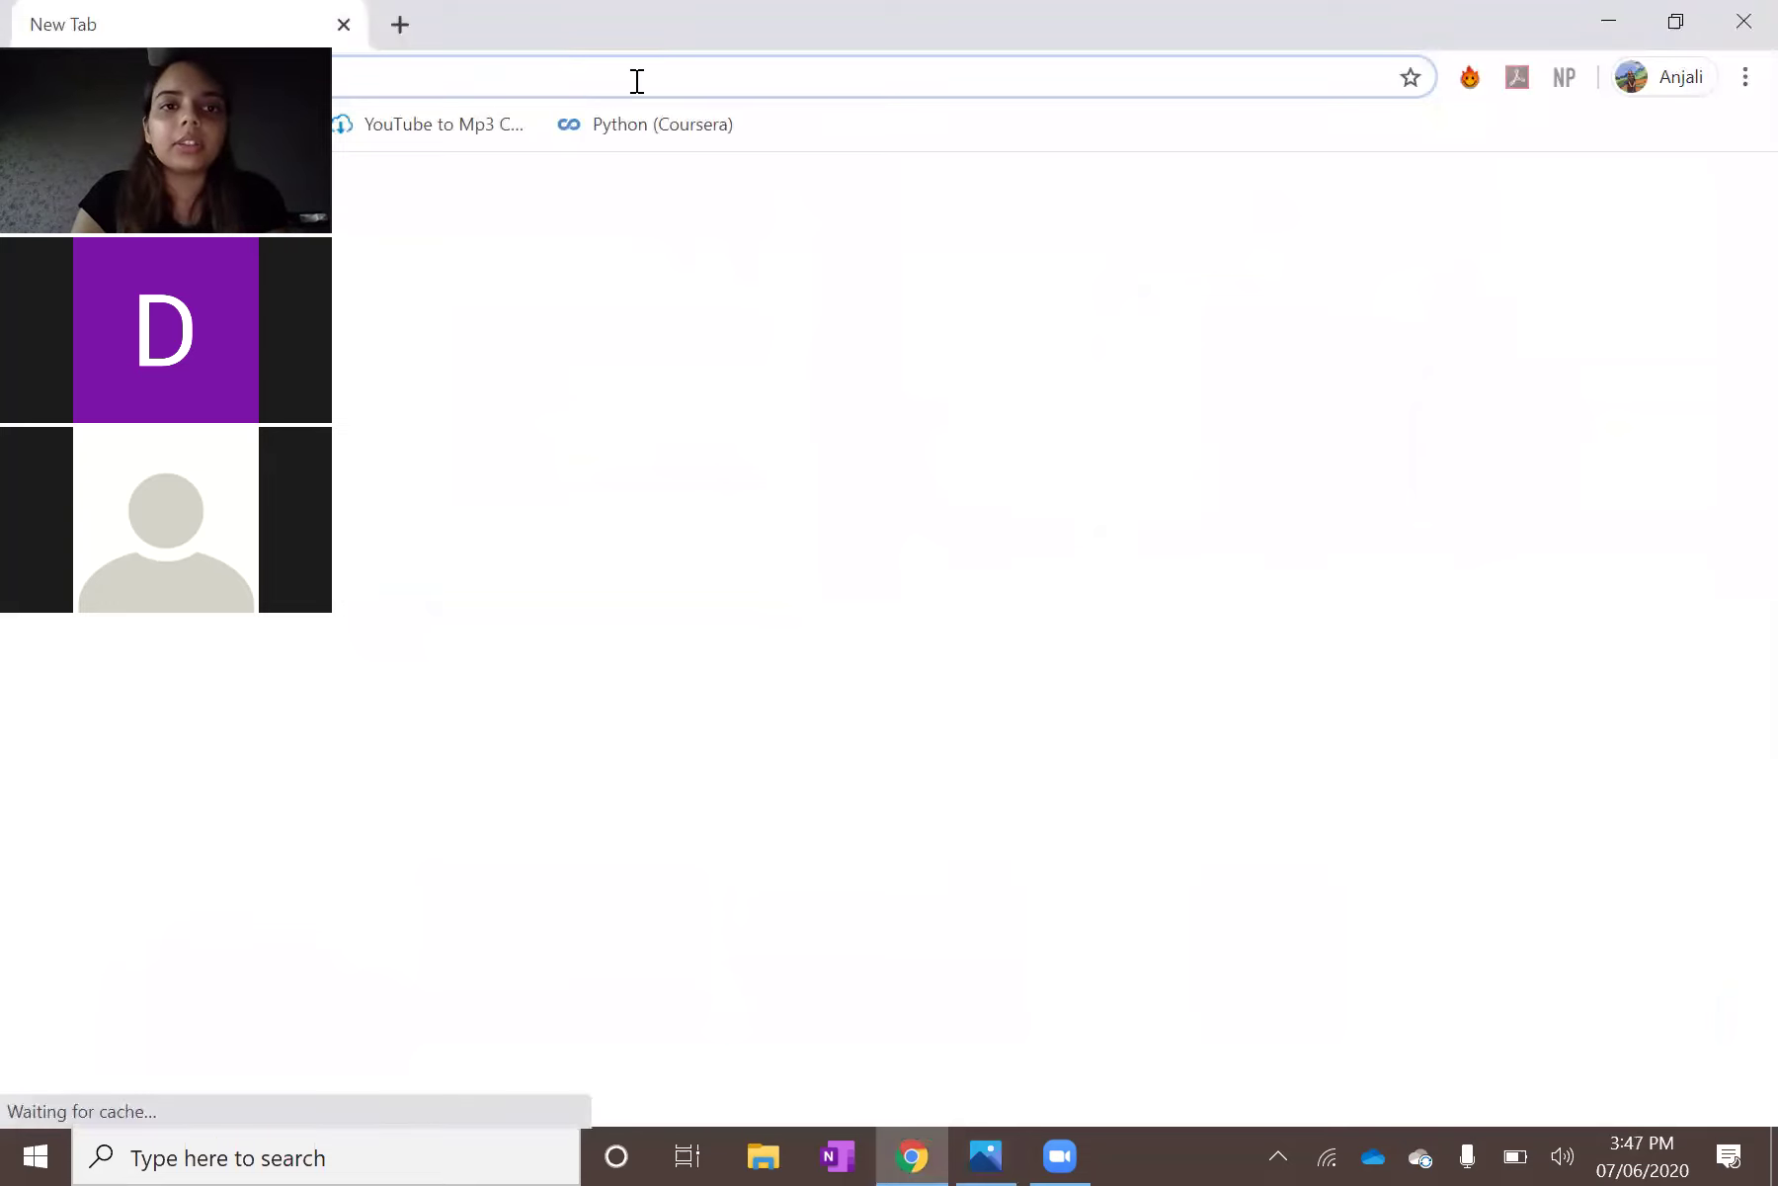
Search Google in a new Chrome tab for "16:9 ratio to cm".
click(637, 81)
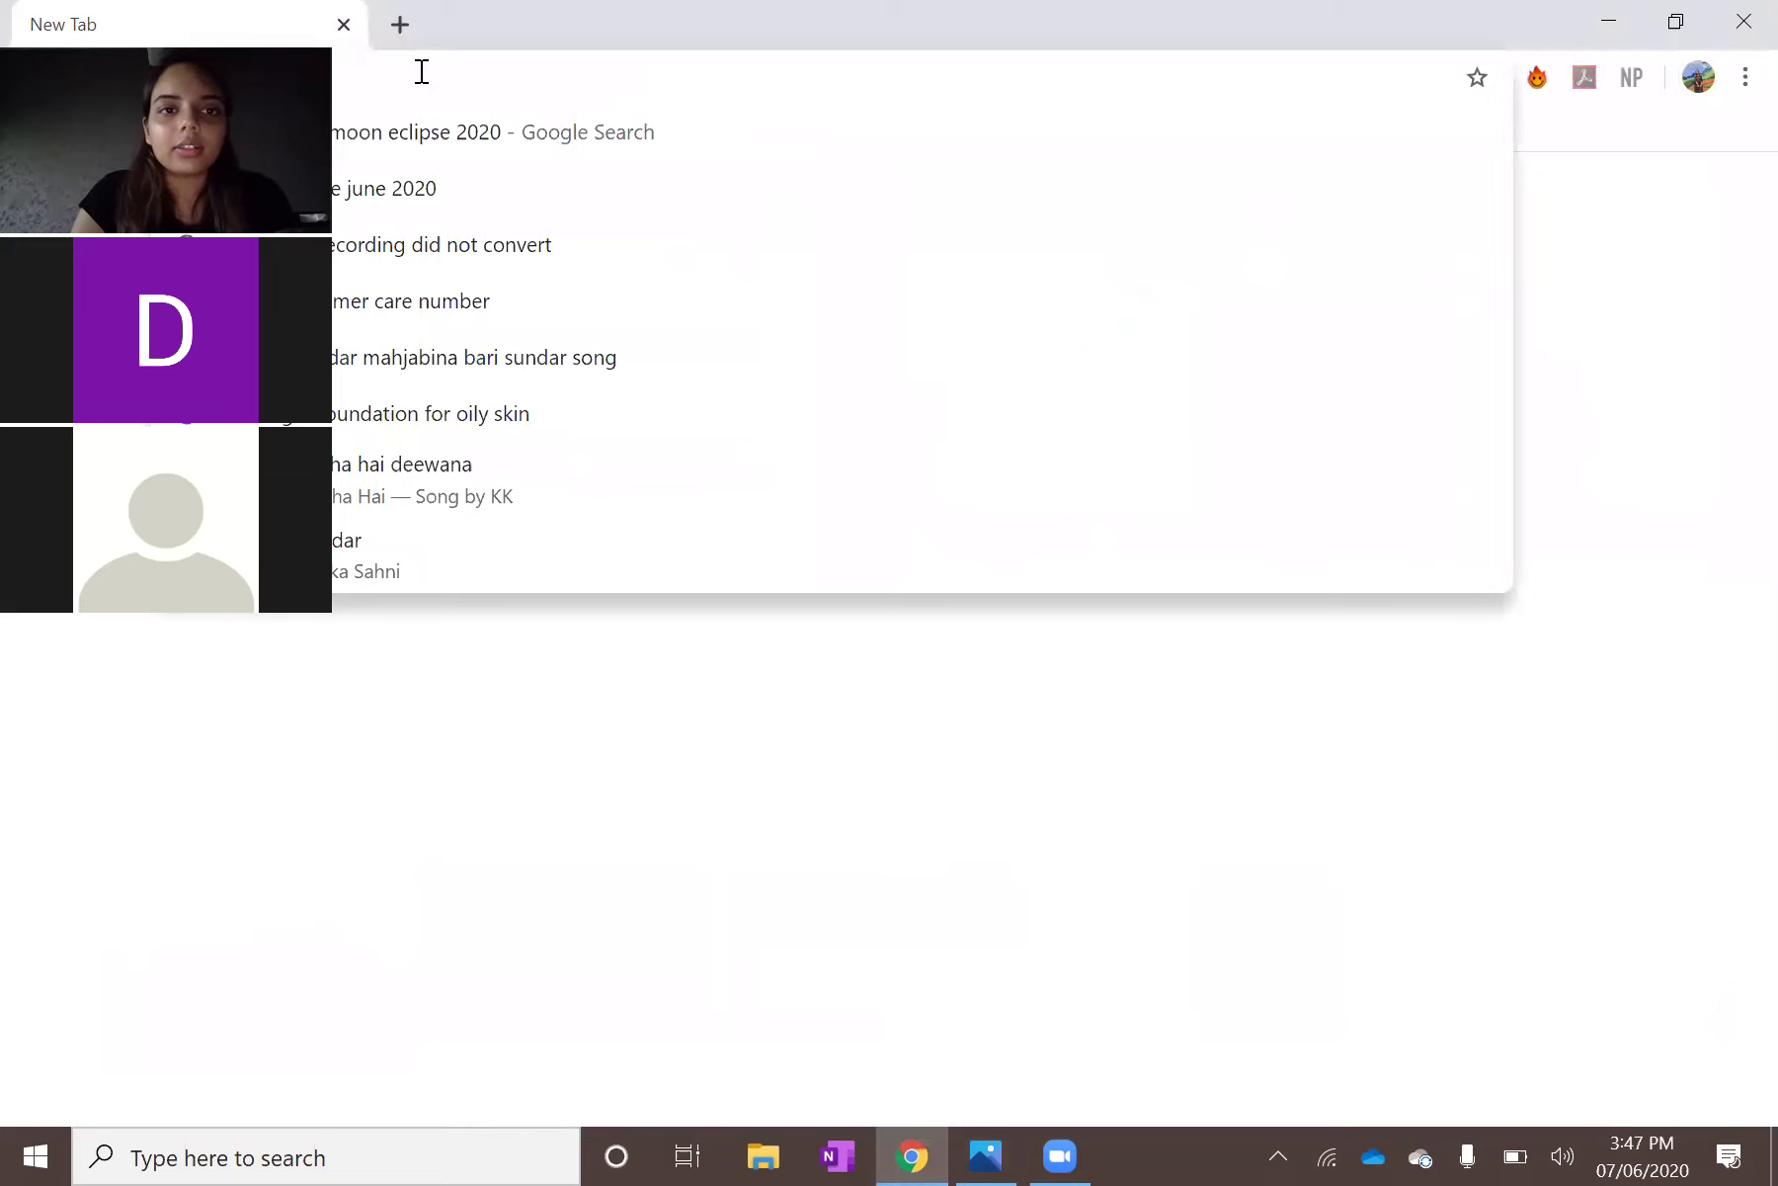
key(ctrl+t)
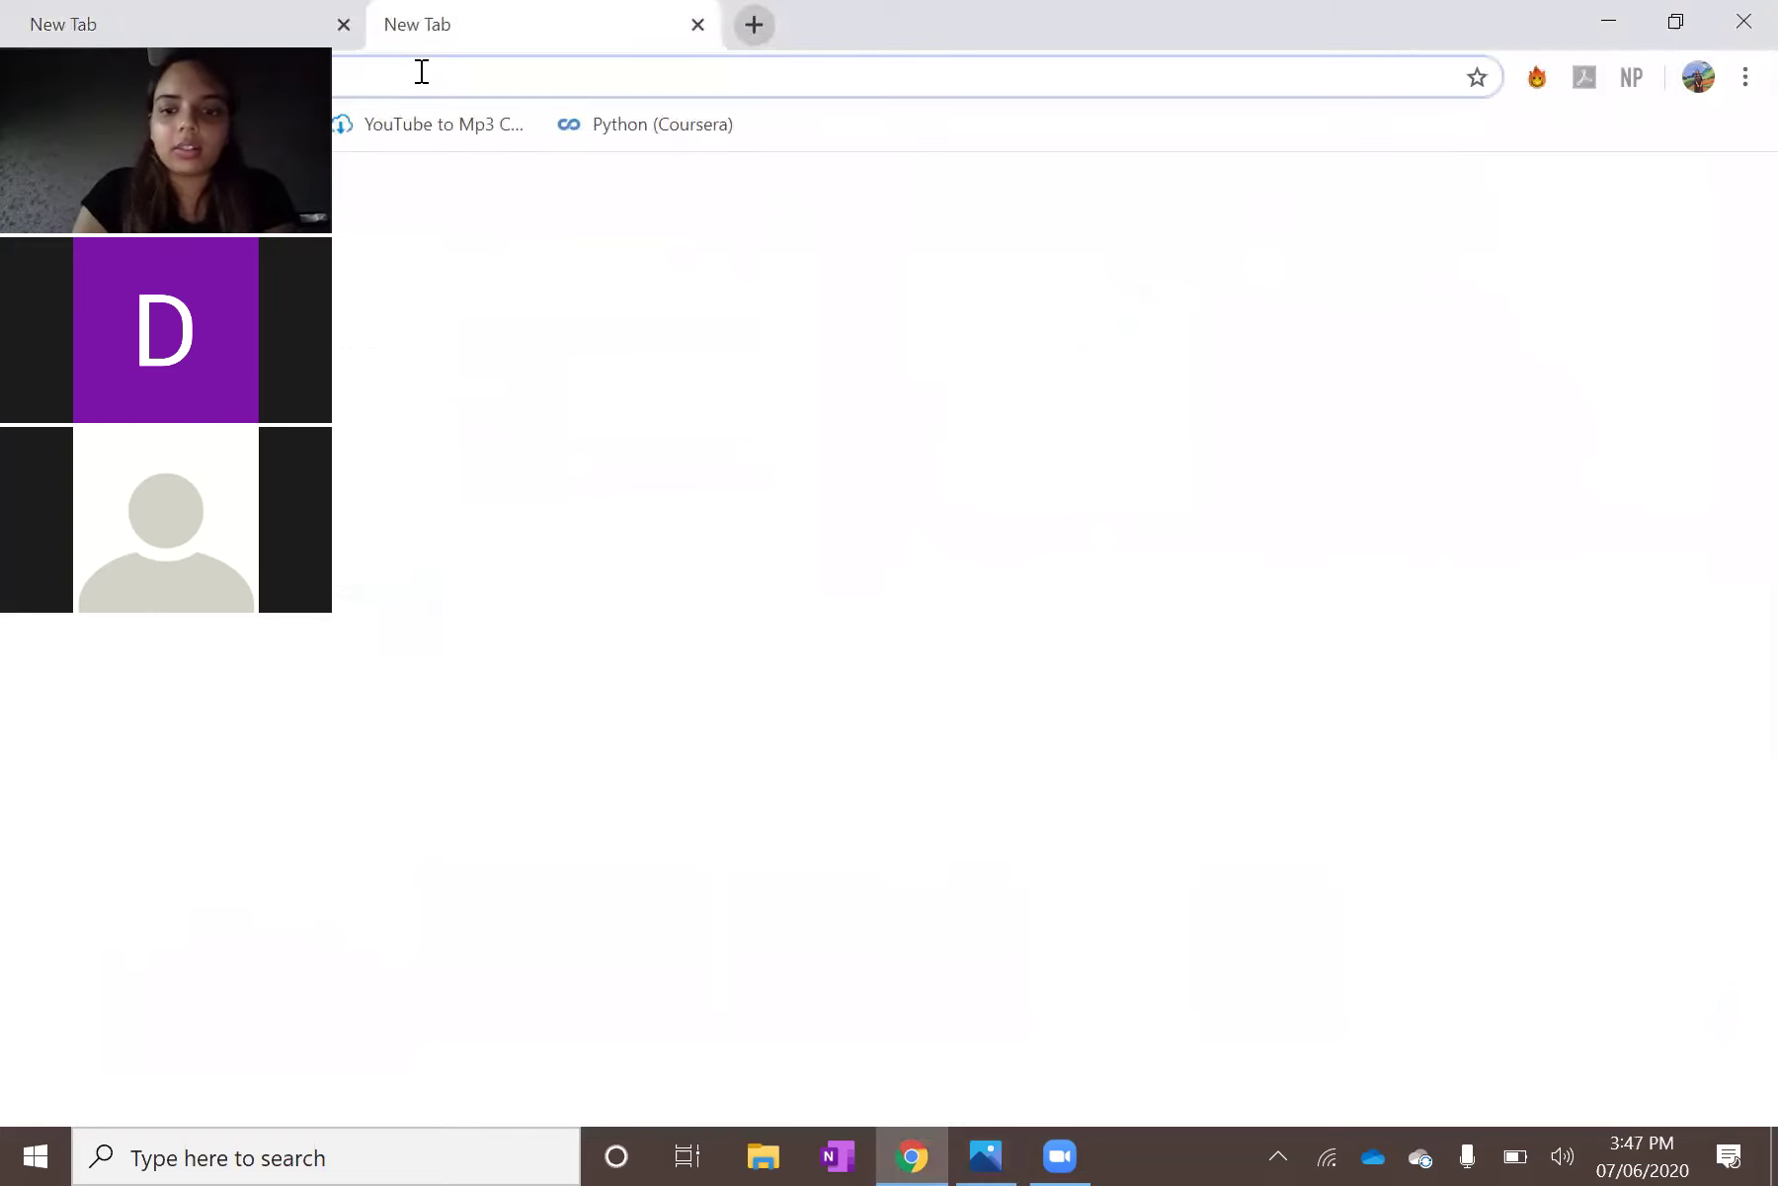
click(422, 71)
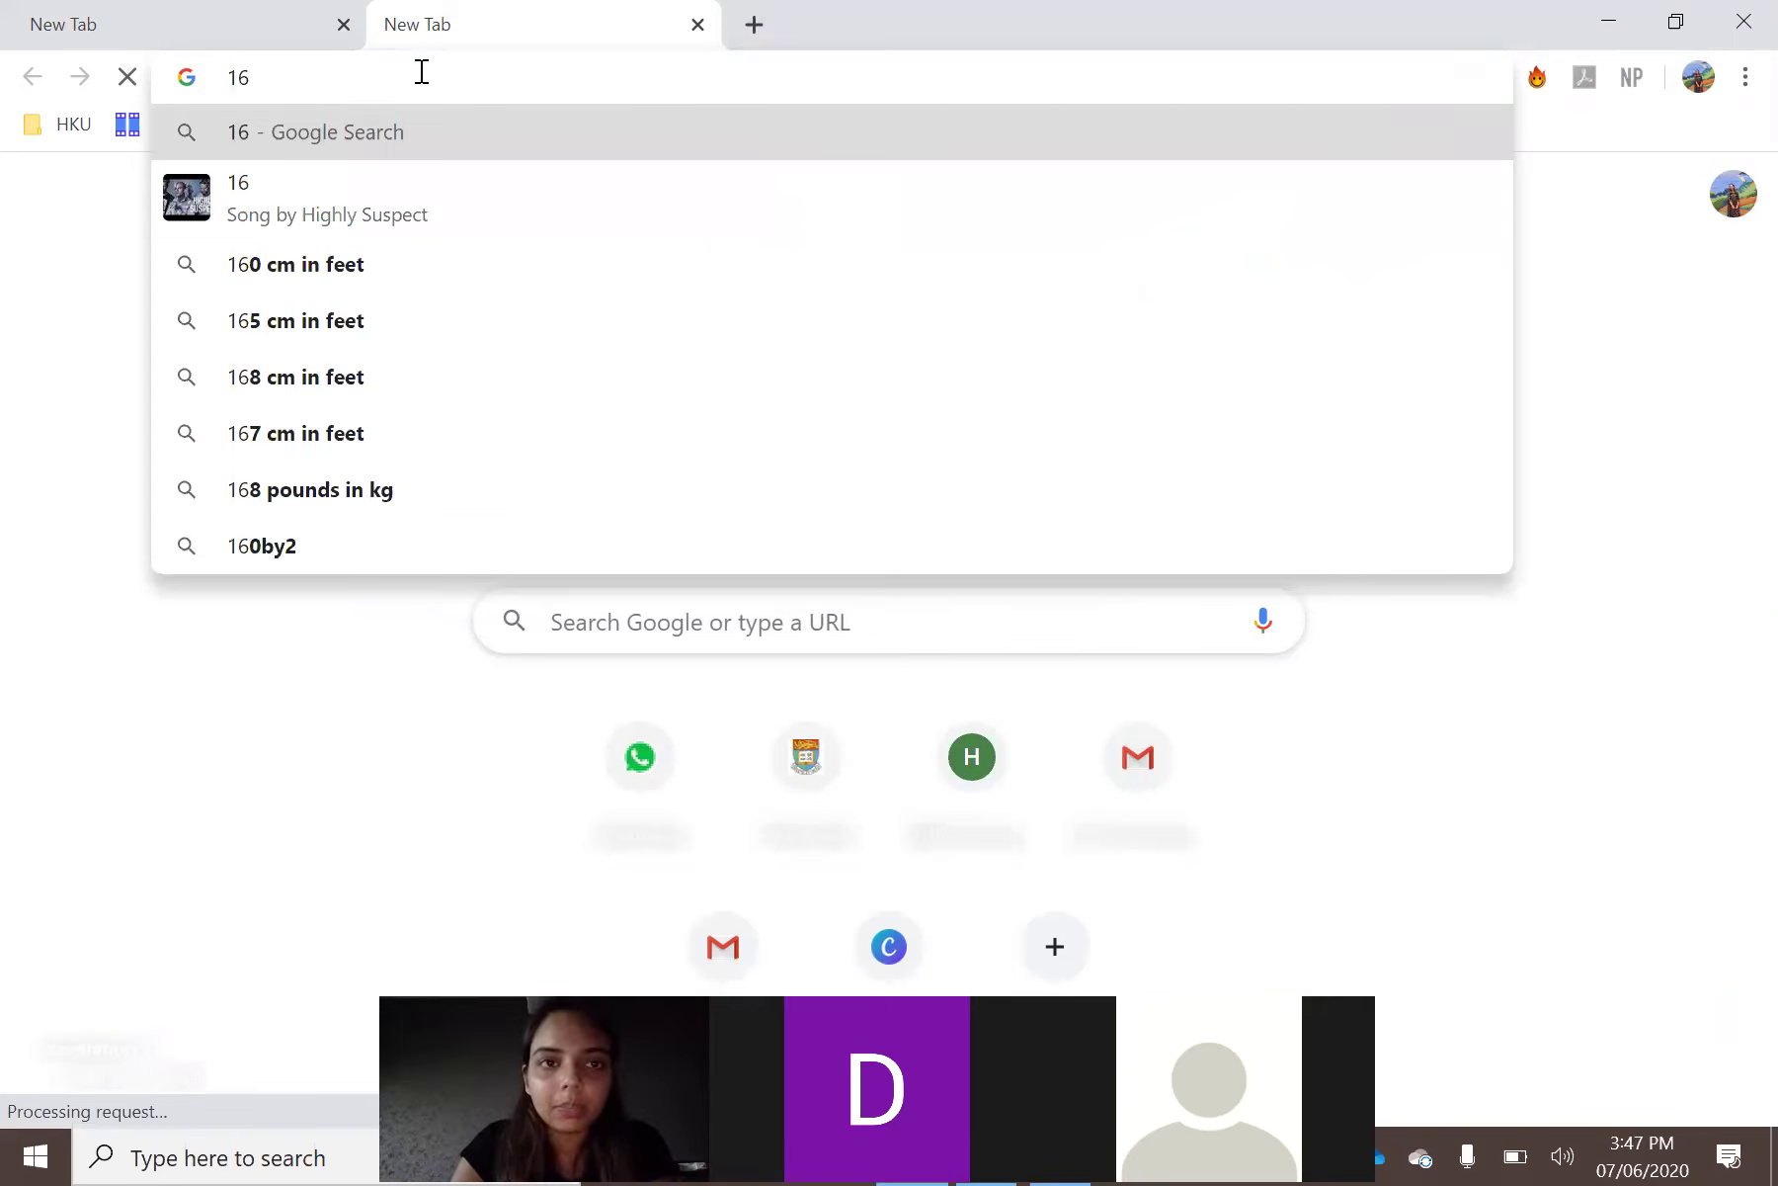
text(:9 )
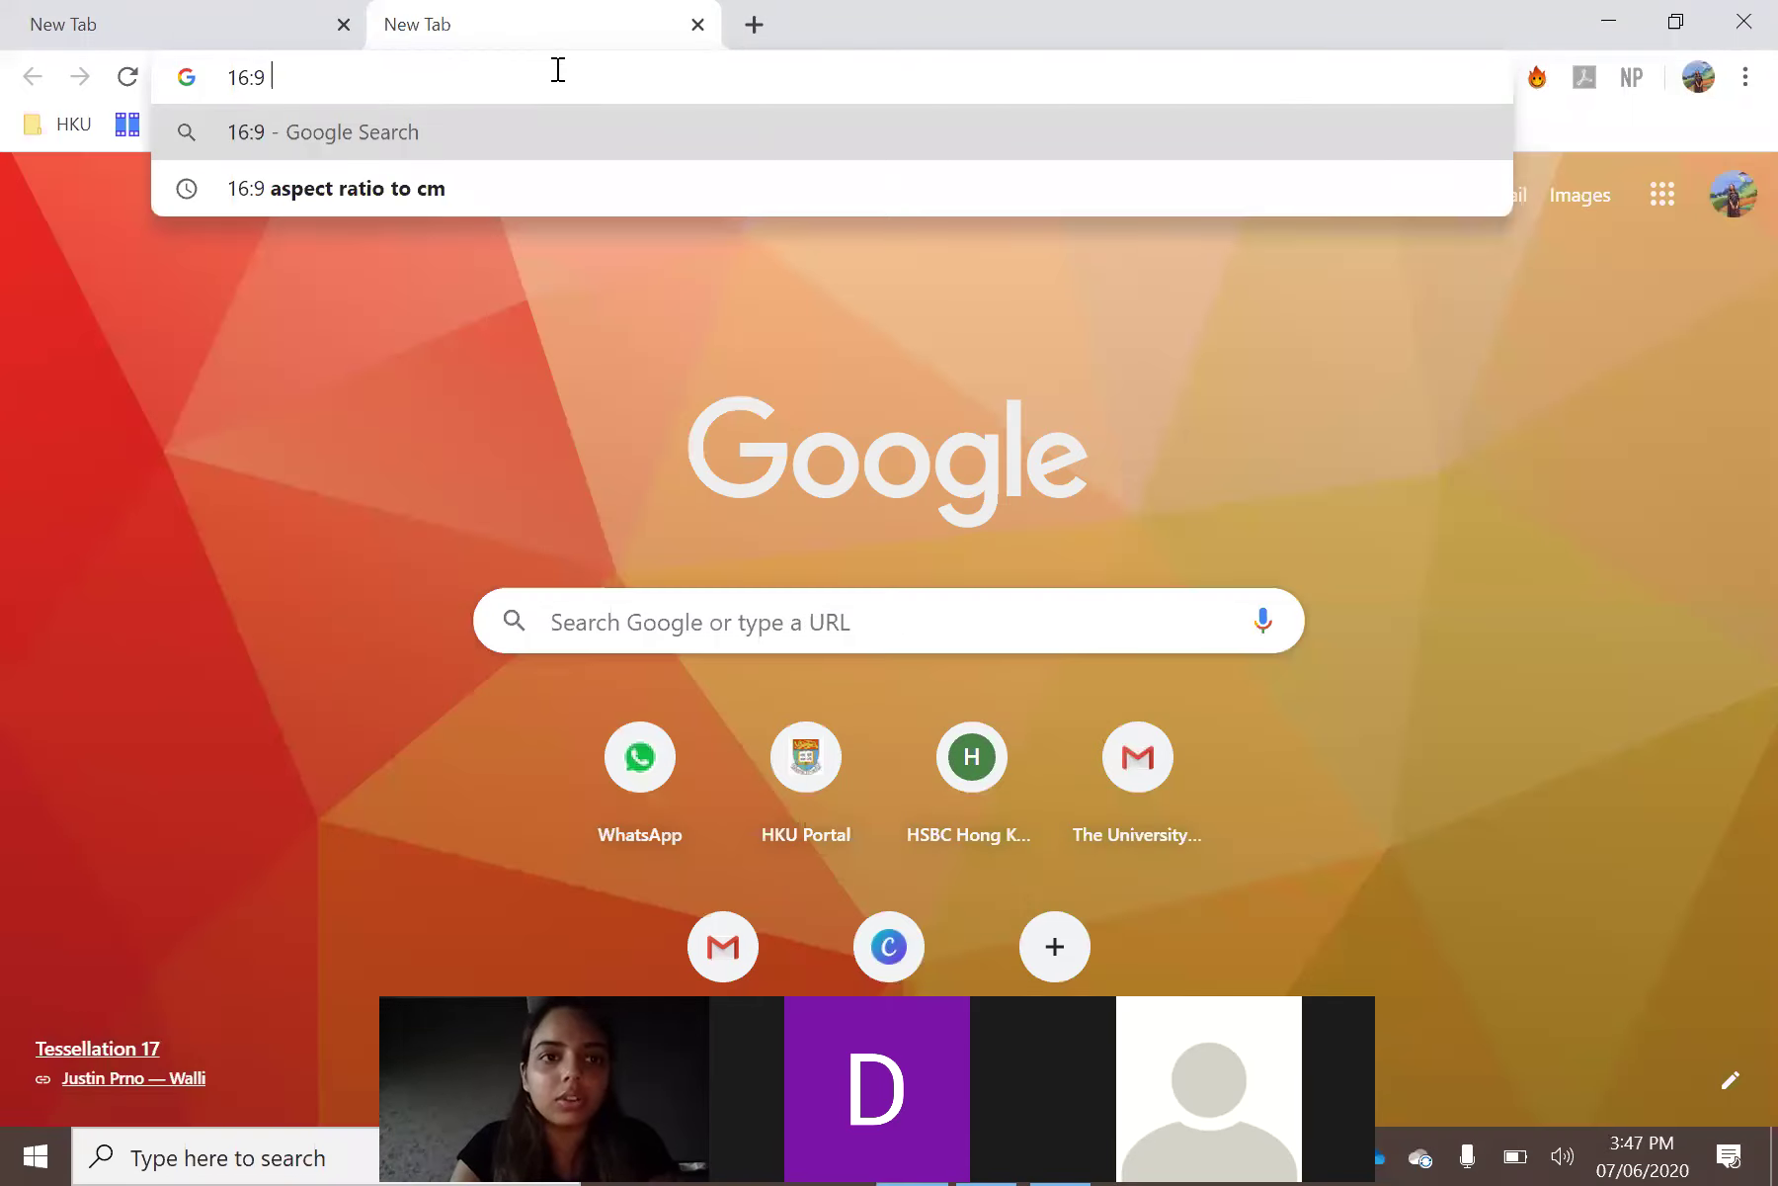
text(rato)
key(BackSpace)
key(BackSpace)
text(io to cm)
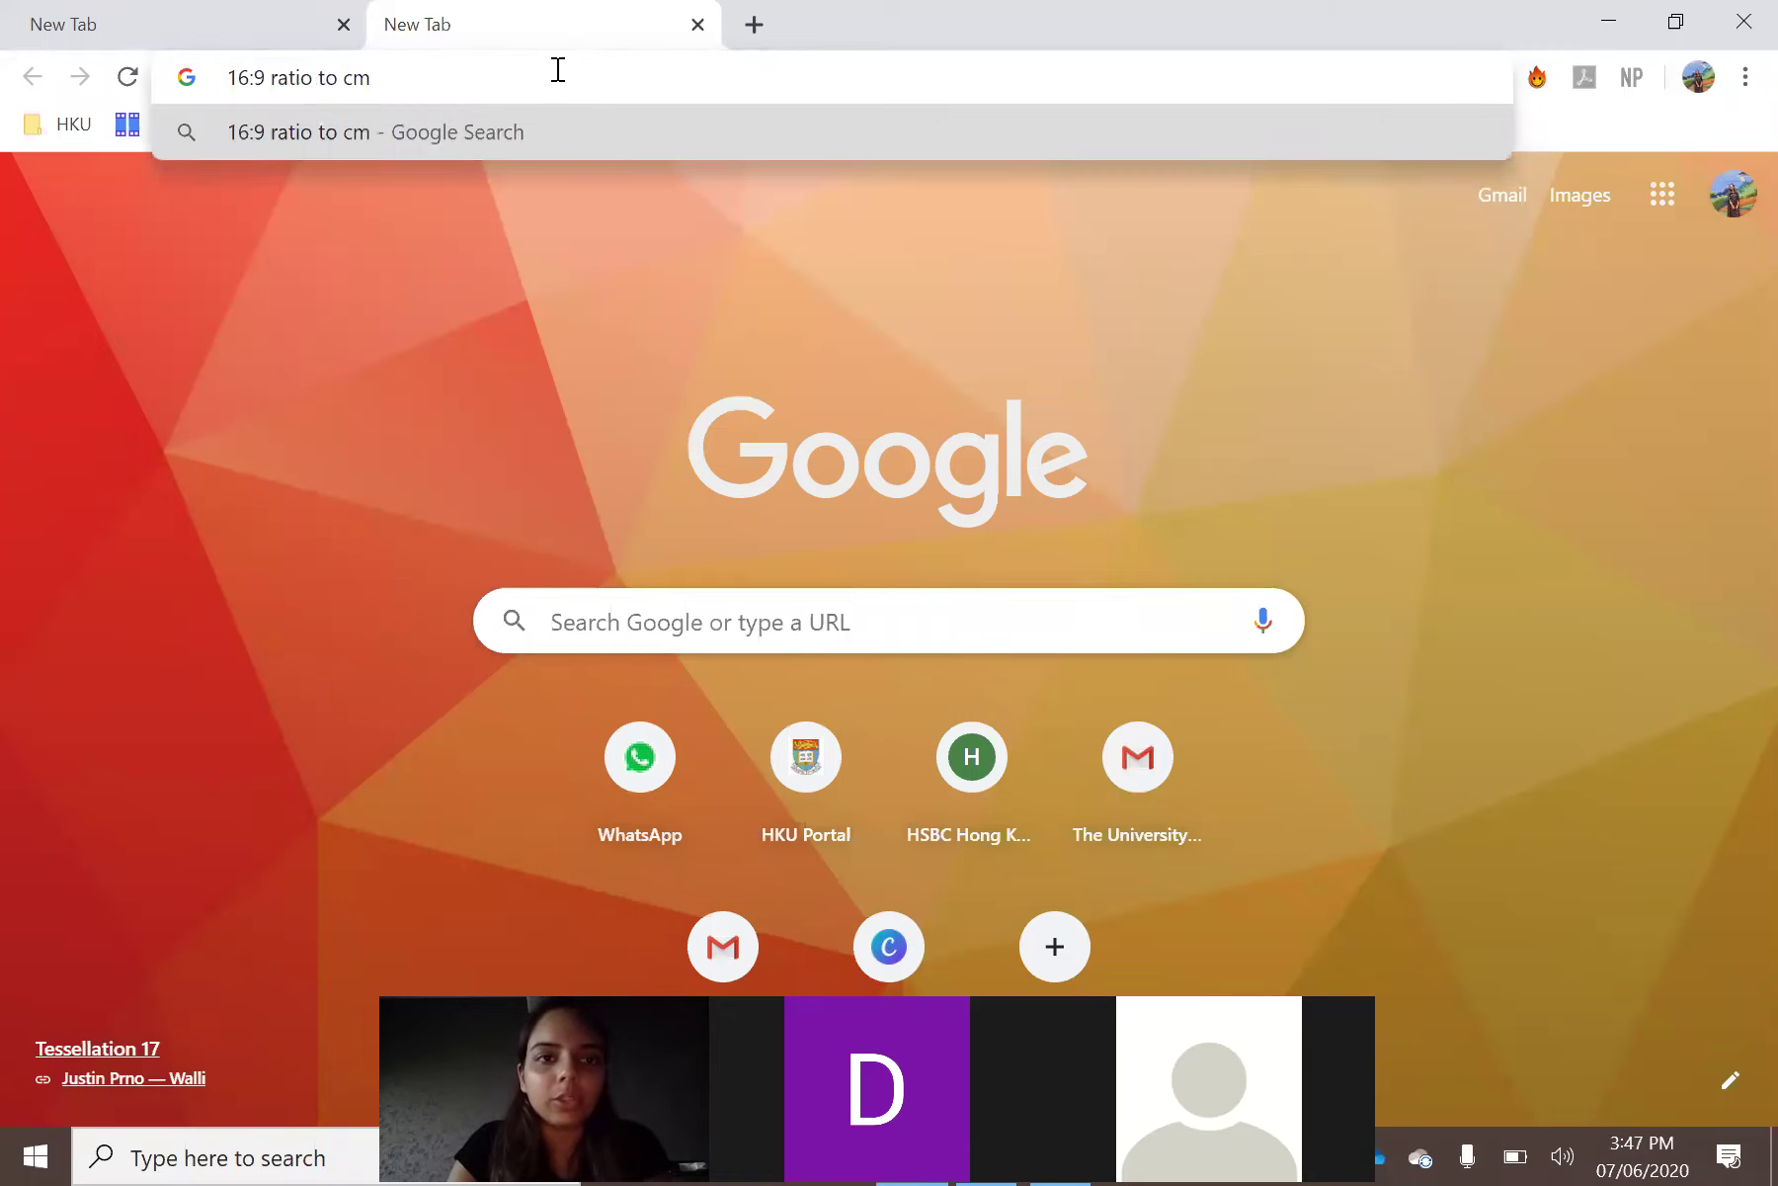
key(Return)
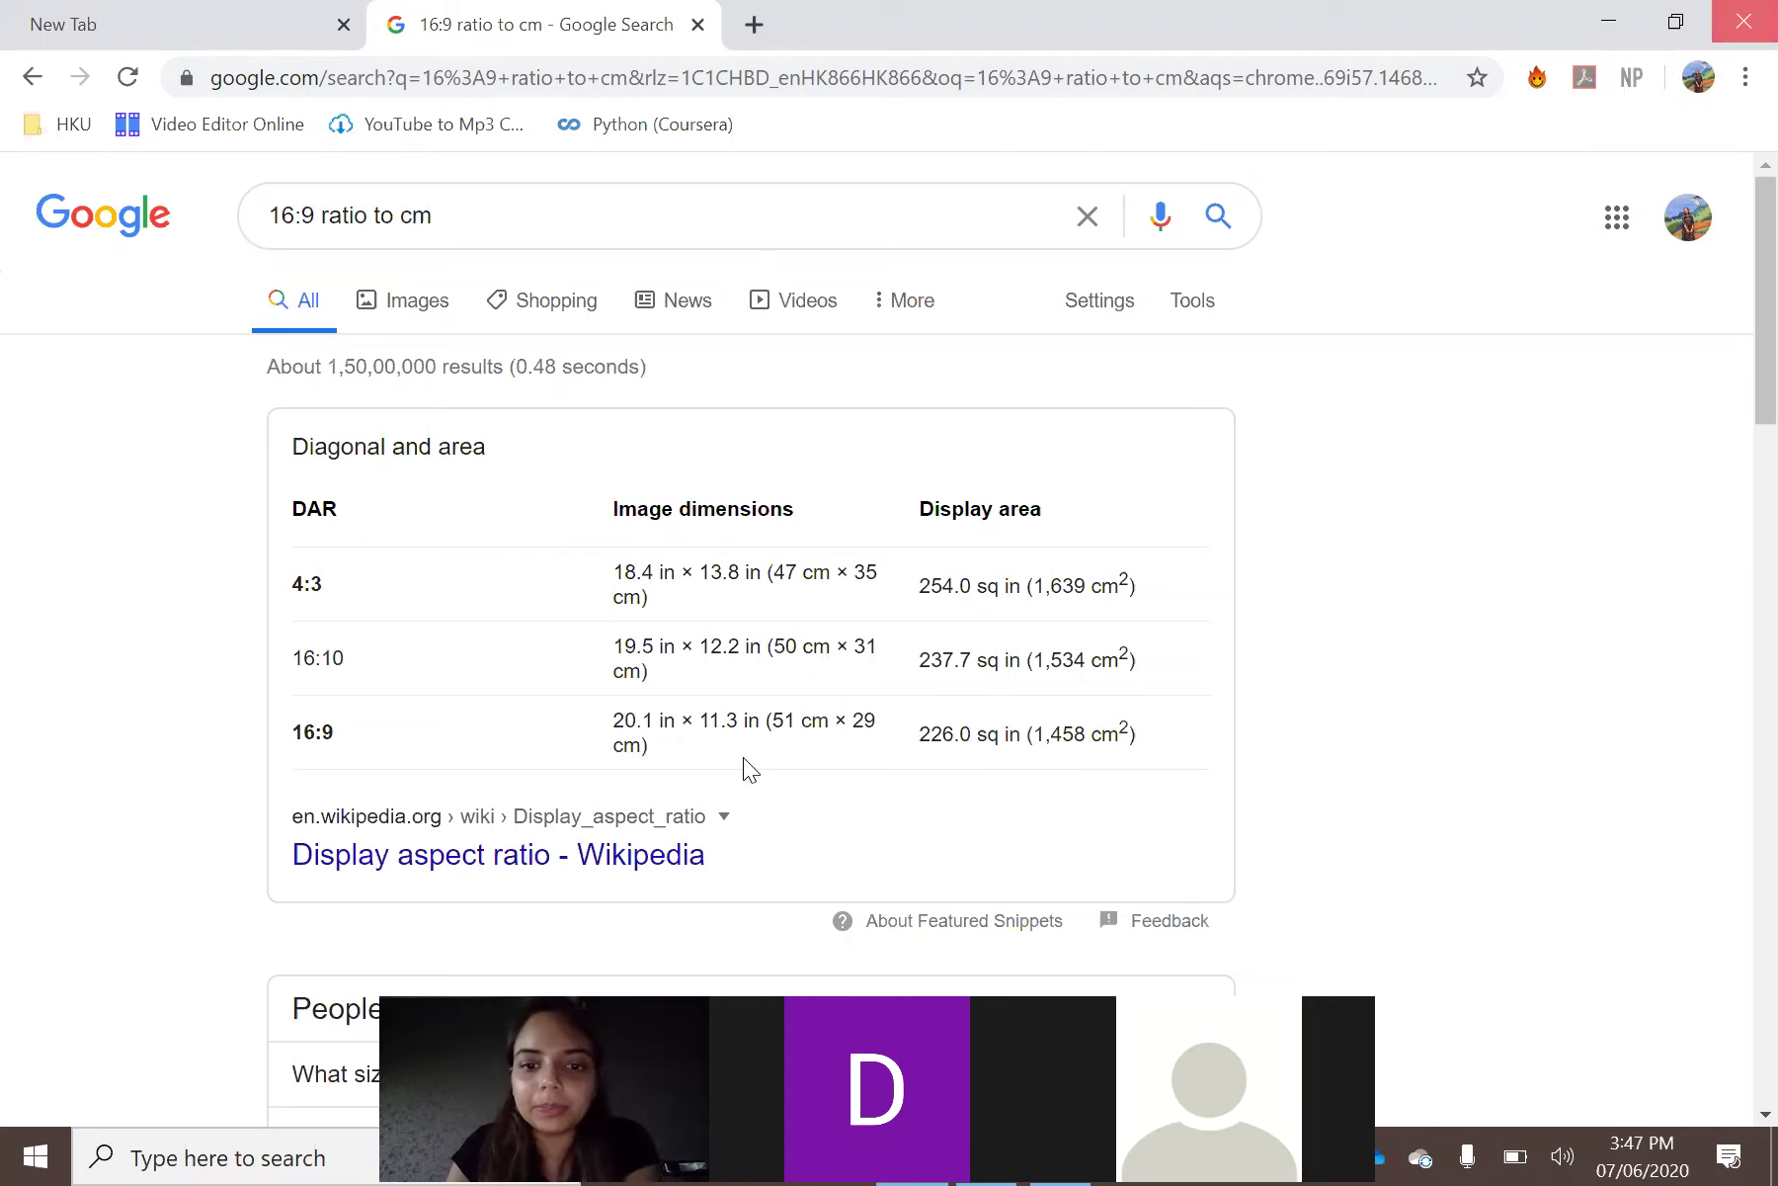
Switch back to Photos, preview the project themes from Adventure to Loved, and keep the No theme option.
key(alt+Tab)
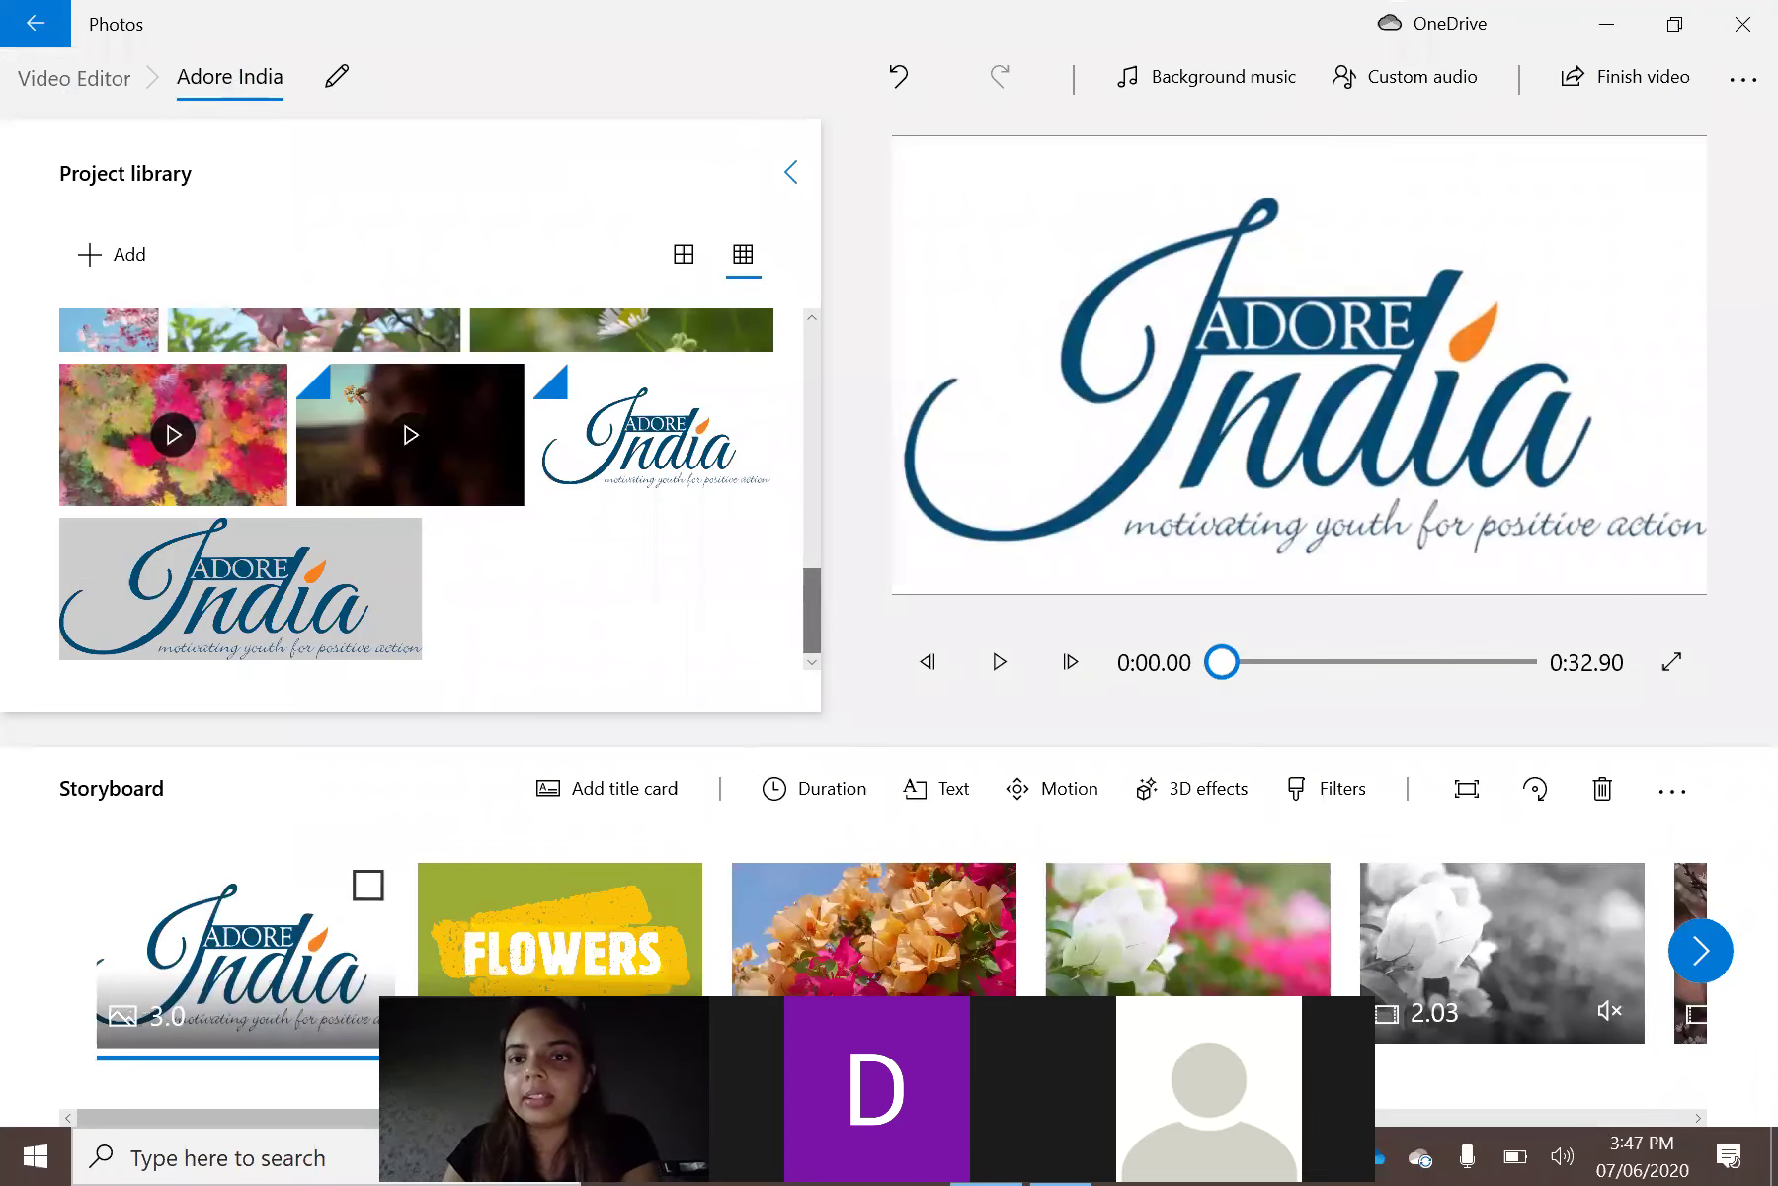
click(1744, 80)
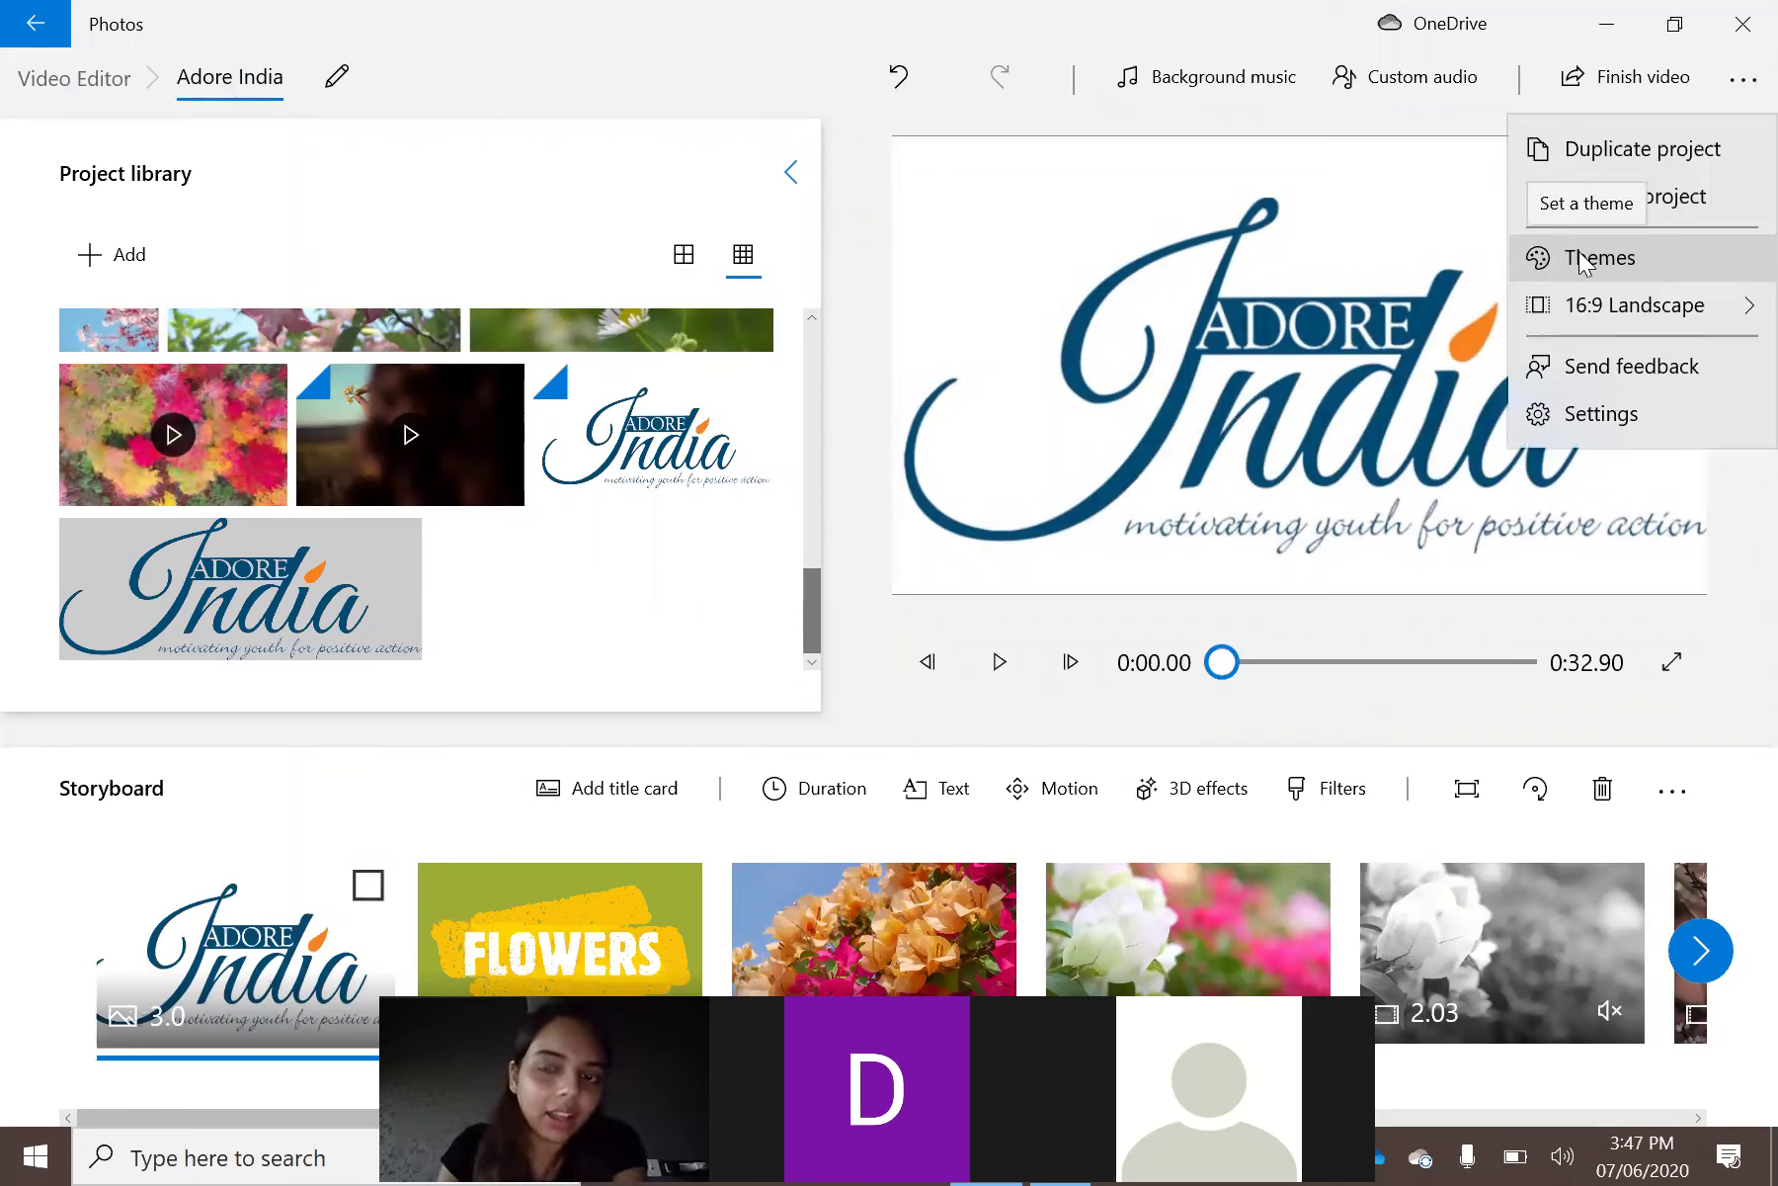
click(1581, 259)
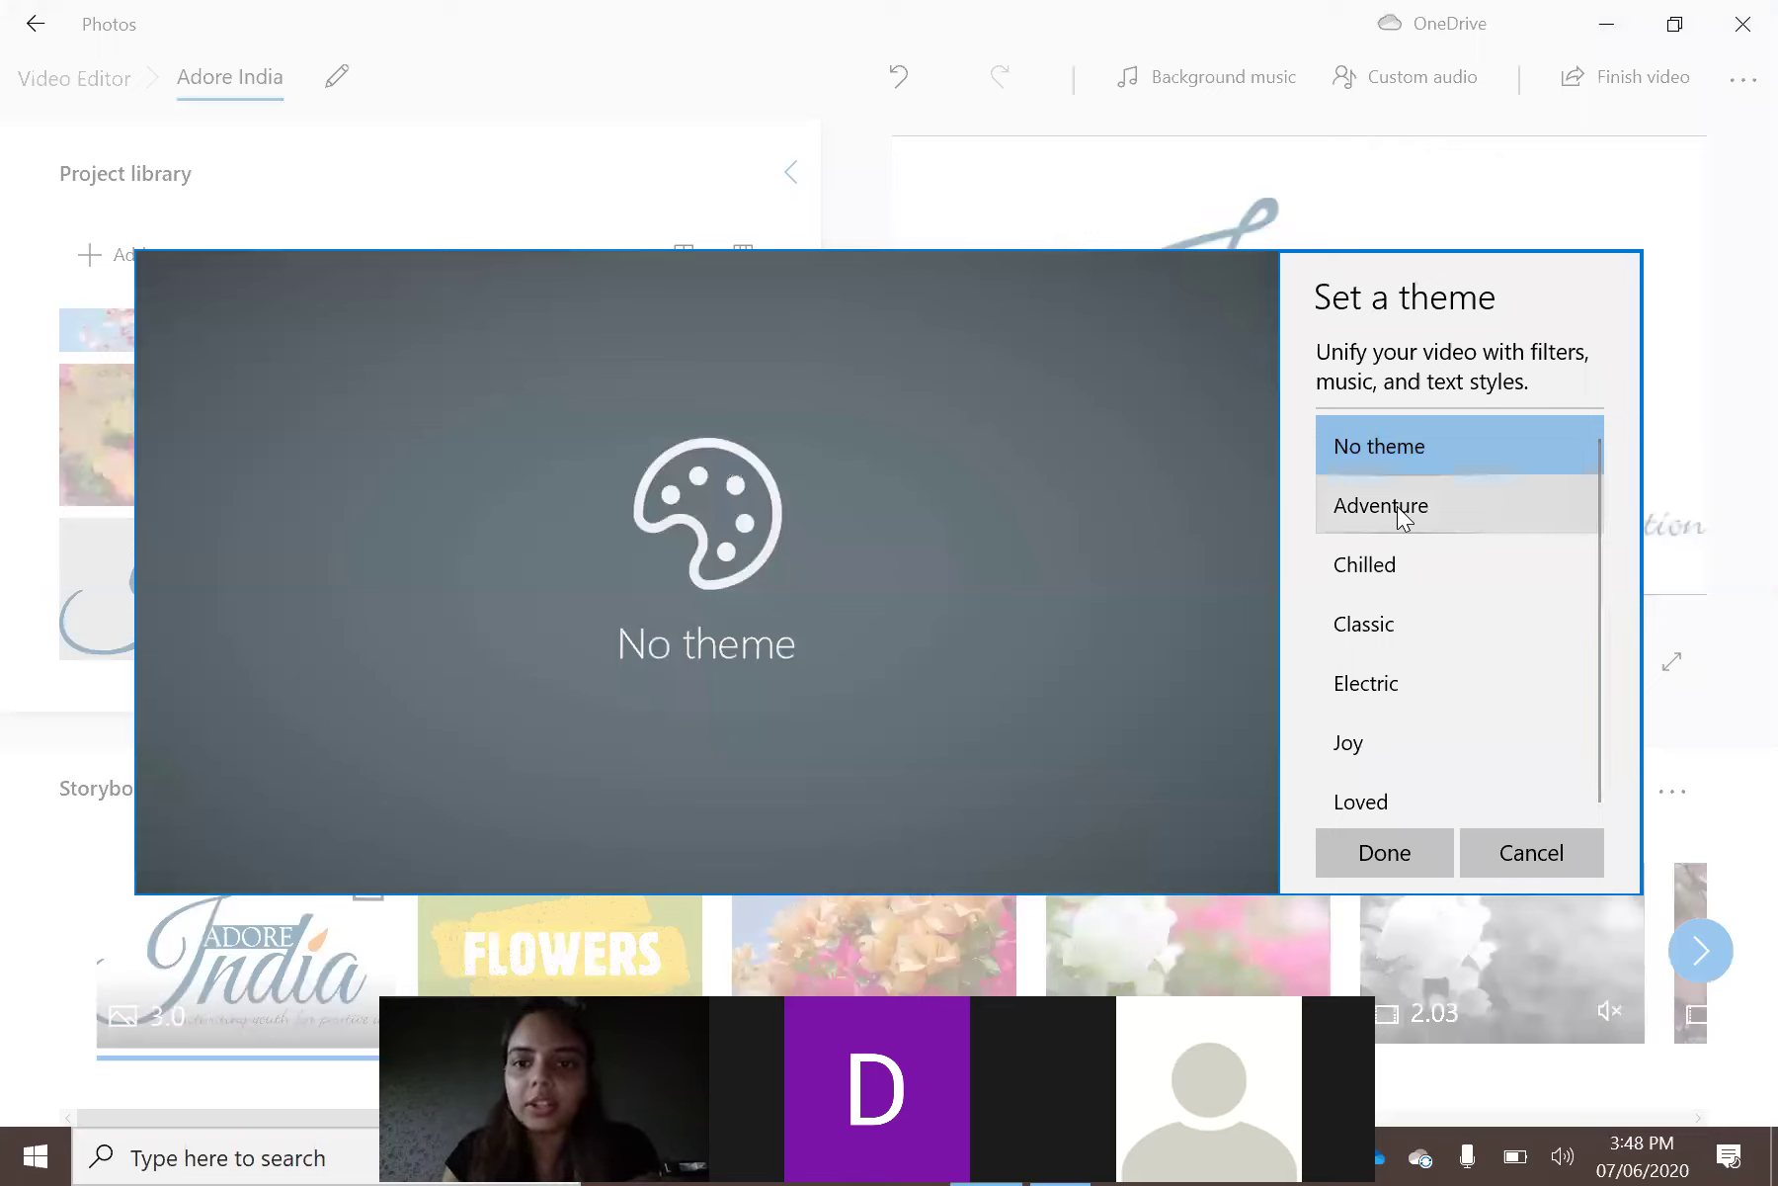
click(1390, 519)
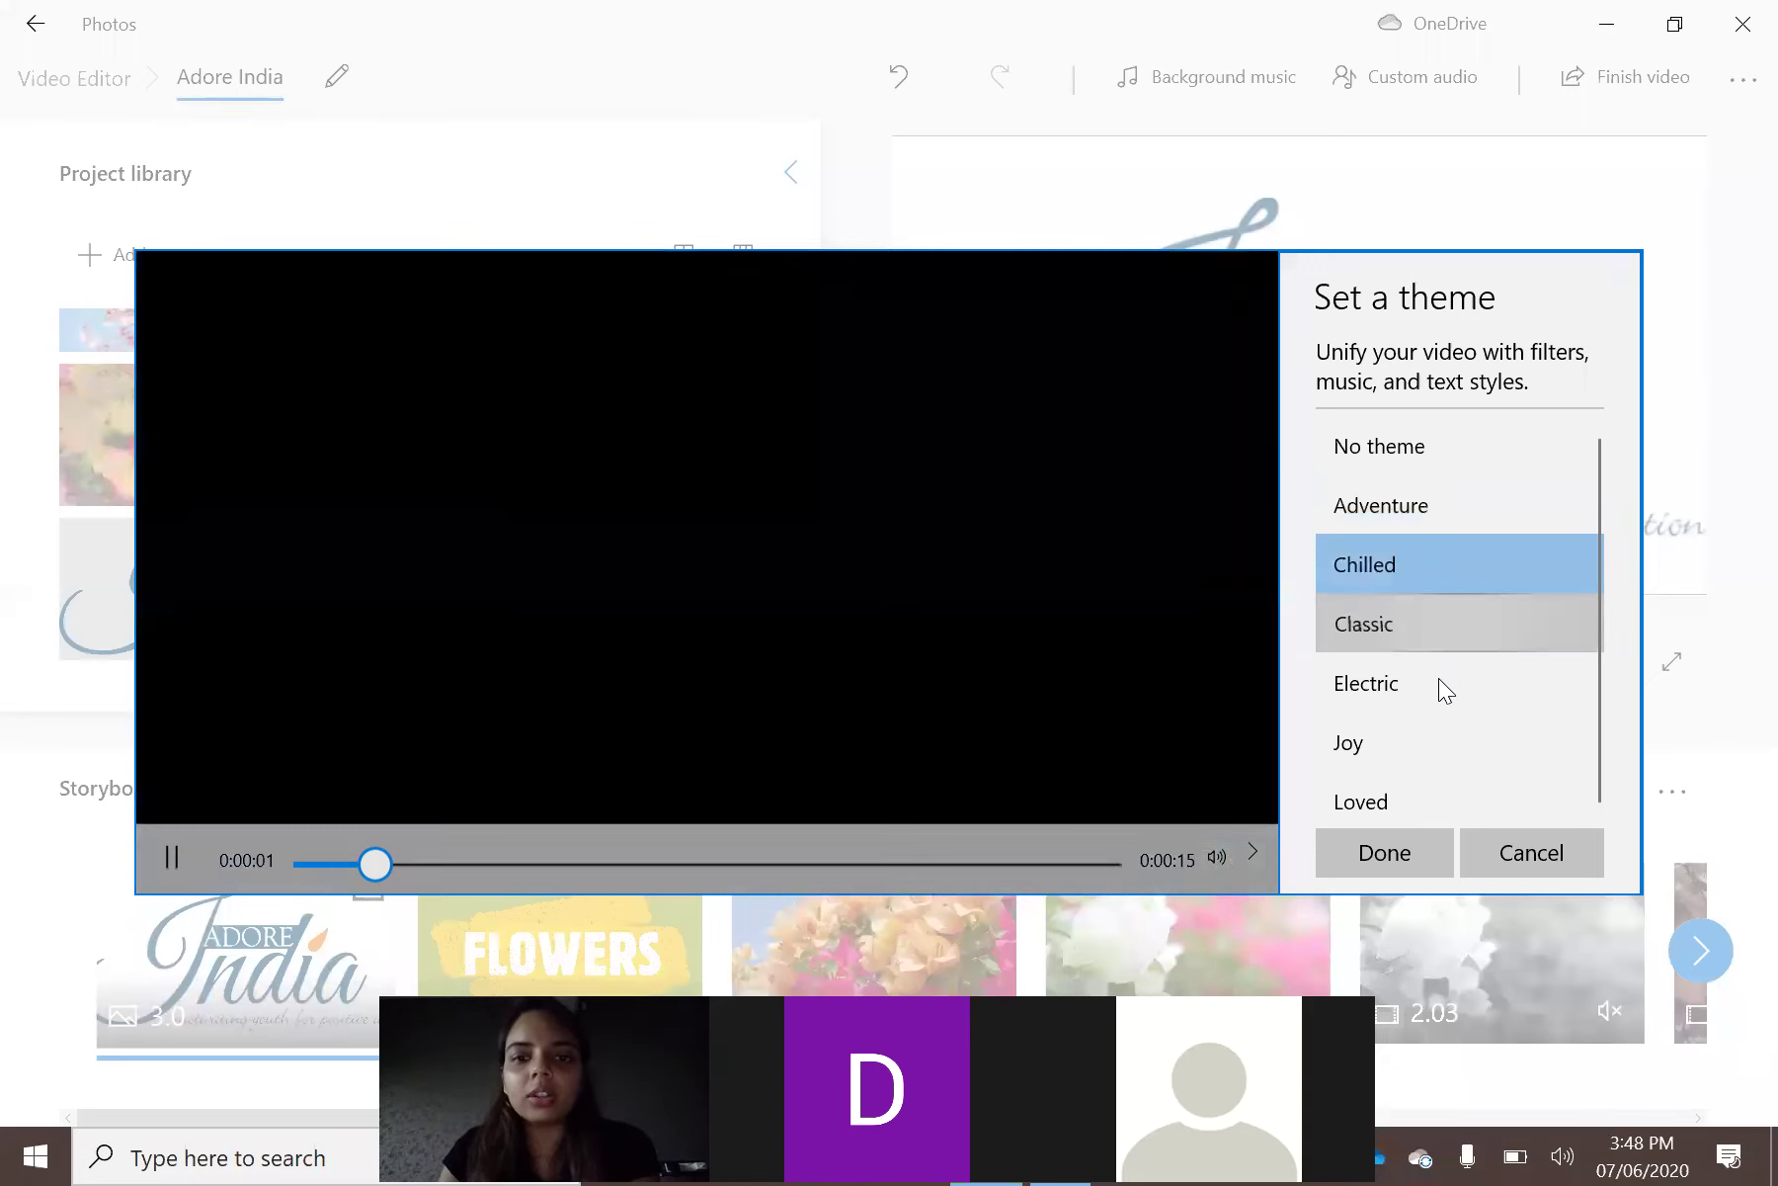
click(1444, 690)
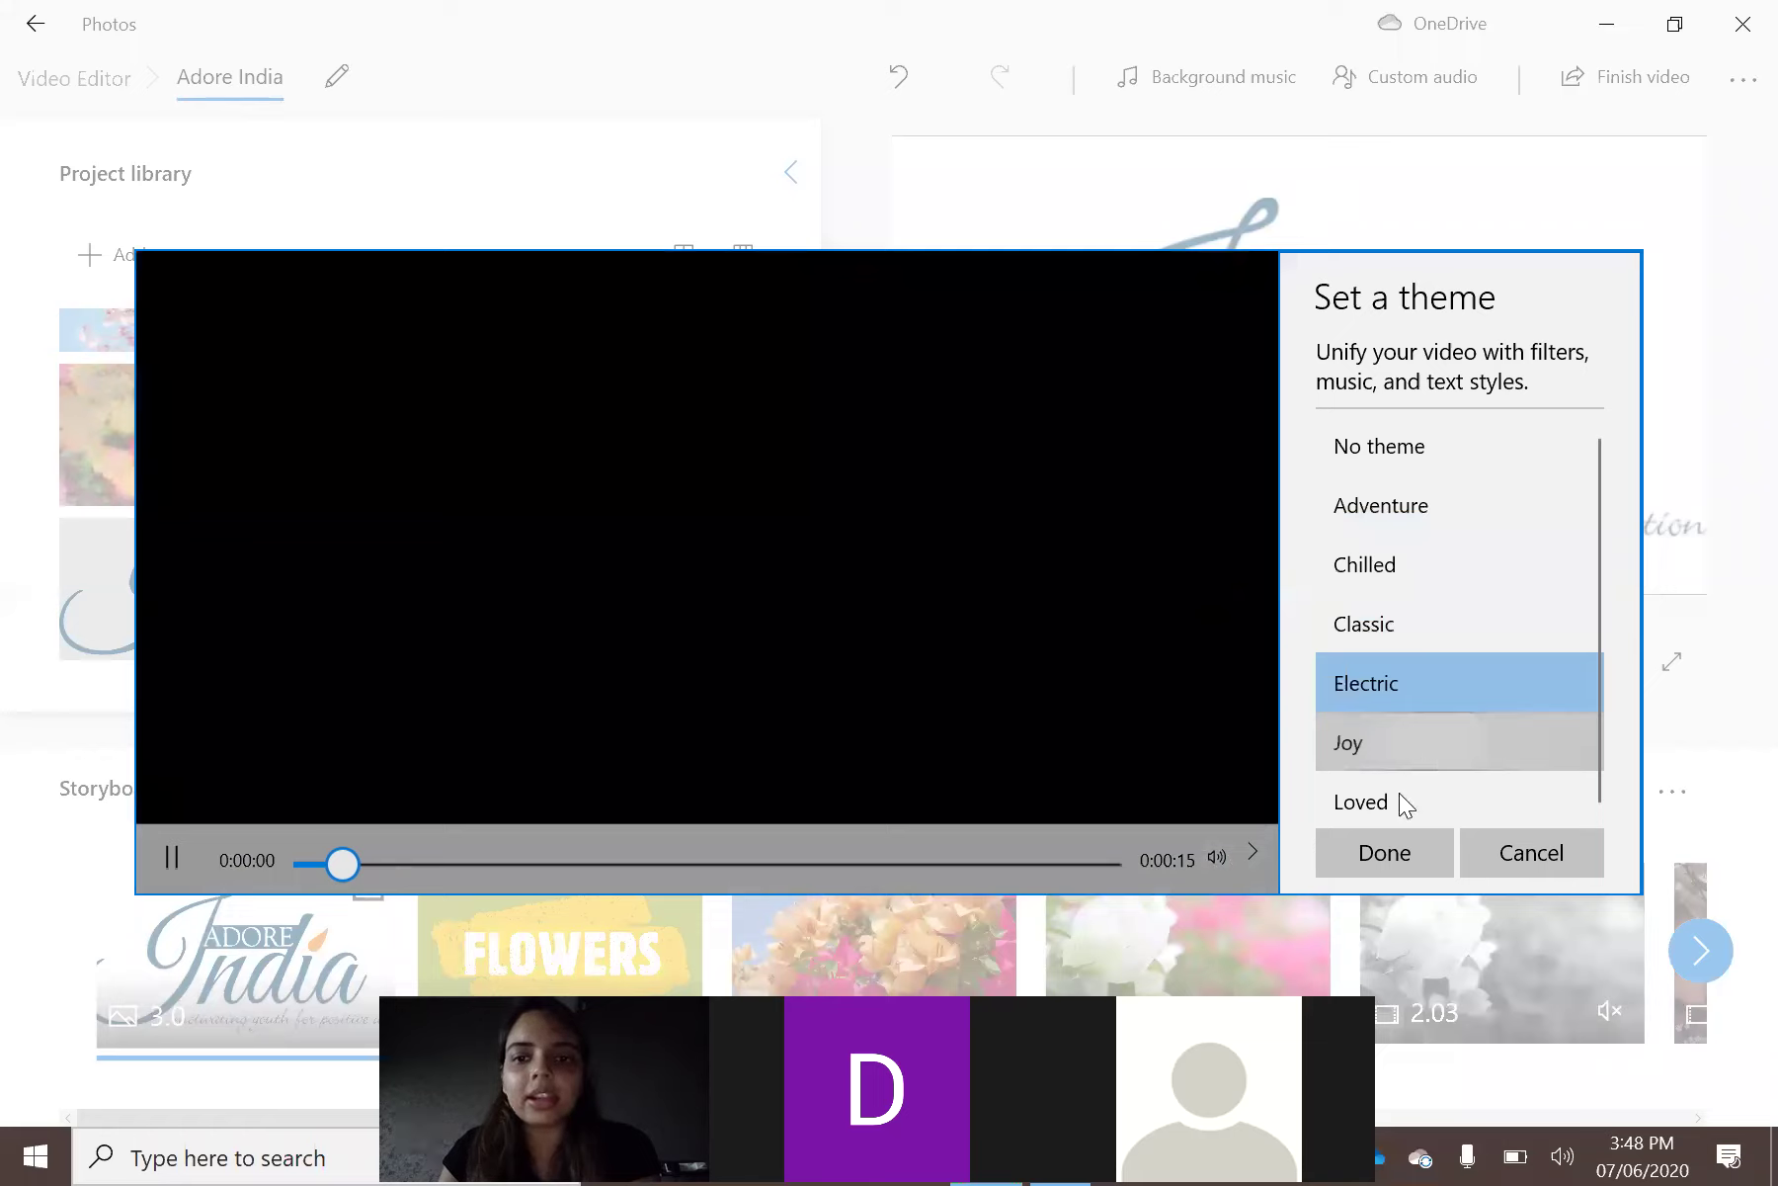
click(1423, 743)
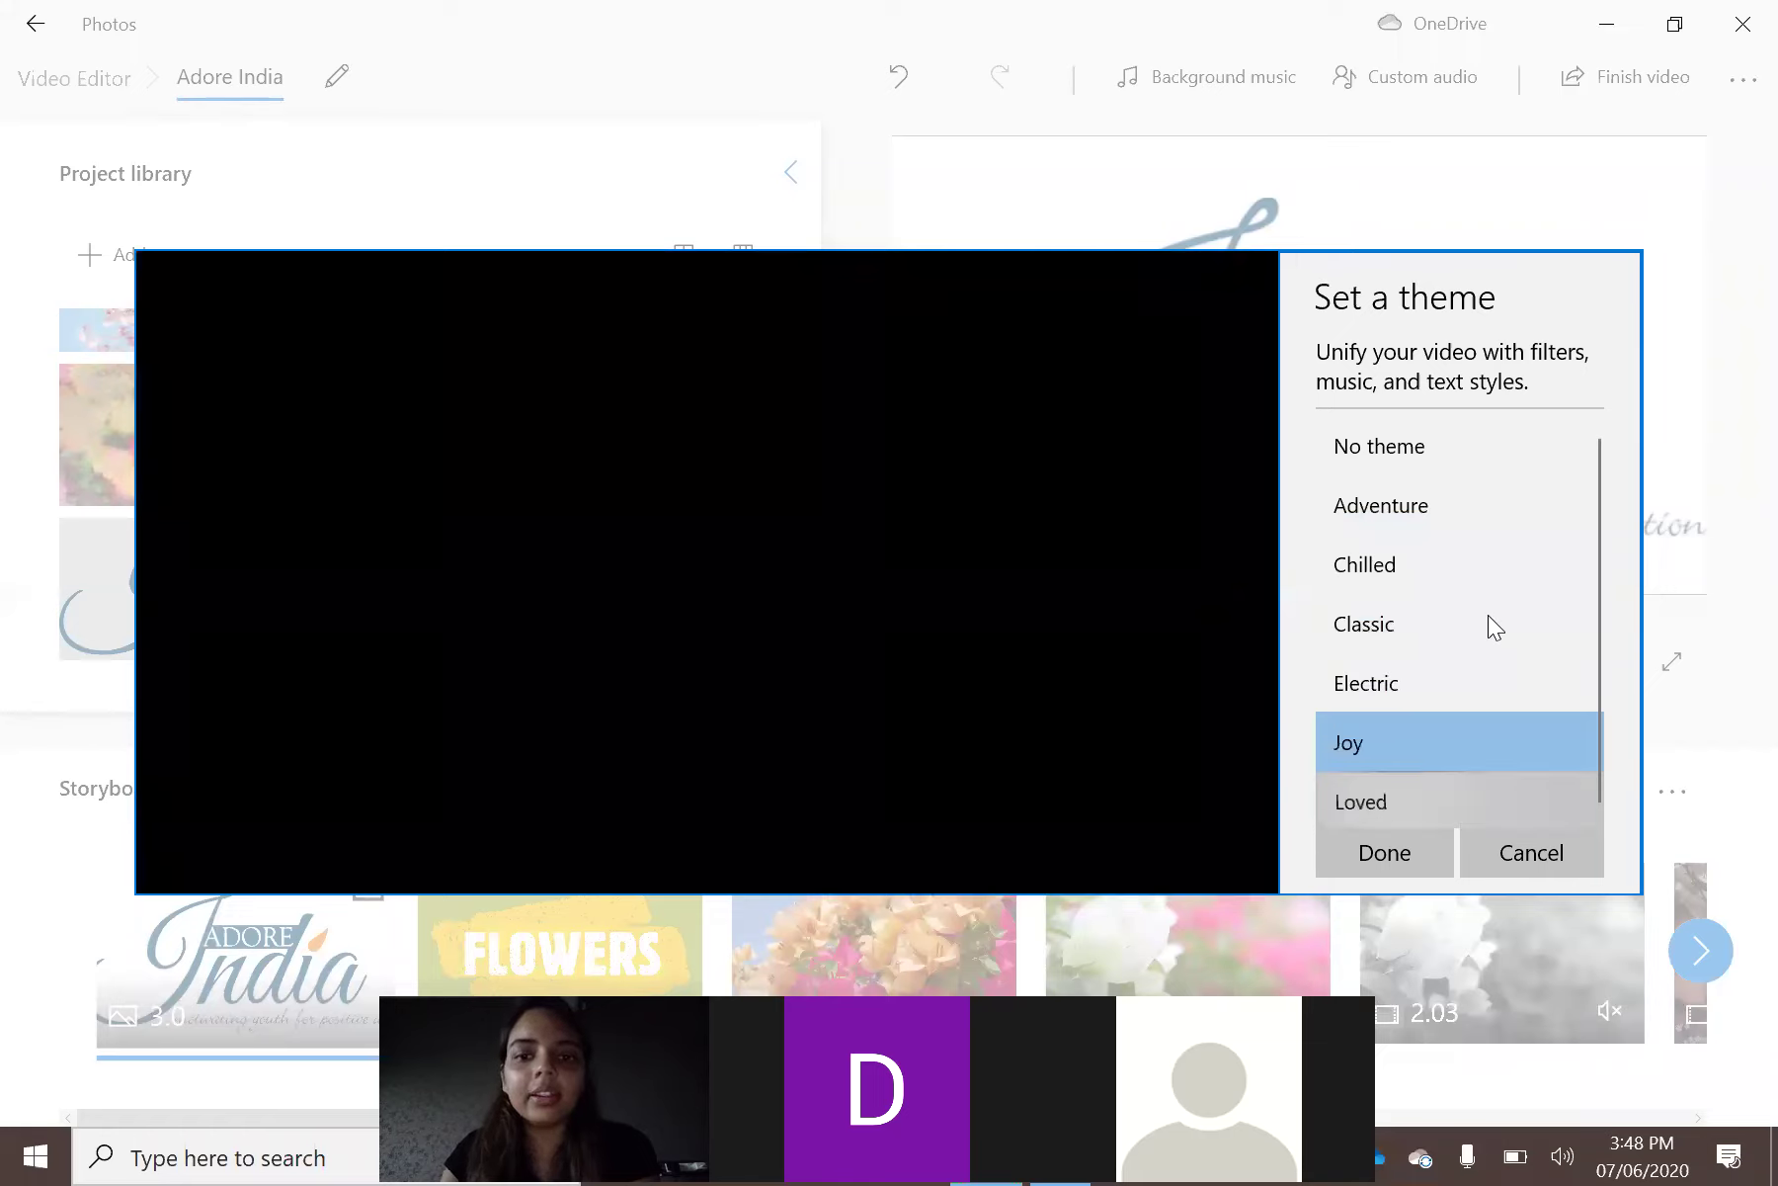
key(Down)
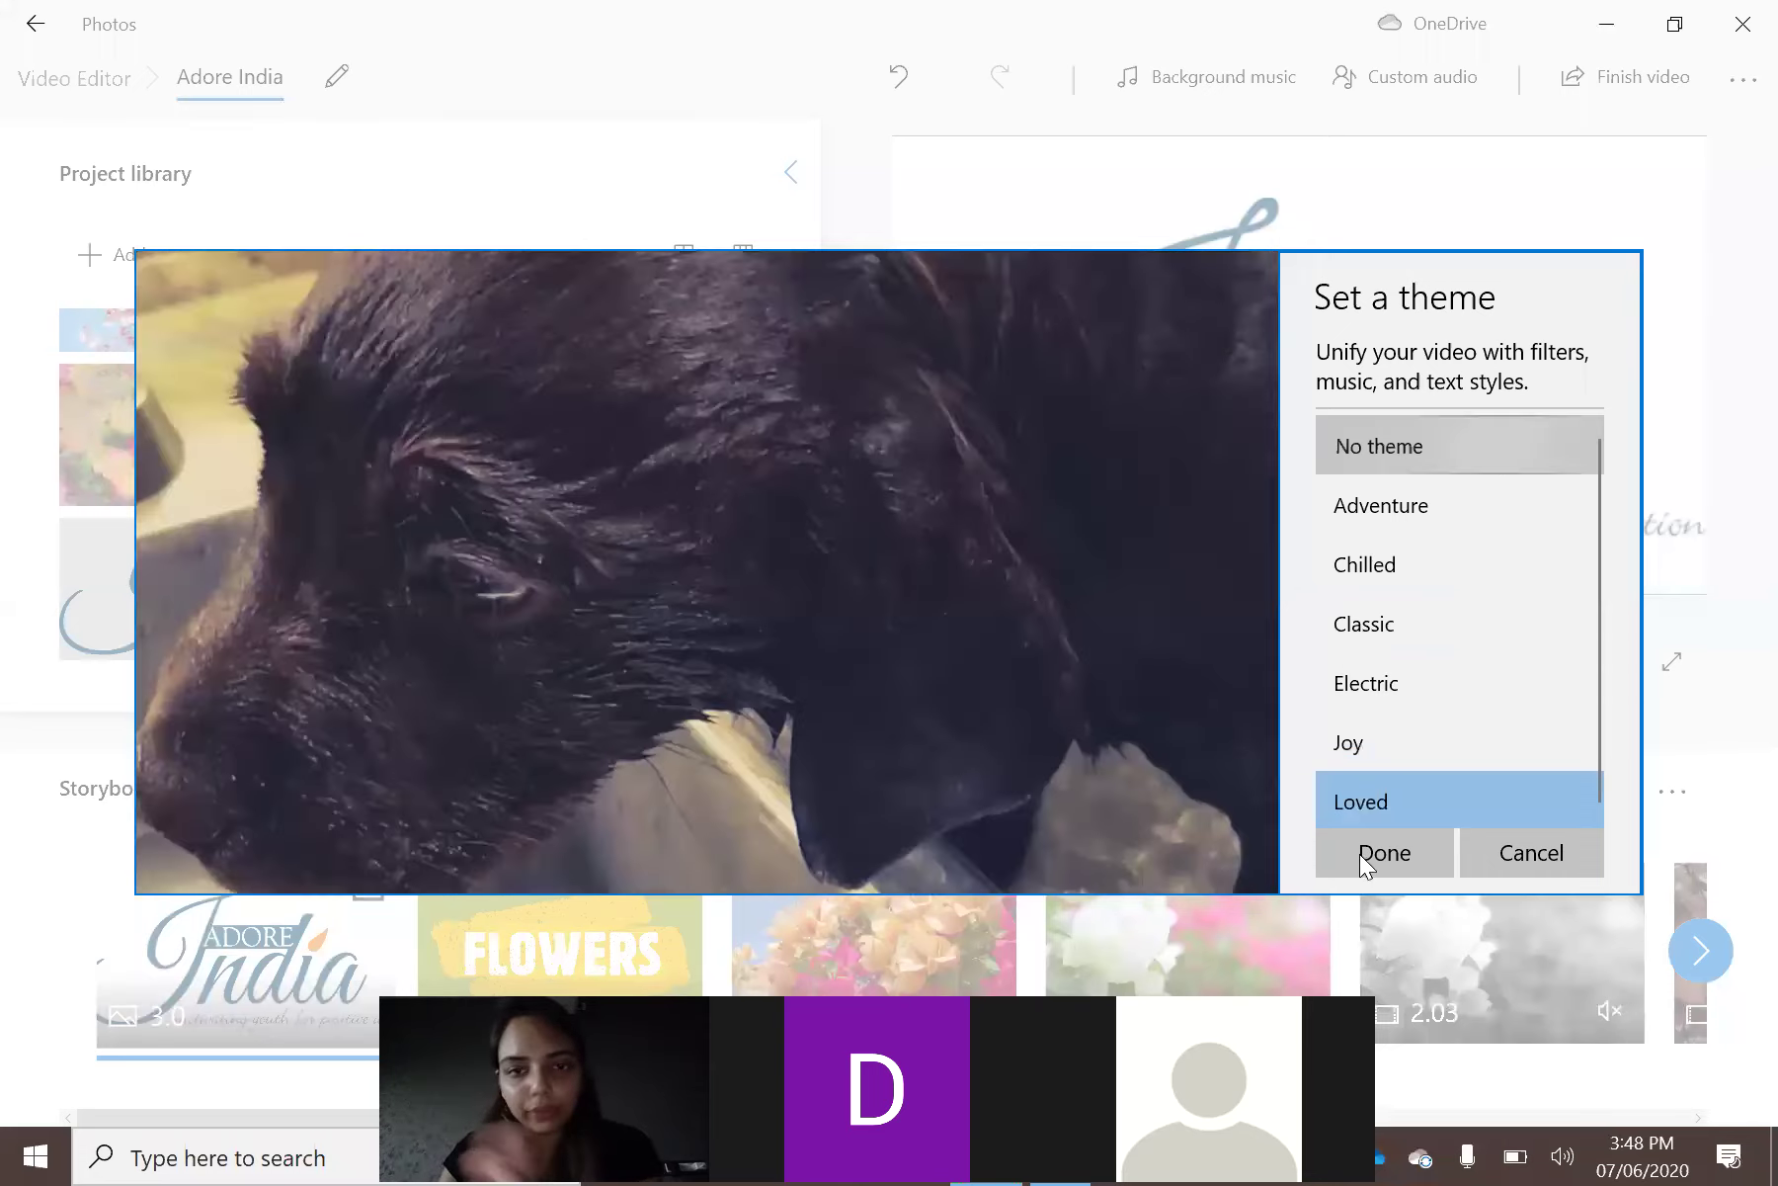
key(Home)
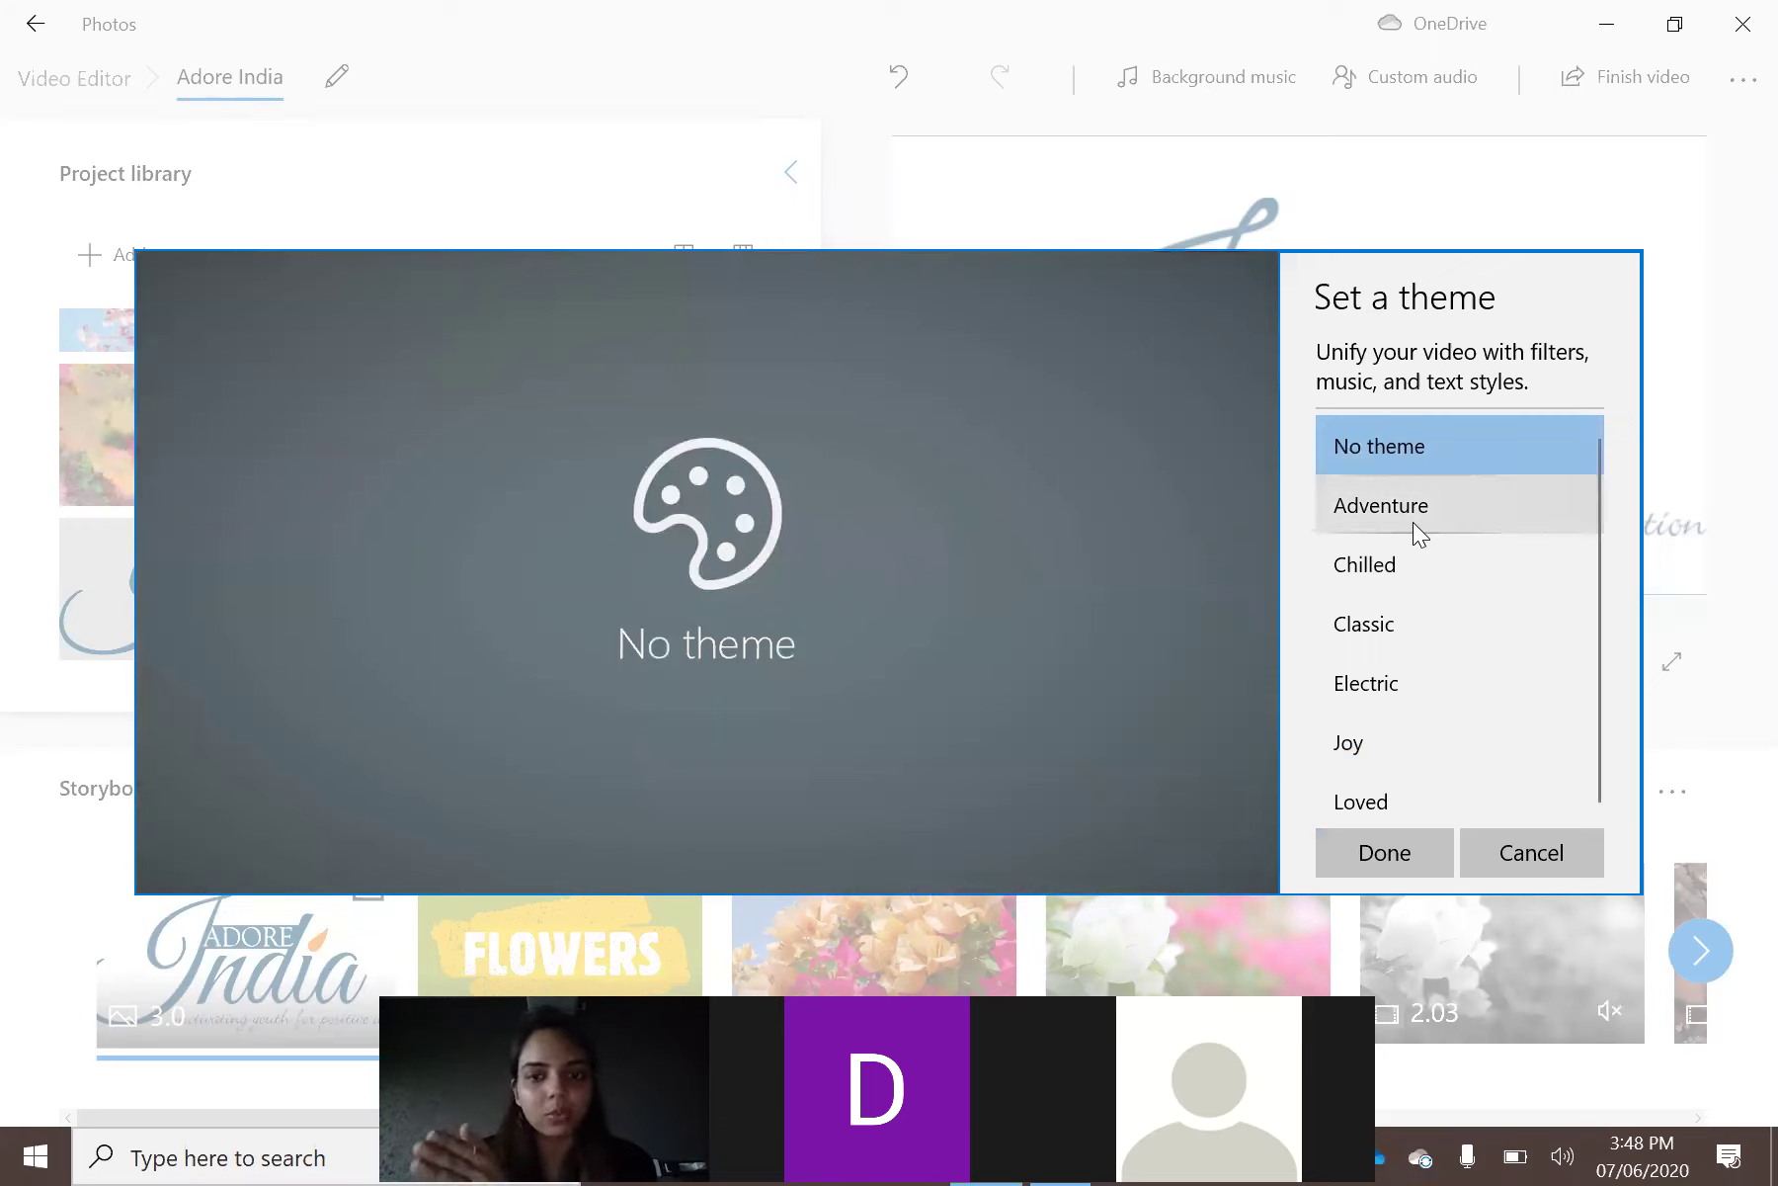
click(1383, 852)
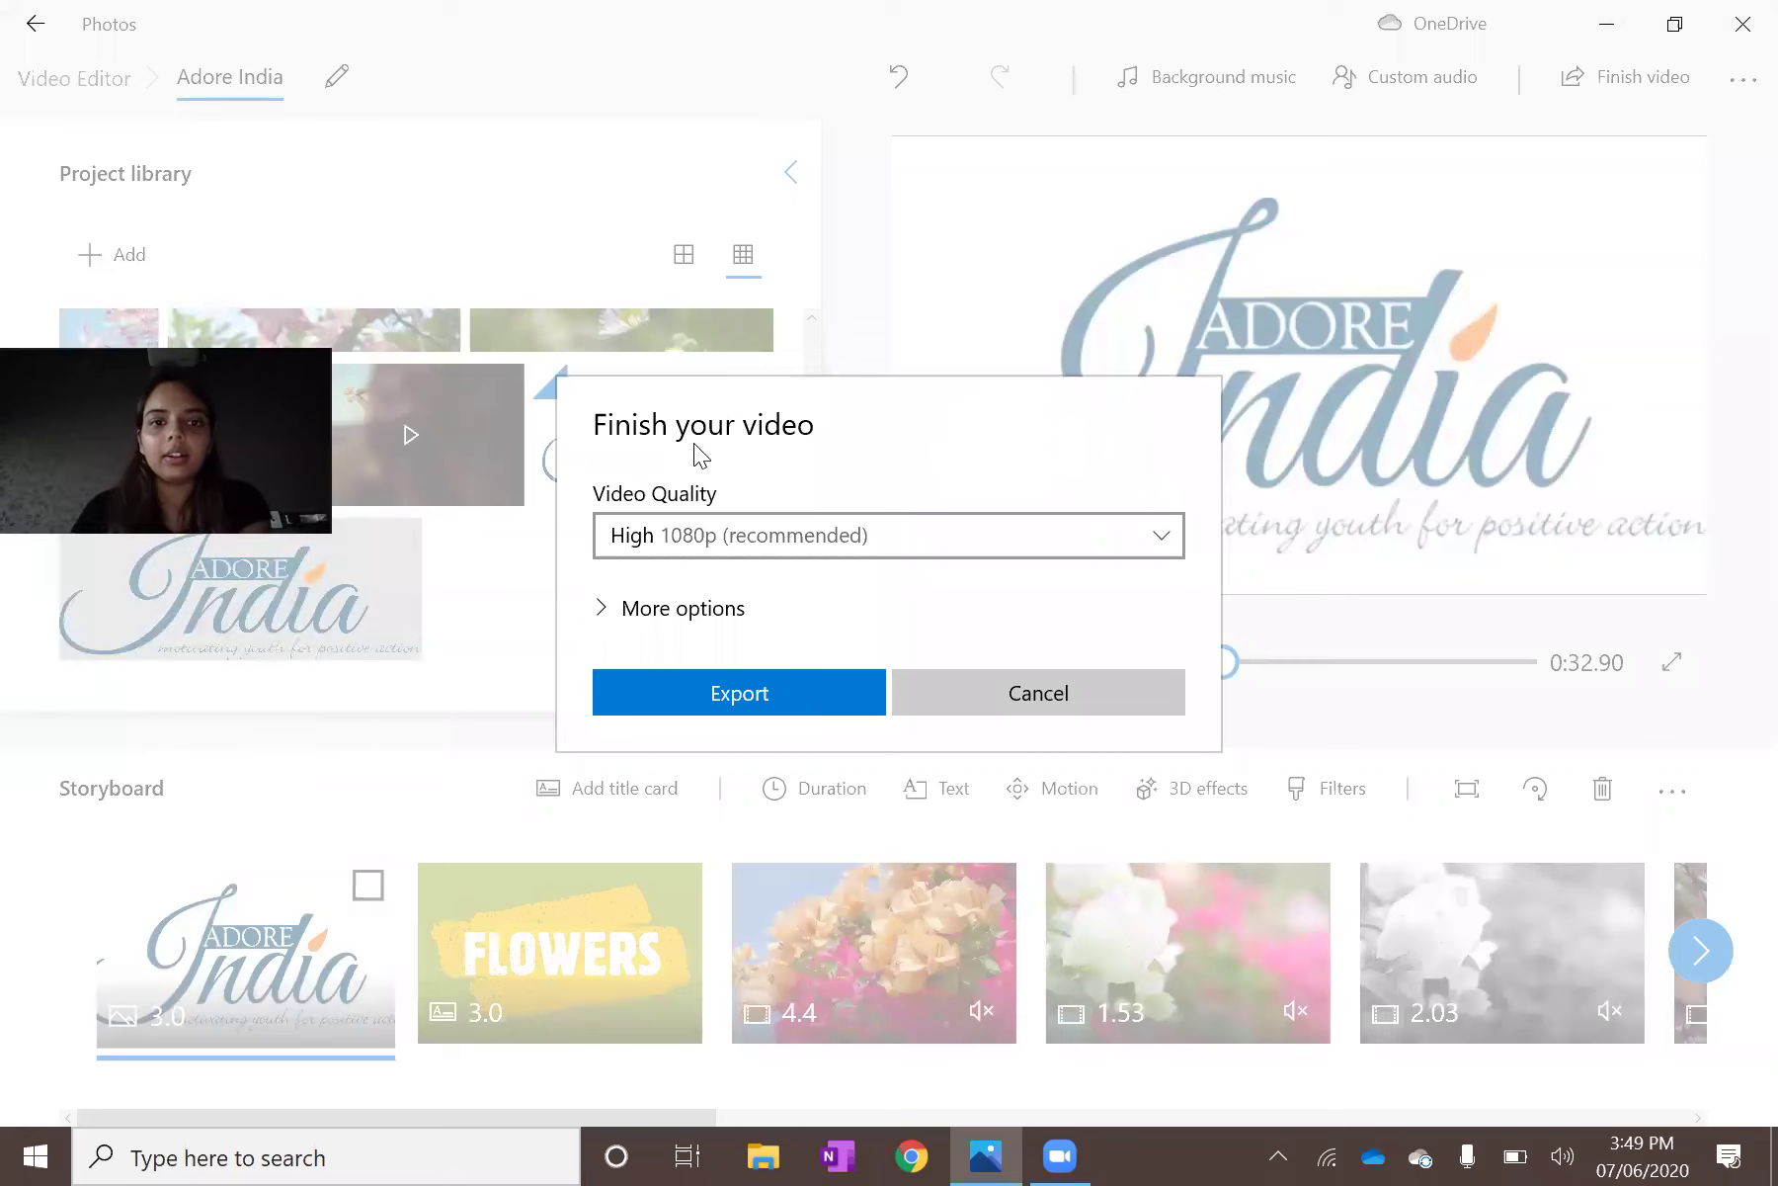
Examine the video quality choices offered for finishing the video, leaving High 1080p selected.
click(652, 551)
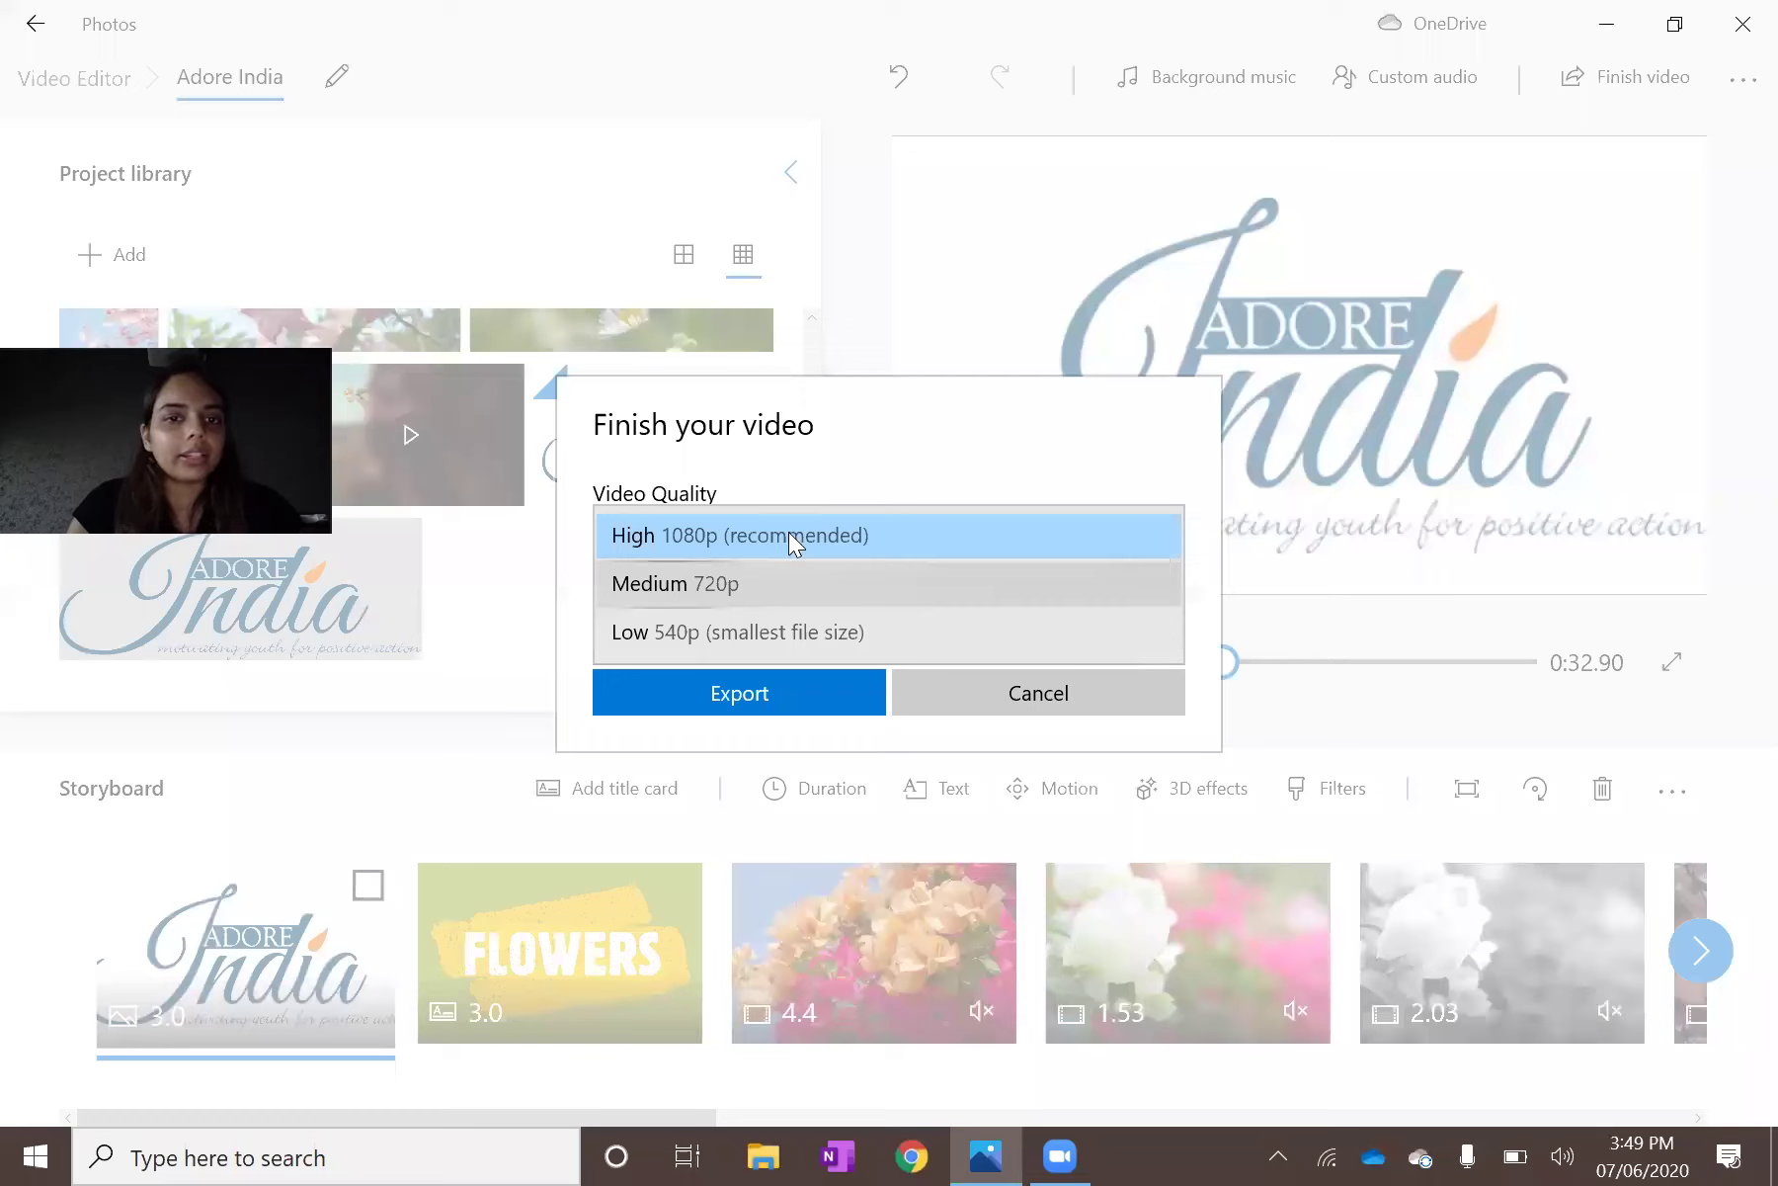
click(824, 446)
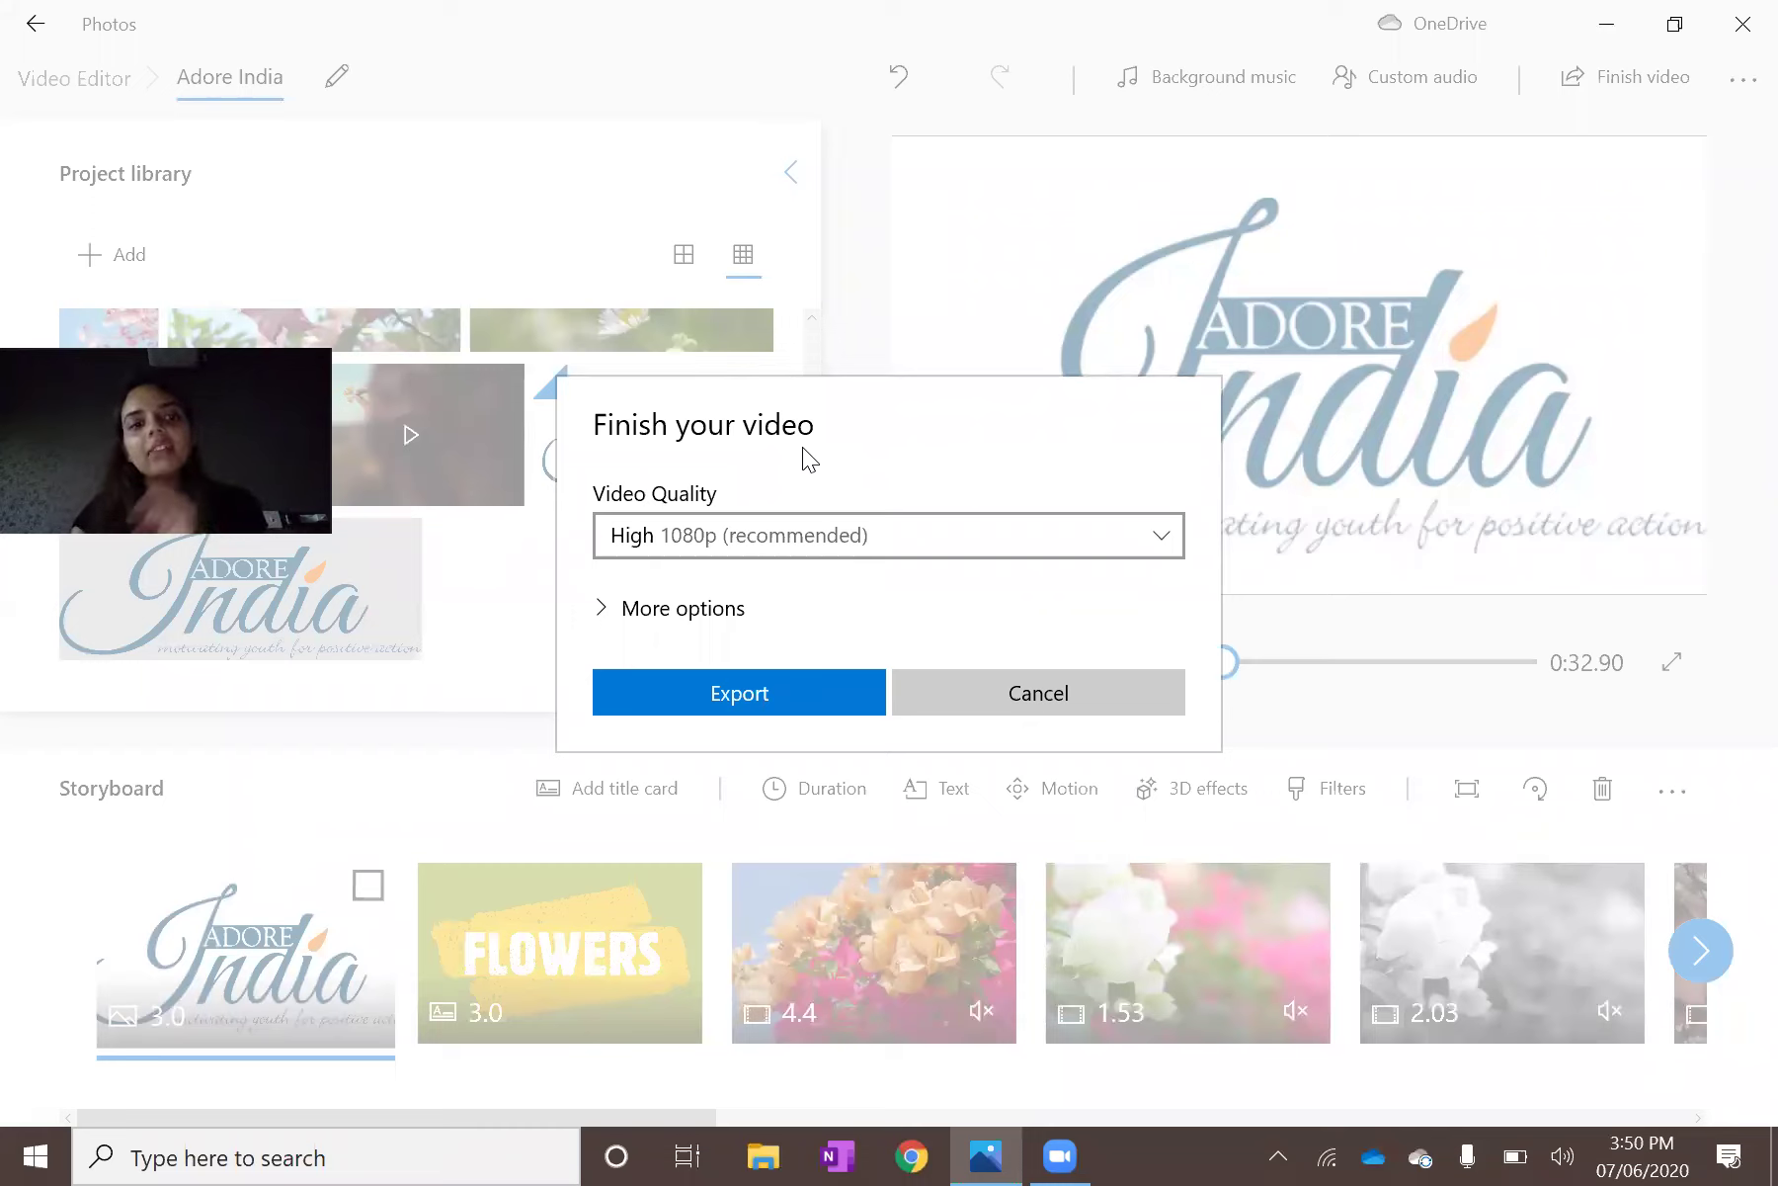
click(731, 548)
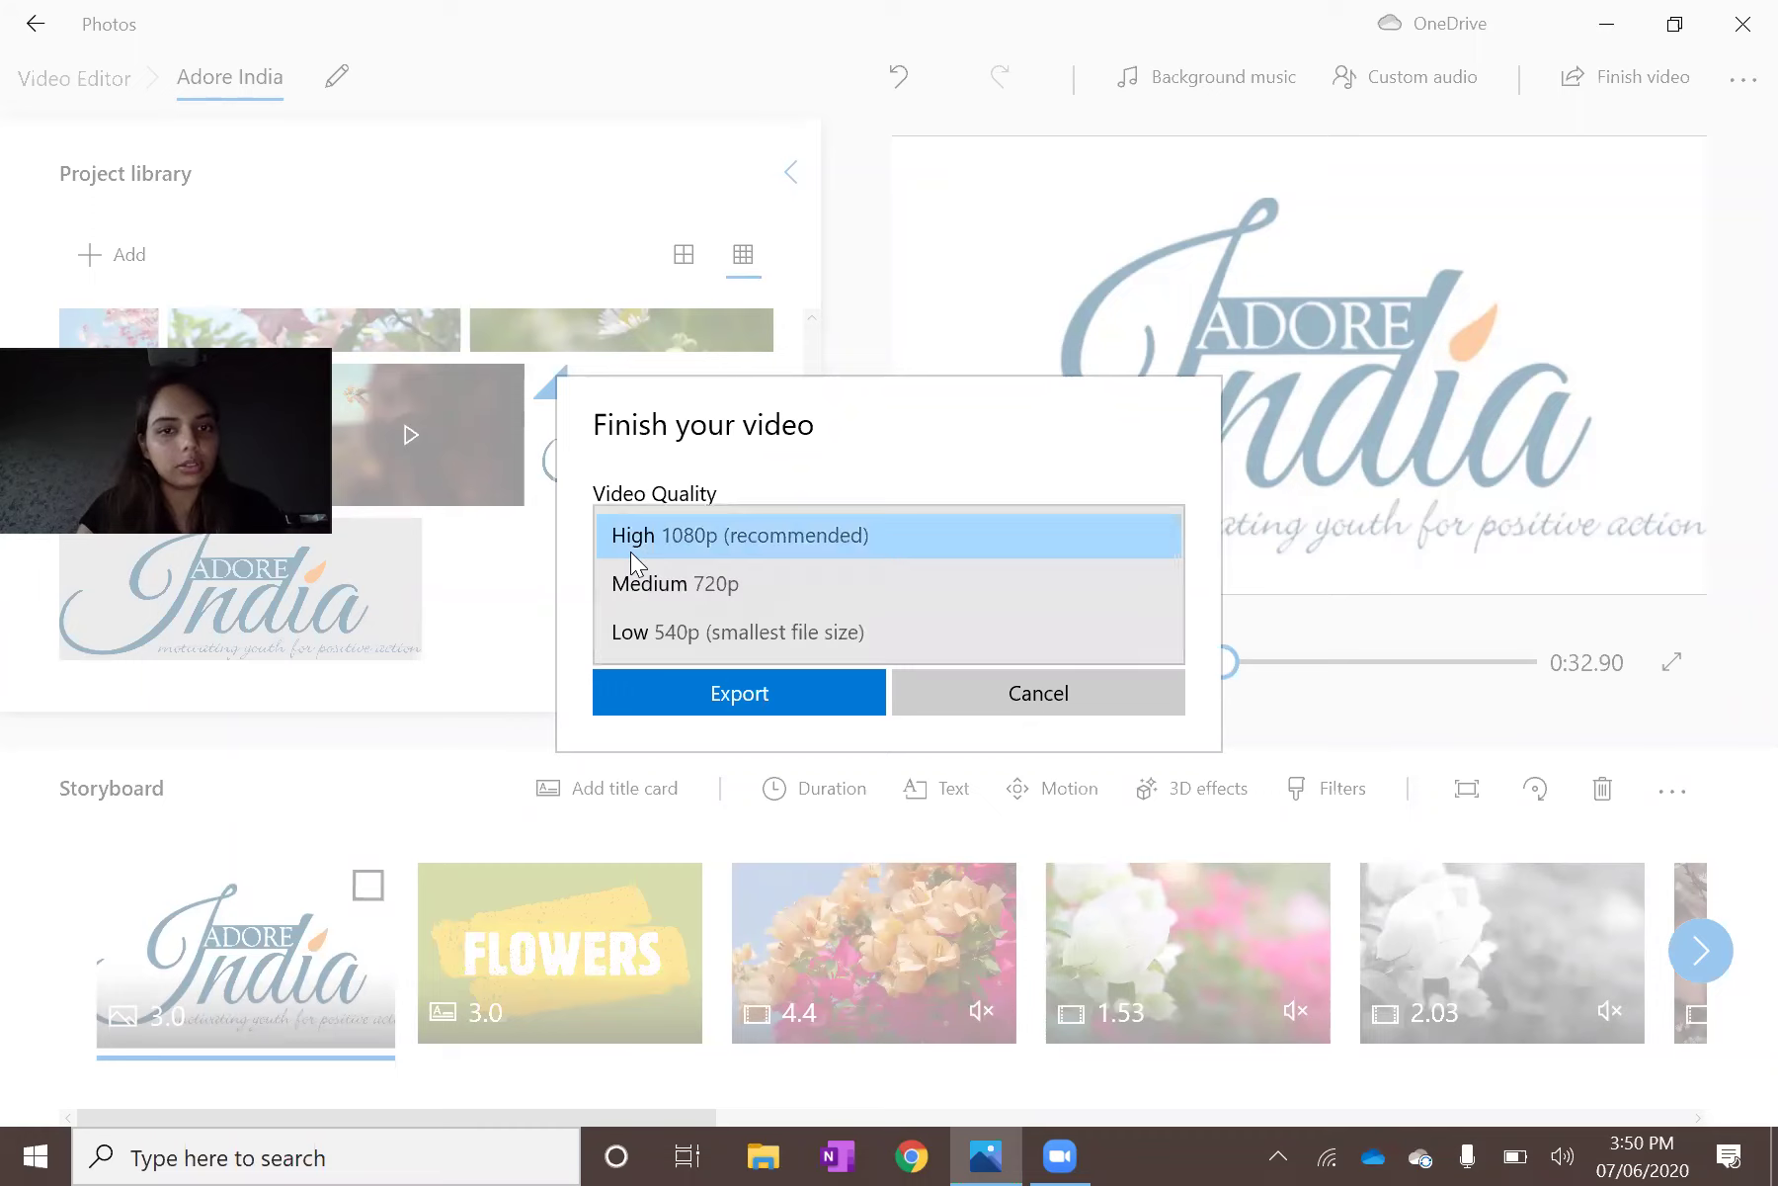
click(694, 531)
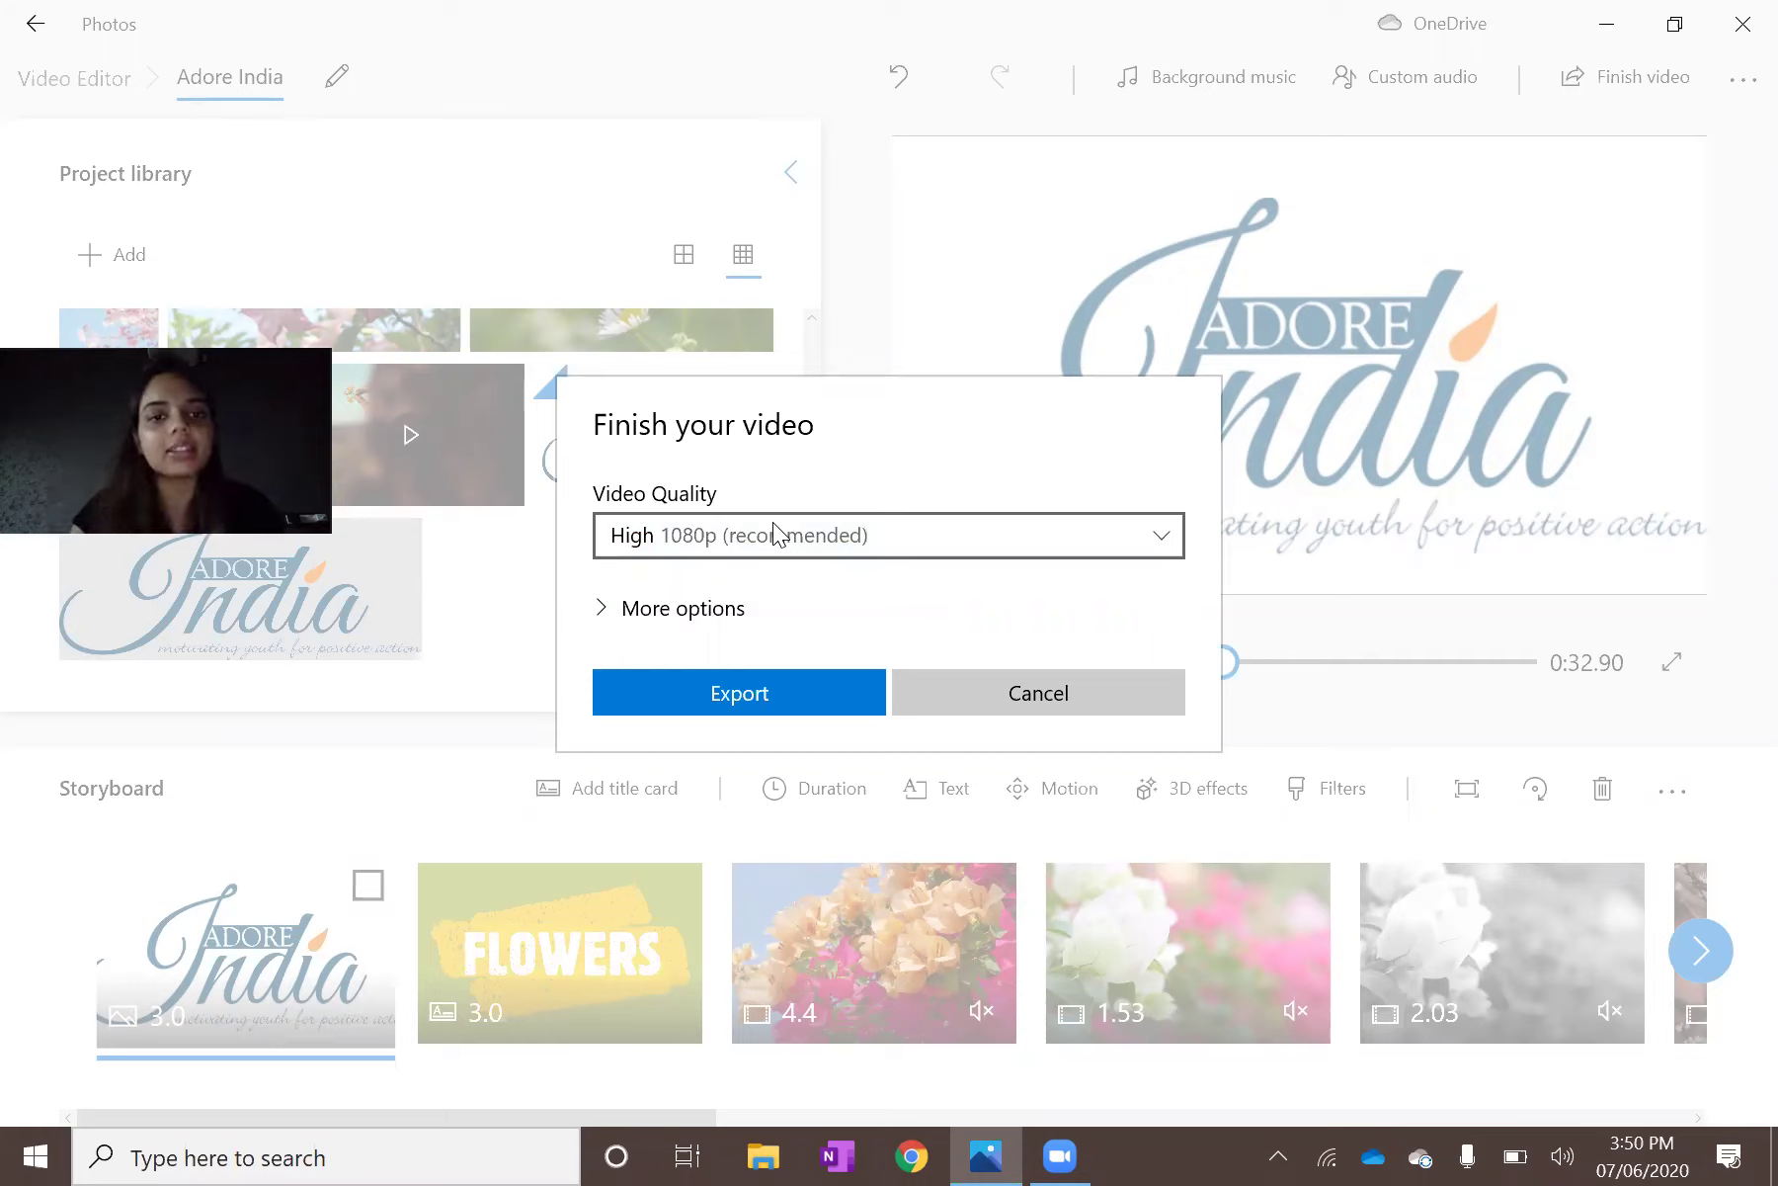
Set the finished video's quality to Low 540p (smallest file size) and start the export.
click(682, 553)
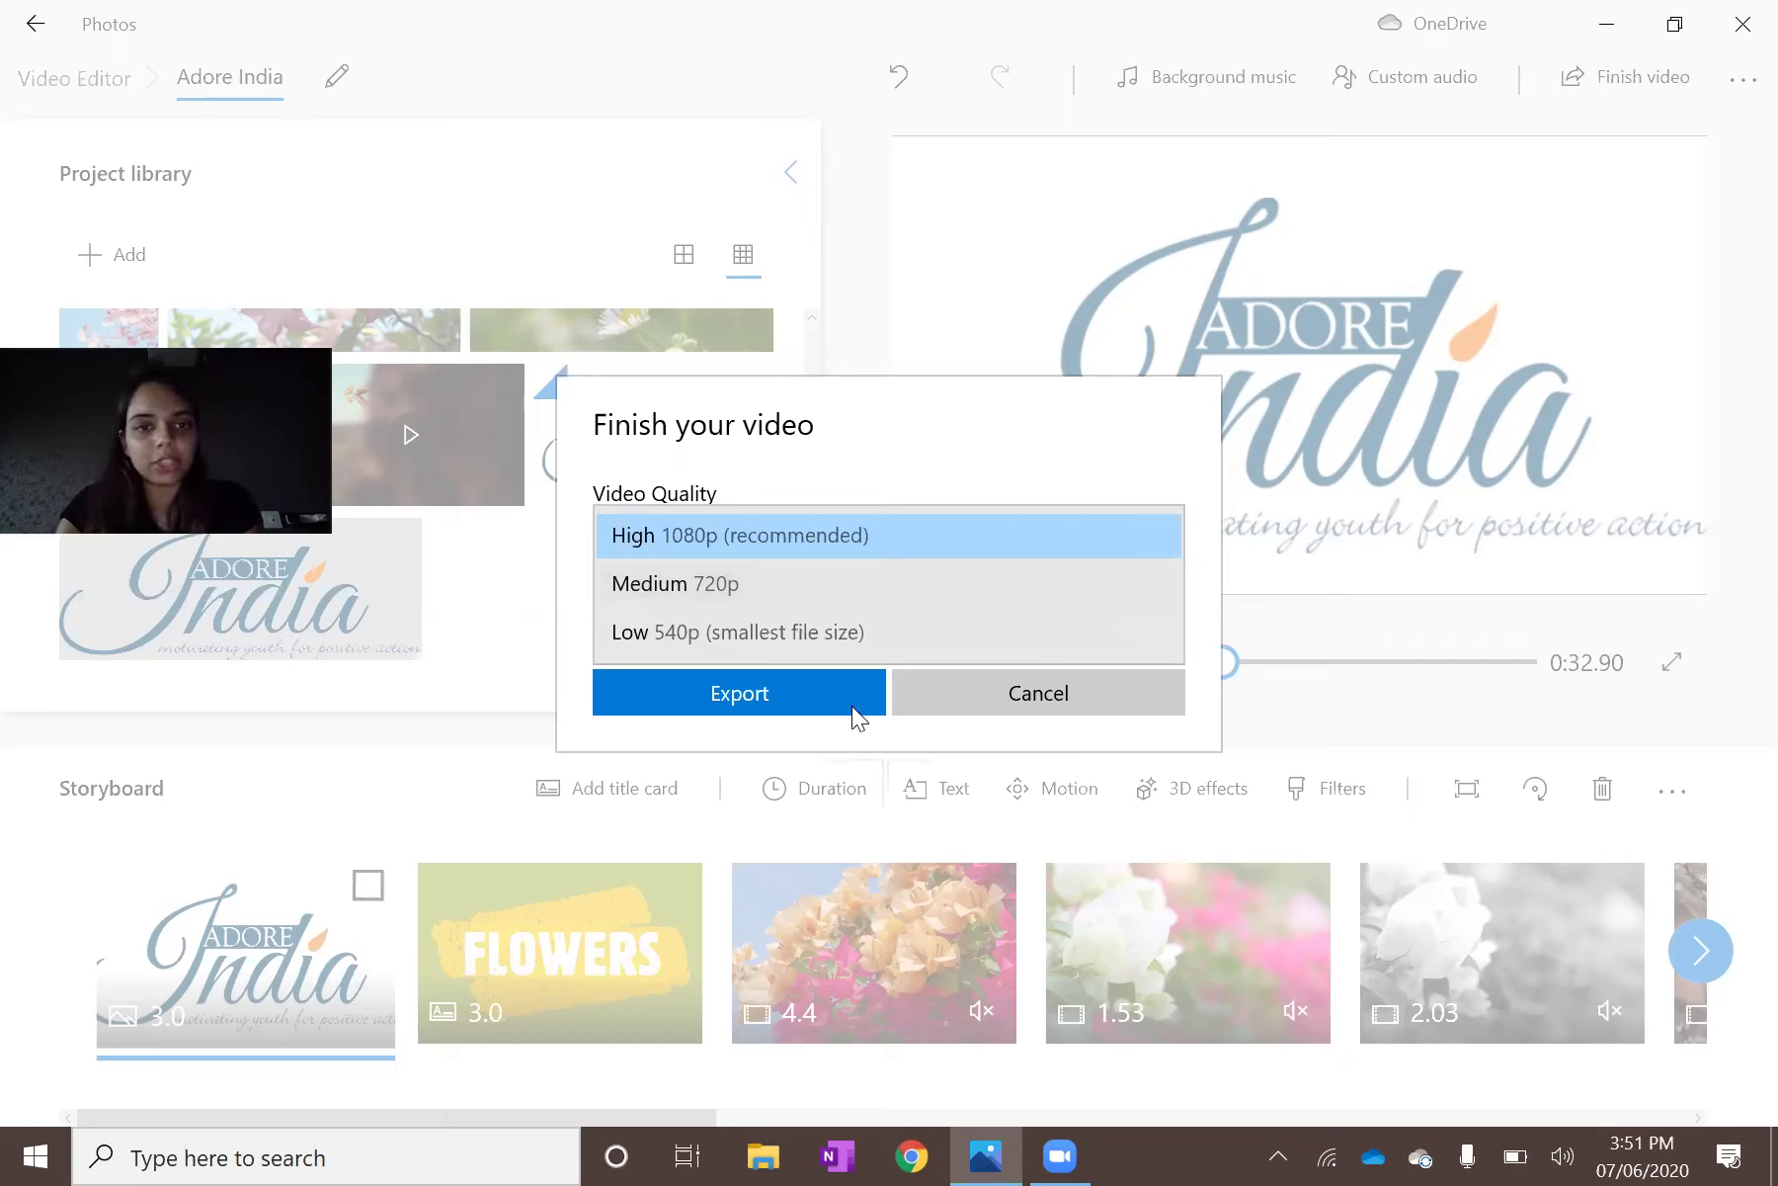
click(685, 631)
click(723, 607)
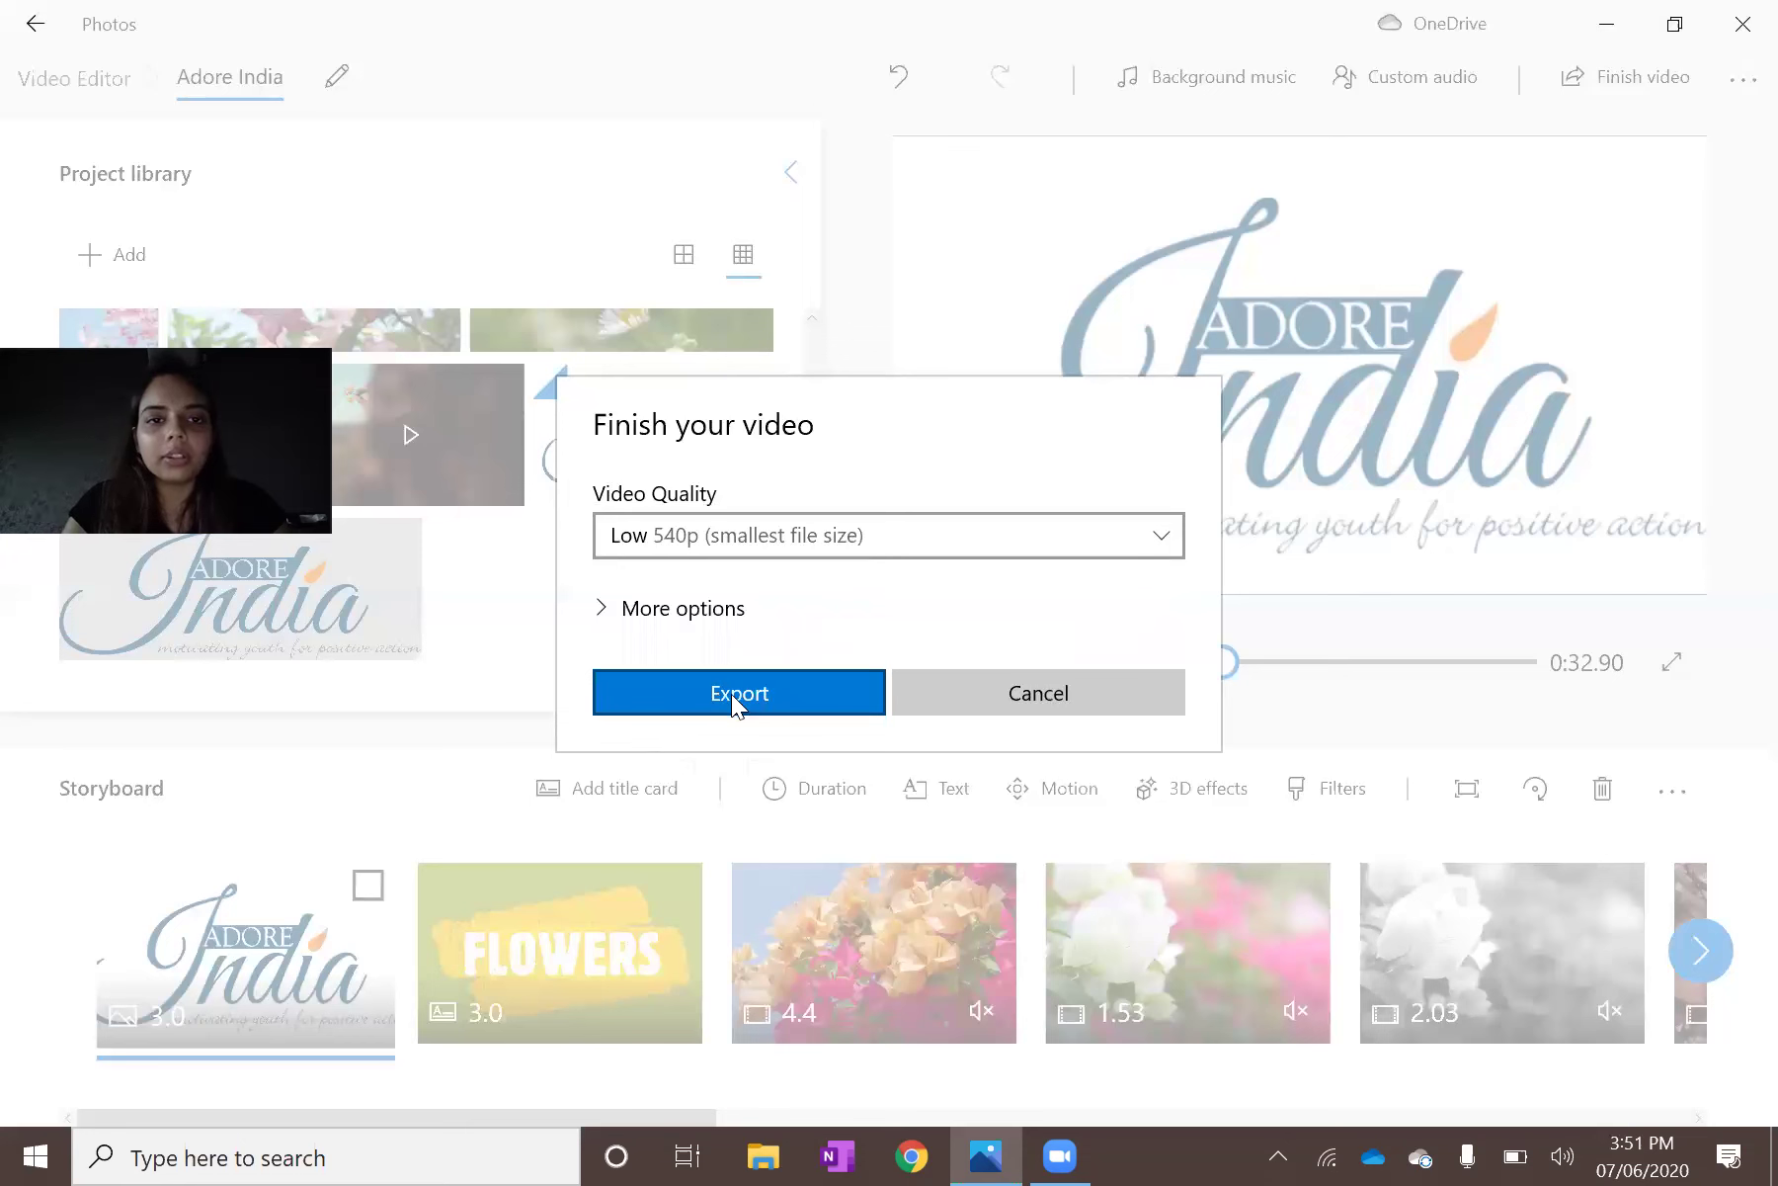
click(731, 694)
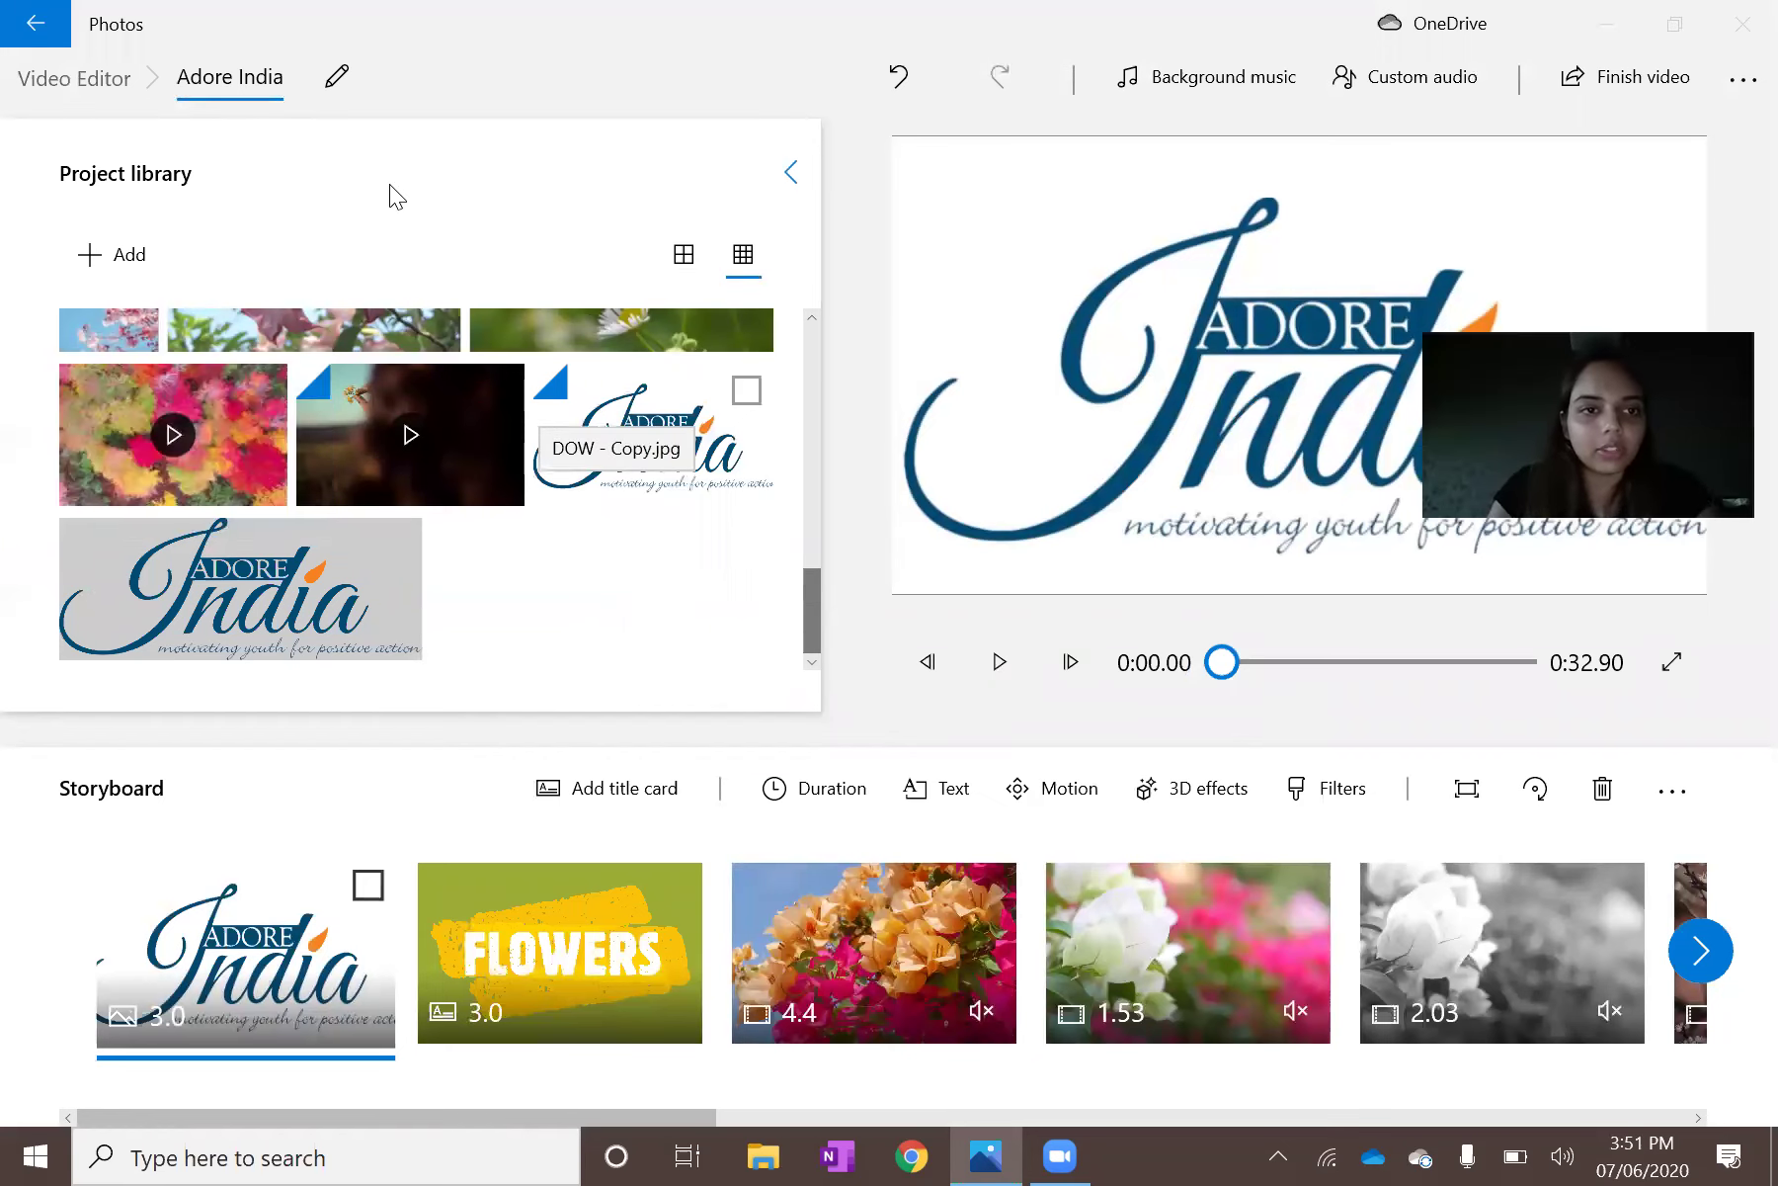
Export the video into the SAMPLE folder on the Desktop under the file name "Adore India - Test Video".
double_click(357, 247)
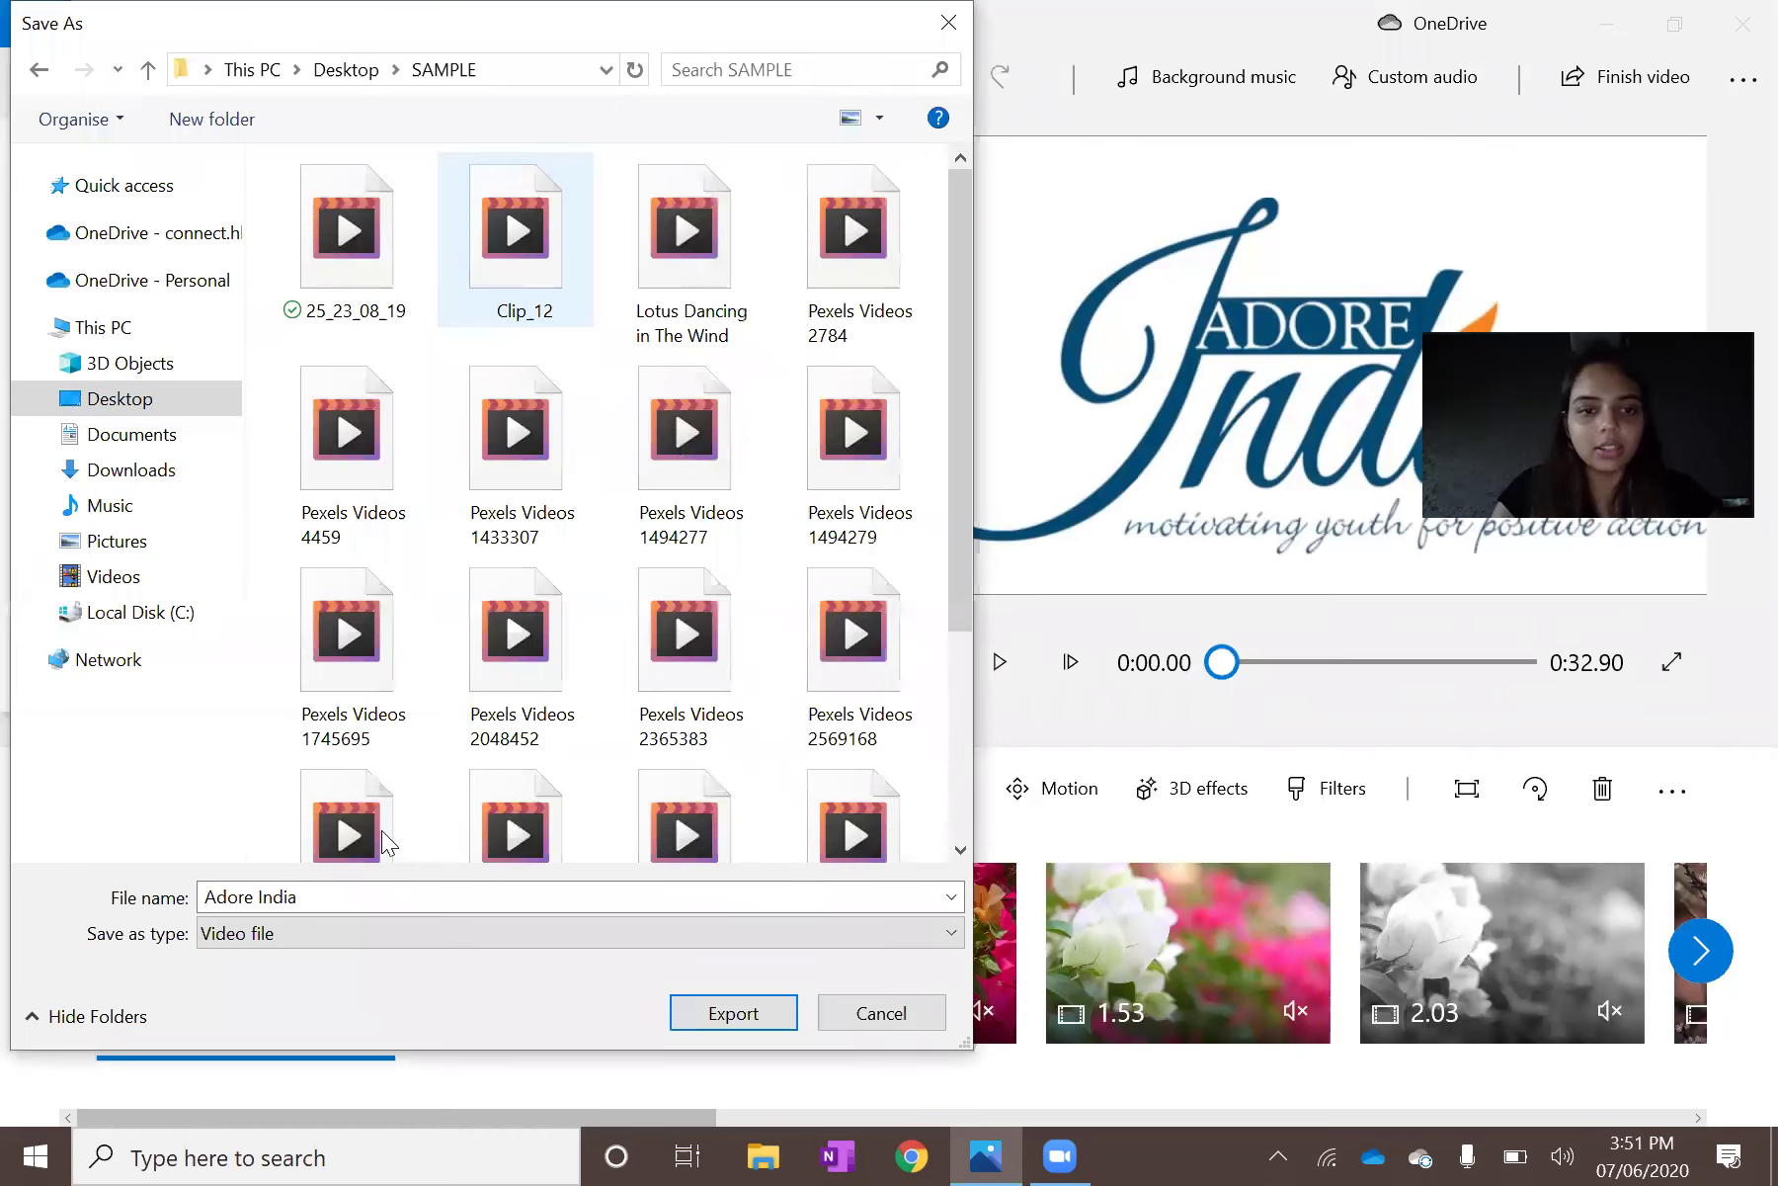
scroll(381, 830, down, 3)
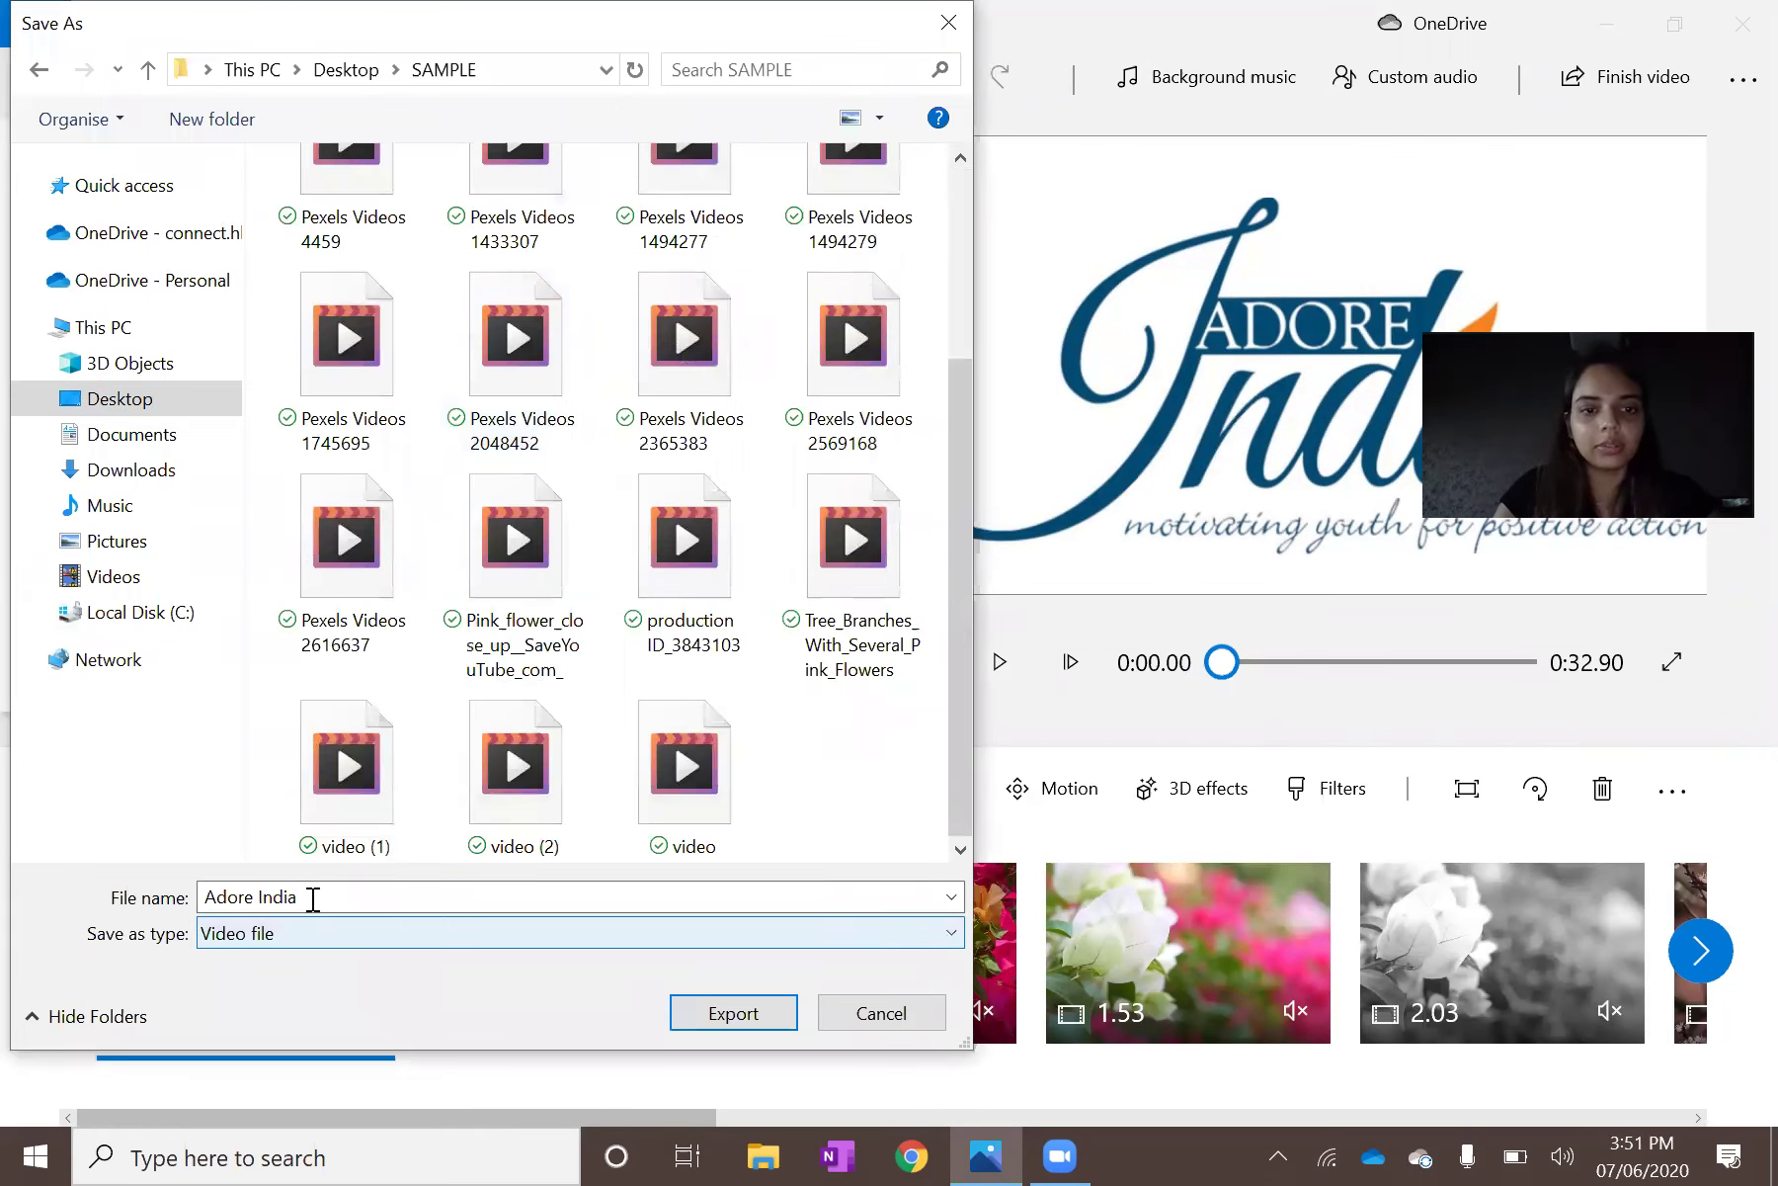
click(313, 899)
key(End)
text(- Test Vide)
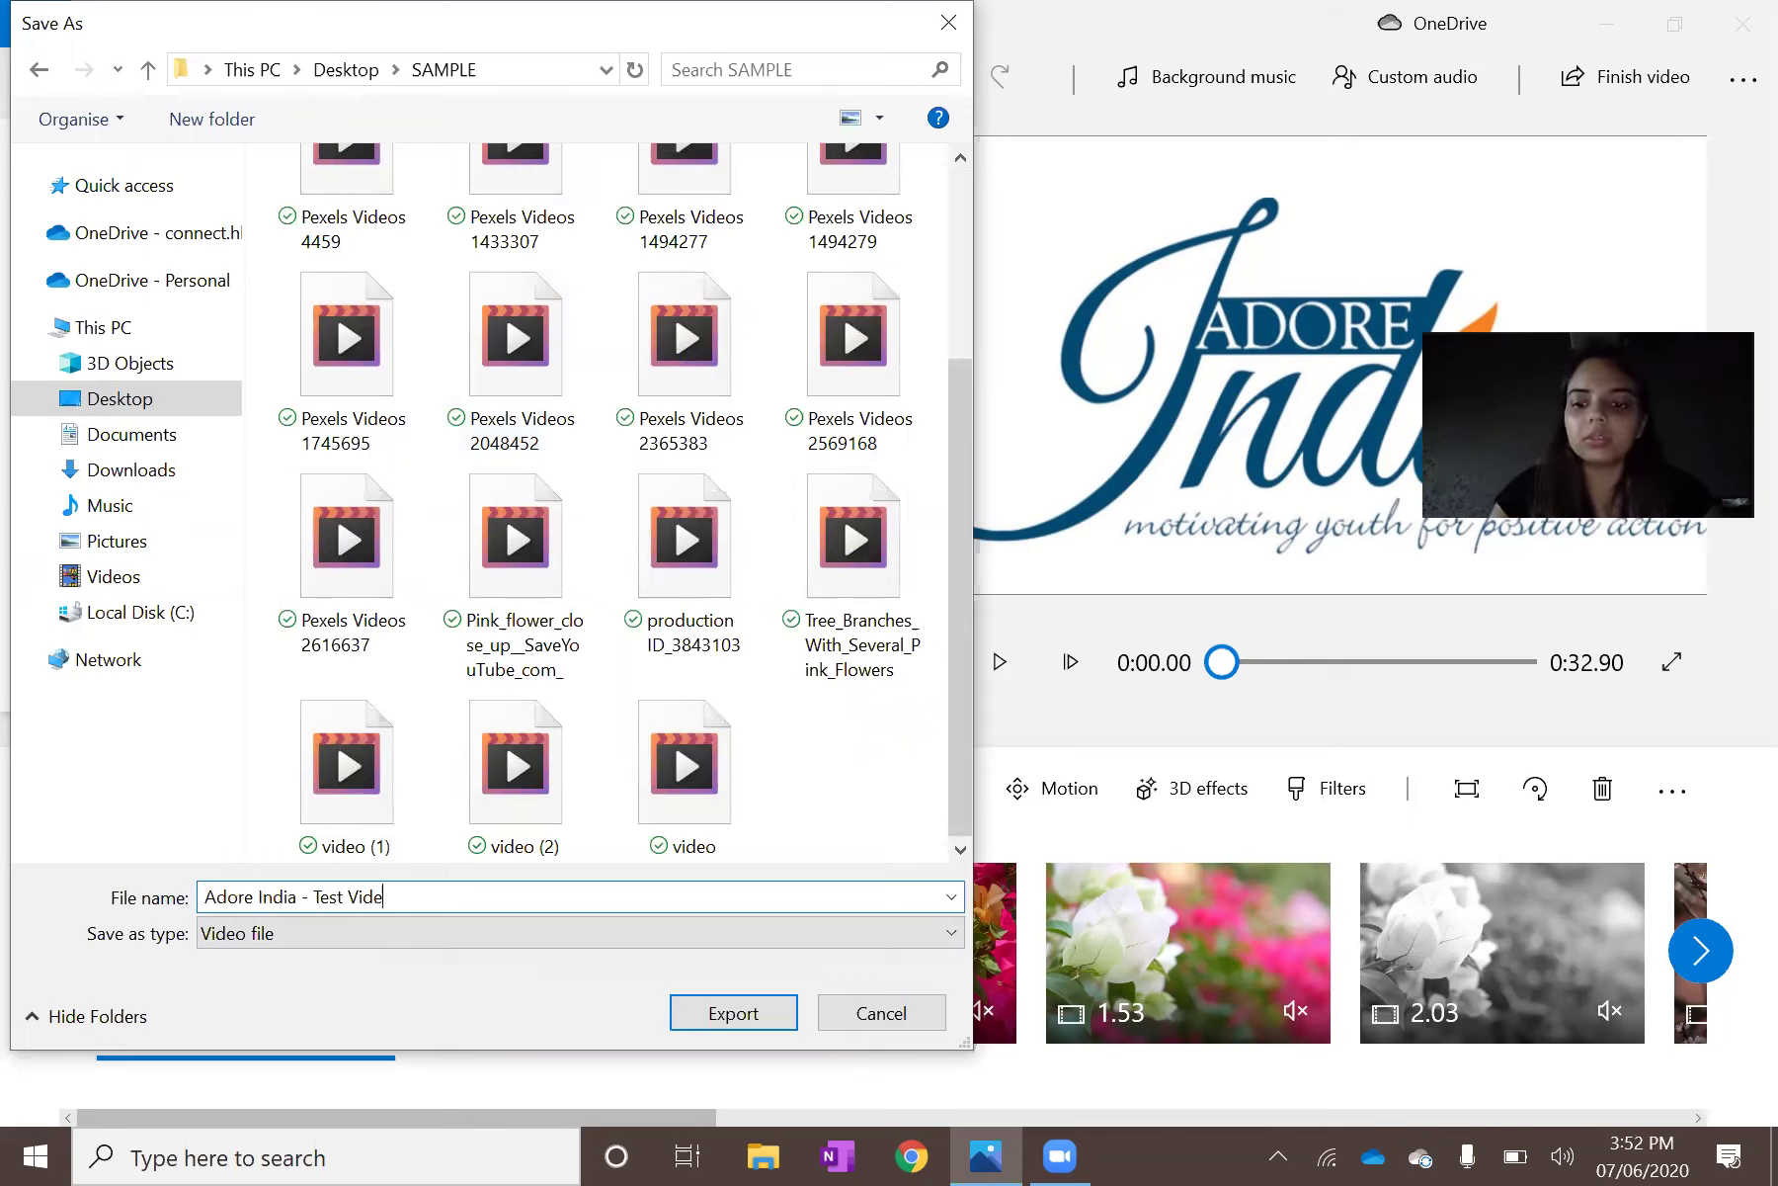
text(o)
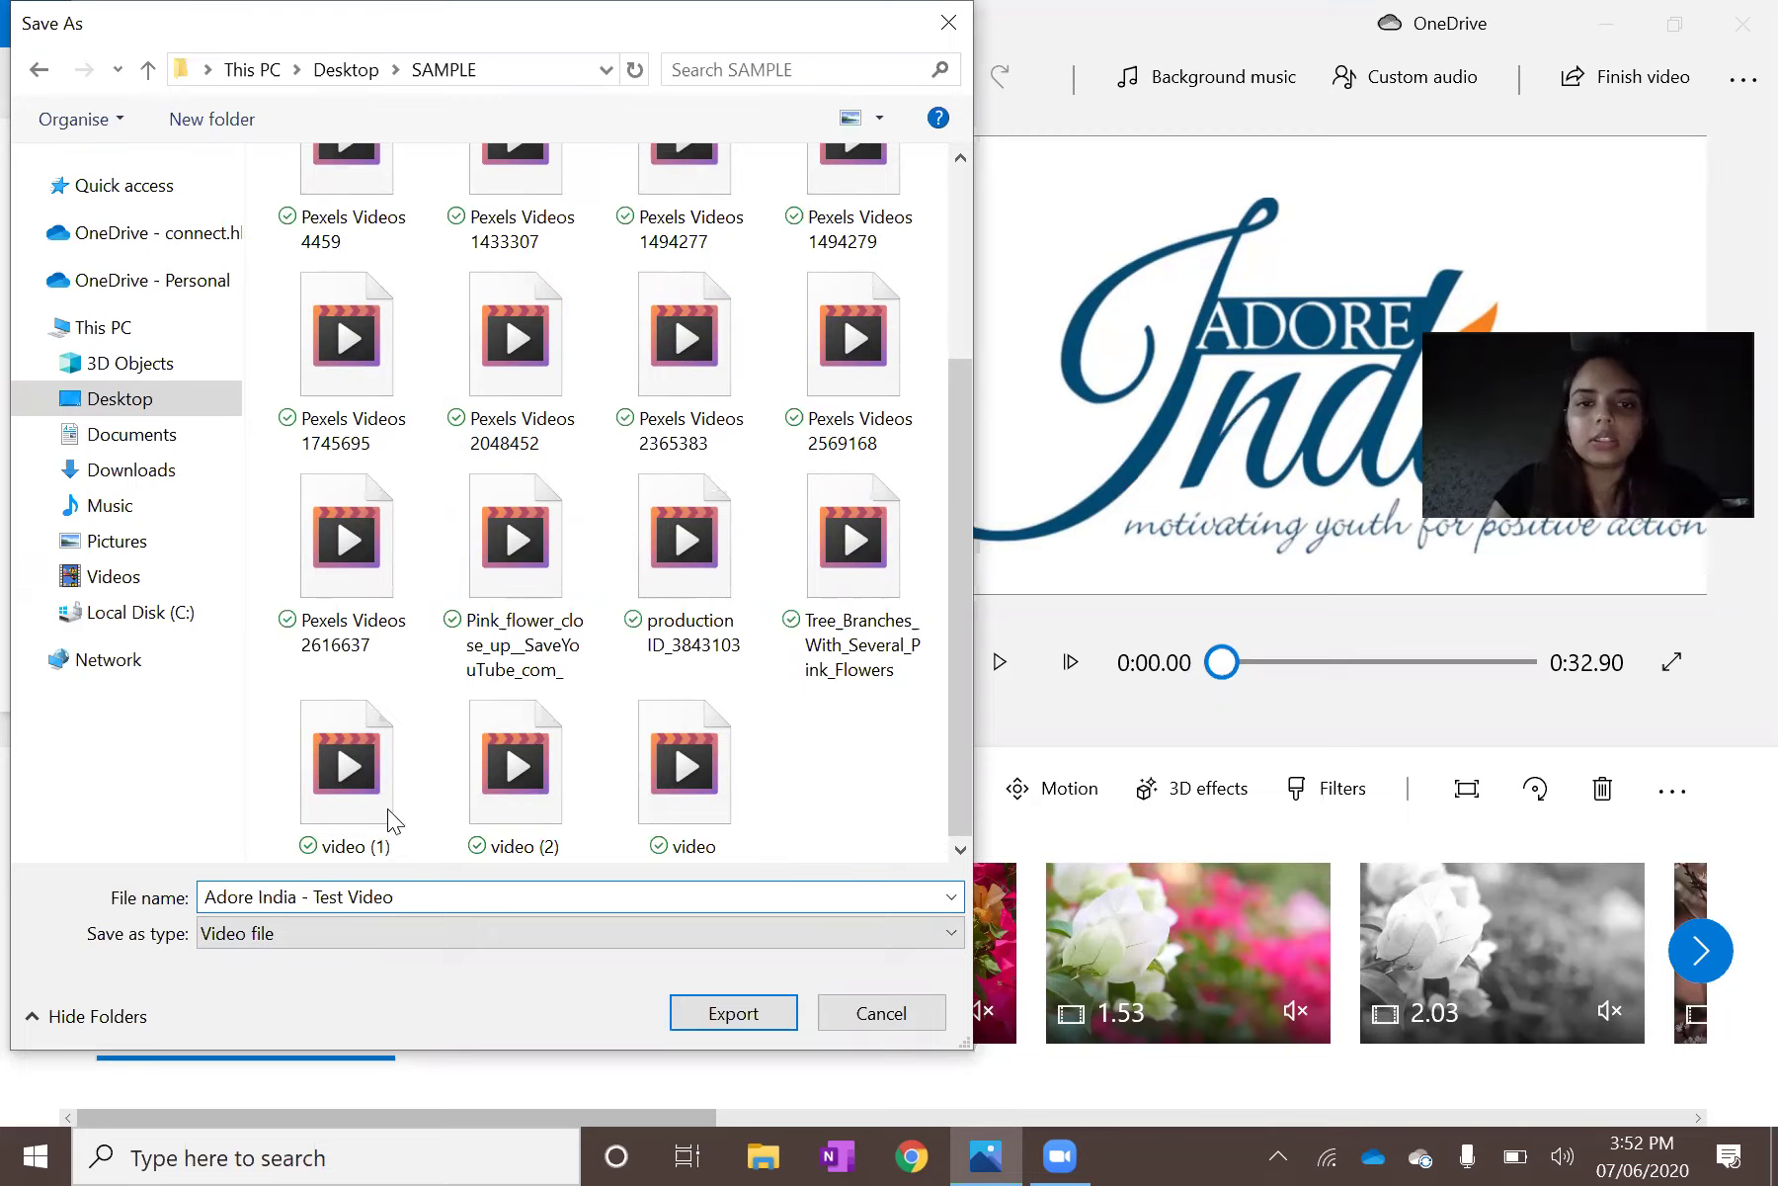
key(Return)
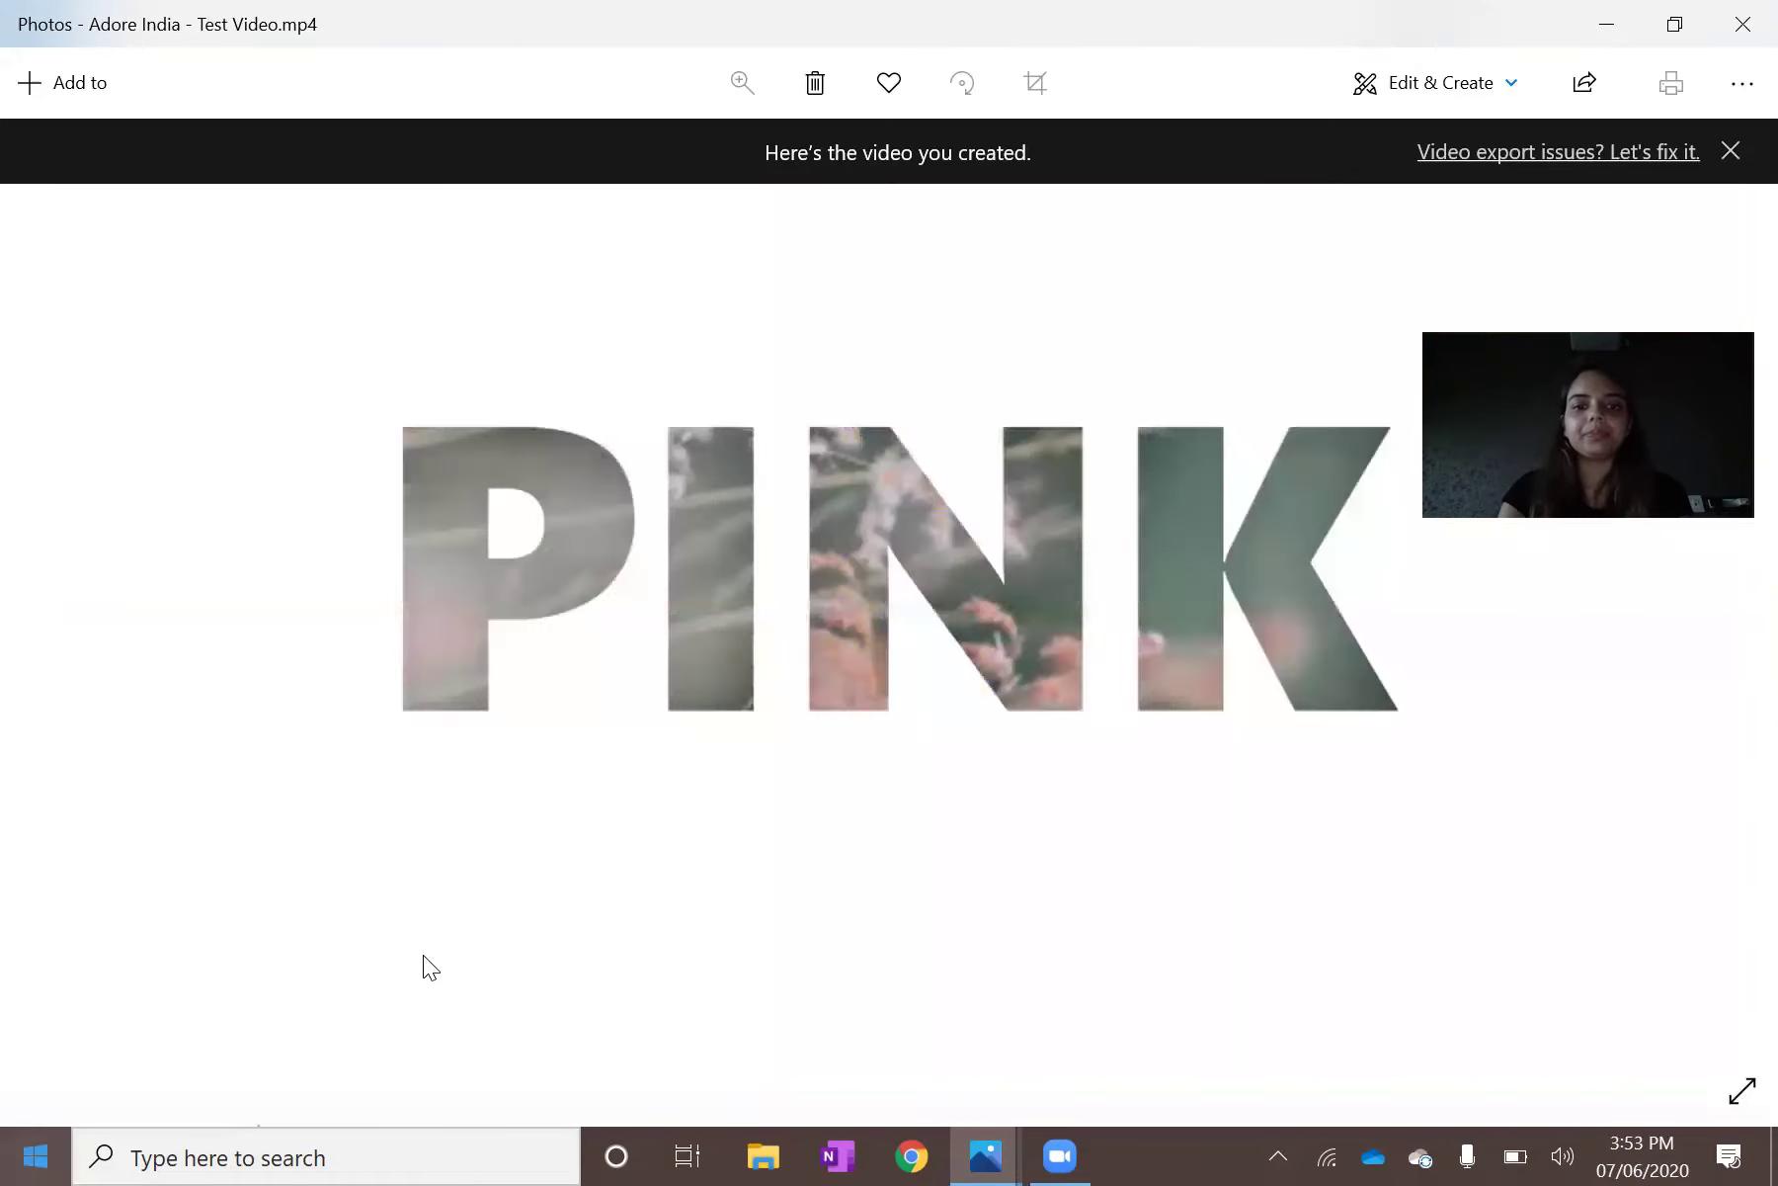
Watch the exported video through, close it, and remove the Adore India project from the video projects.
mouse_move(1333, 1113)
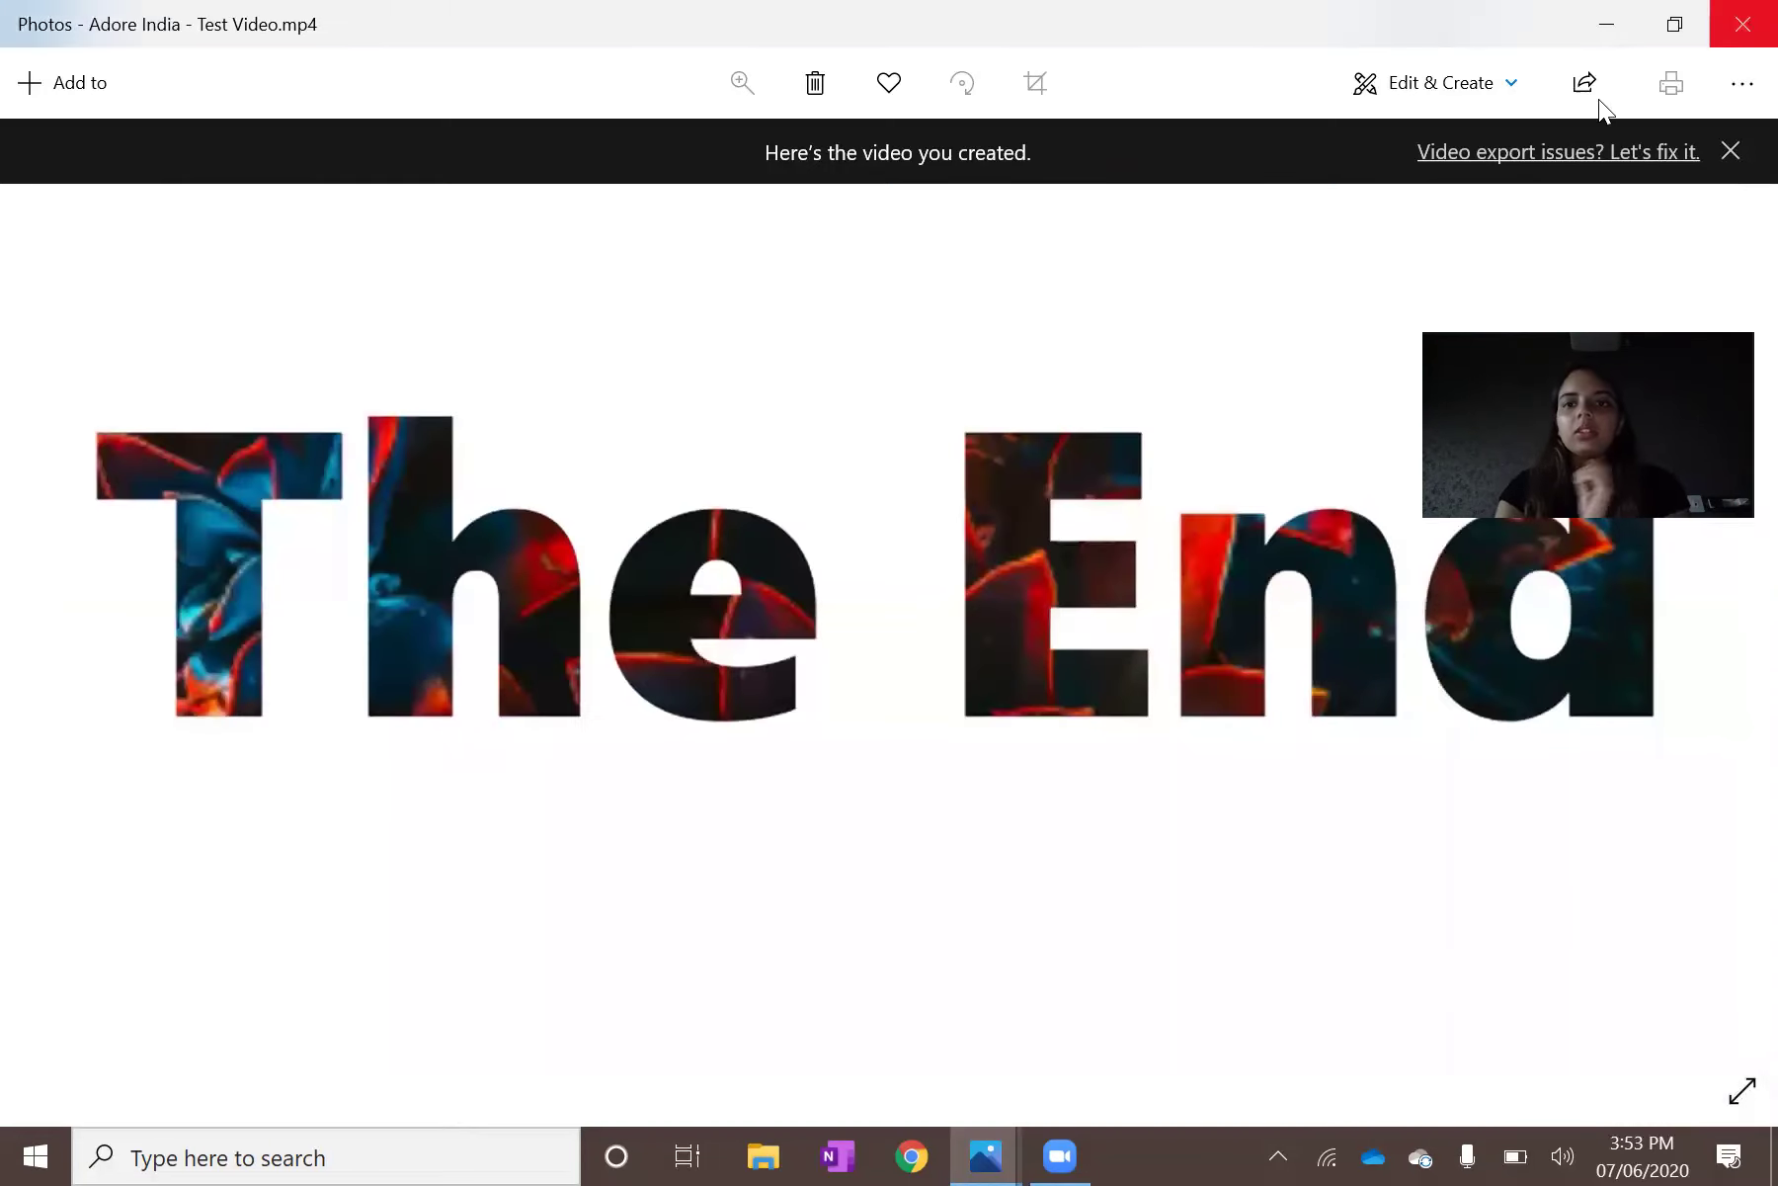
click(1743, 24)
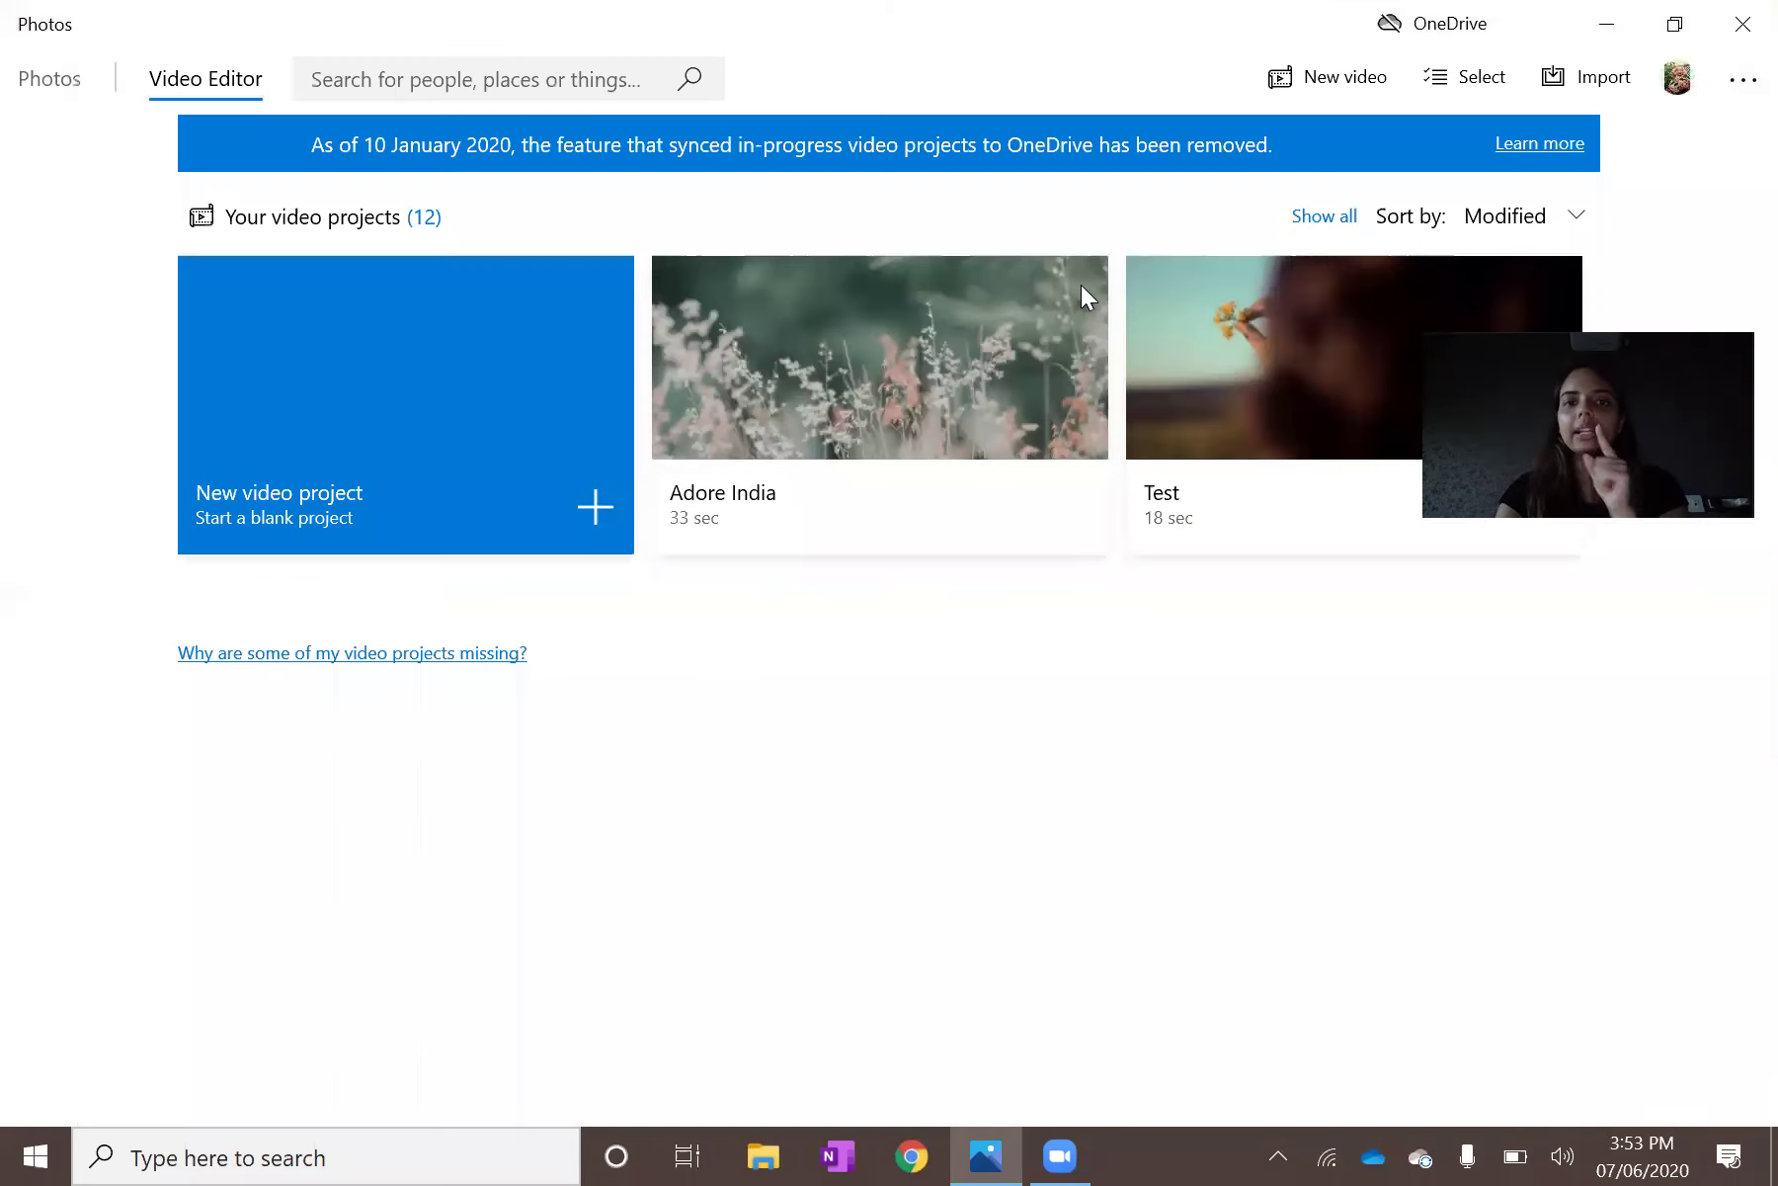
mouse_move(1081, 285)
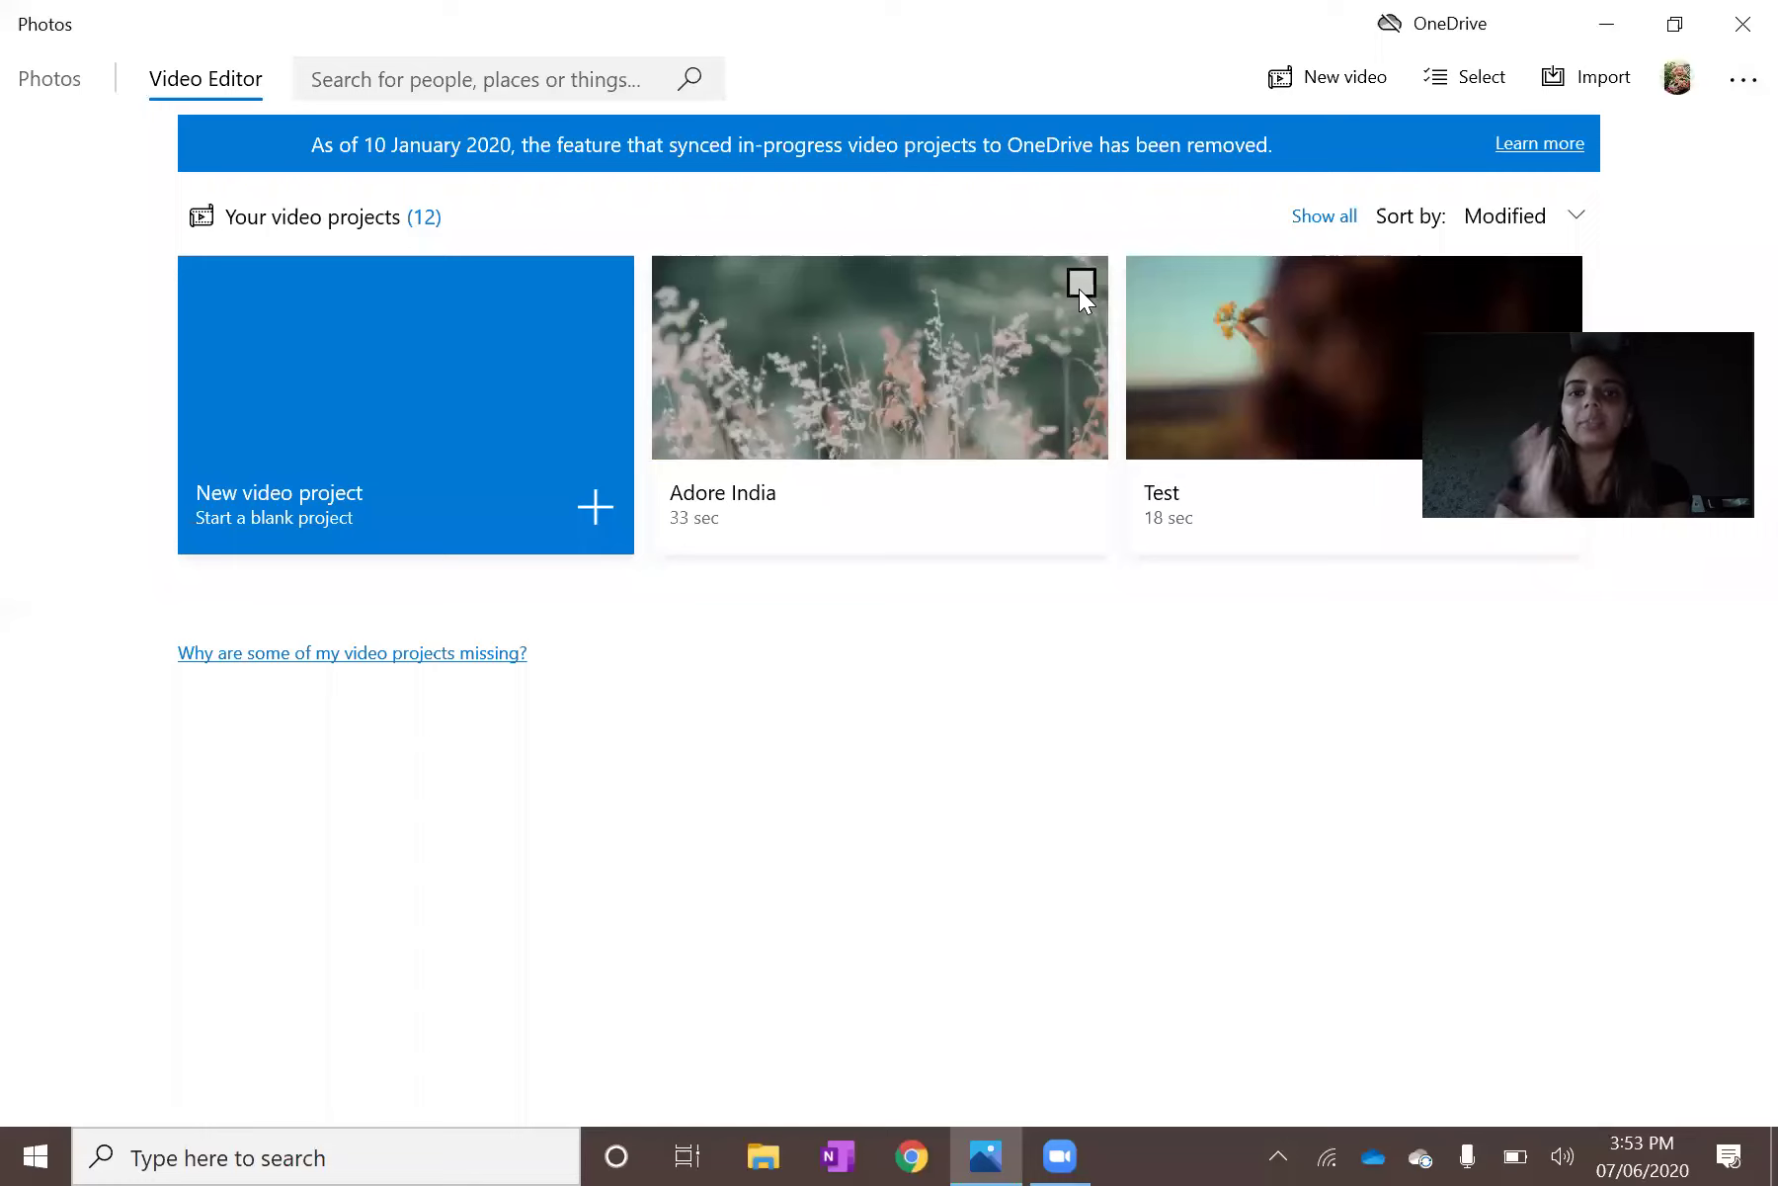
click(1482, 79)
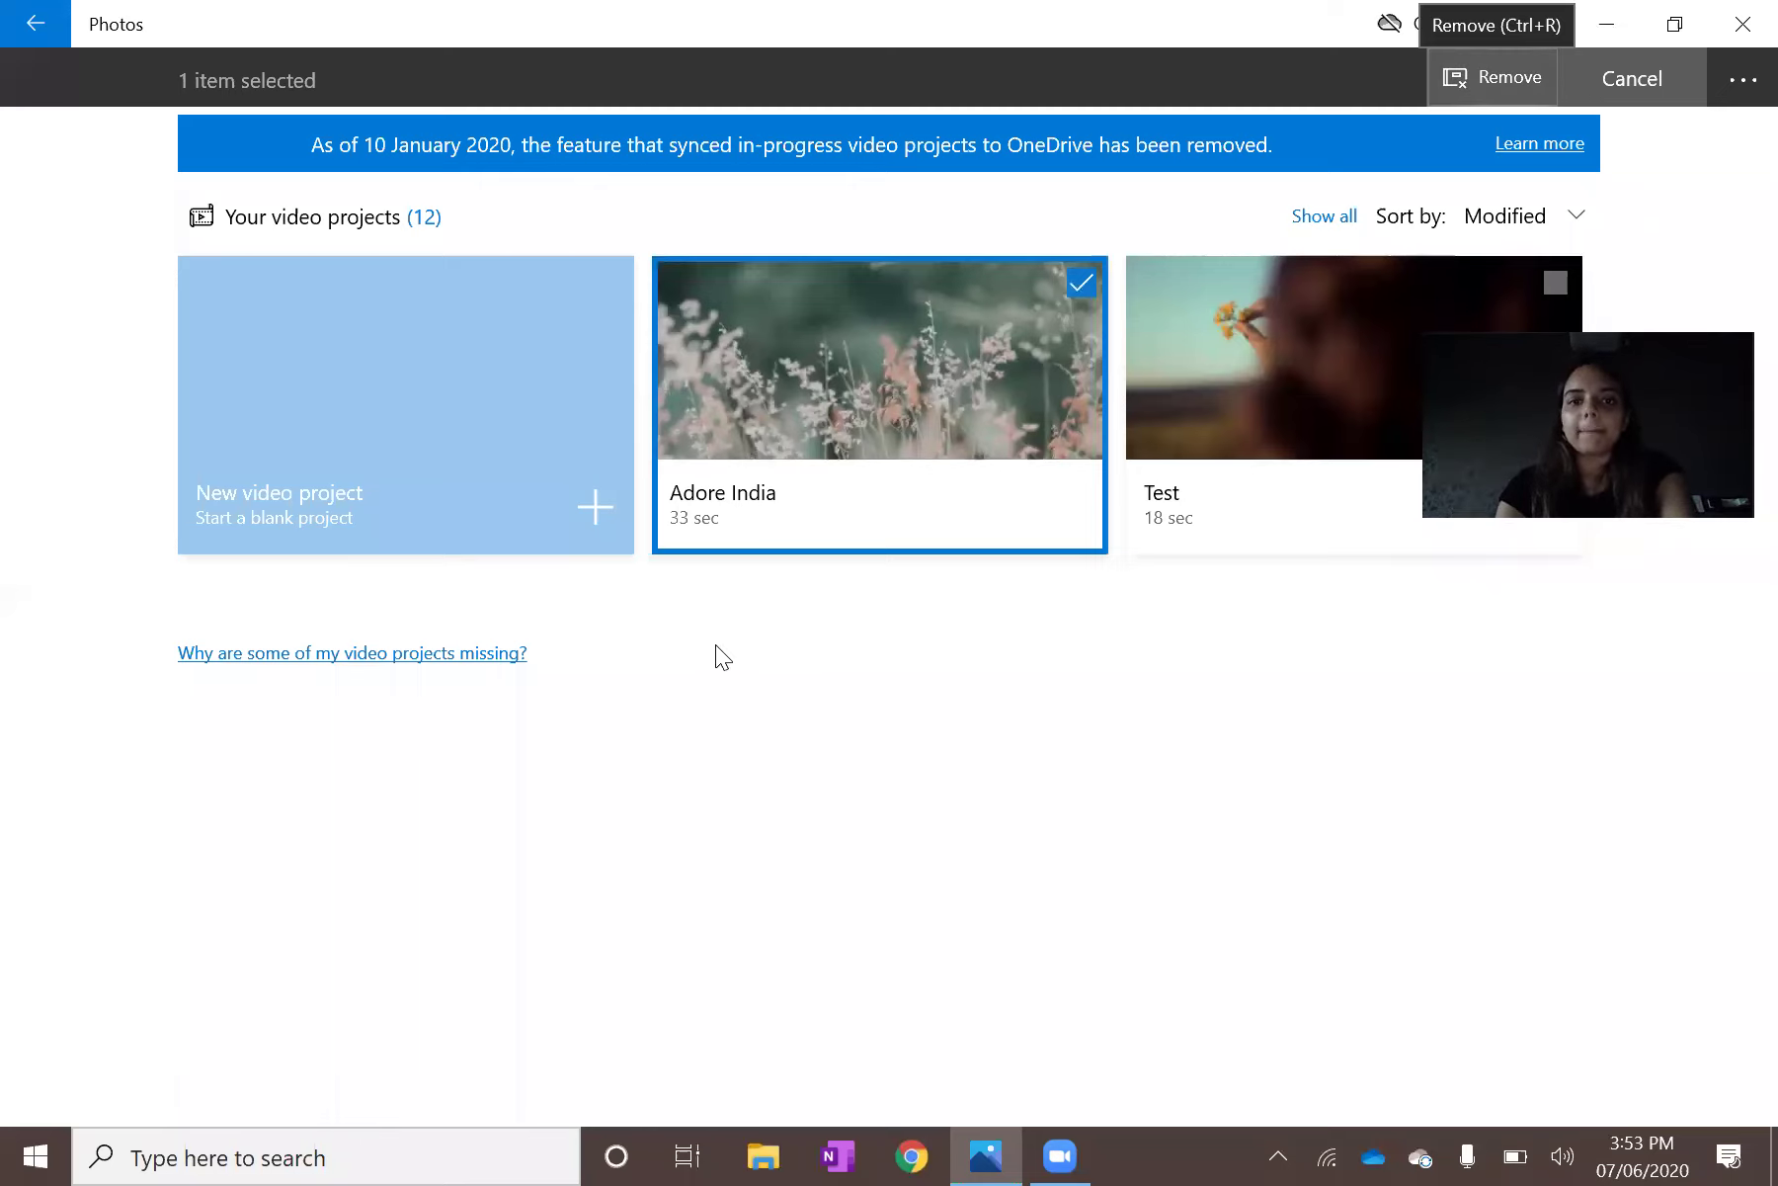
key(ctrl+r)
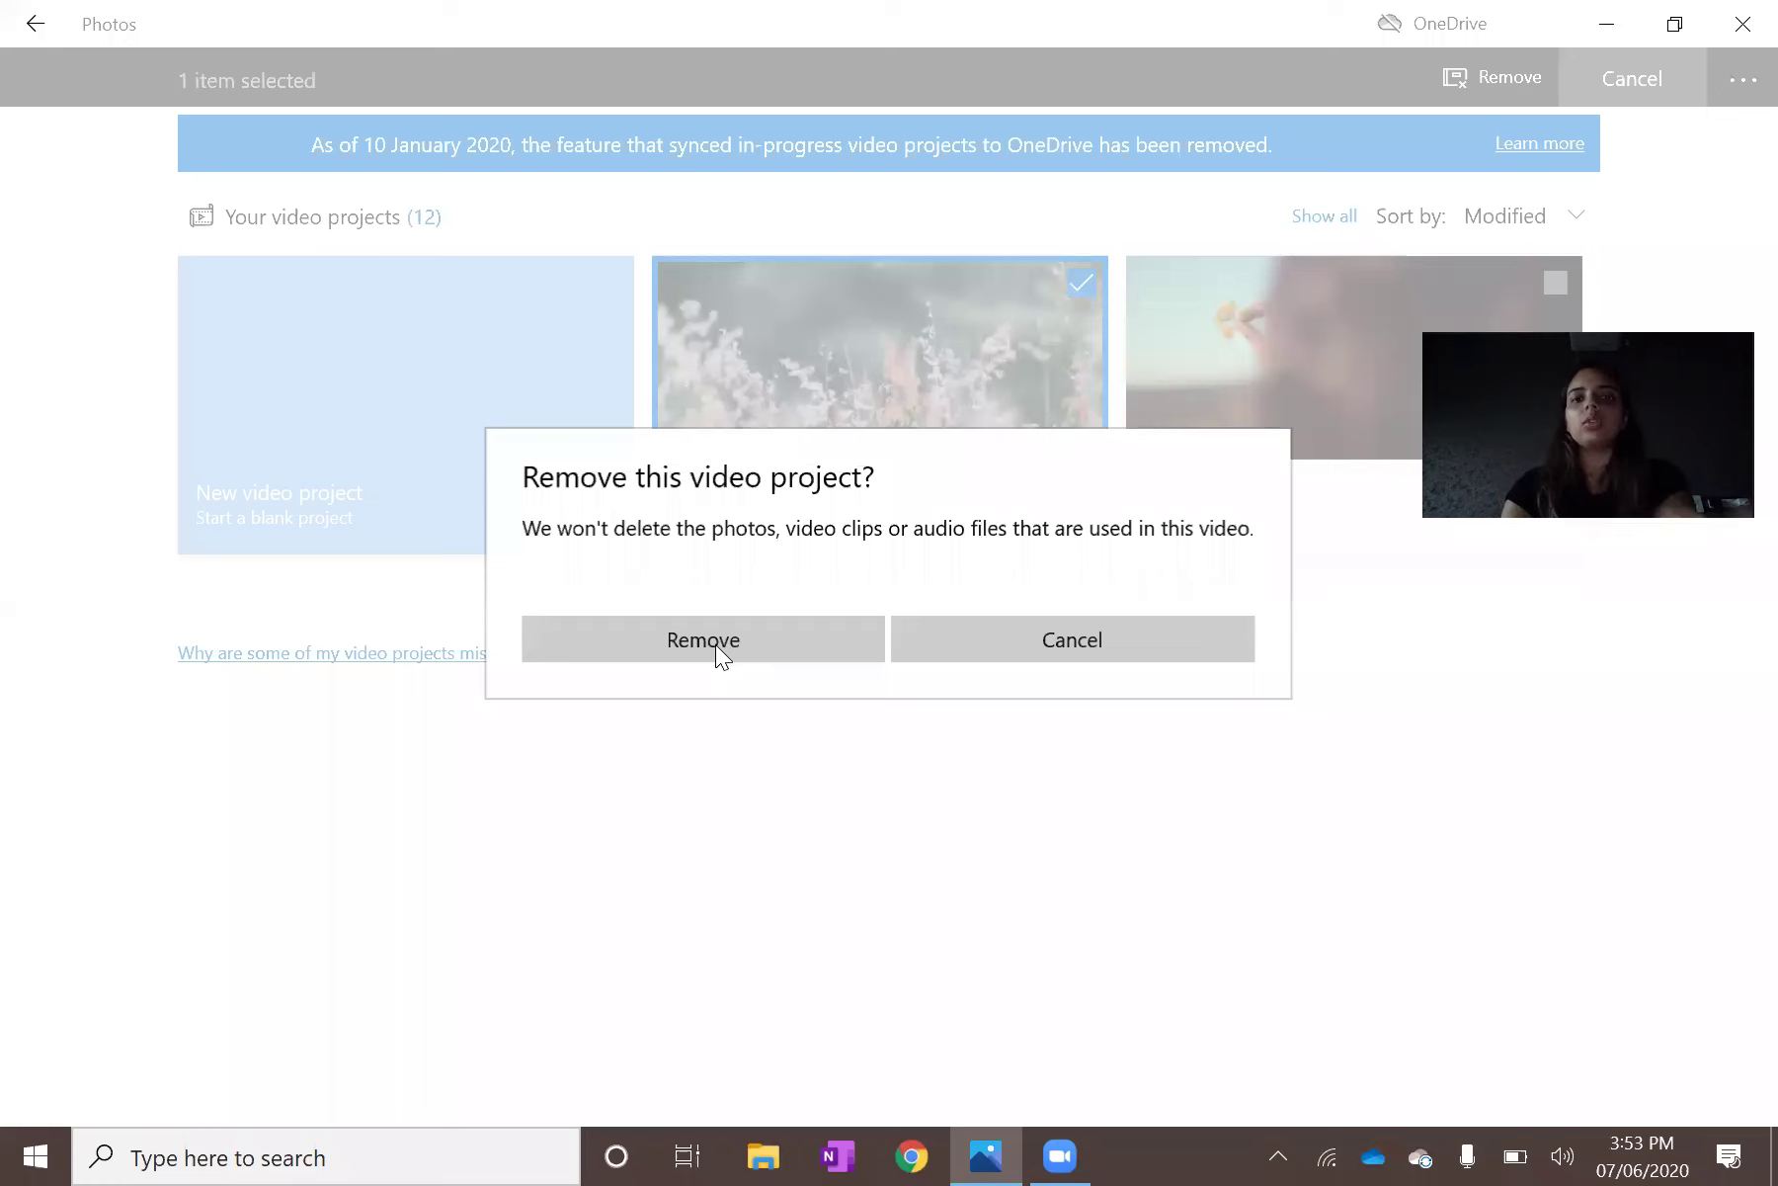
click(715, 644)
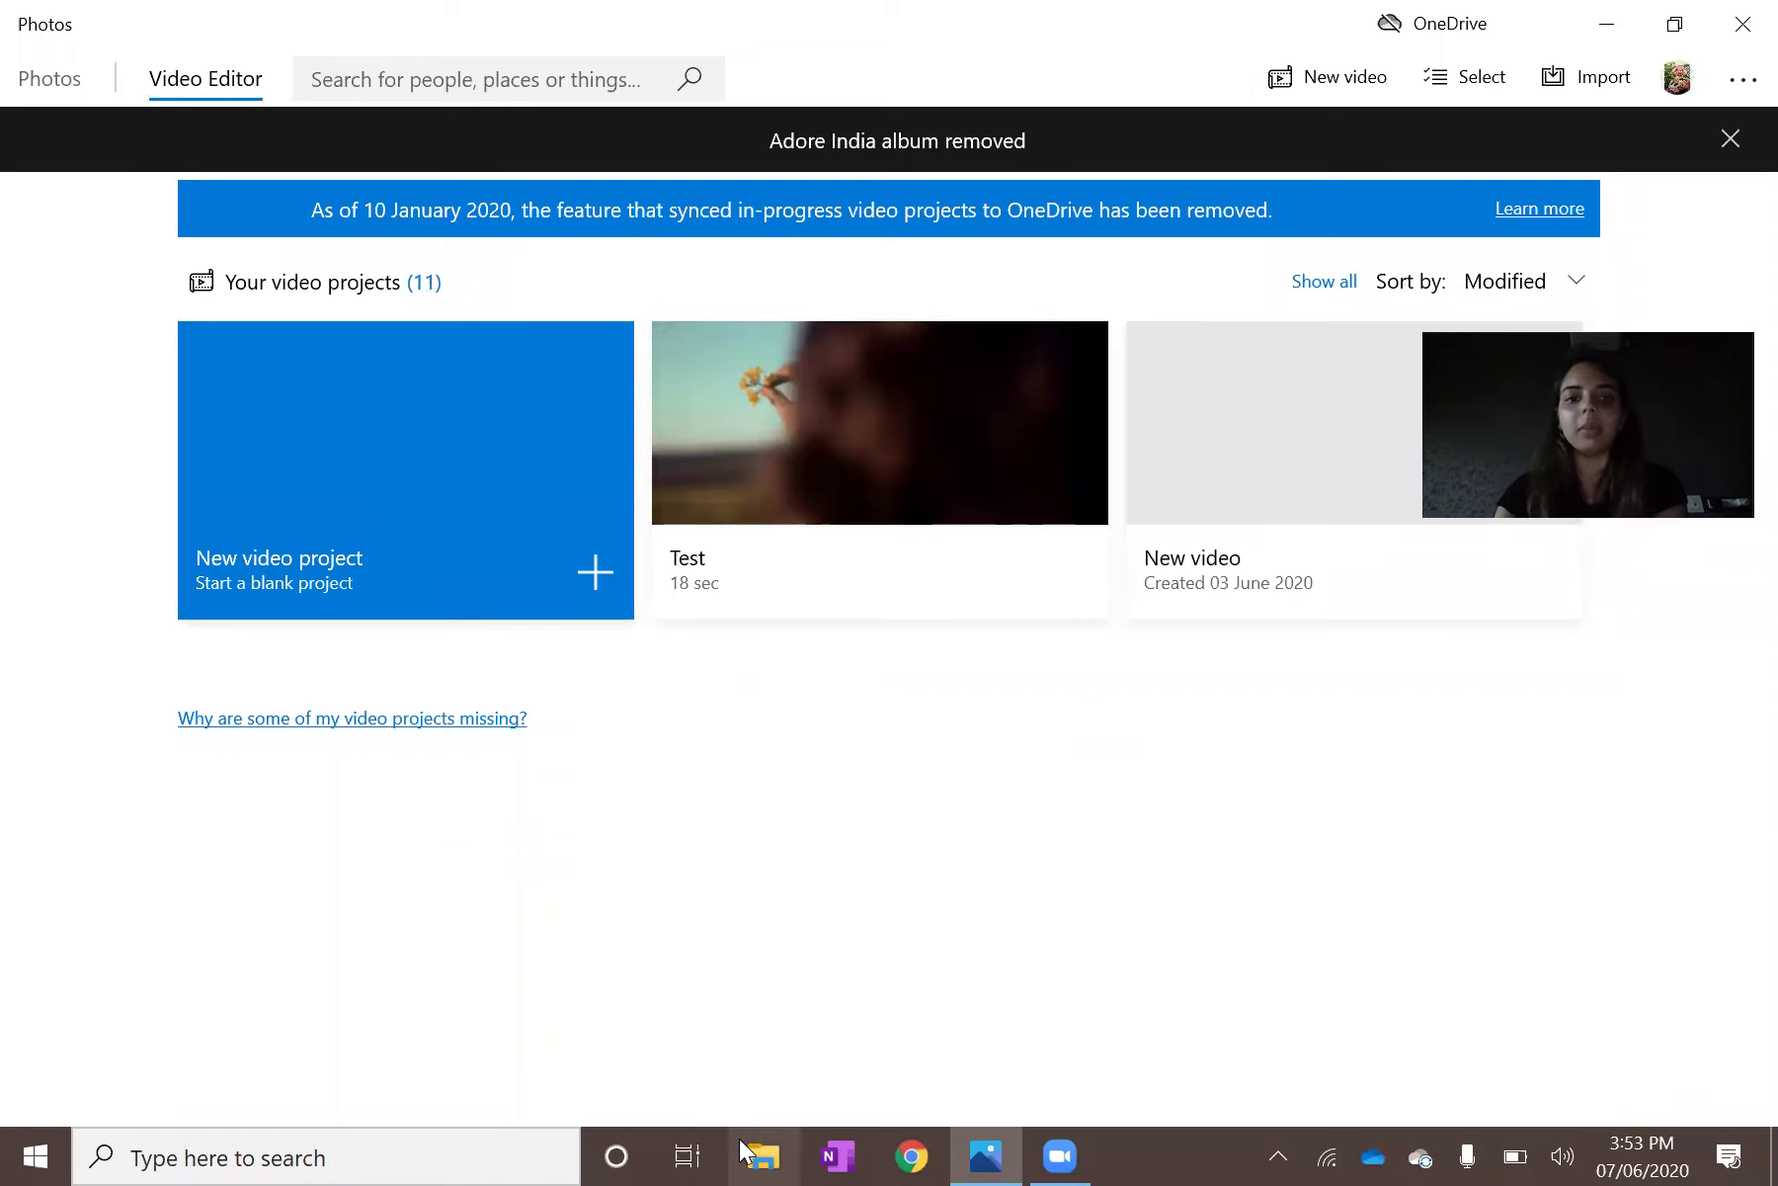
Switch to File Explorer, locate the exported Adore India - Test Video file in the SAMPLE folder, and close the window.
click(761, 1156)
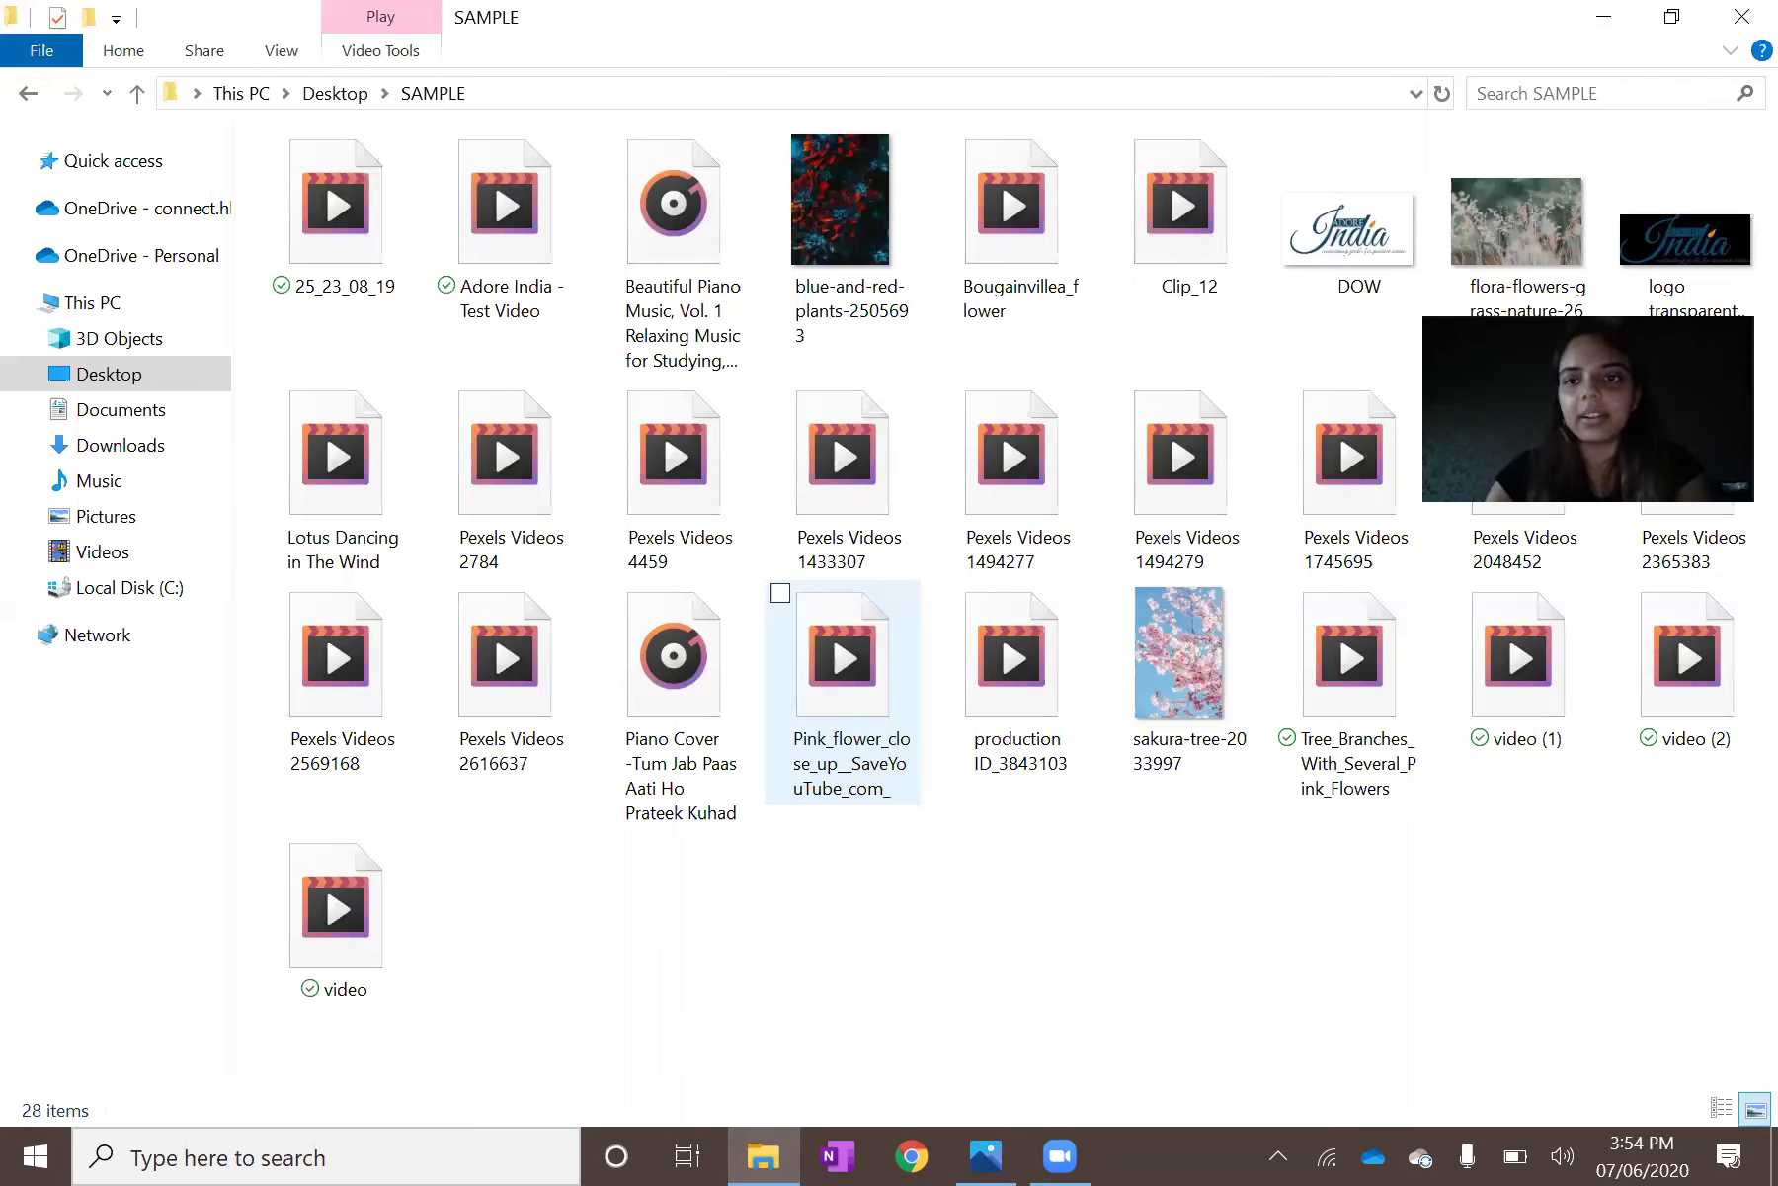
click(504, 217)
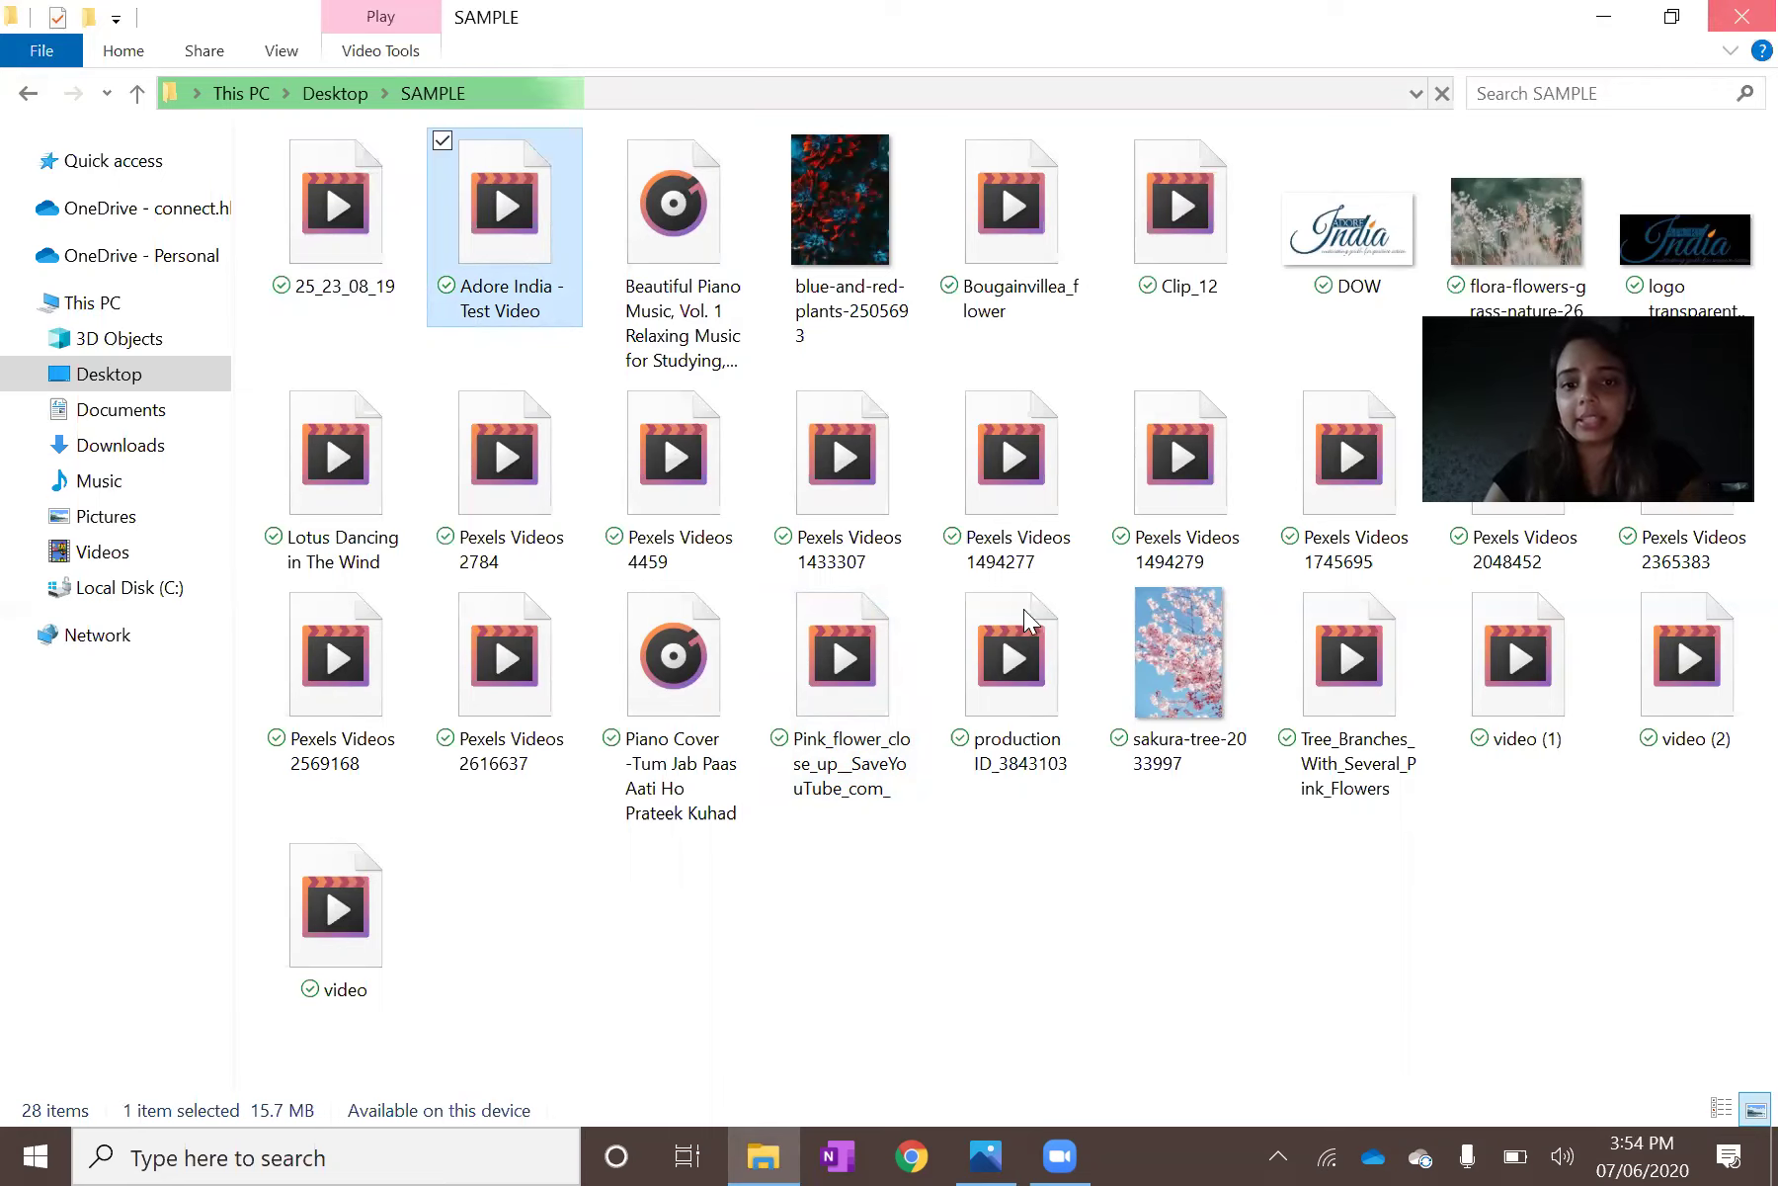
key(alt+F4)
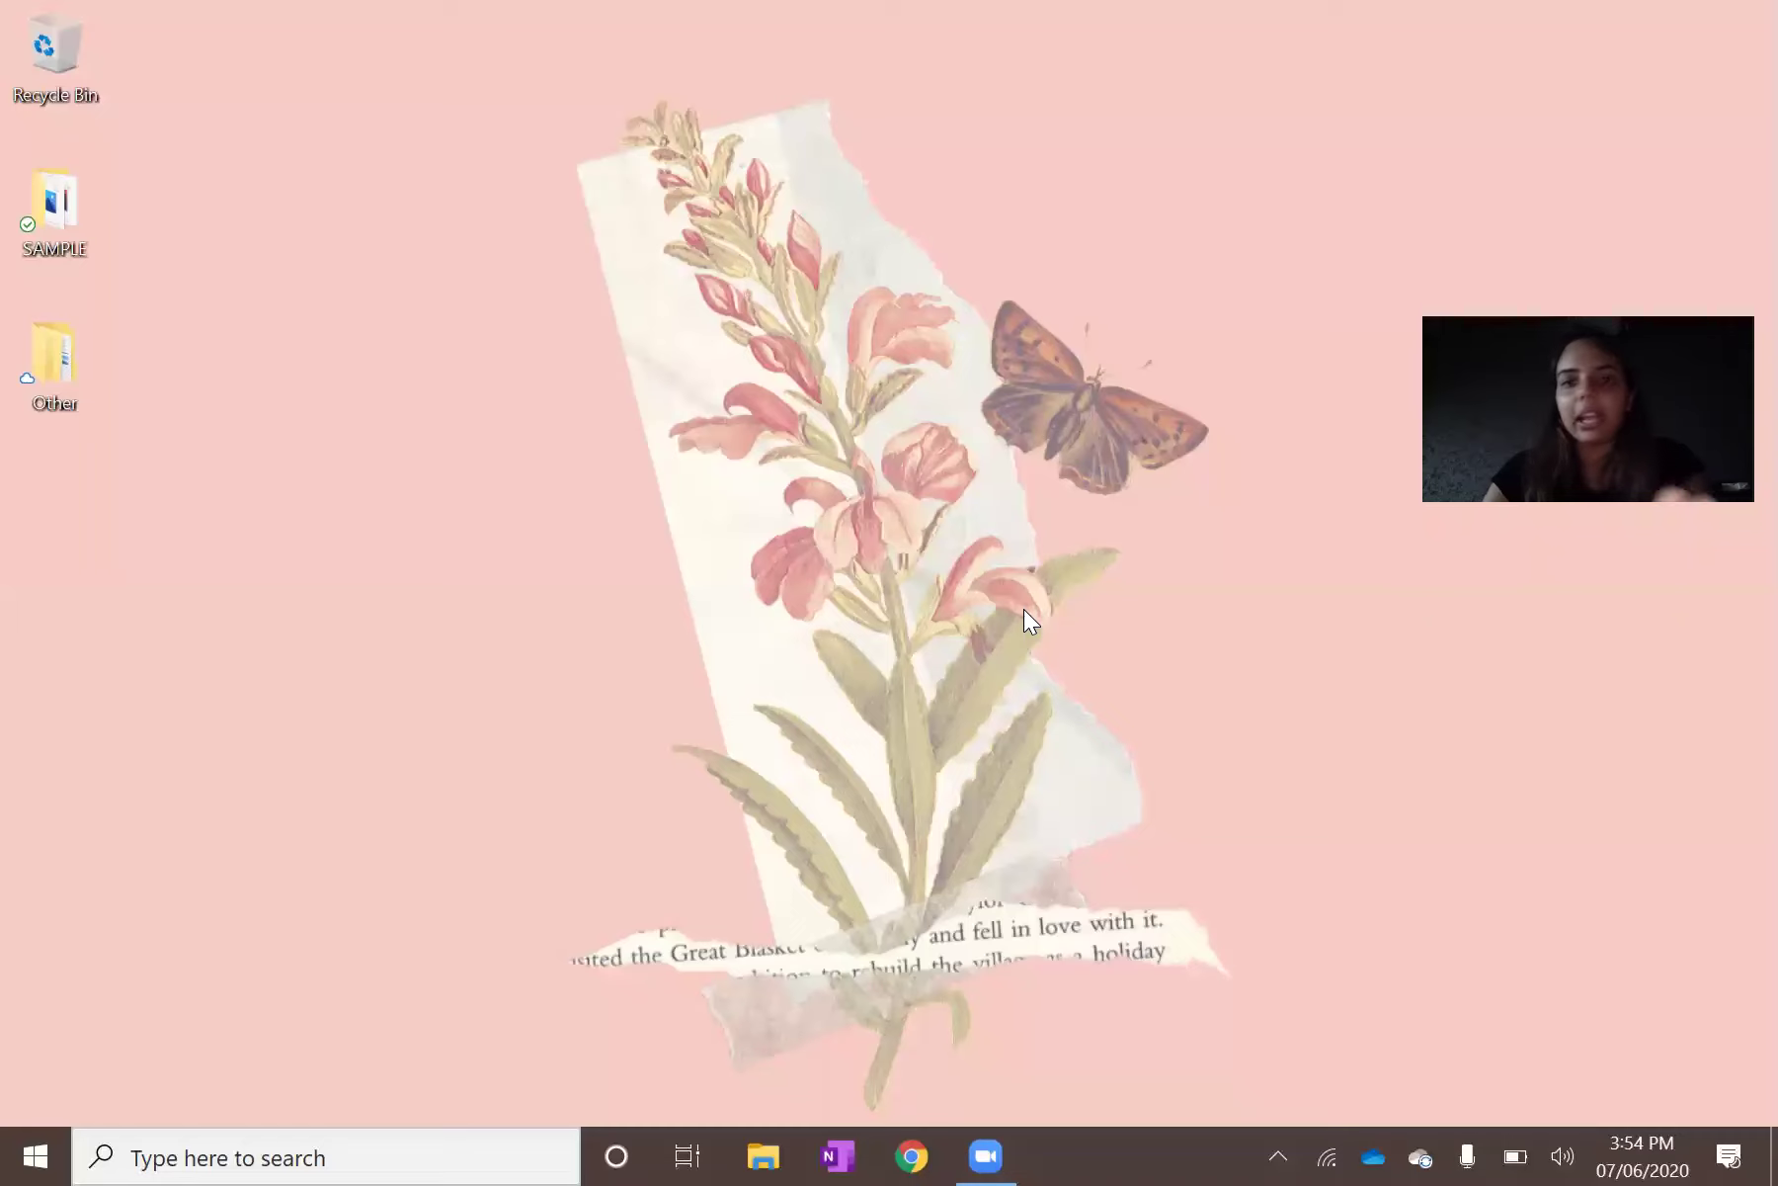
Open the SAMPLE folder from the desktop and open the picture flora-flowers-grass-nature-268261 in Photos.
click(780, 1138)
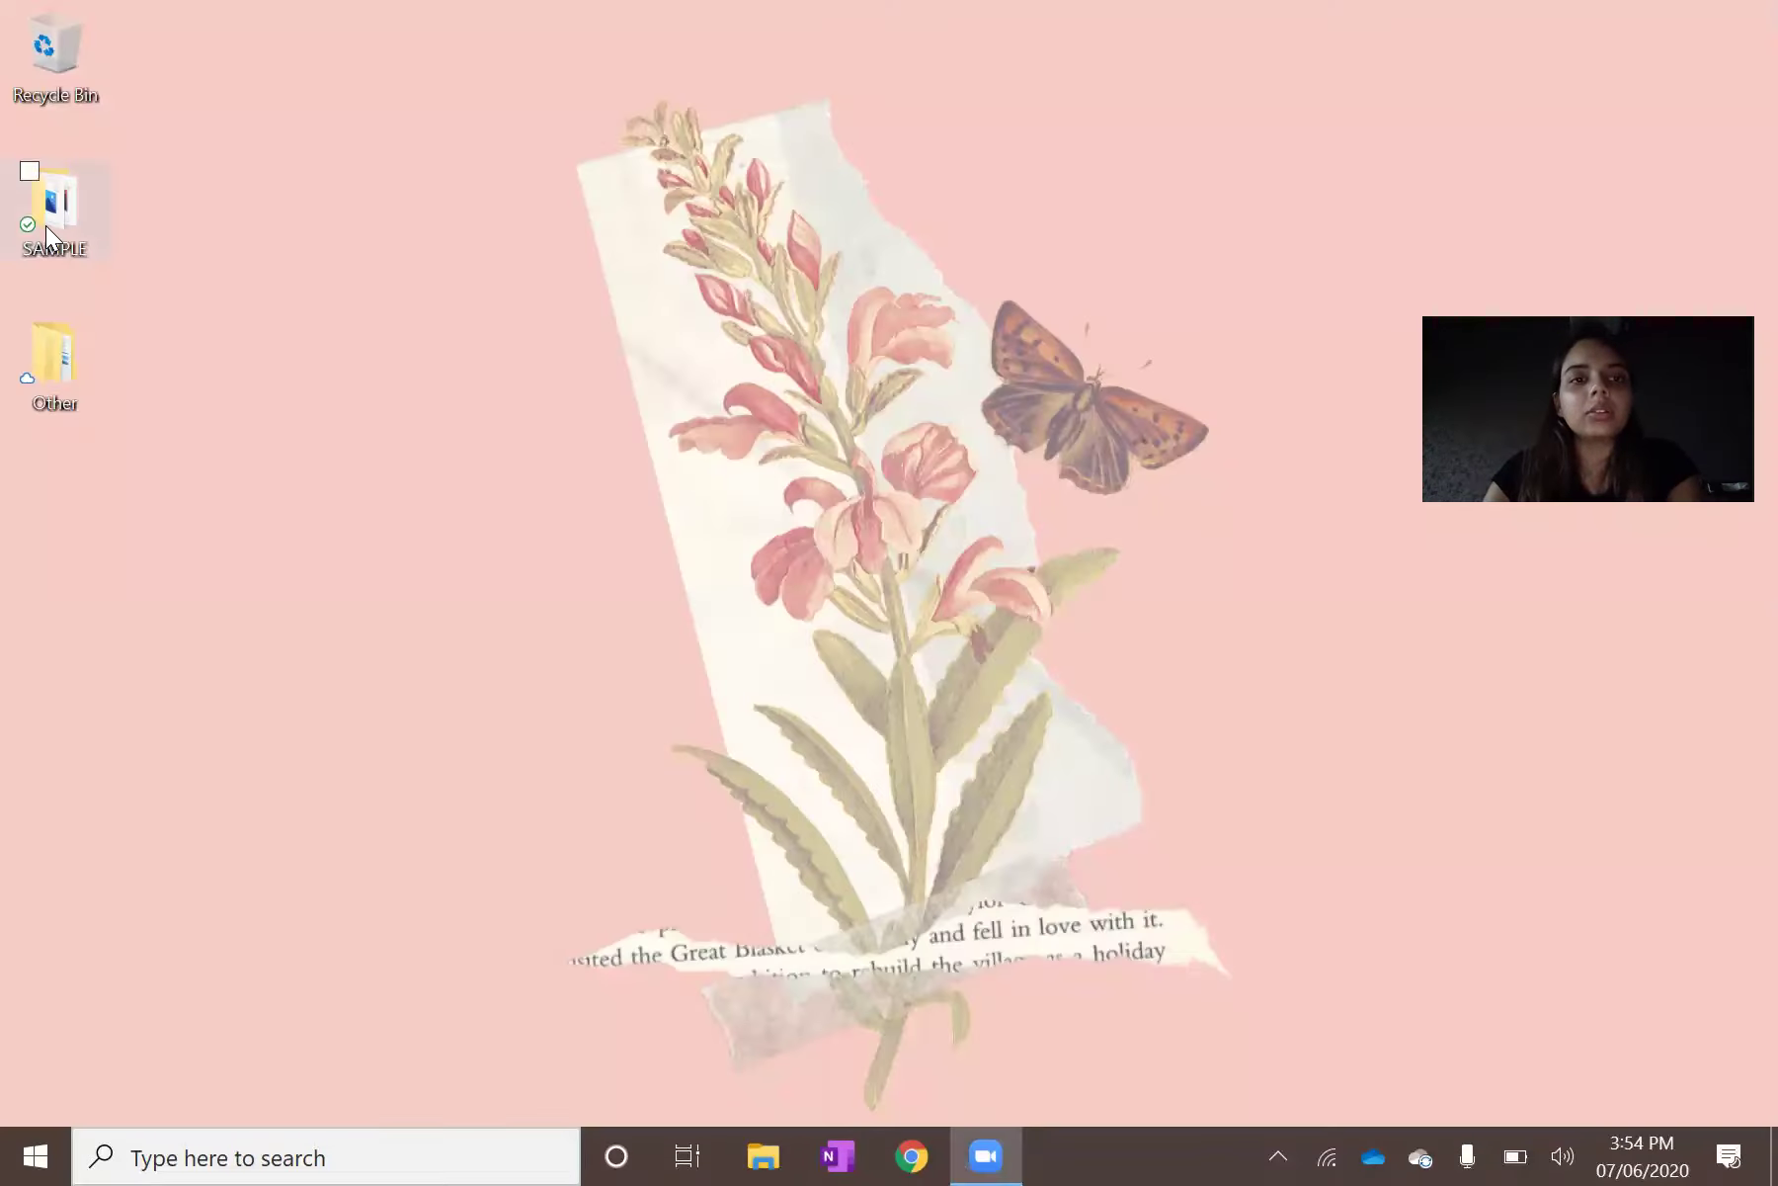
double_click(45, 225)
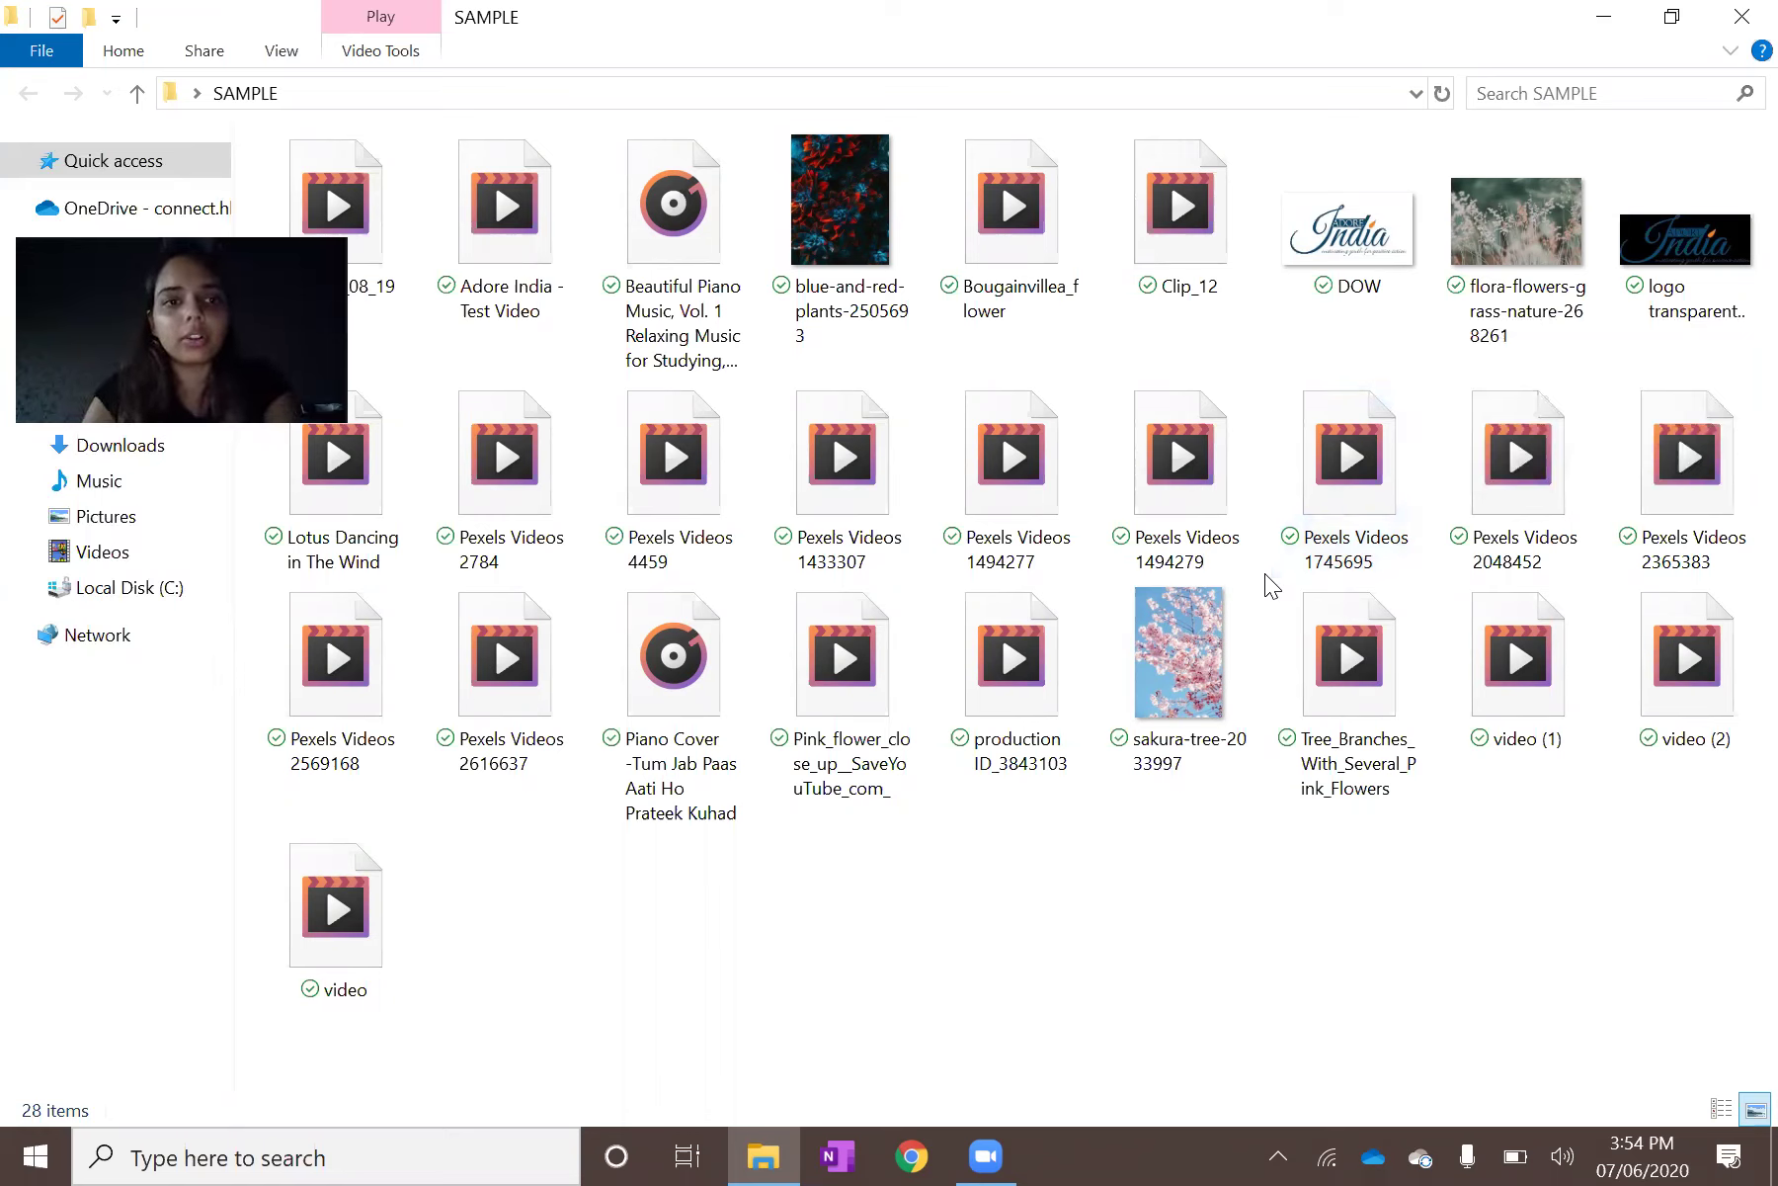
click(1547, 282)
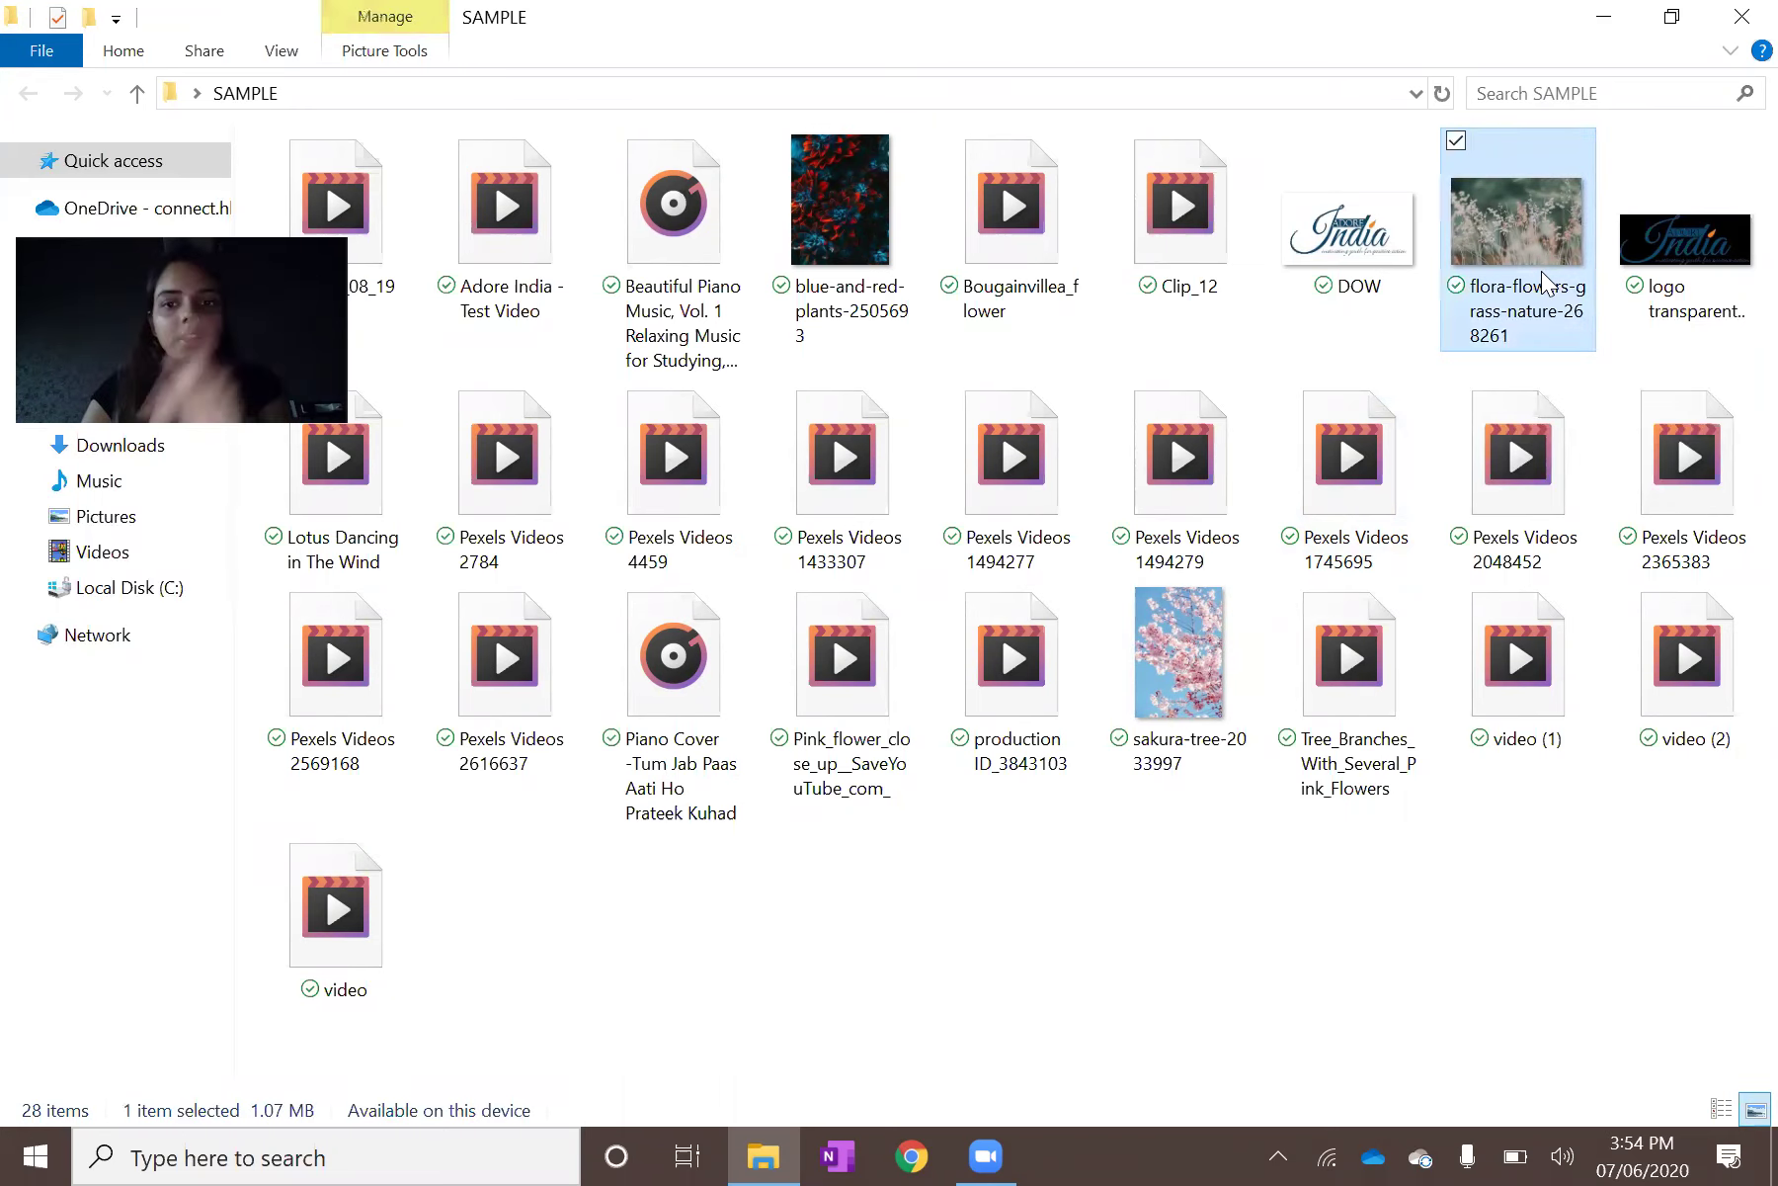
double_click(1502, 289)
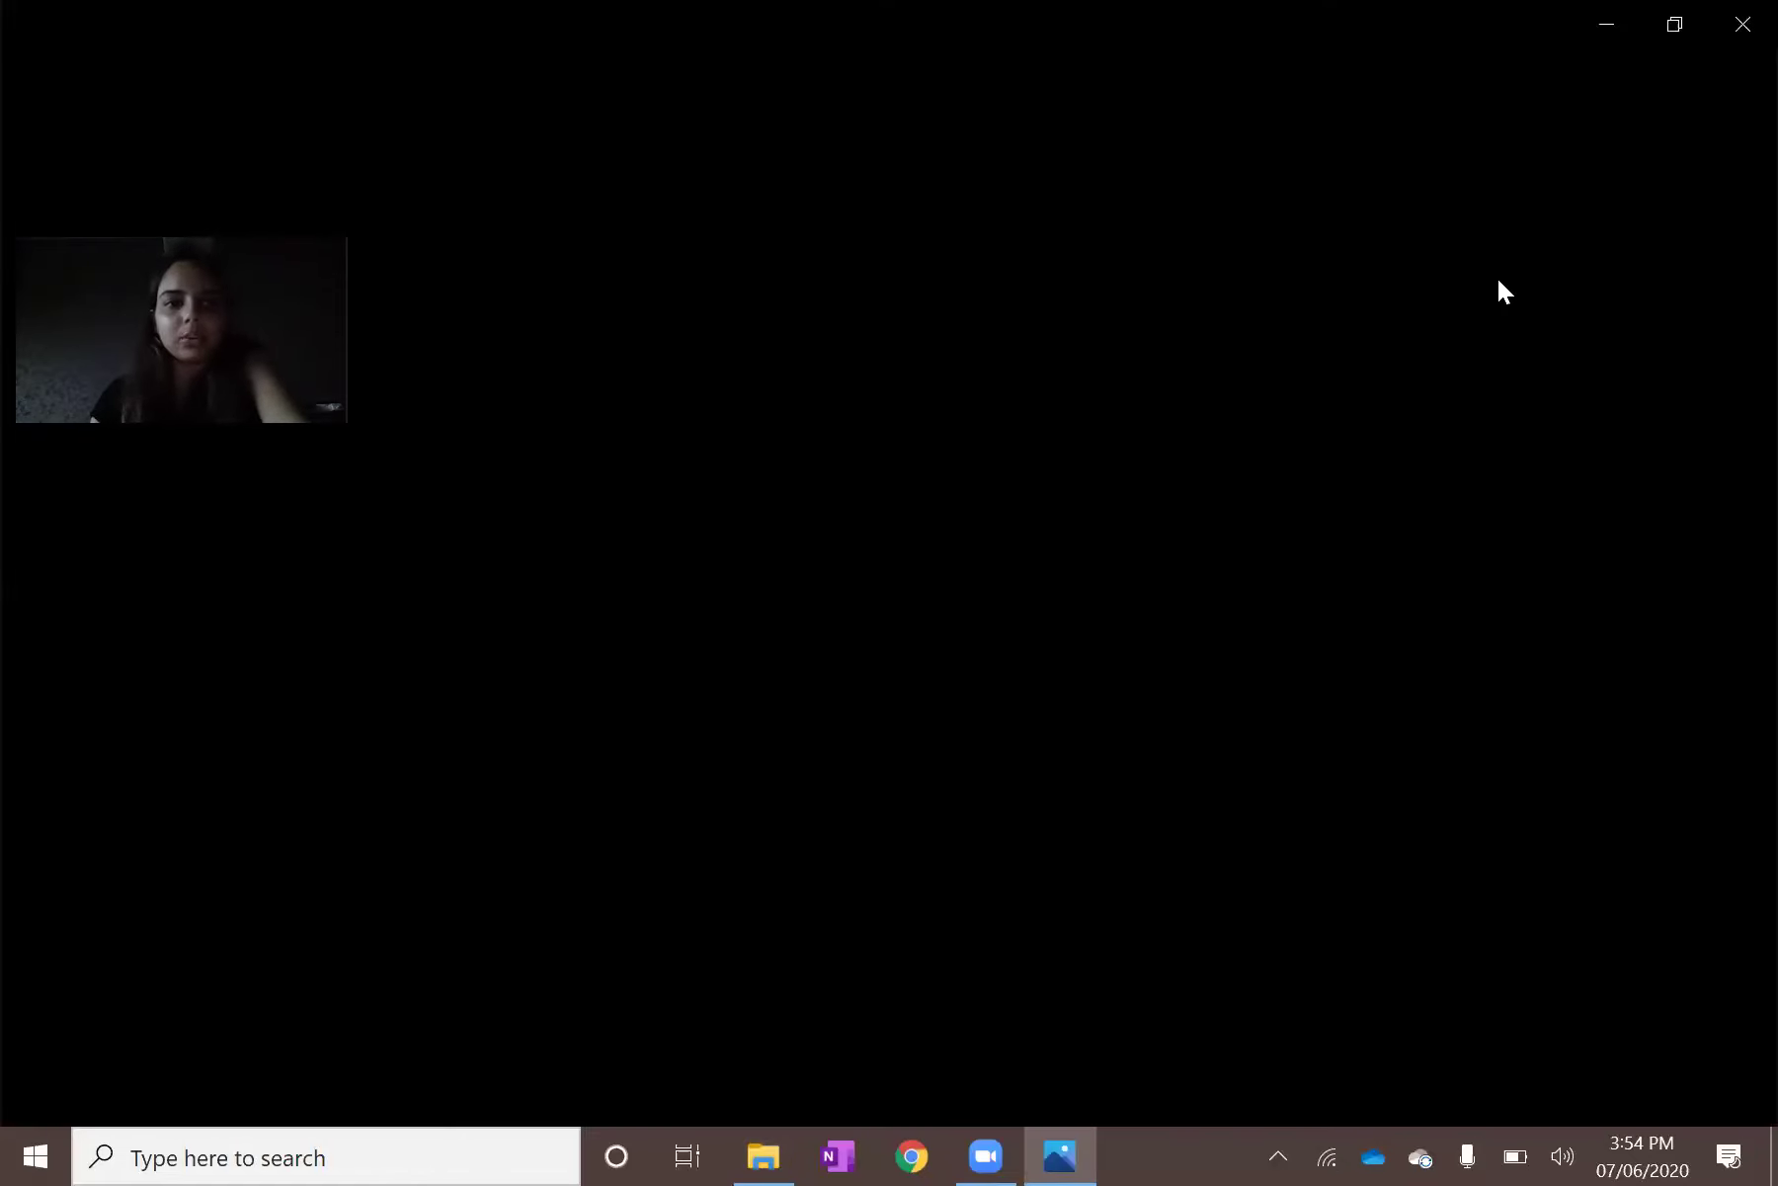
key(XF86AudioRaiseVolume)
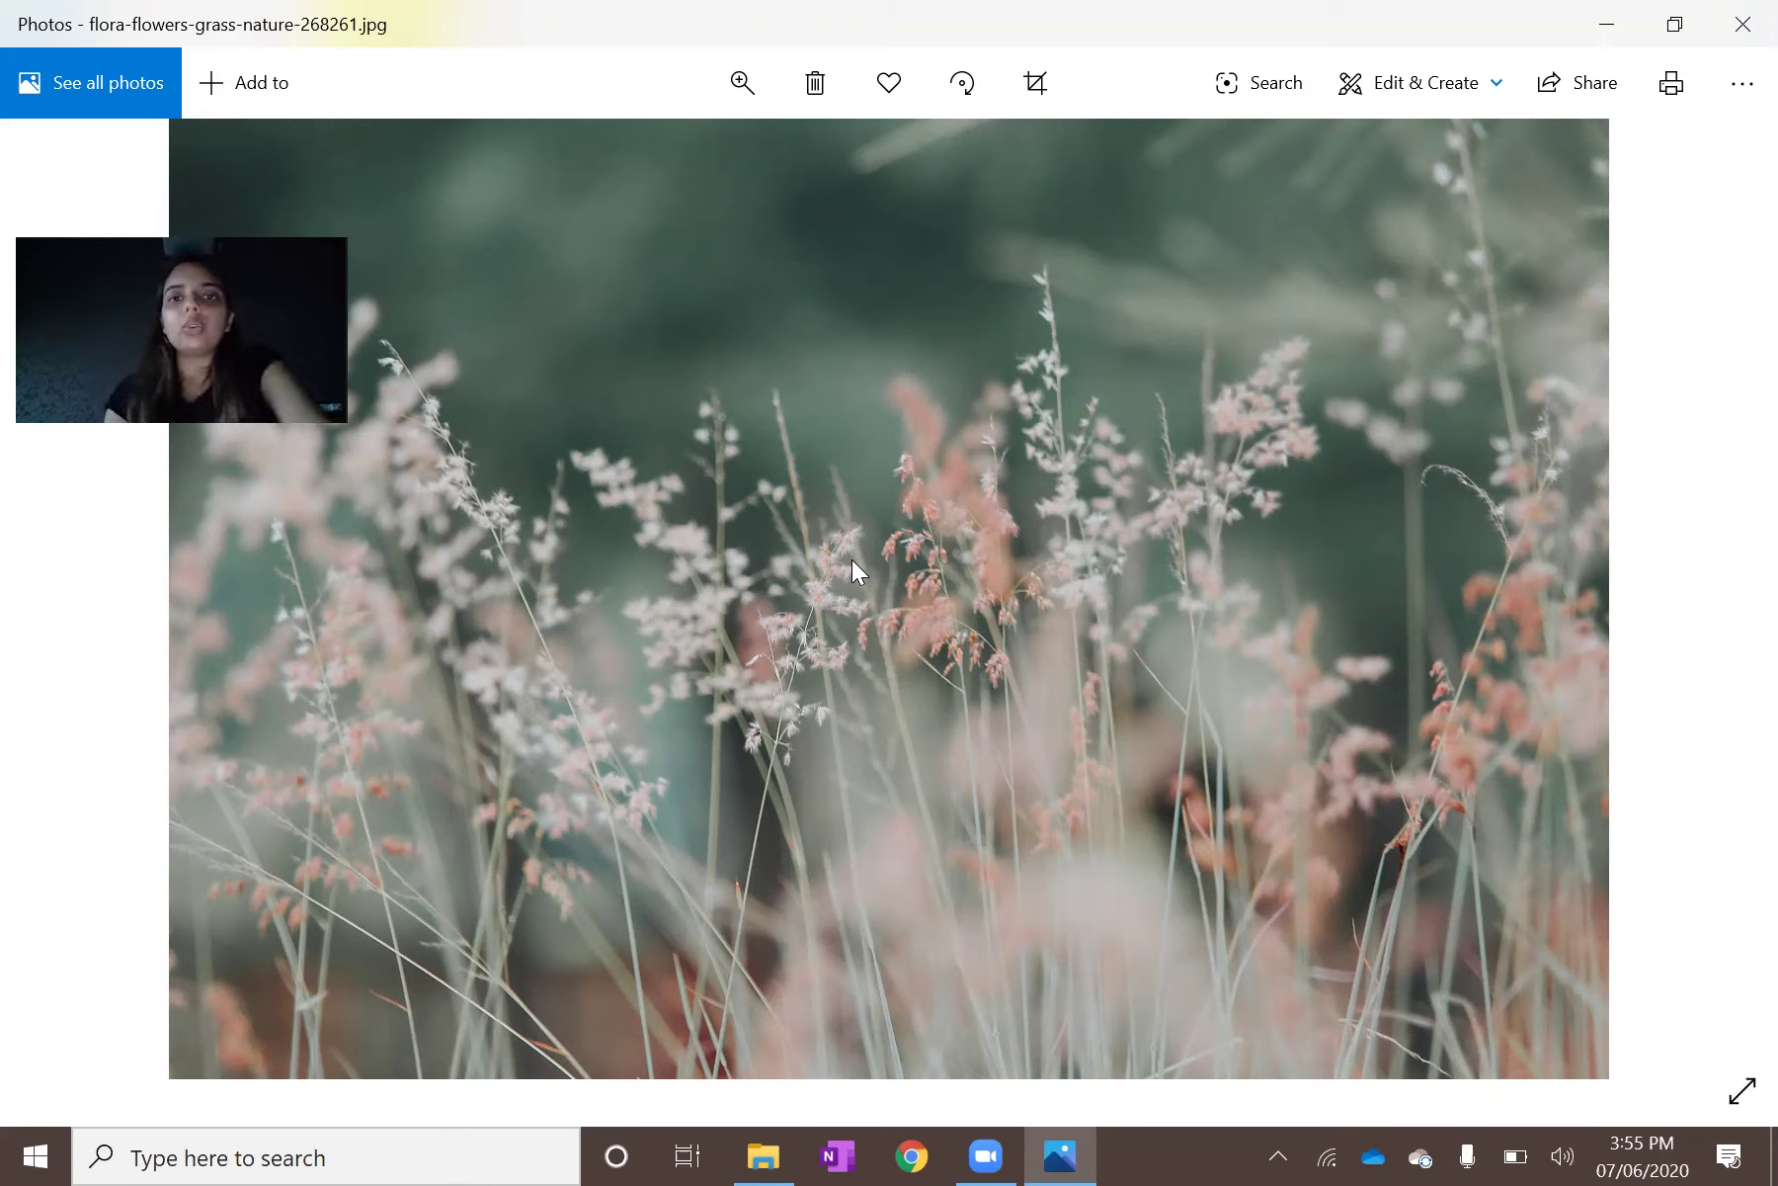
Start cropping the flower picture, try the Square aspect ratio and tighten the crop frame from its upper-right corner.
click(1039, 87)
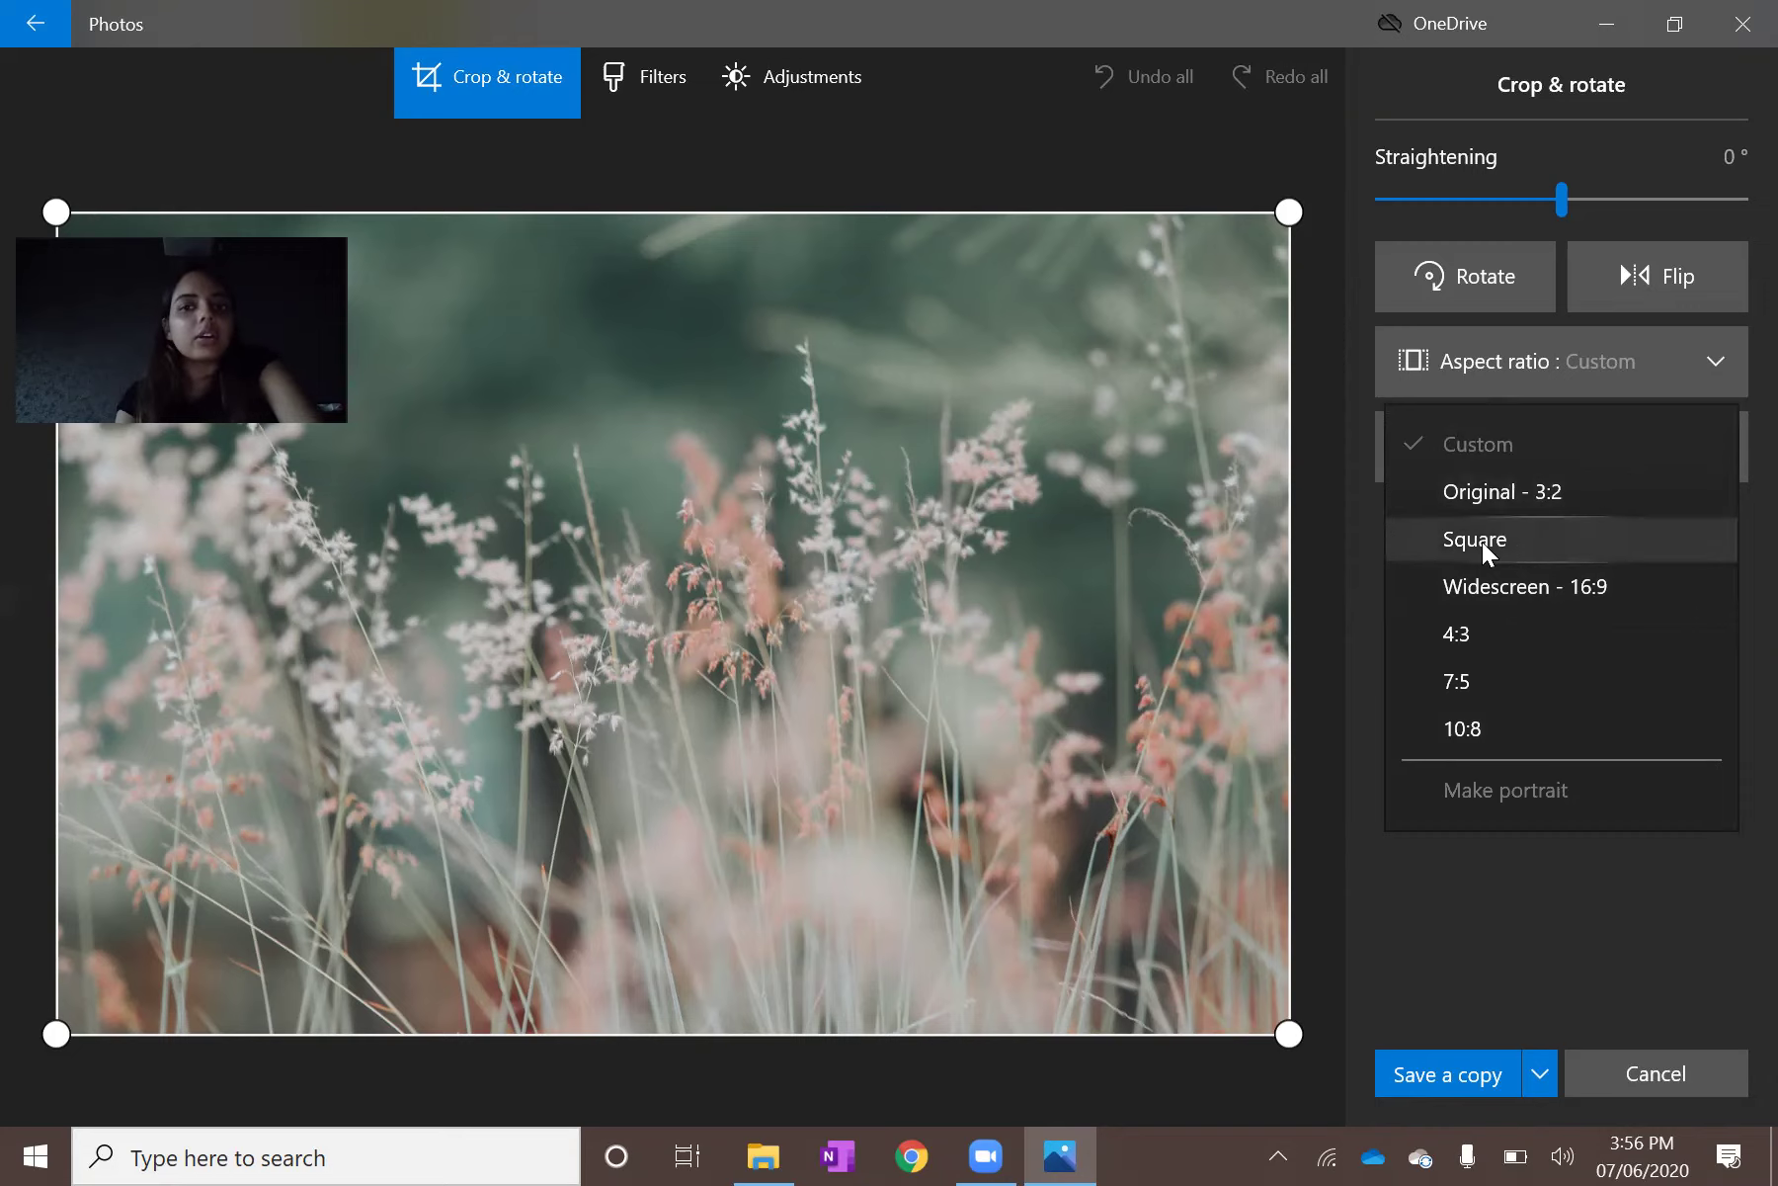
key(Return)
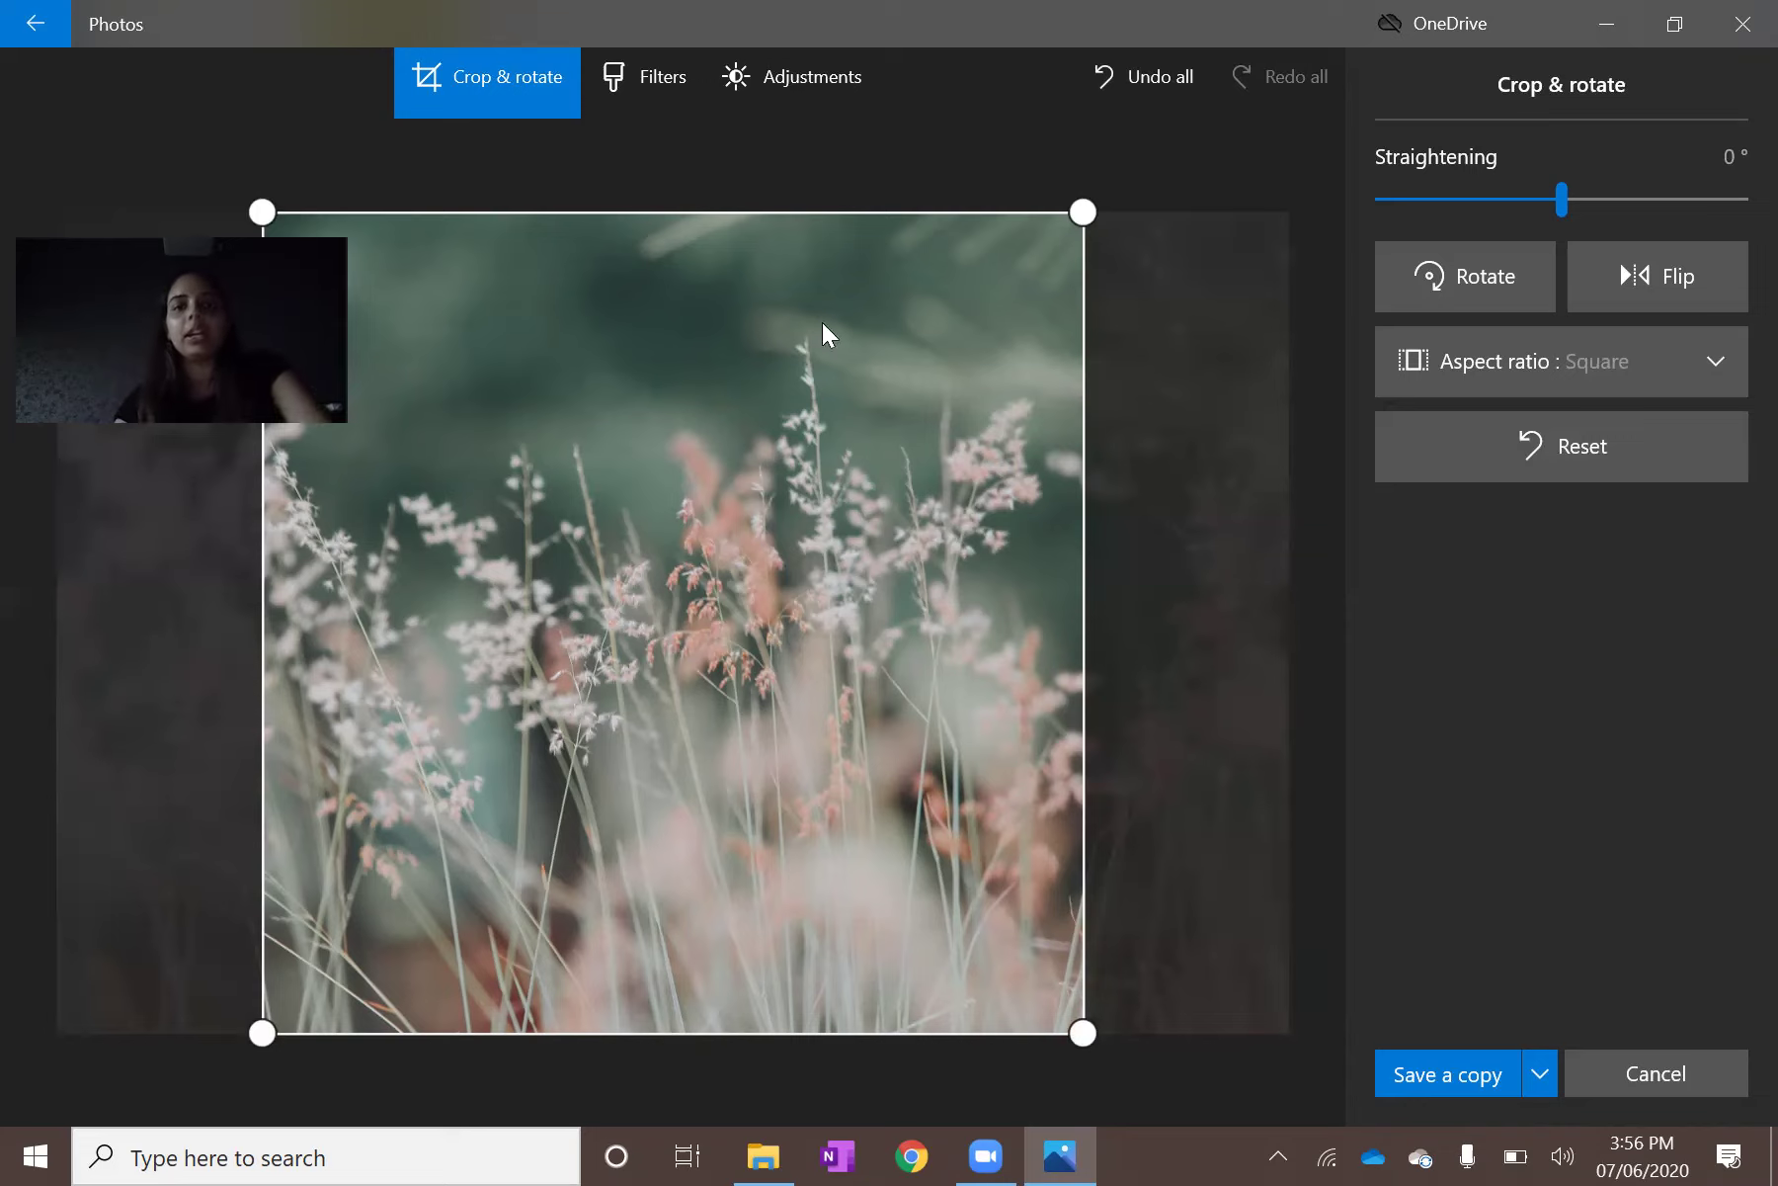
drag(1081, 211, 856, 398)
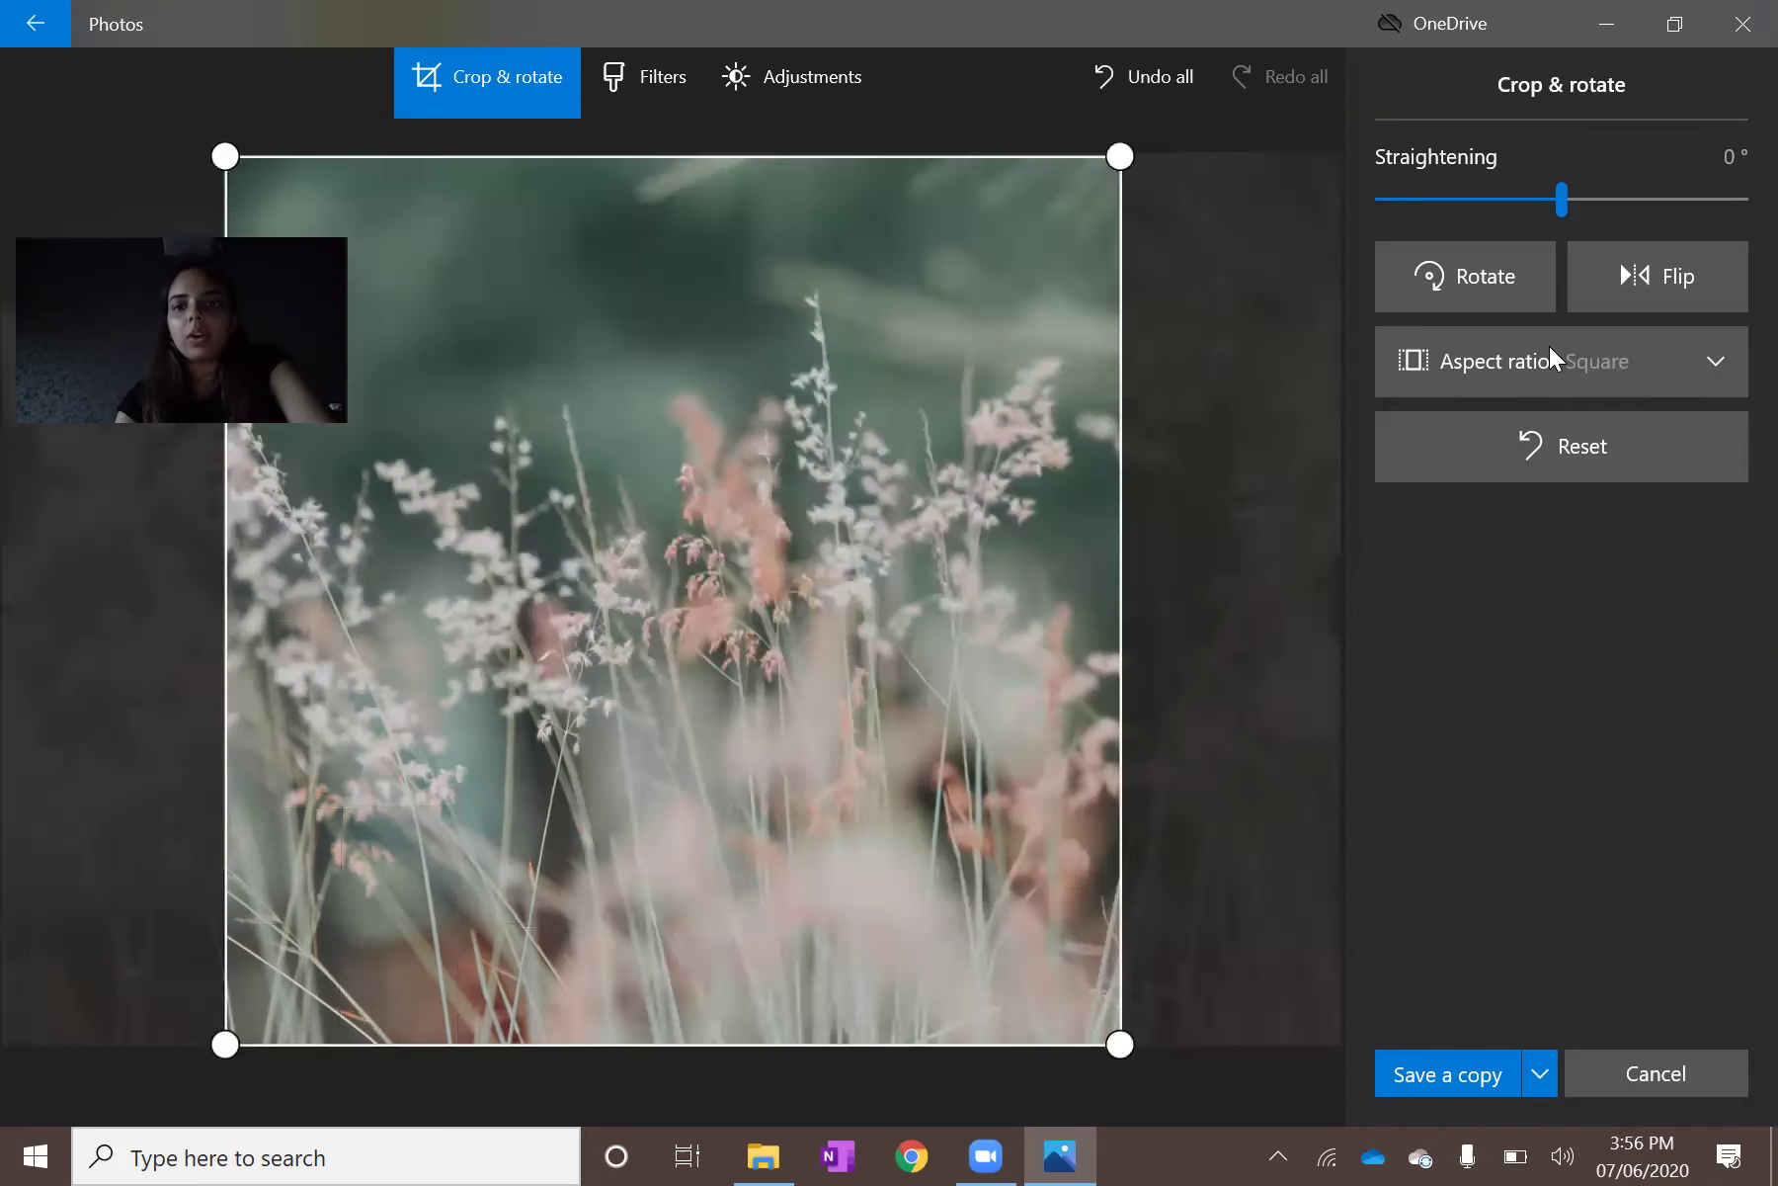
Set the crop's aspect ratio to Widescreen - 16:9 and reposition the flower picture within the frame.
key(space)
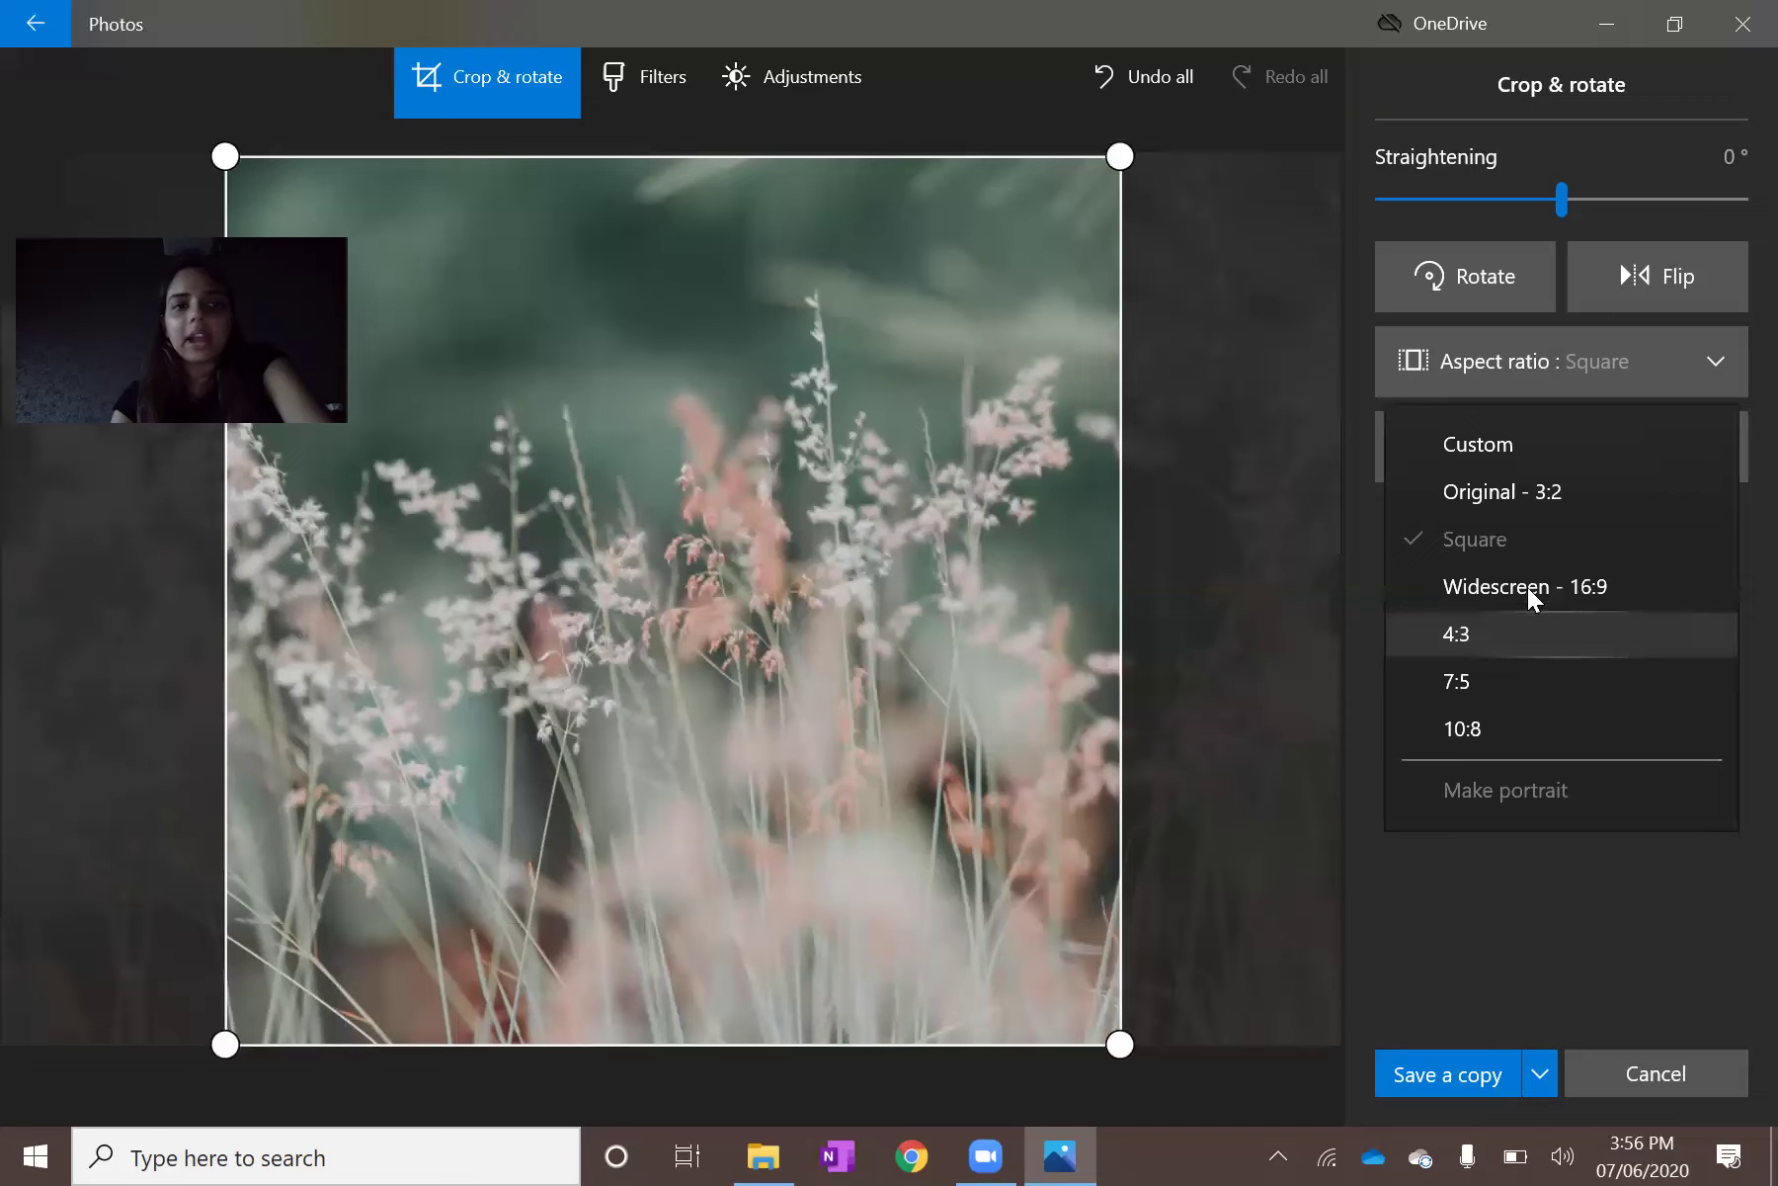
click(1520, 586)
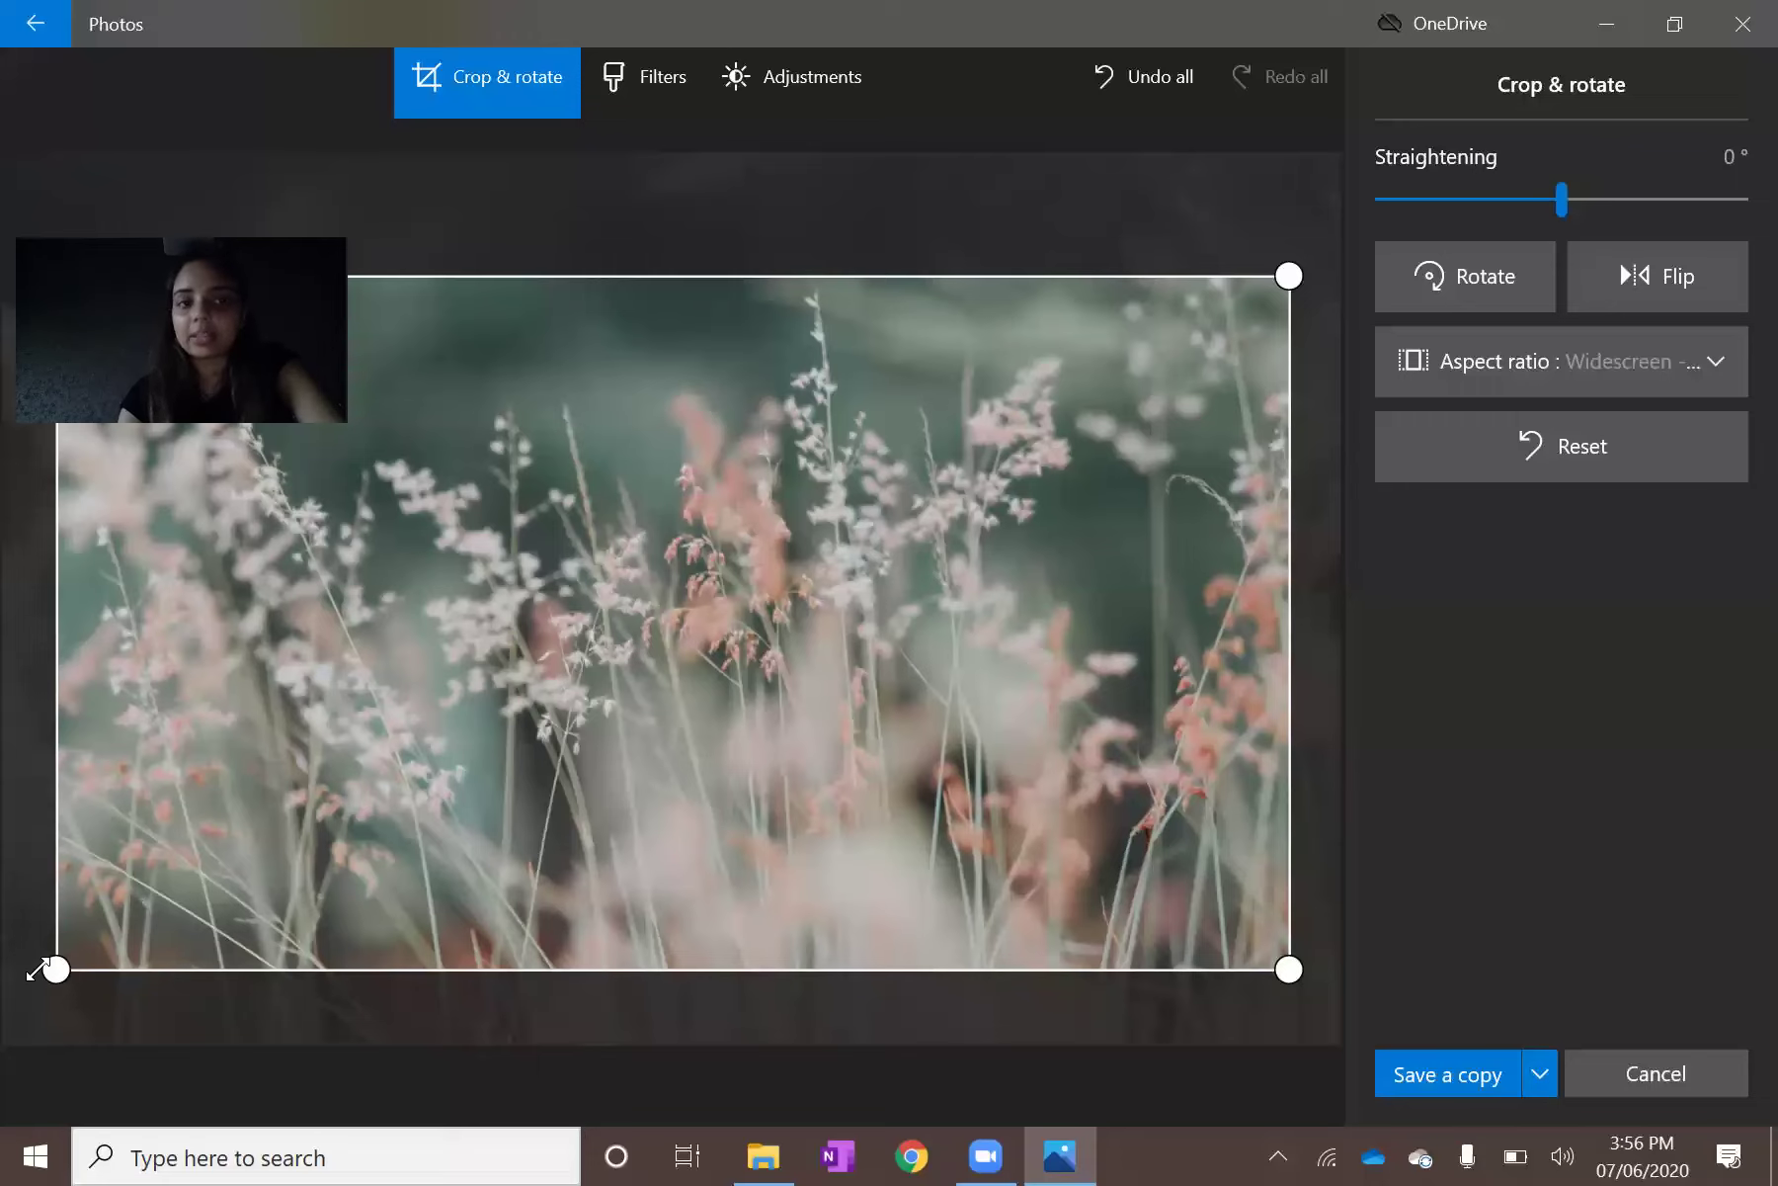
drag(38, 971, 12, 1093)
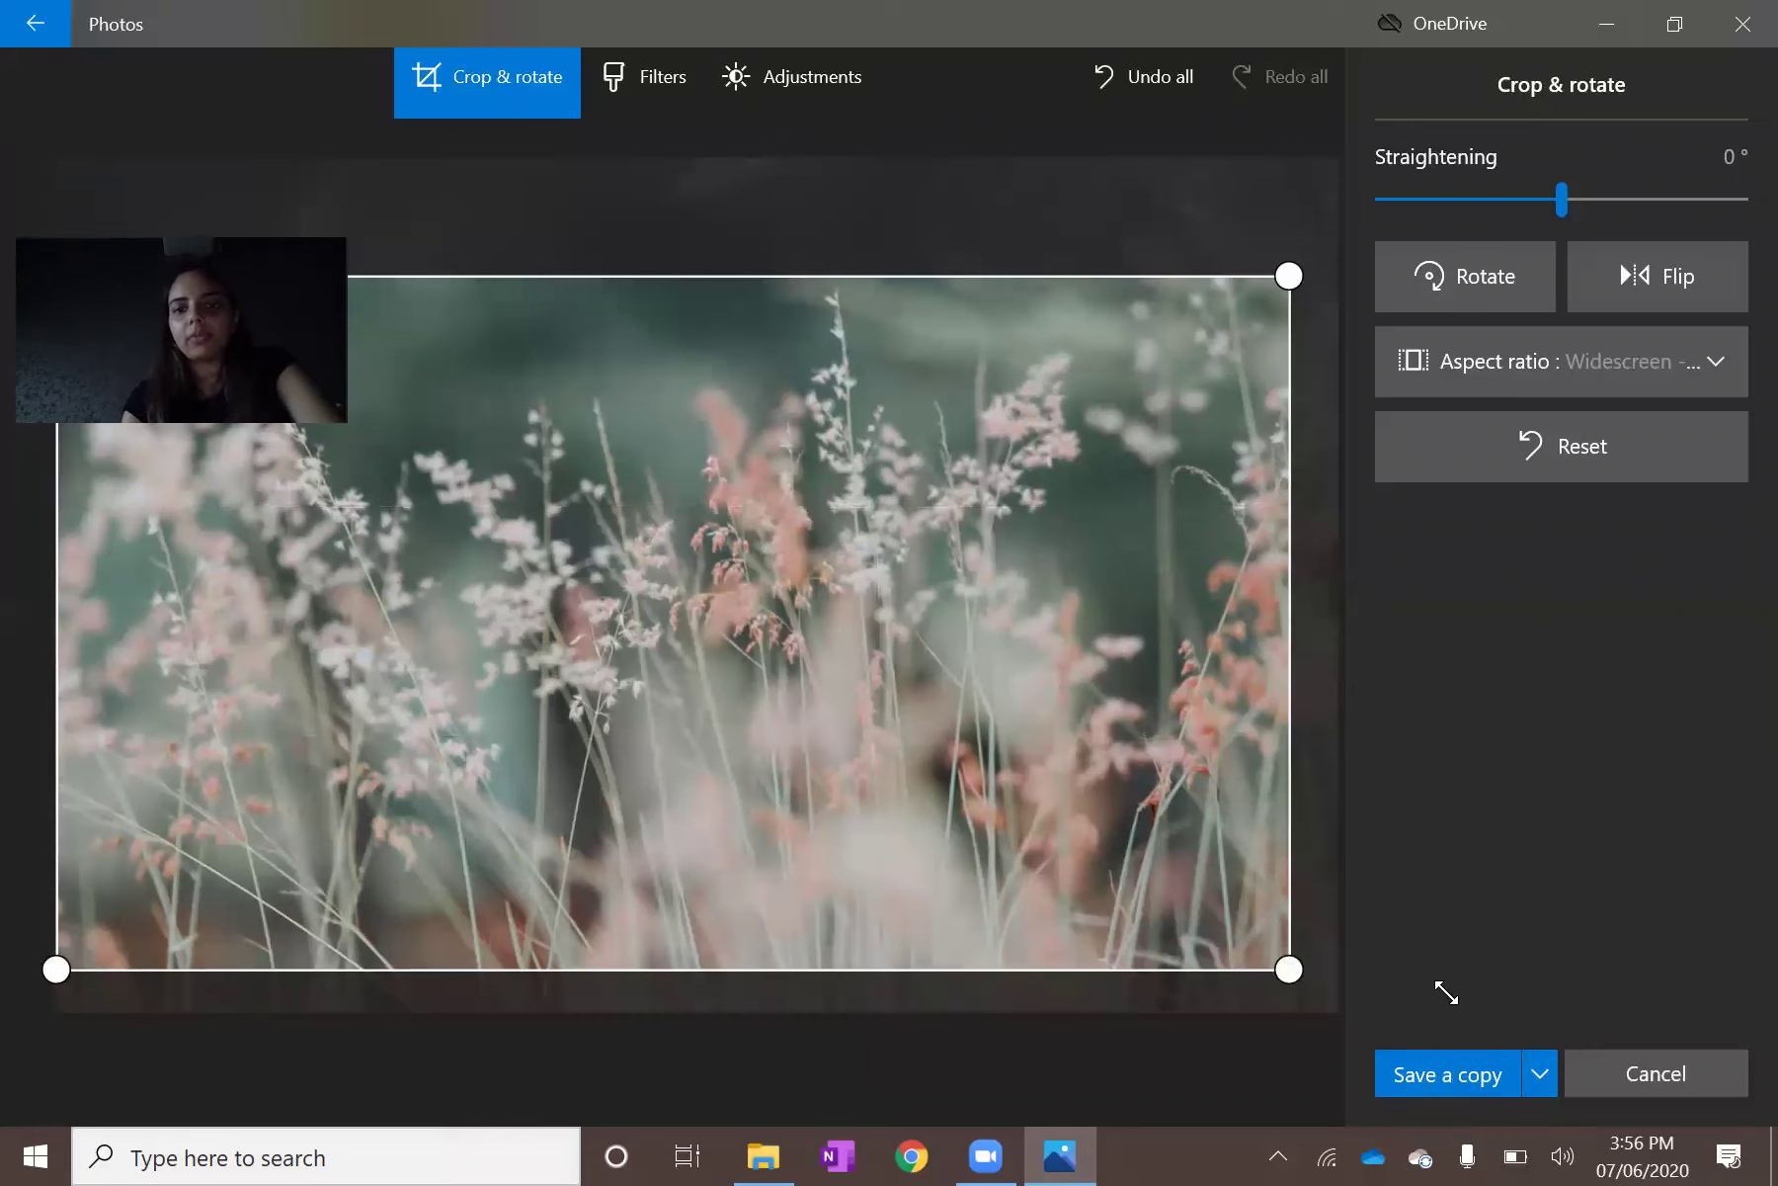
drag(1116, 657, 1075, 654)
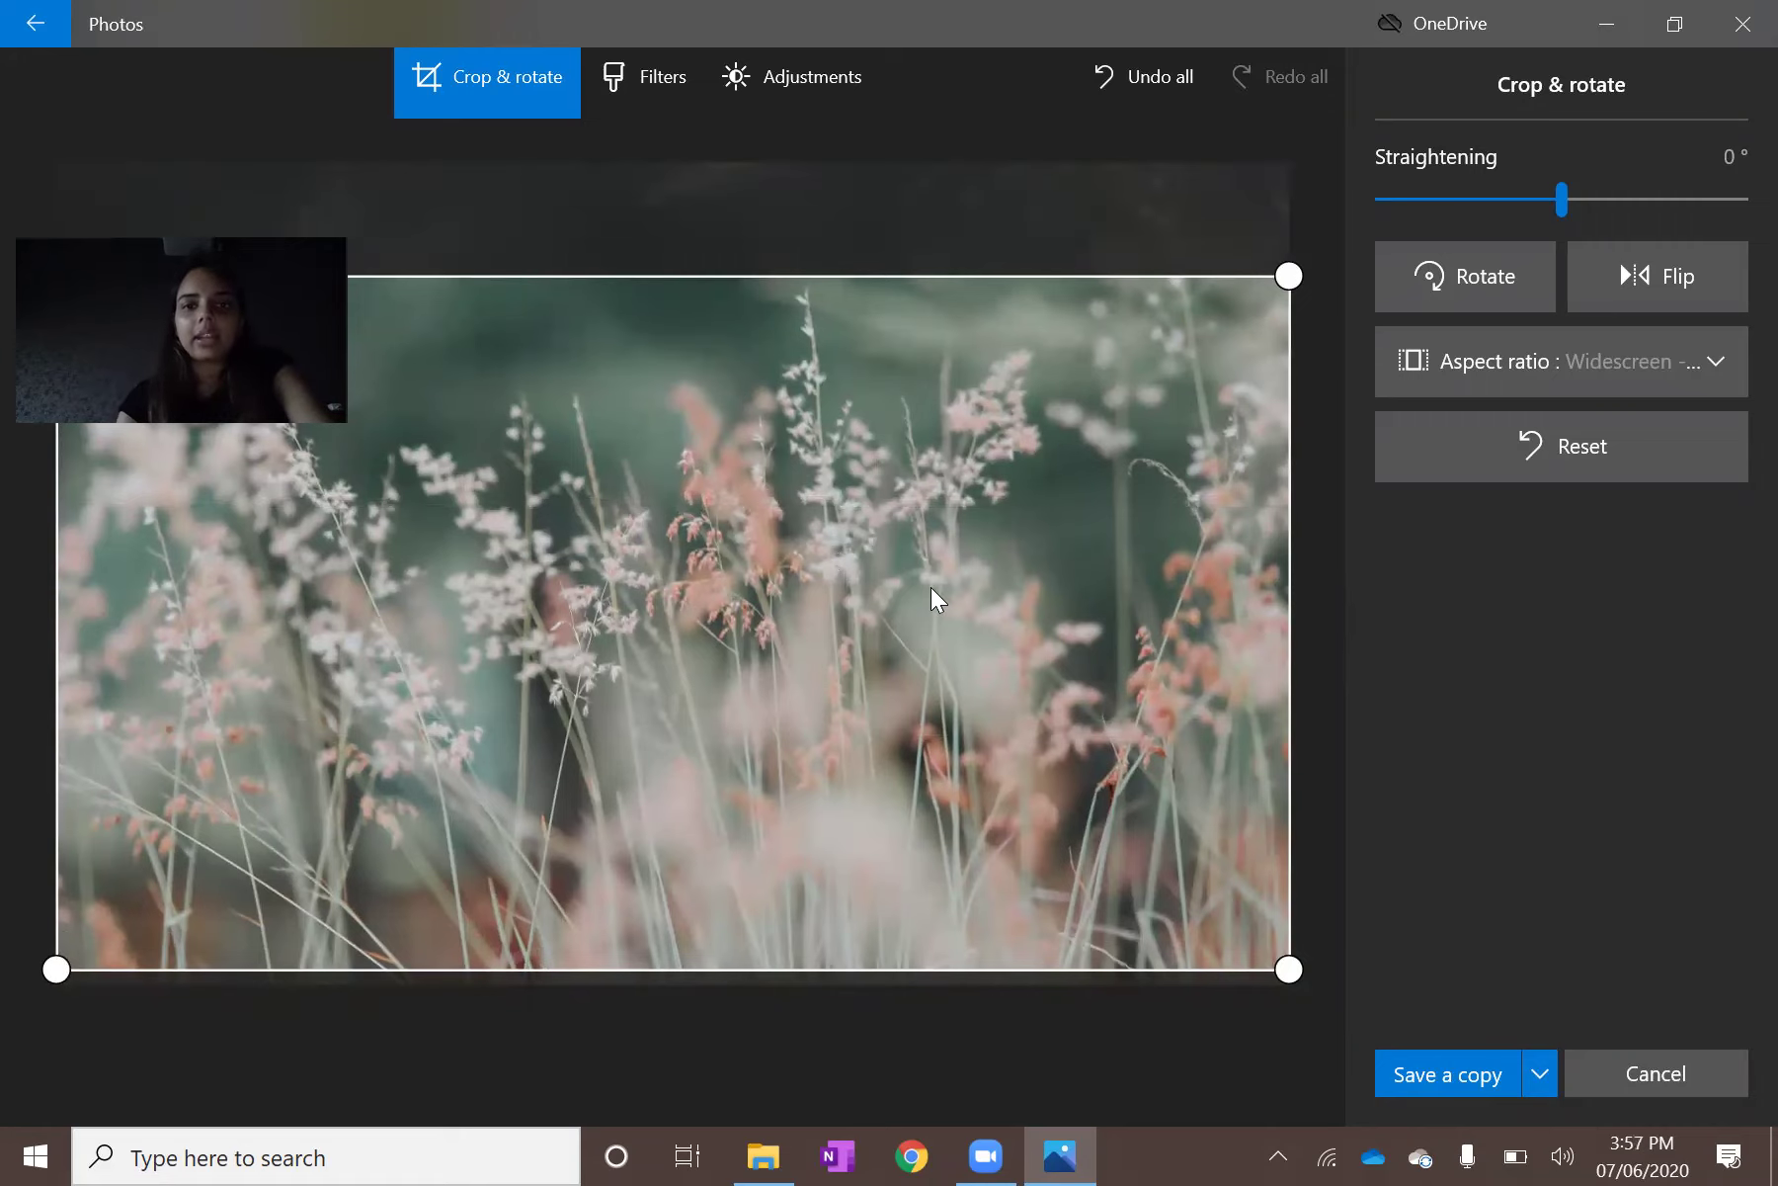
drag(935, 530, 940, 602)
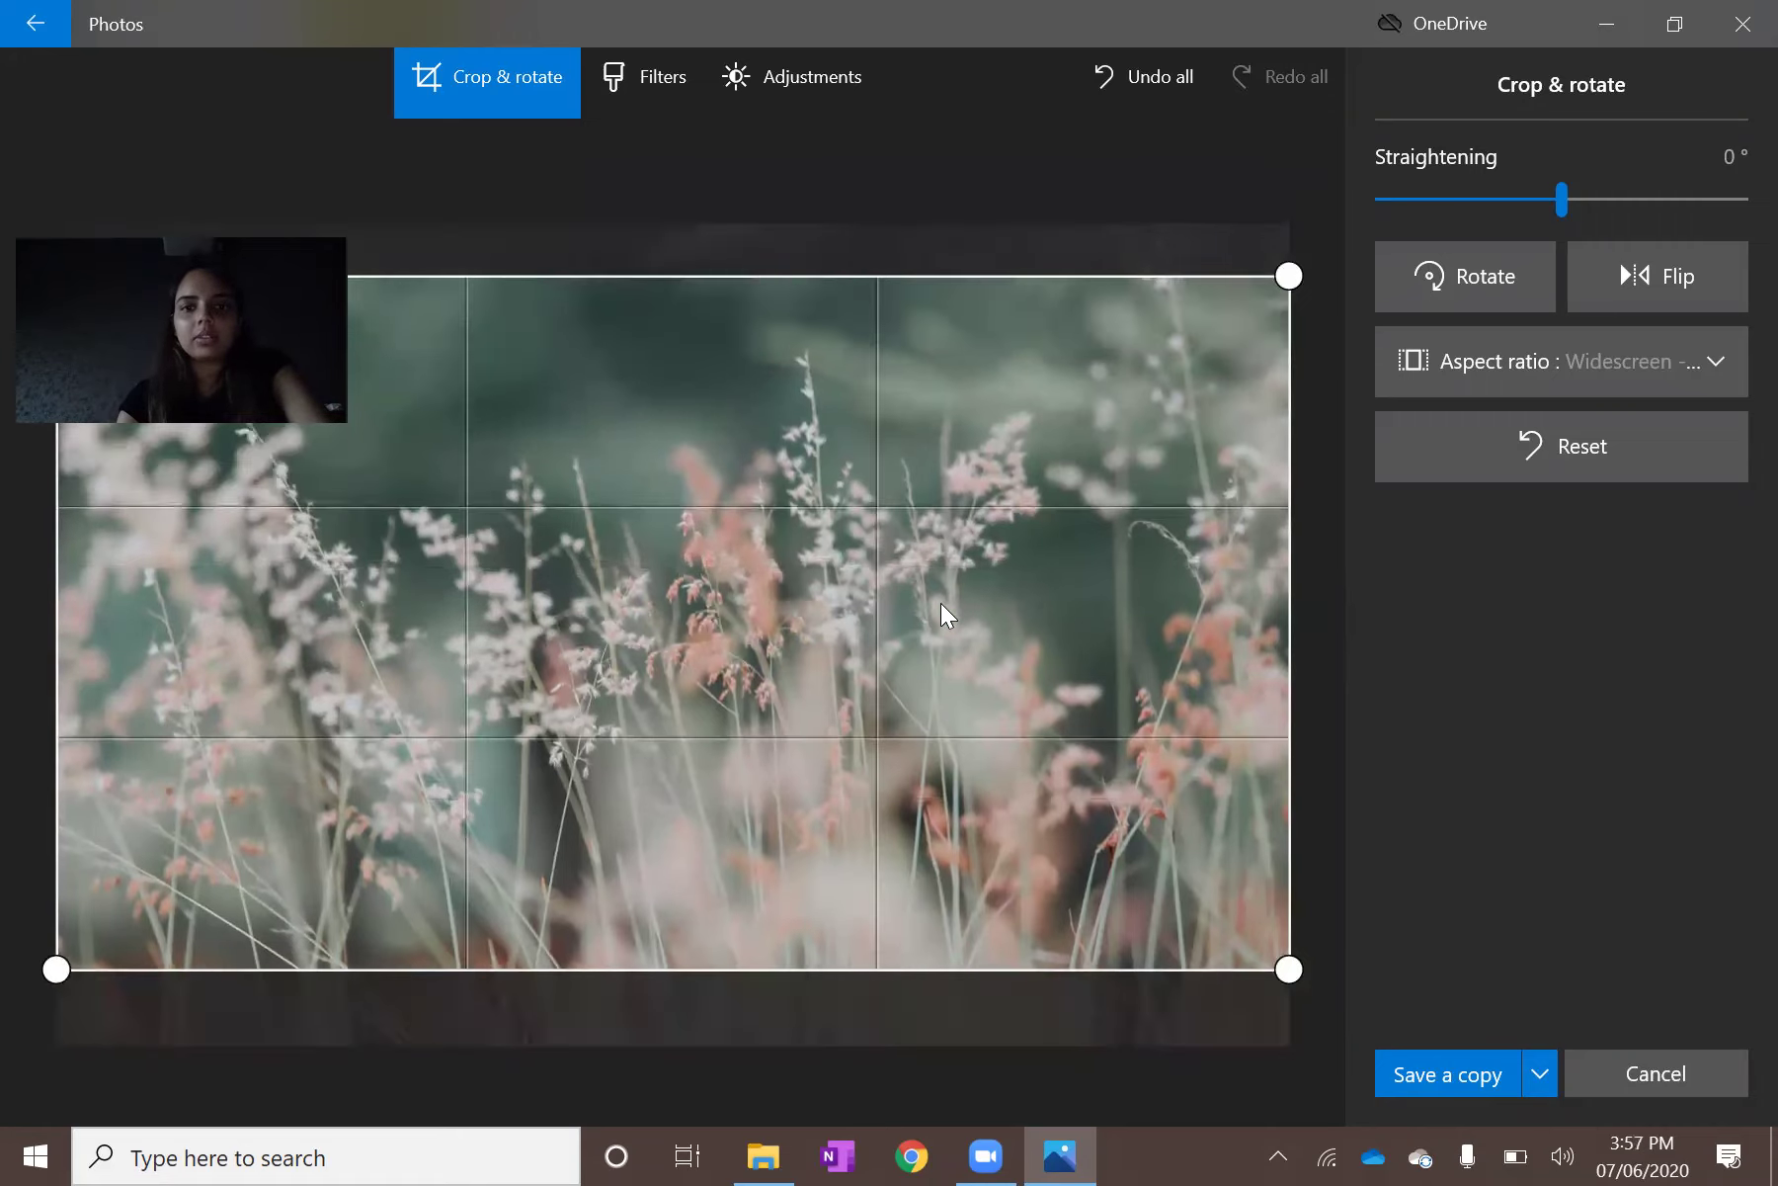
drag(986, 445, 996, 652)
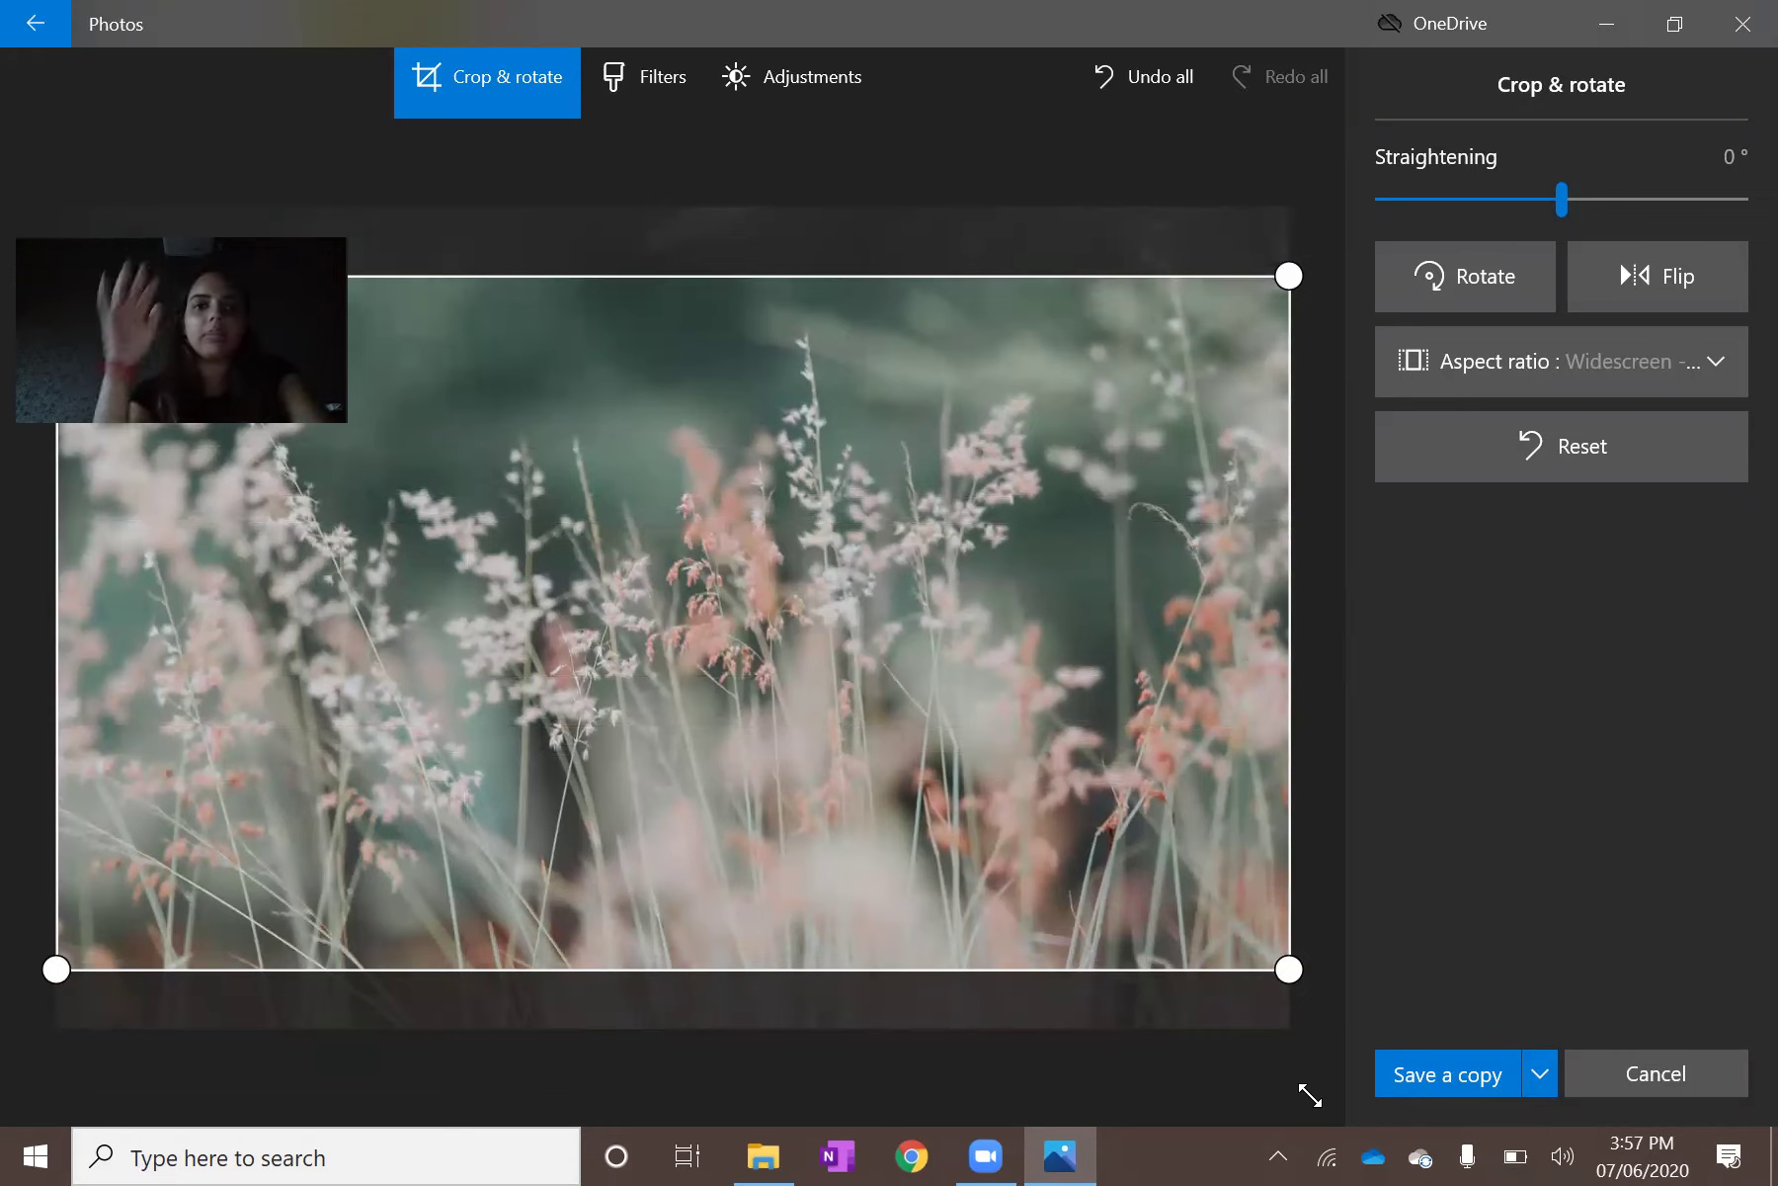
Save the widescreen crop over the original flower picture instead of as a copy.
click(1537, 1070)
click(1497, 1028)
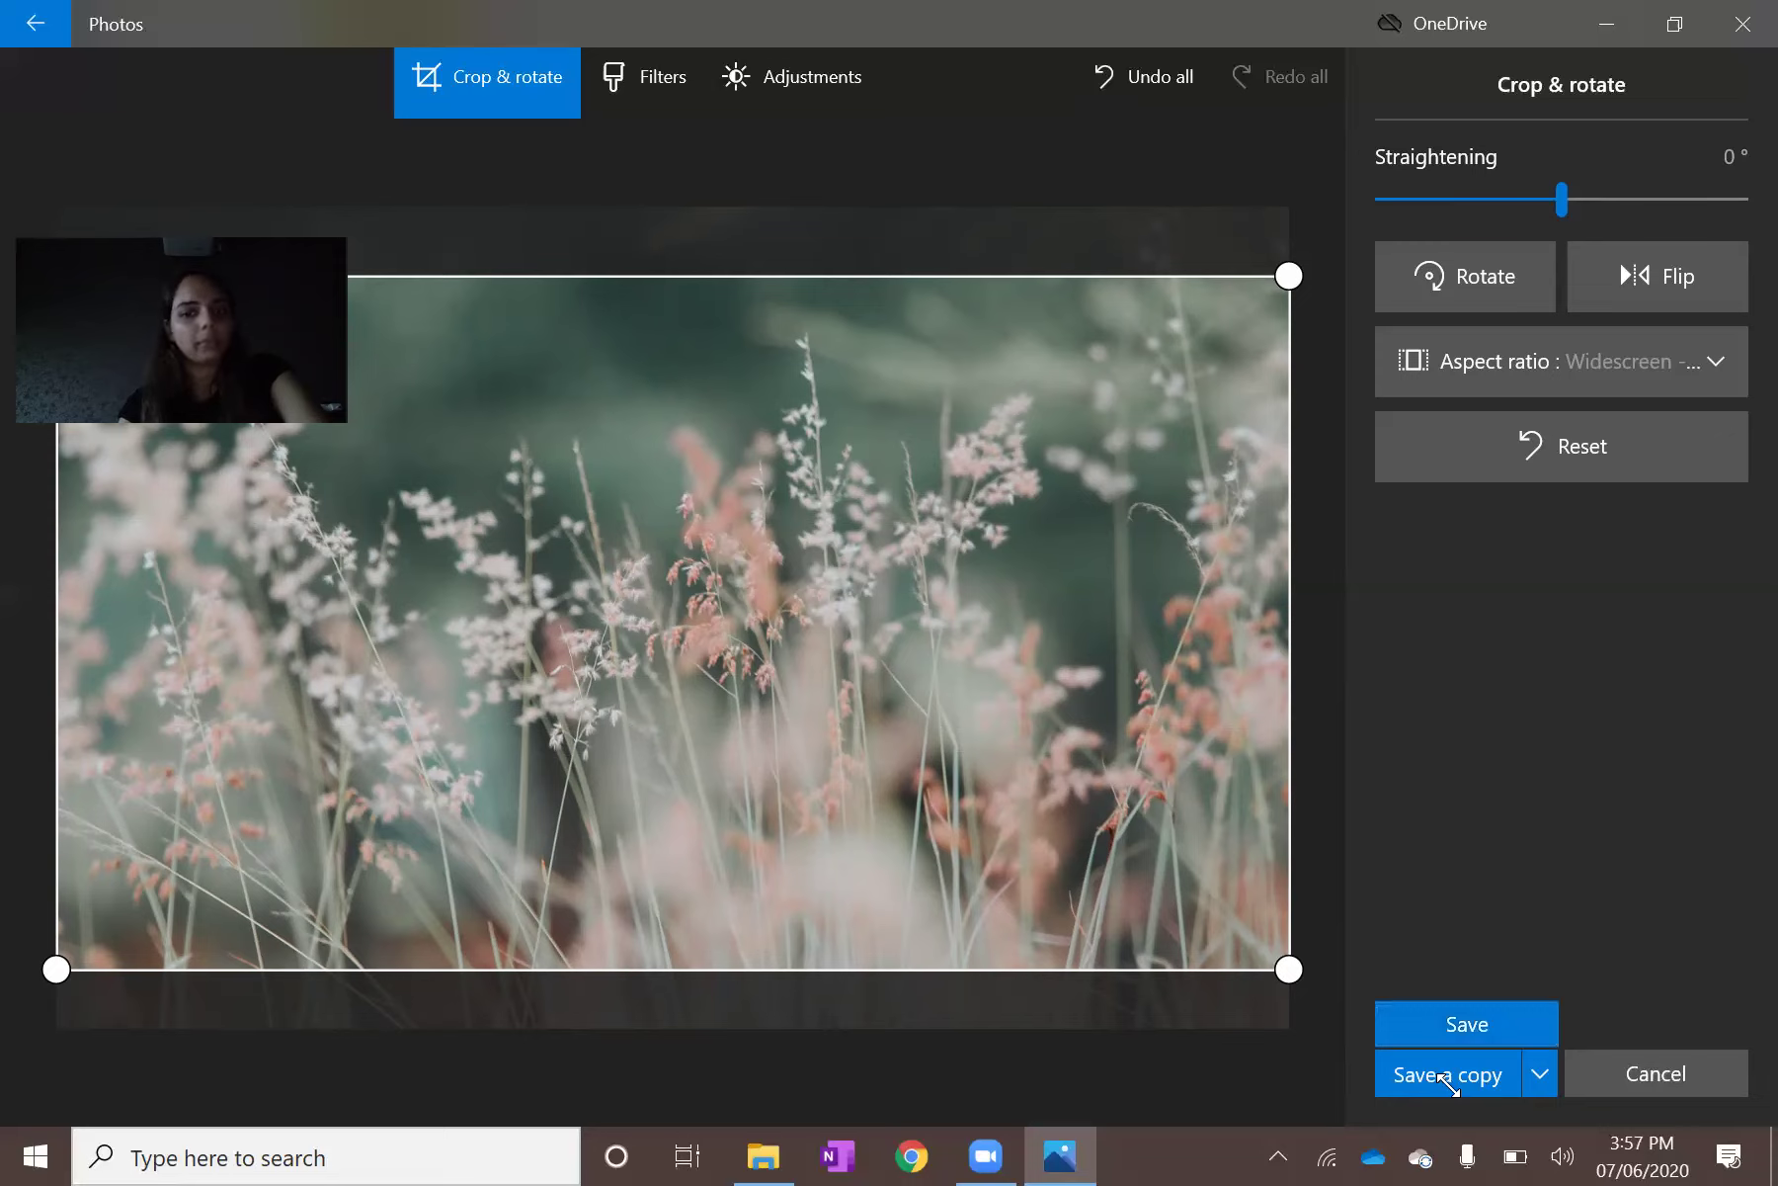
click(1467, 1023)
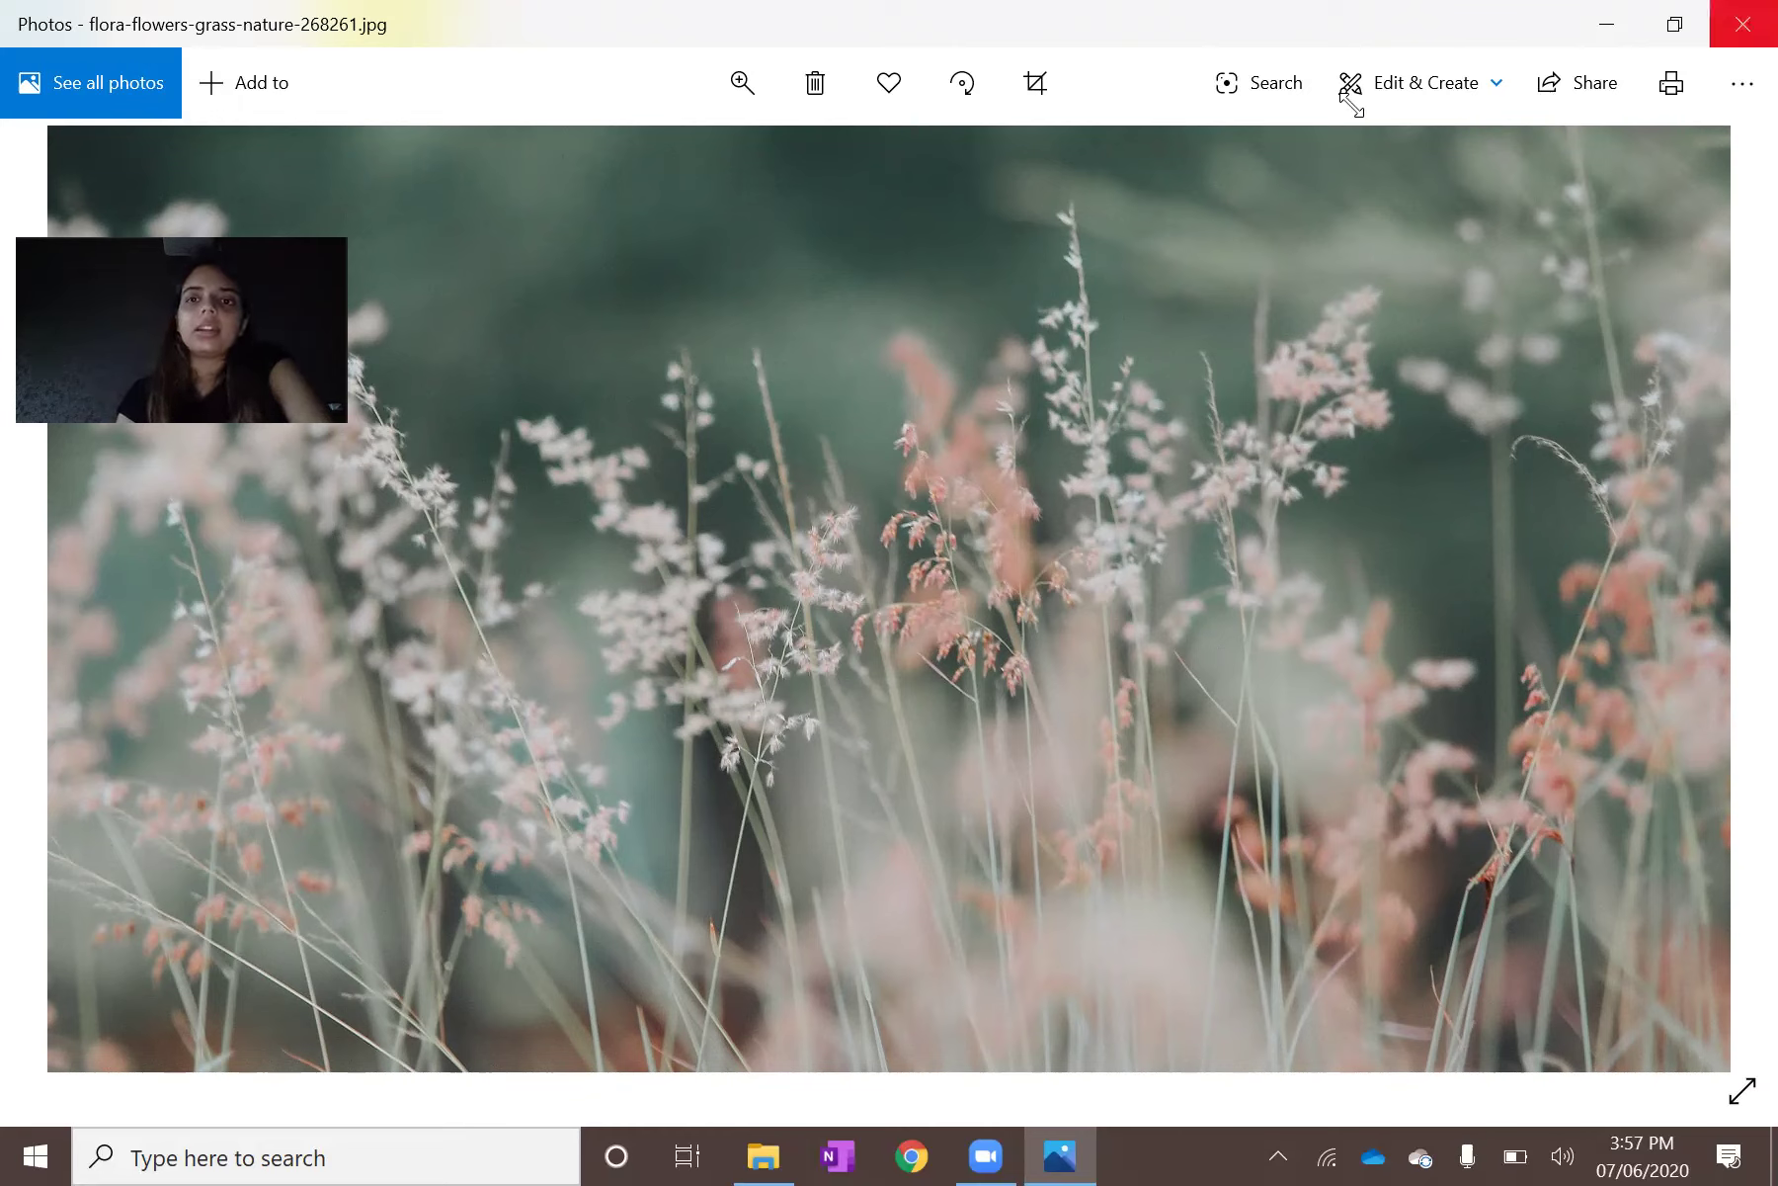
Look over the editing and creation options offered for the cropped picture and close Photos.
click(1356, 69)
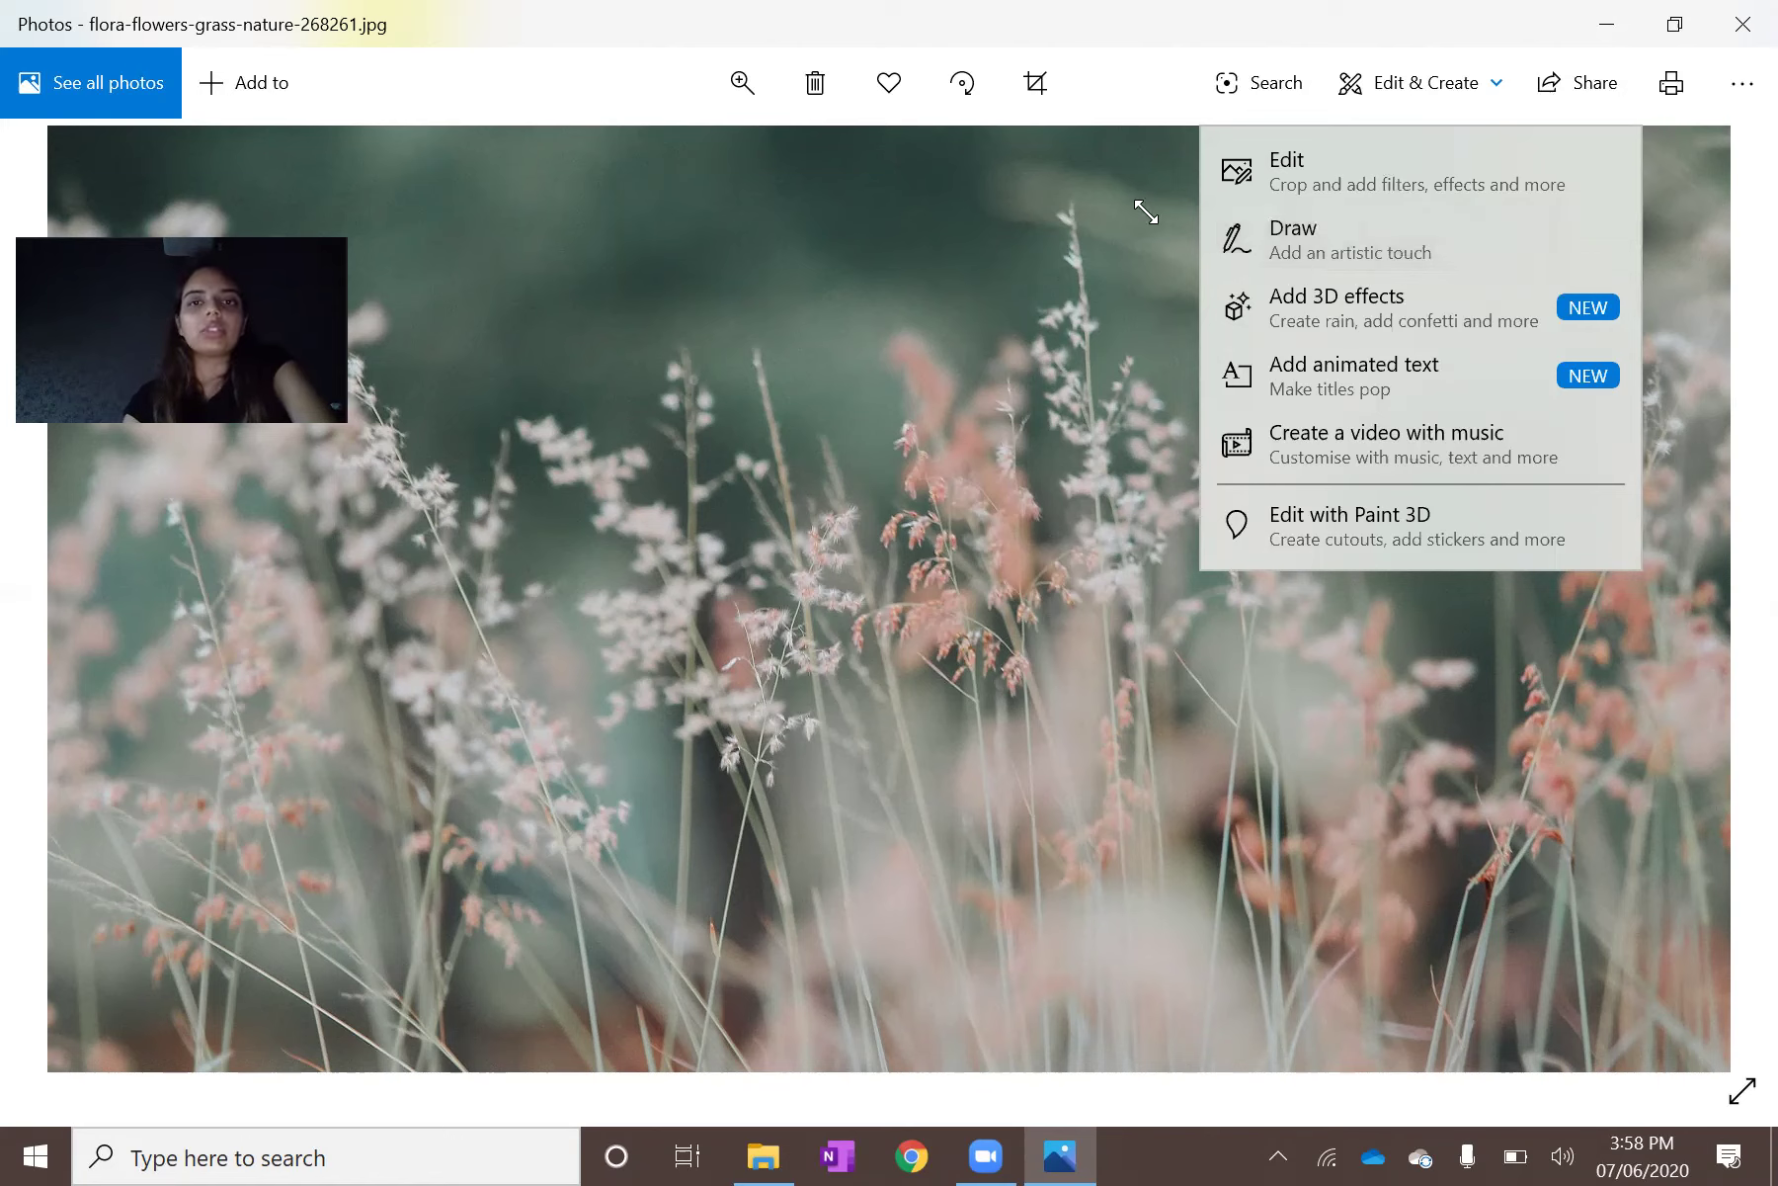
click(830, 494)
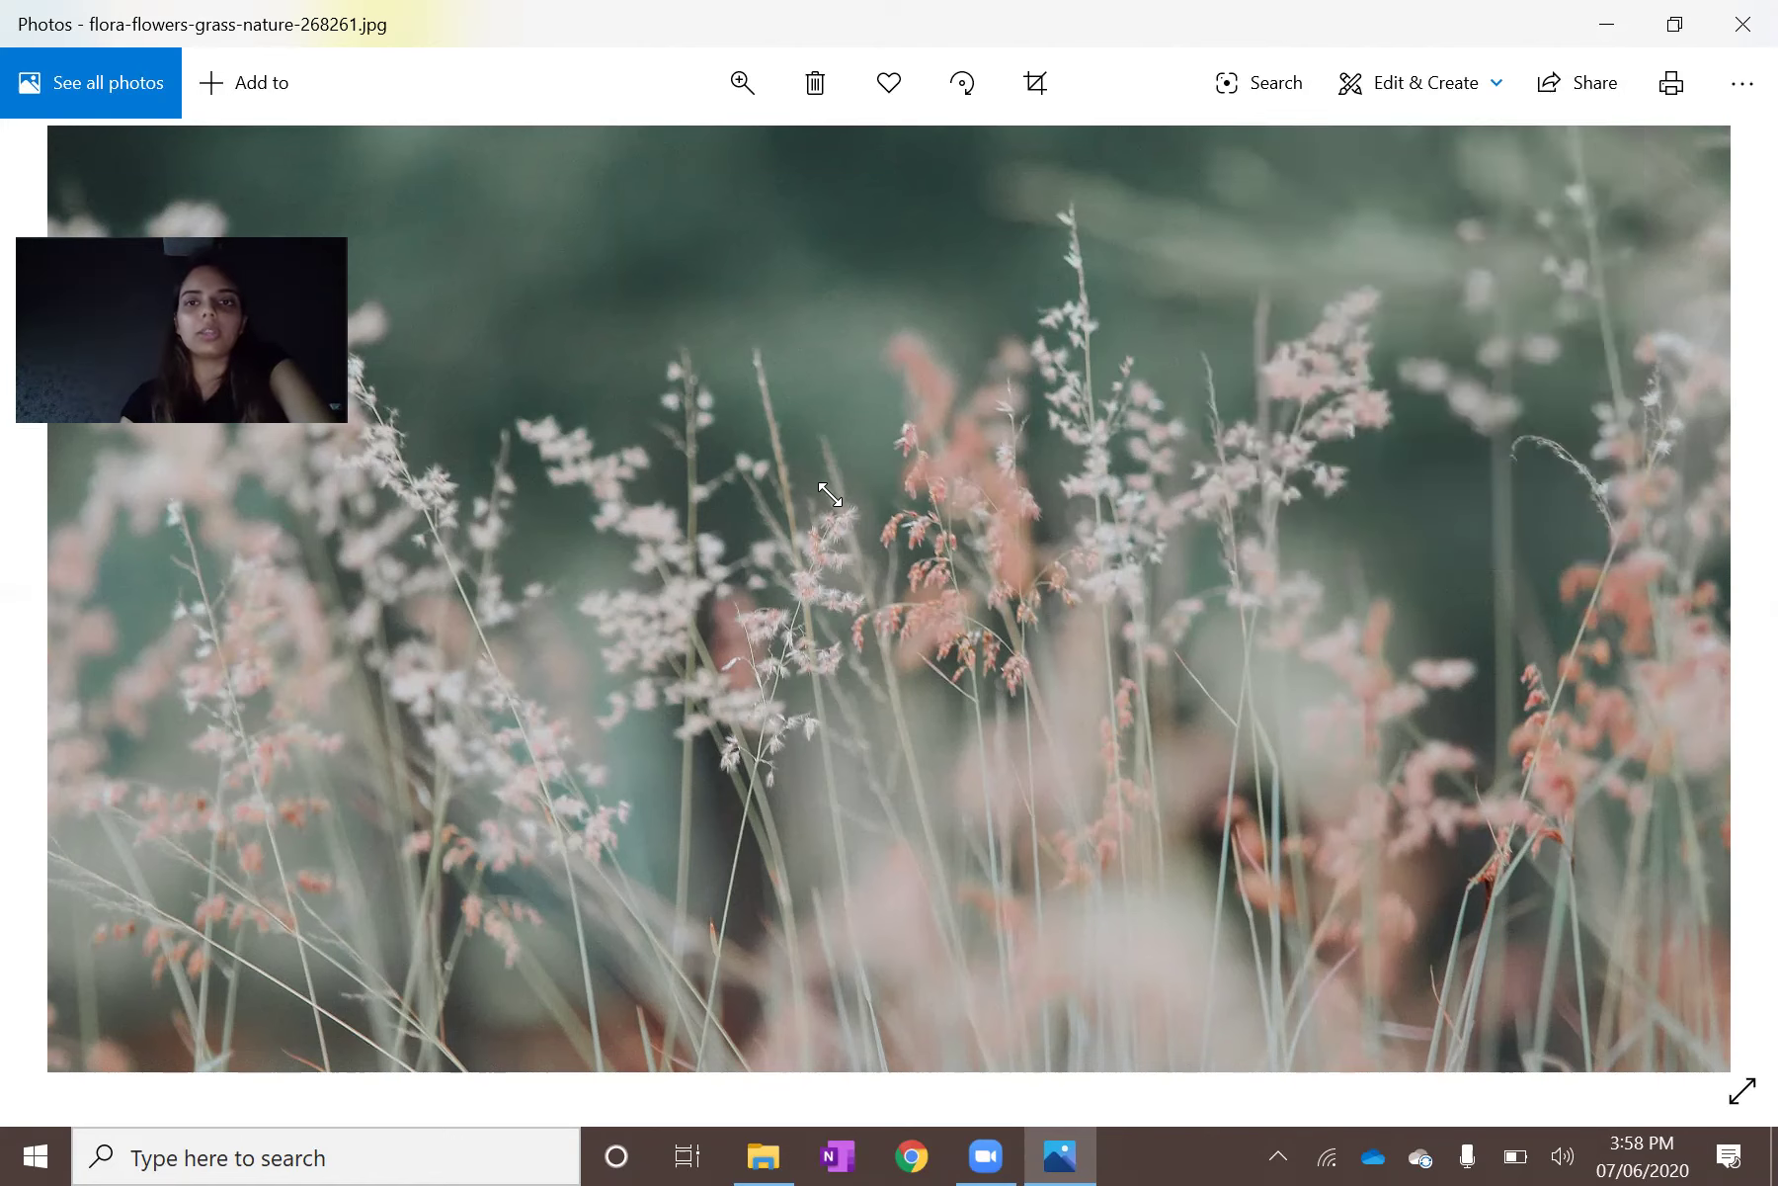
key(alt+F4)
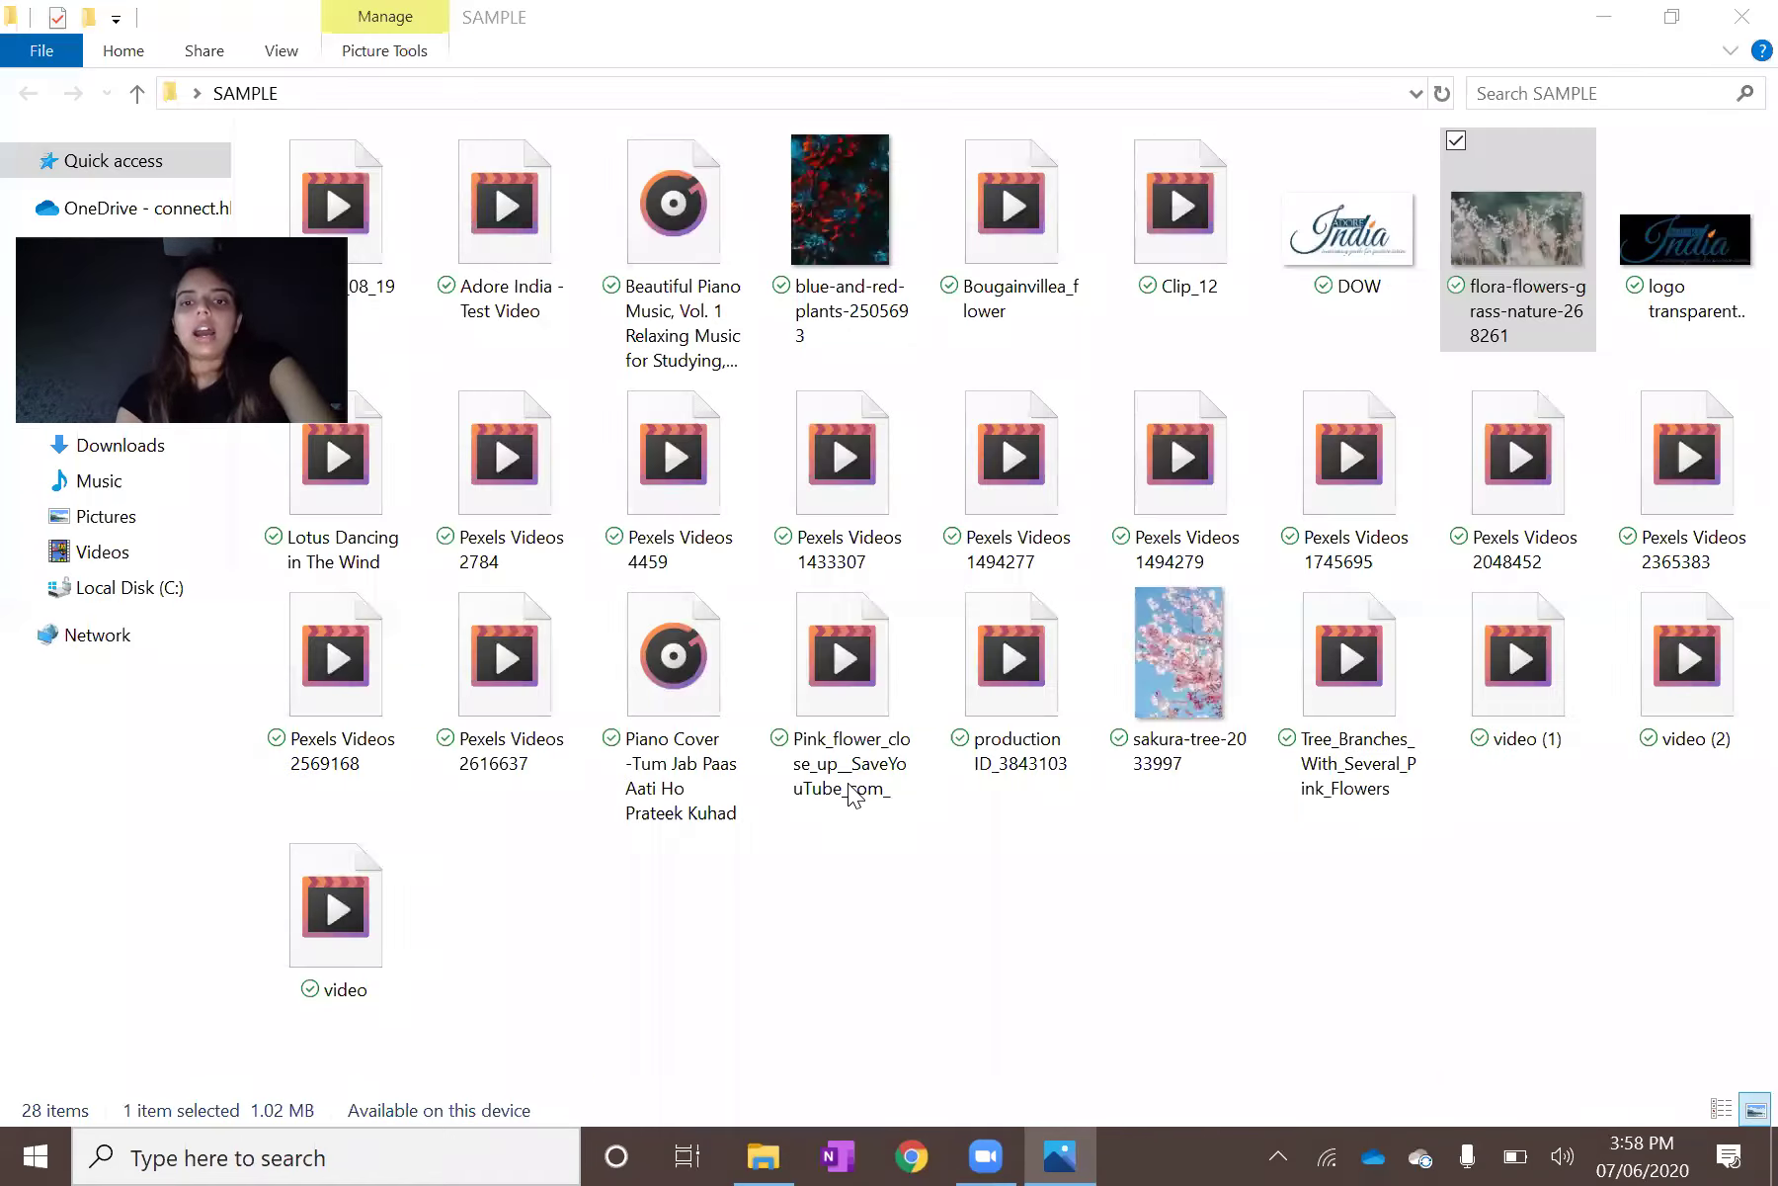
Switch to PowerPoint and create a blank presentation.
click(9, 1151)
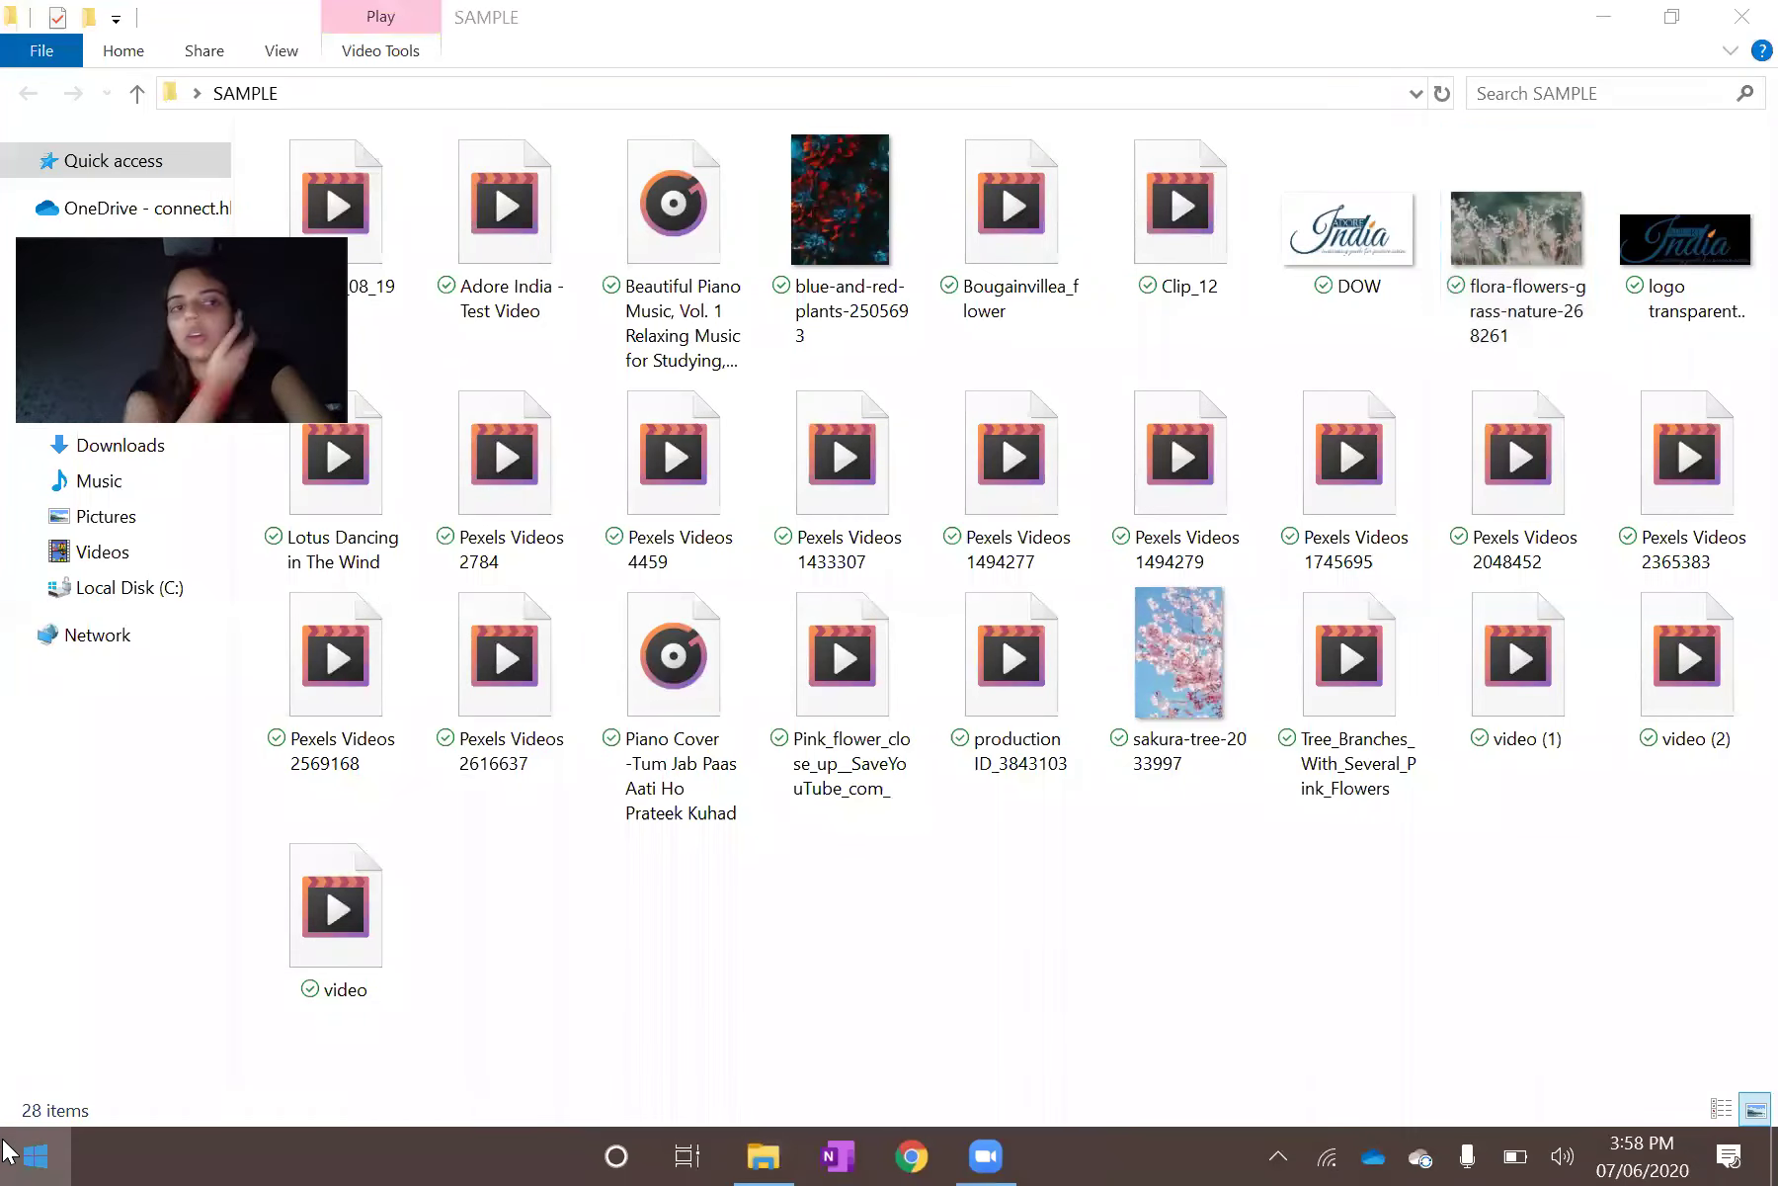
scroll(254, 1002, down, 6)
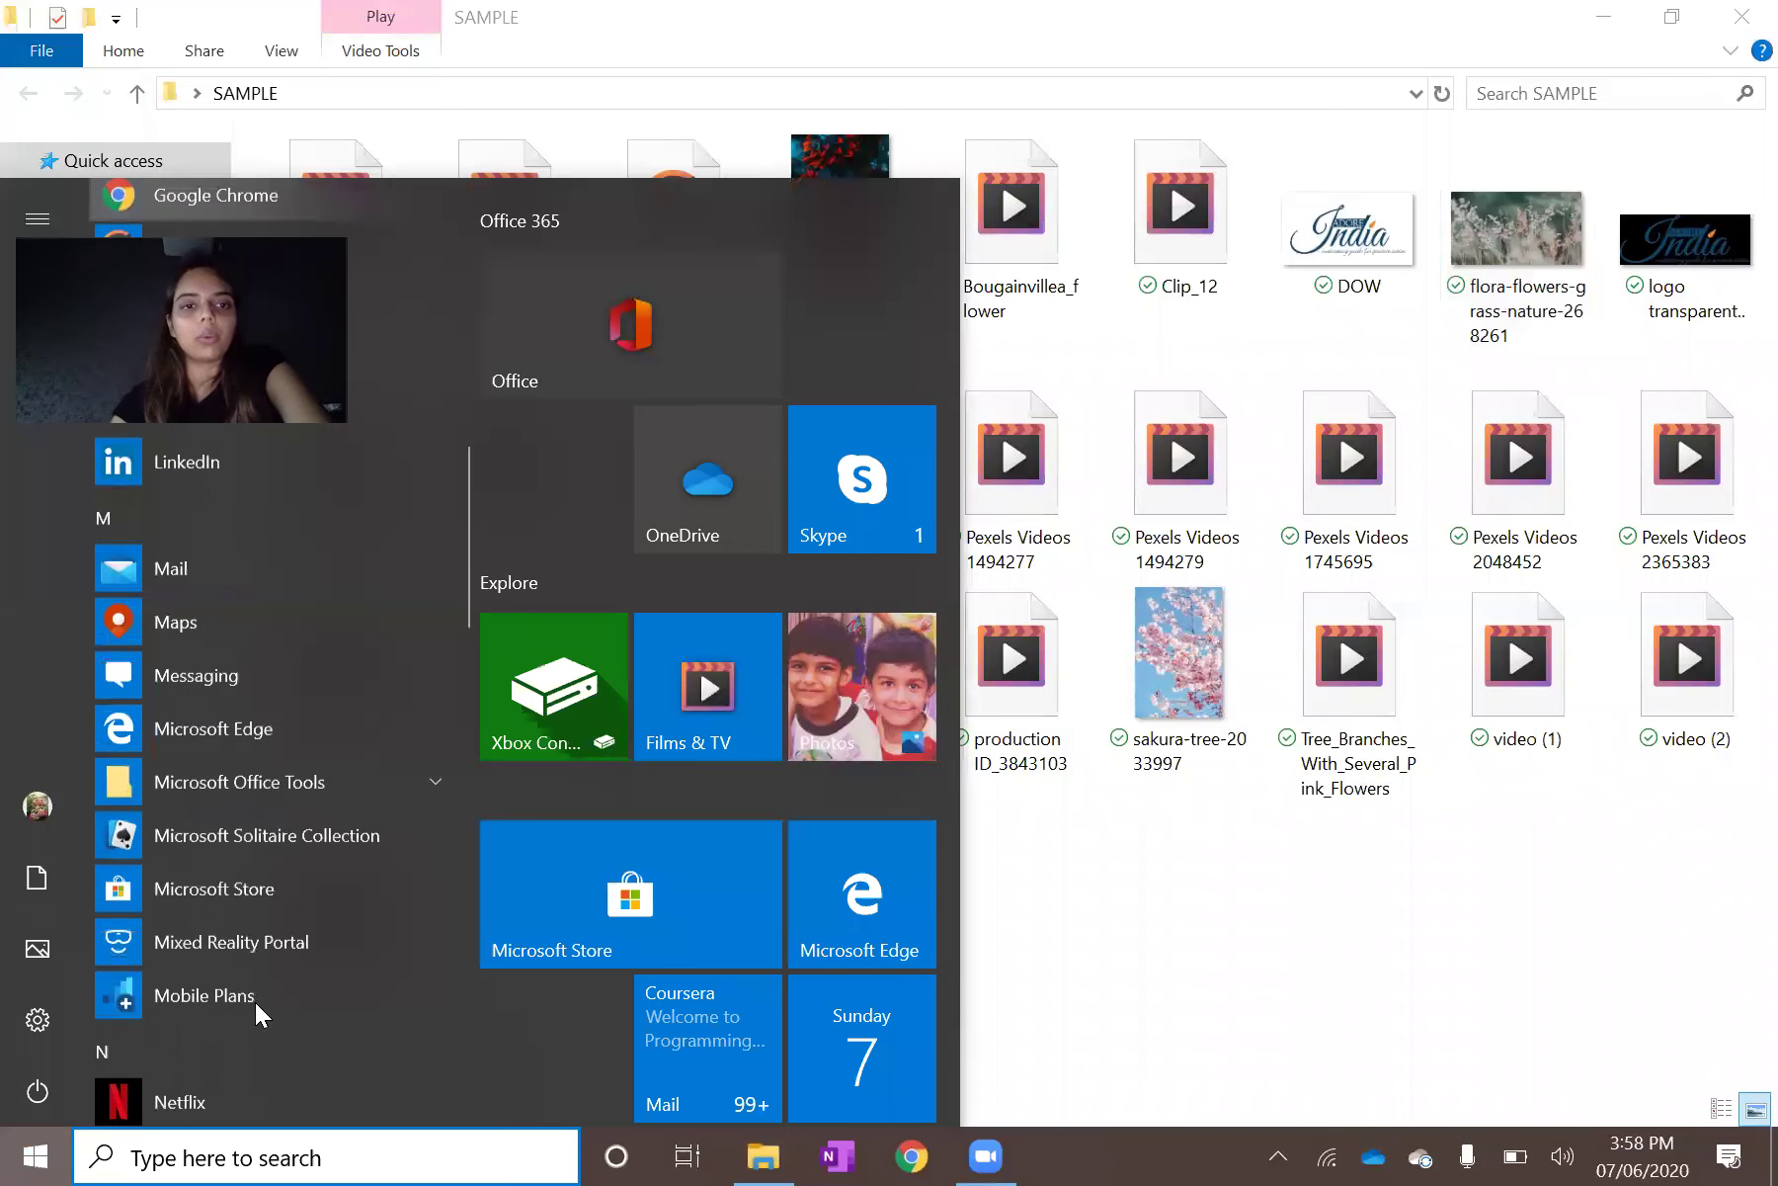
scroll(242, 661, down, 6)
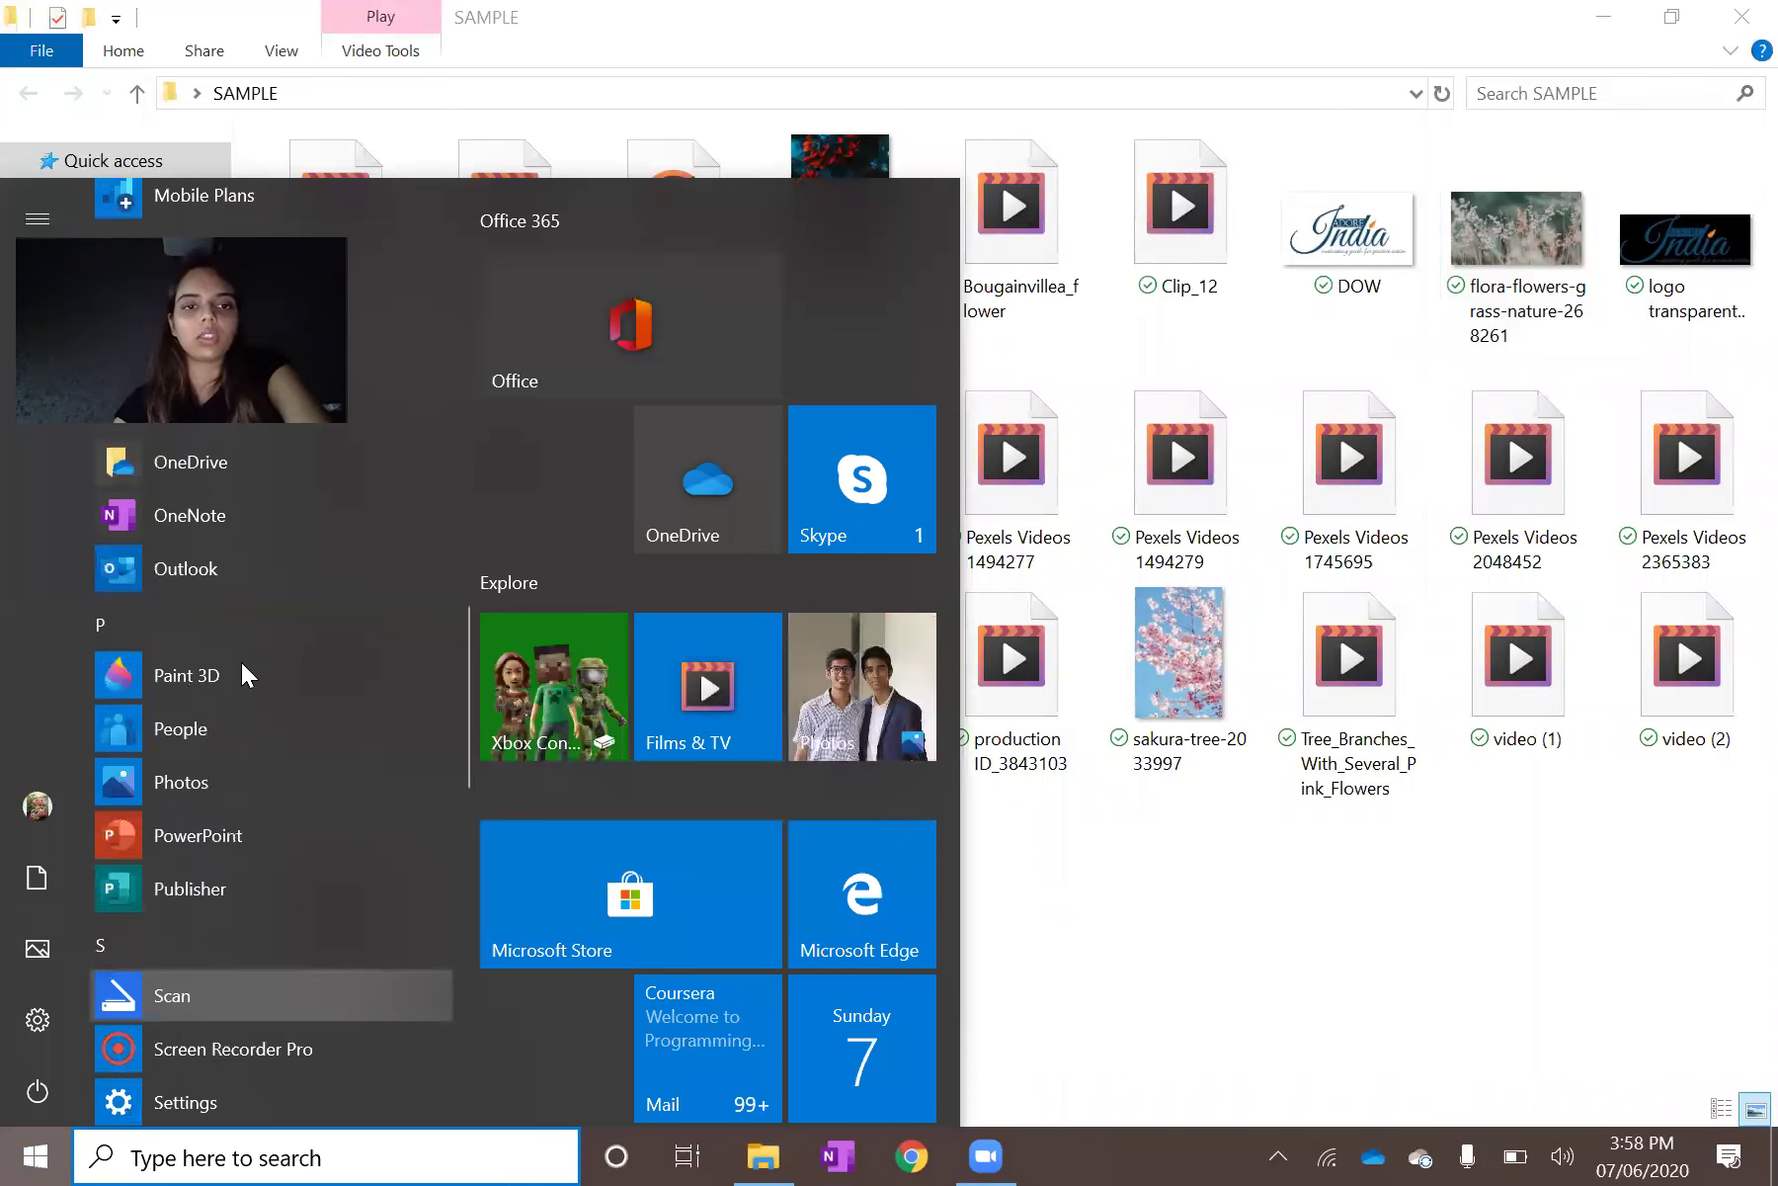
click(238, 654)
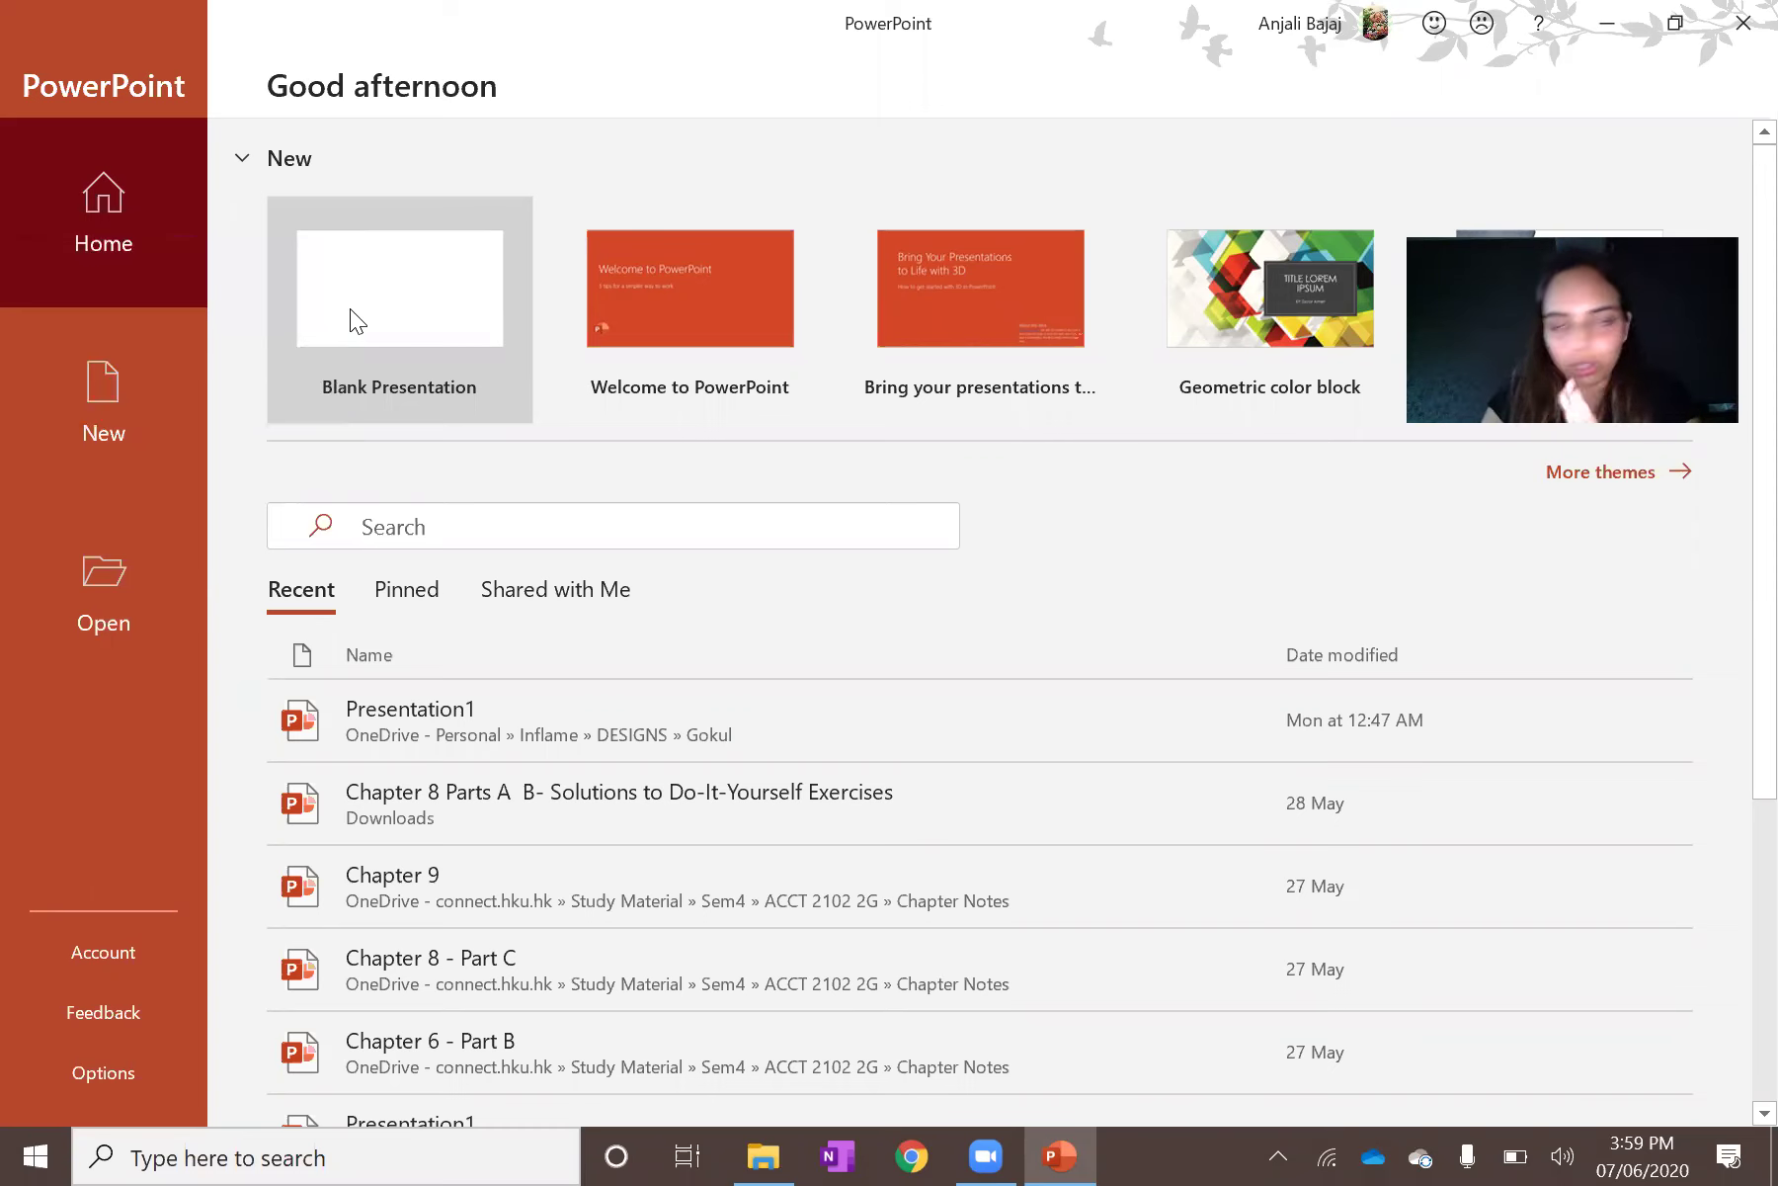
click(411, 254)
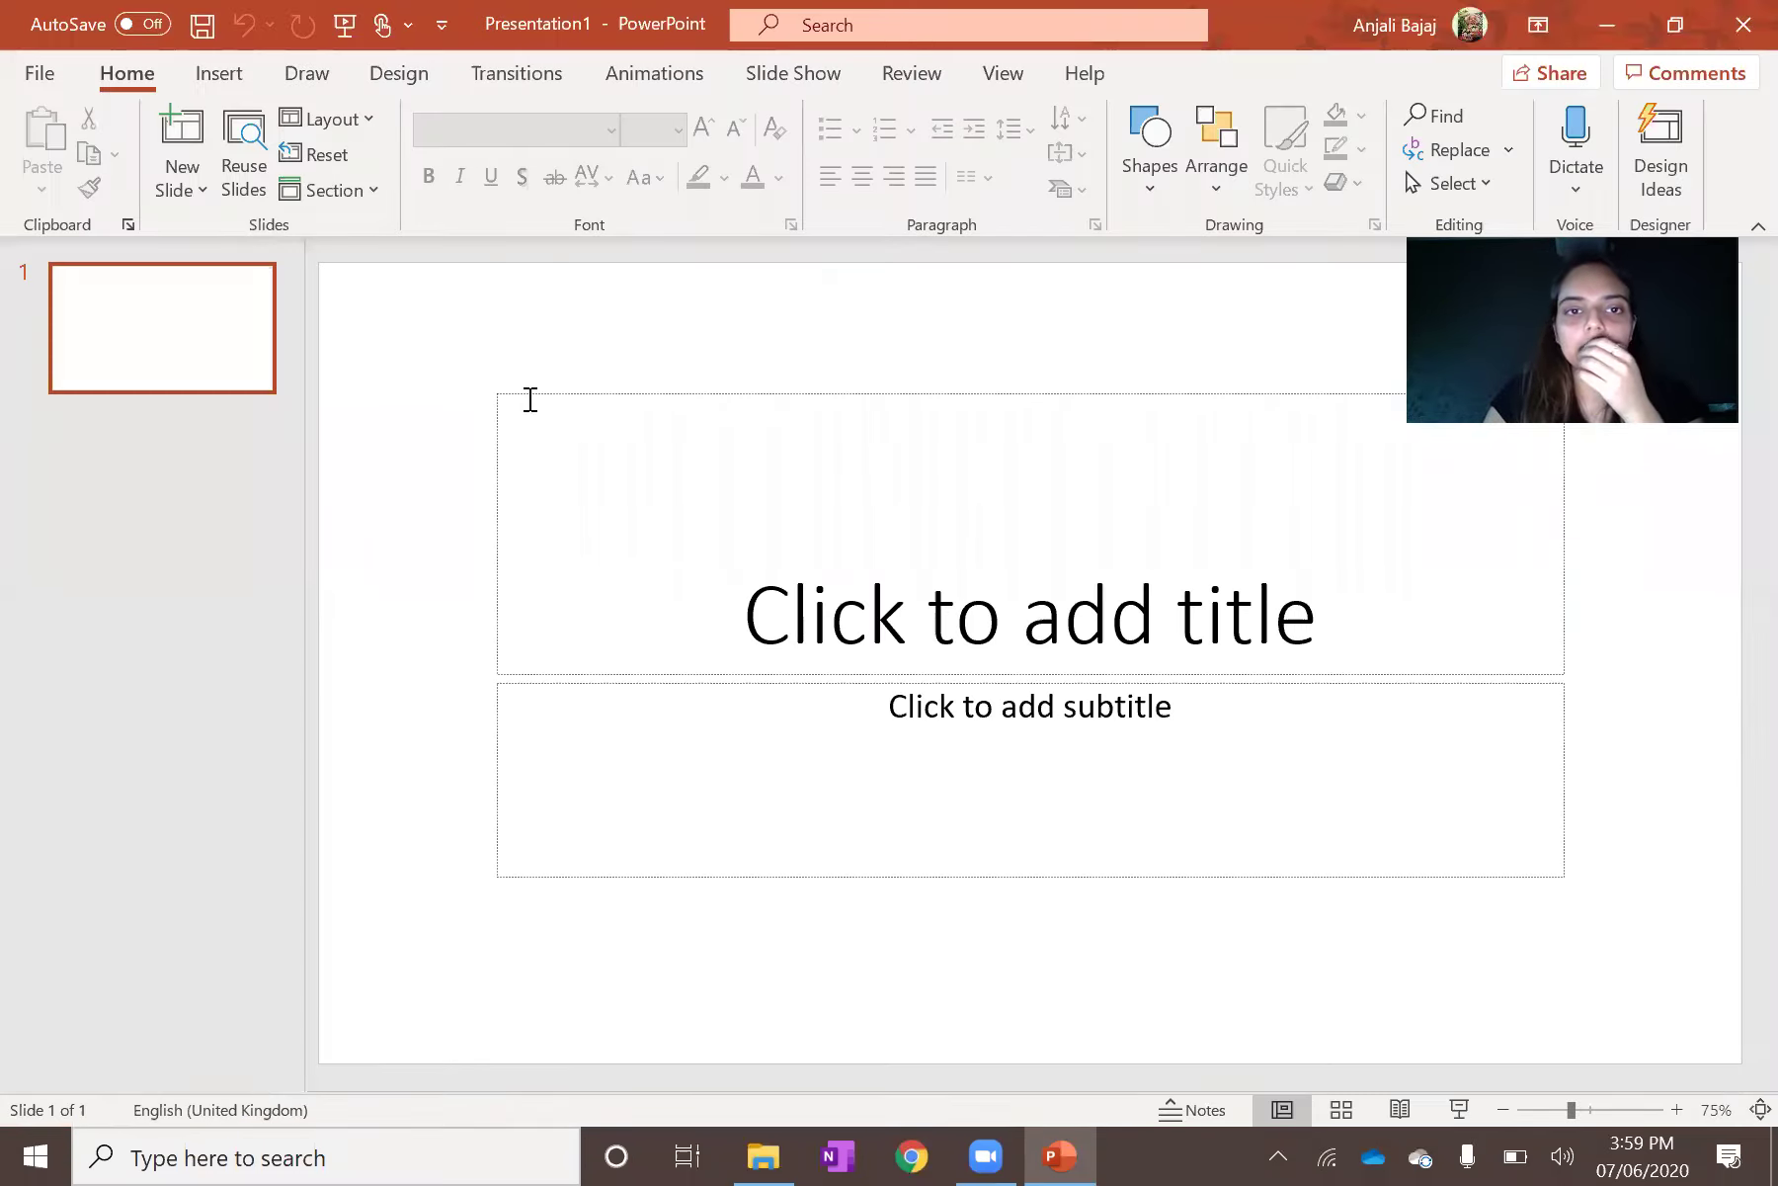
Delete the title and subtitle placeholders from the first slide.
click(548, 391)
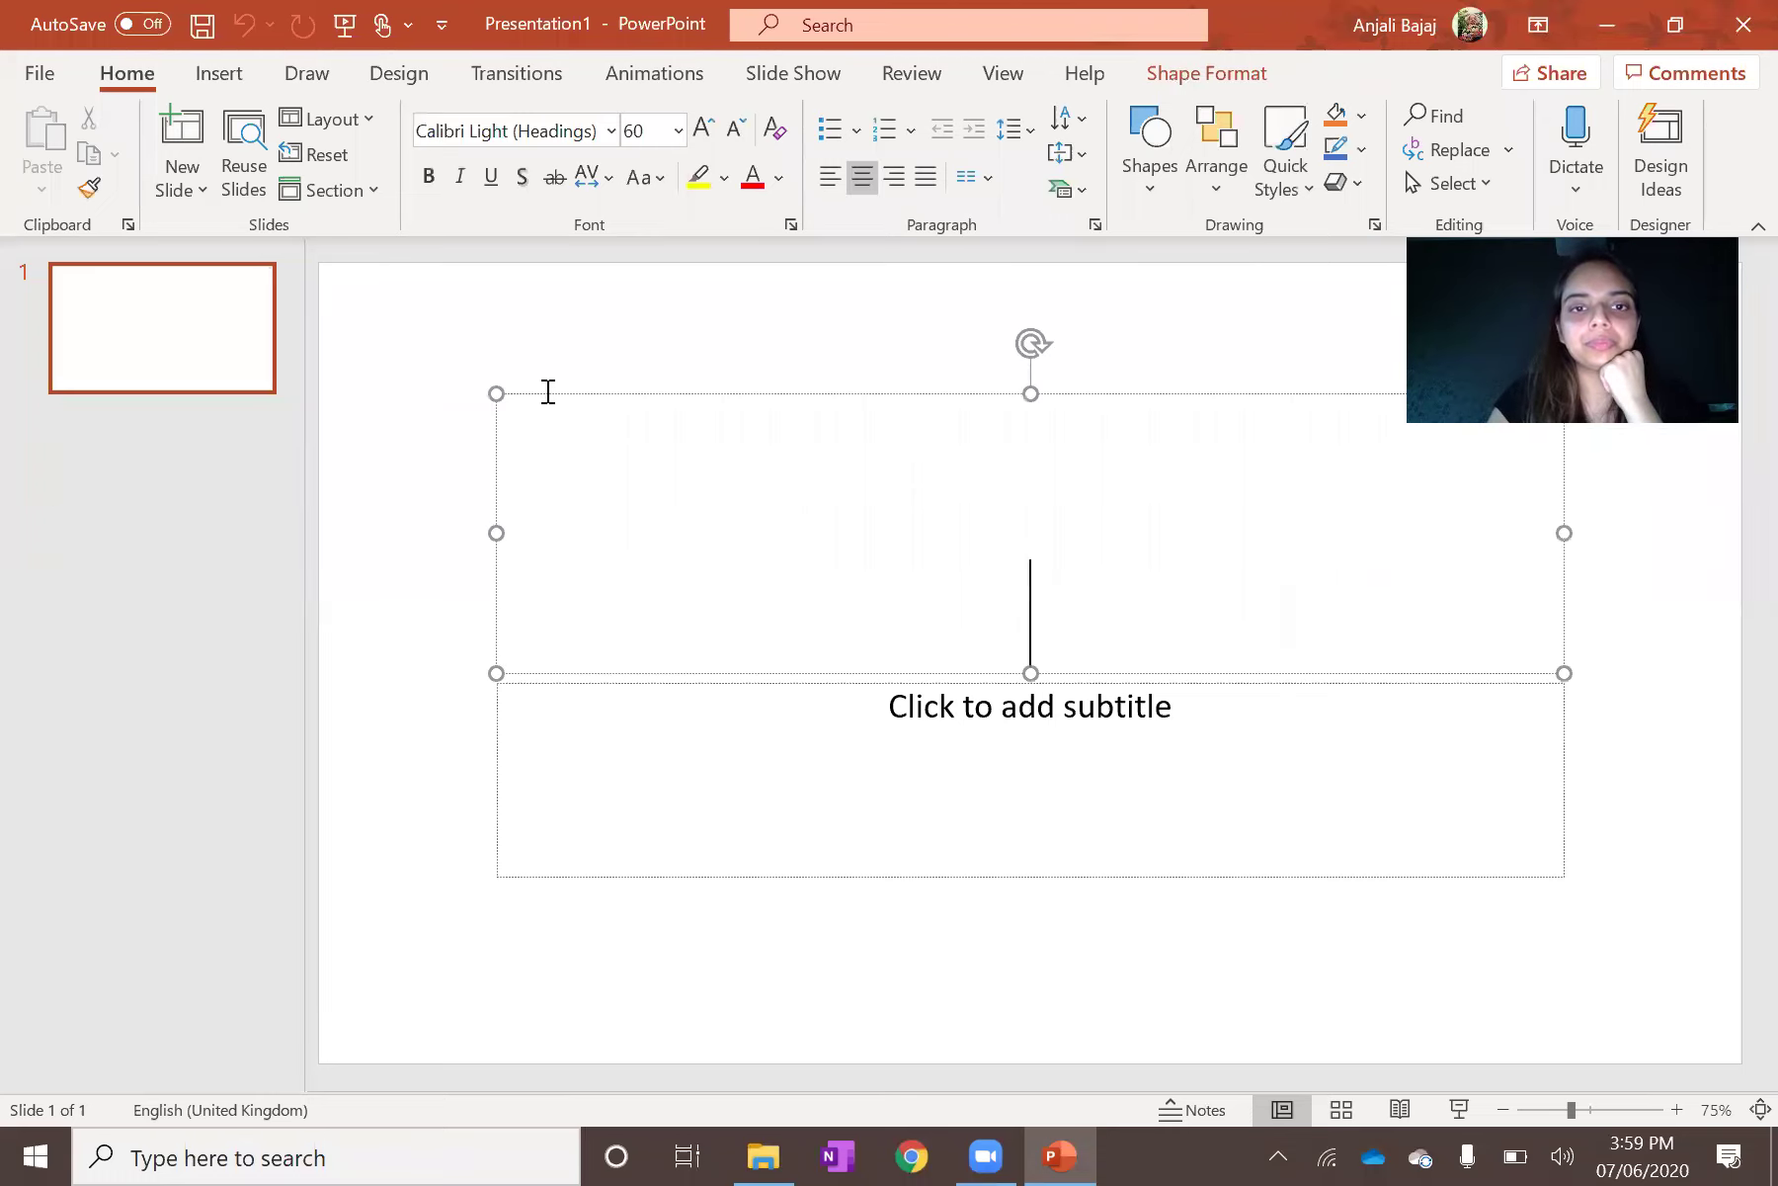
click(534, 392)
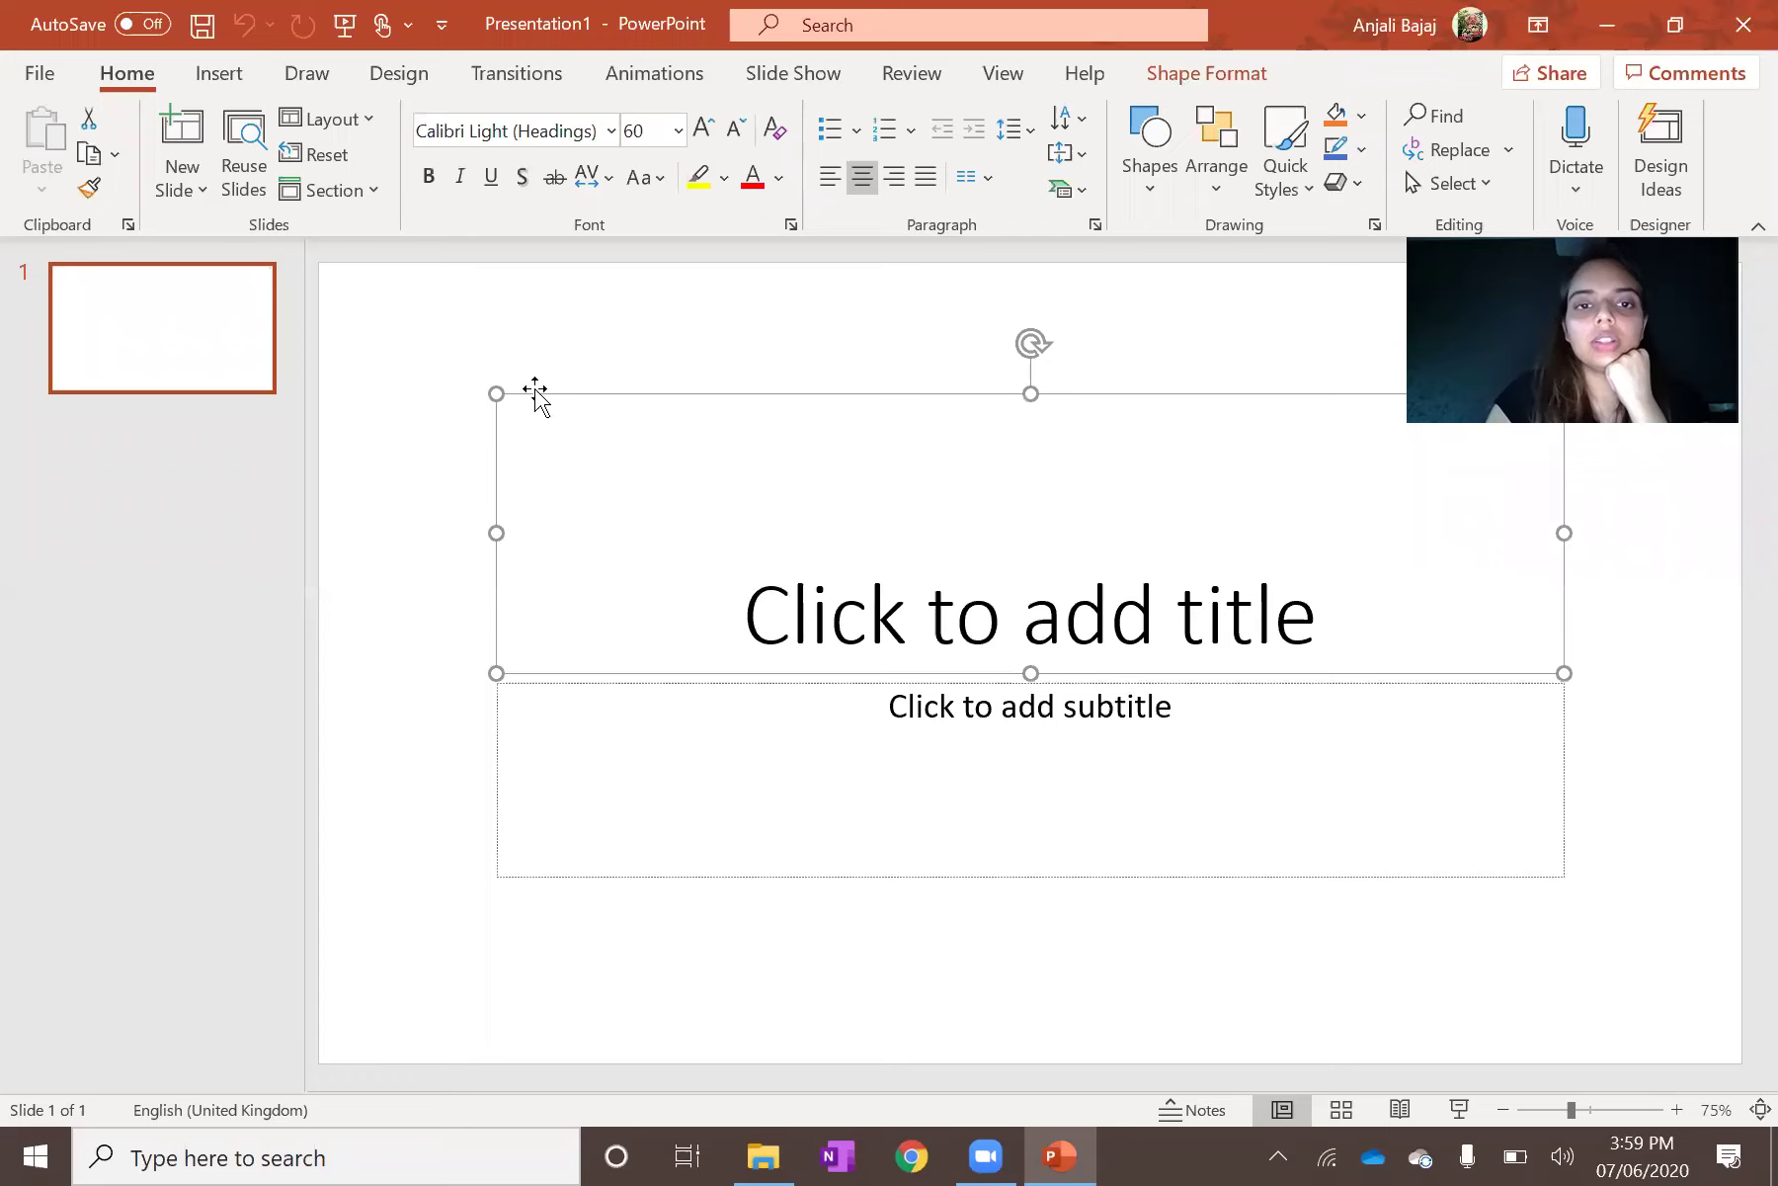
key(Delete)
click(514, 681)
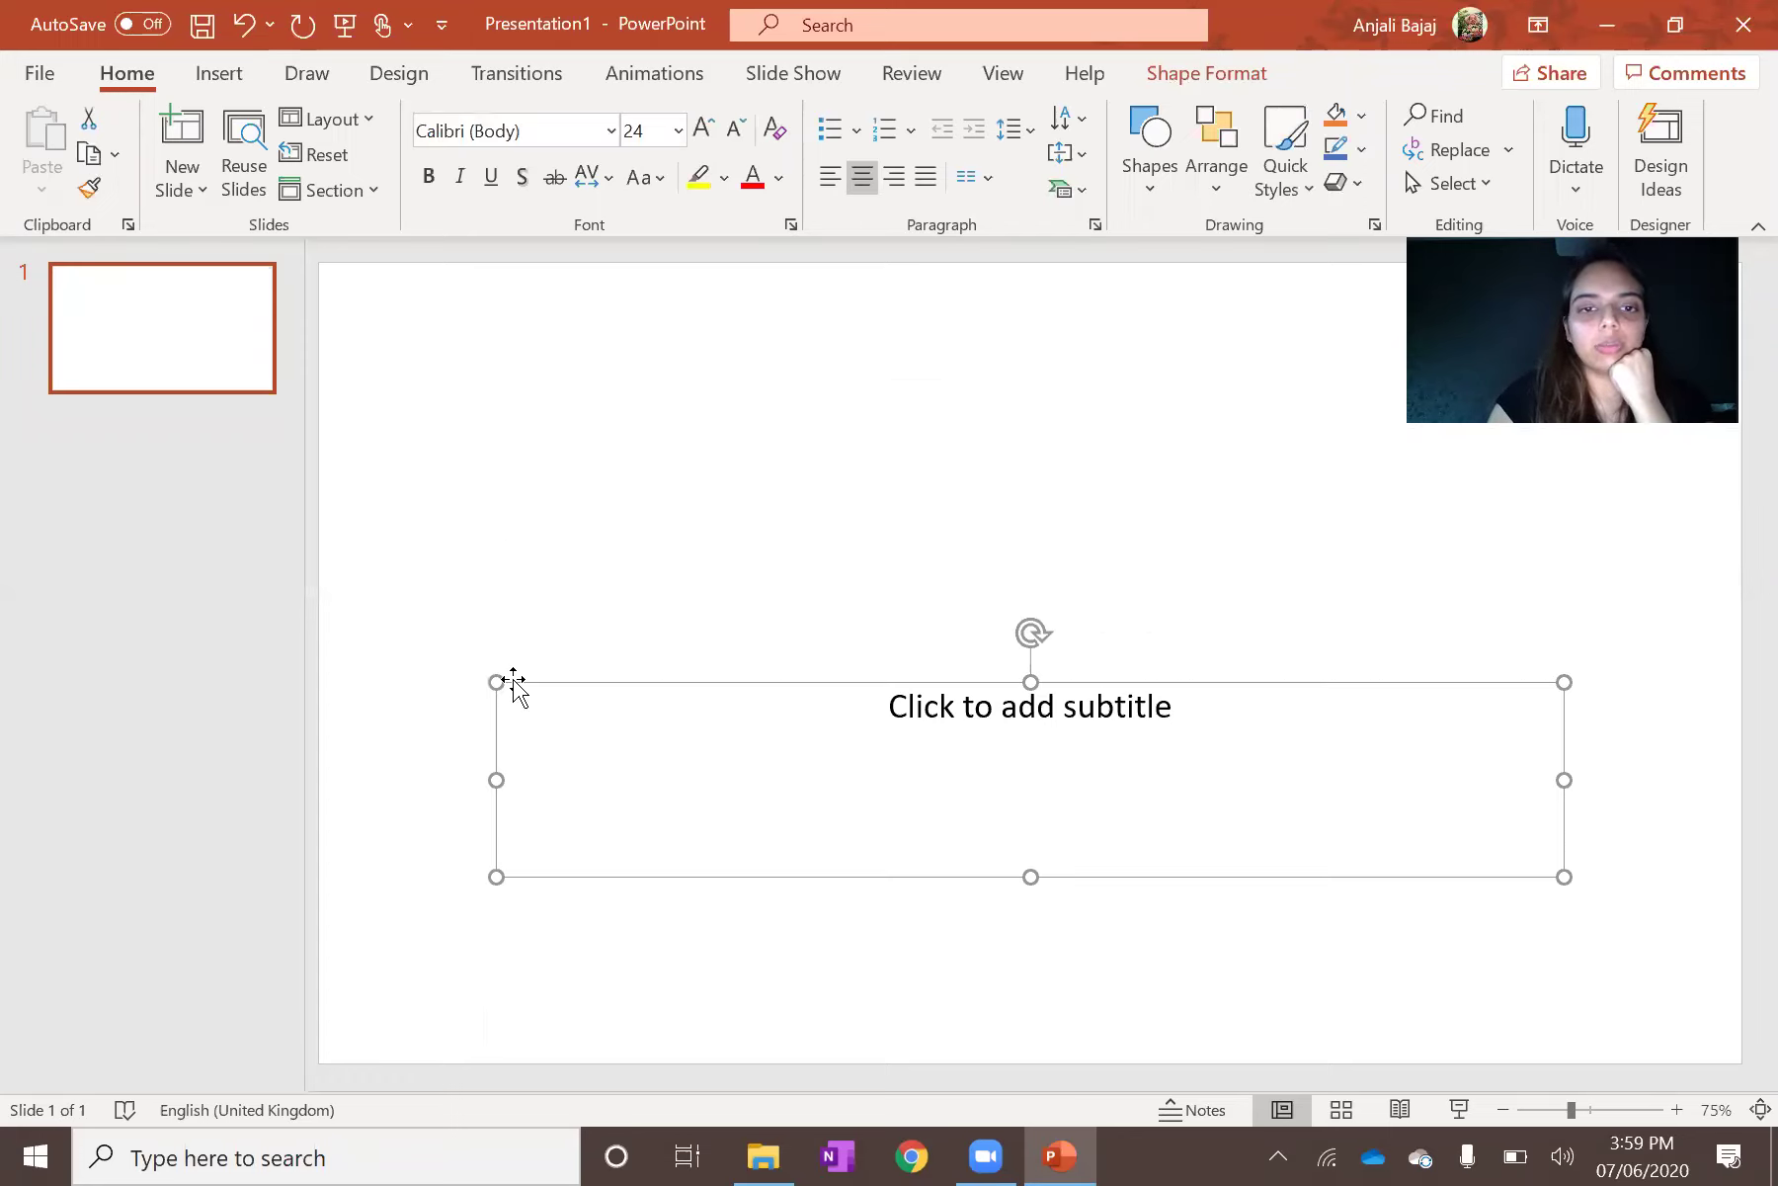
key(Delete)
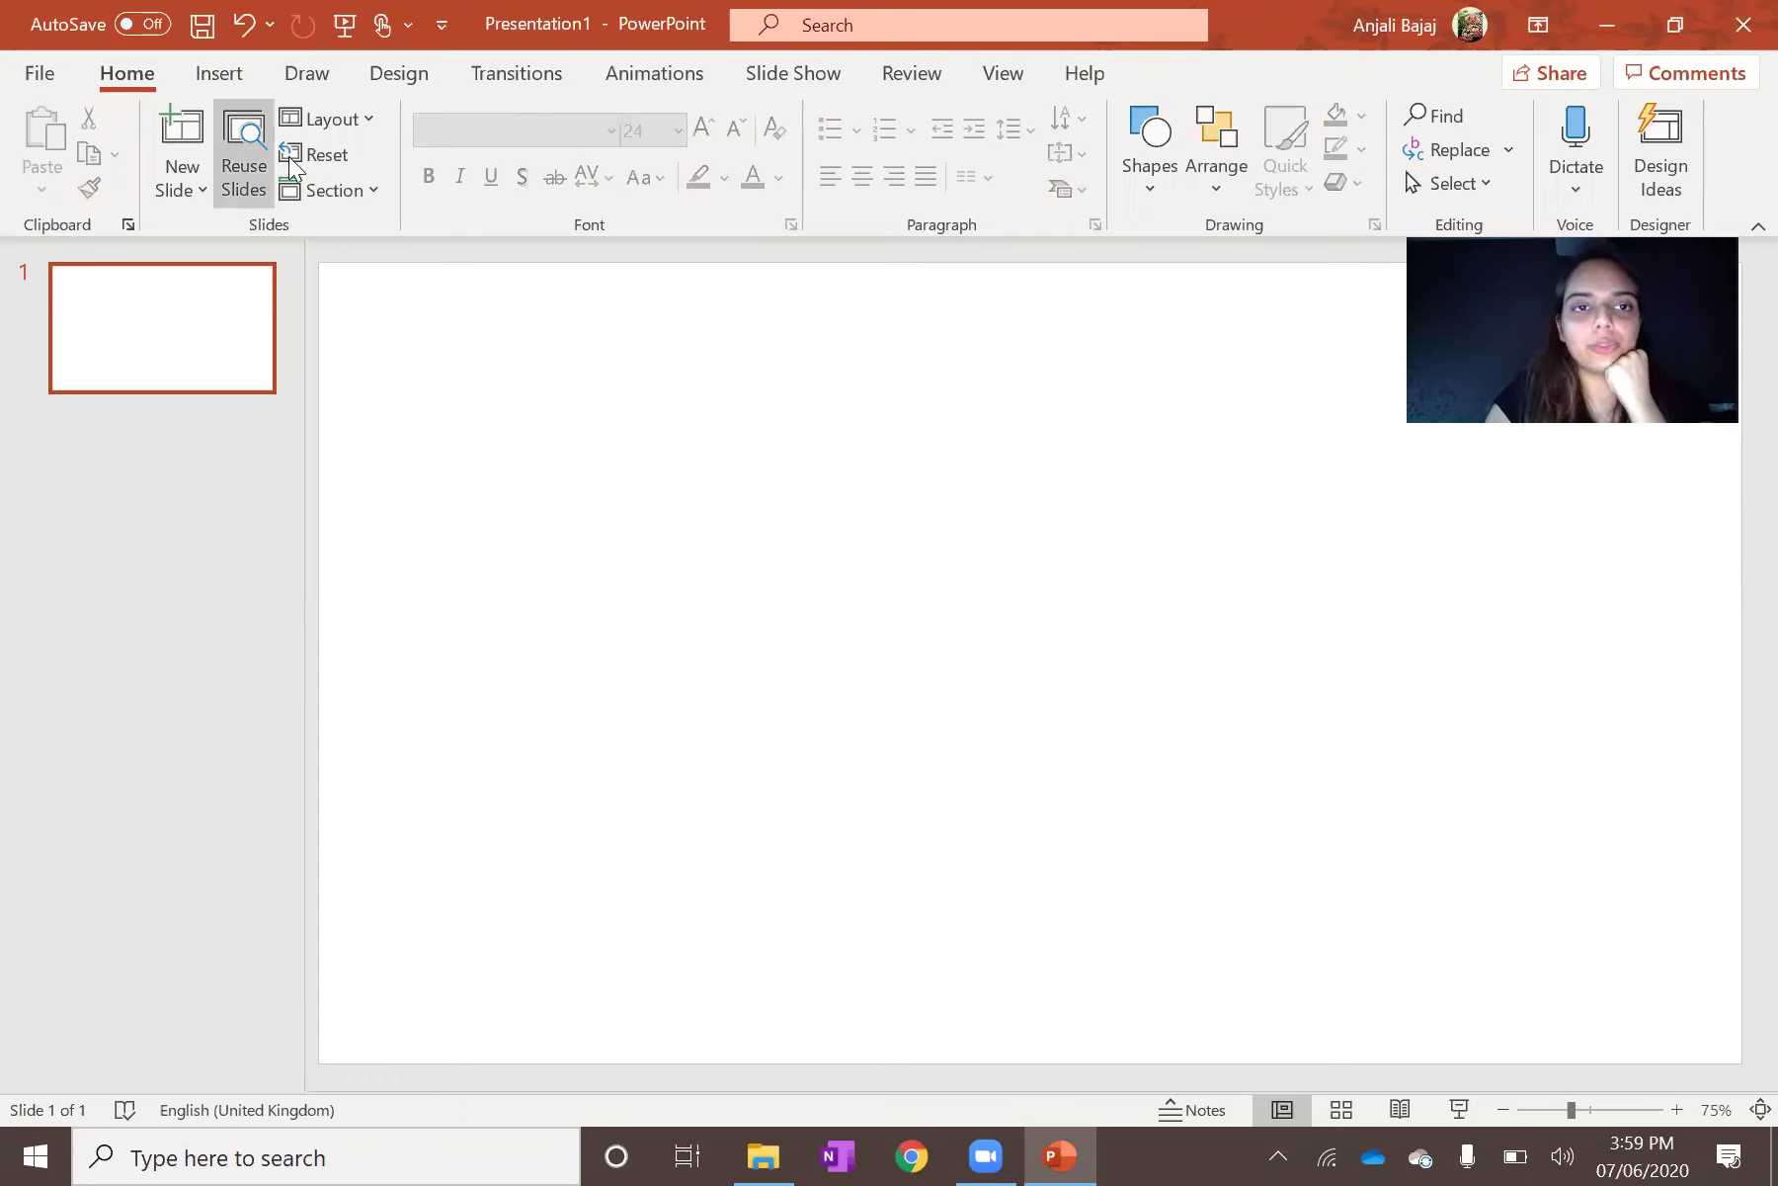
Insert the logo picture DOW from the SAMPLE folder on the Desktop into the empty slide.
key(alt+n)
key(p)
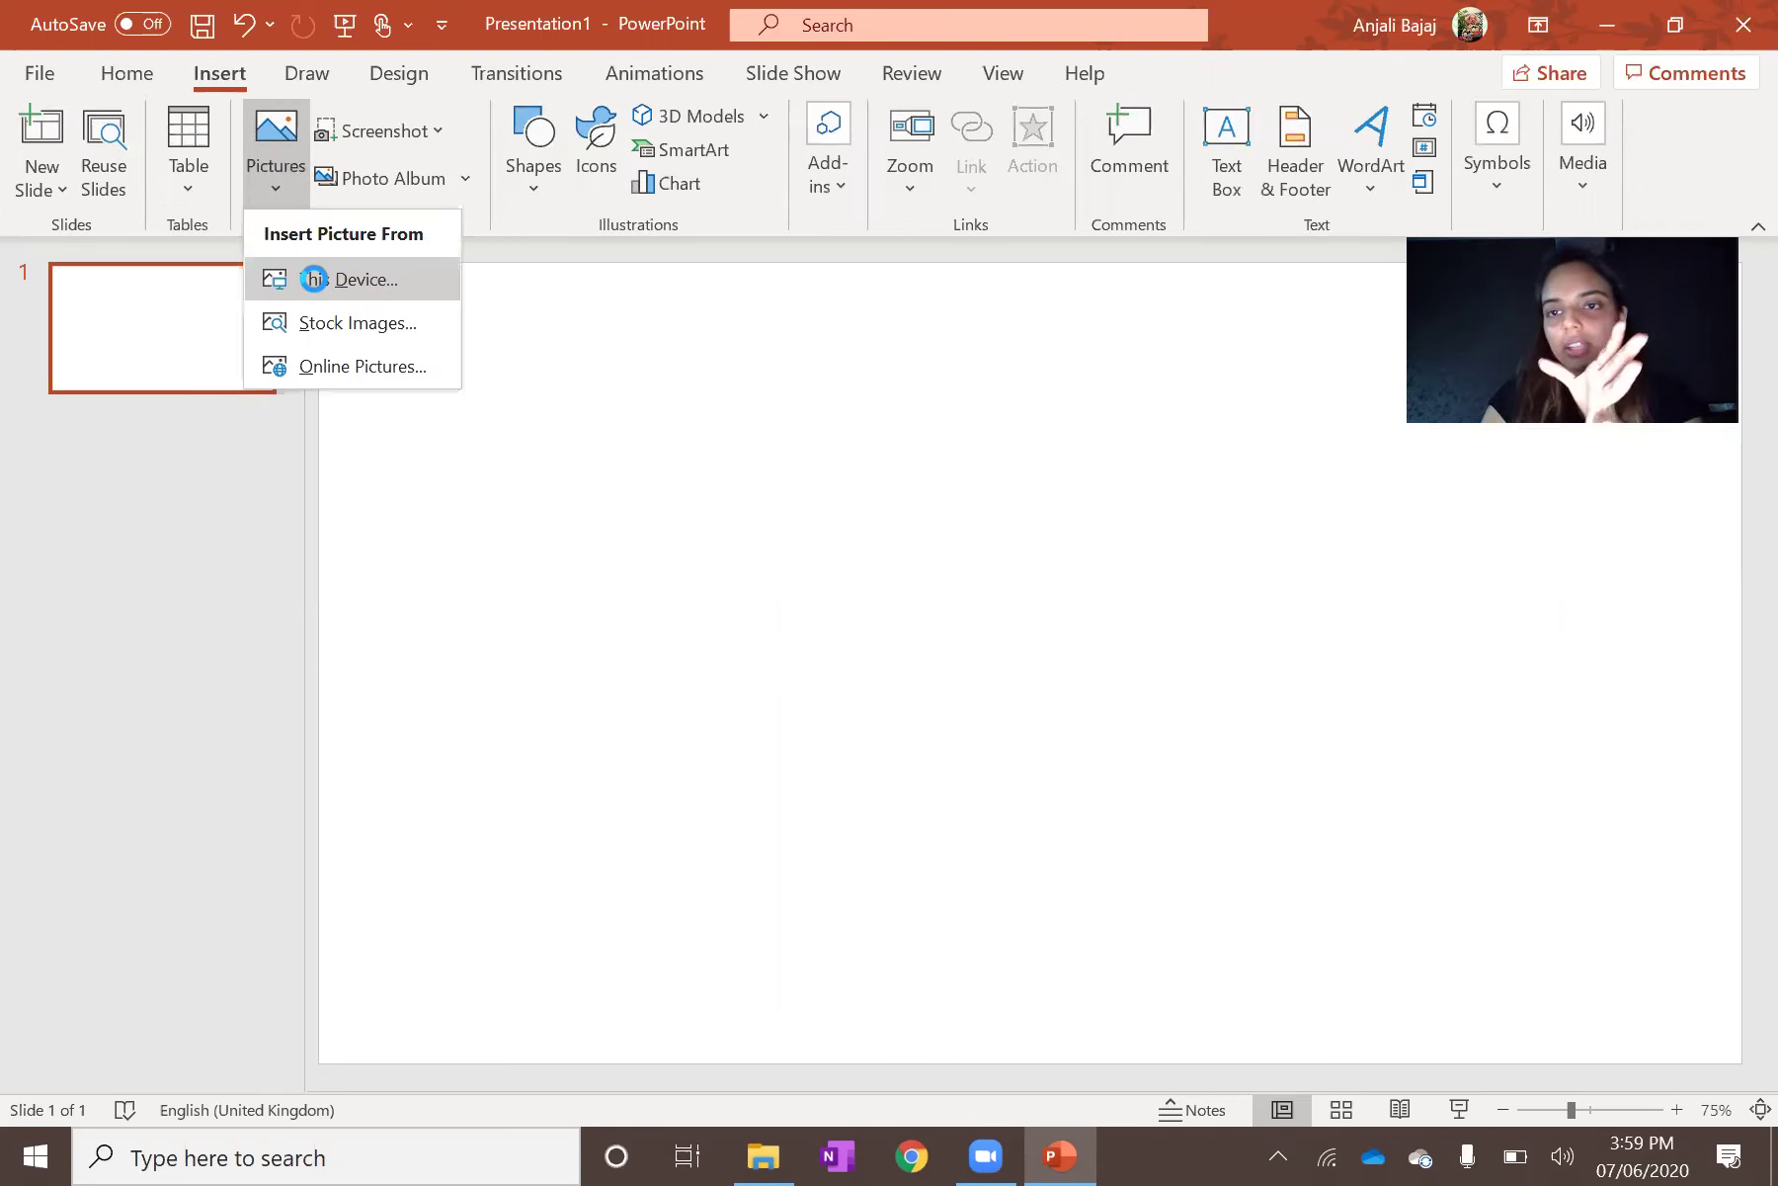
click(314, 280)
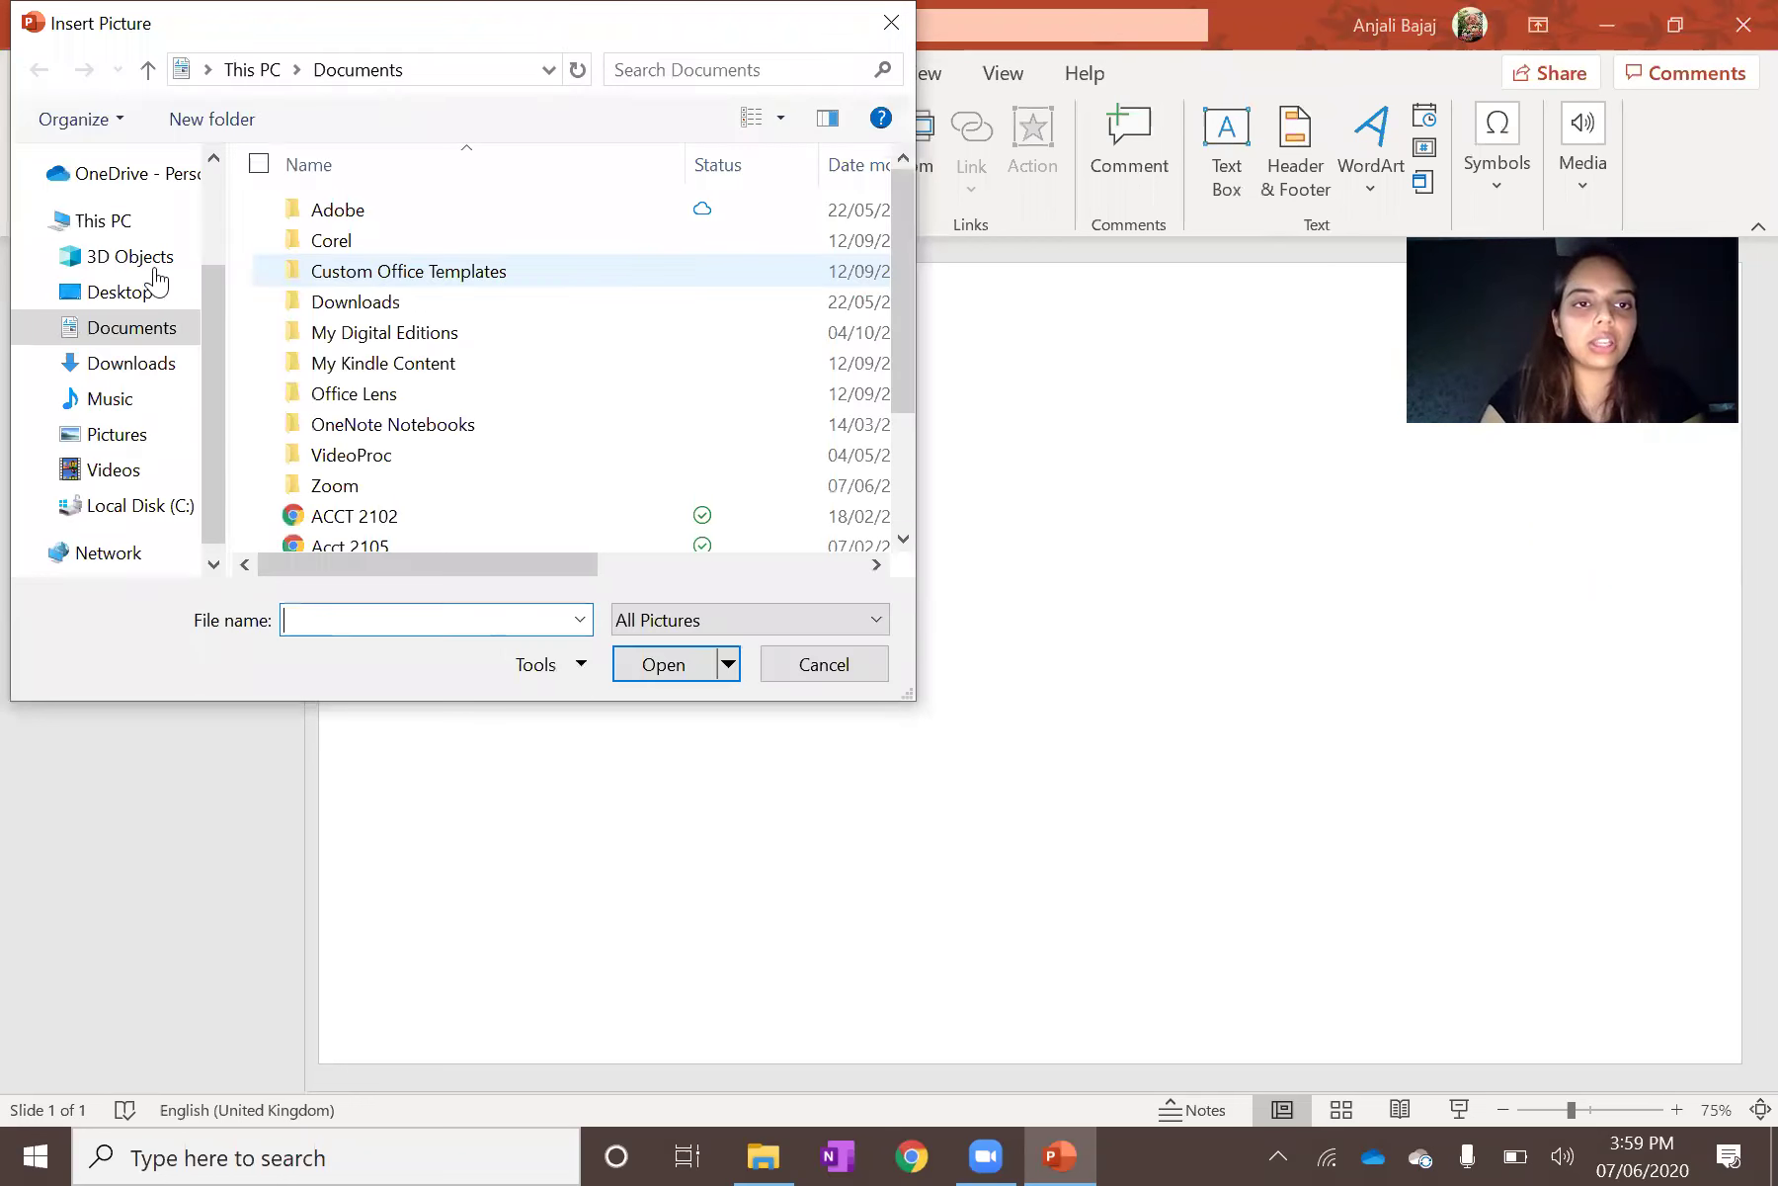
click(145, 297)
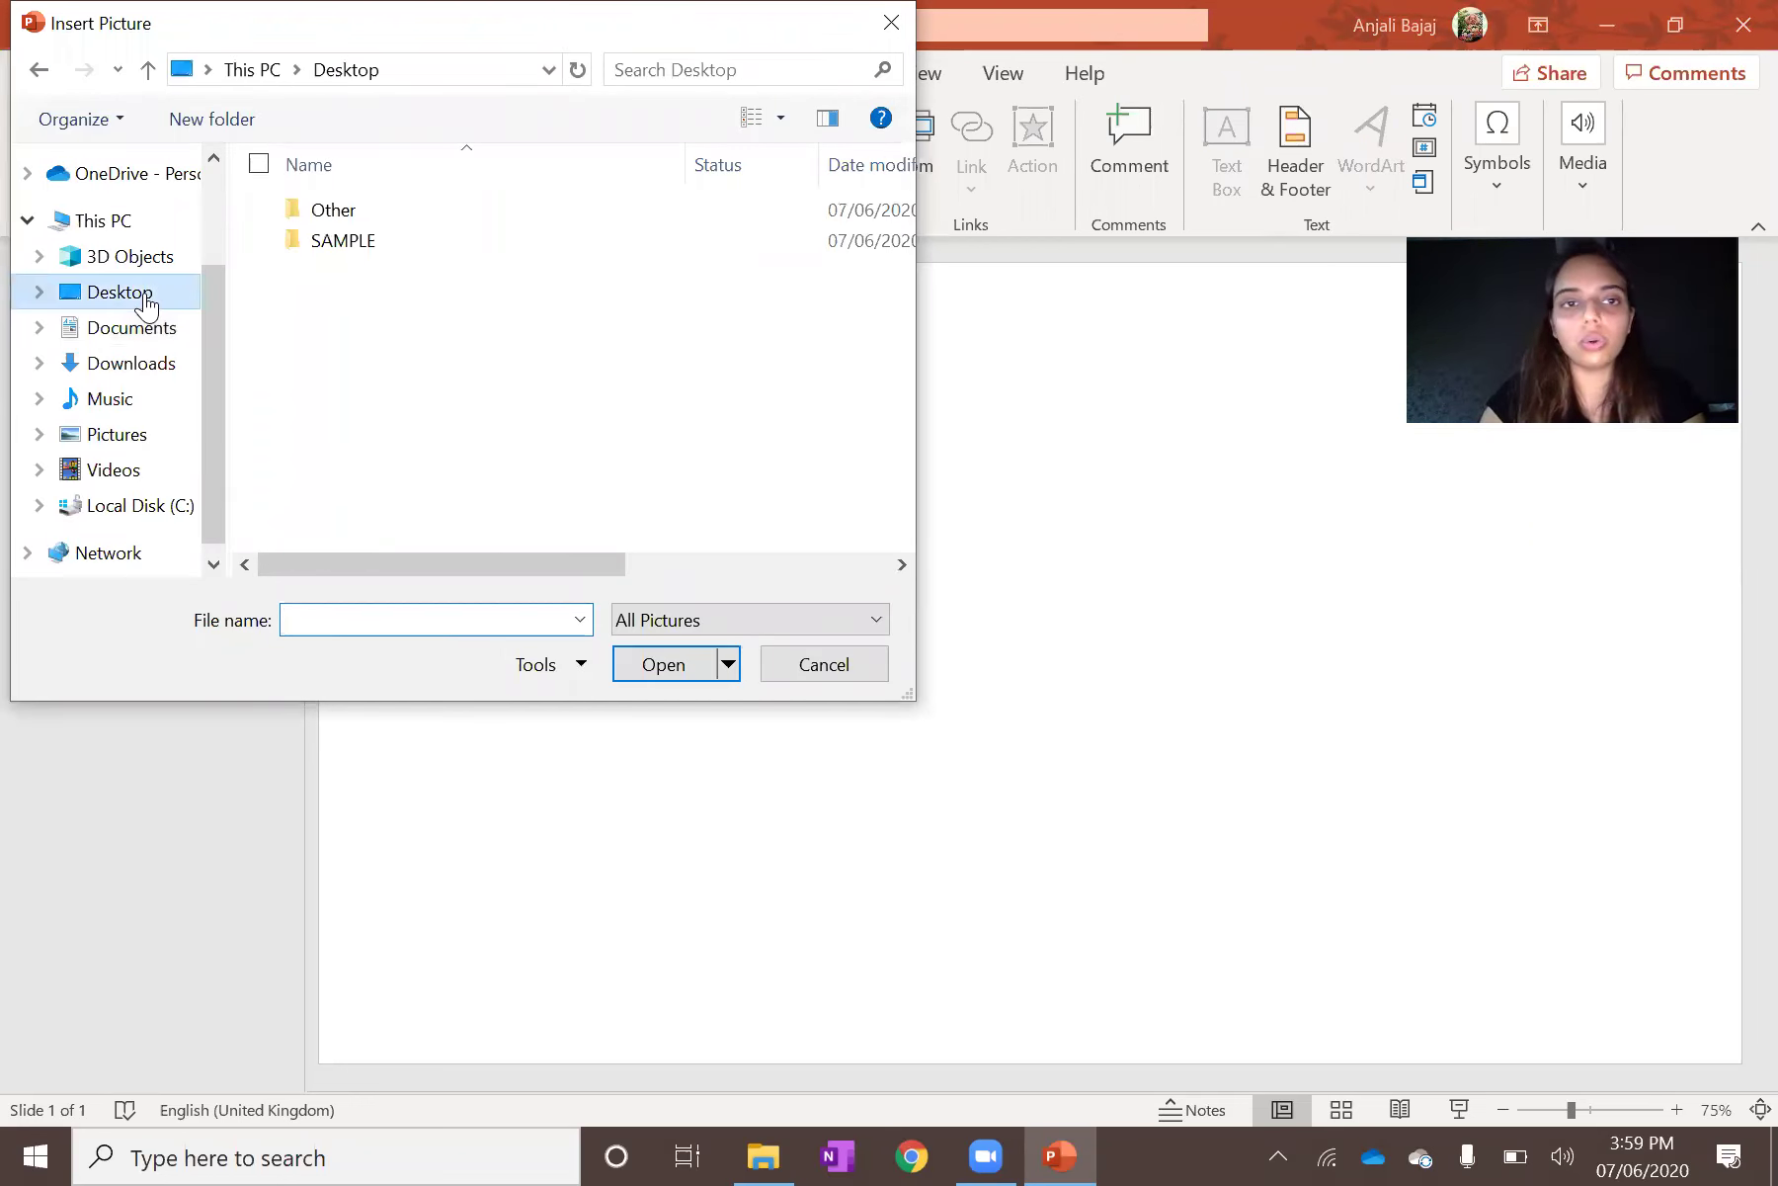
click(346, 243)
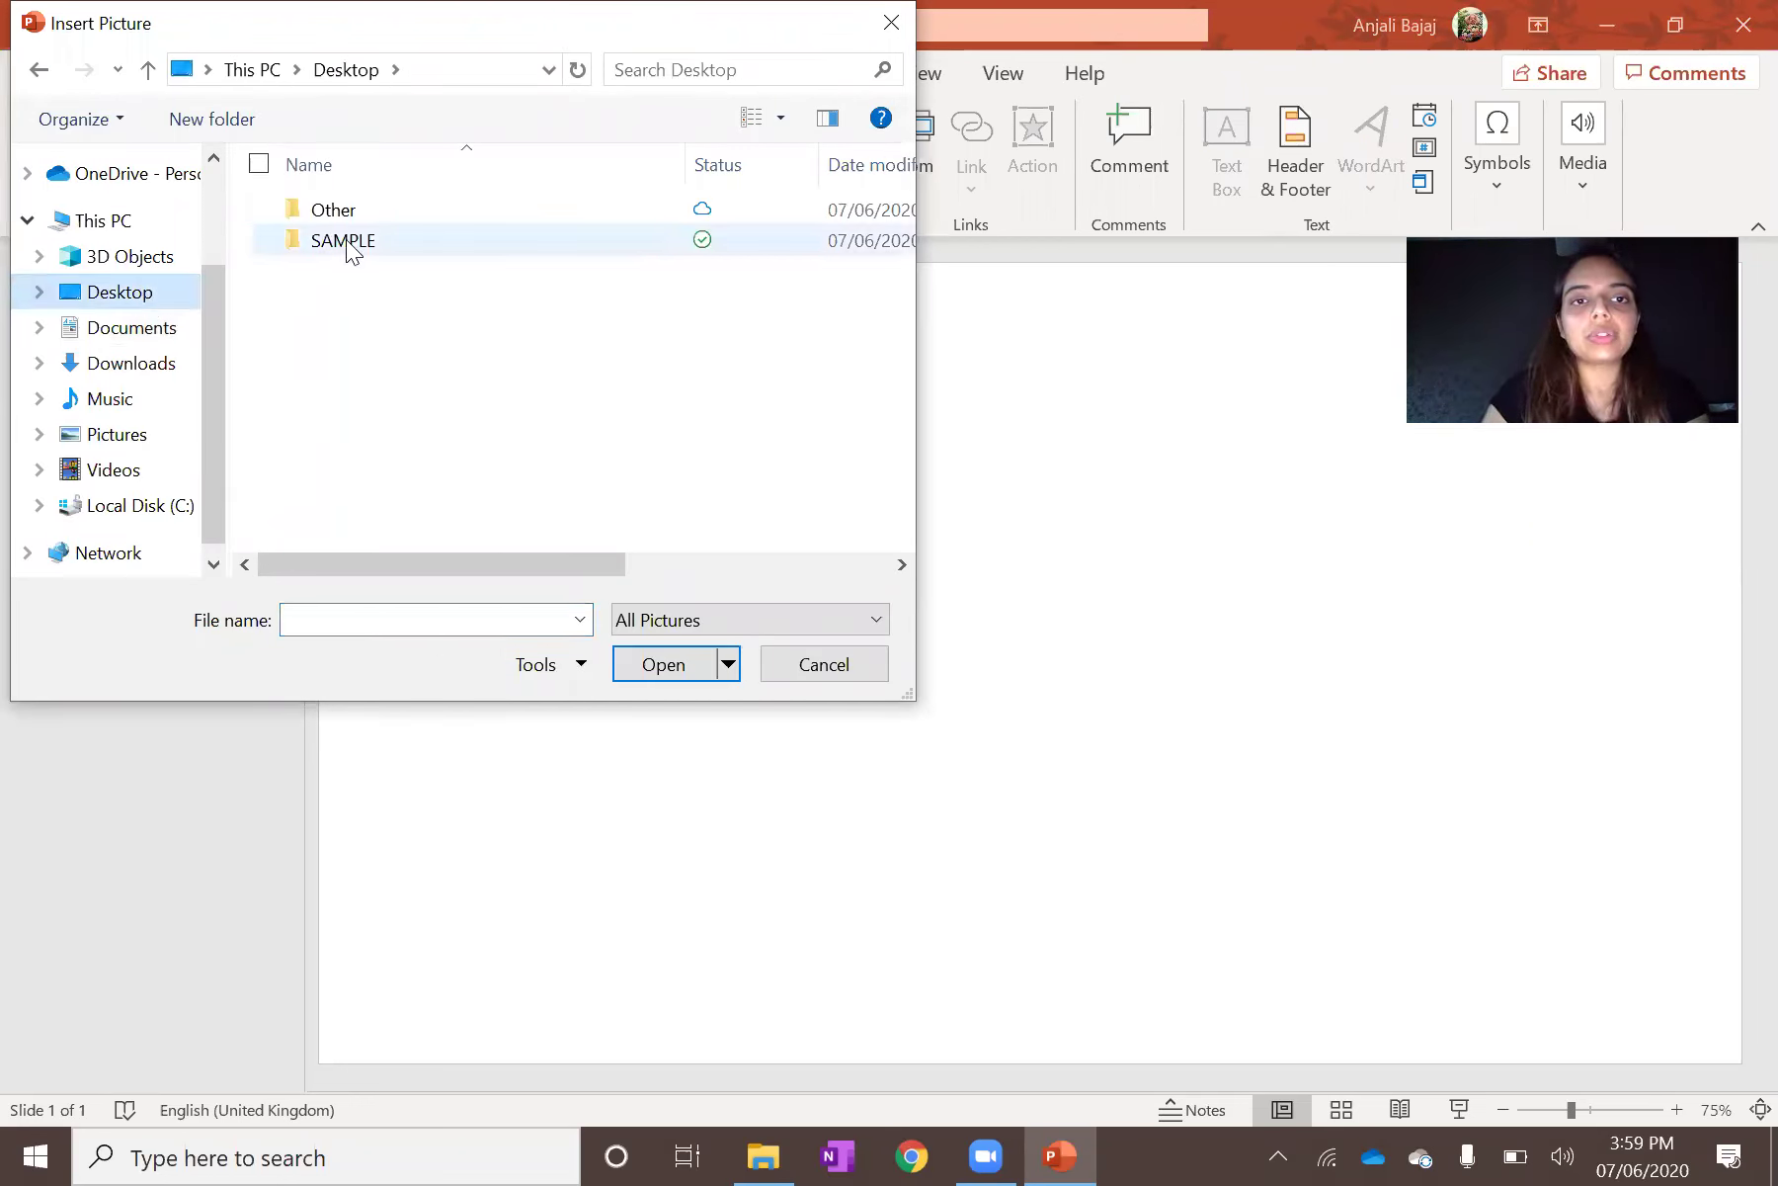
double_click(682, 243)
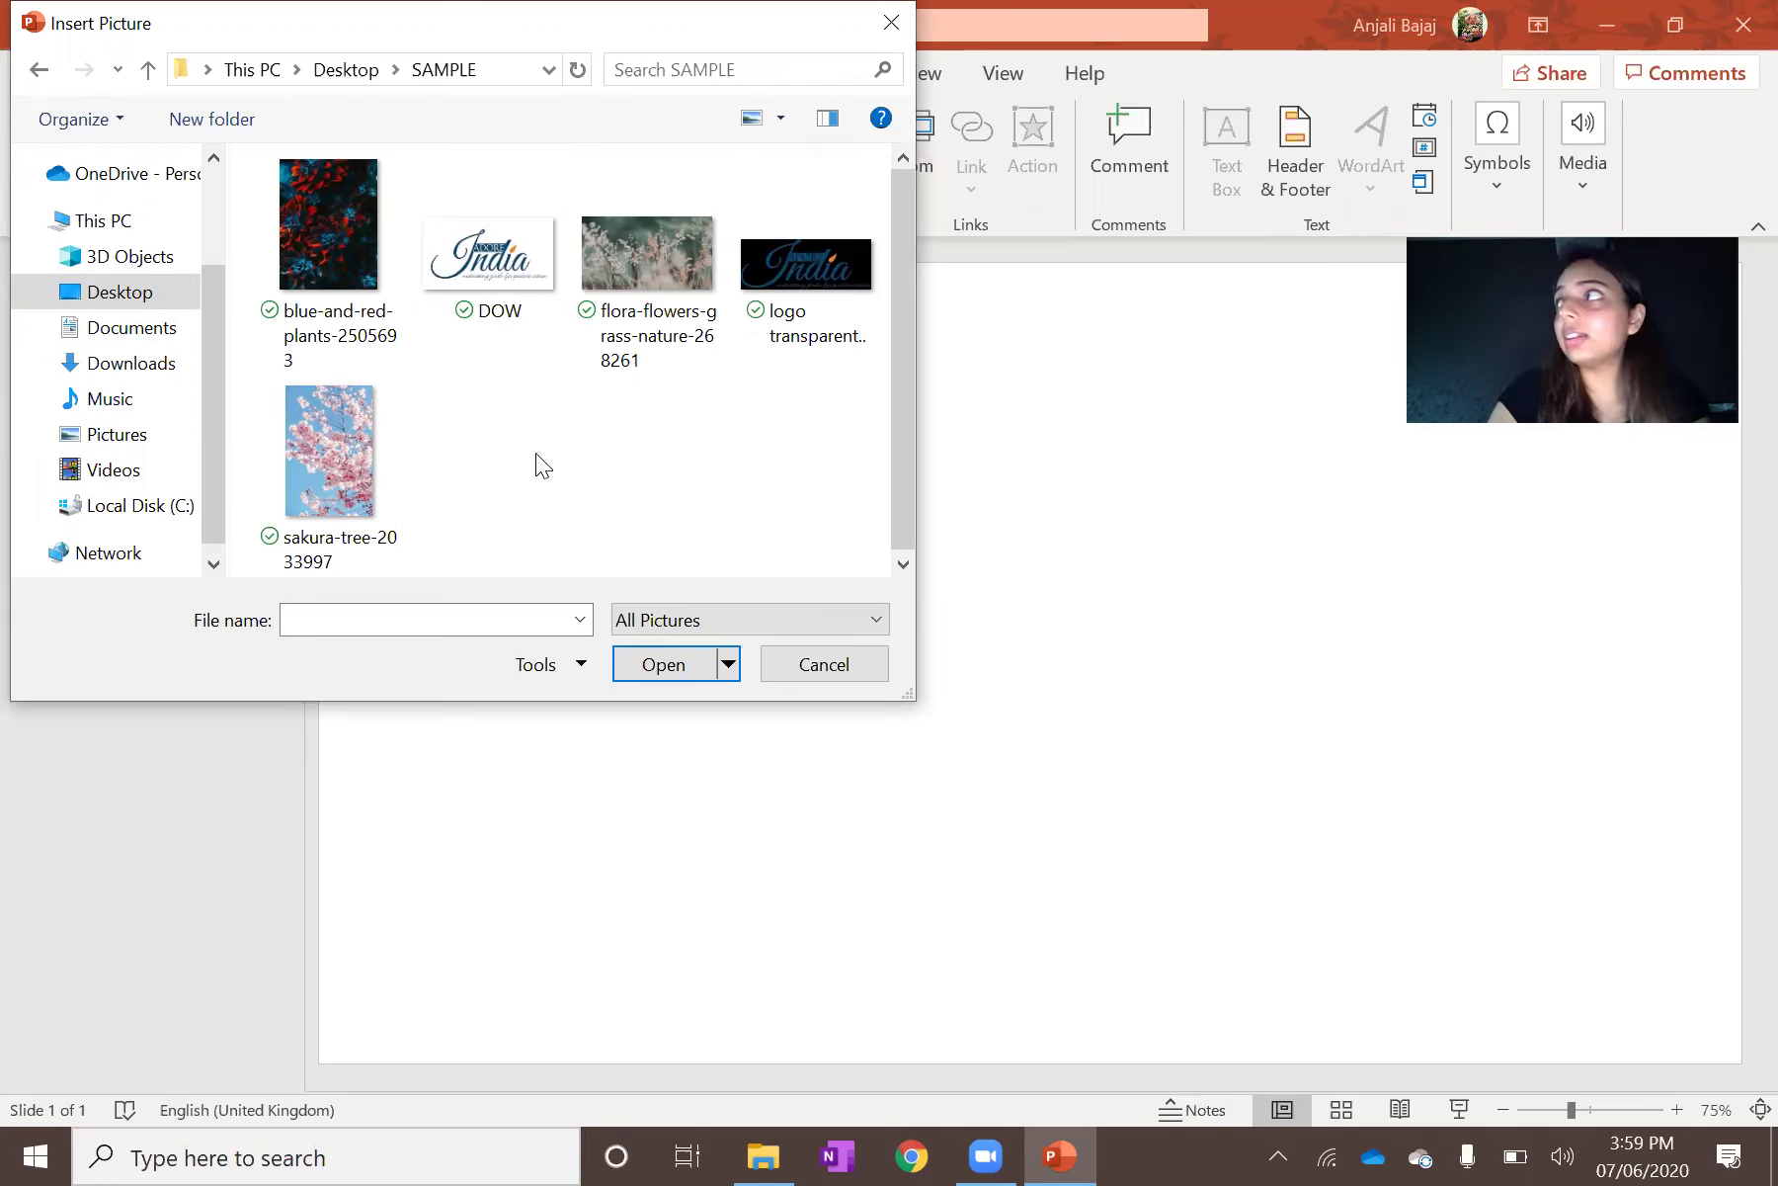
click(519, 281)
double_click(517, 273)
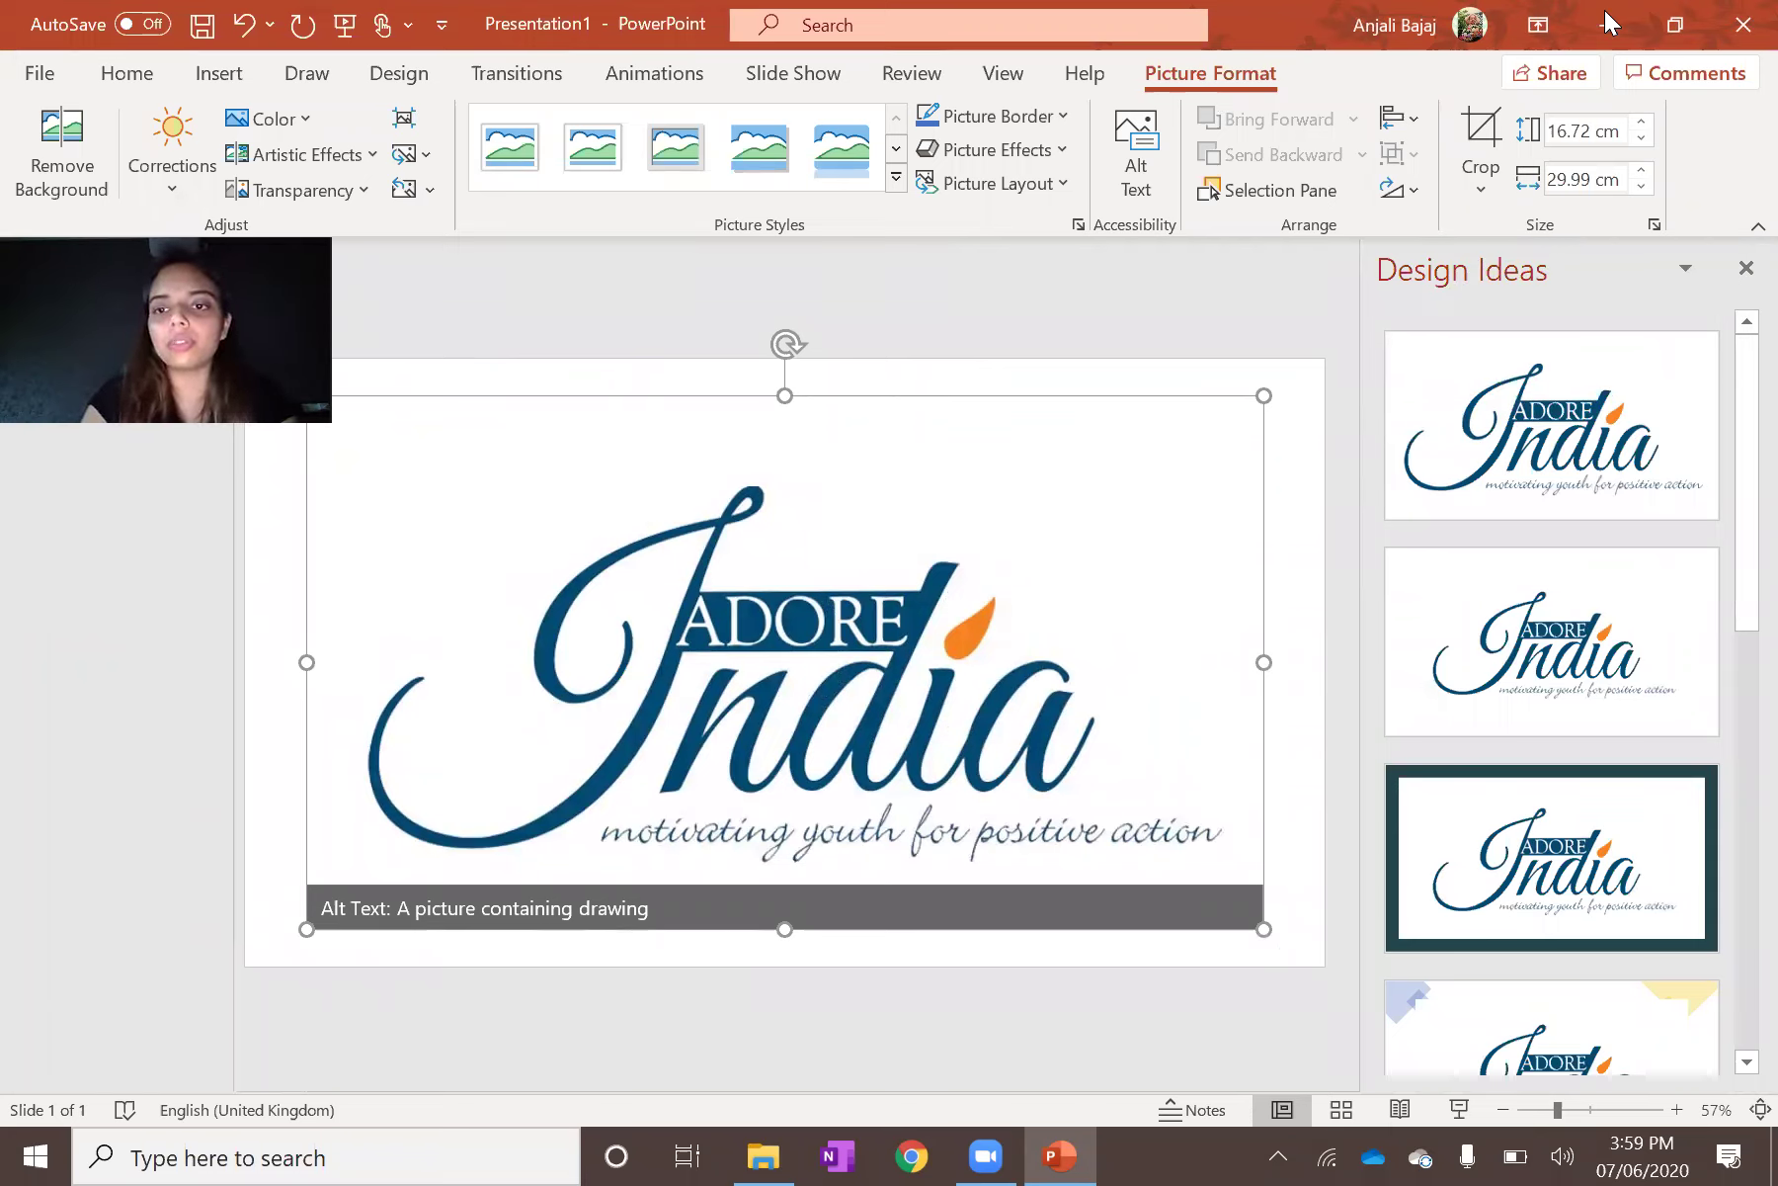
Browse the suggested Design Ideas for the slide with the Adore India logo.
scroll(1534, 697, down, 3)
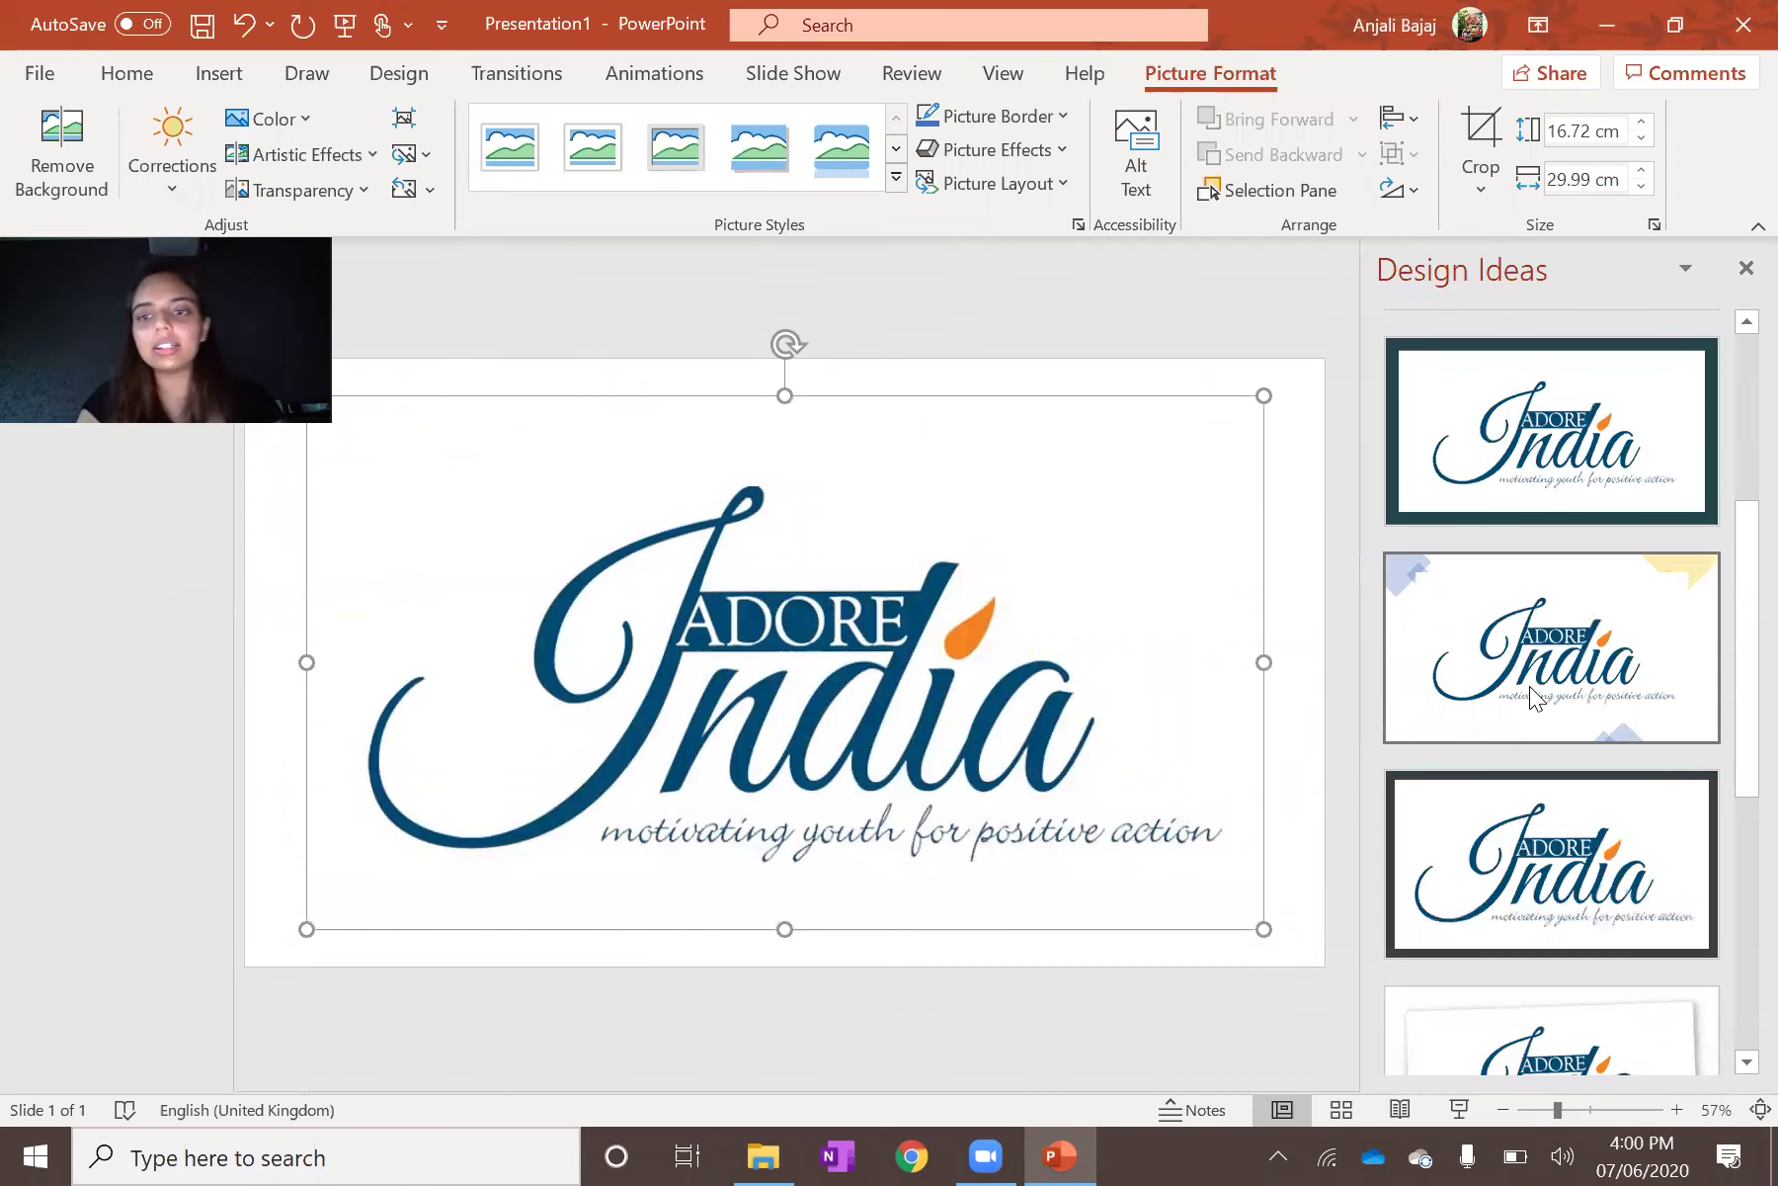
scroll(1534, 697, down, 3)
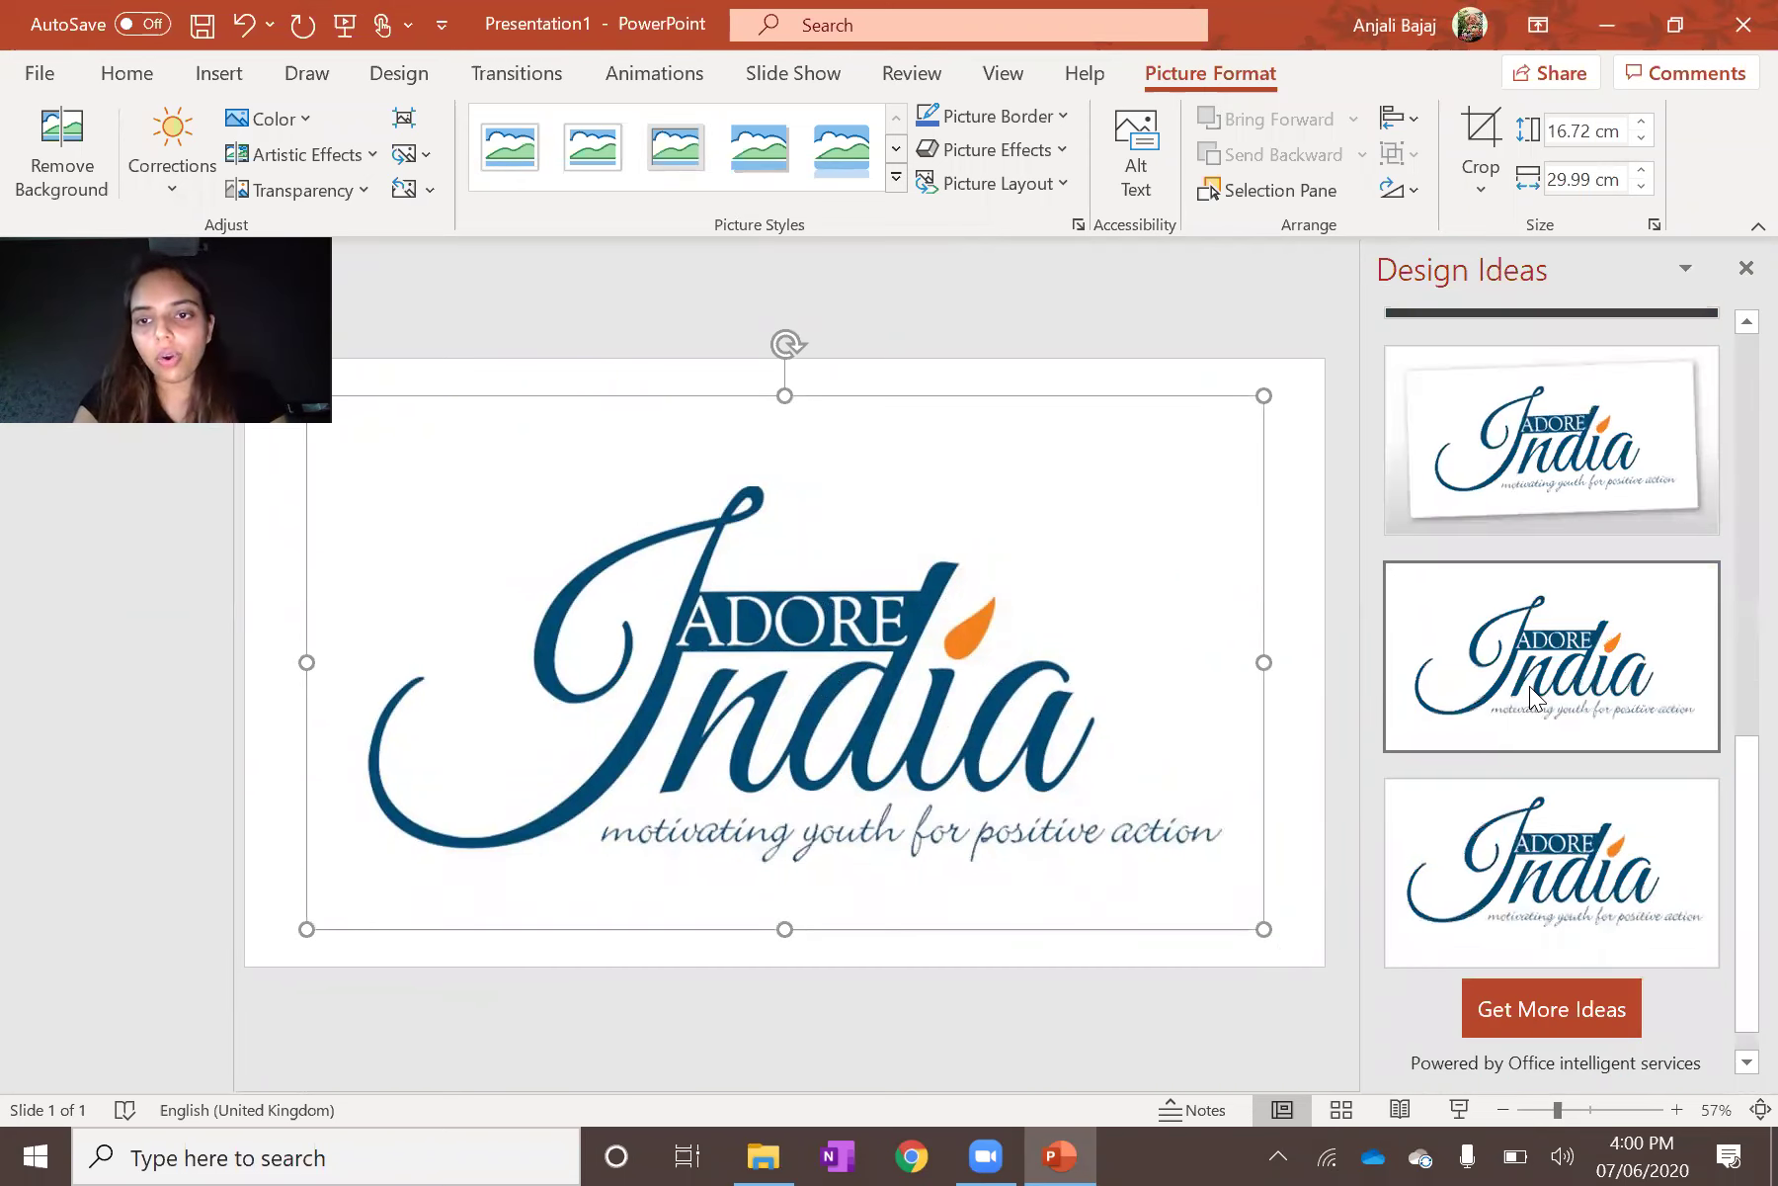